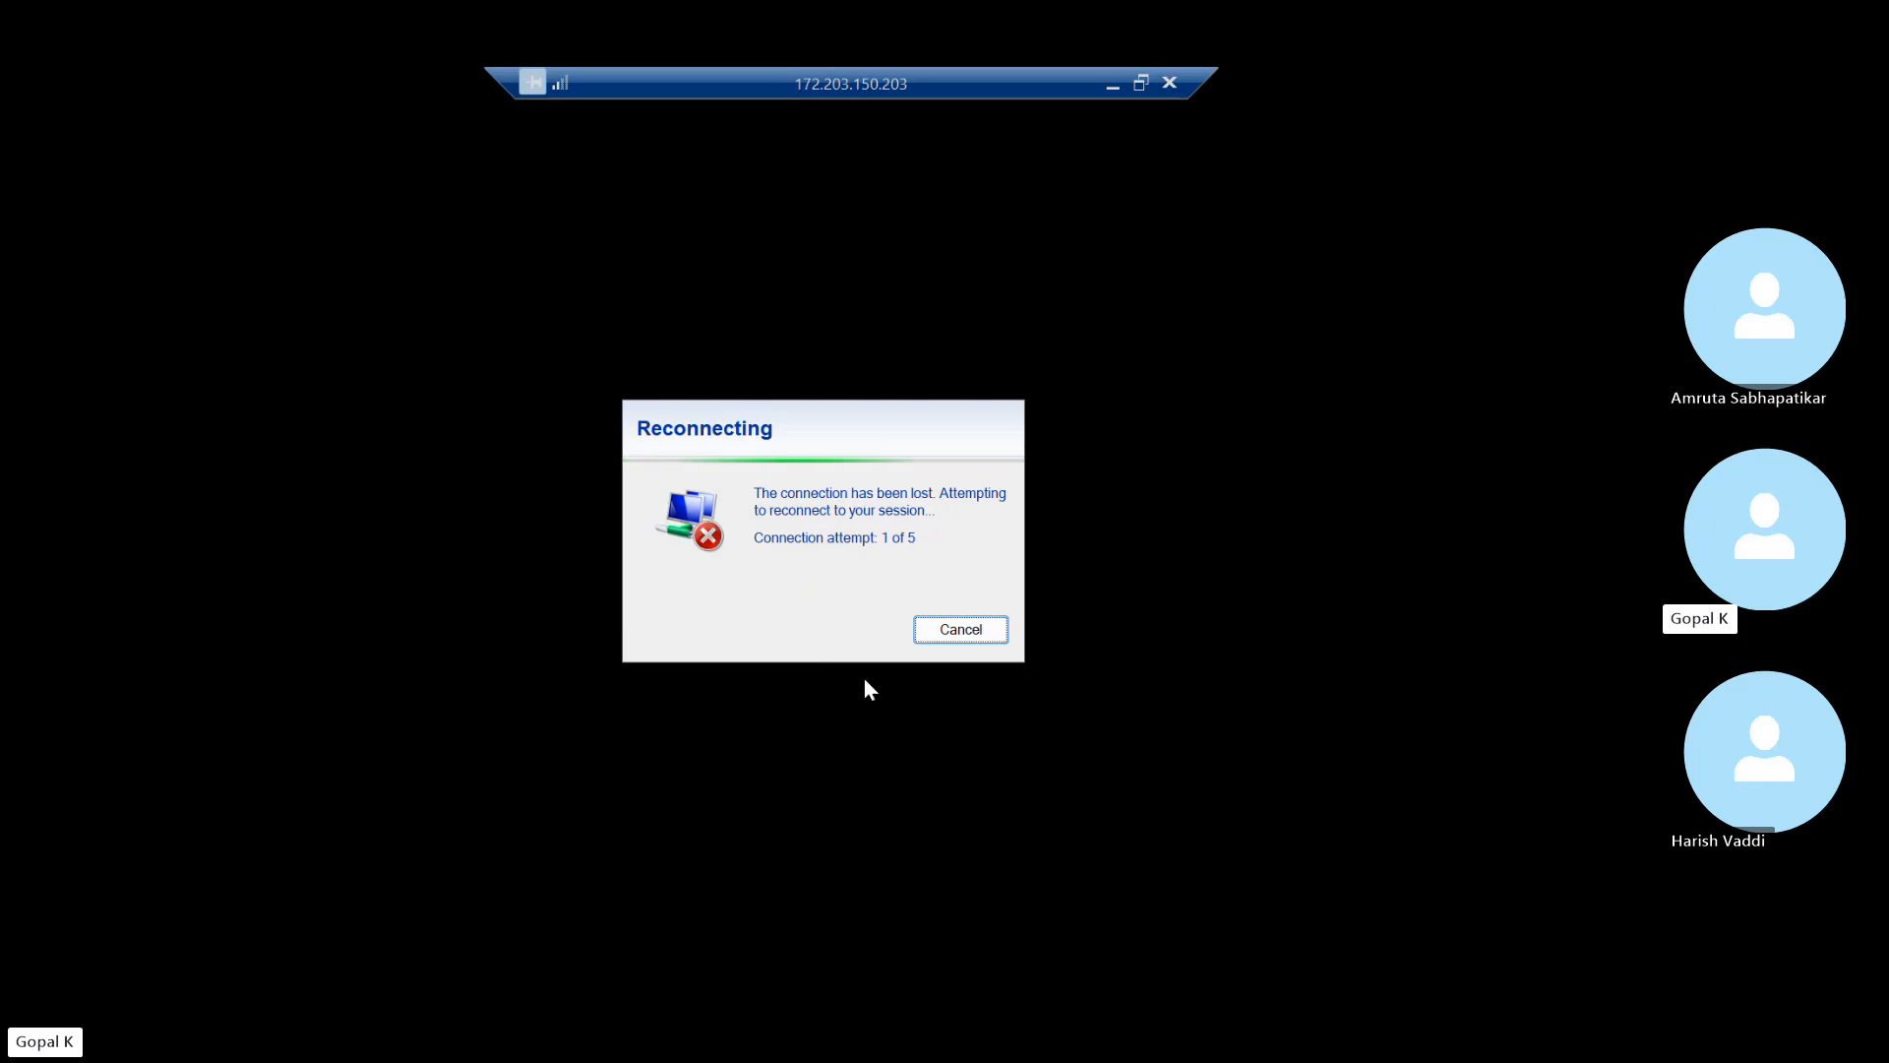
# Minimize the remote server session from the connection bar to reveal the local Skype call
pyautogui.click(1112, 89)
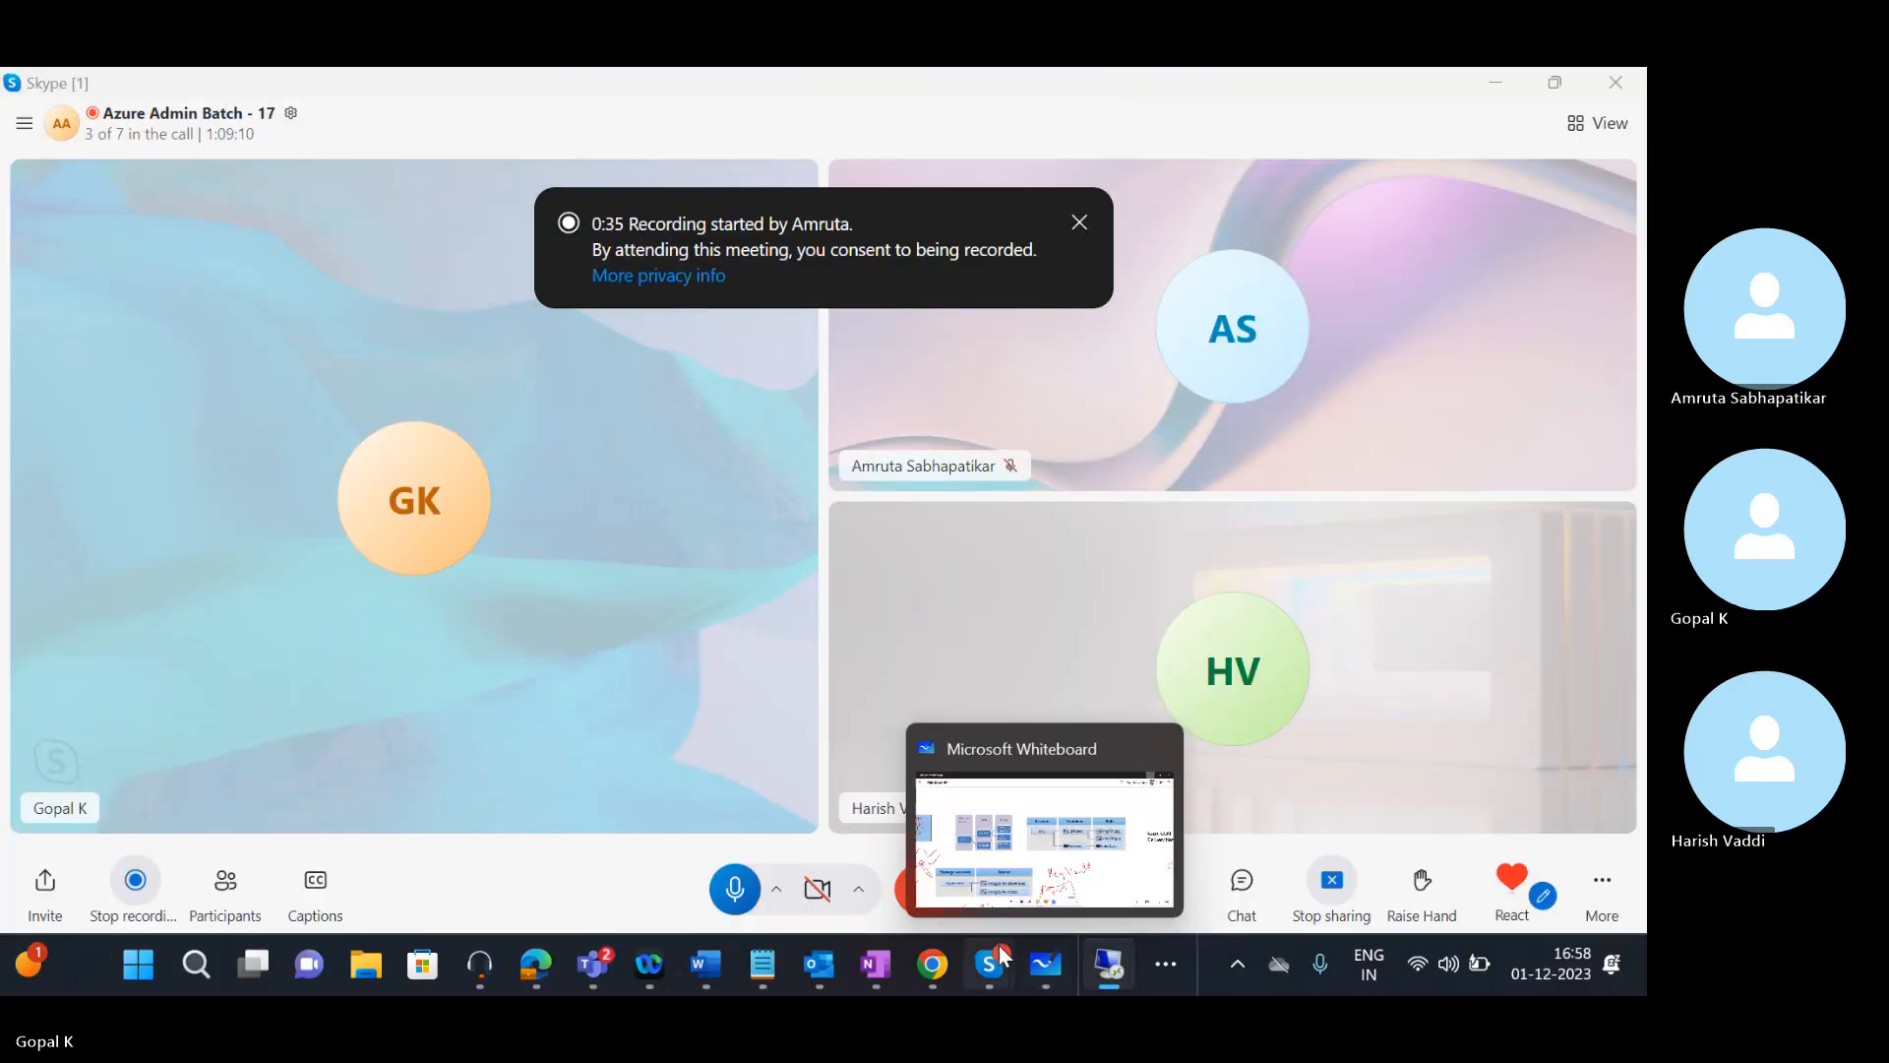
# Restore the remote server session and select the DEFAULTIPSITELINK site link
pyautogui.moveTo(1109, 968)
pyautogui.click(852, 822)
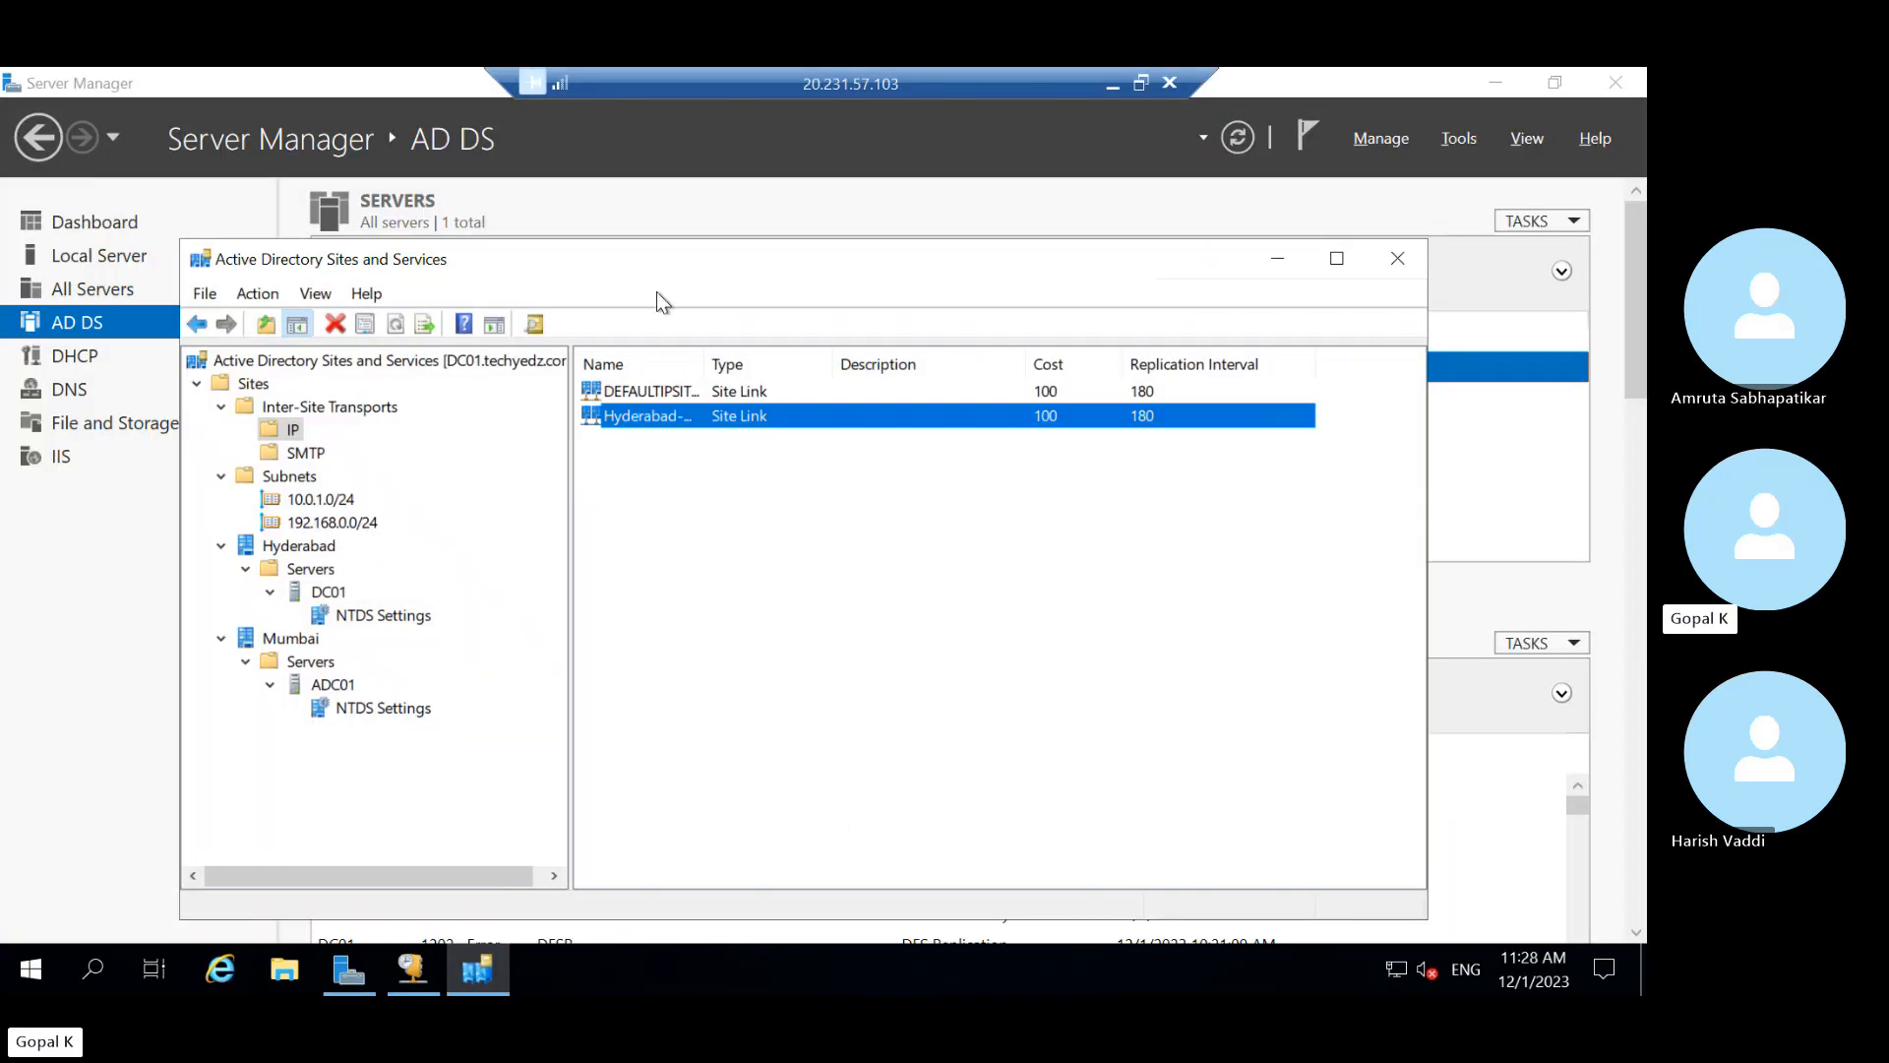
pyautogui.click(732, 392)
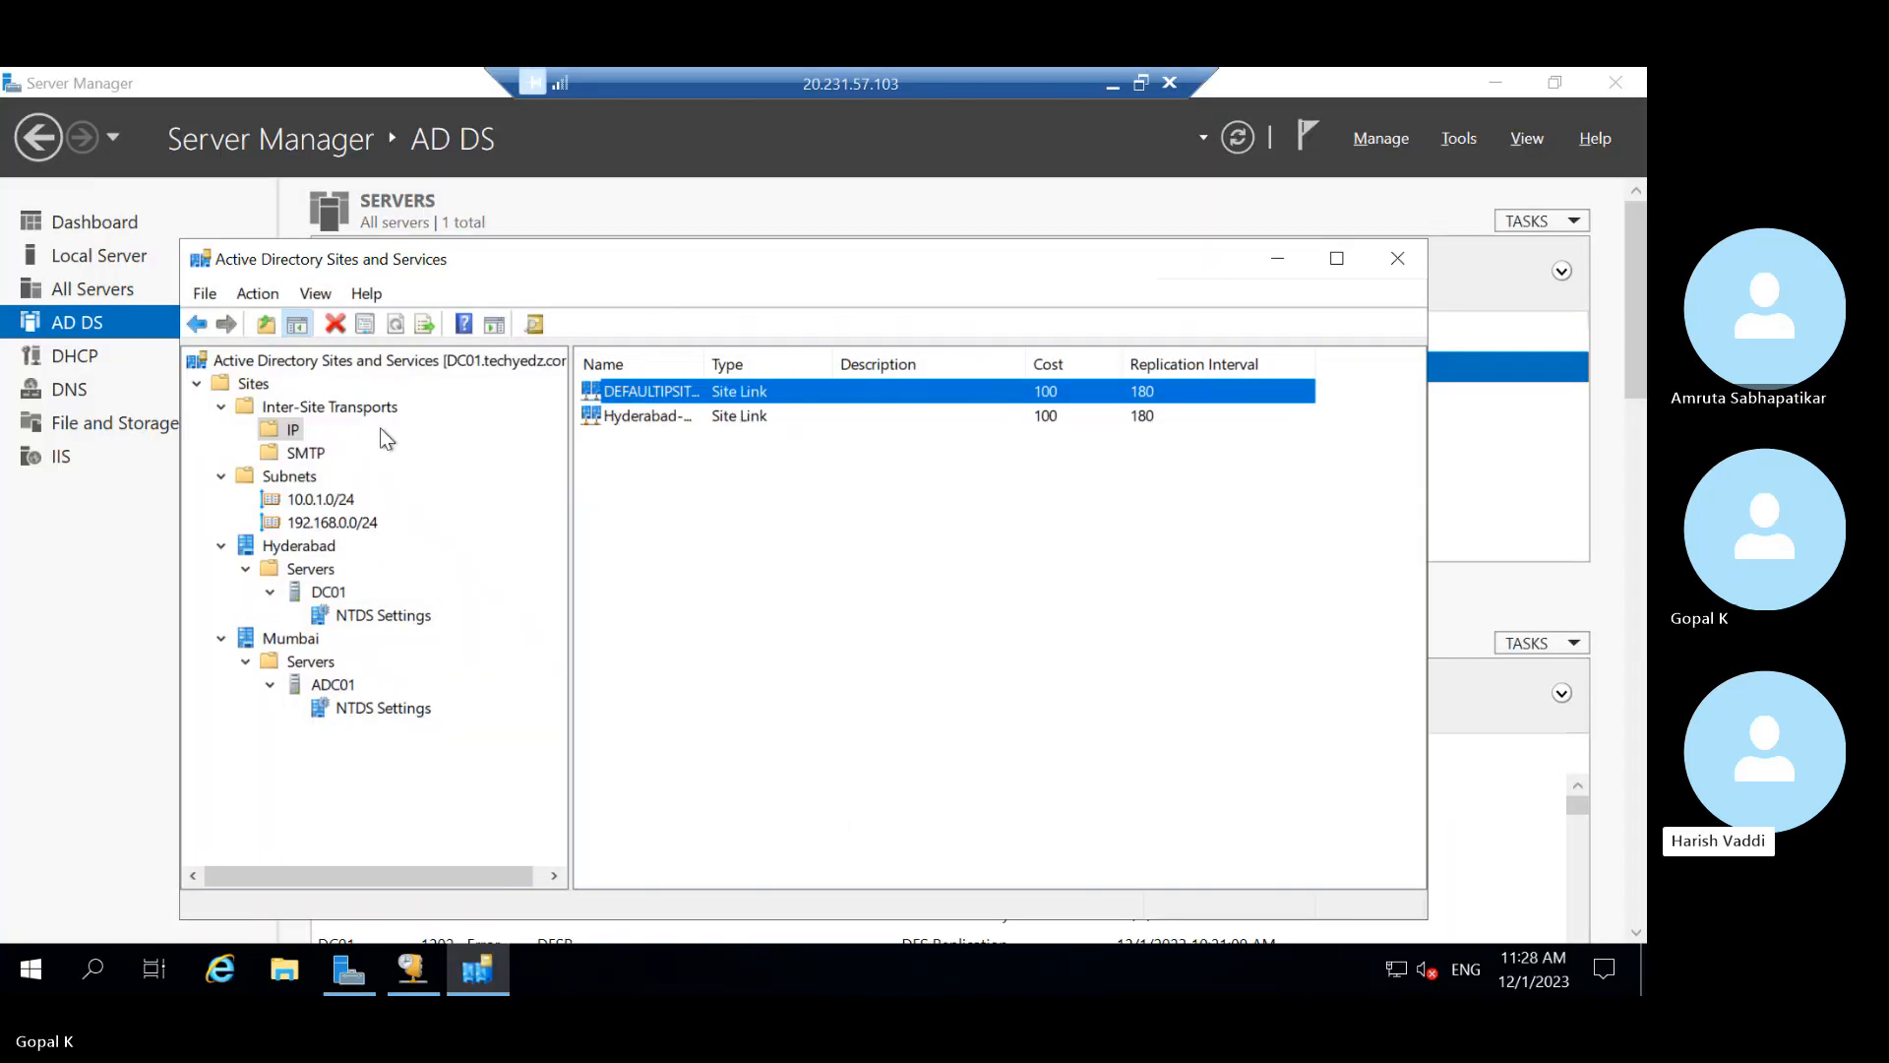
# List the IP transport's two site links and bring up actions for the Hyderabad link
pyautogui.click(315, 408)
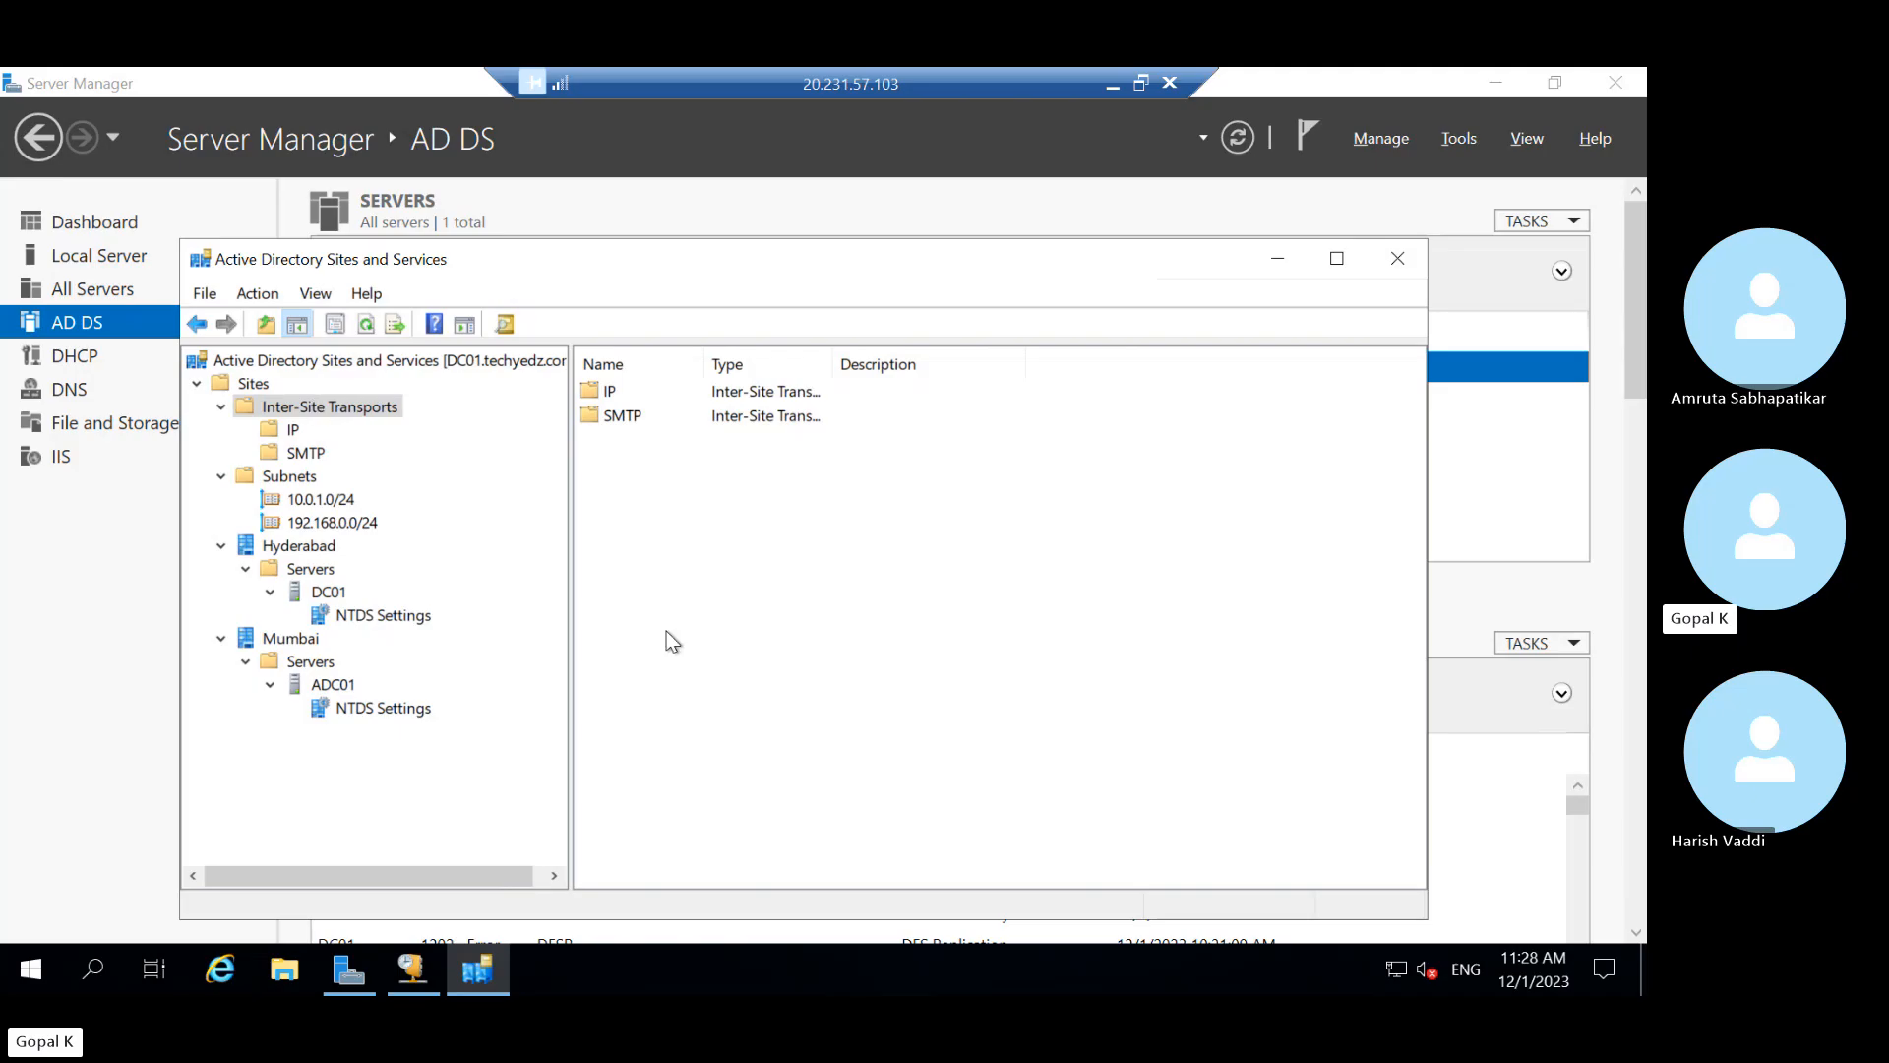
pyautogui.click(290, 431)
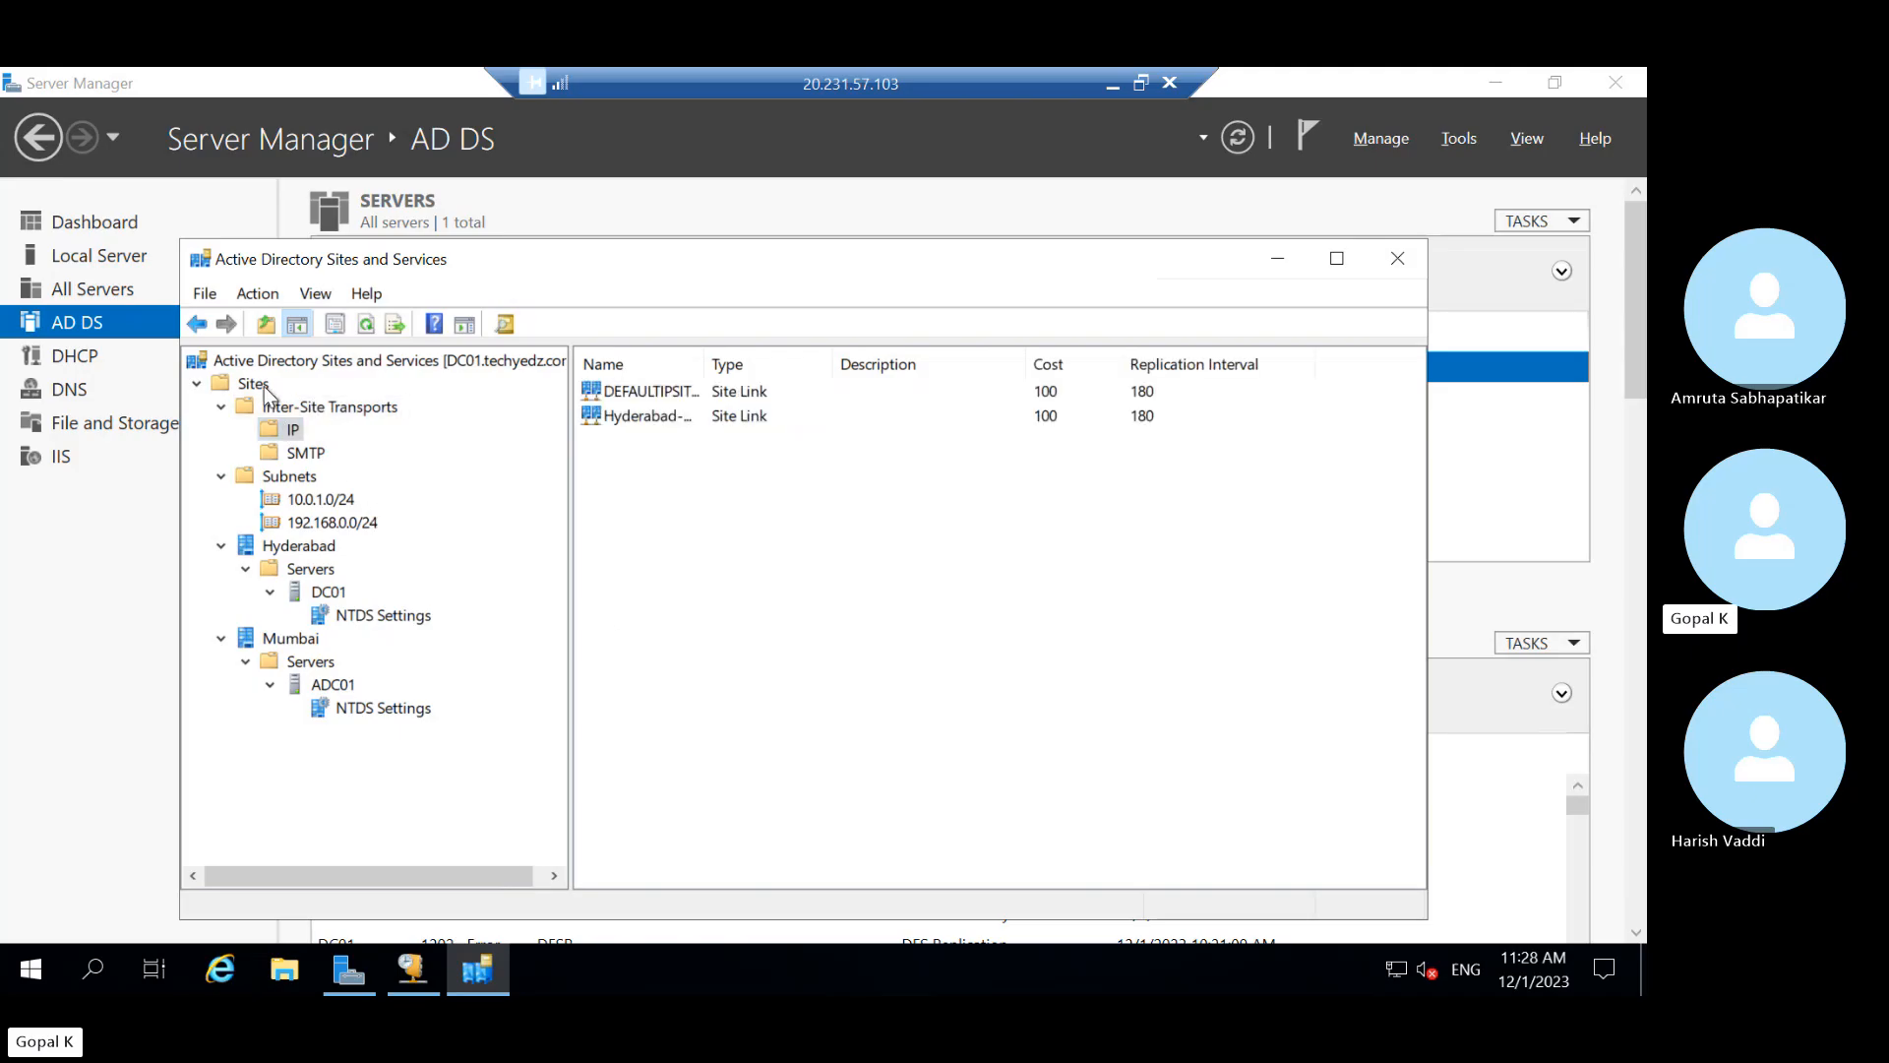
pyautogui.rightClick(292, 433)
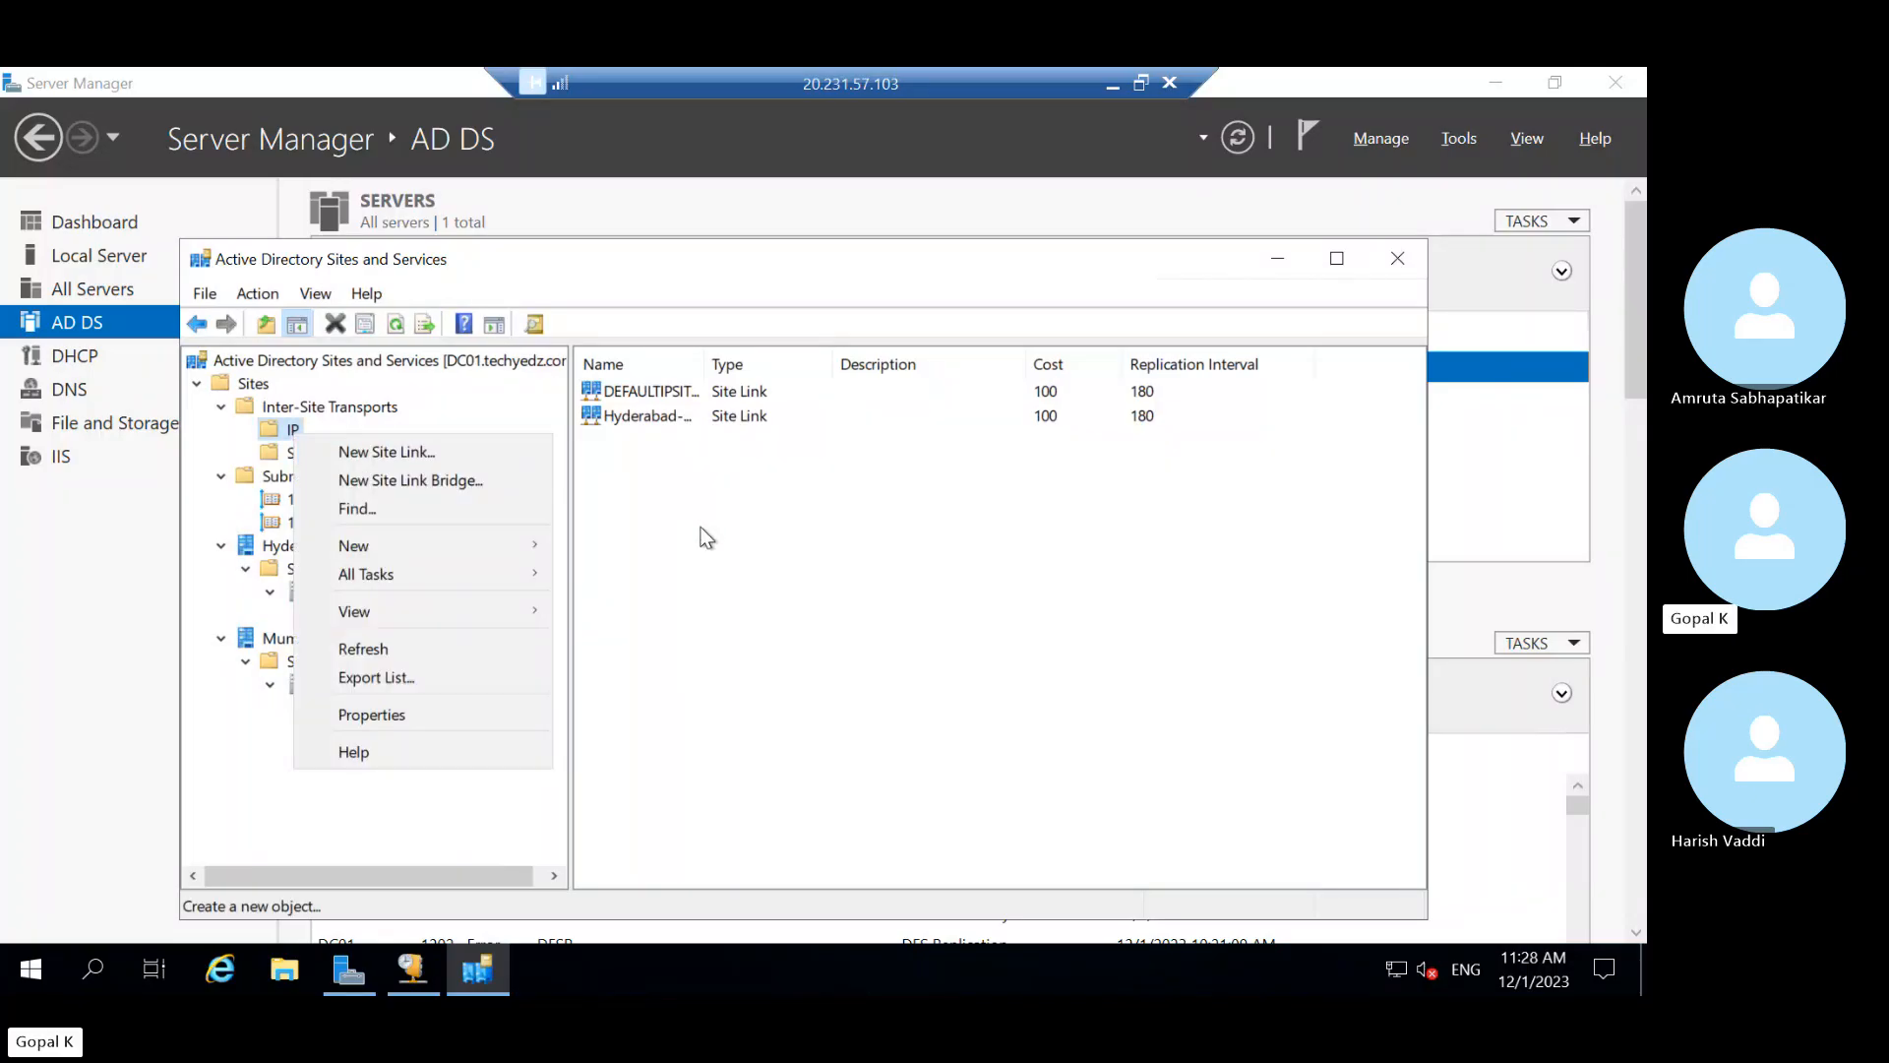
pyautogui.click(723, 510)
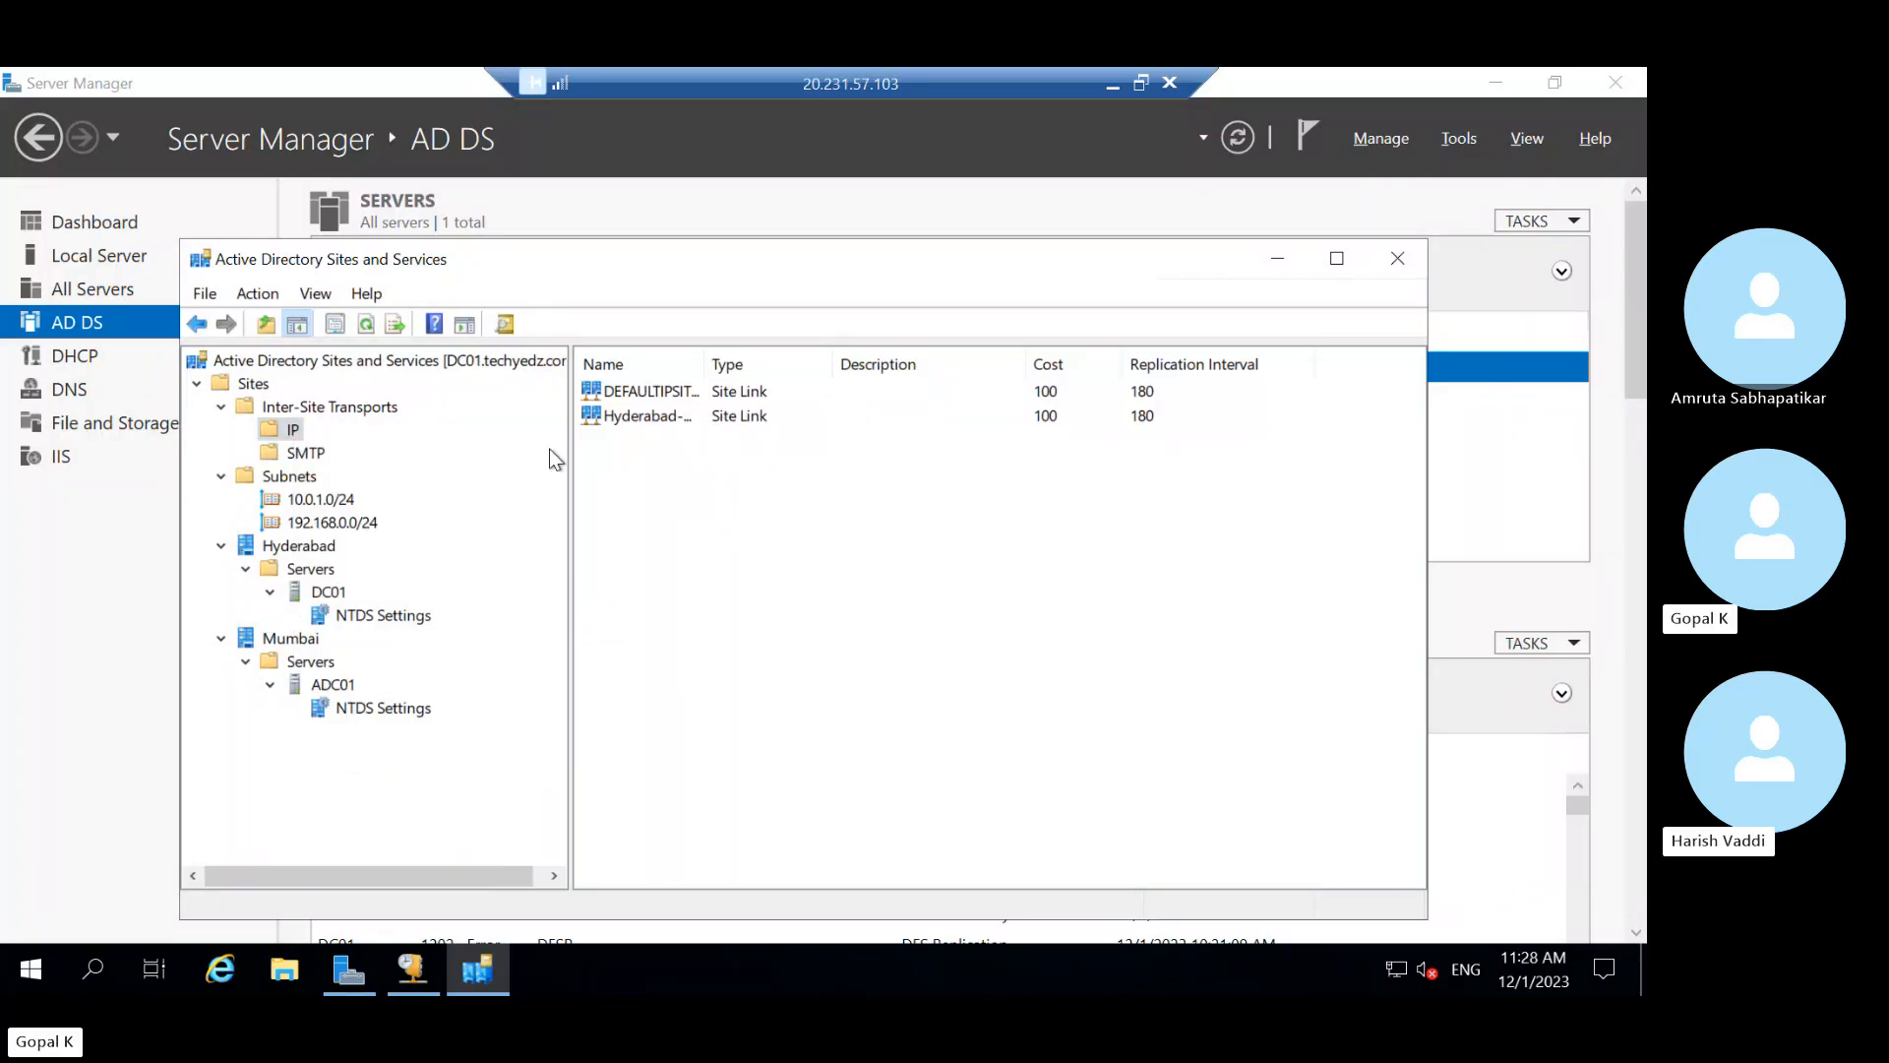
pyautogui.rightClick(293, 432)
pyautogui.click(931, 618)
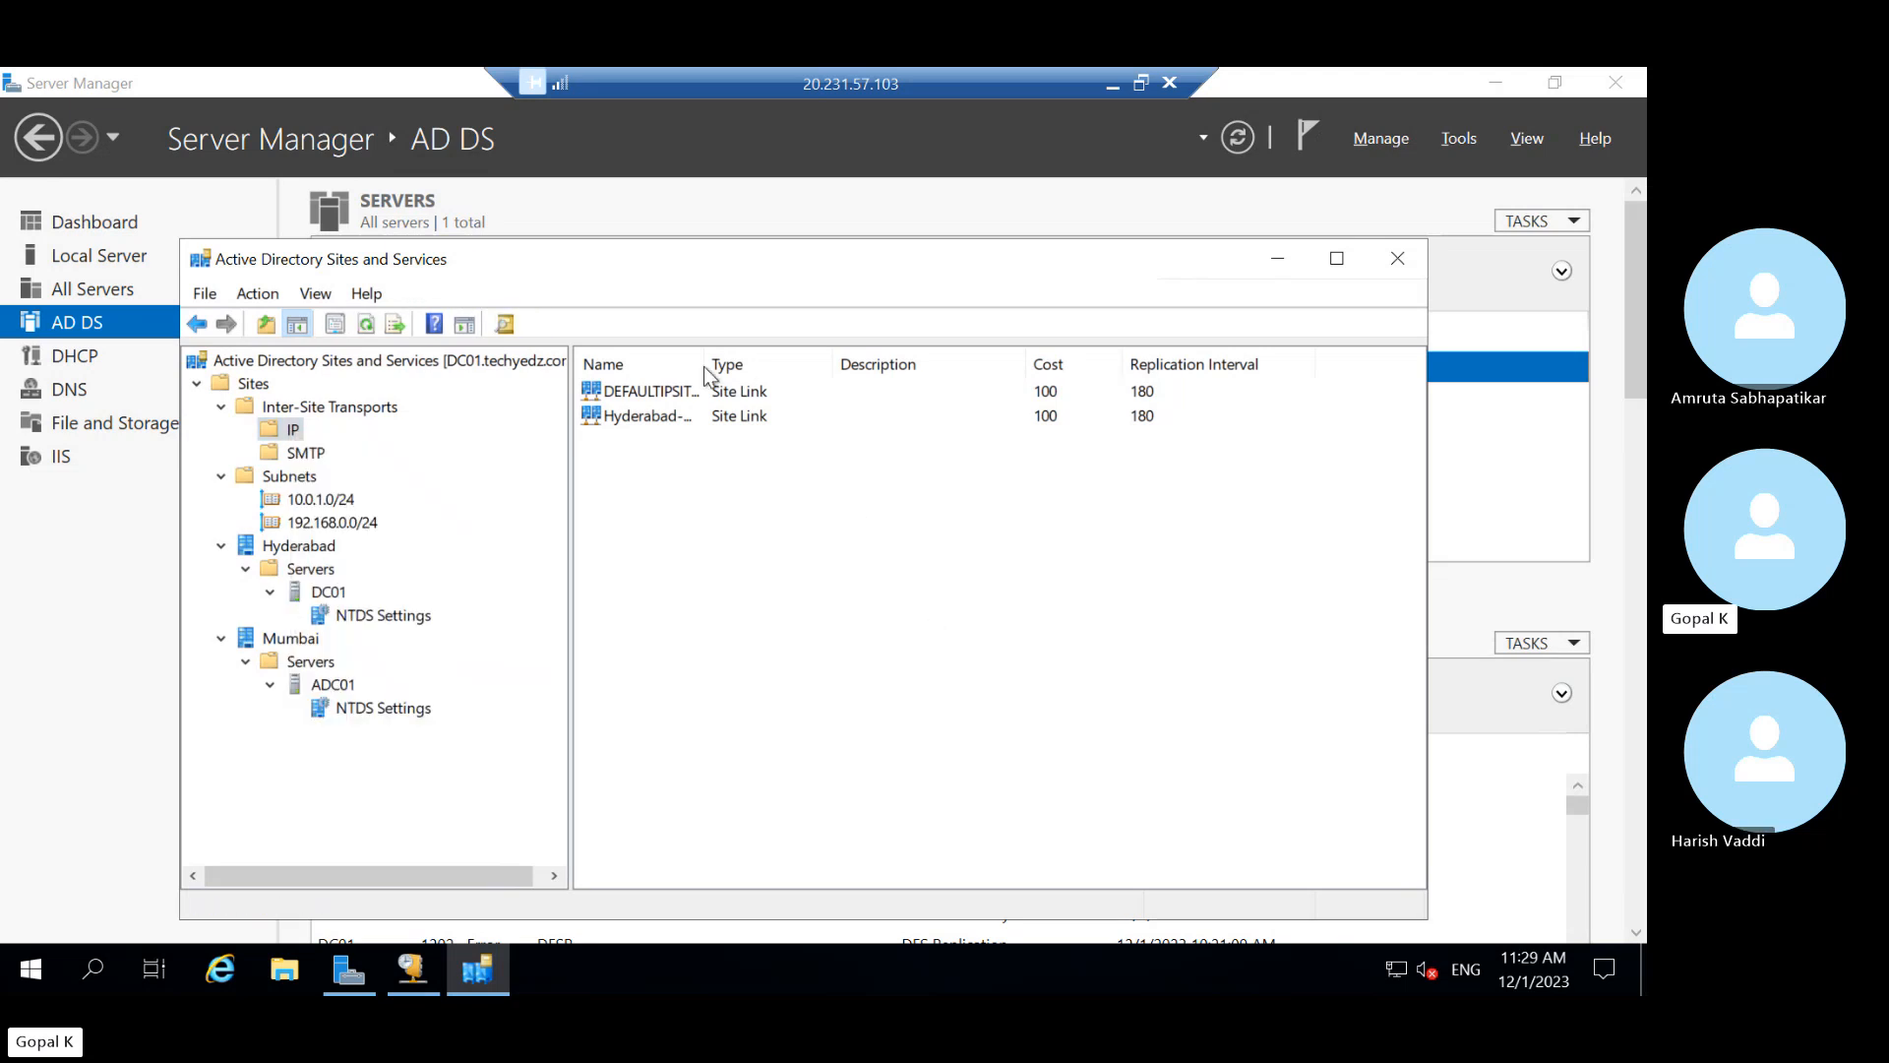
pyautogui.click(733, 425)
pyautogui.rightClick(733, 425)
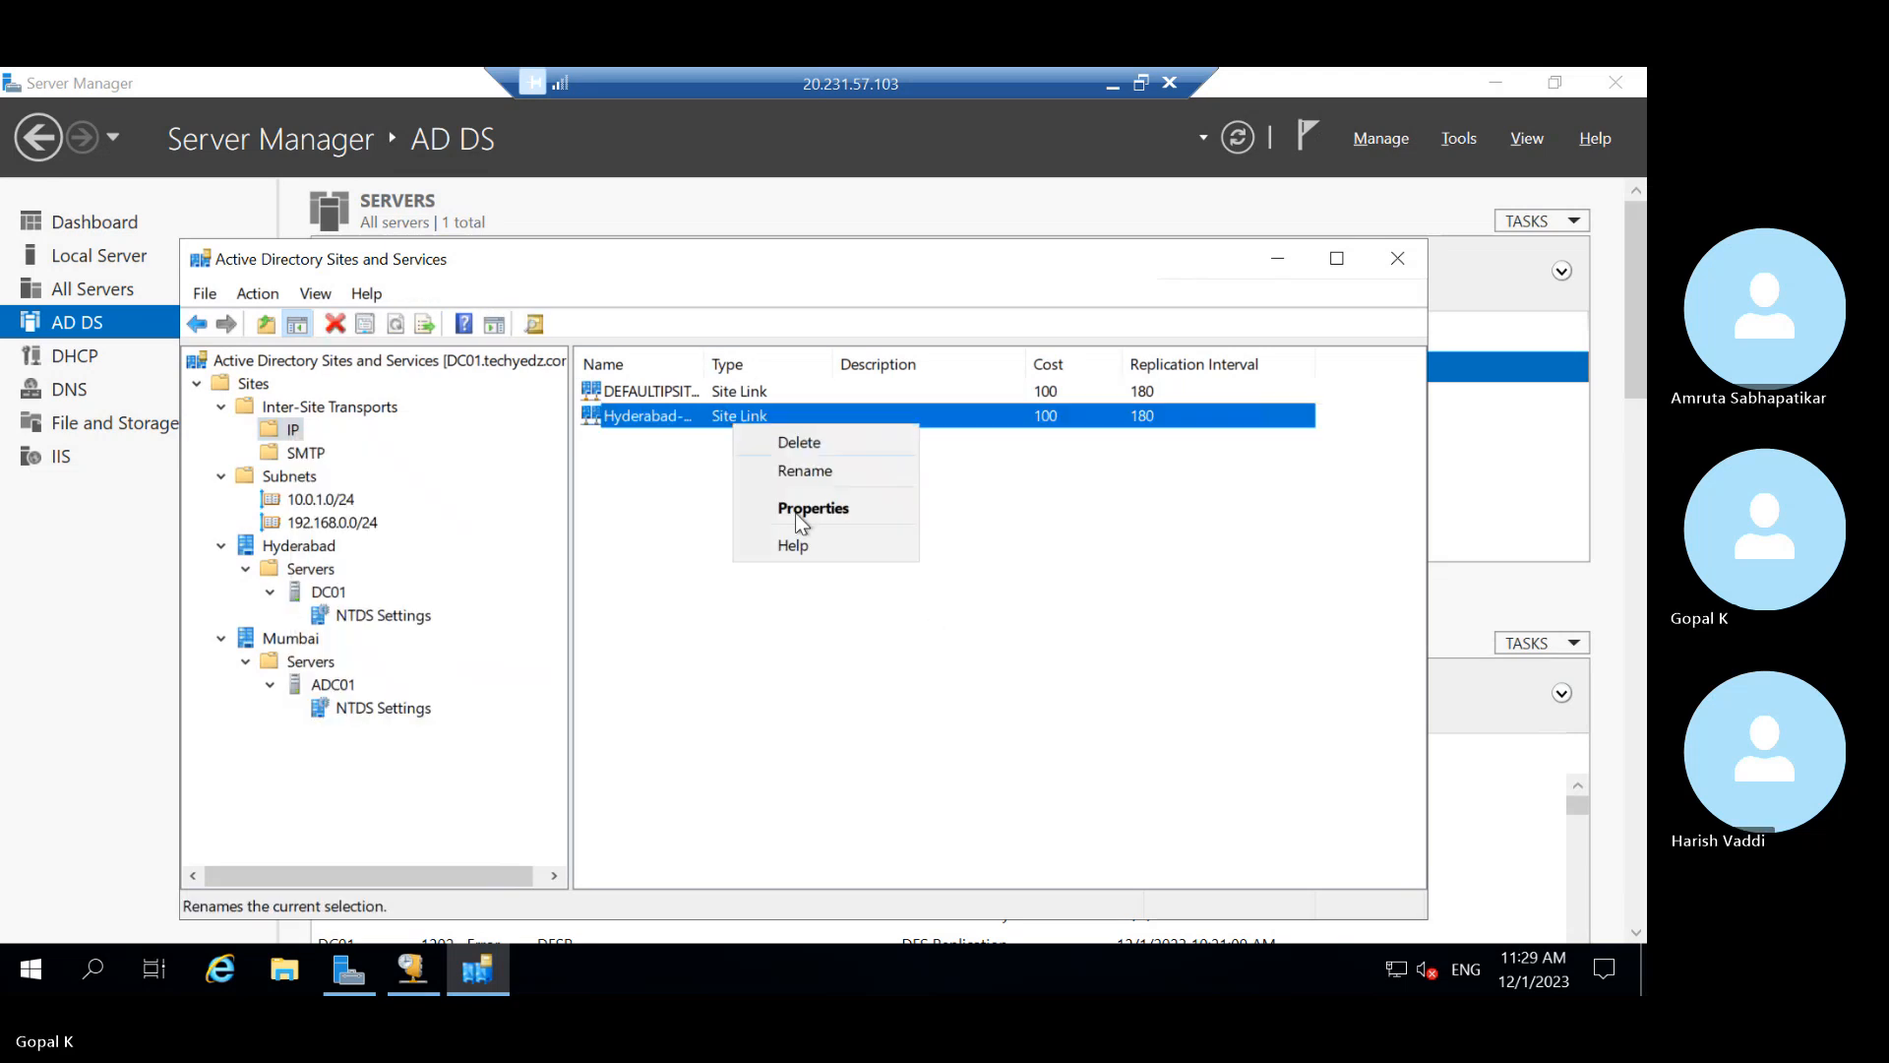
# Delete the Hyderabad-Mumbai site link, leaving only DEFAULTIPSITELINK under IP
pyautogui.click(795, 441)
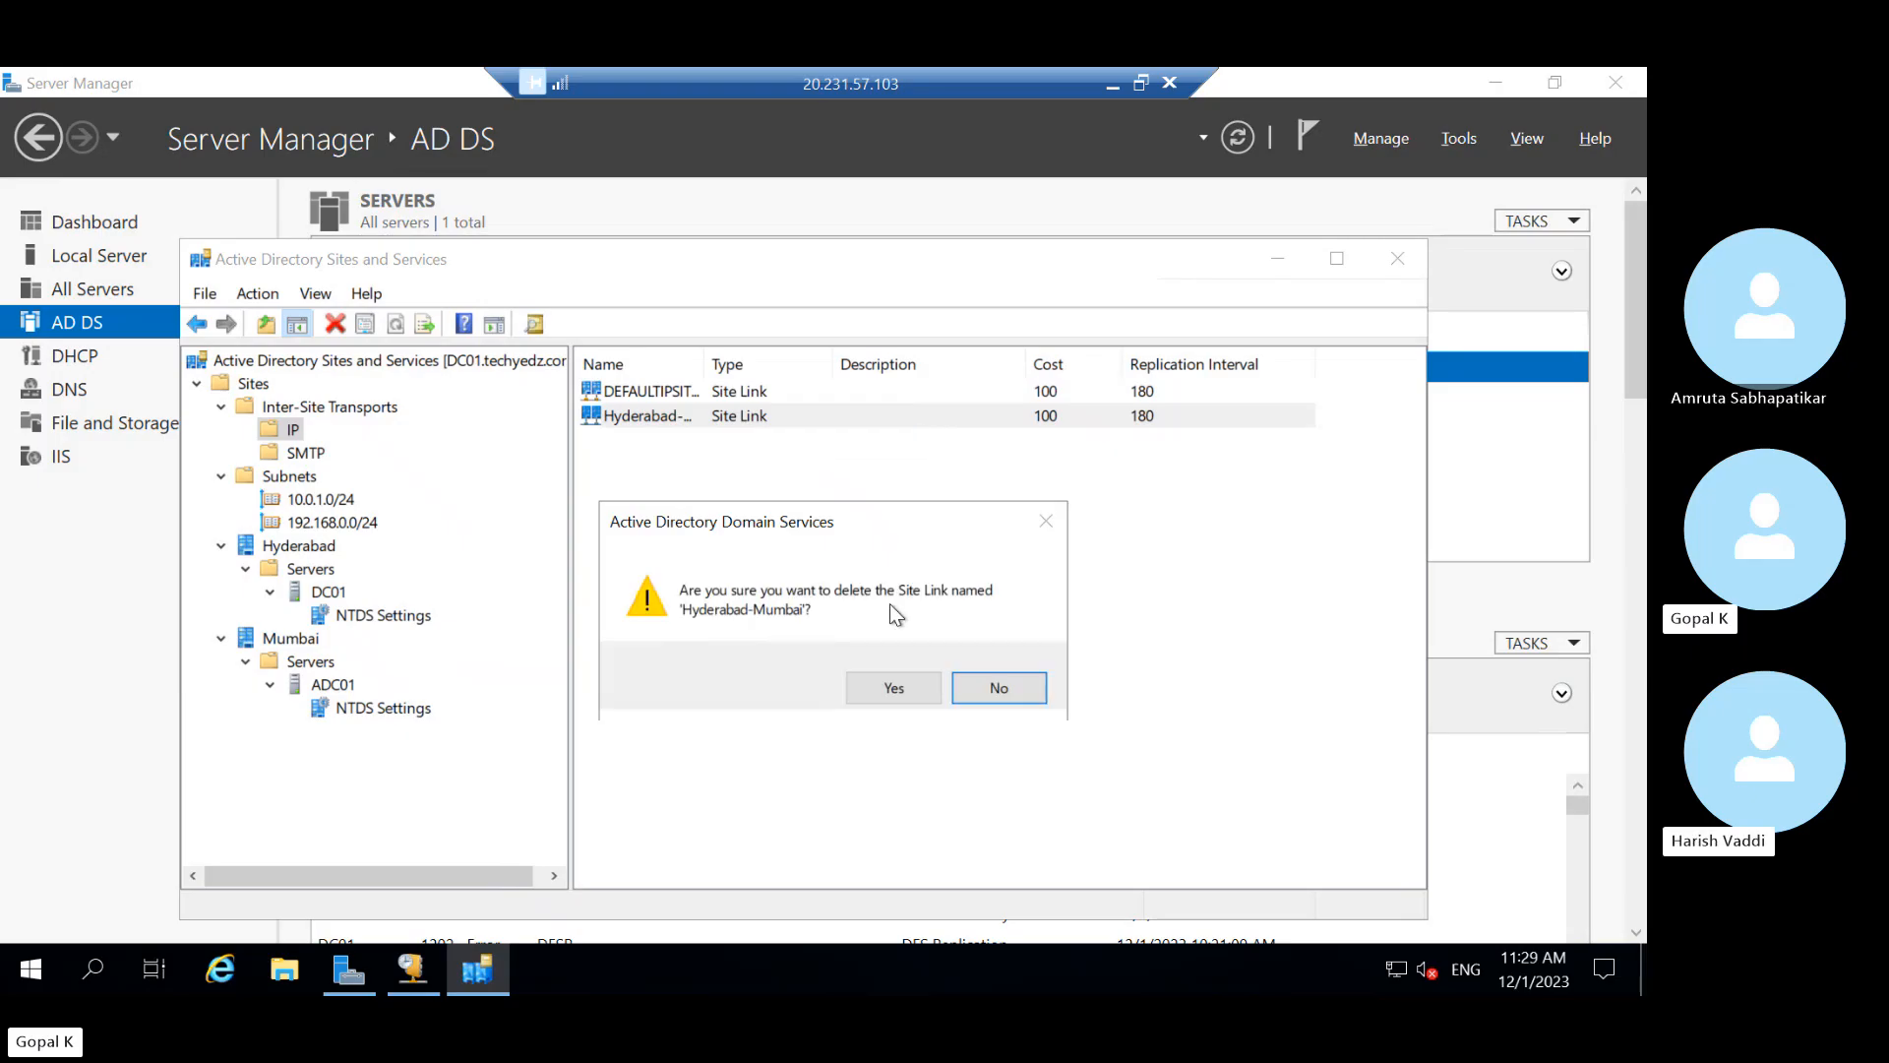
pyautogui.click(892, 688)
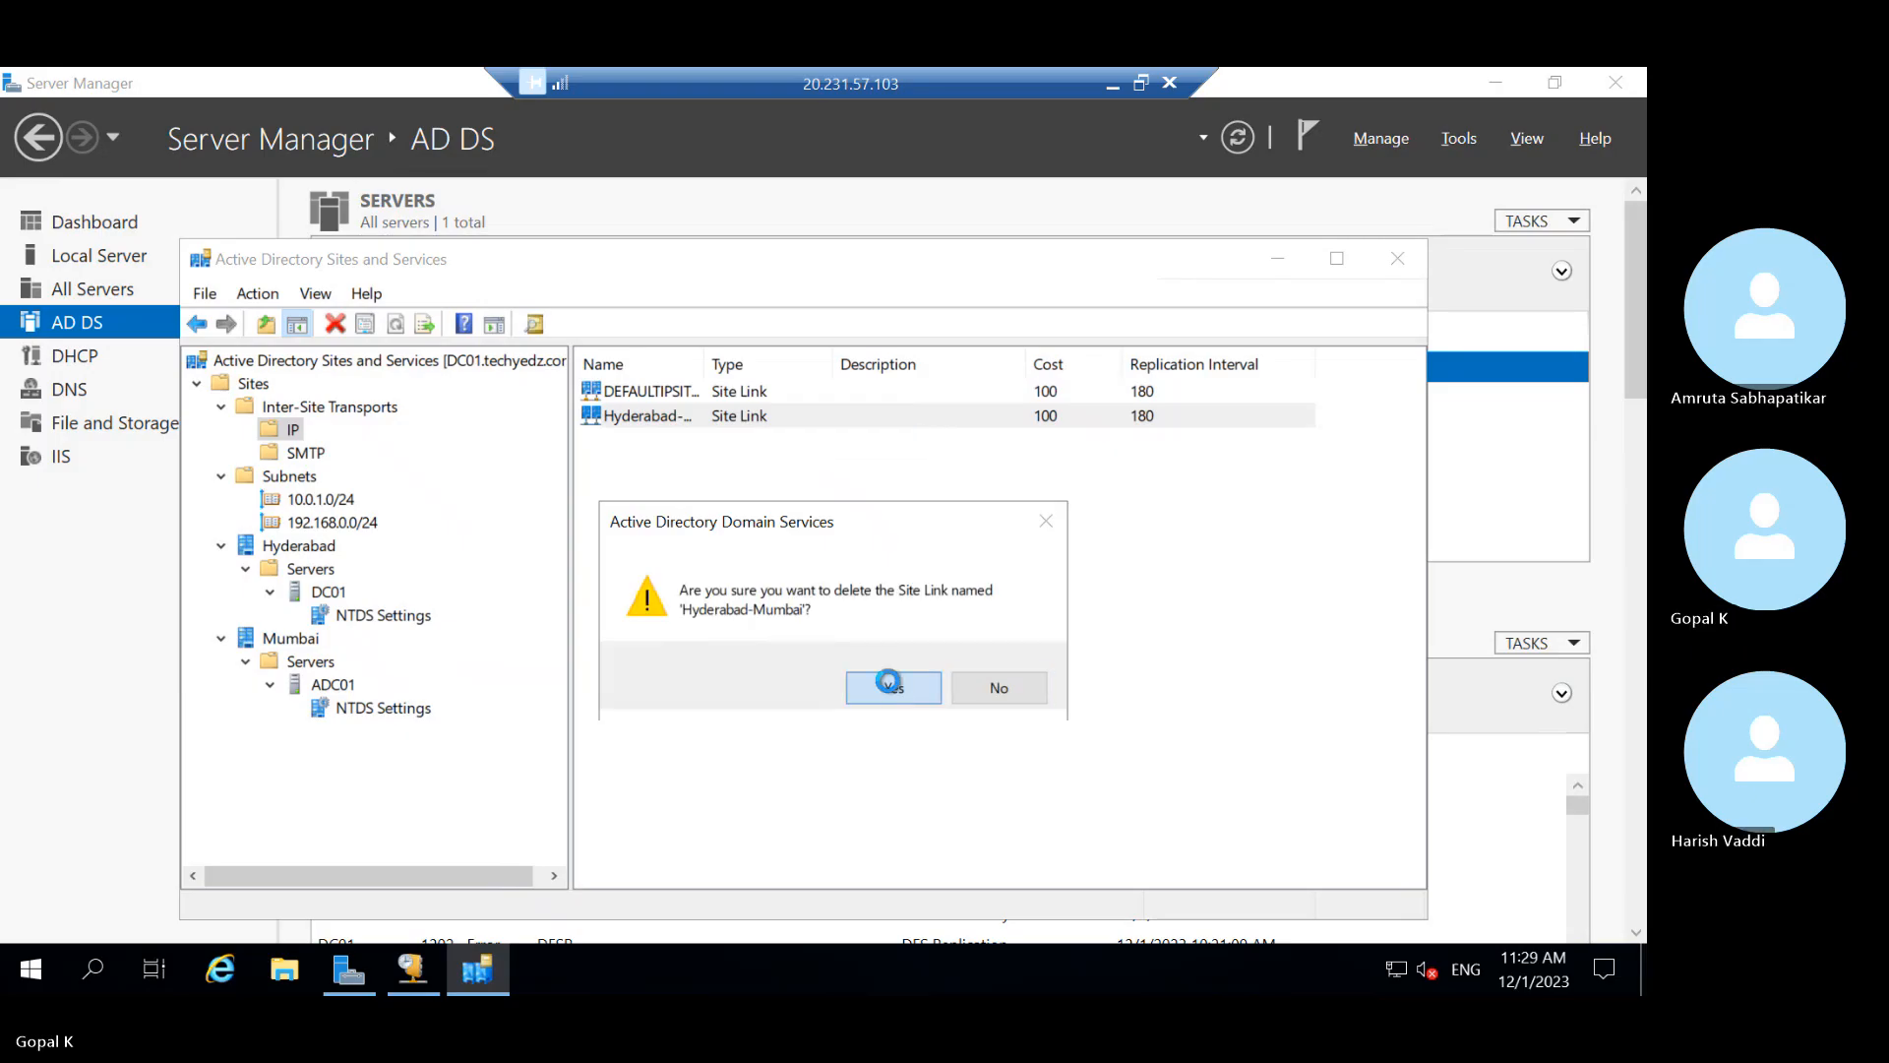
pyautogui.click(718, 392)
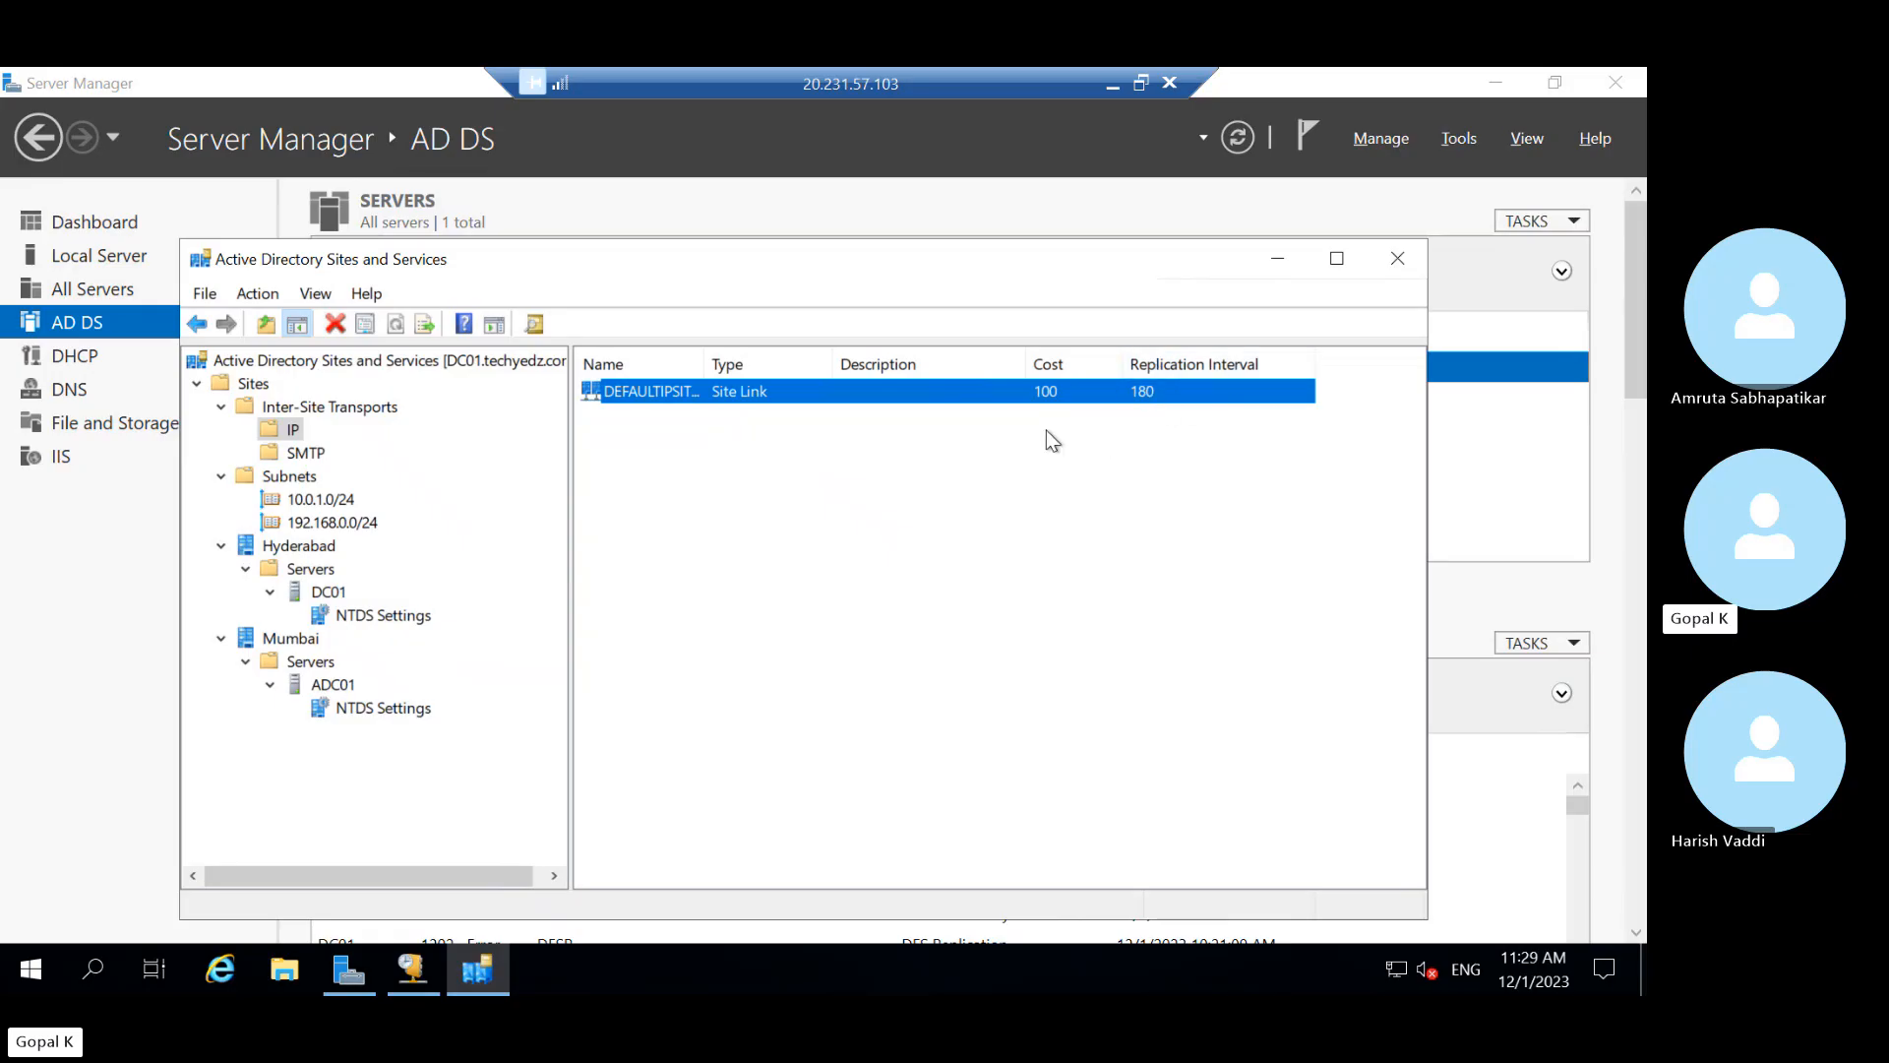
# Attempt a new site link bridge on IP and dismiss the two-site-links error
pyautogui.rightClick(284, 430)
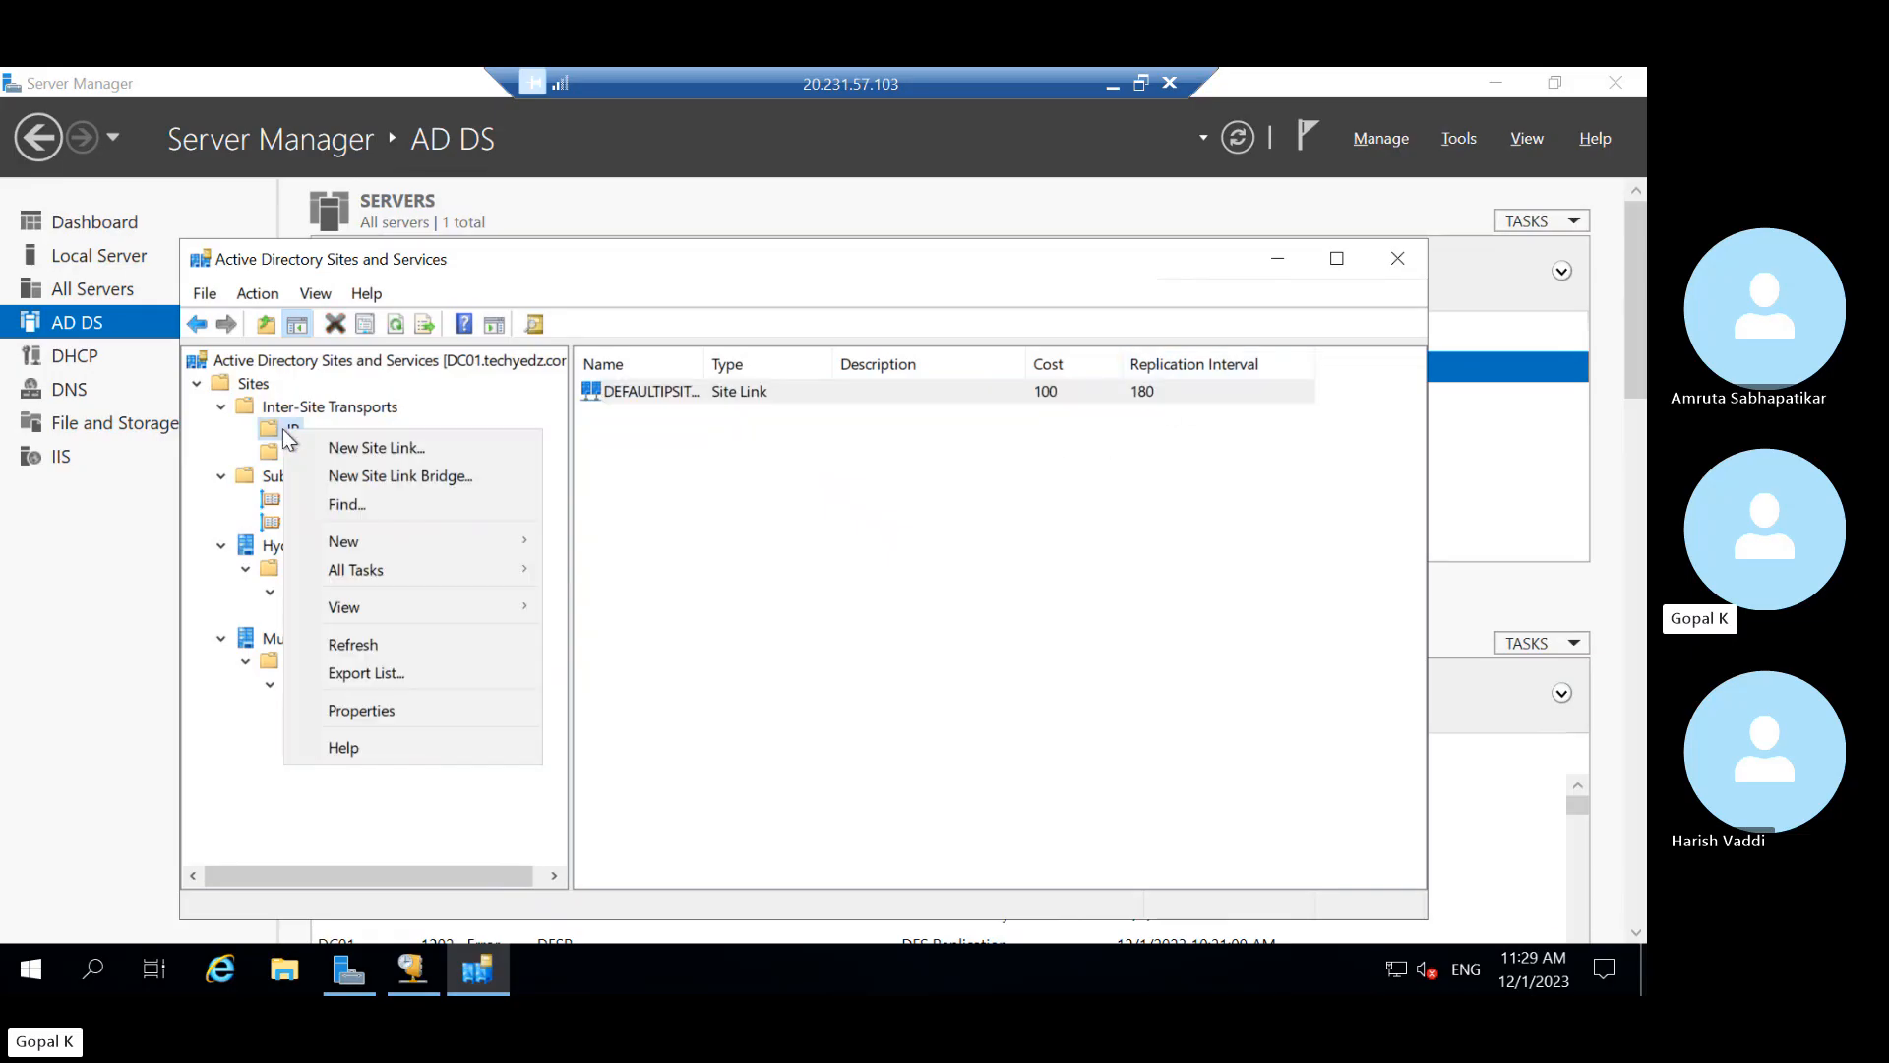
pyautogui.click(375, 474)
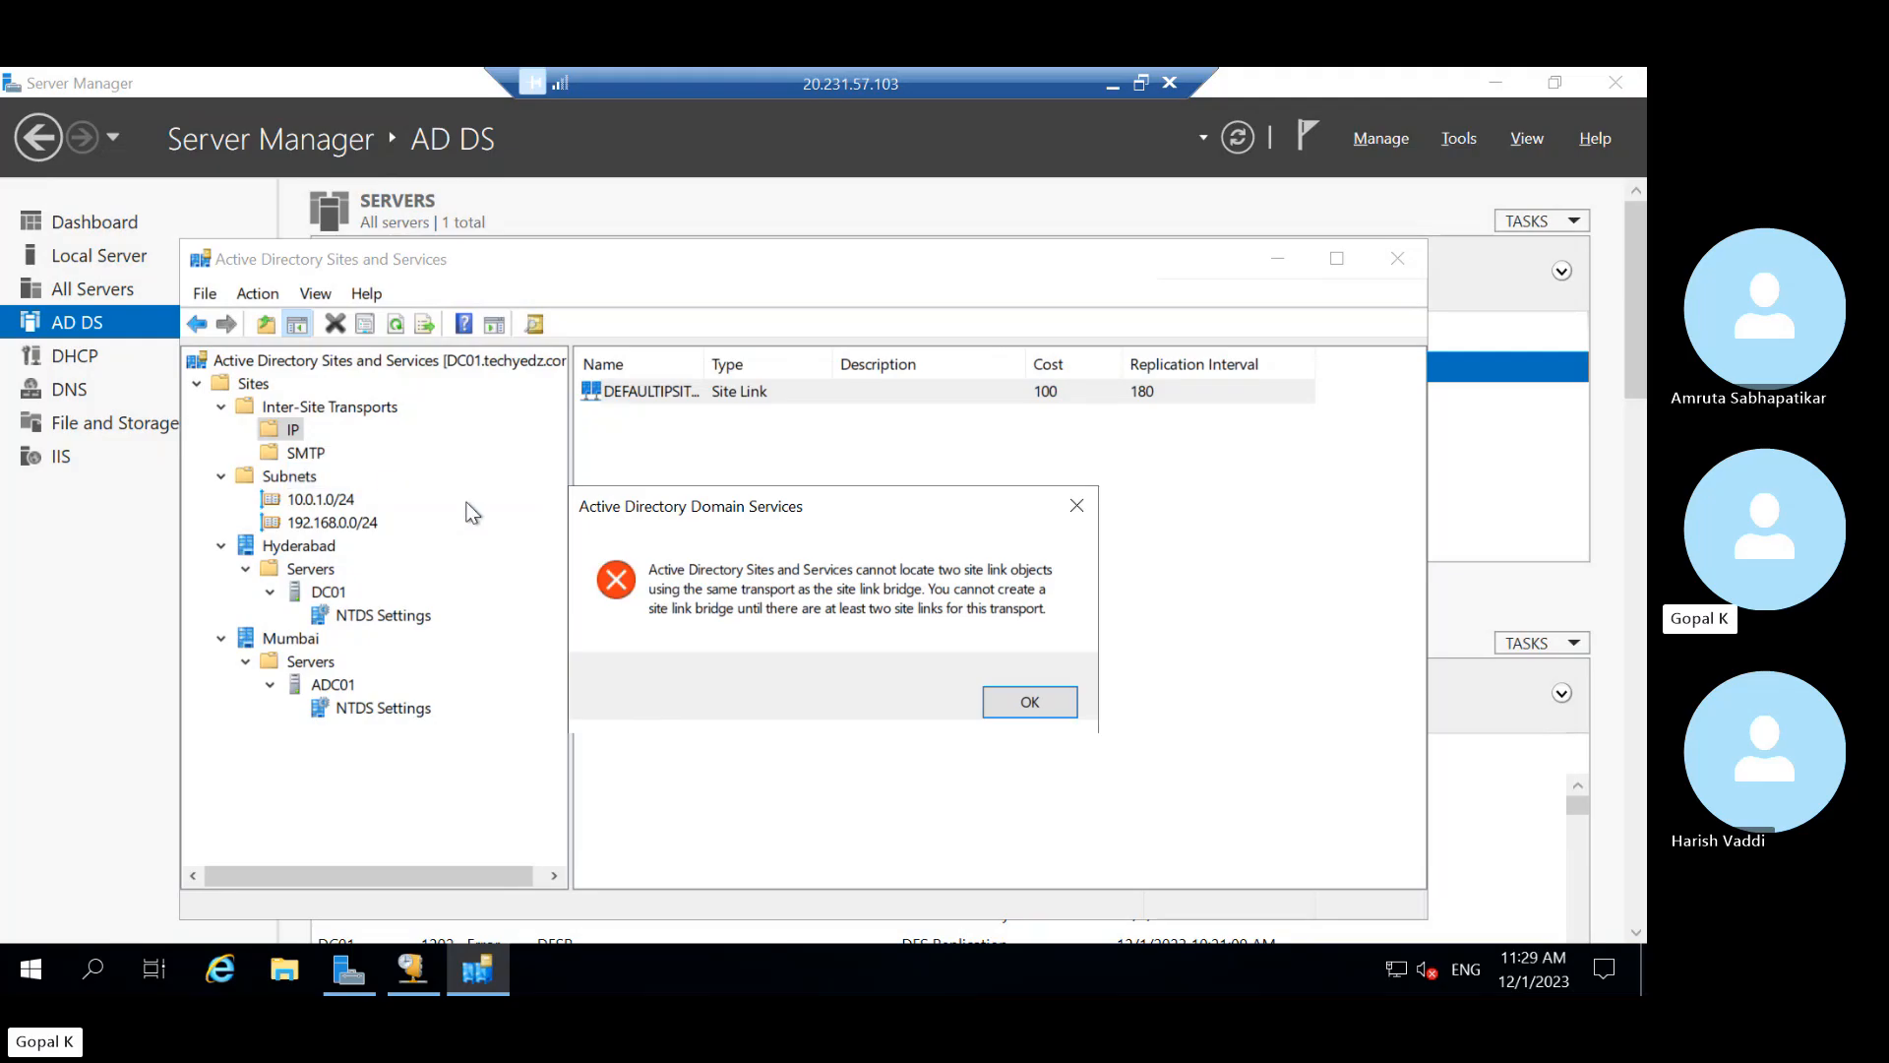
pyautogui.click(1029, 700)
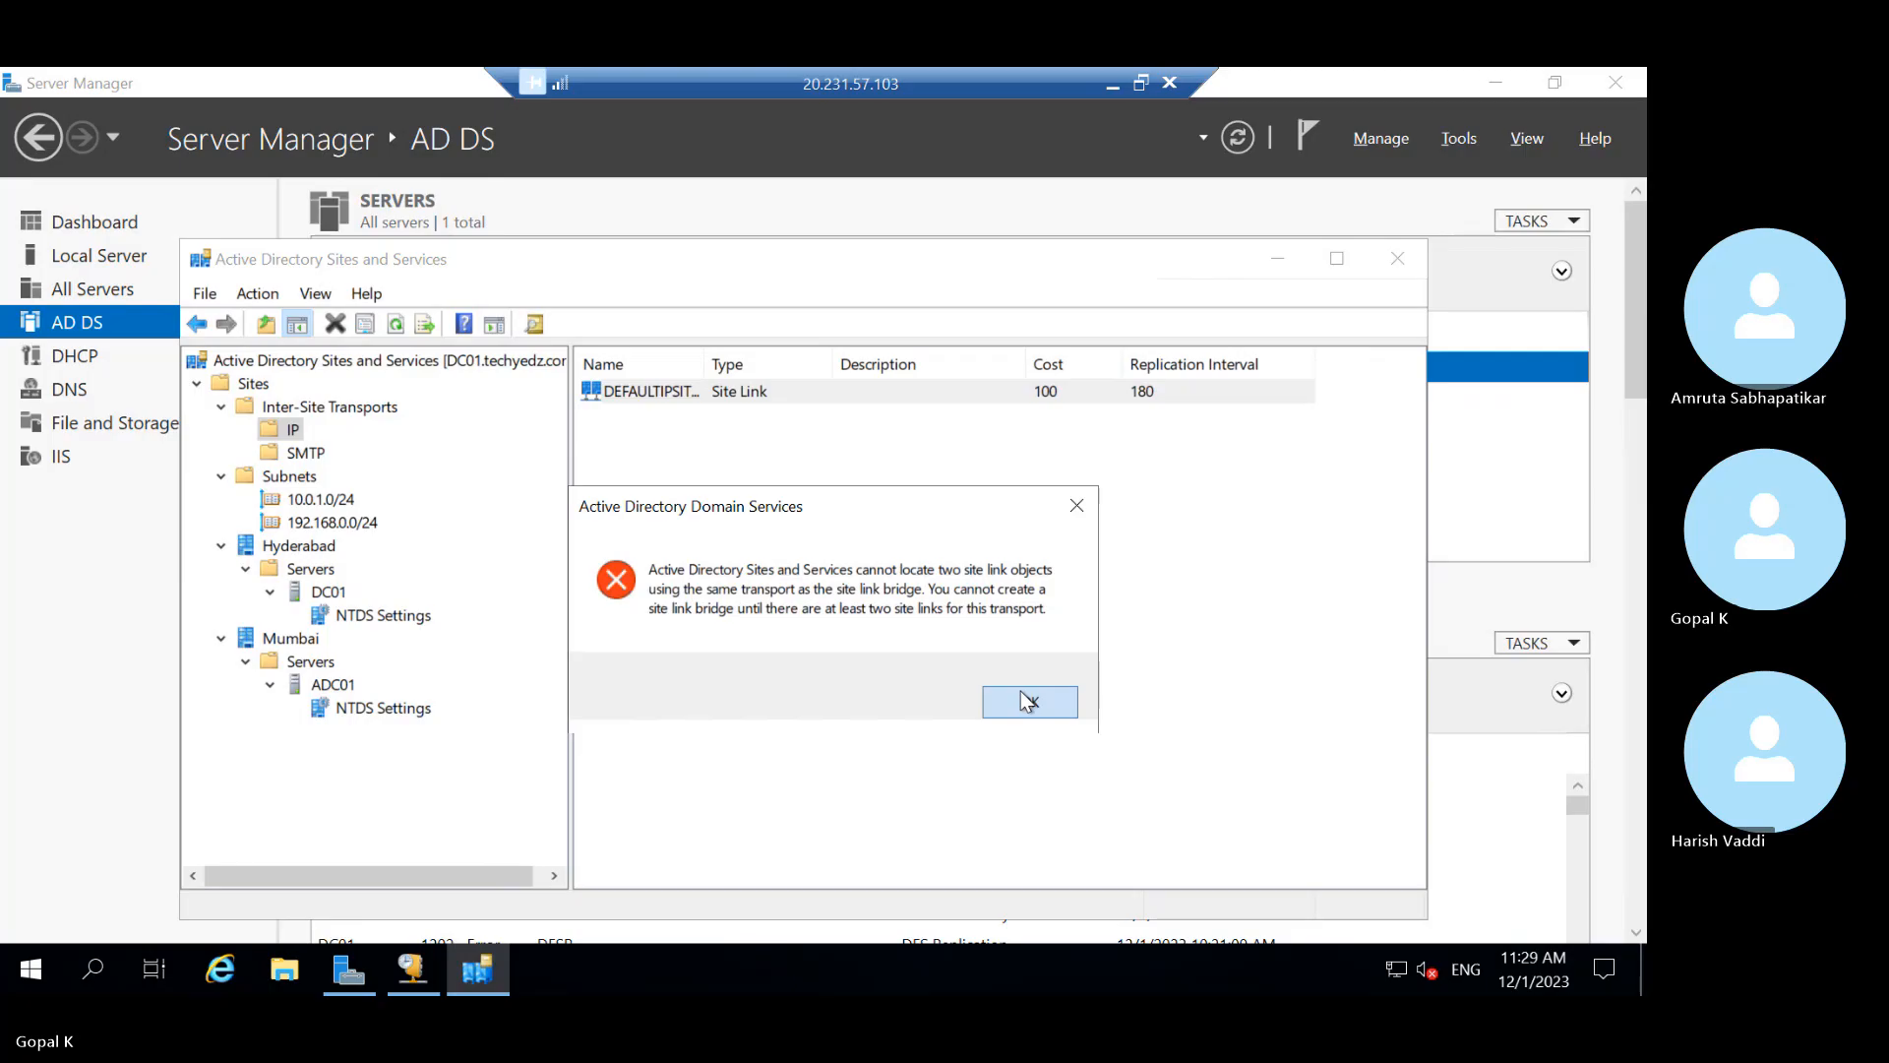
pyautogui.click(1020, 694)
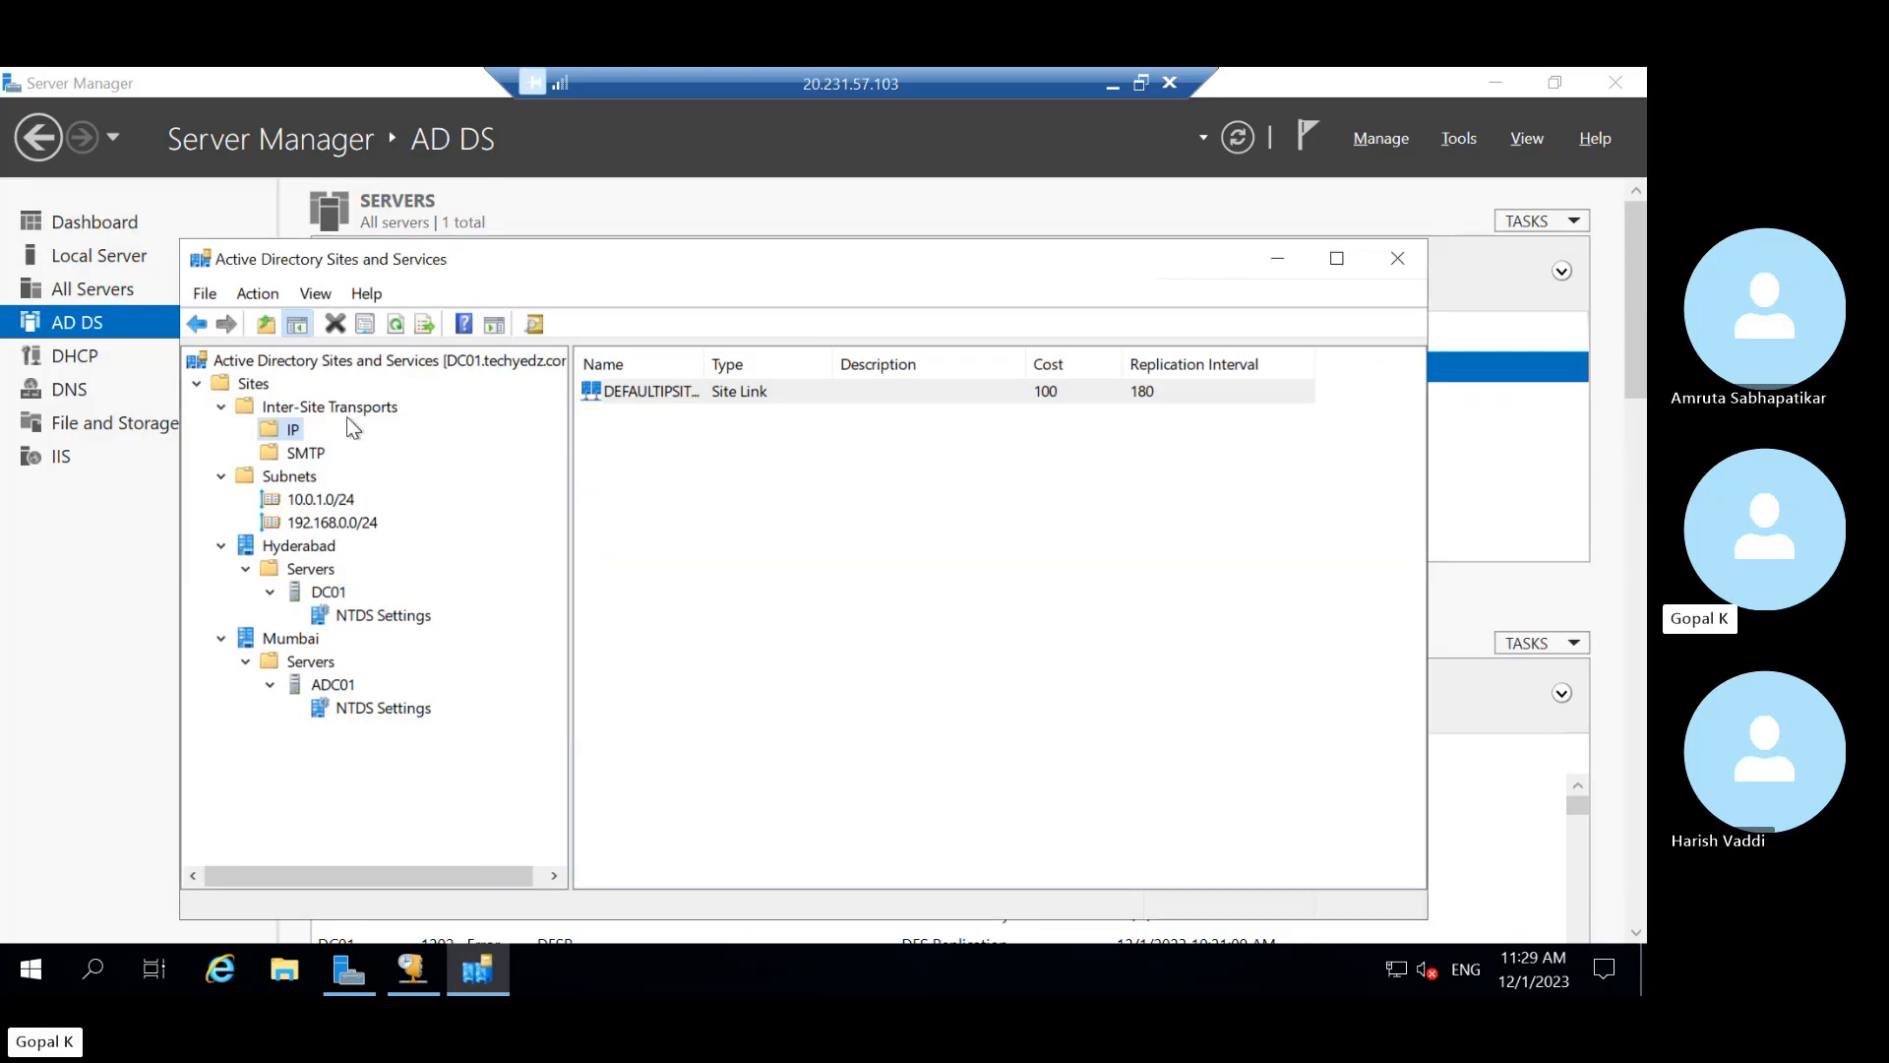
pyautogui.rightClick(293, 433)
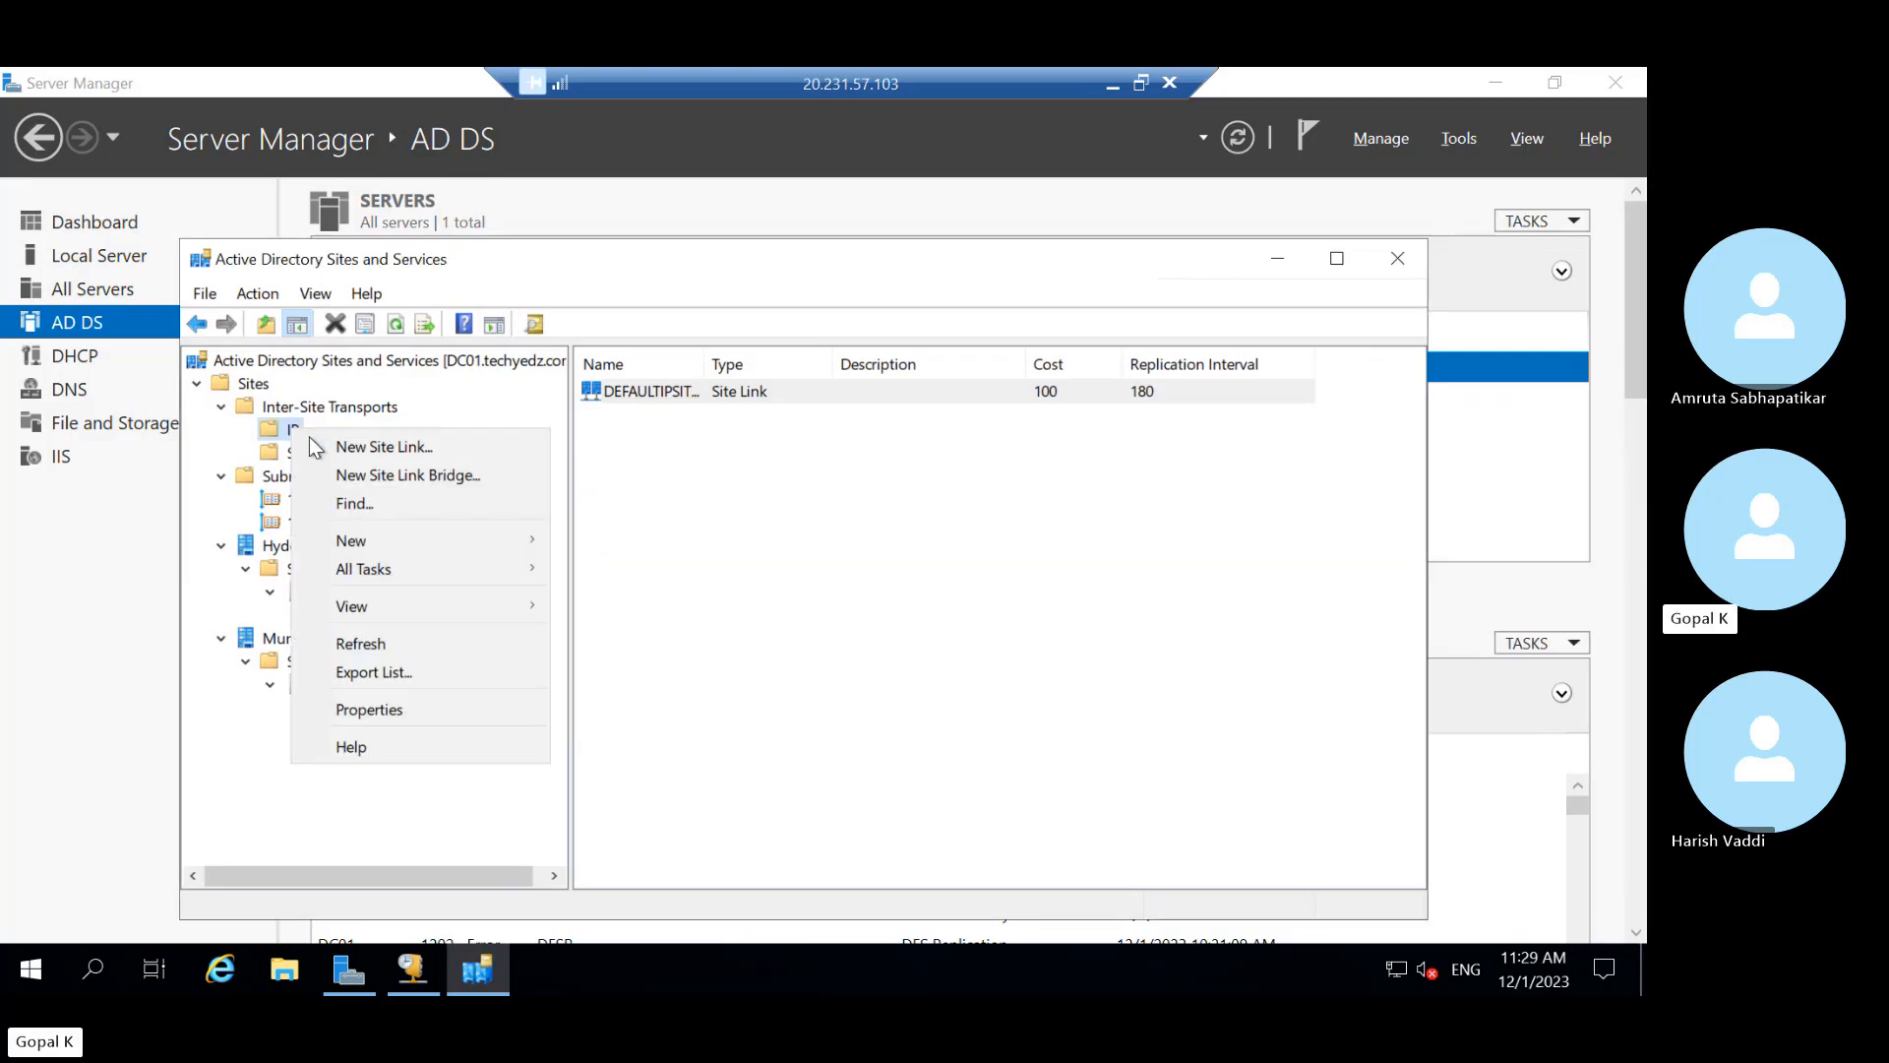
# Create an IP site link named 'Hyd-Mum Site link' with Hyderabad and Mumbai included
pyautogui.click(364, 450)
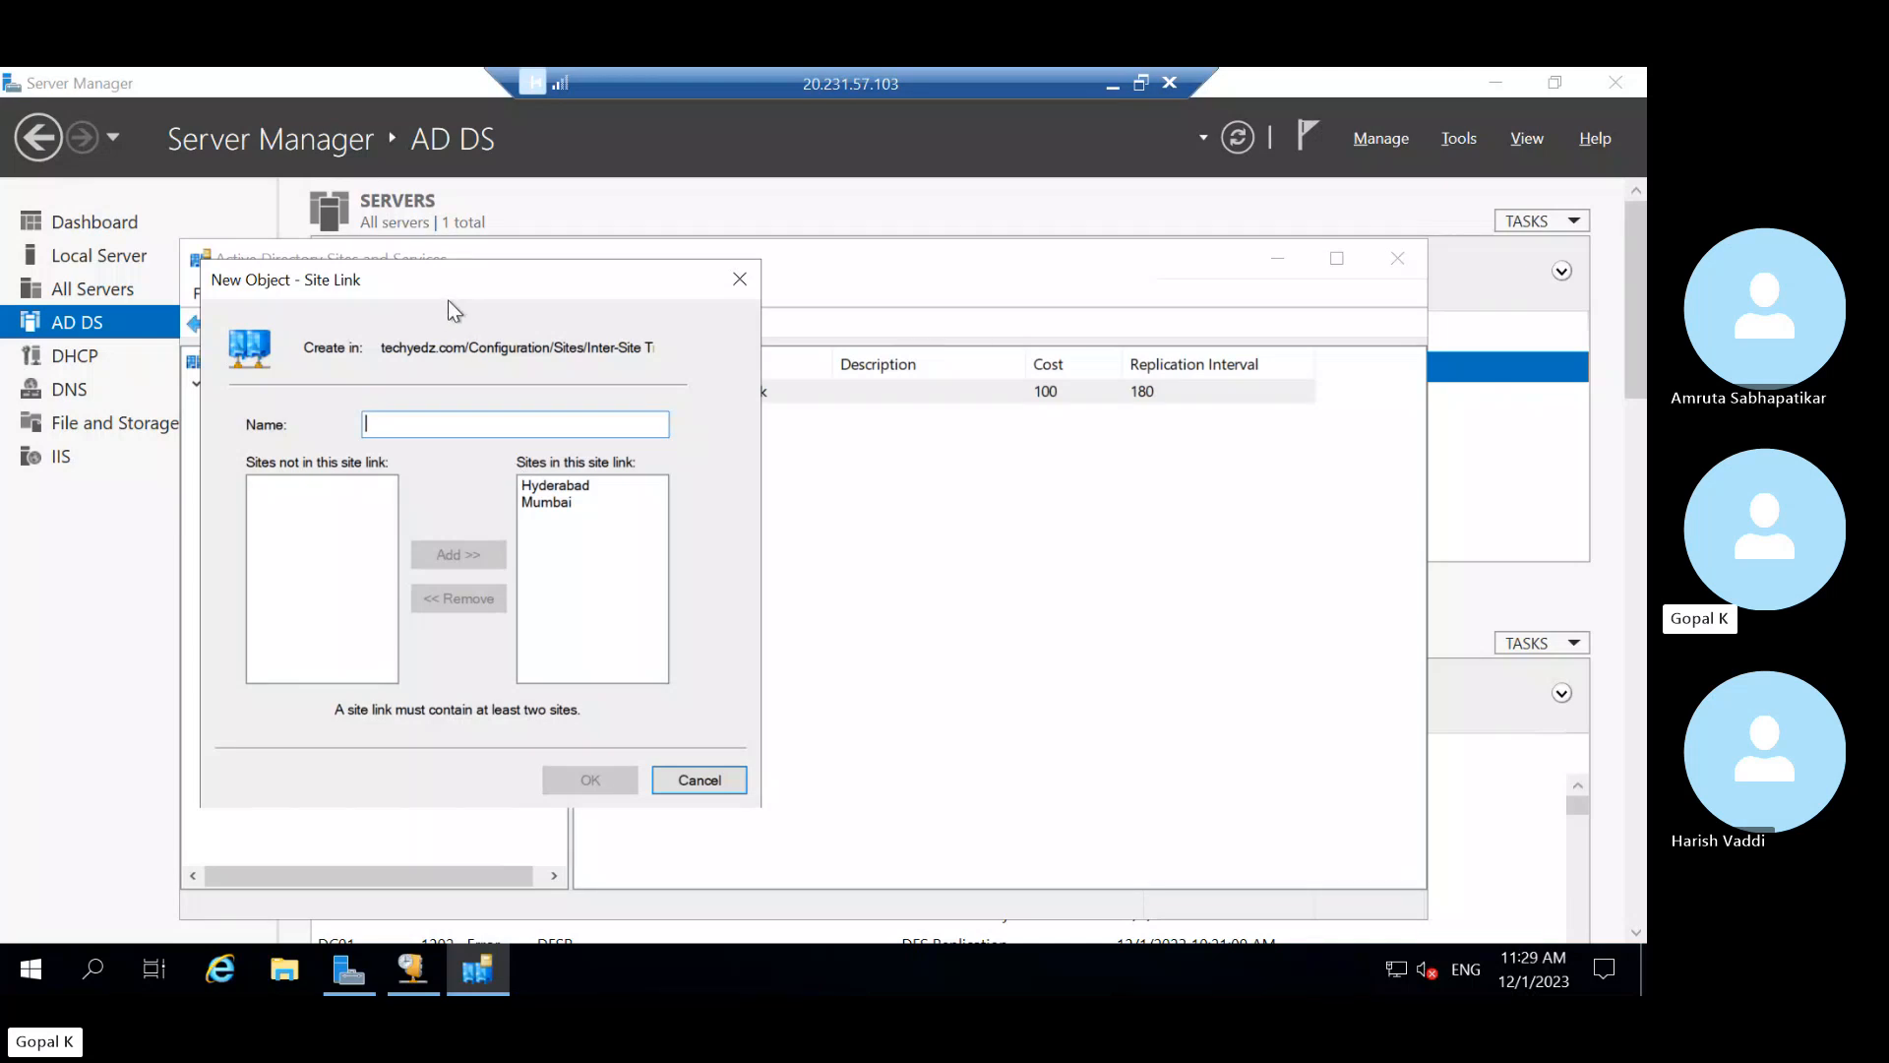
pyautogui.moveTo(428, 285); pyautogui.dragTo(872, 339)
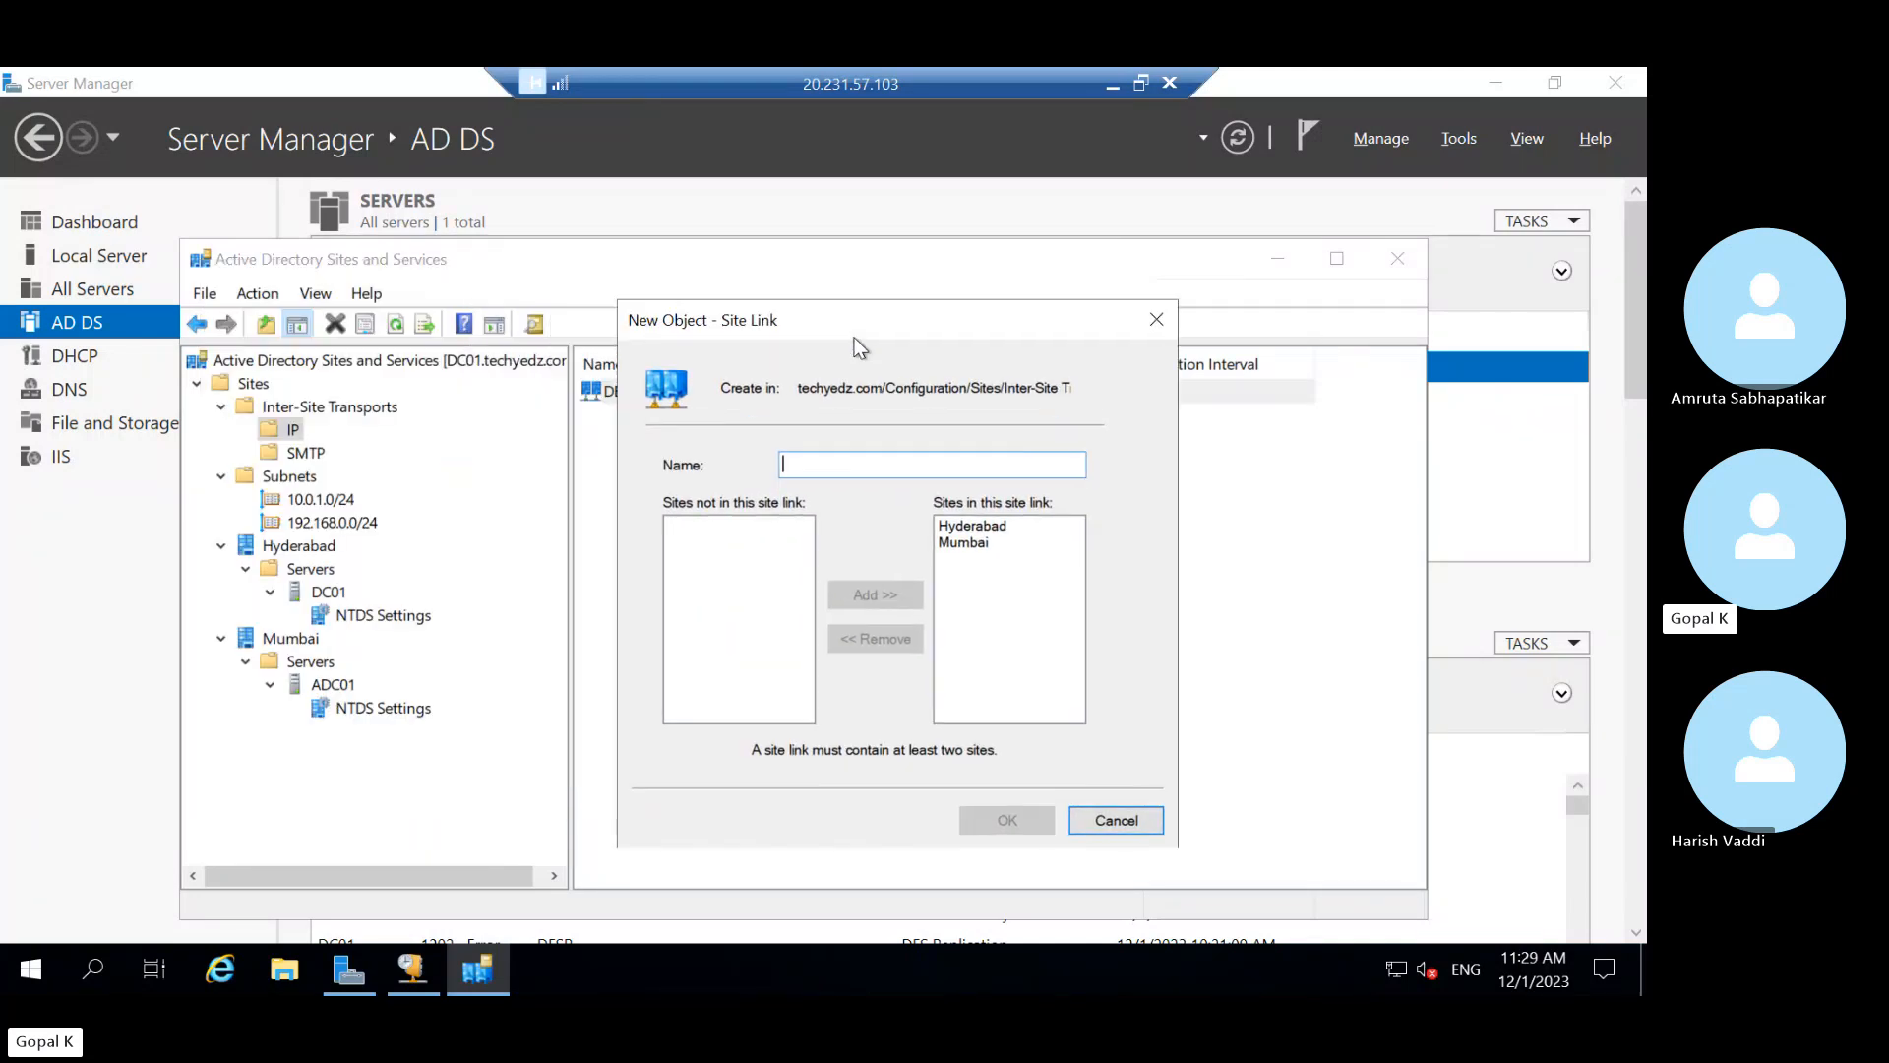
pyautogui.write('Hyder')
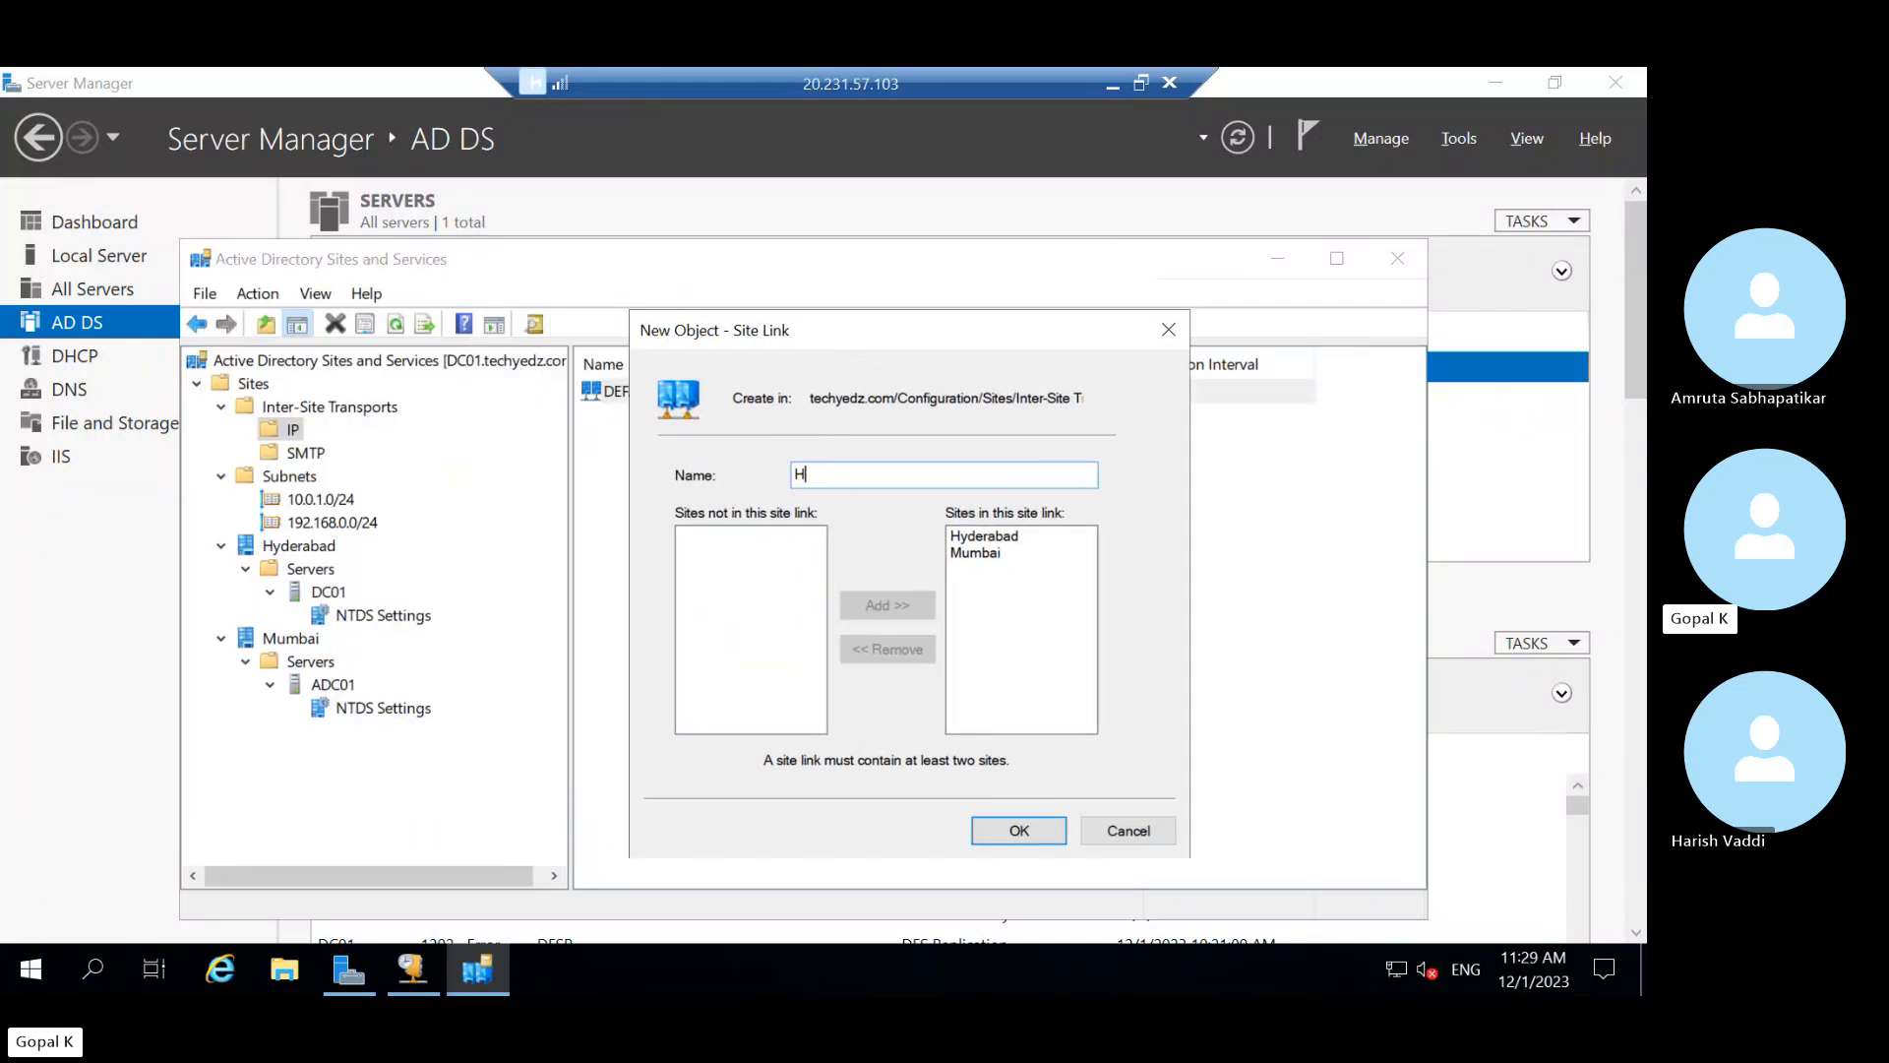
pyautogui.press('BackSpace')
pyautogui.press('BackSpace')
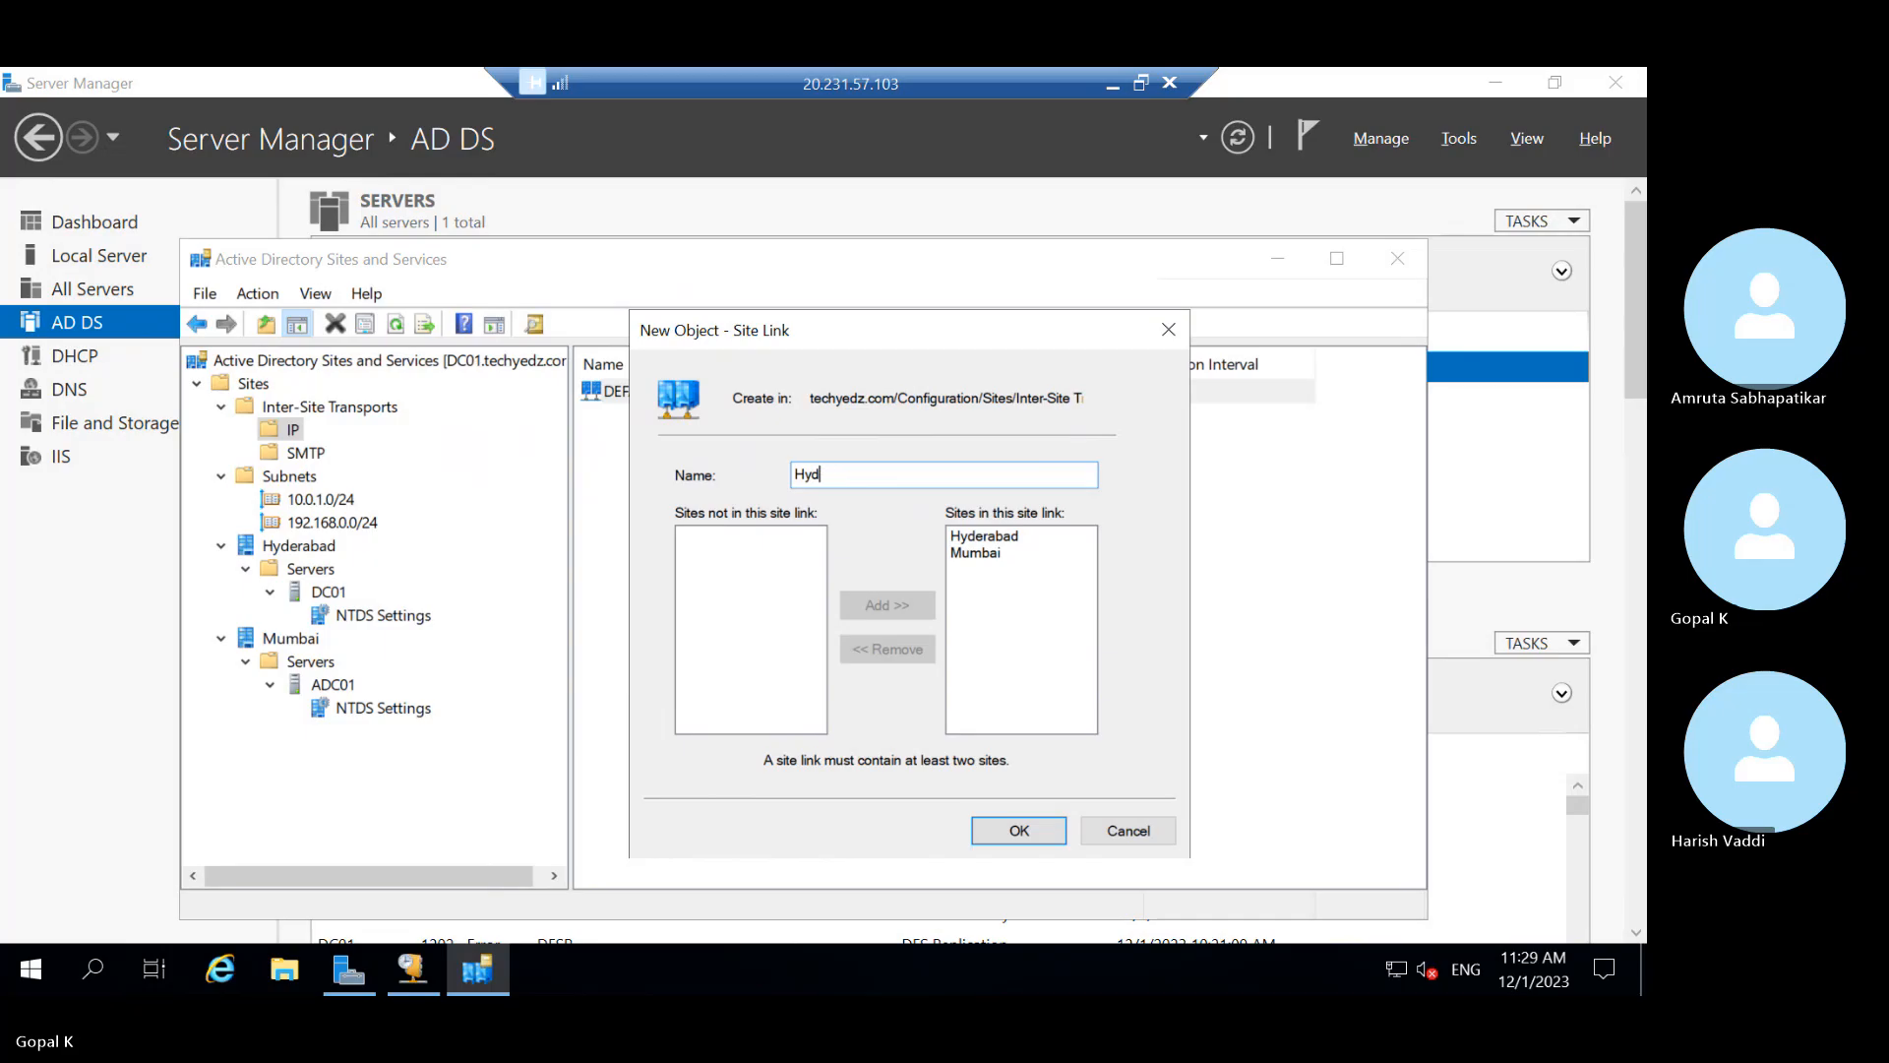
pyautogui.write('-Mum Sitelink')
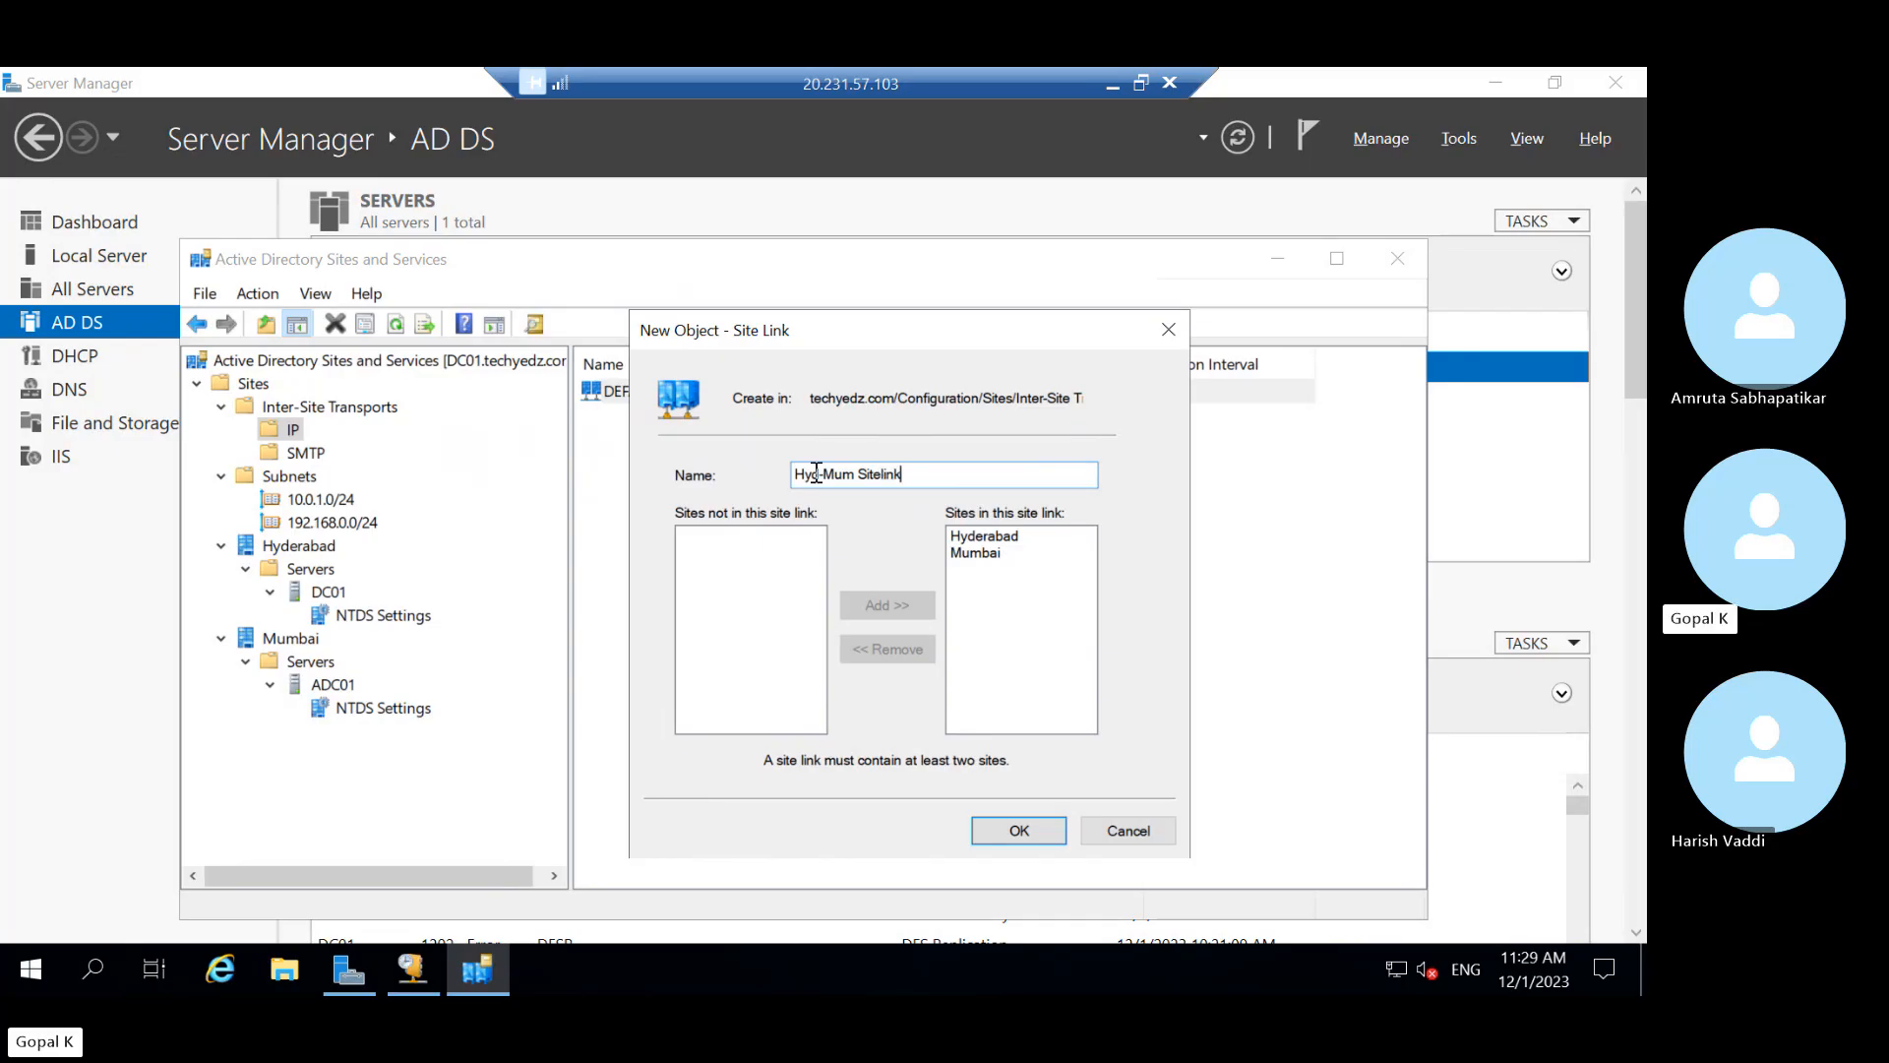
pyautogui.press('Left')
pyautogui.press('Left')
pyautogui.press('Left')
pyautogui.press('Left')
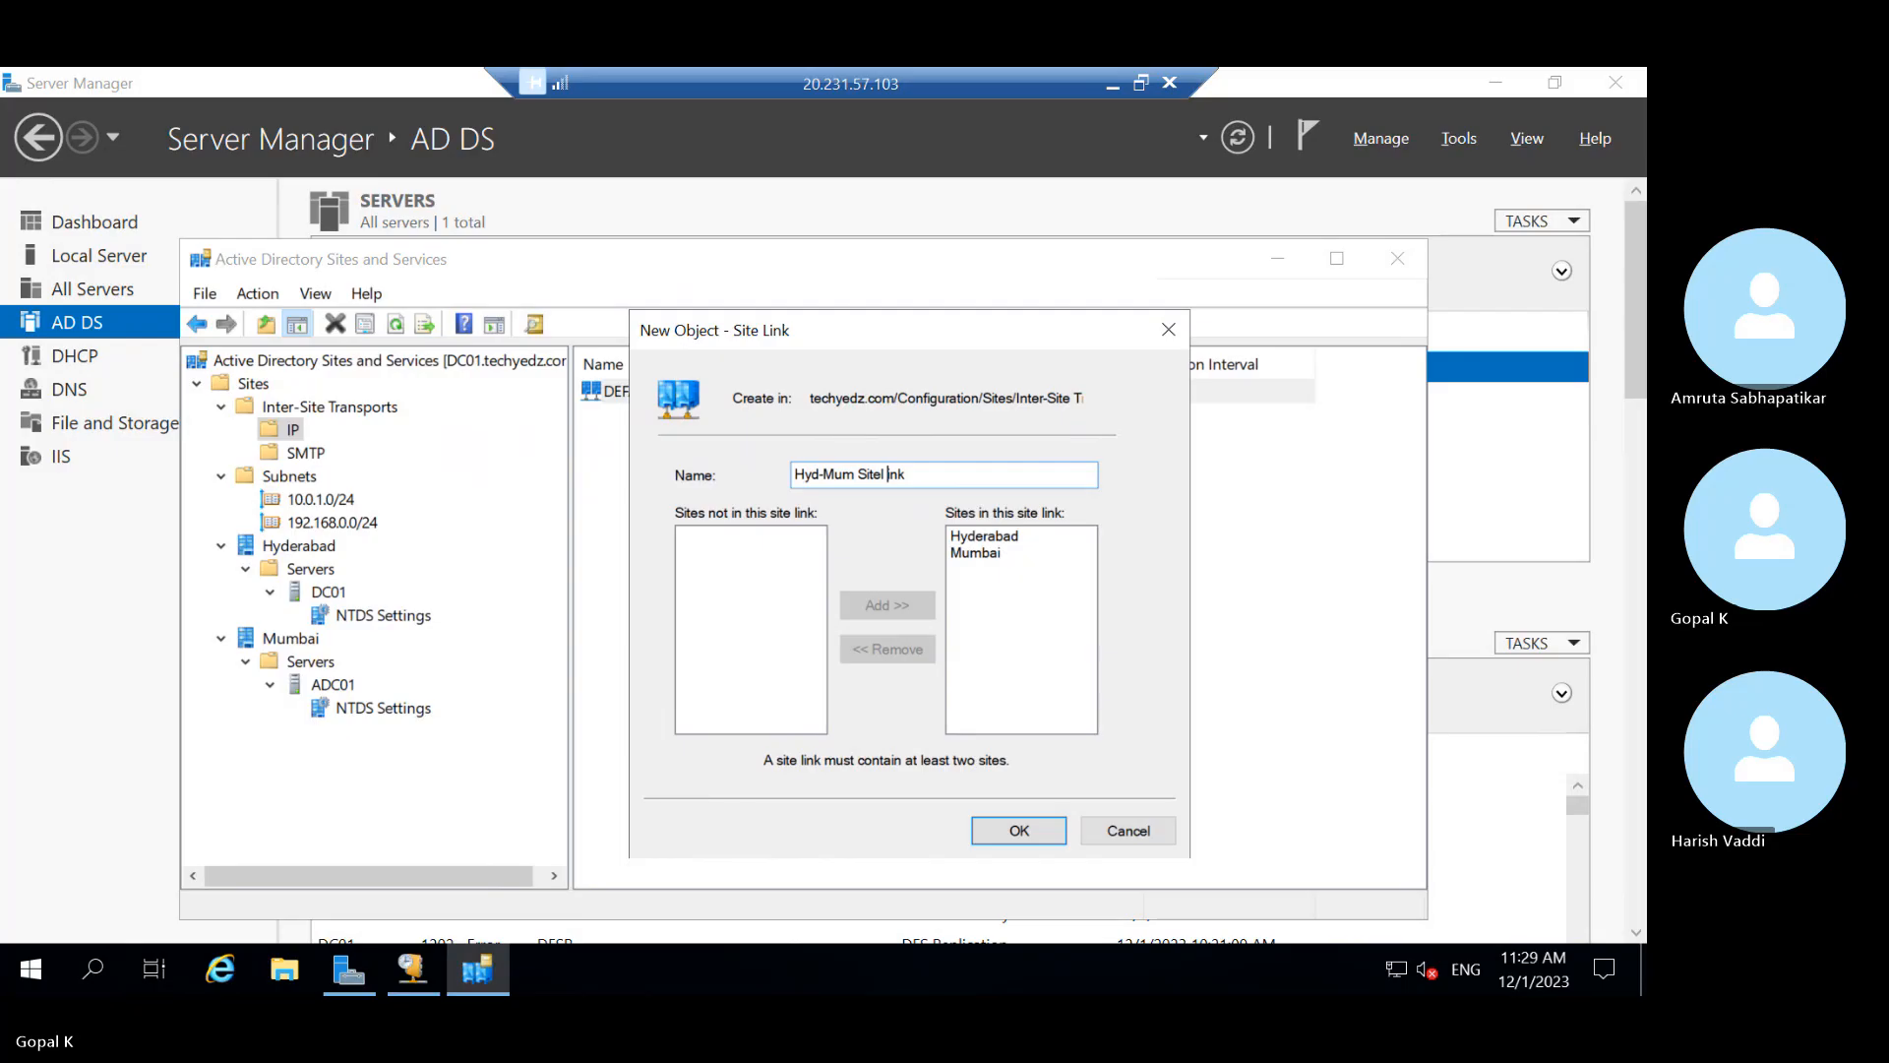
pyautogui.press('BackSpace')
pyautogui.press('Left')
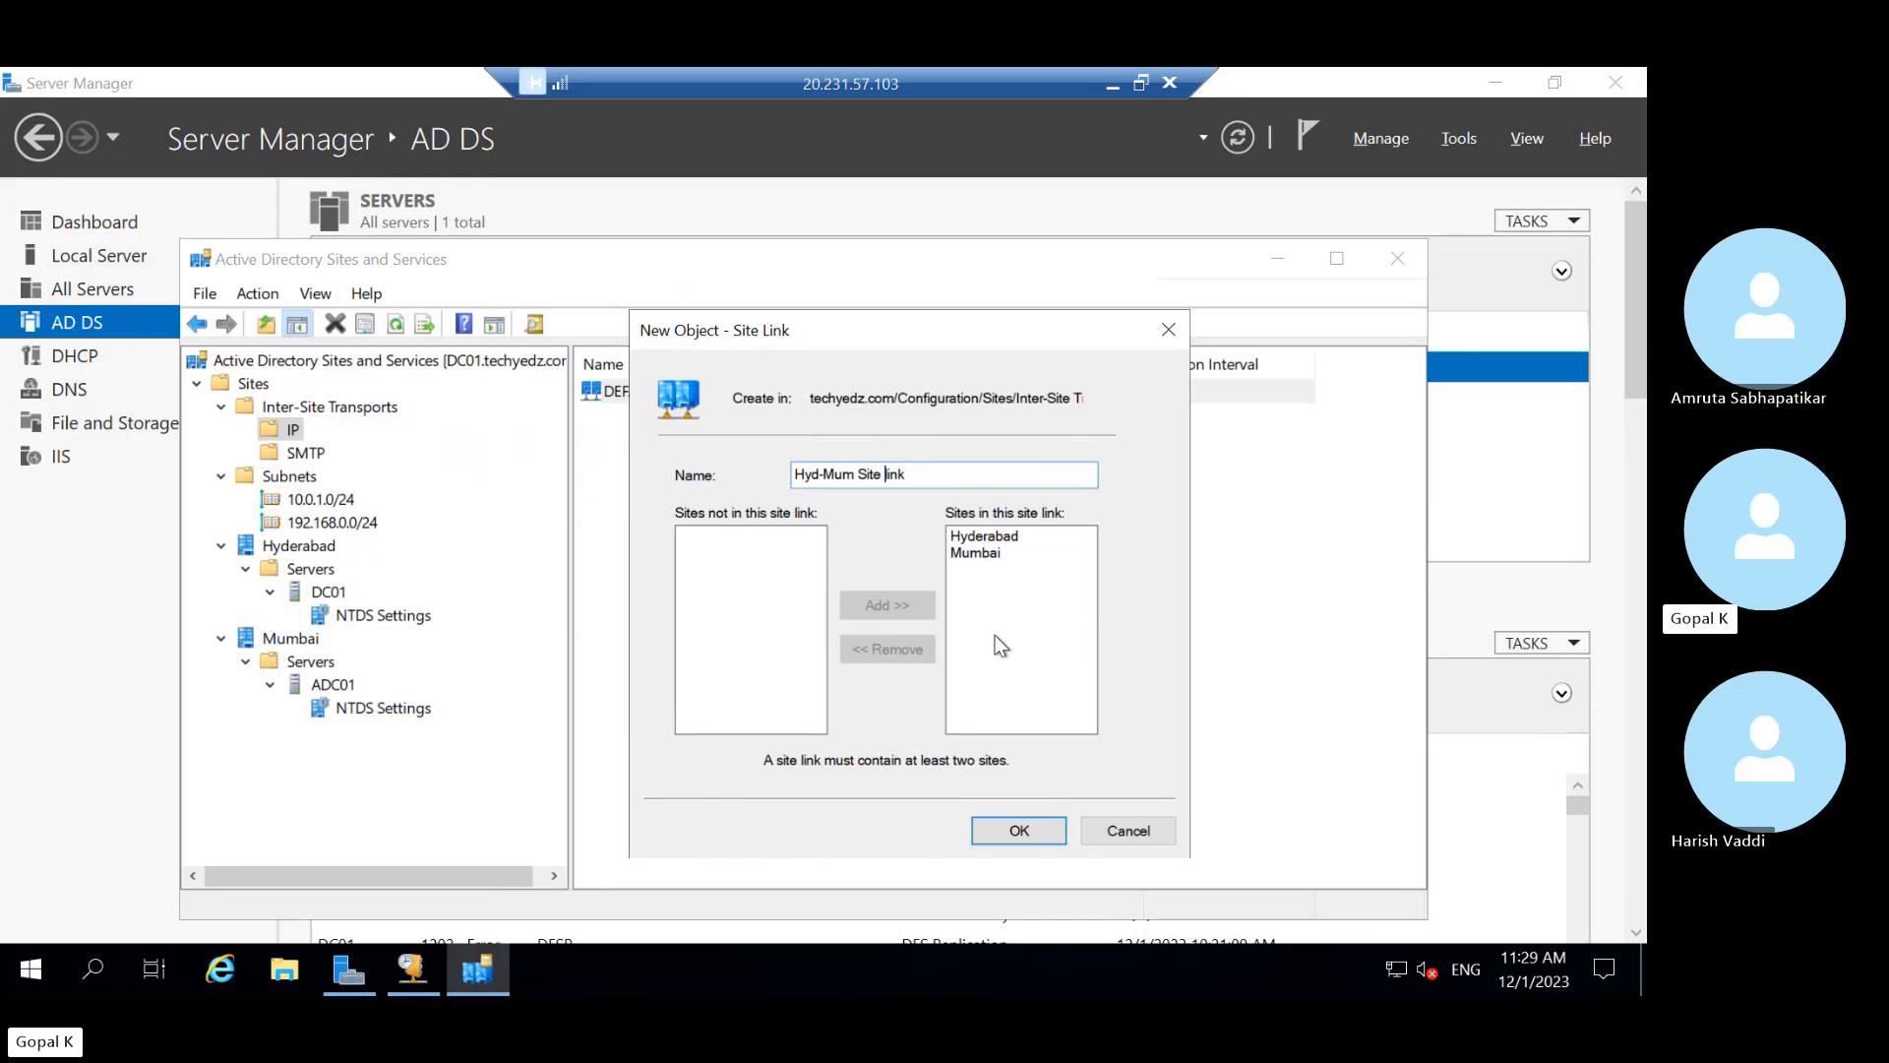
pyautogui.click(1017, 822)
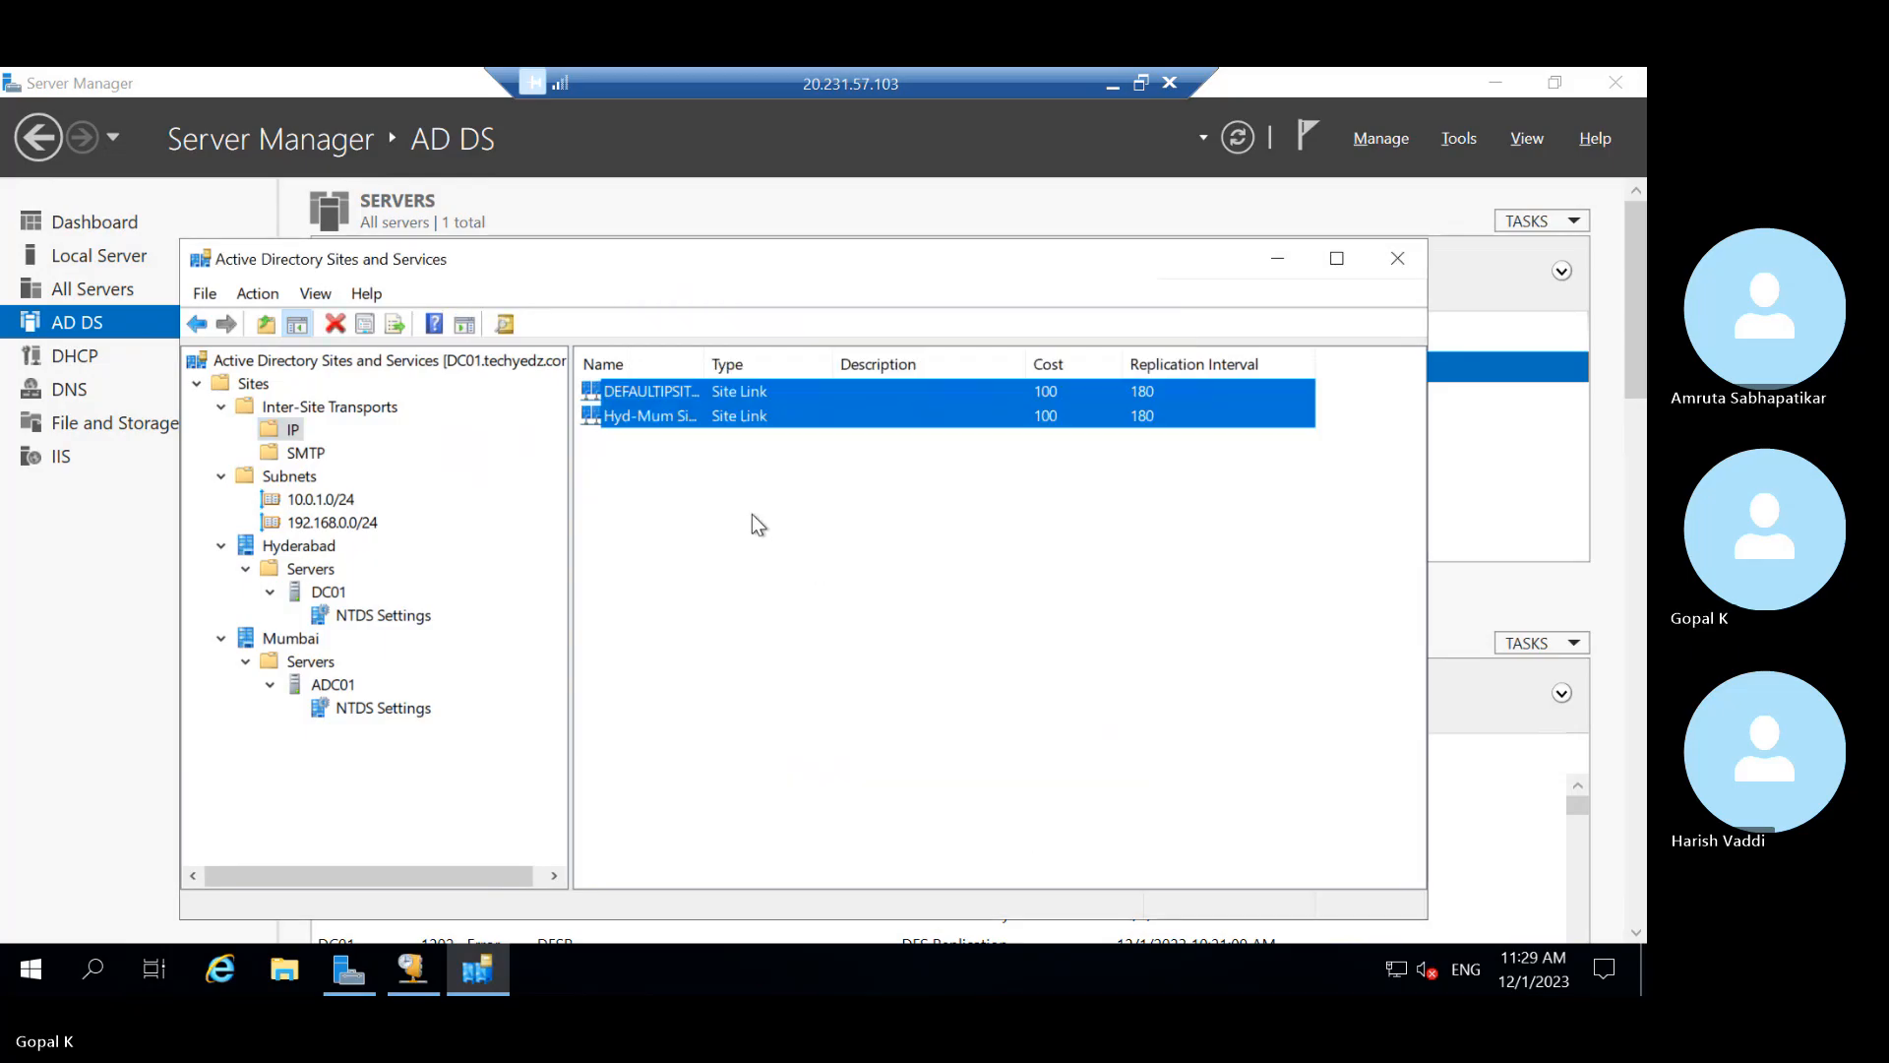
pyautogui.click(751, 514)
# Widen the Name column so 'DEFAULTIPSITELINK' and 'Hyd-Mum Site link' are fully readable
pyautogui.click(731, 393)
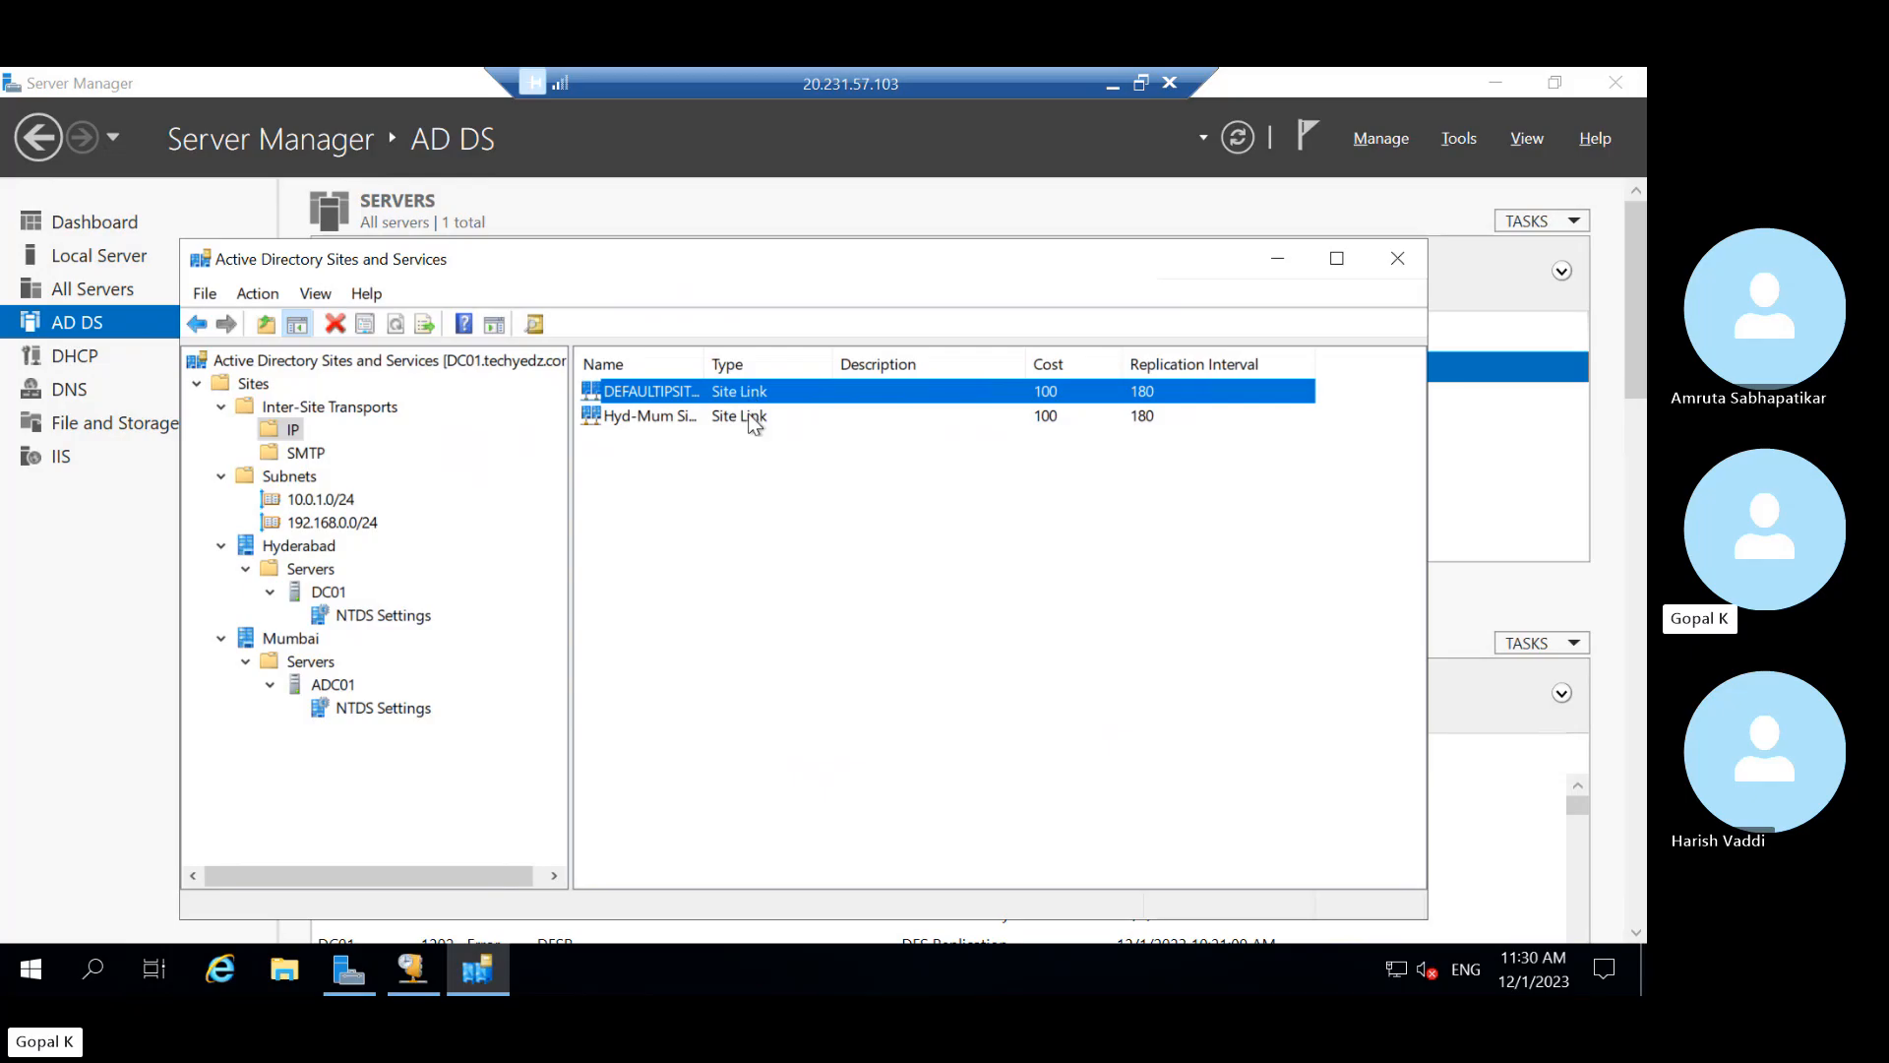
pyautogui.moveTo(702, 361); pyautogui.dragTo(805, 371)
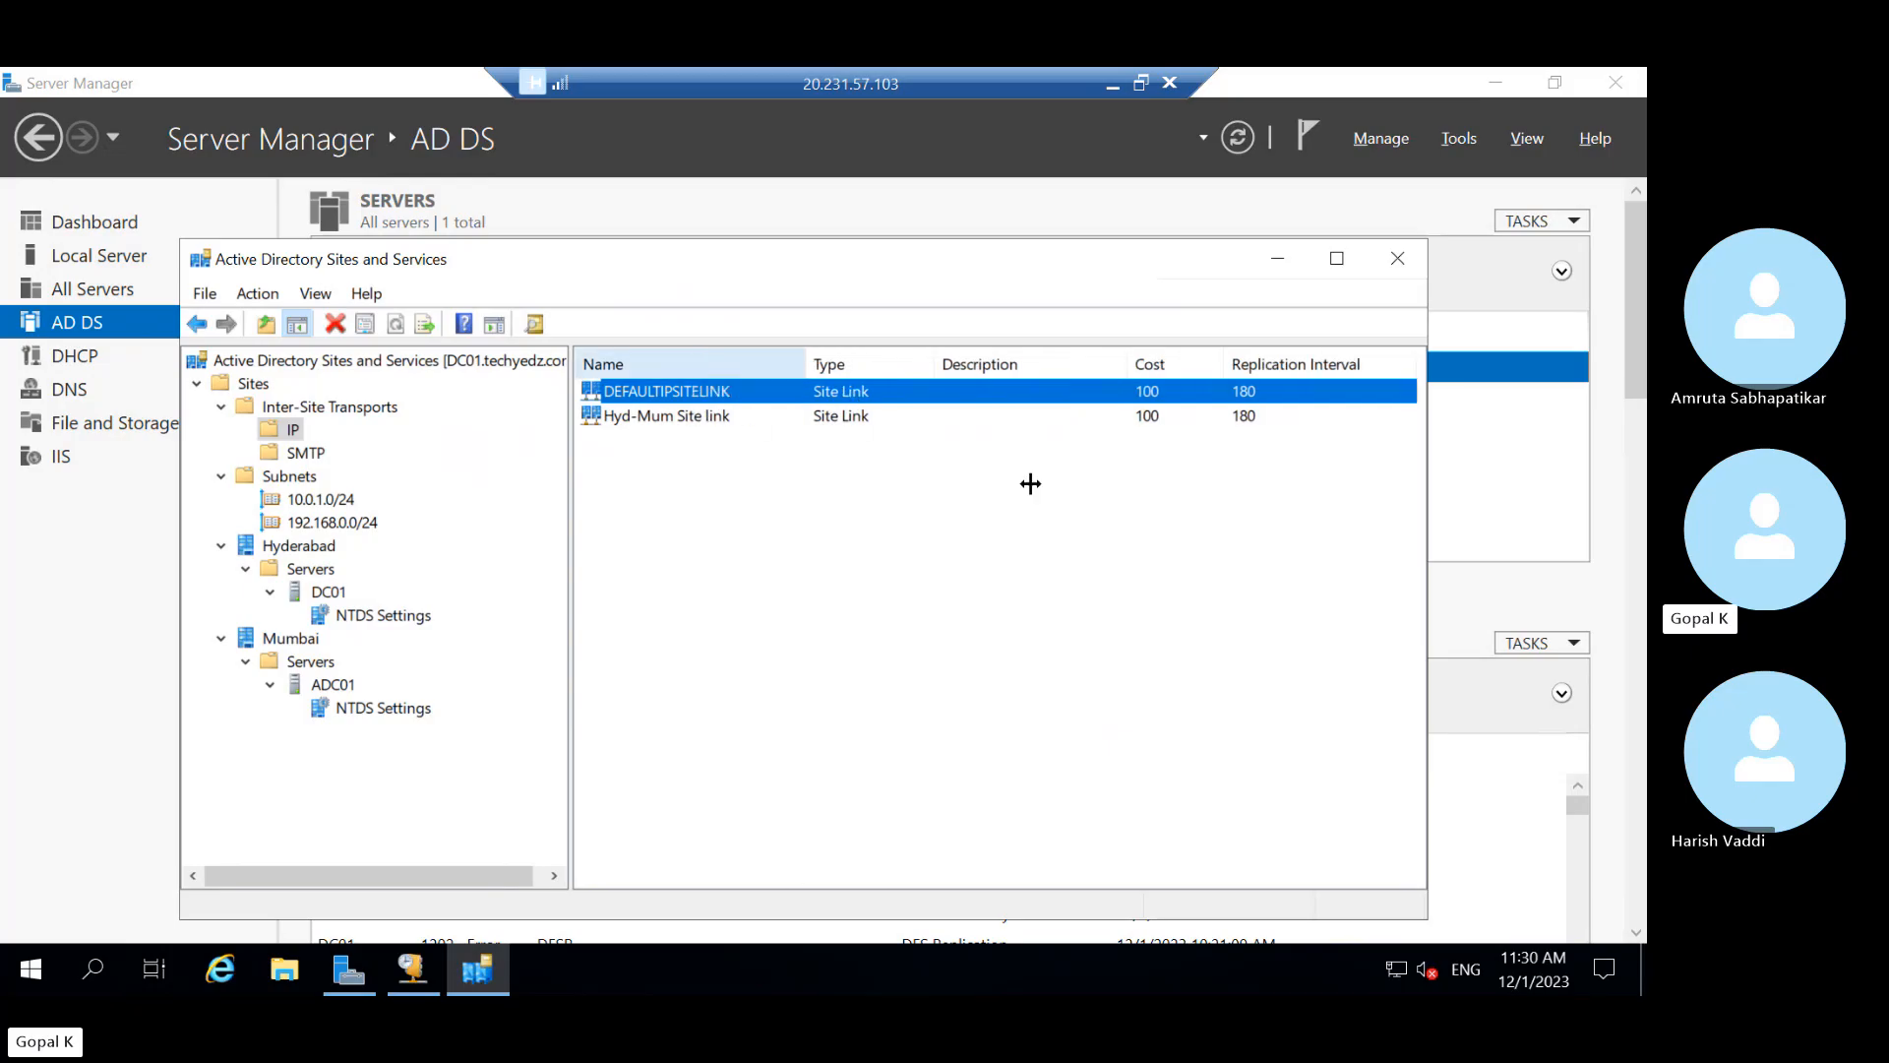
pyautogui.click(1146, 418)
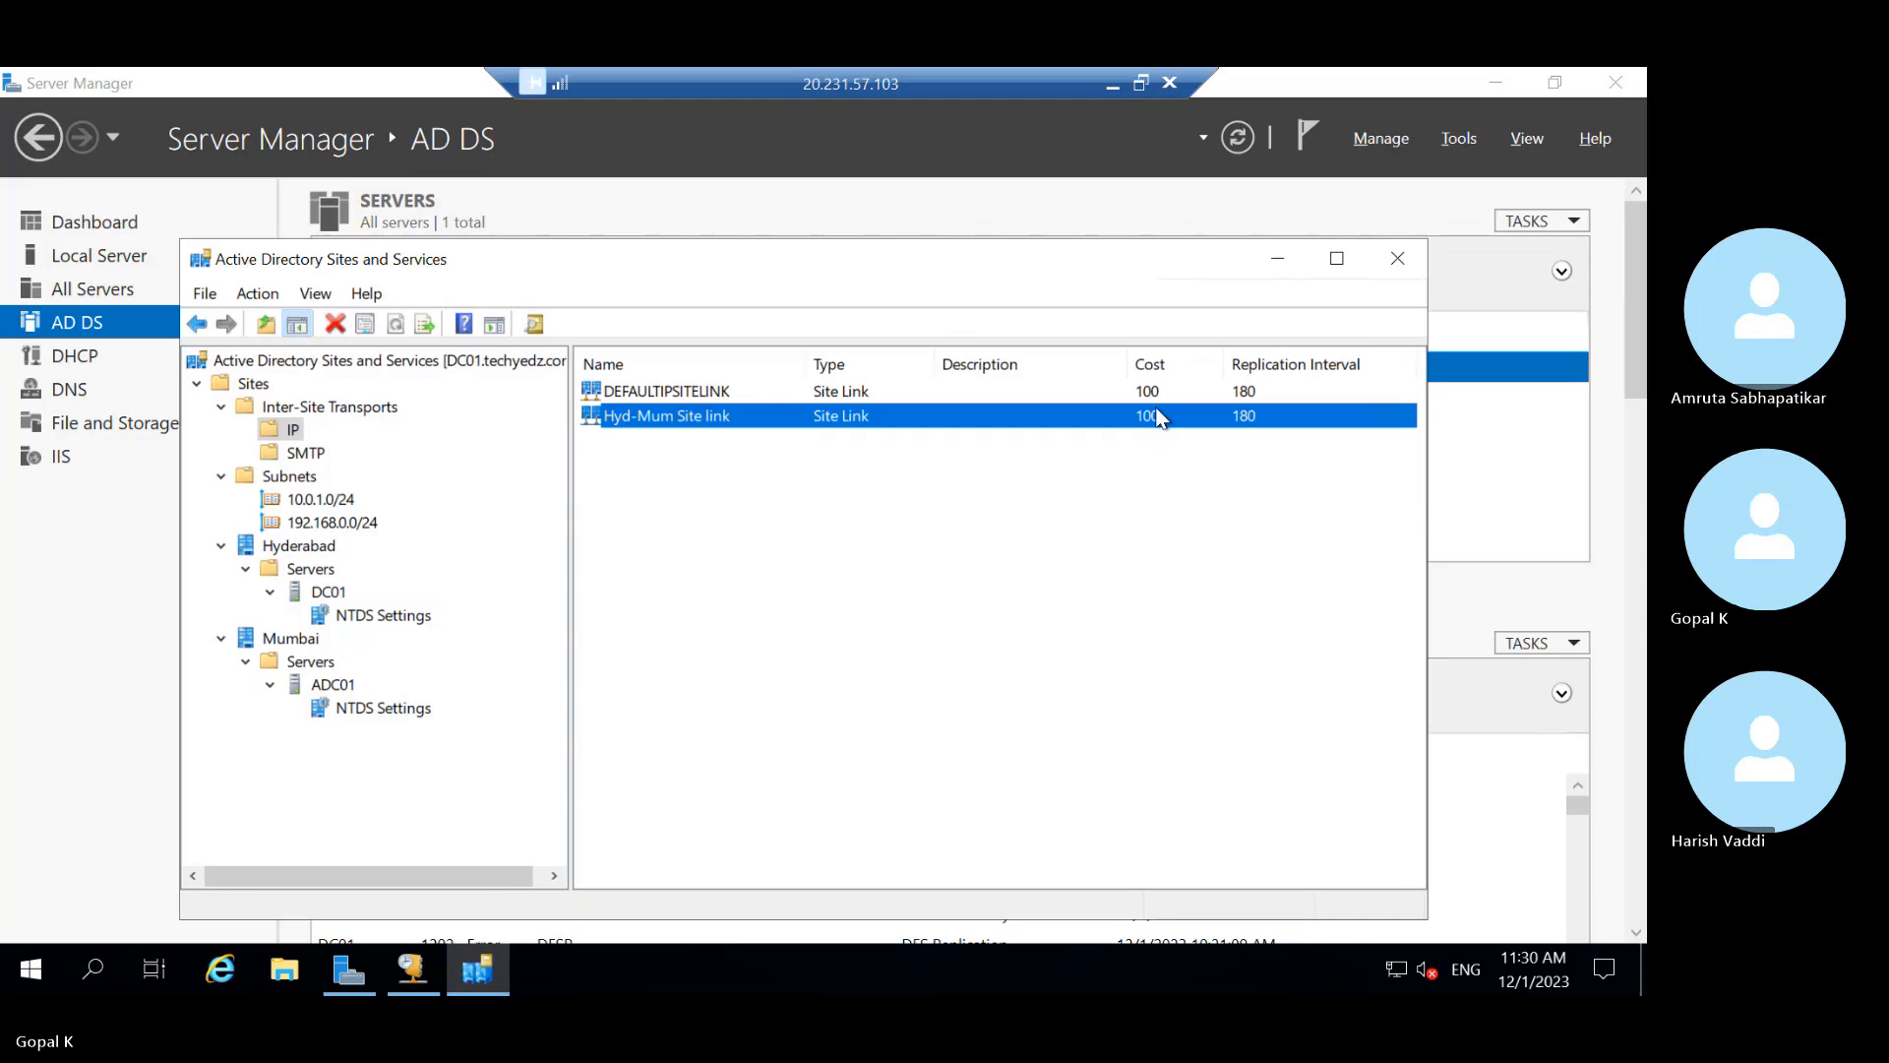
pyautogui.rightClick(699, 413)
pyautogui.click(652, 541)
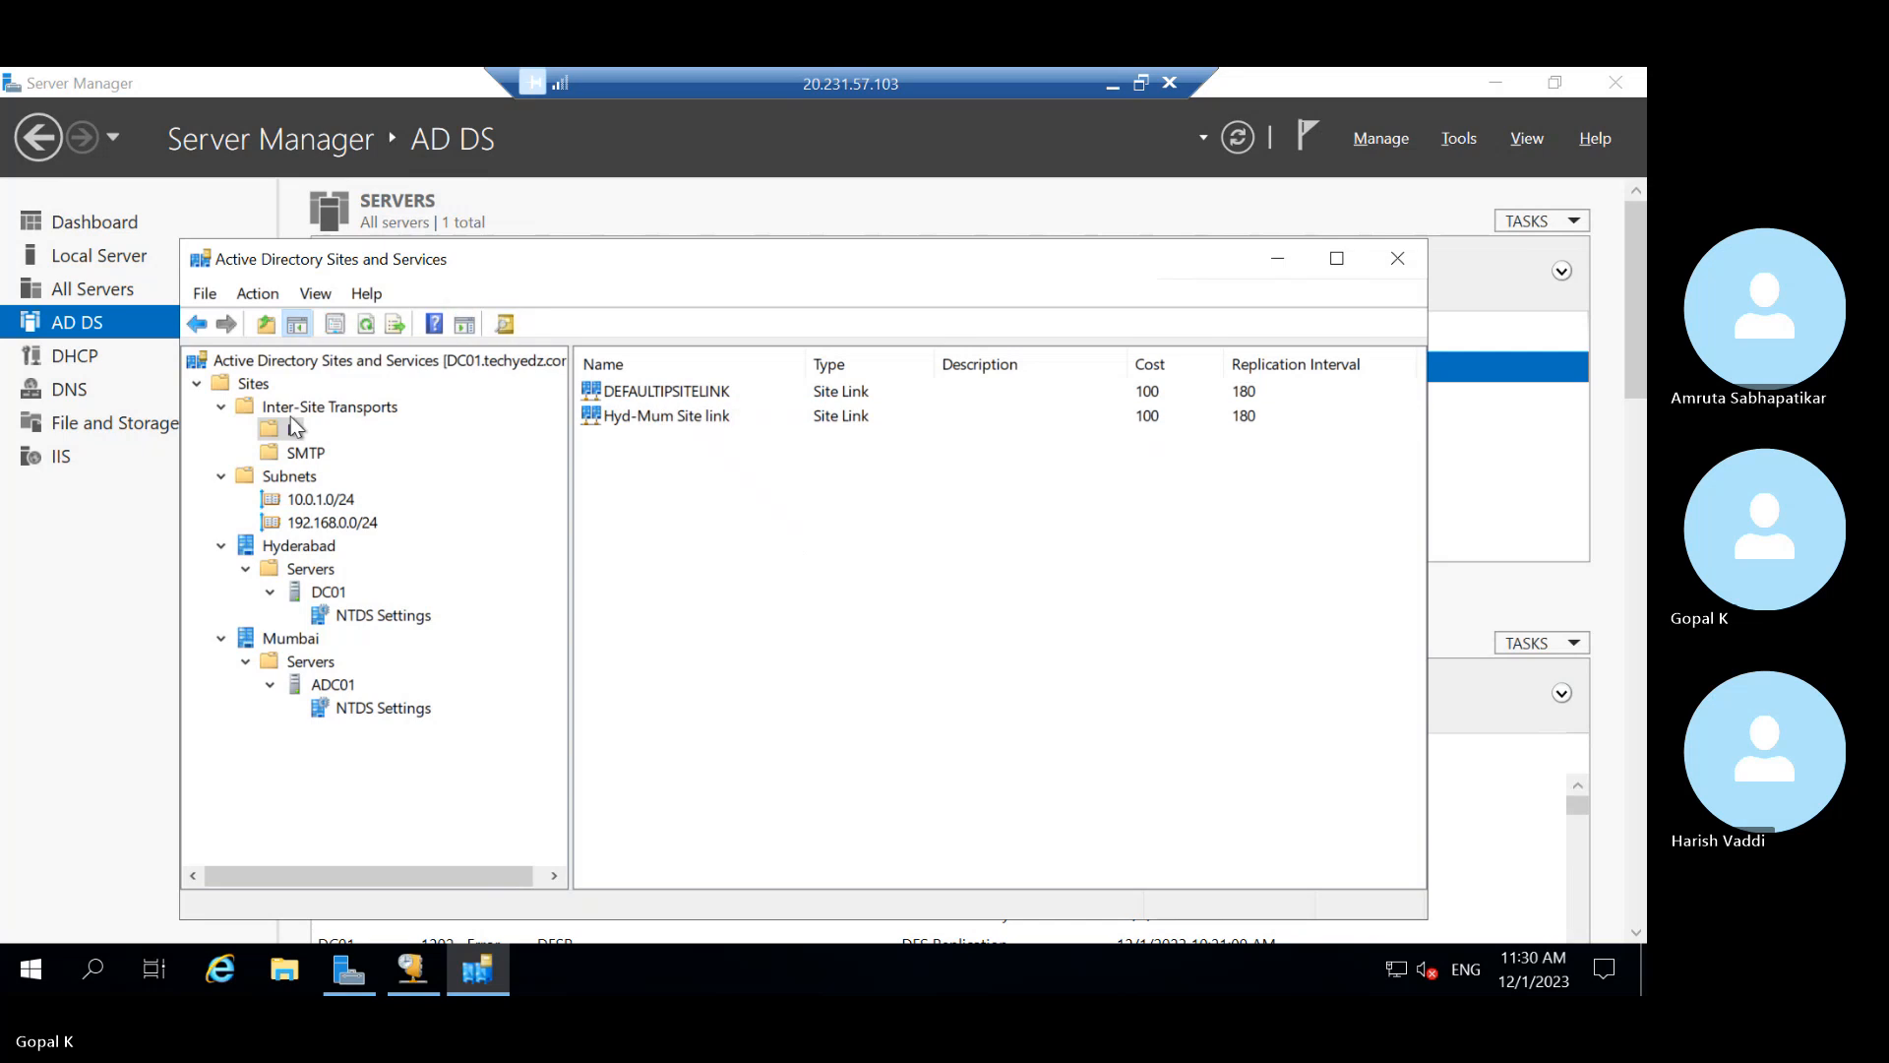
pyautogui.rightClick(295, 433)
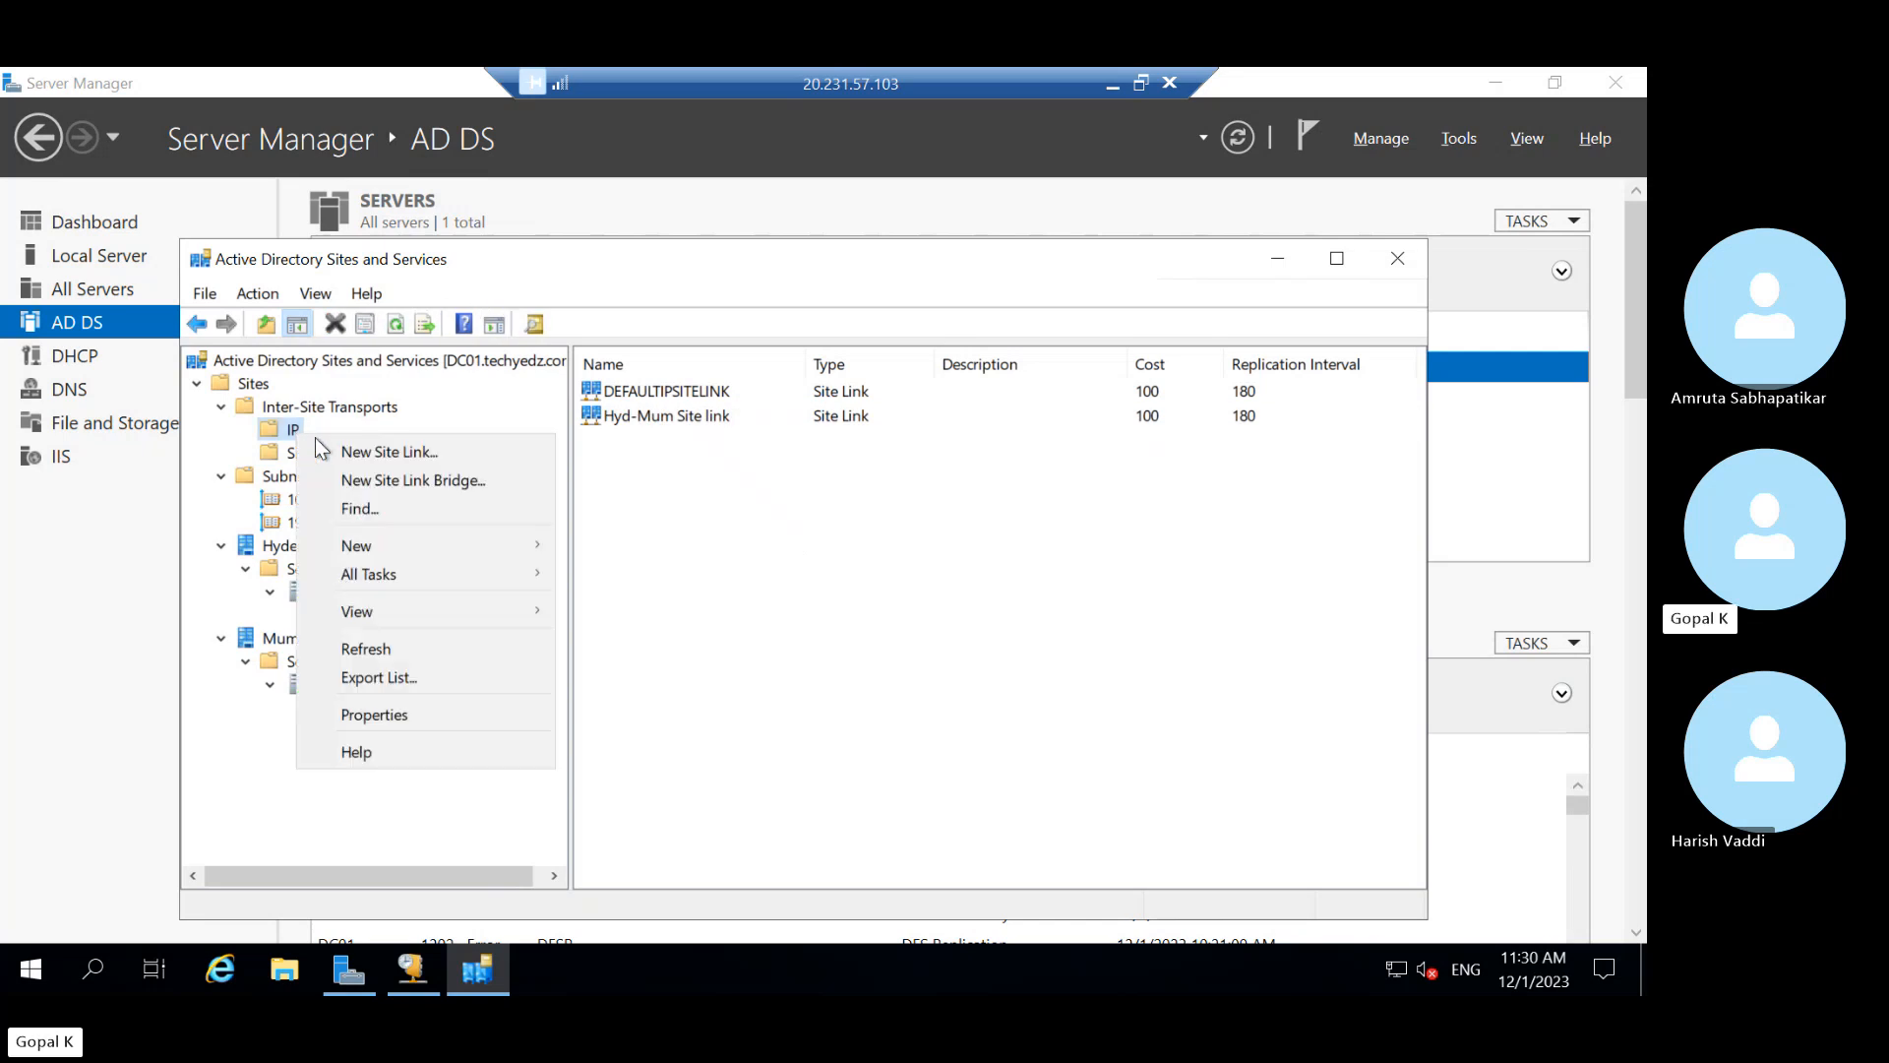
# Create a site link bridge named 'Bridge' containing DEFAULTIPSITELINK and Hyd-Mum Site link, then select it
pyautogui.click(397, 482)
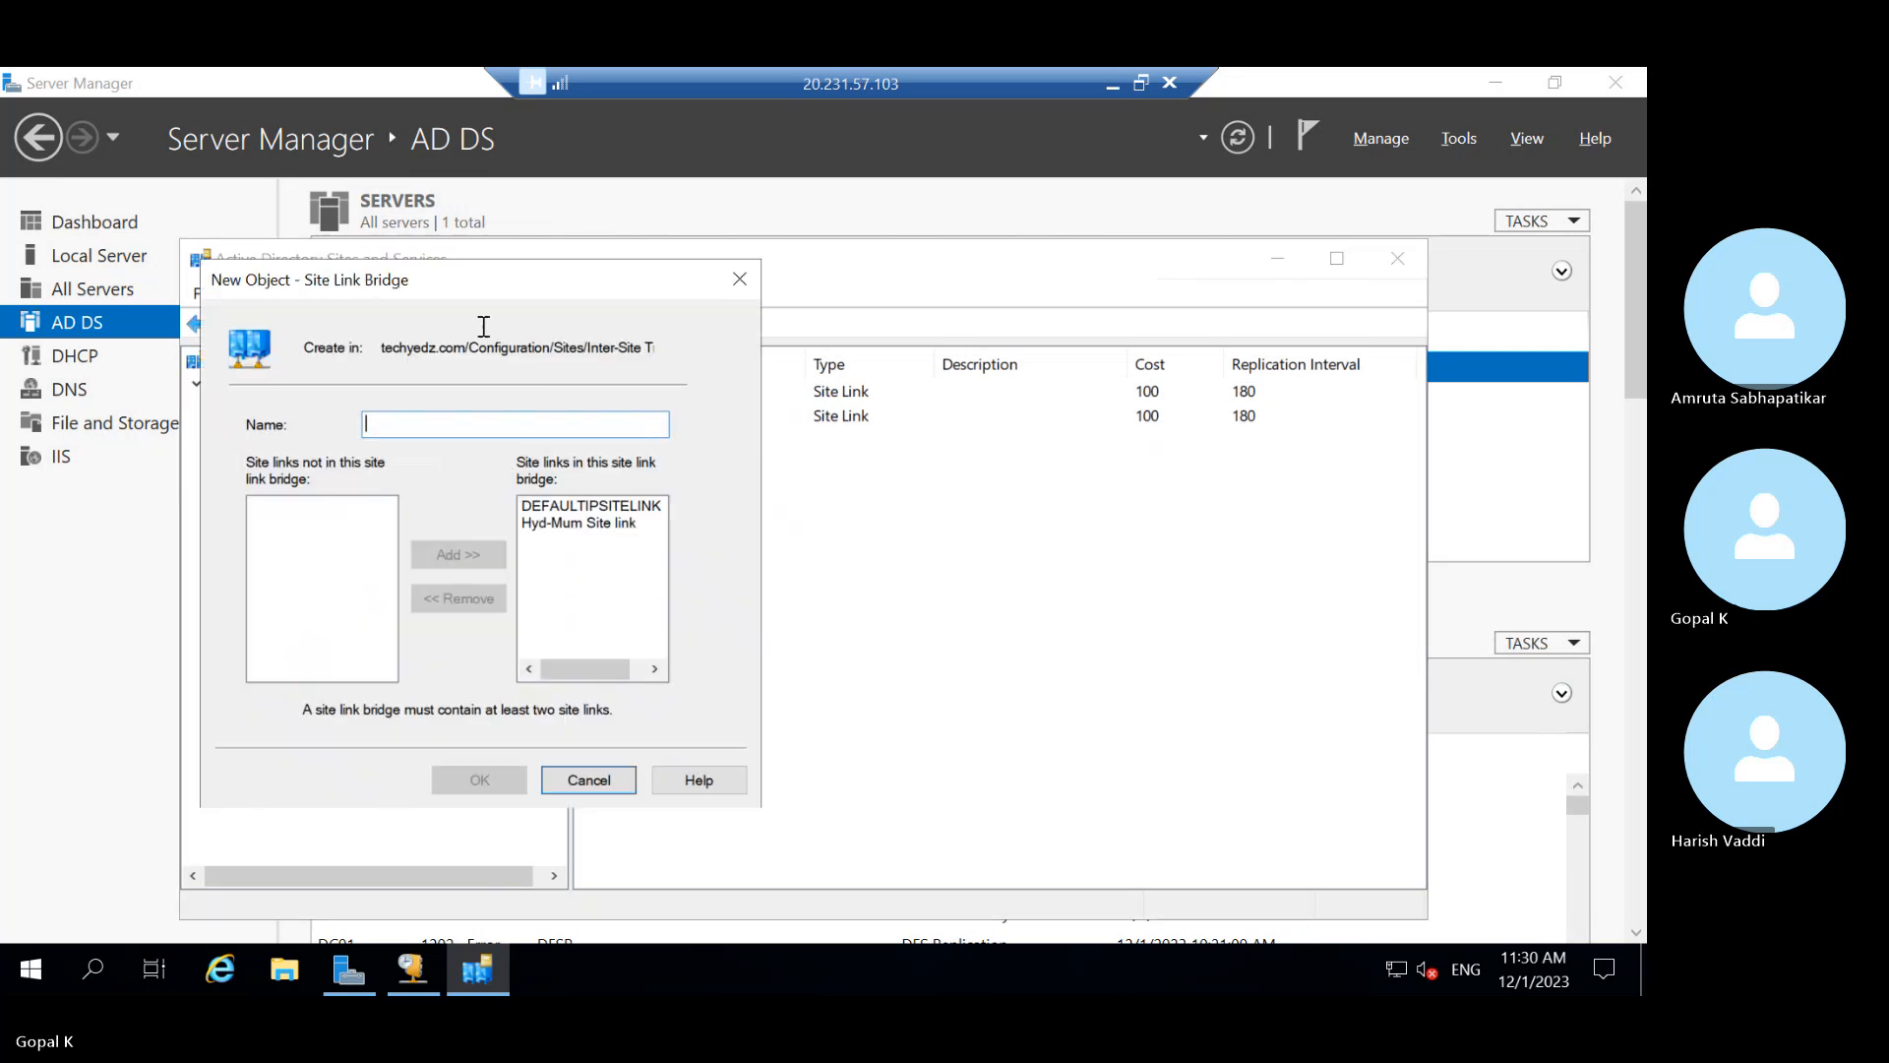
pyautogui.moveTo(458, 292); pyautogui.dragTo(940, 469)
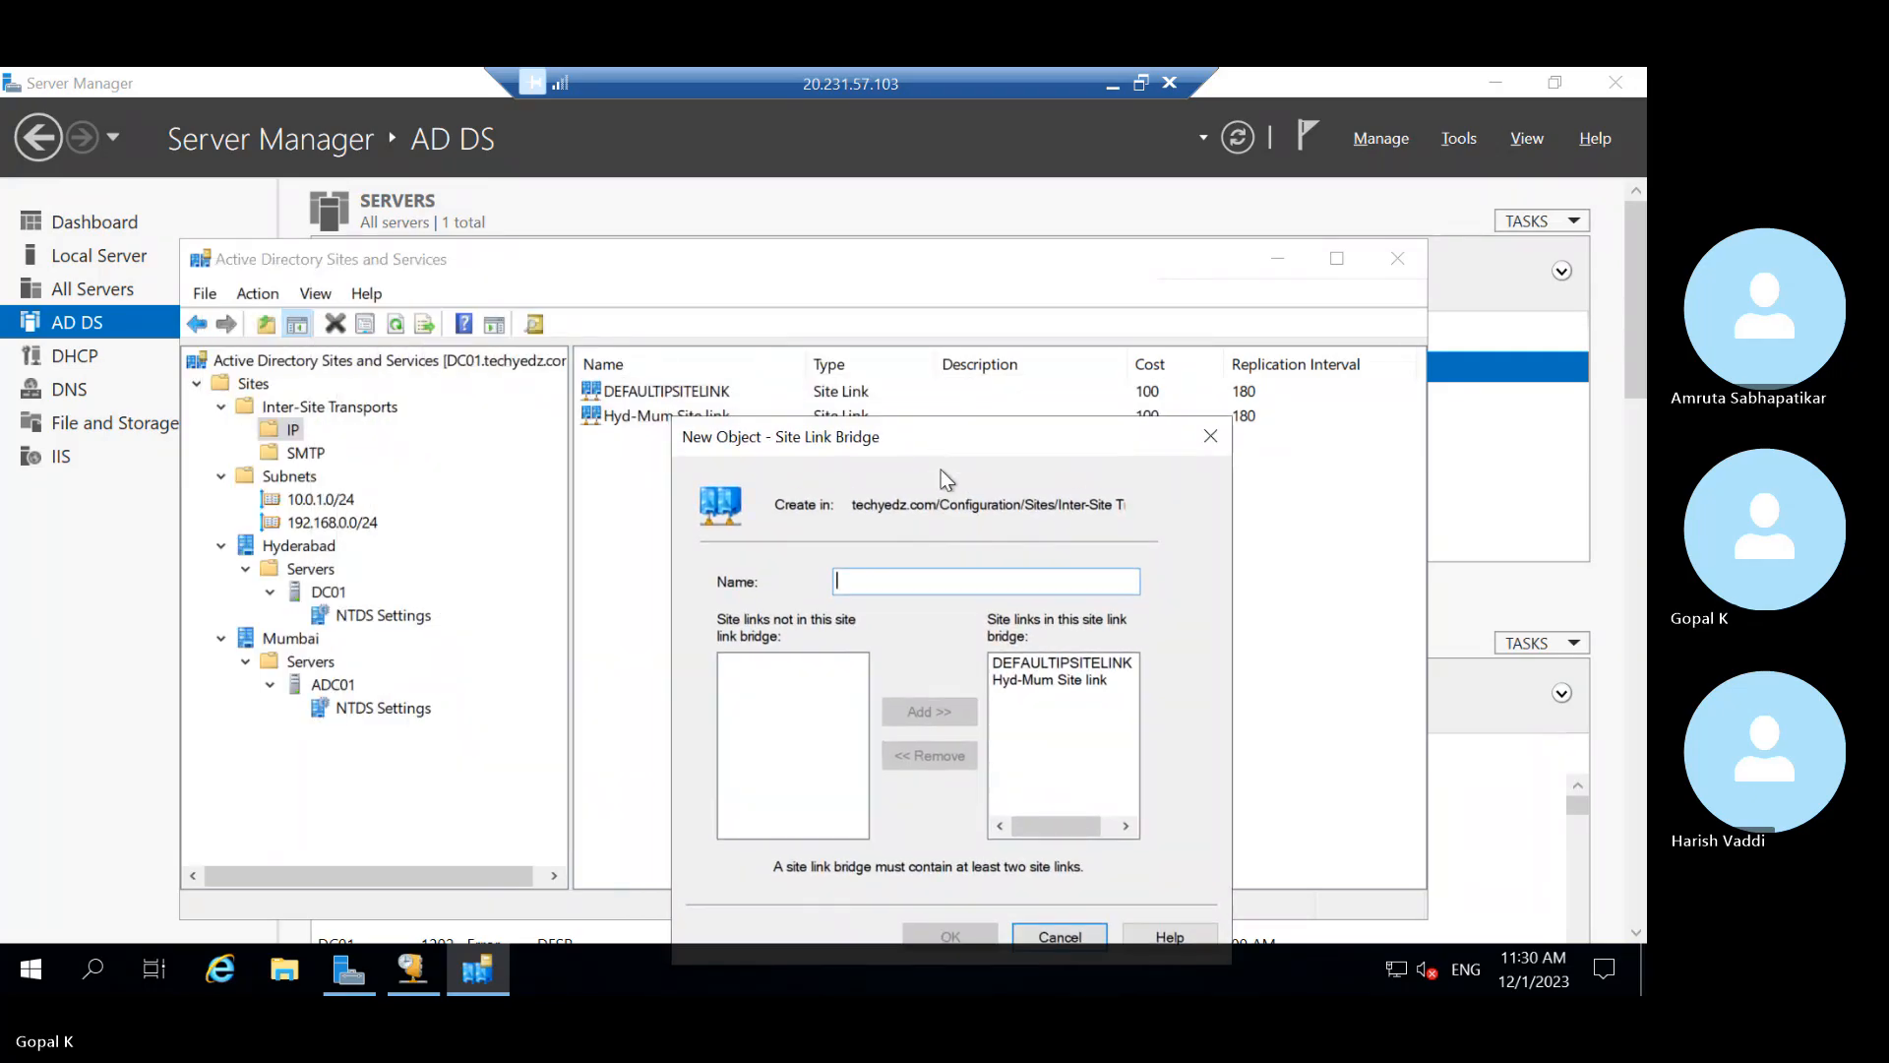
pyautogui.click(1042, 679)
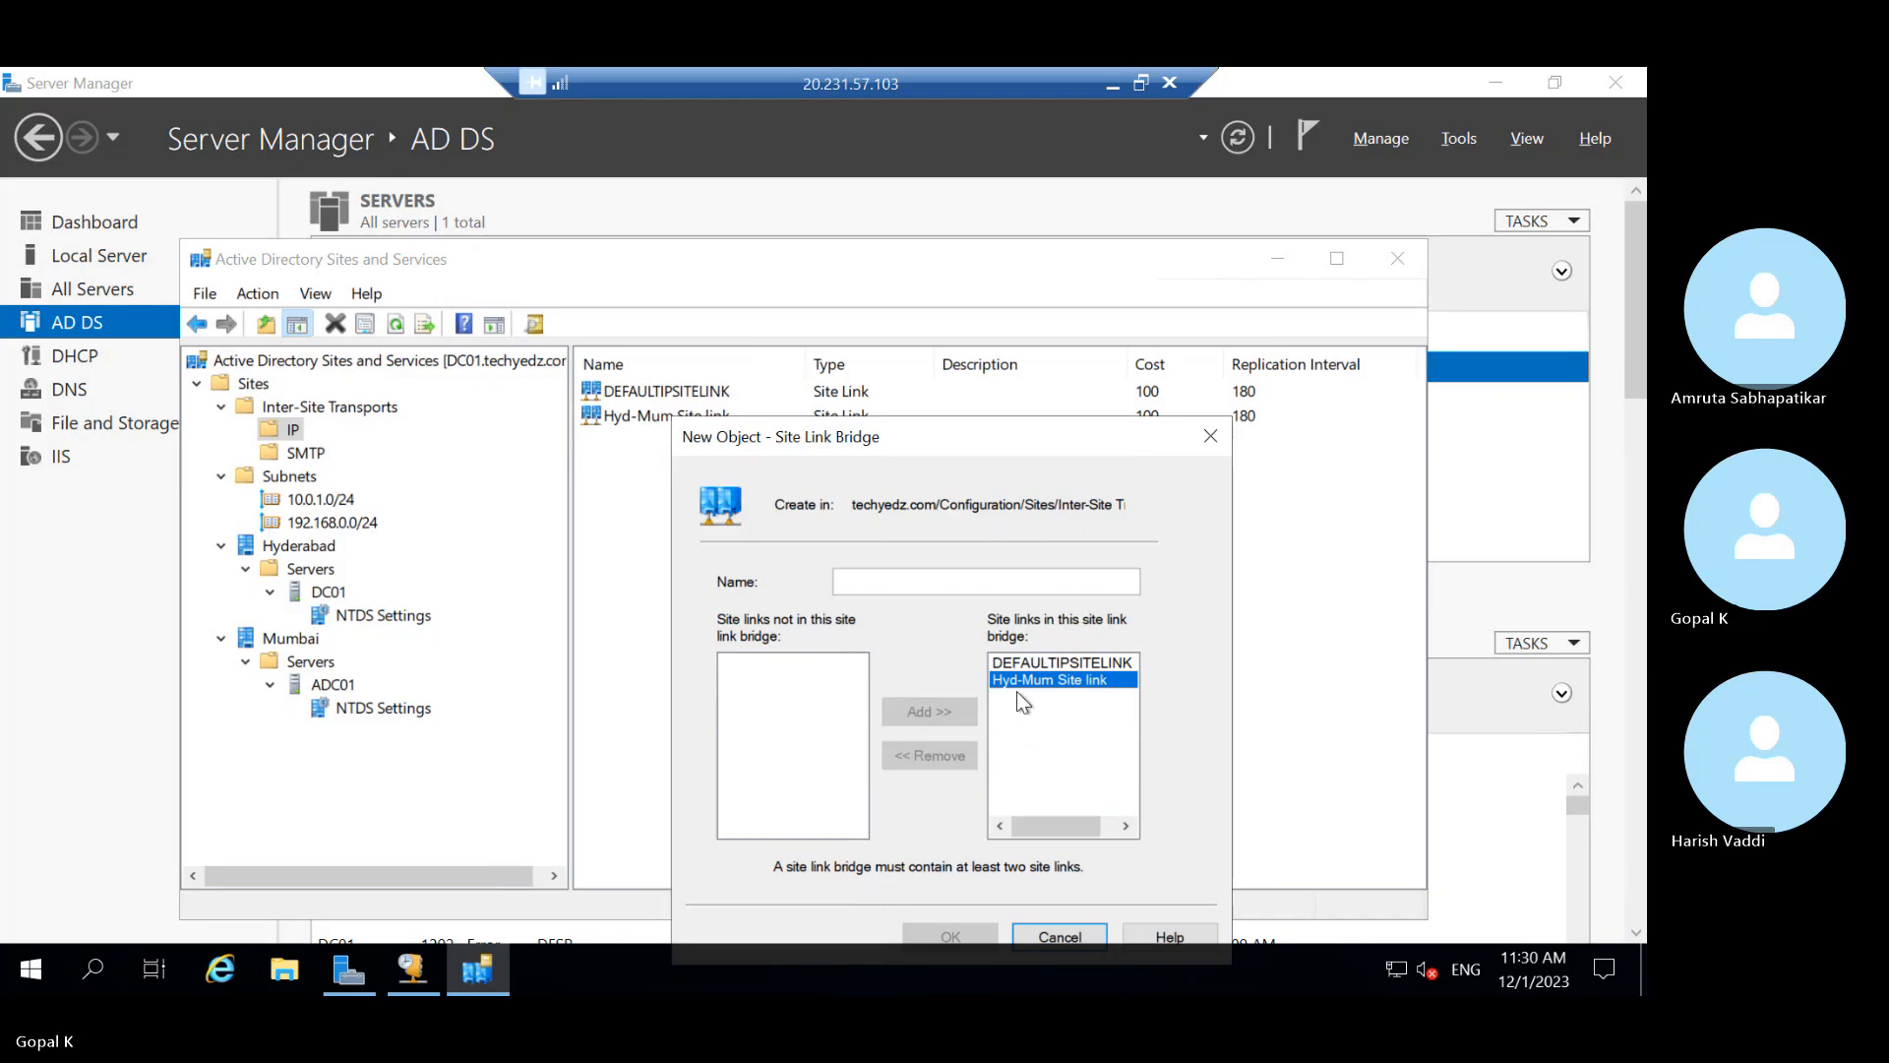
pyautogui.click(886, 579)
pyautogui.write('Bridge')
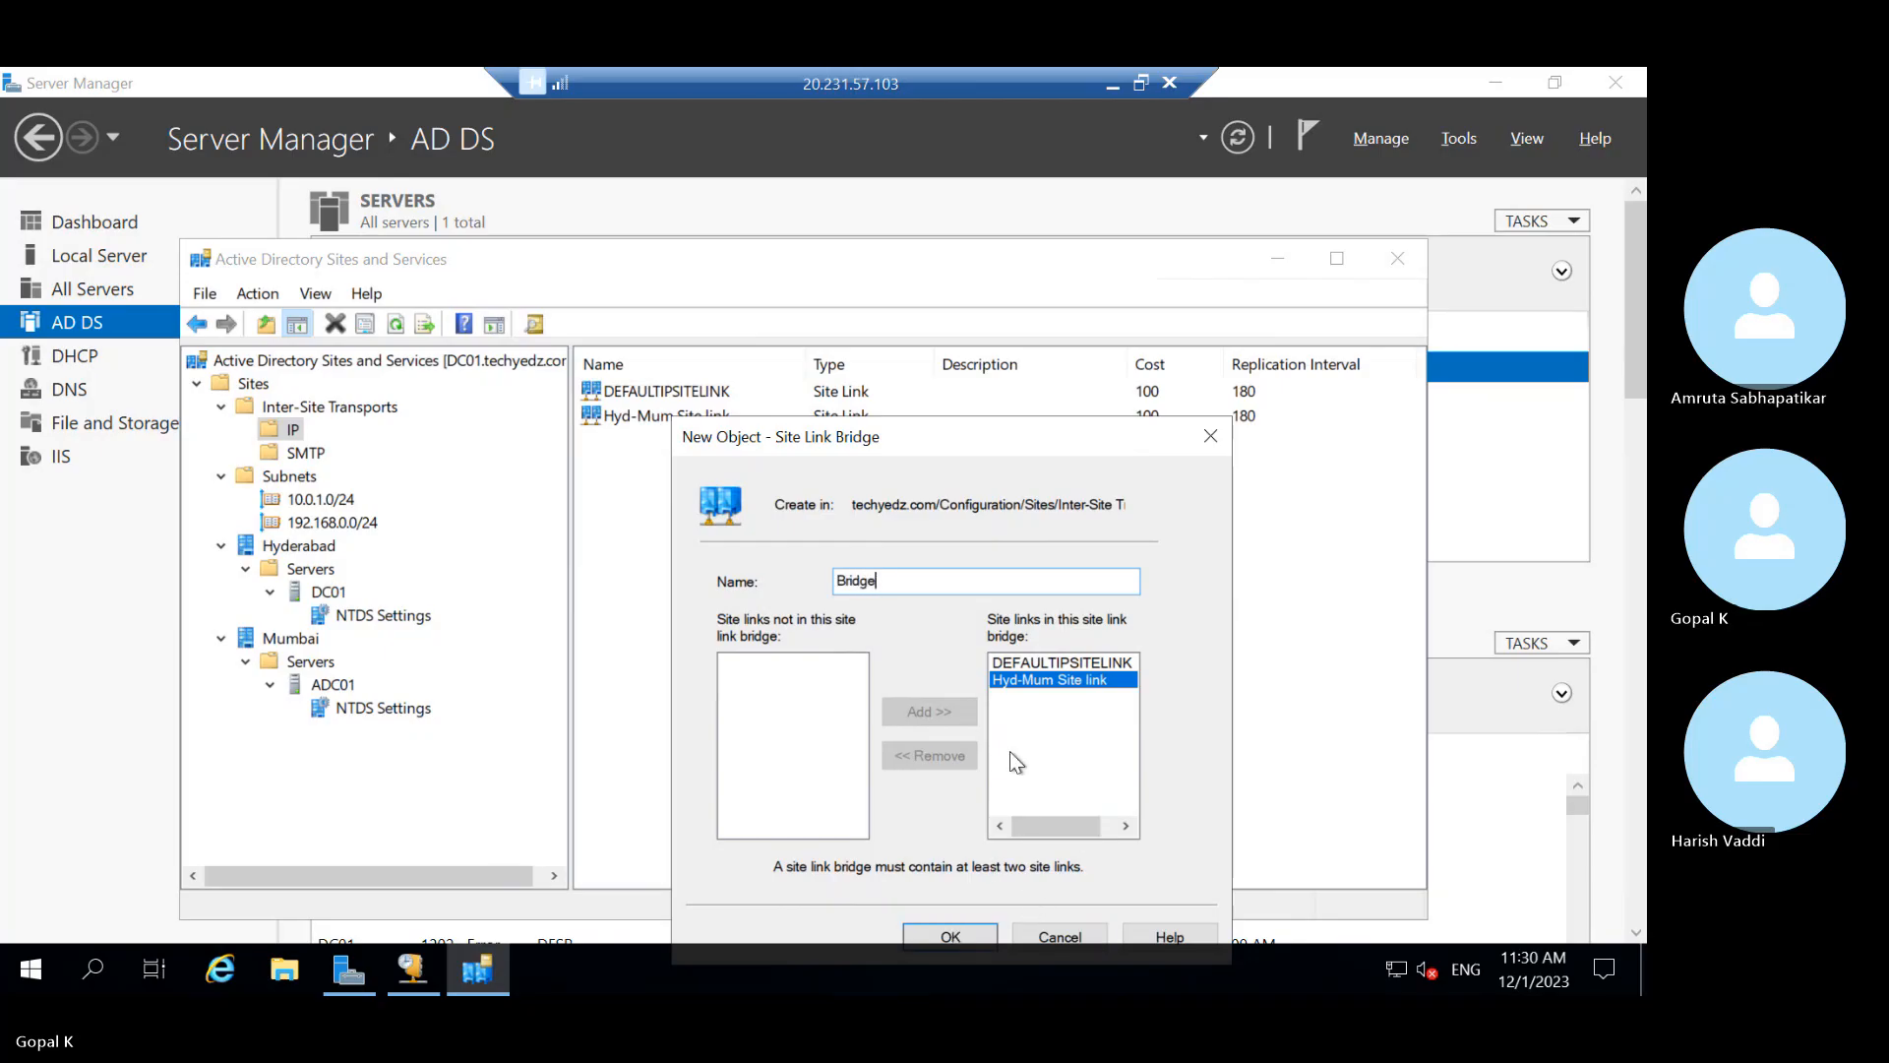
pyautogui.click(960, 939)
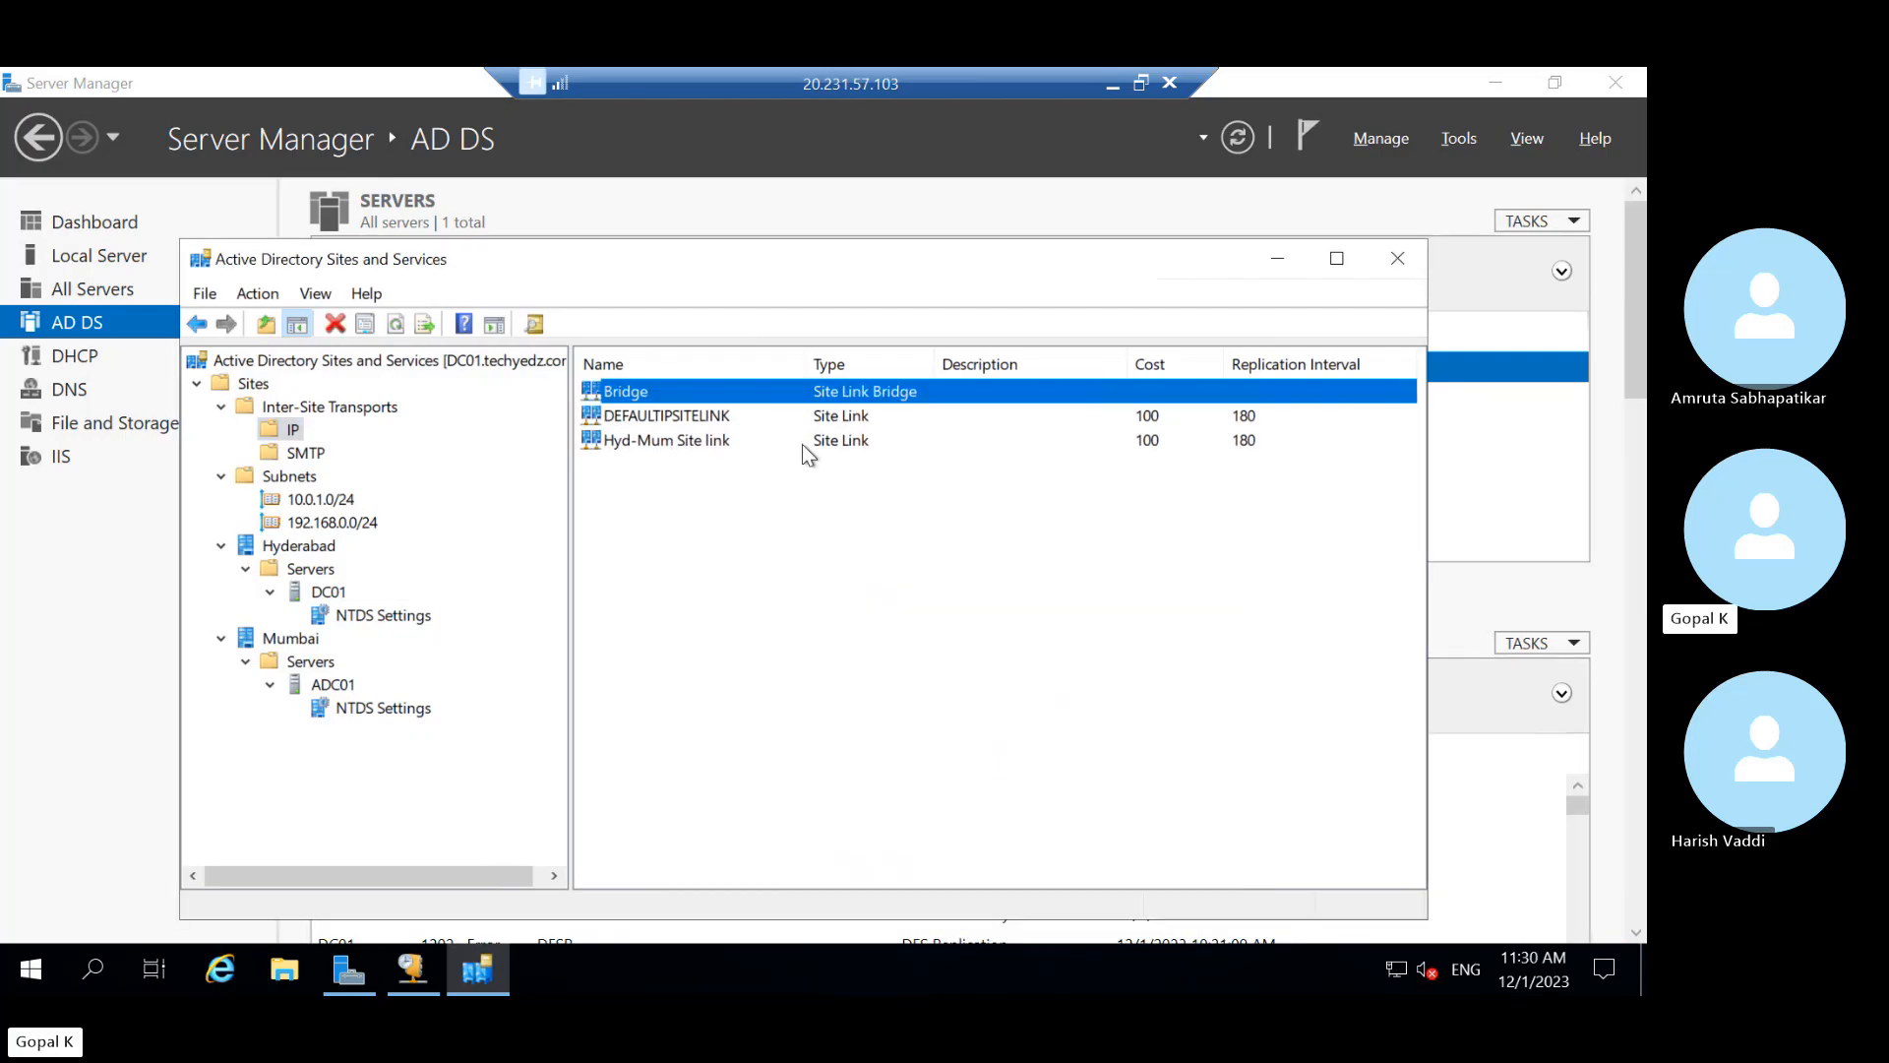
pyautogui.click(801, 445)
pyautogui.click(784, 398)
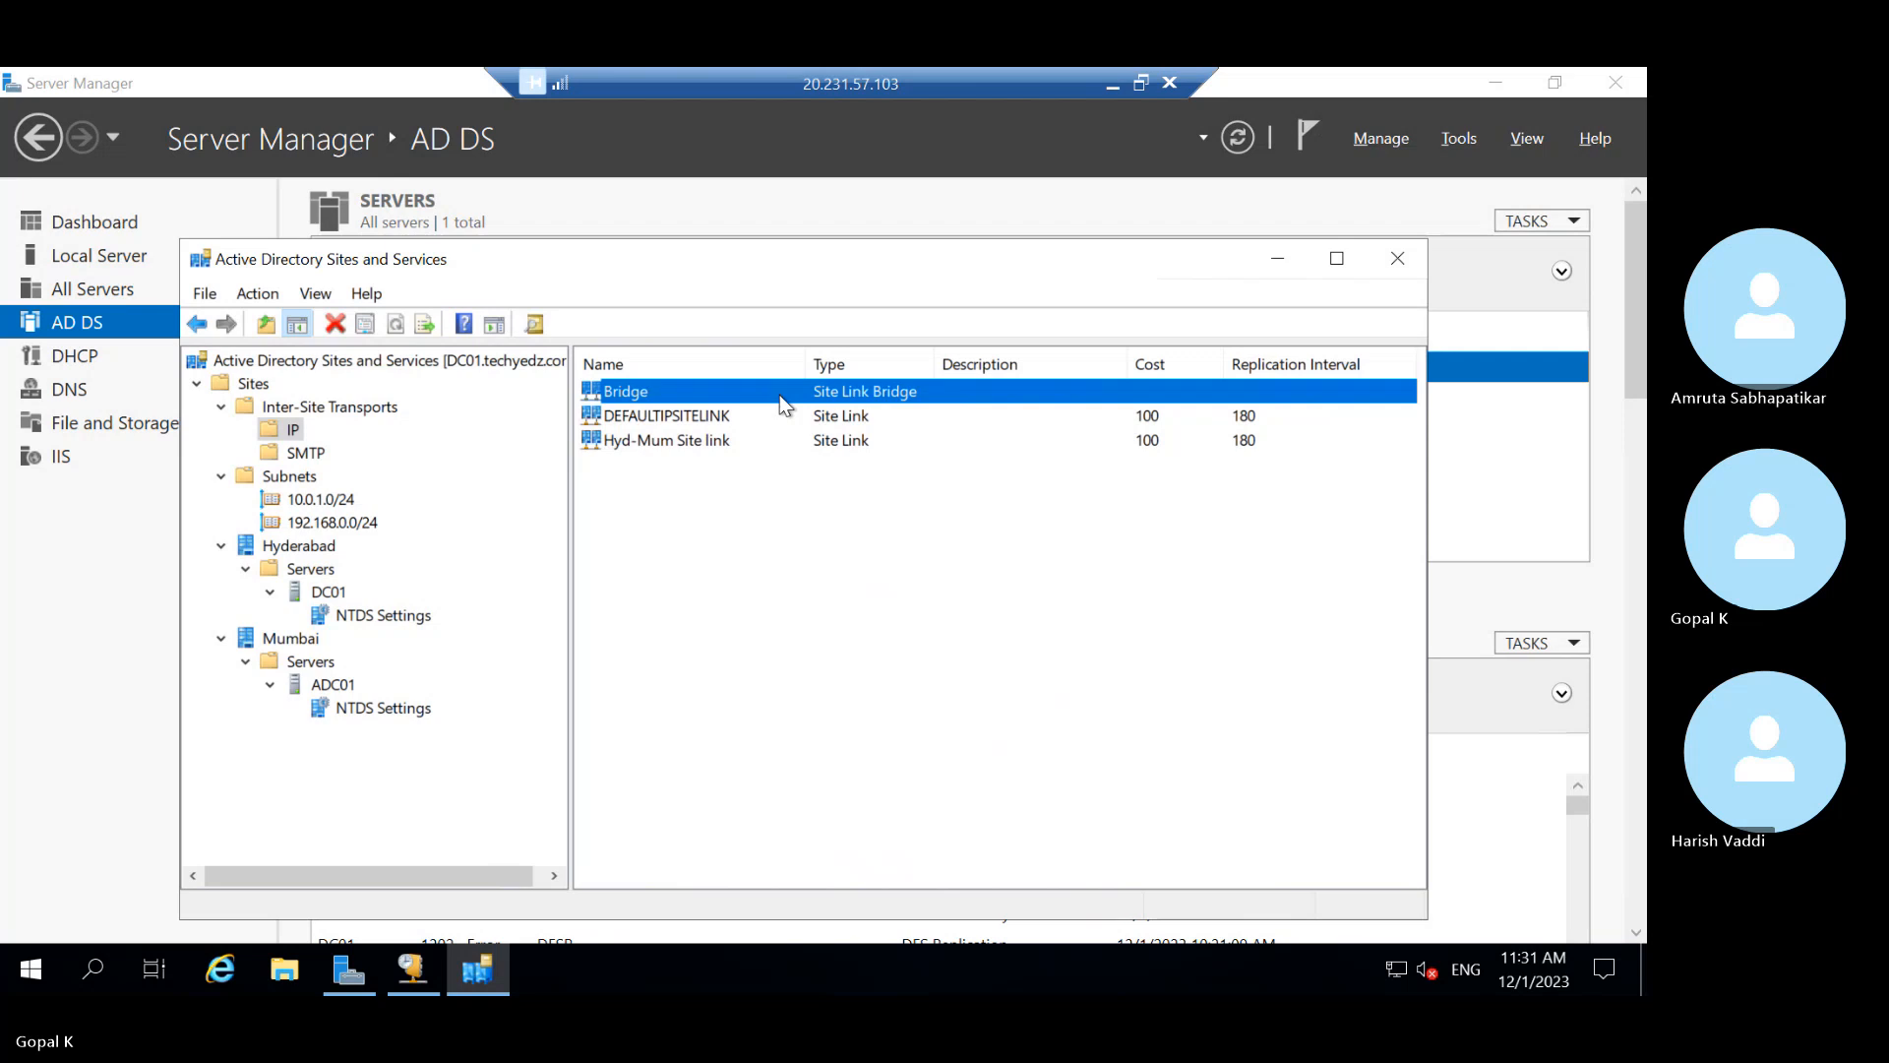
pyautogui.rightClick(781, 398)
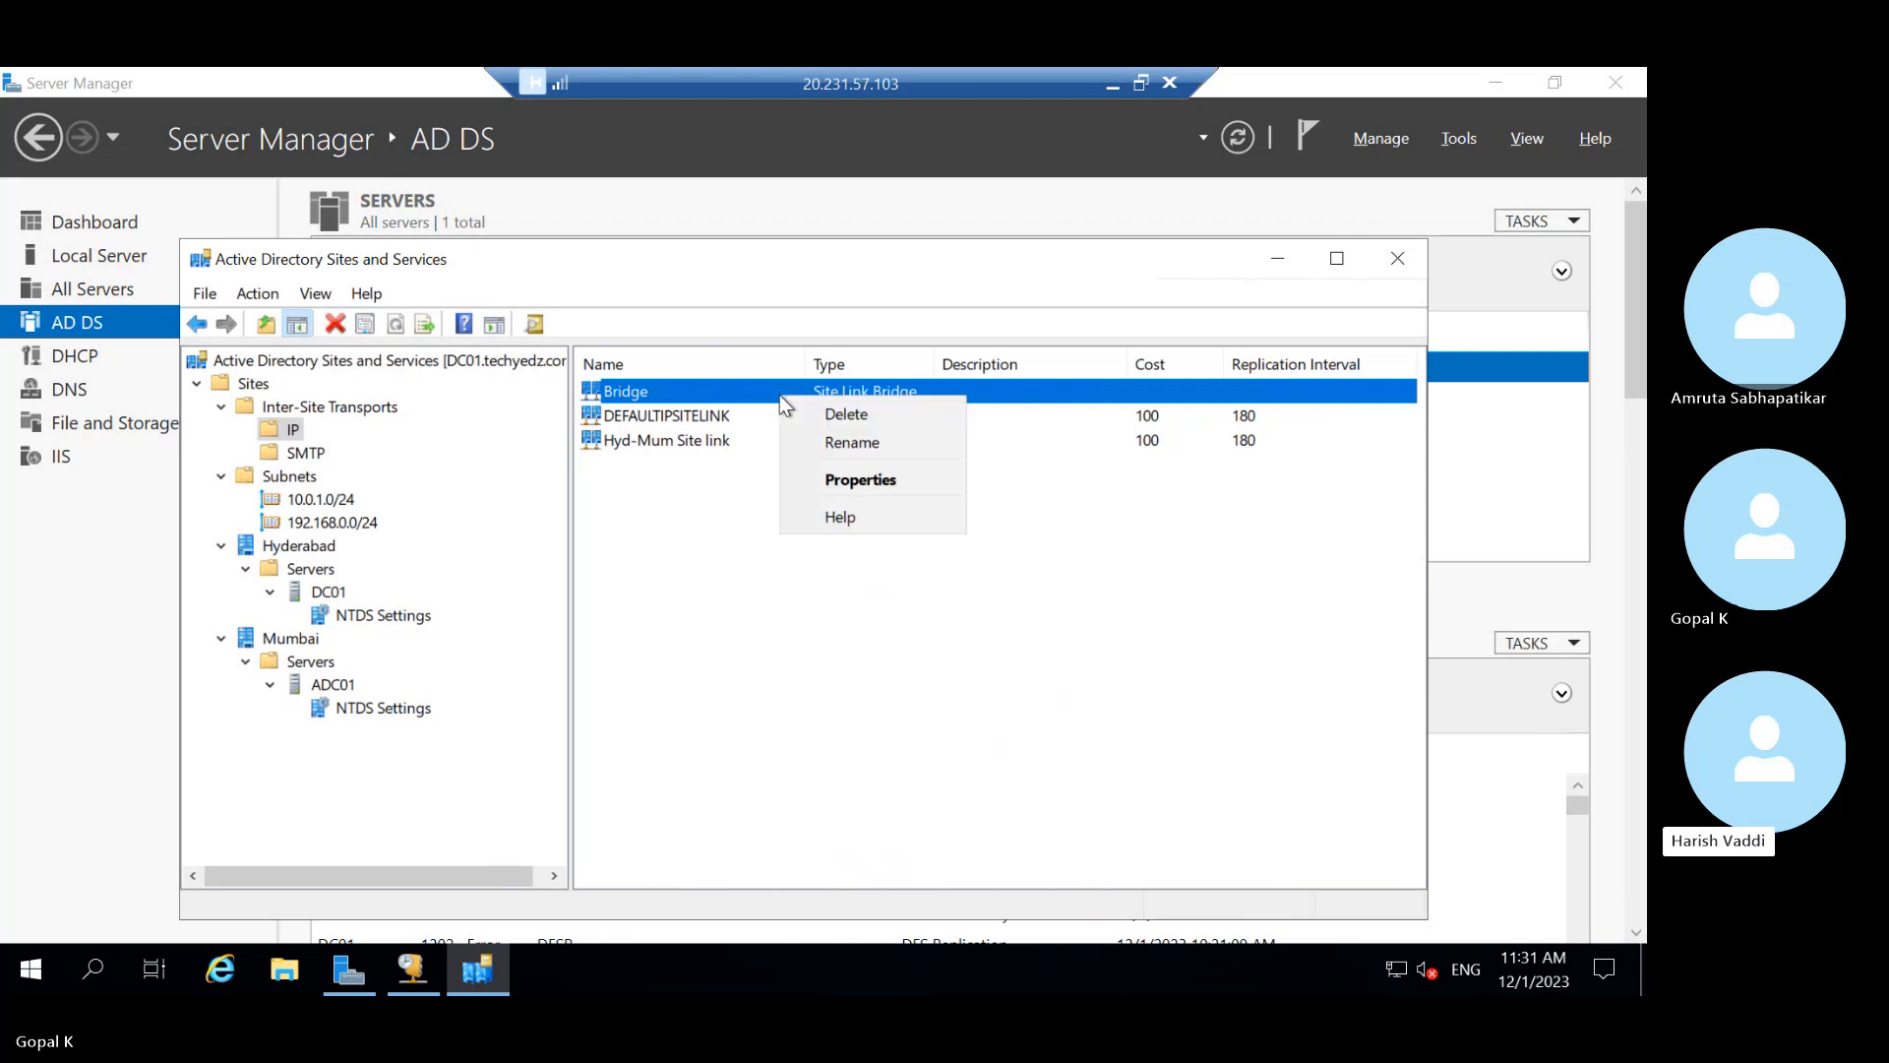
pyautogui.click(830, 481)
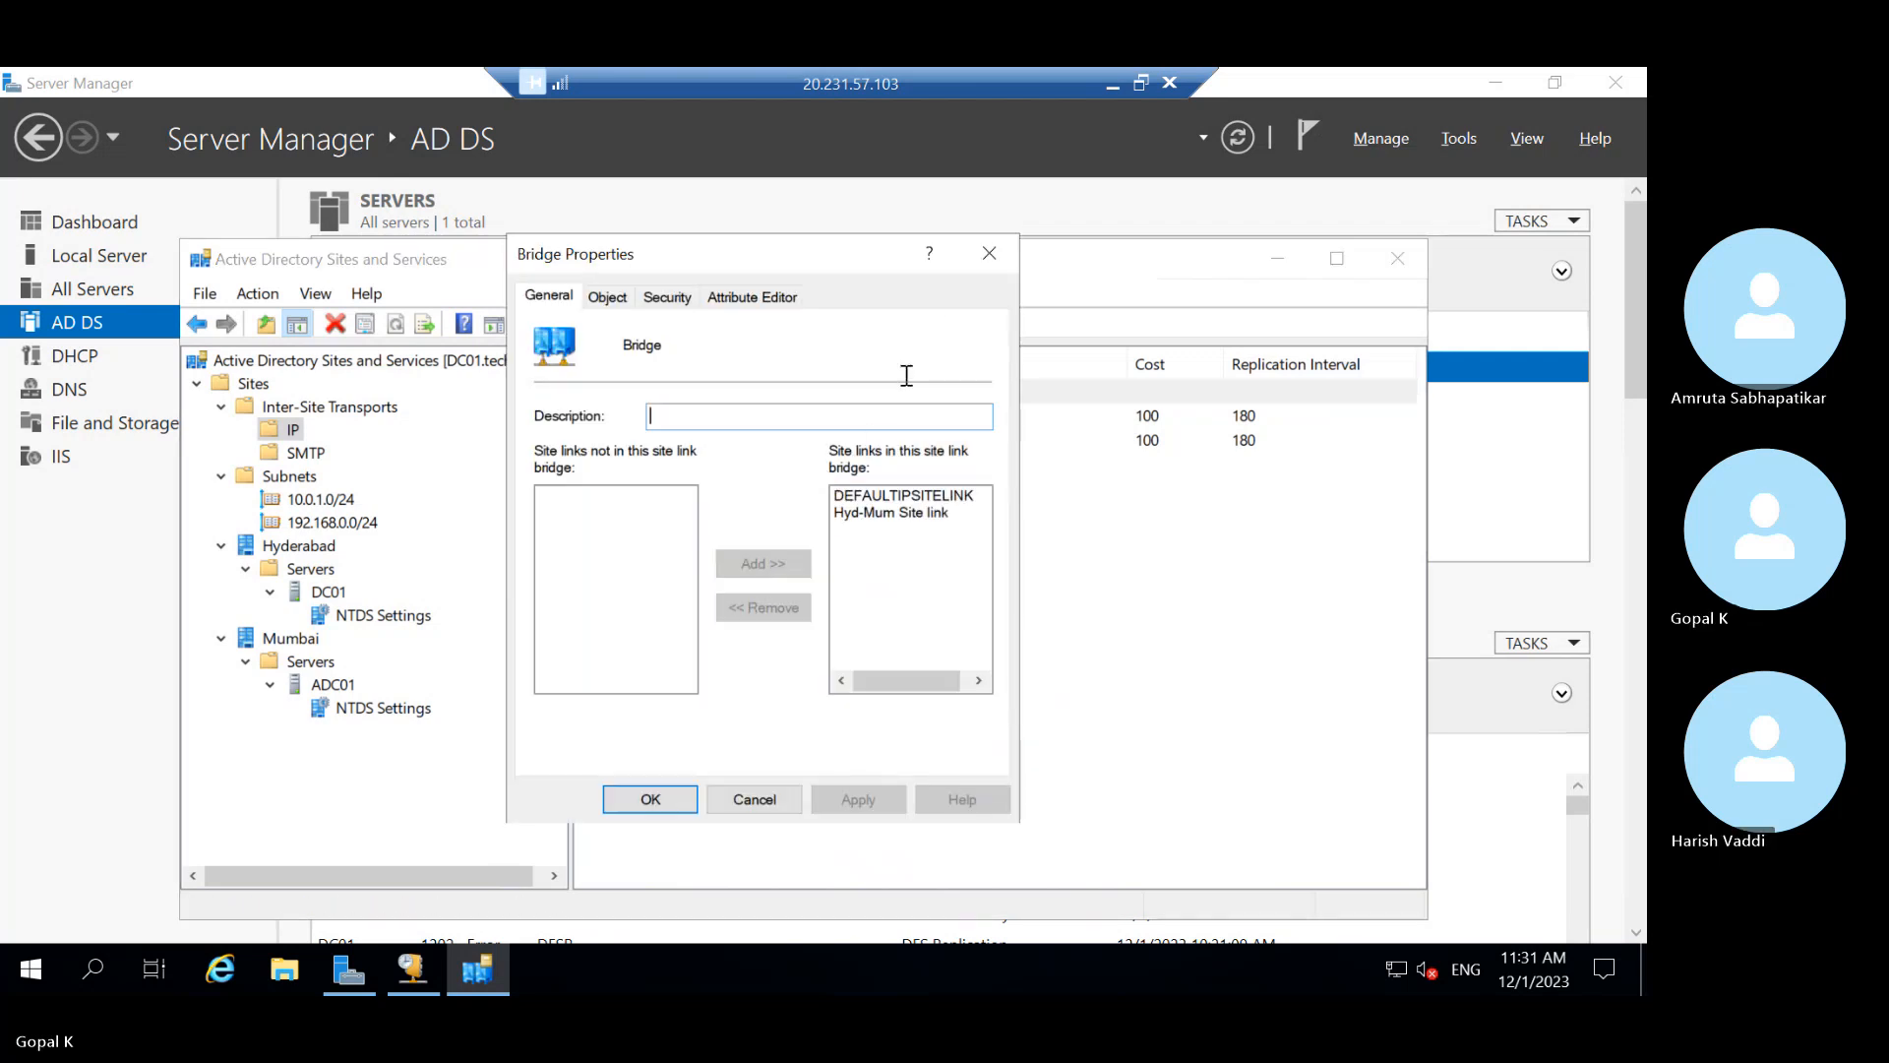
pyautogui.click(602, 297)
pyautogui.click(665, 296)
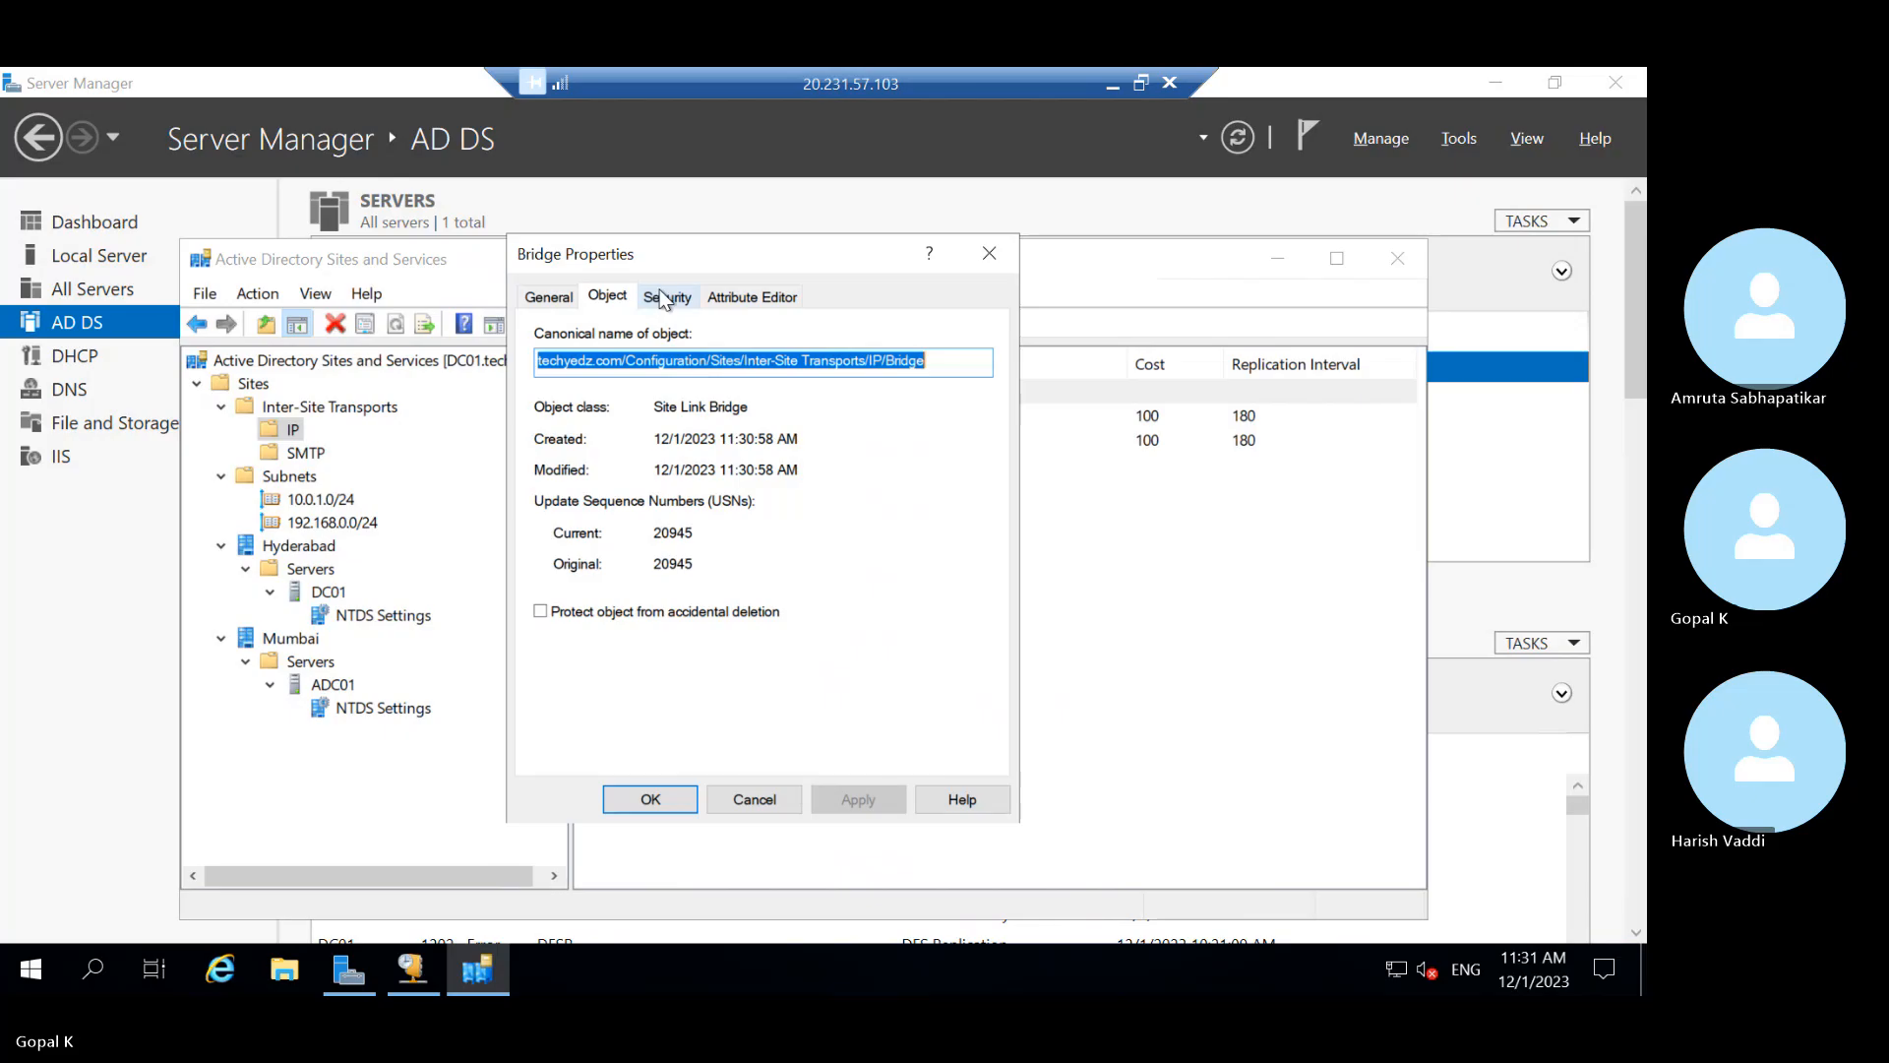
pyautogui.click(751, 297)
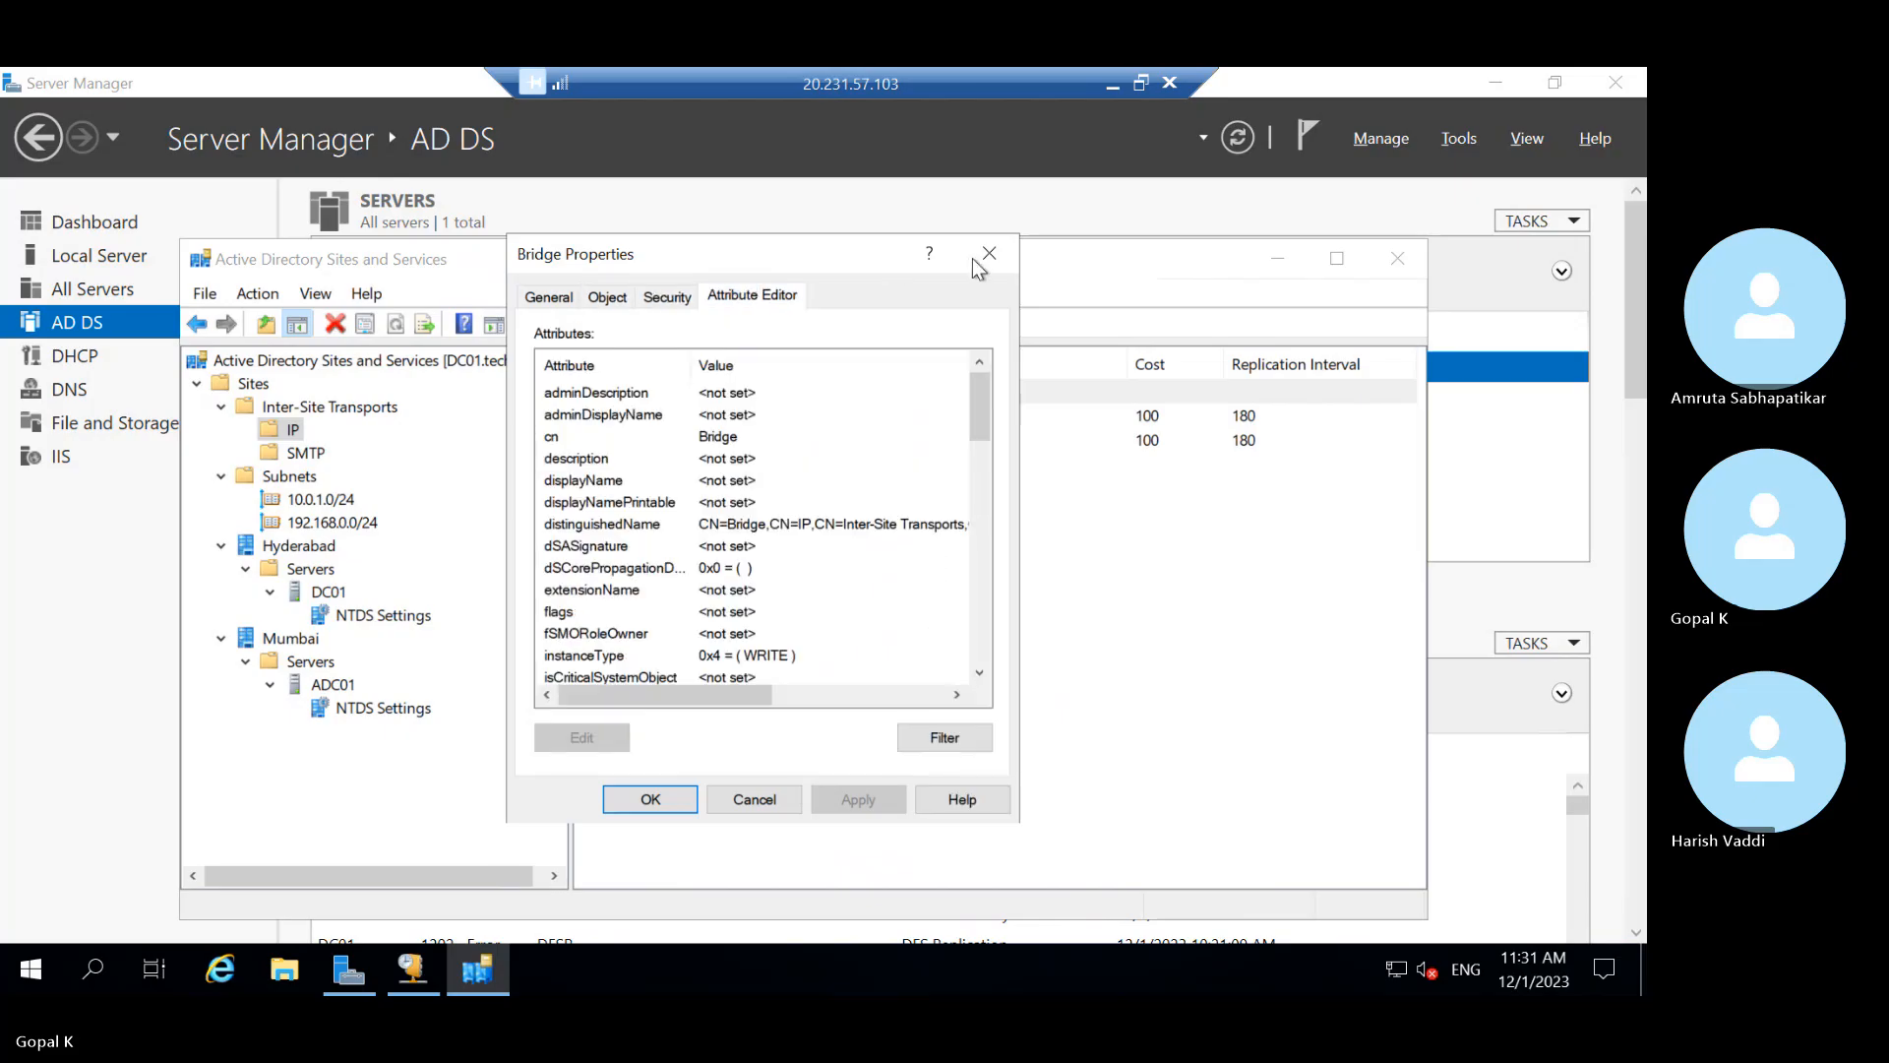
pyautogui.click(990, 252)
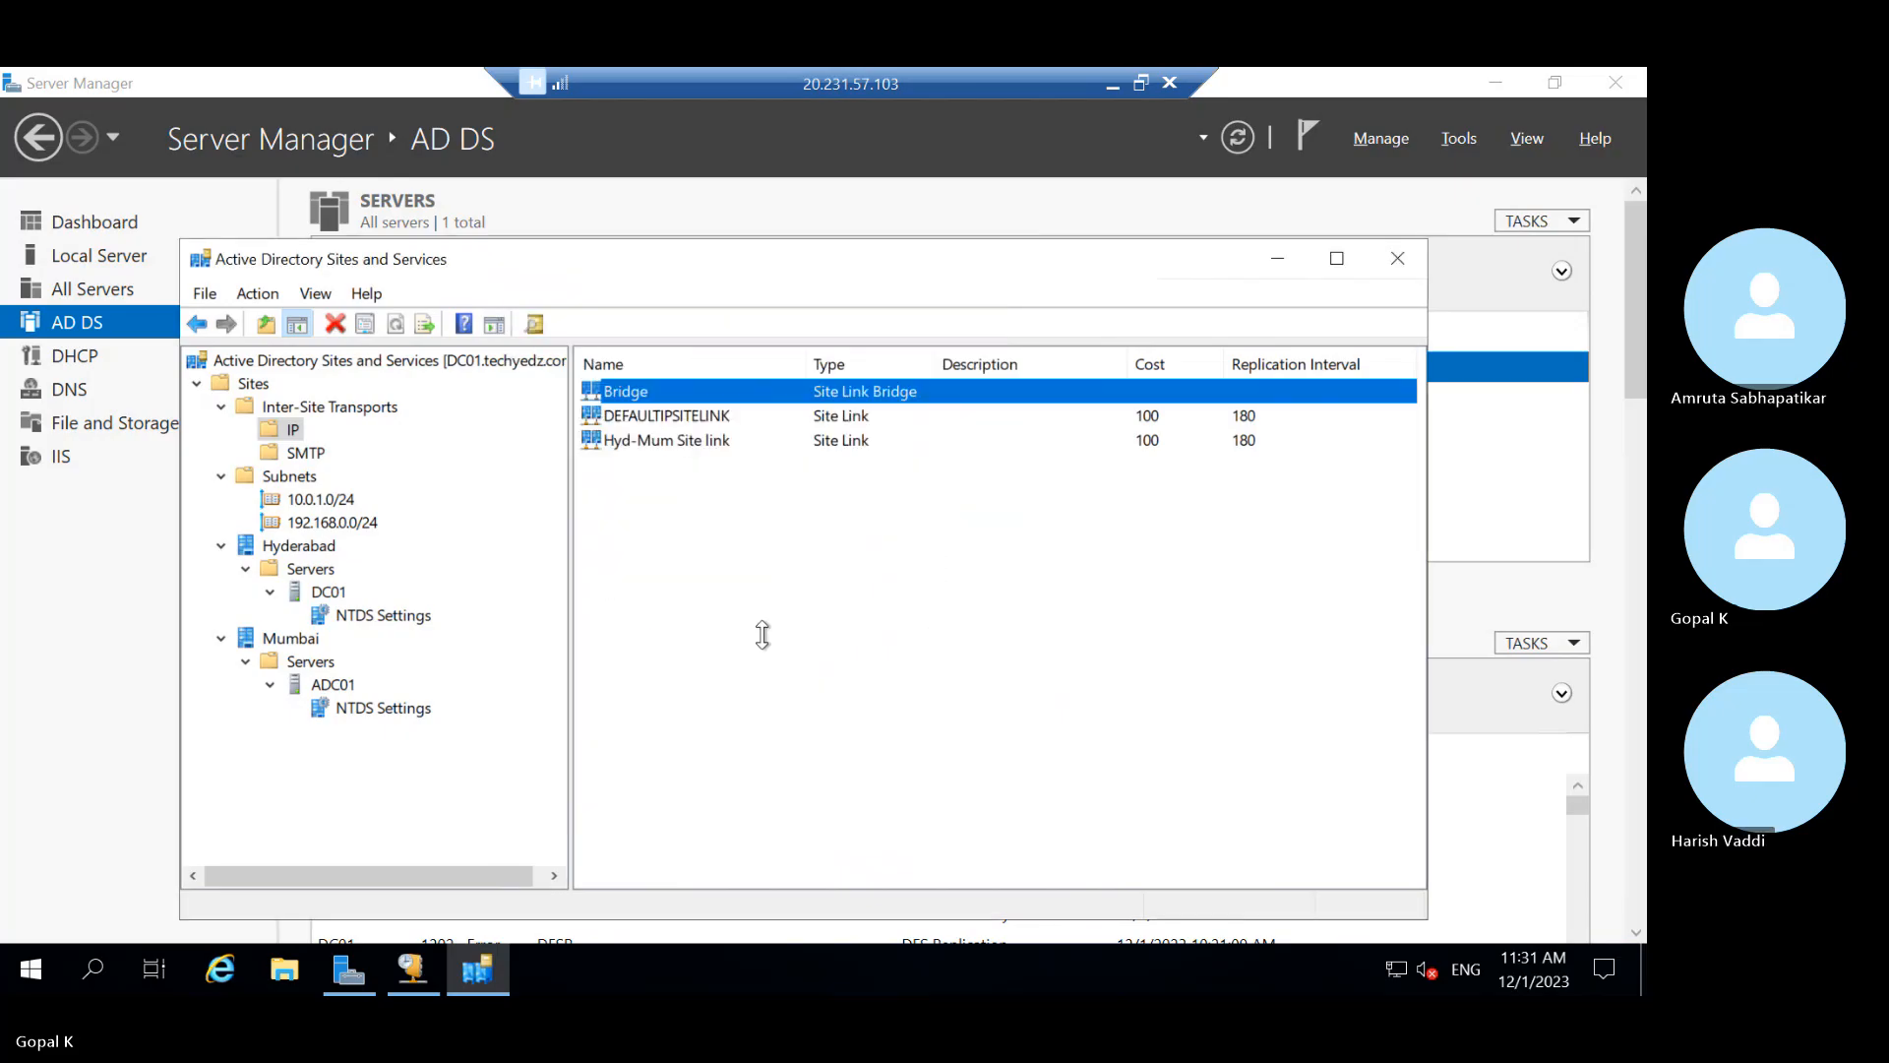
pyautogui.click(313, 547)
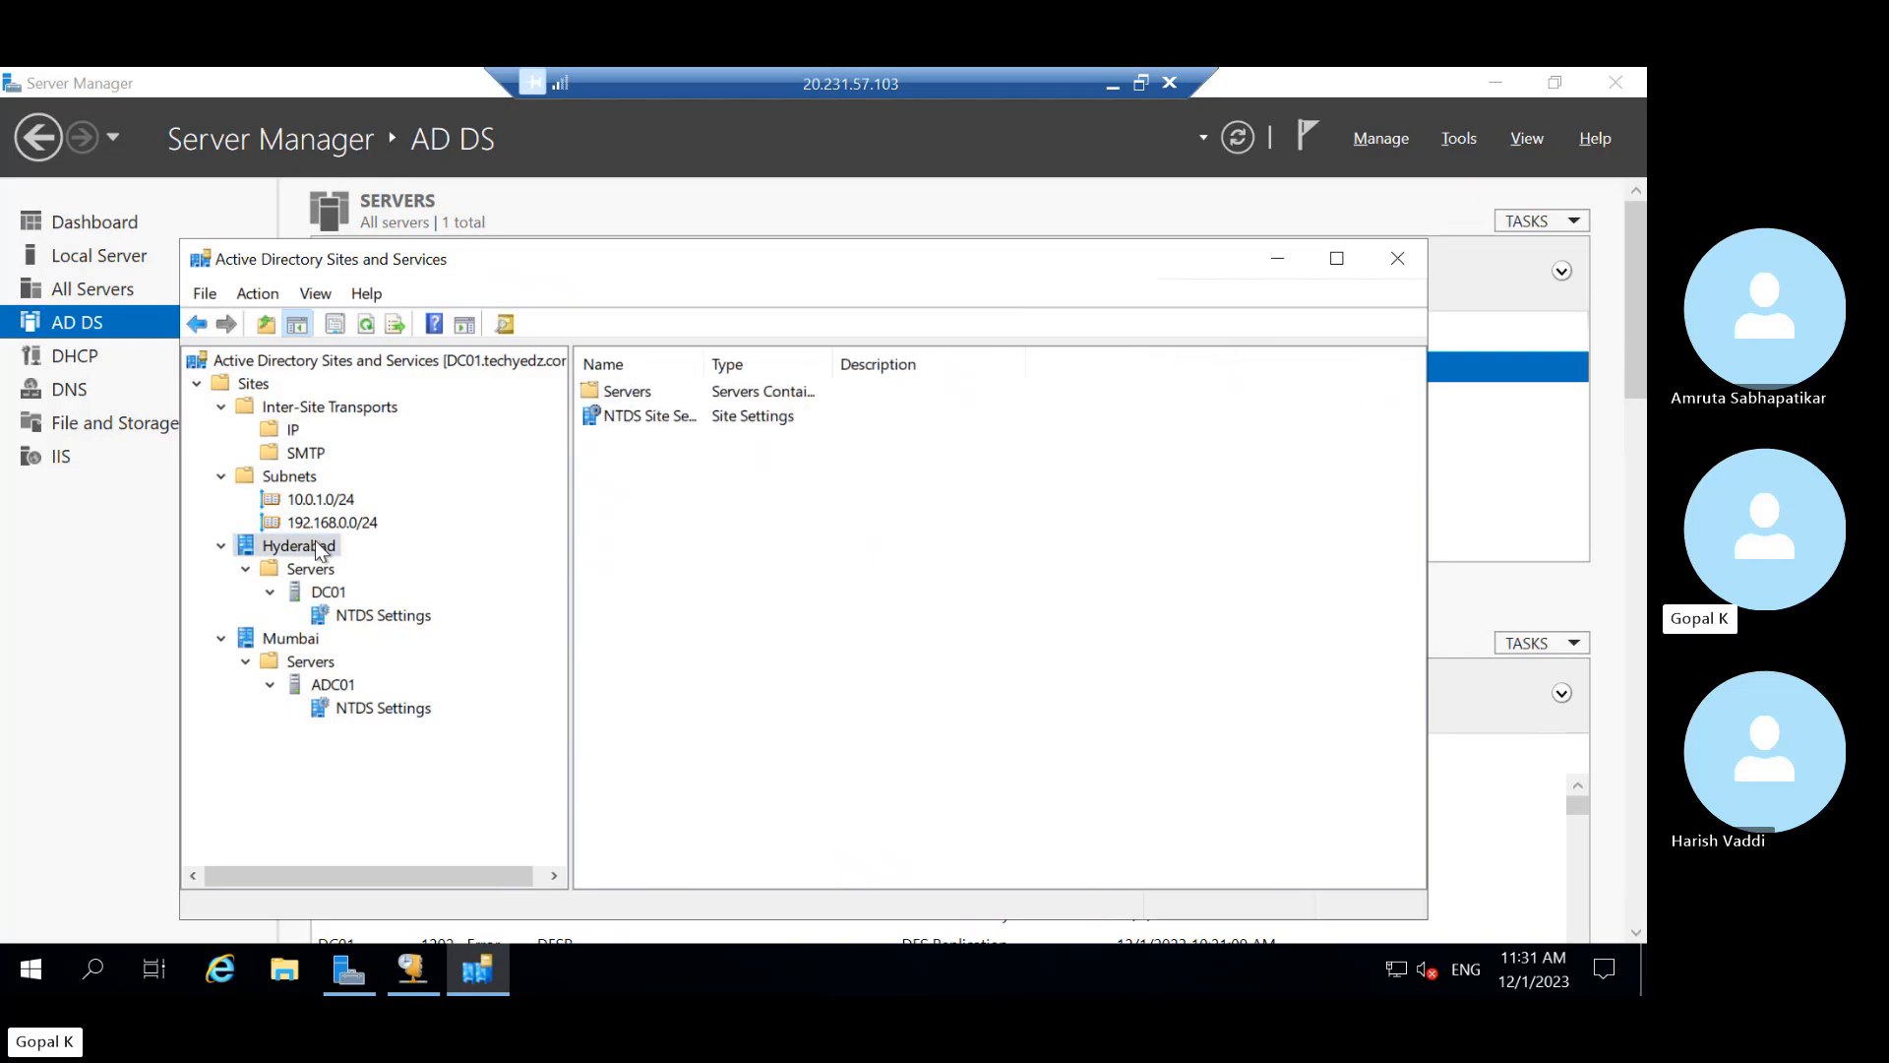
pyautogui.click(293, 431)
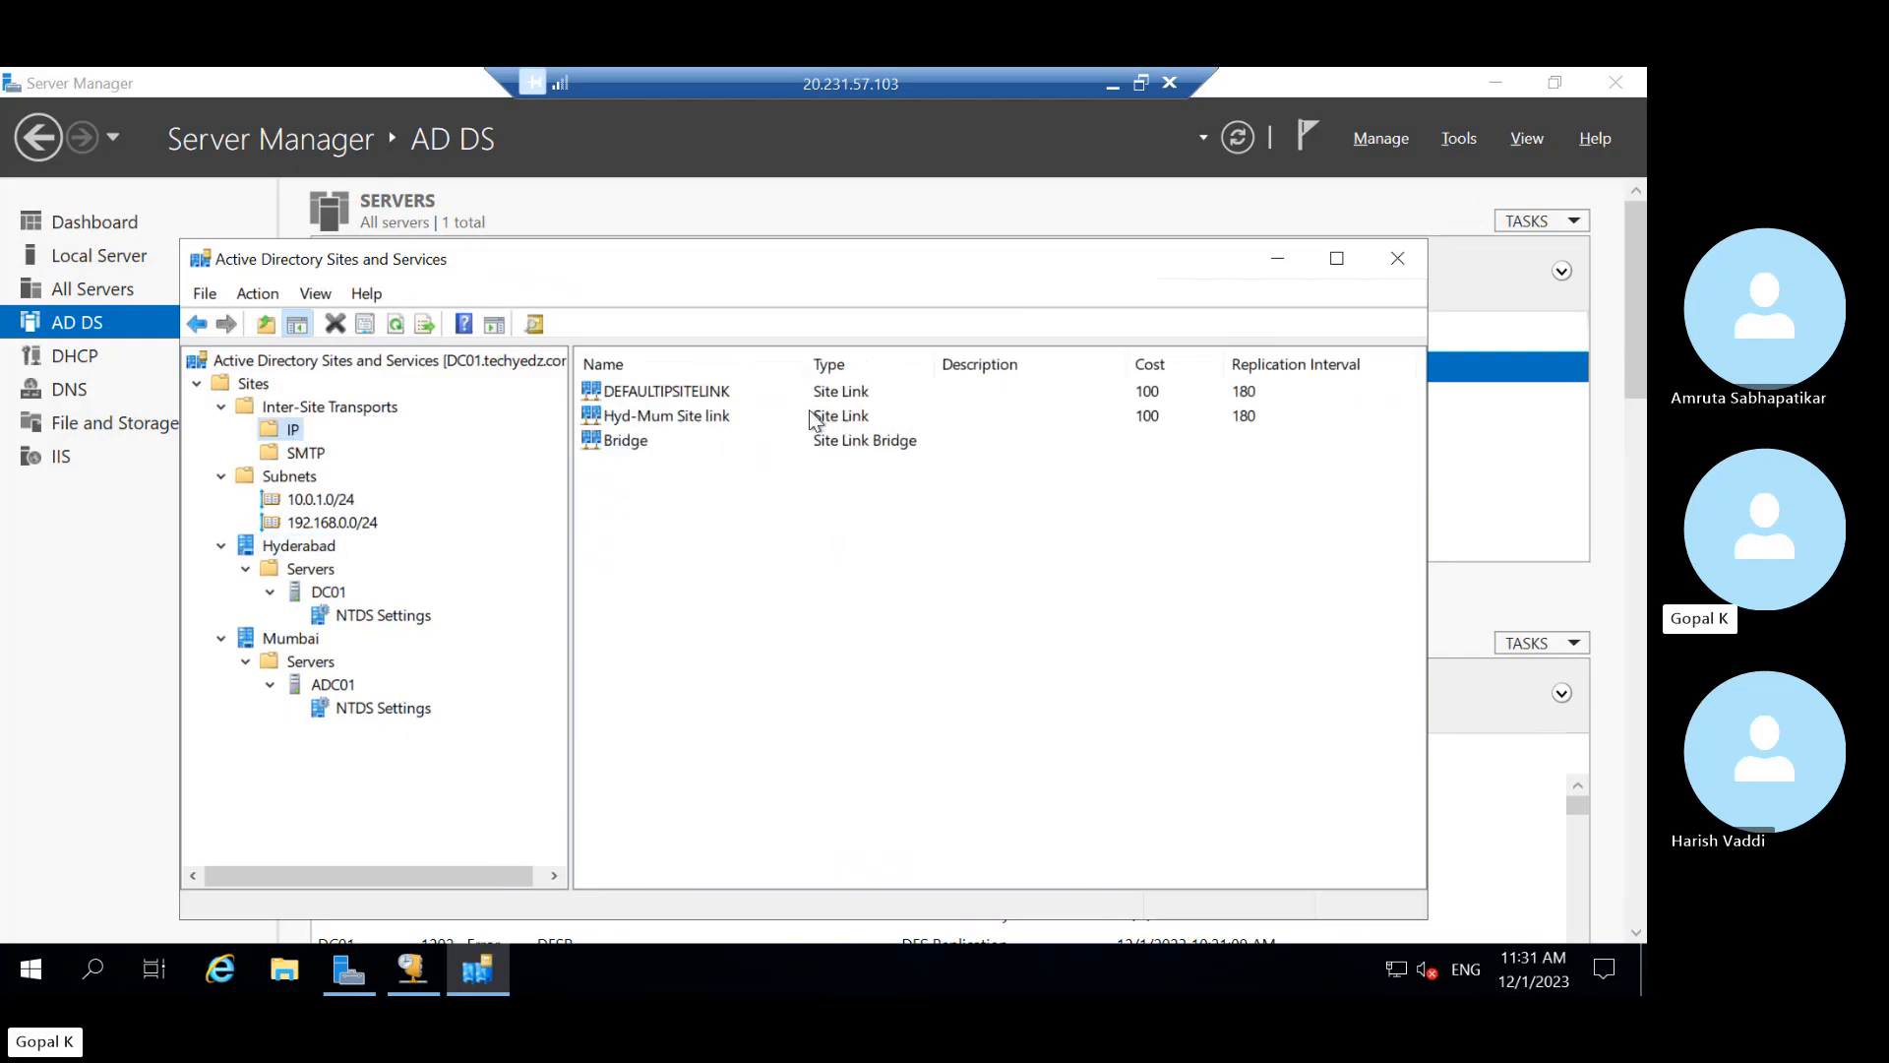
# Check both site links and subnet 10.0.1.0/24, then open the empty 192.168.0.0/24 subnet
pyautogui.click(840, 393)
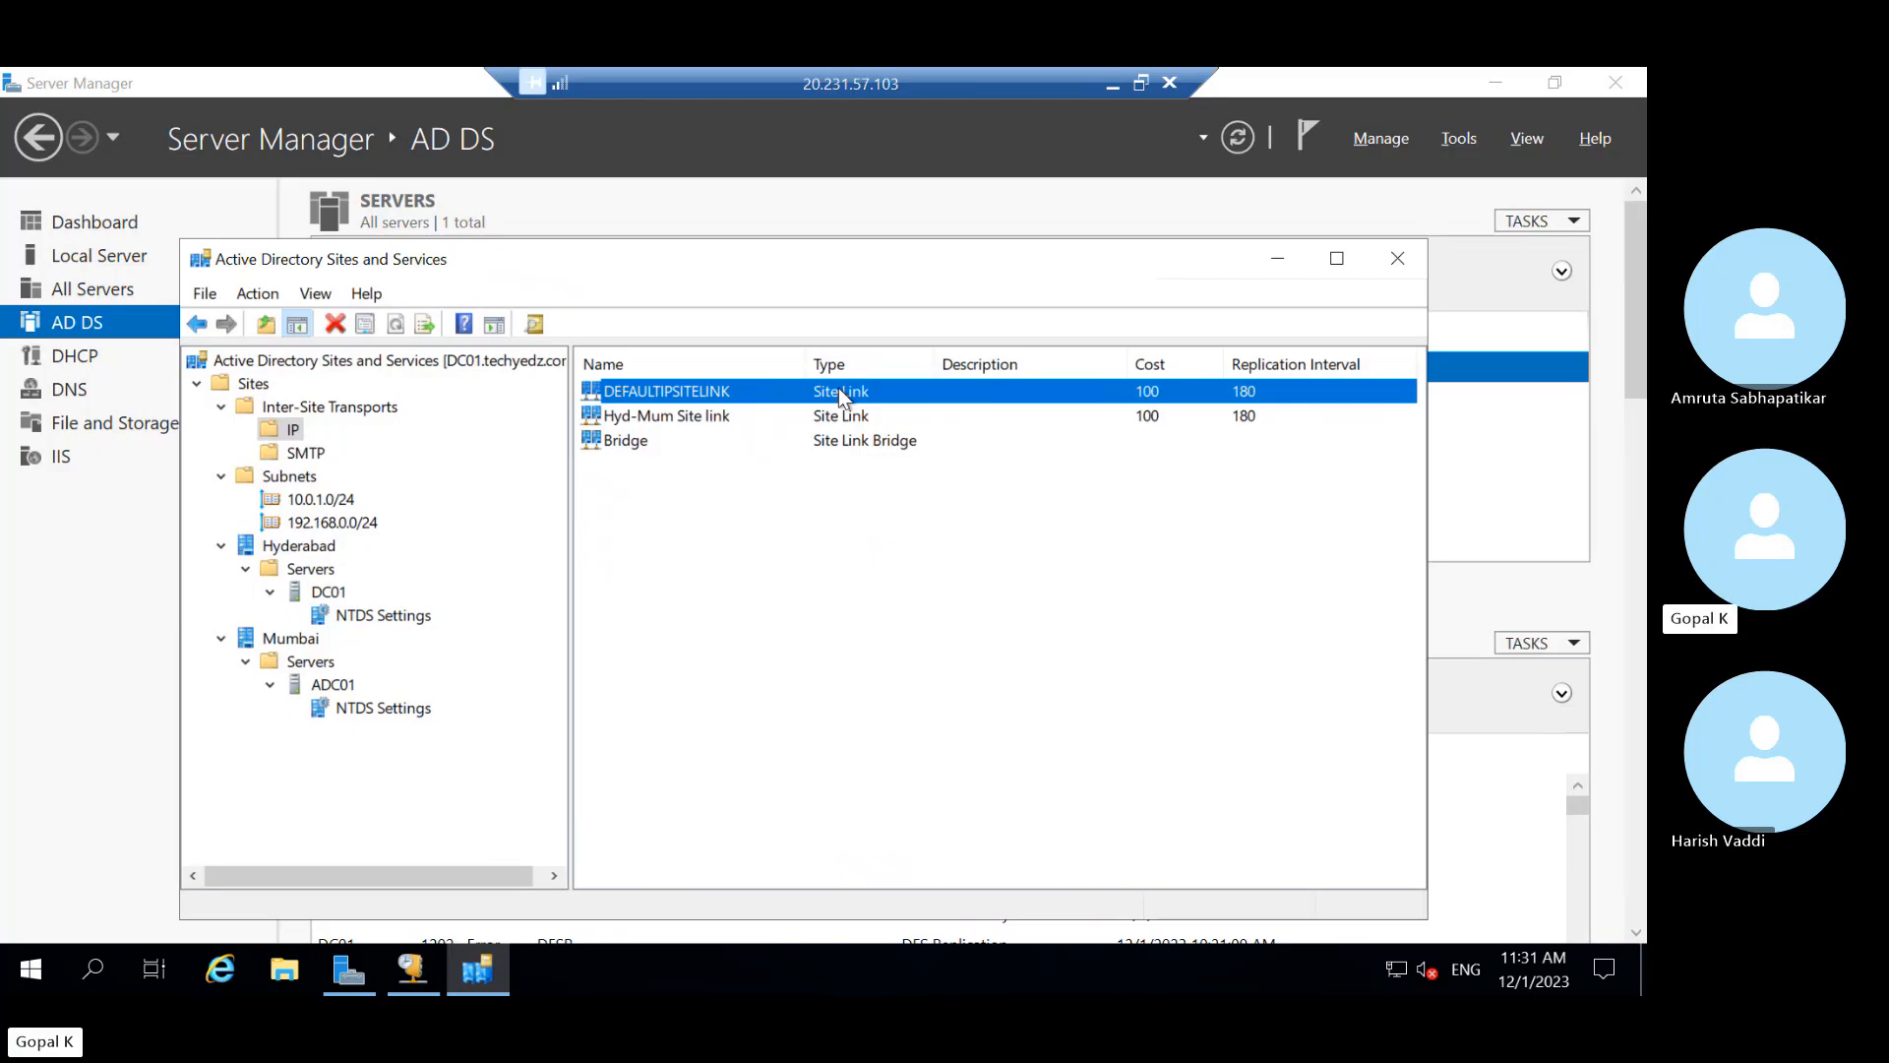
pyautogui.click(838, 414)
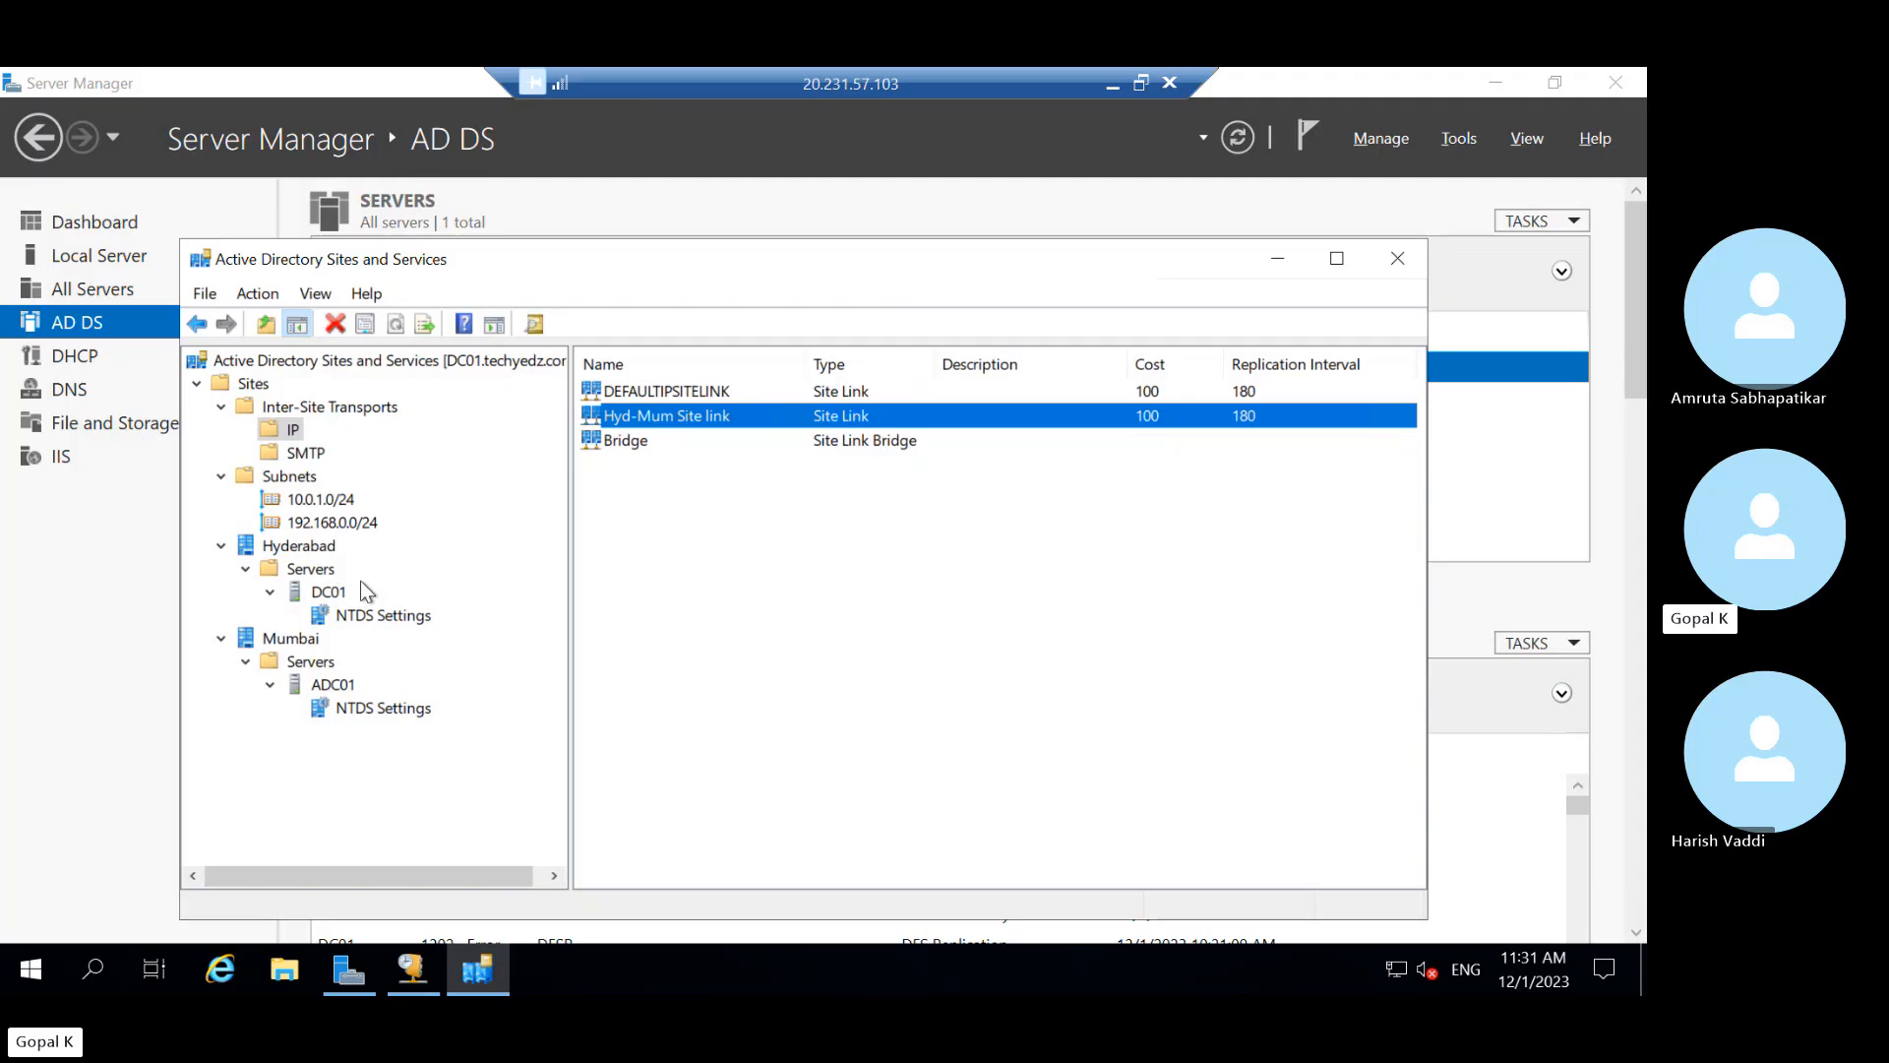
pyautogui.rightClick(278, 433)
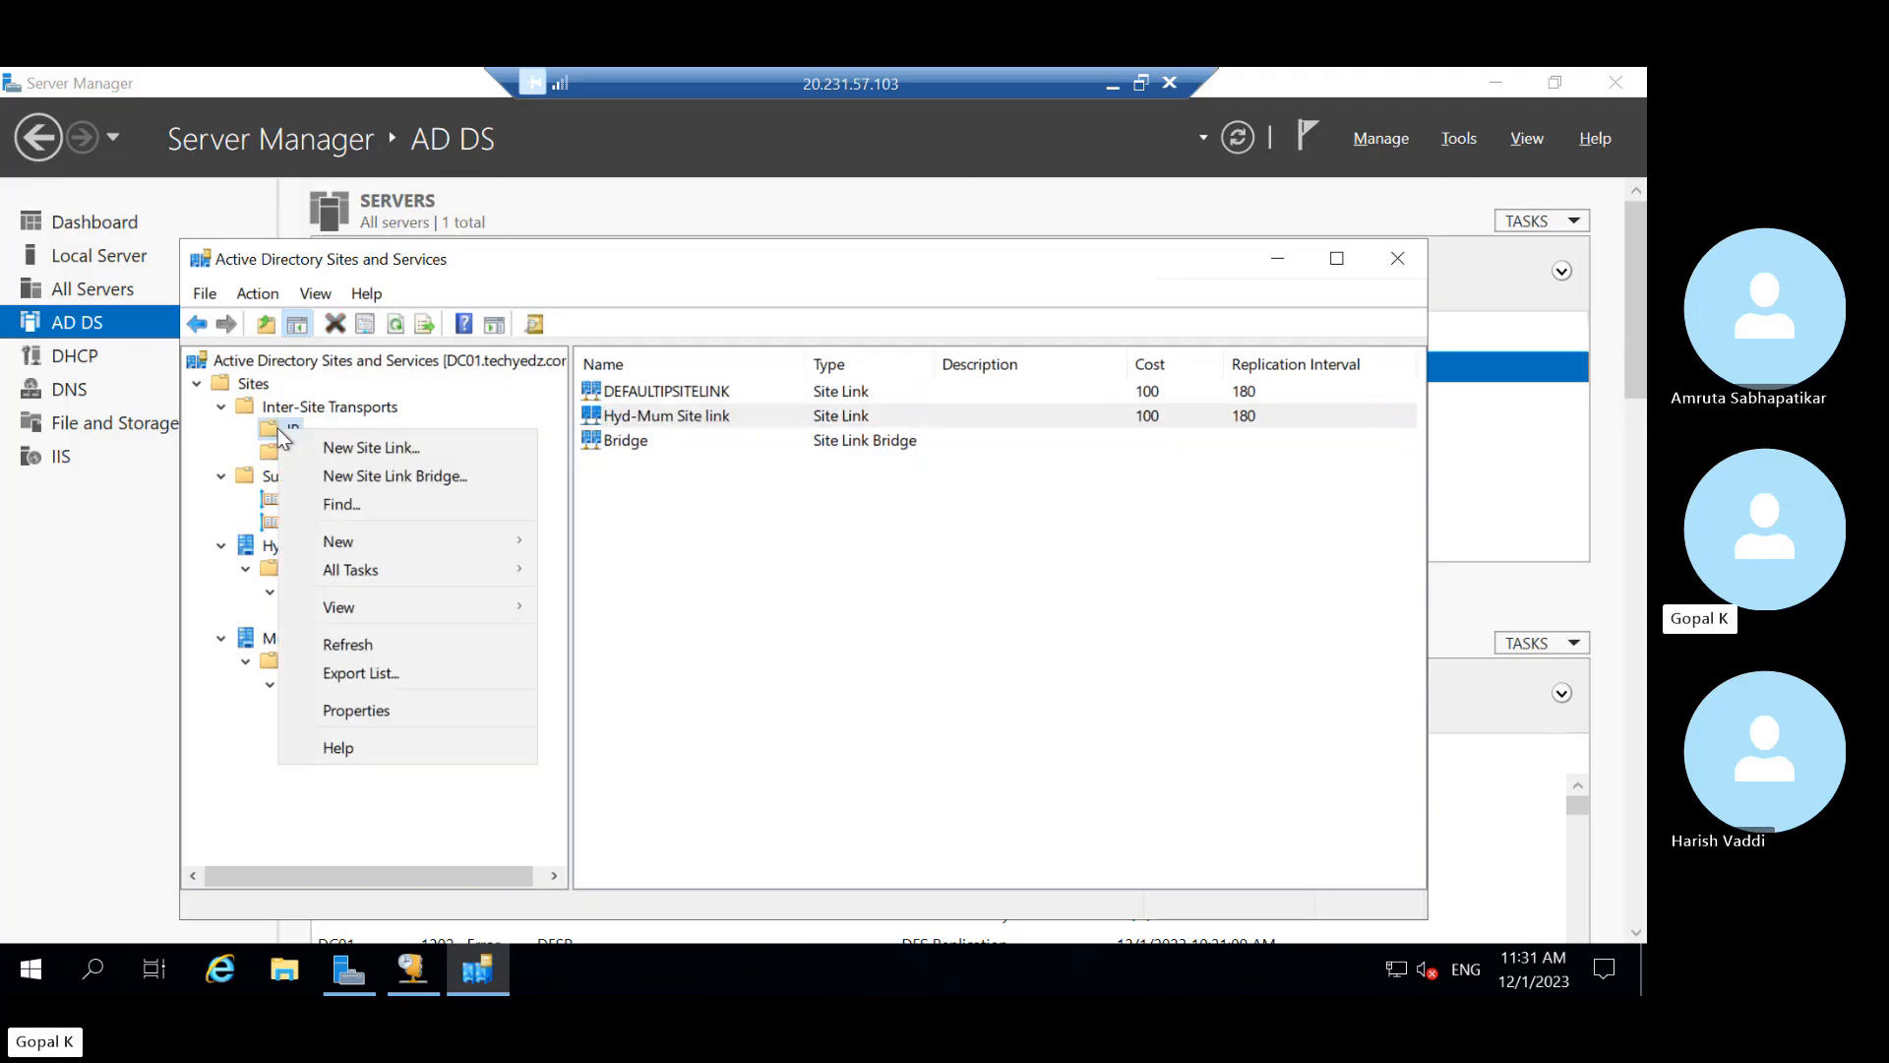
pyautogui.click(226, 457)
pyautogui.click(309, 500)
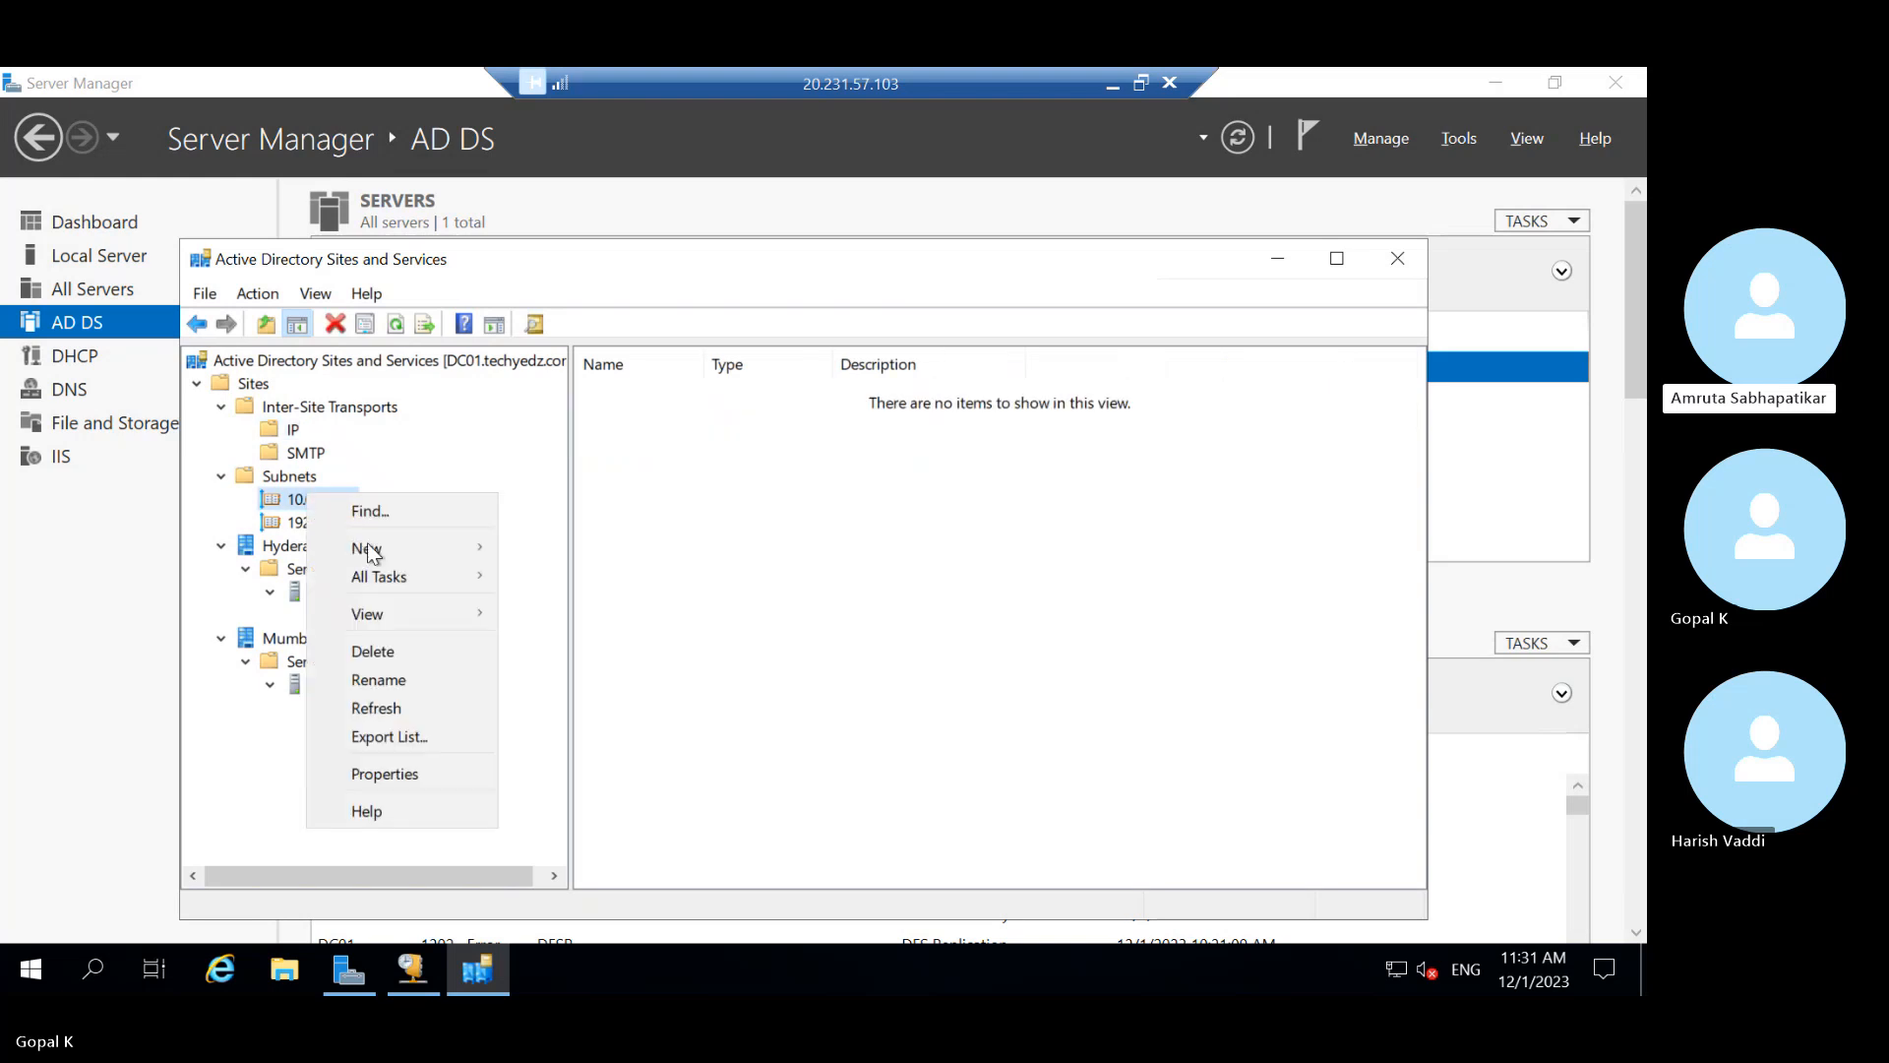
pyautogui.moveTo(374, 548)
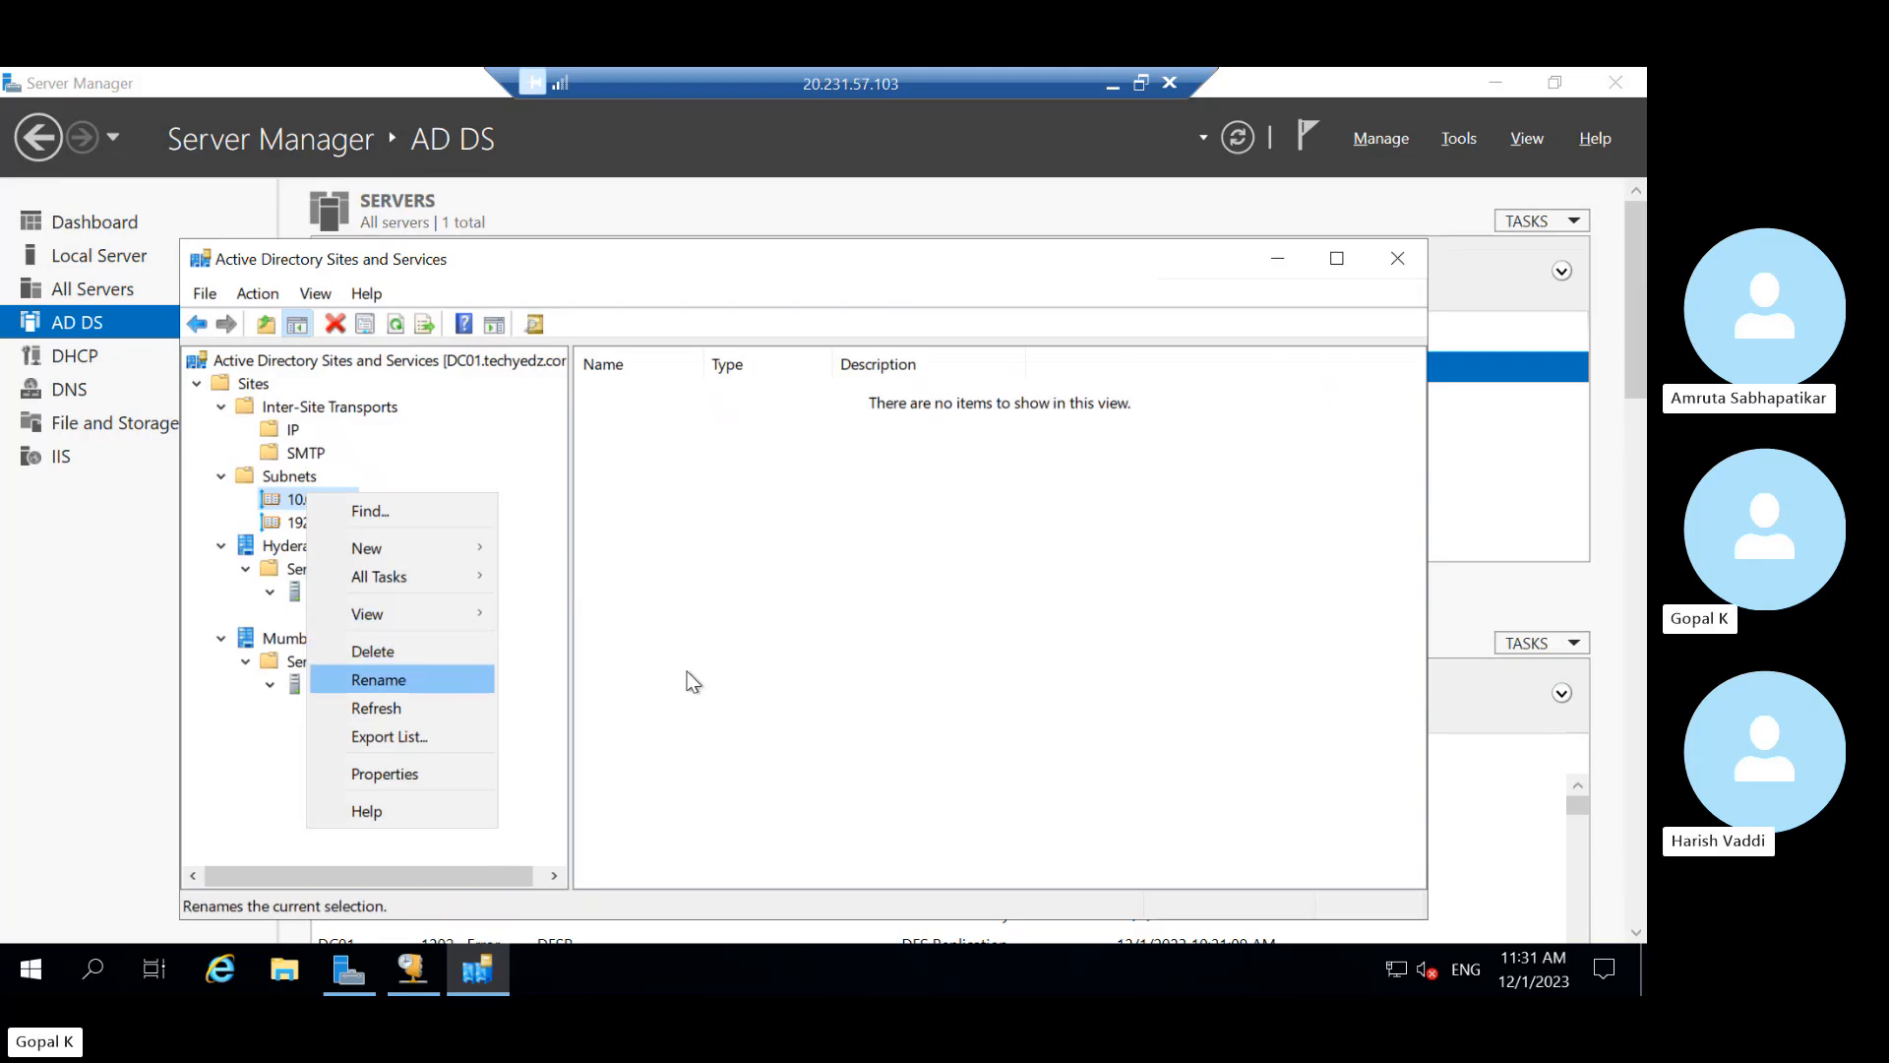
pyautogui.click(770, 682)
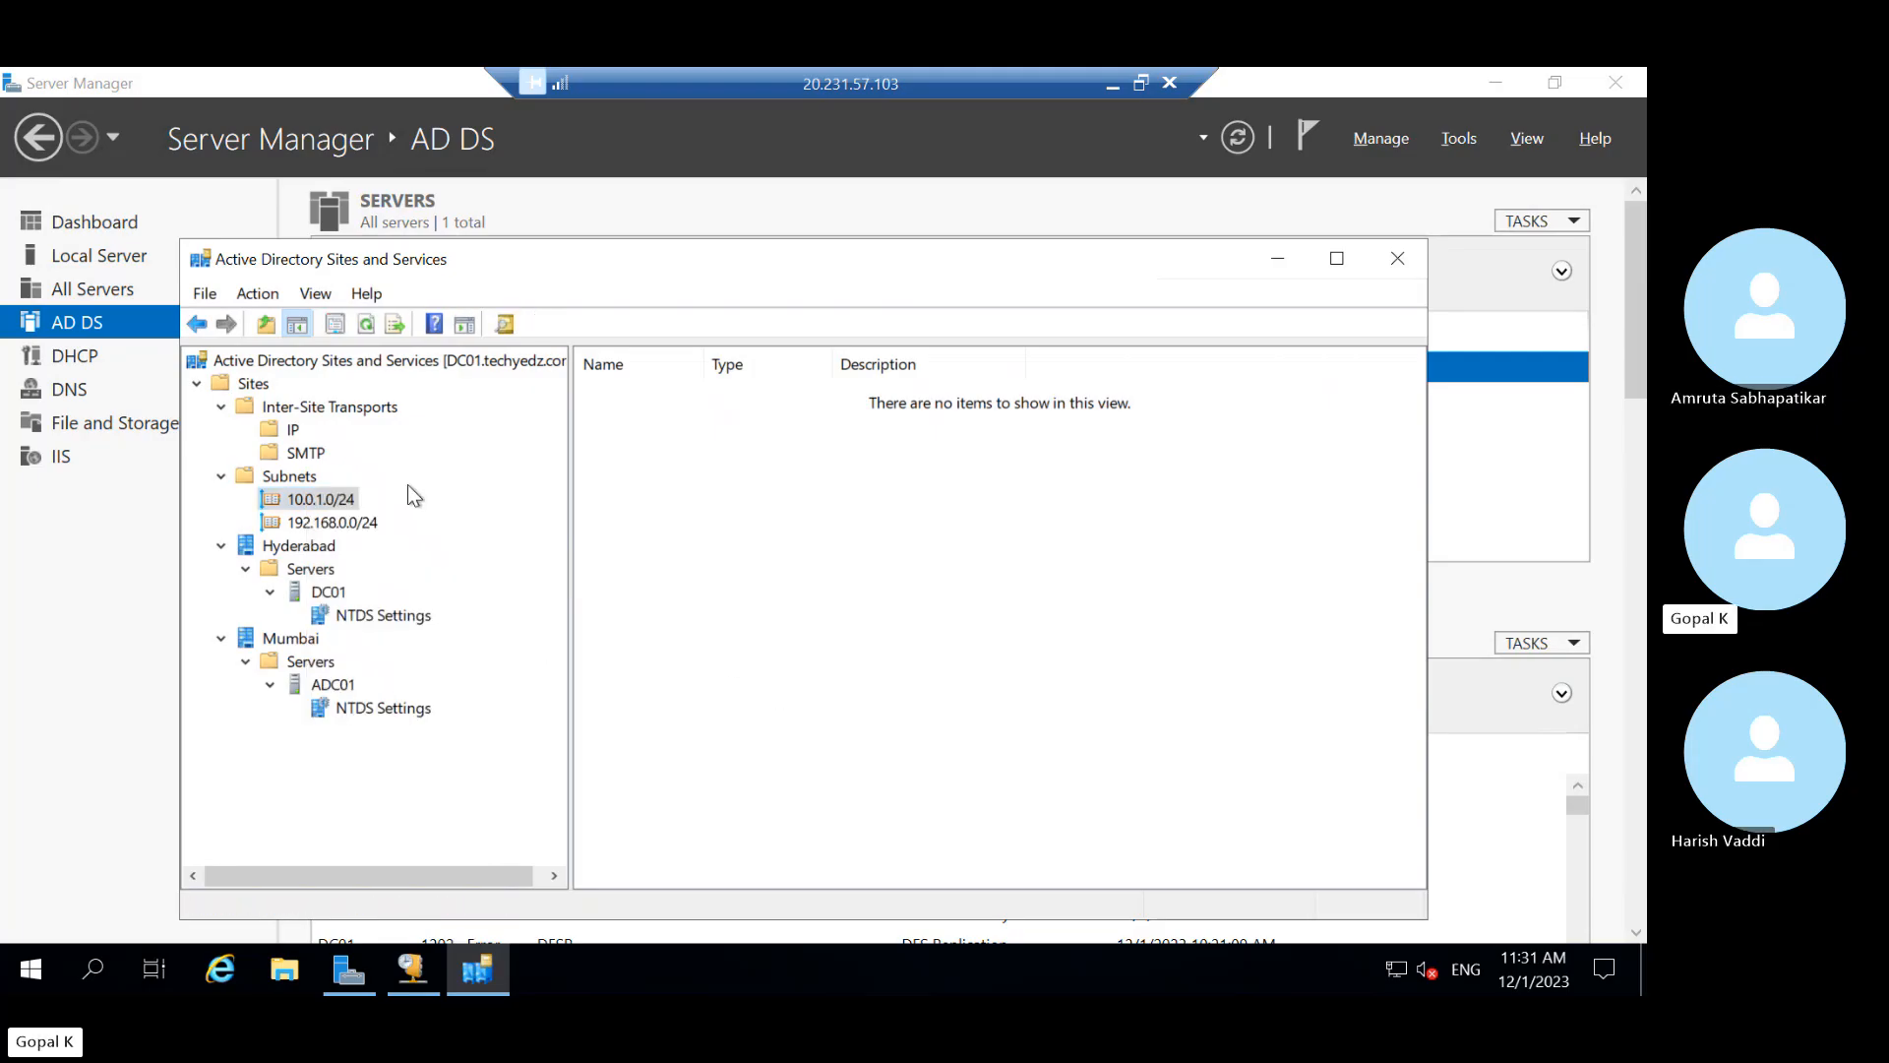
pyautogui.click(344, 520)
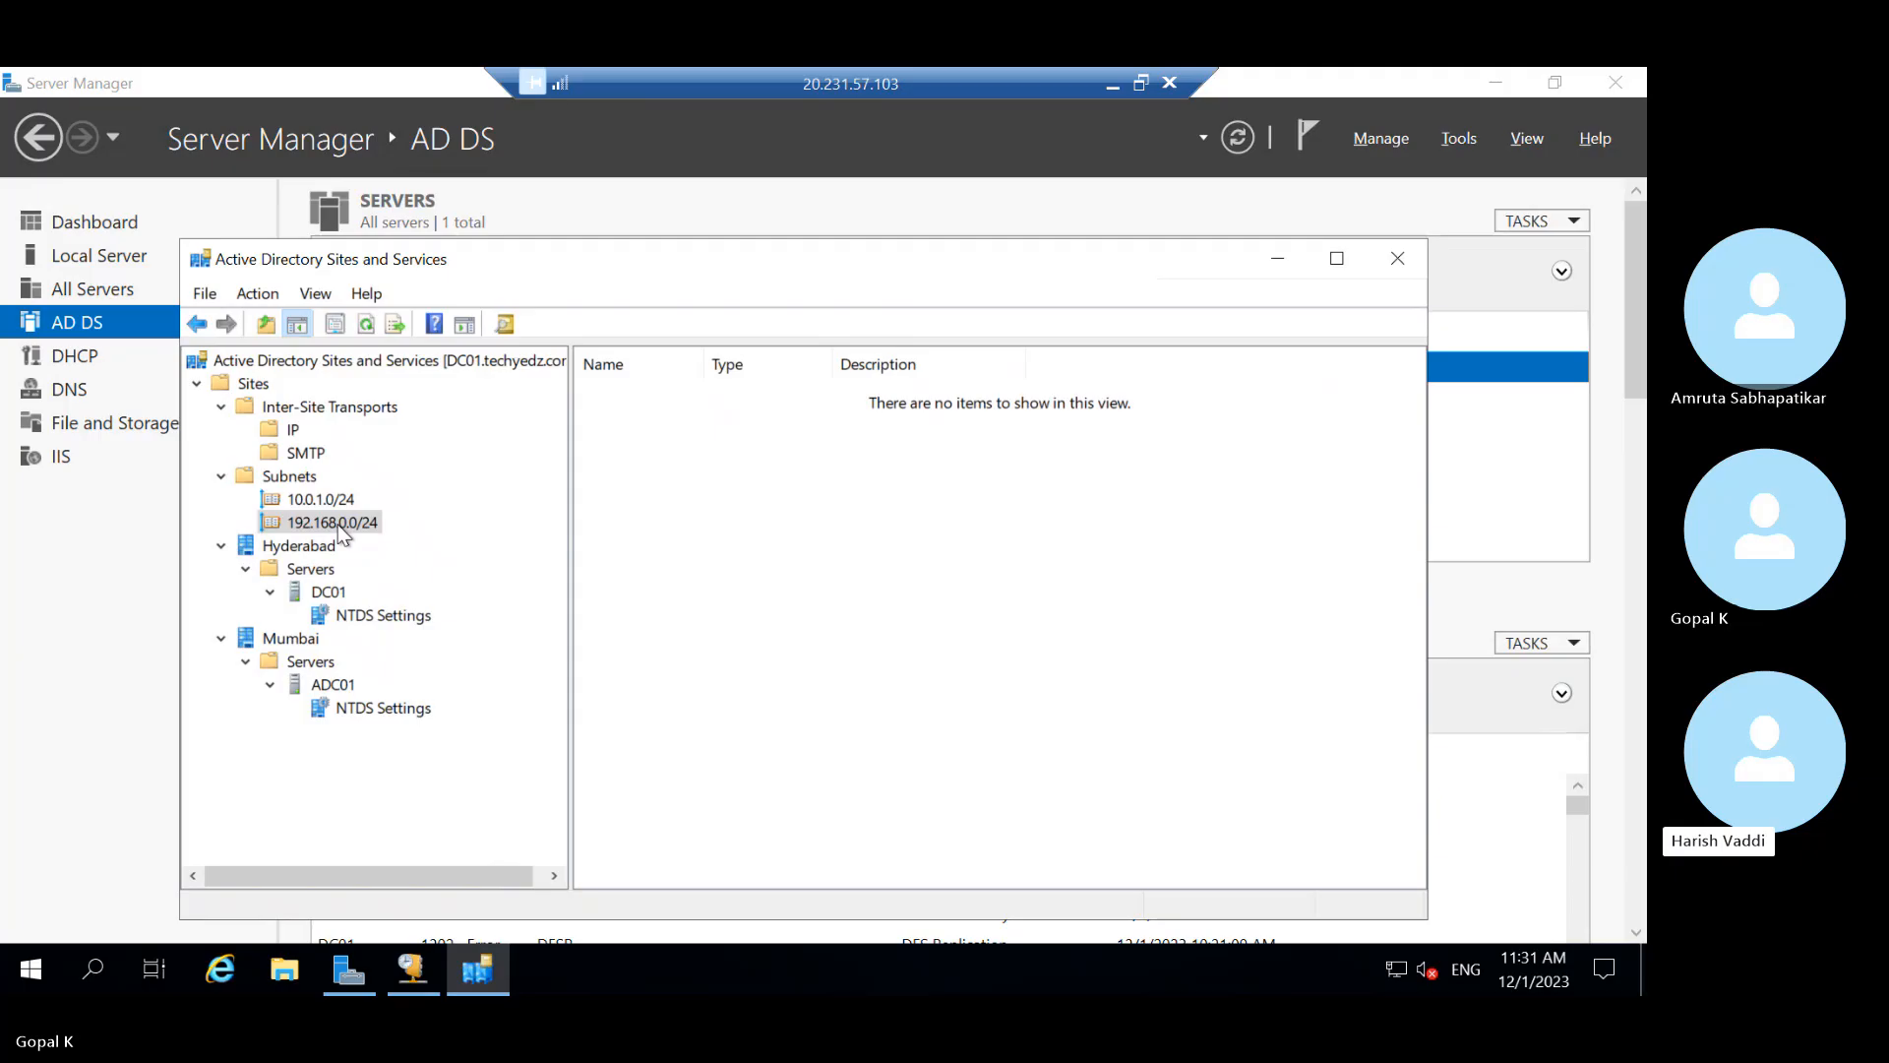
# Minimize the remote session and bring Edge forward on the 'Azure storage' search results
pyautogui.click(1104, 86)
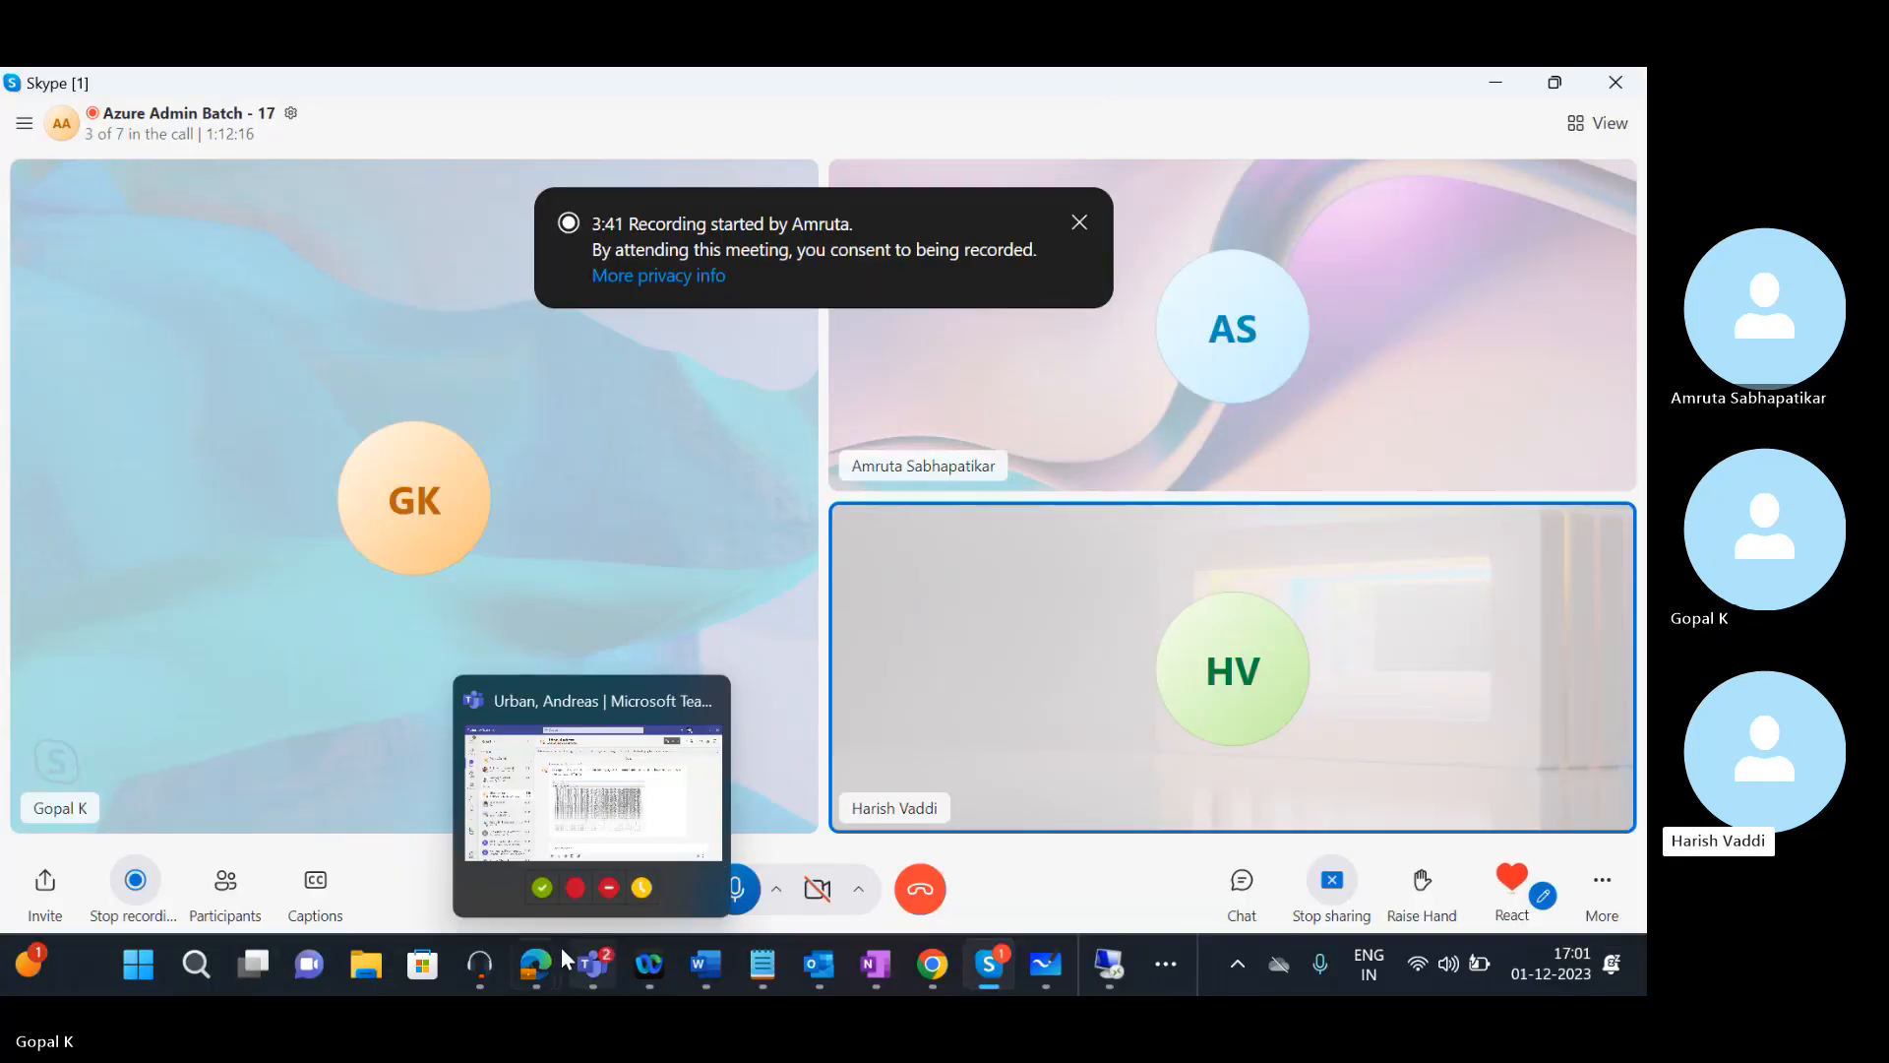
pyautogui.moveTo(545, 953)
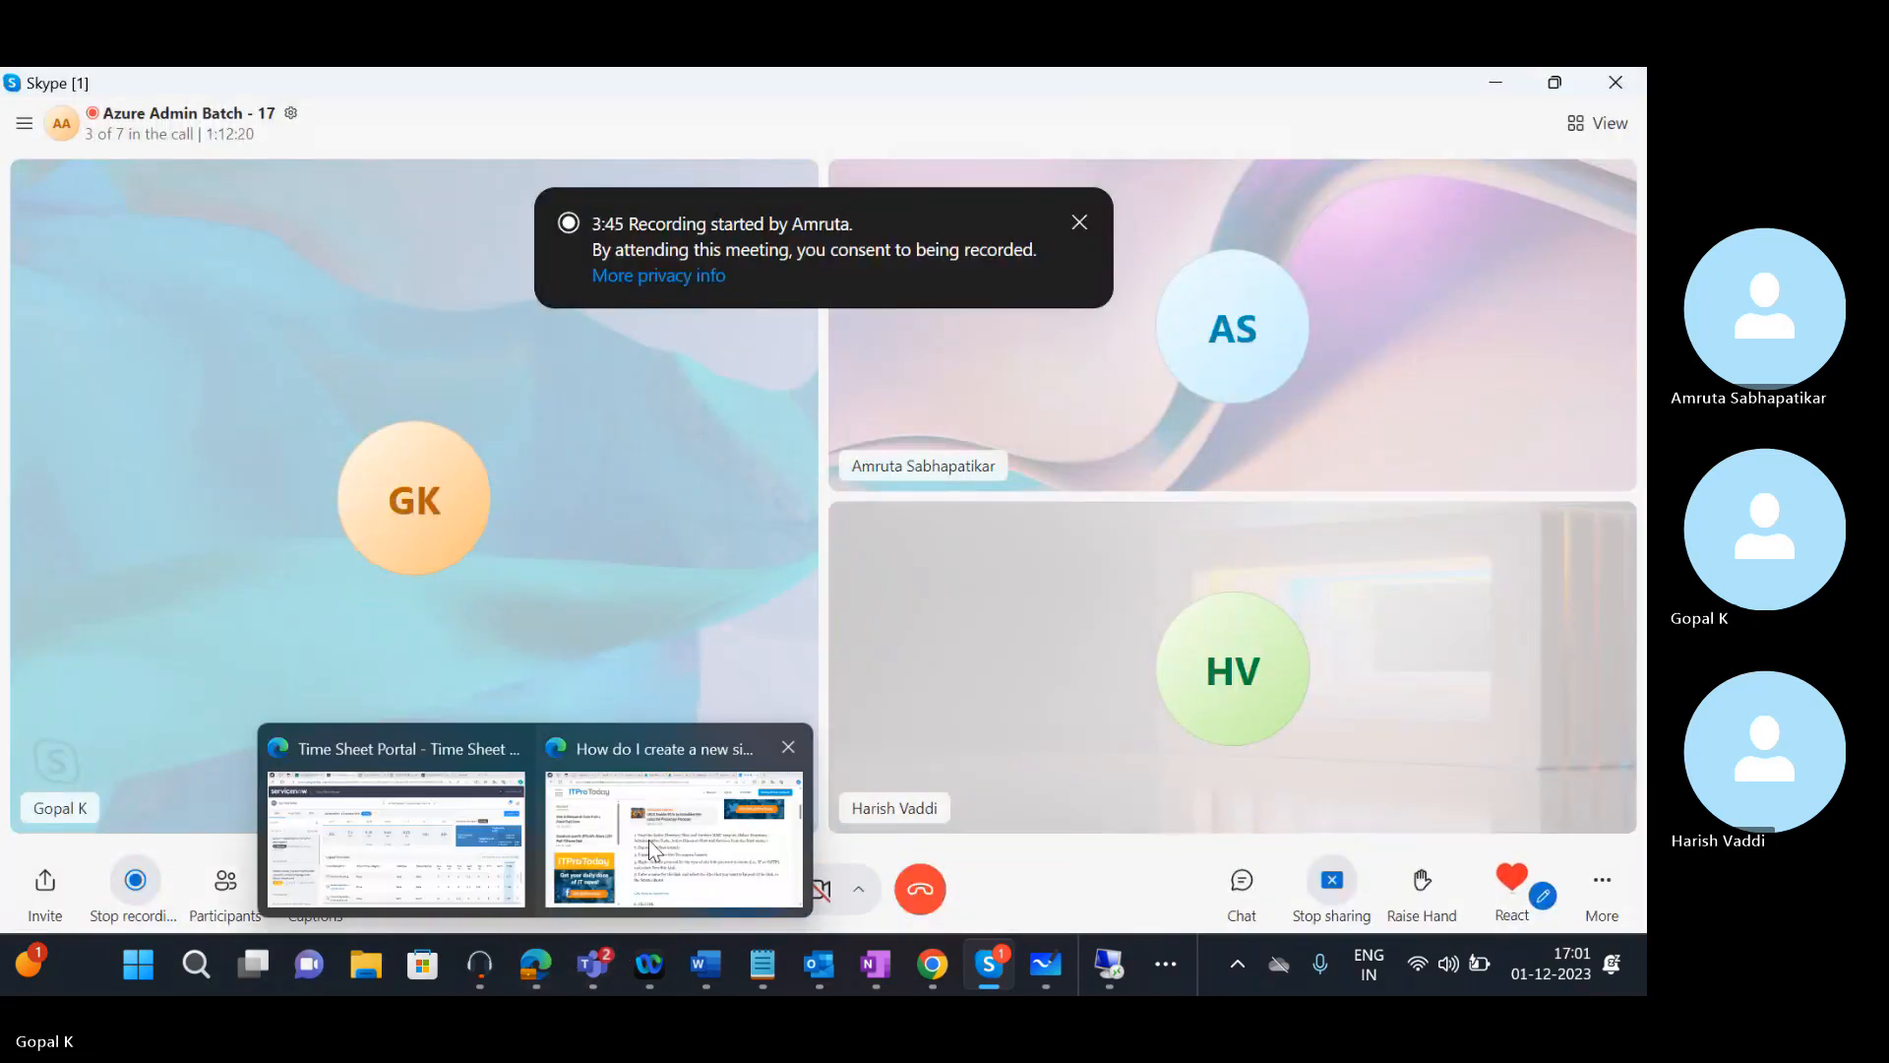
pyautogui.click(665, 840)
pyautogui.click(988, 89)
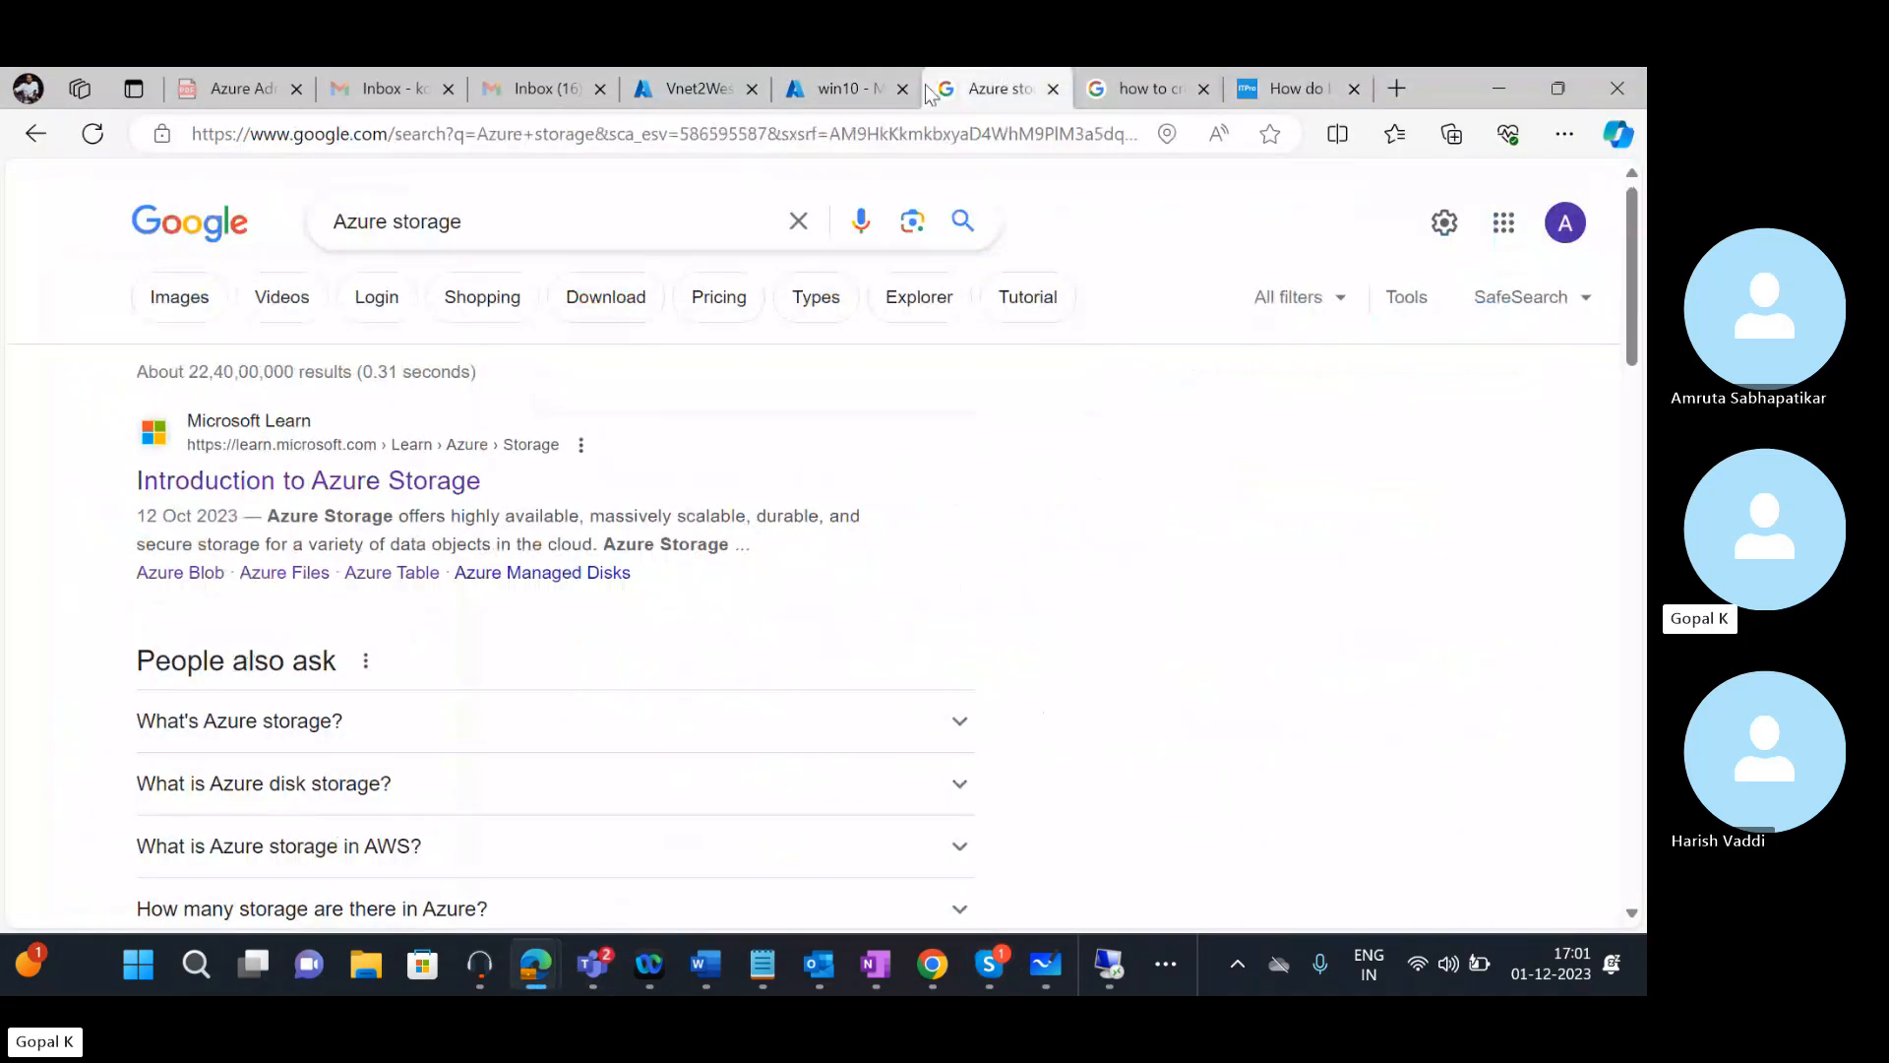
# Confirm the win10 VM's private IP is 10.0.1.6 in its Azure Overview, then return to Skype
pyautogui.click(869, 93)
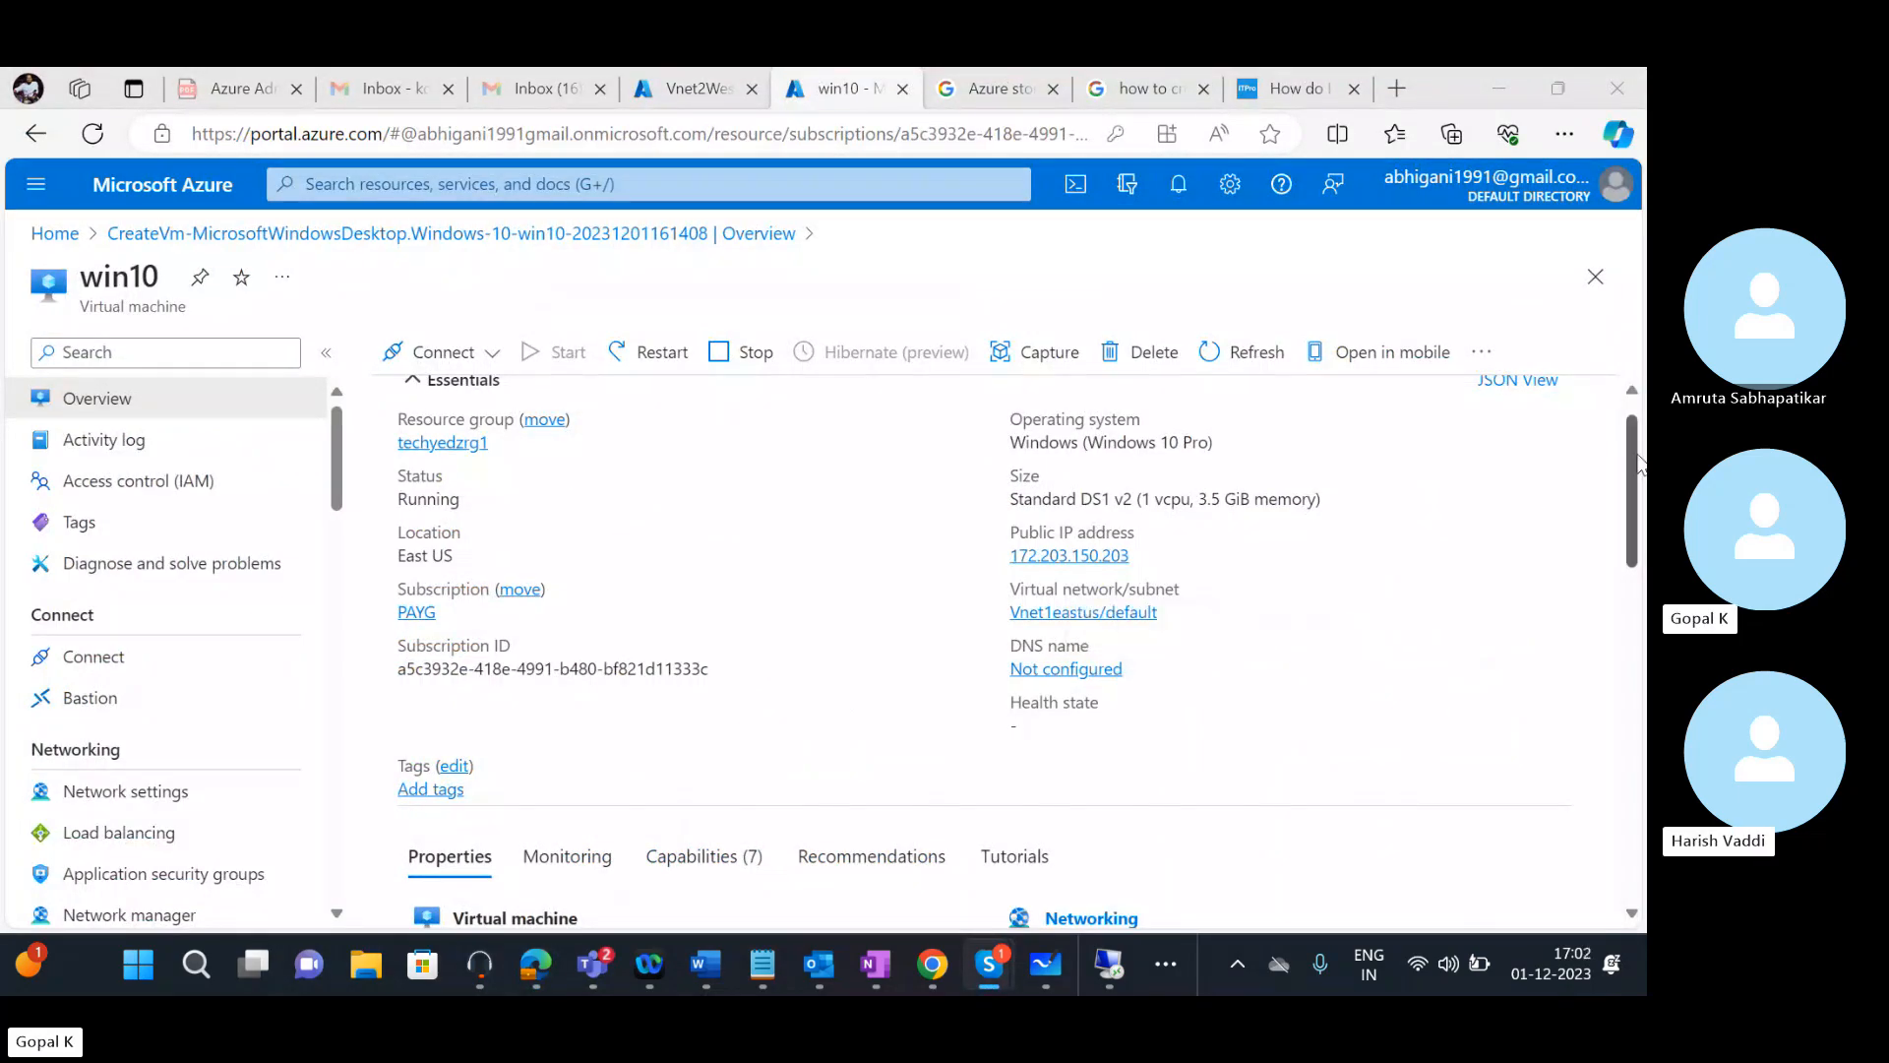
pyautogui.moveTo(1631, 448); pyautogui.dragTo(1632, 438)
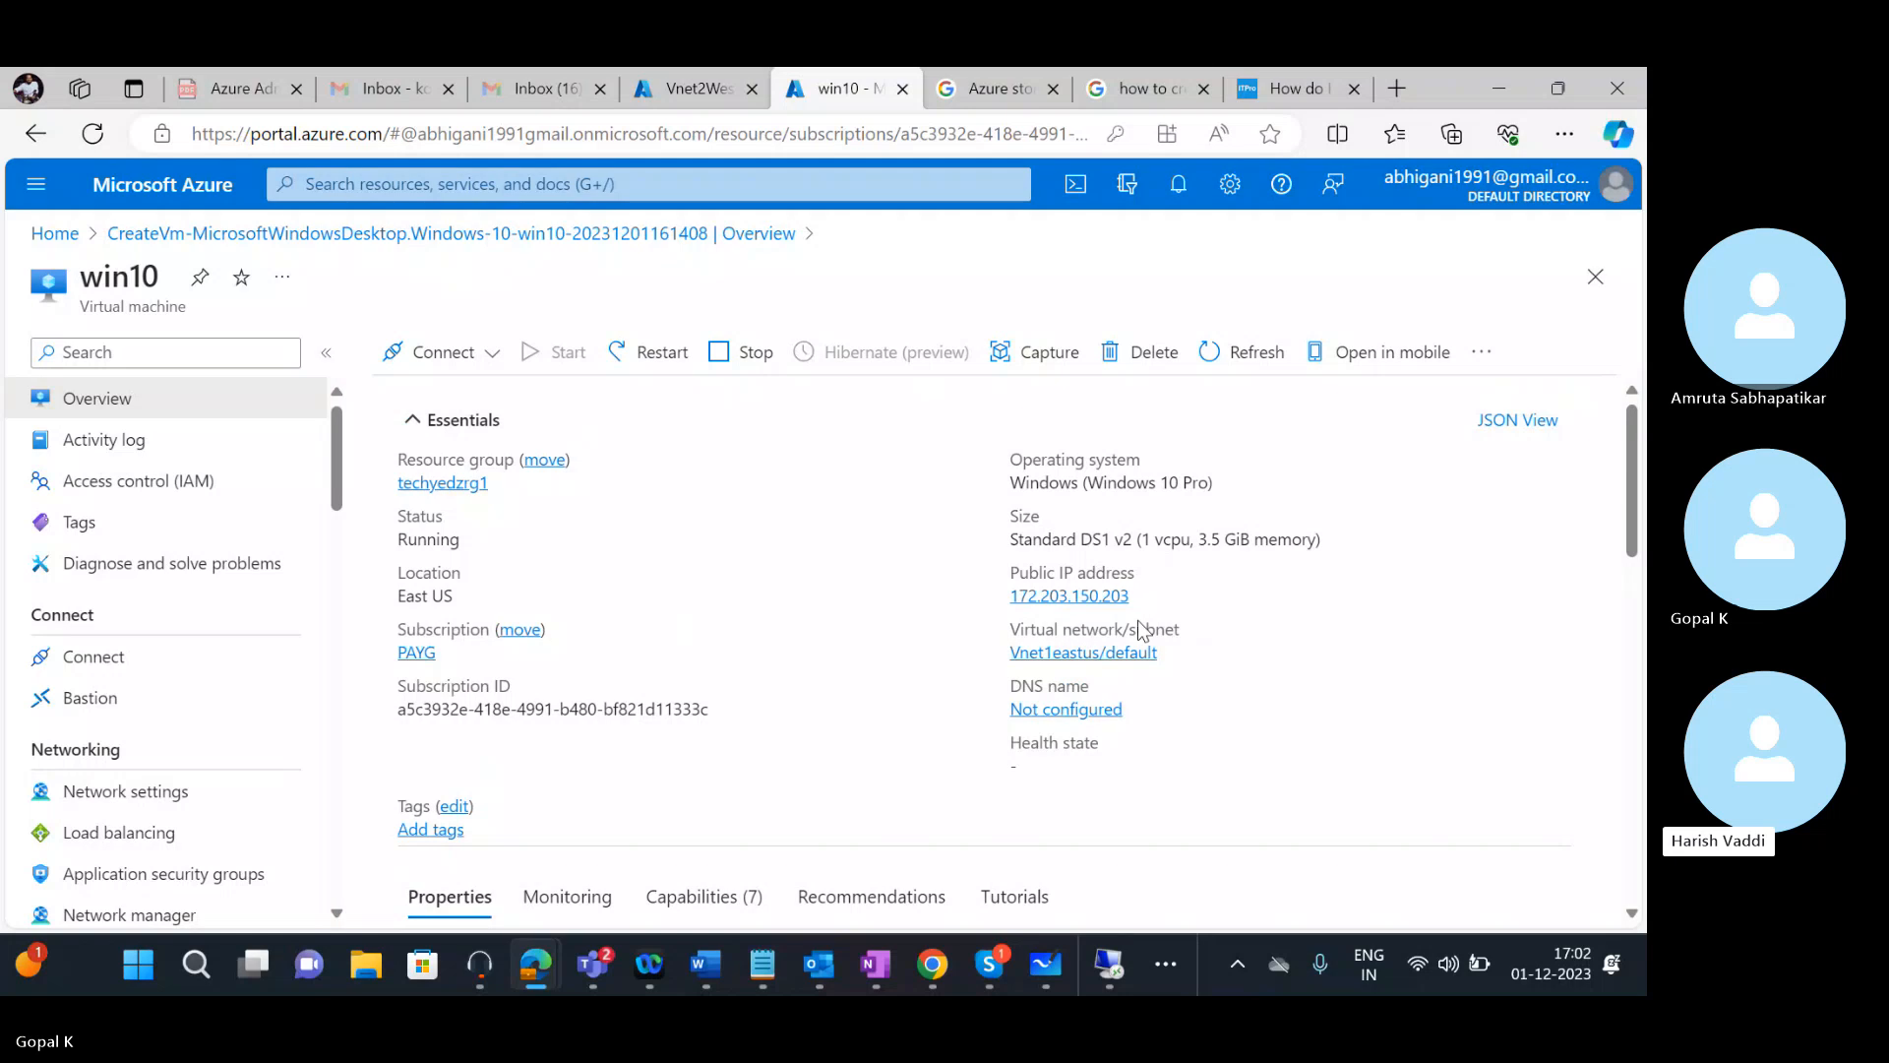
pyautogui.scroll(-10, 1615, 617)
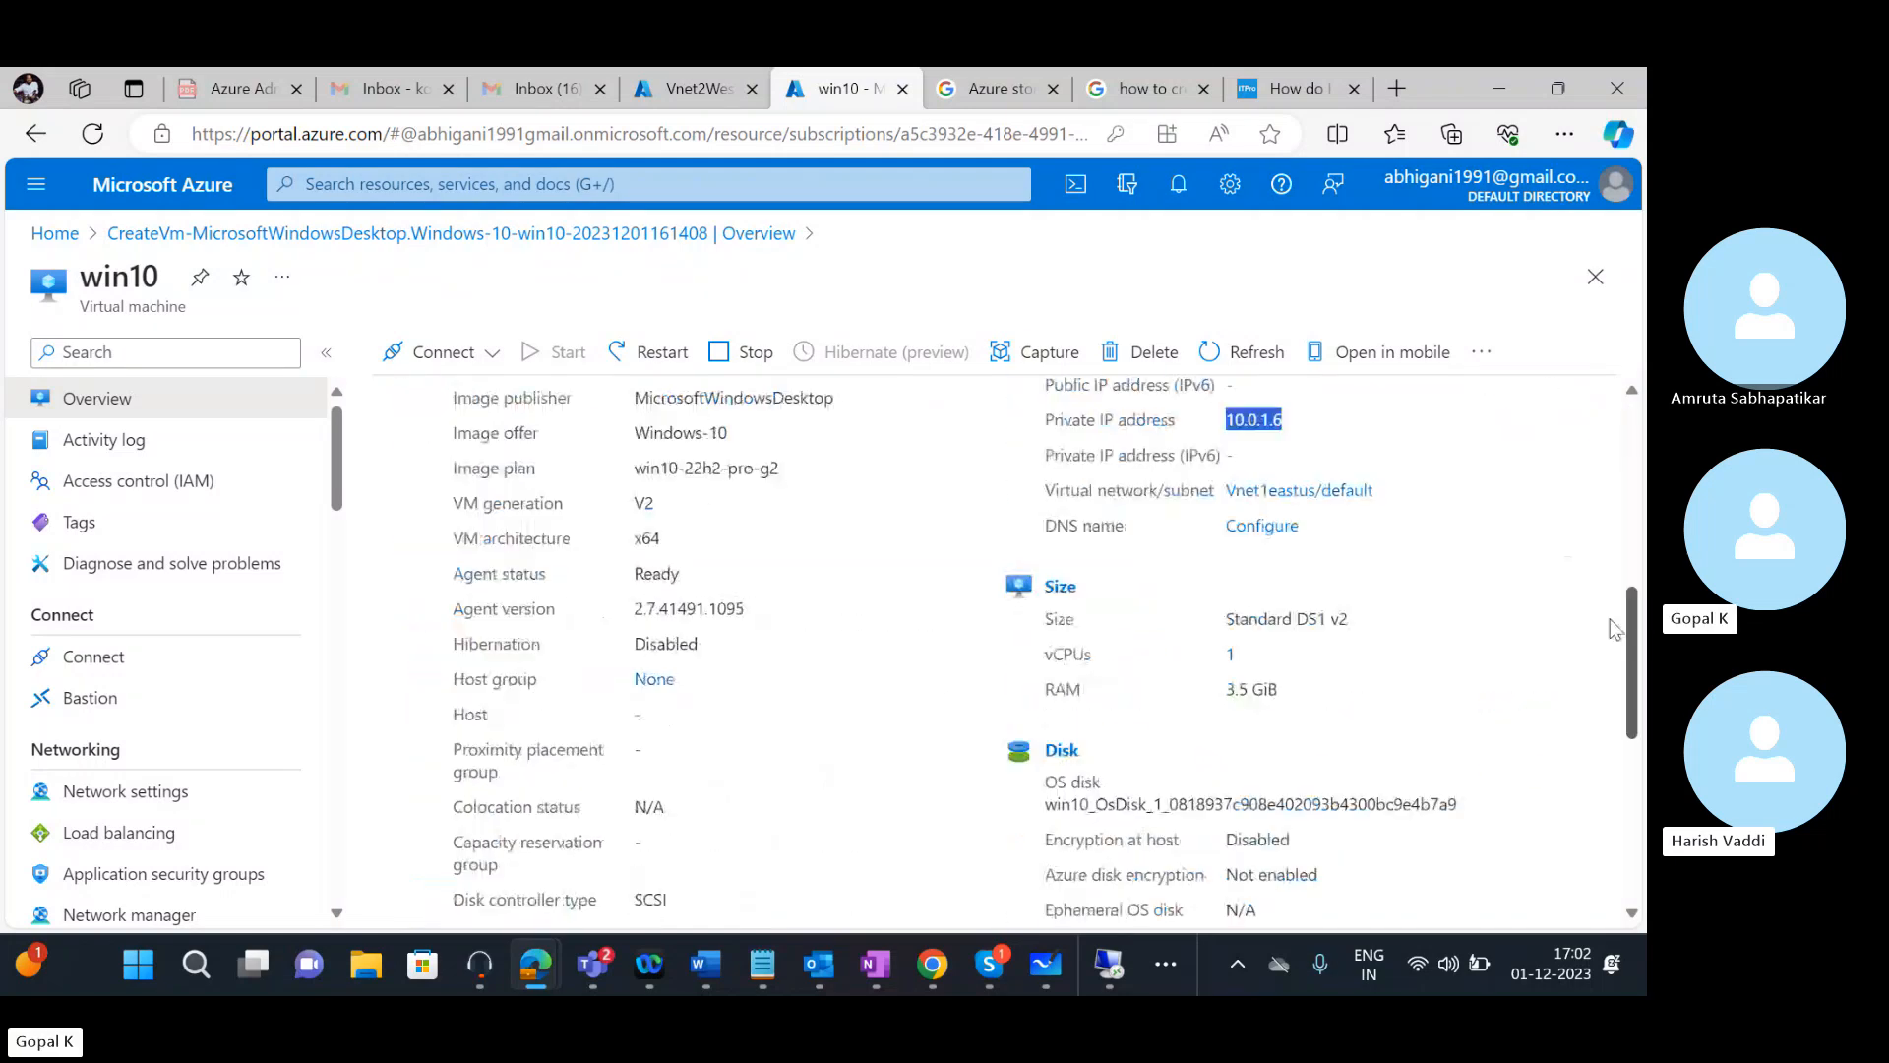
pyautogui.scroll(1, 1614, 617)
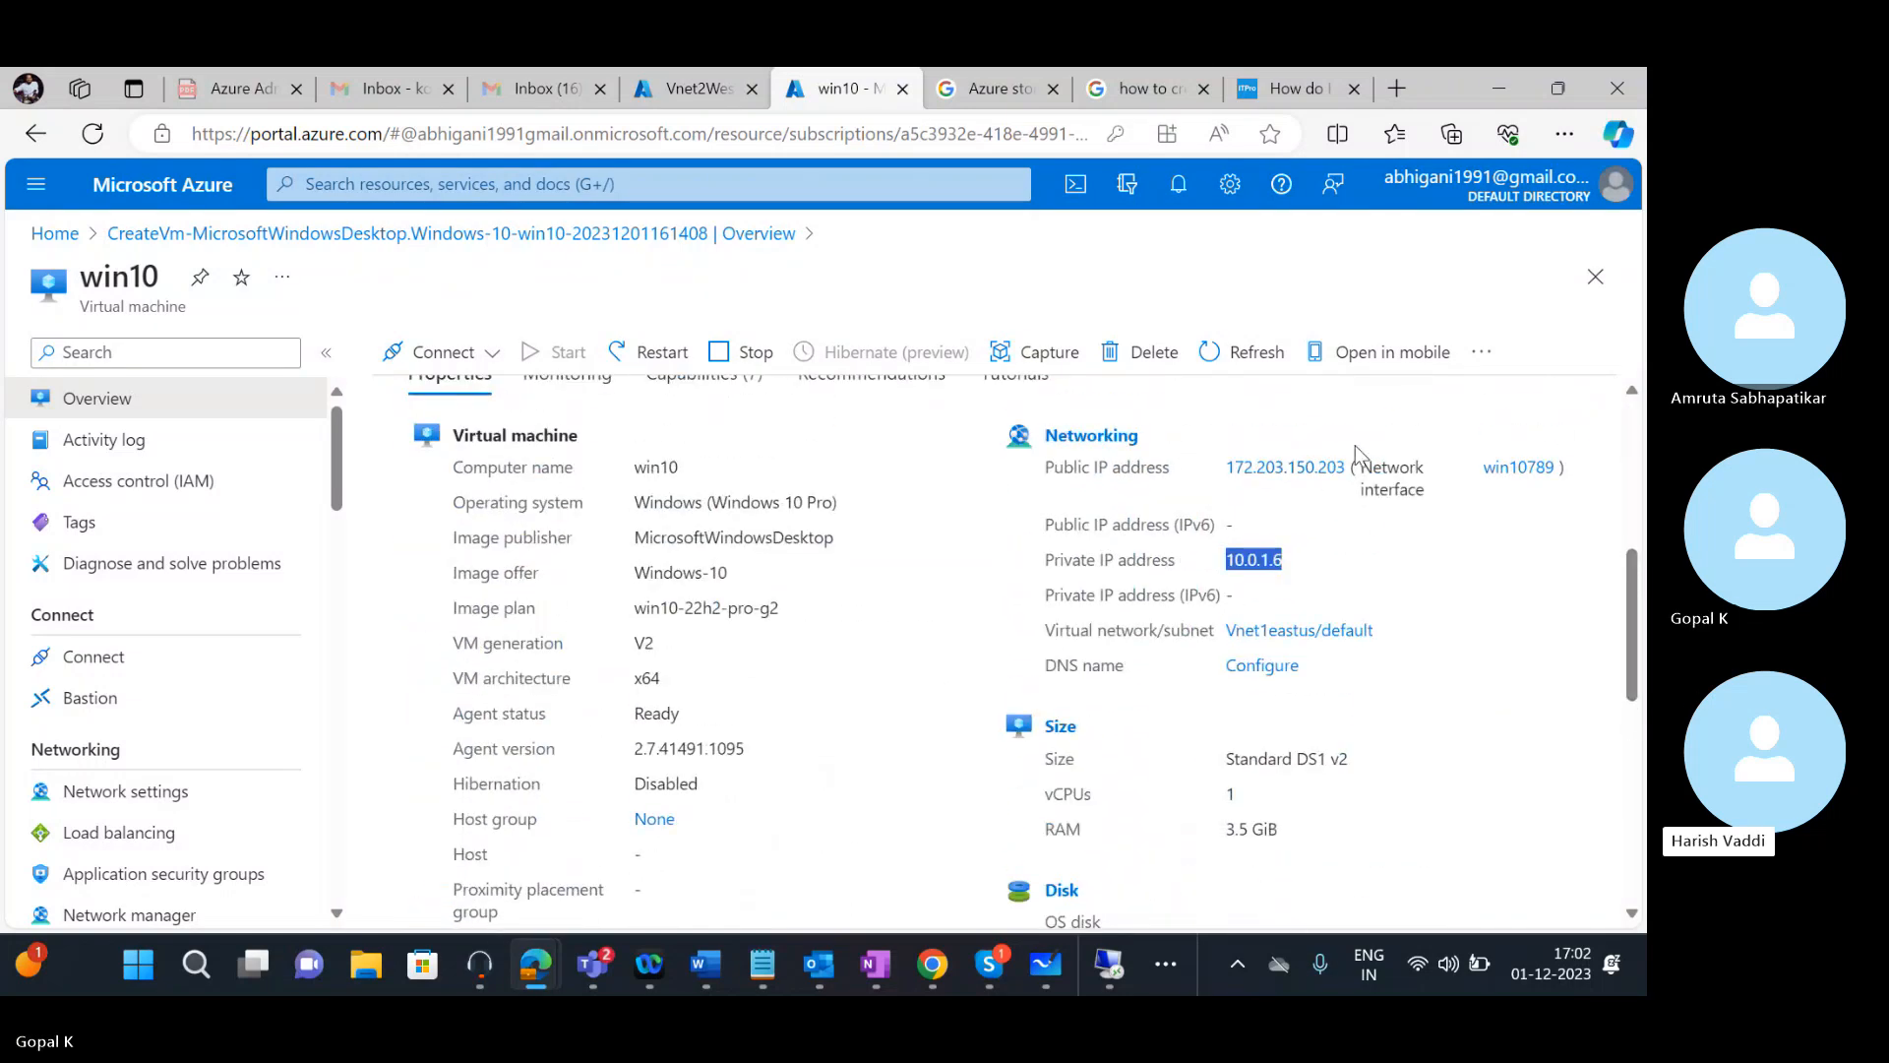
pyautogui.moveTo(1630, 588); pyautogui.dragTo(1622, 462)
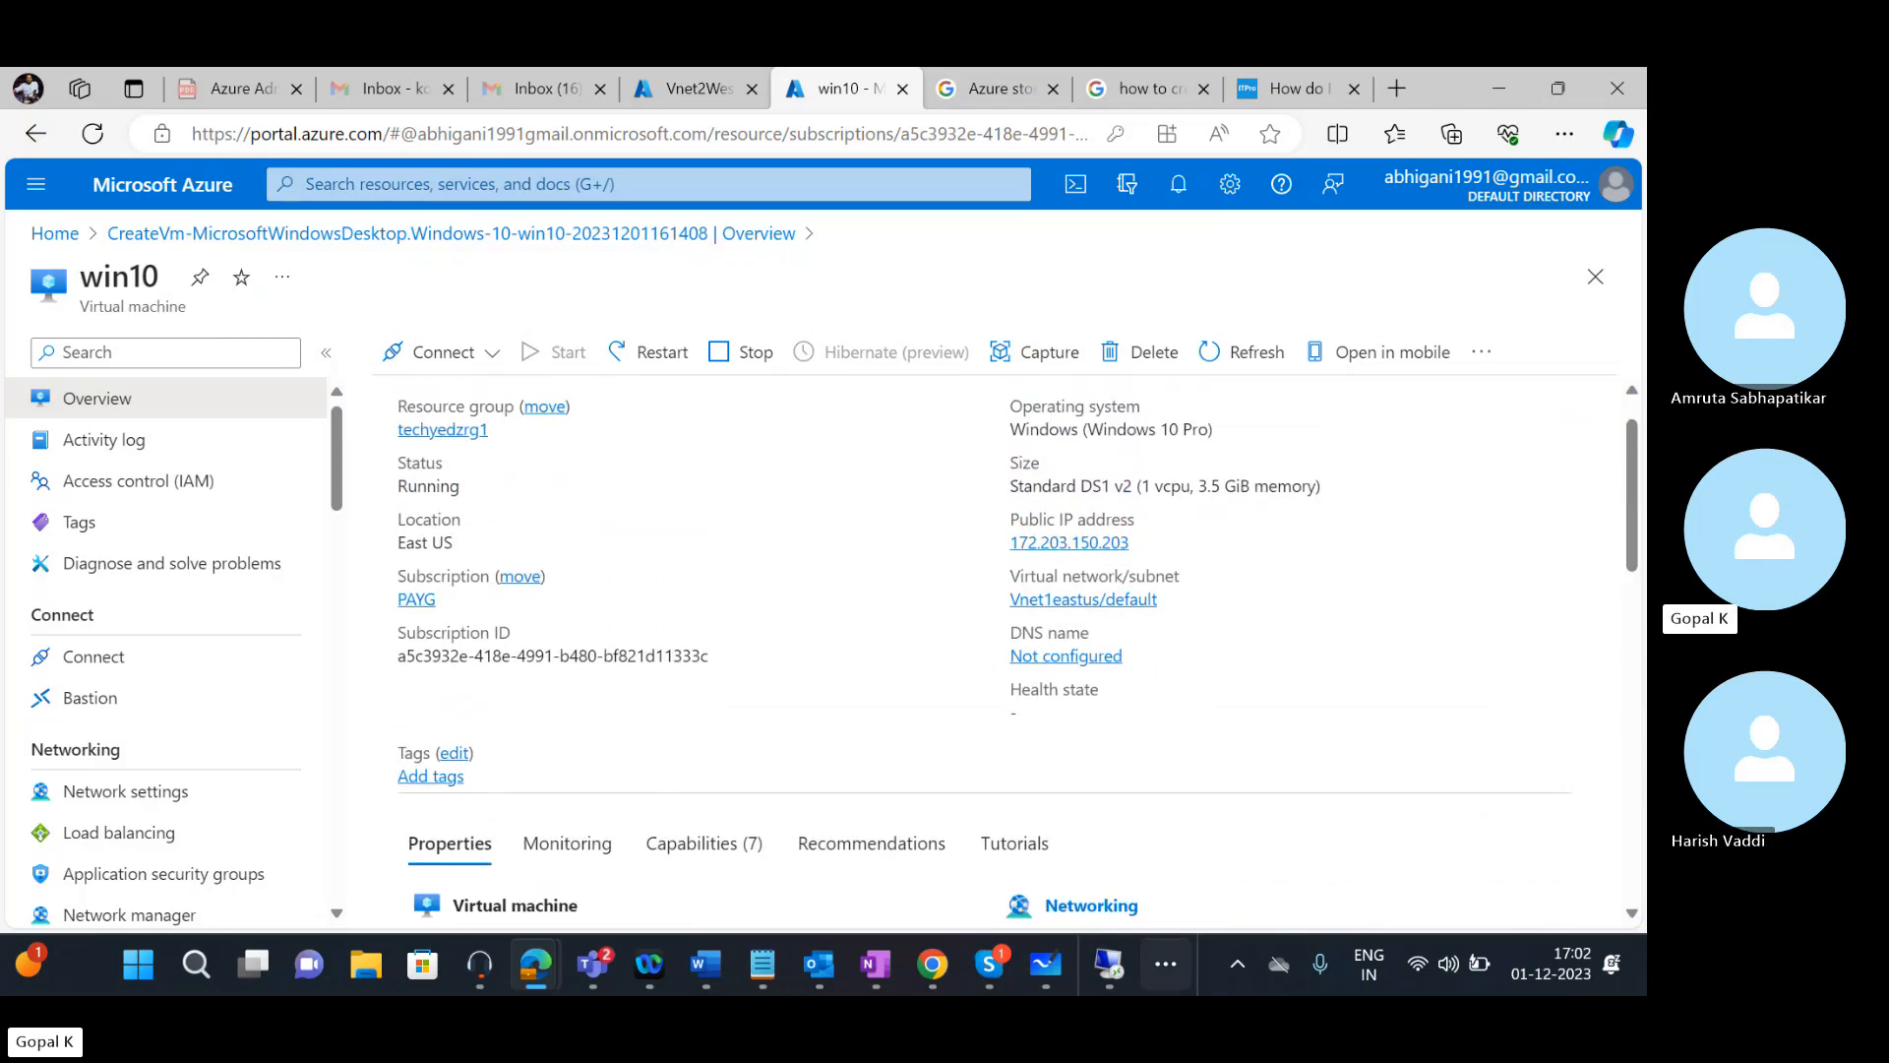
pyautogui.moveTo(967, 949)
pyautogui.click(994, 885)
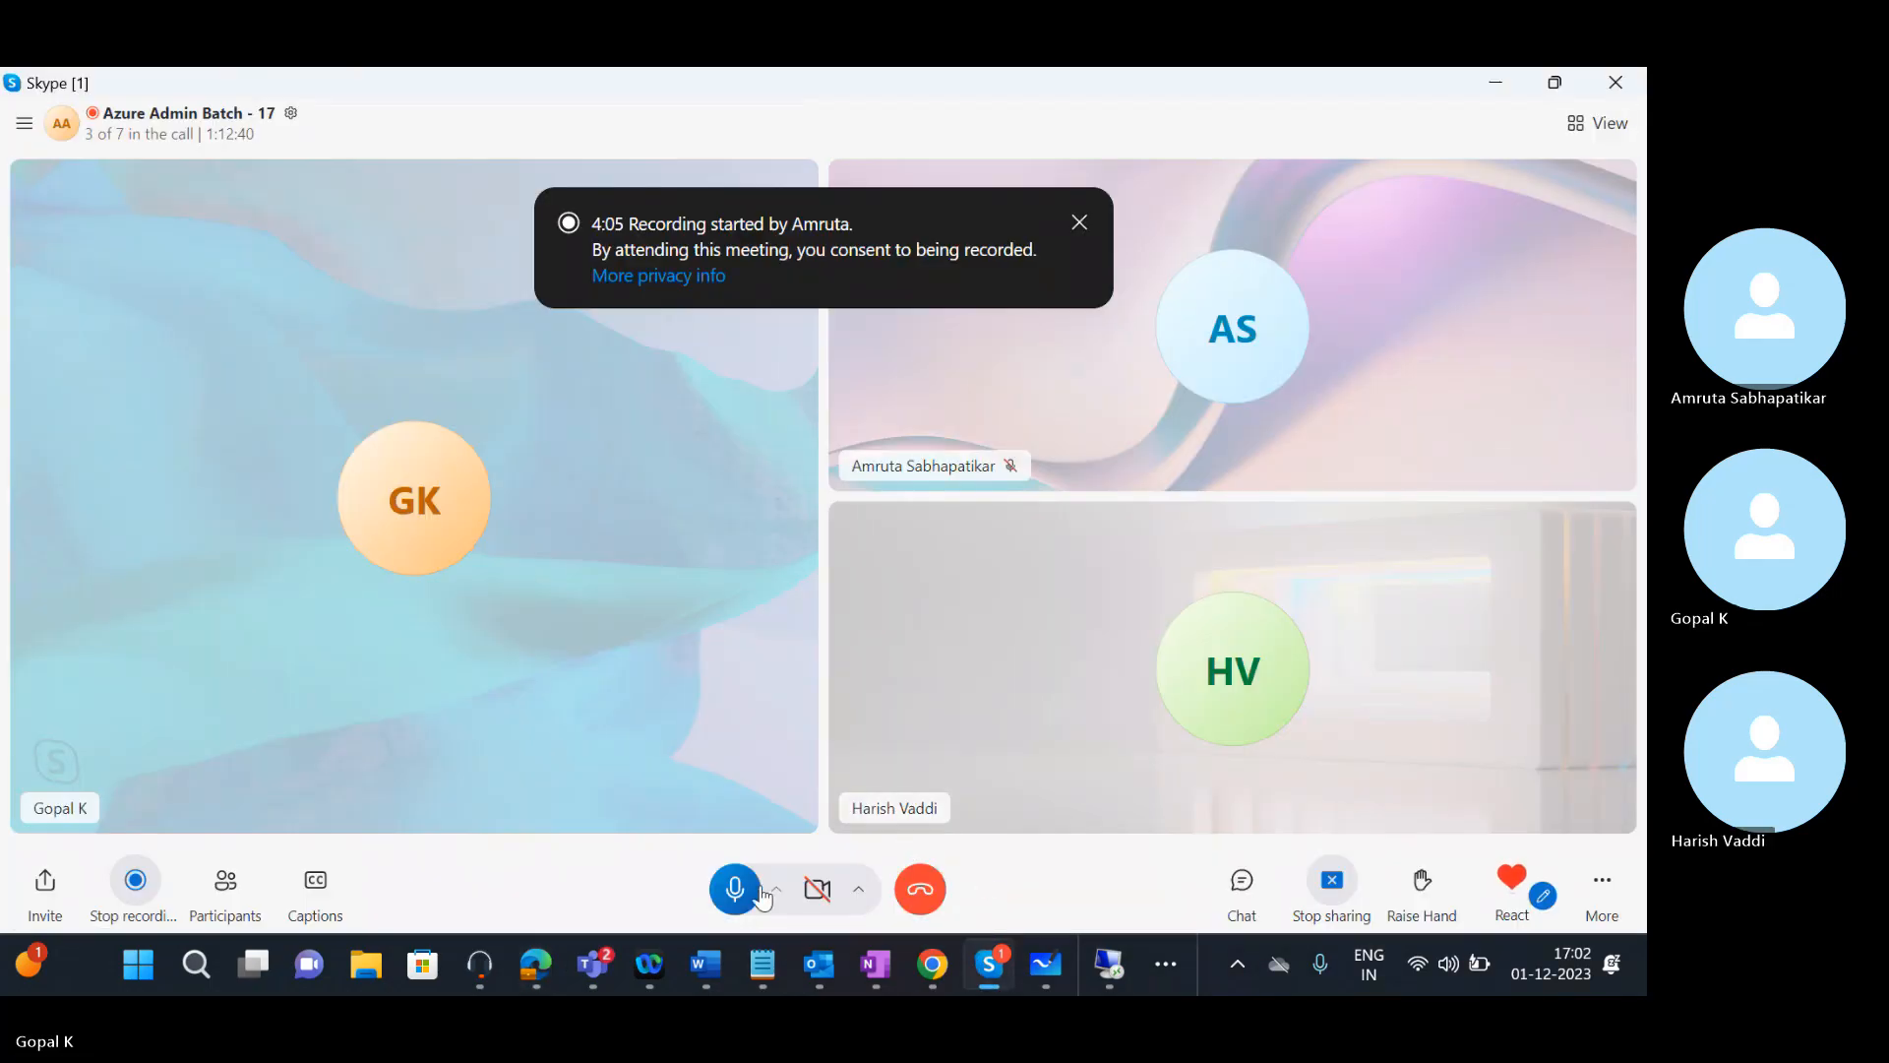
# Stop sharing the screen in Skype, minimize the call, and bring up the browser
pyautogui.click(1332, 886)
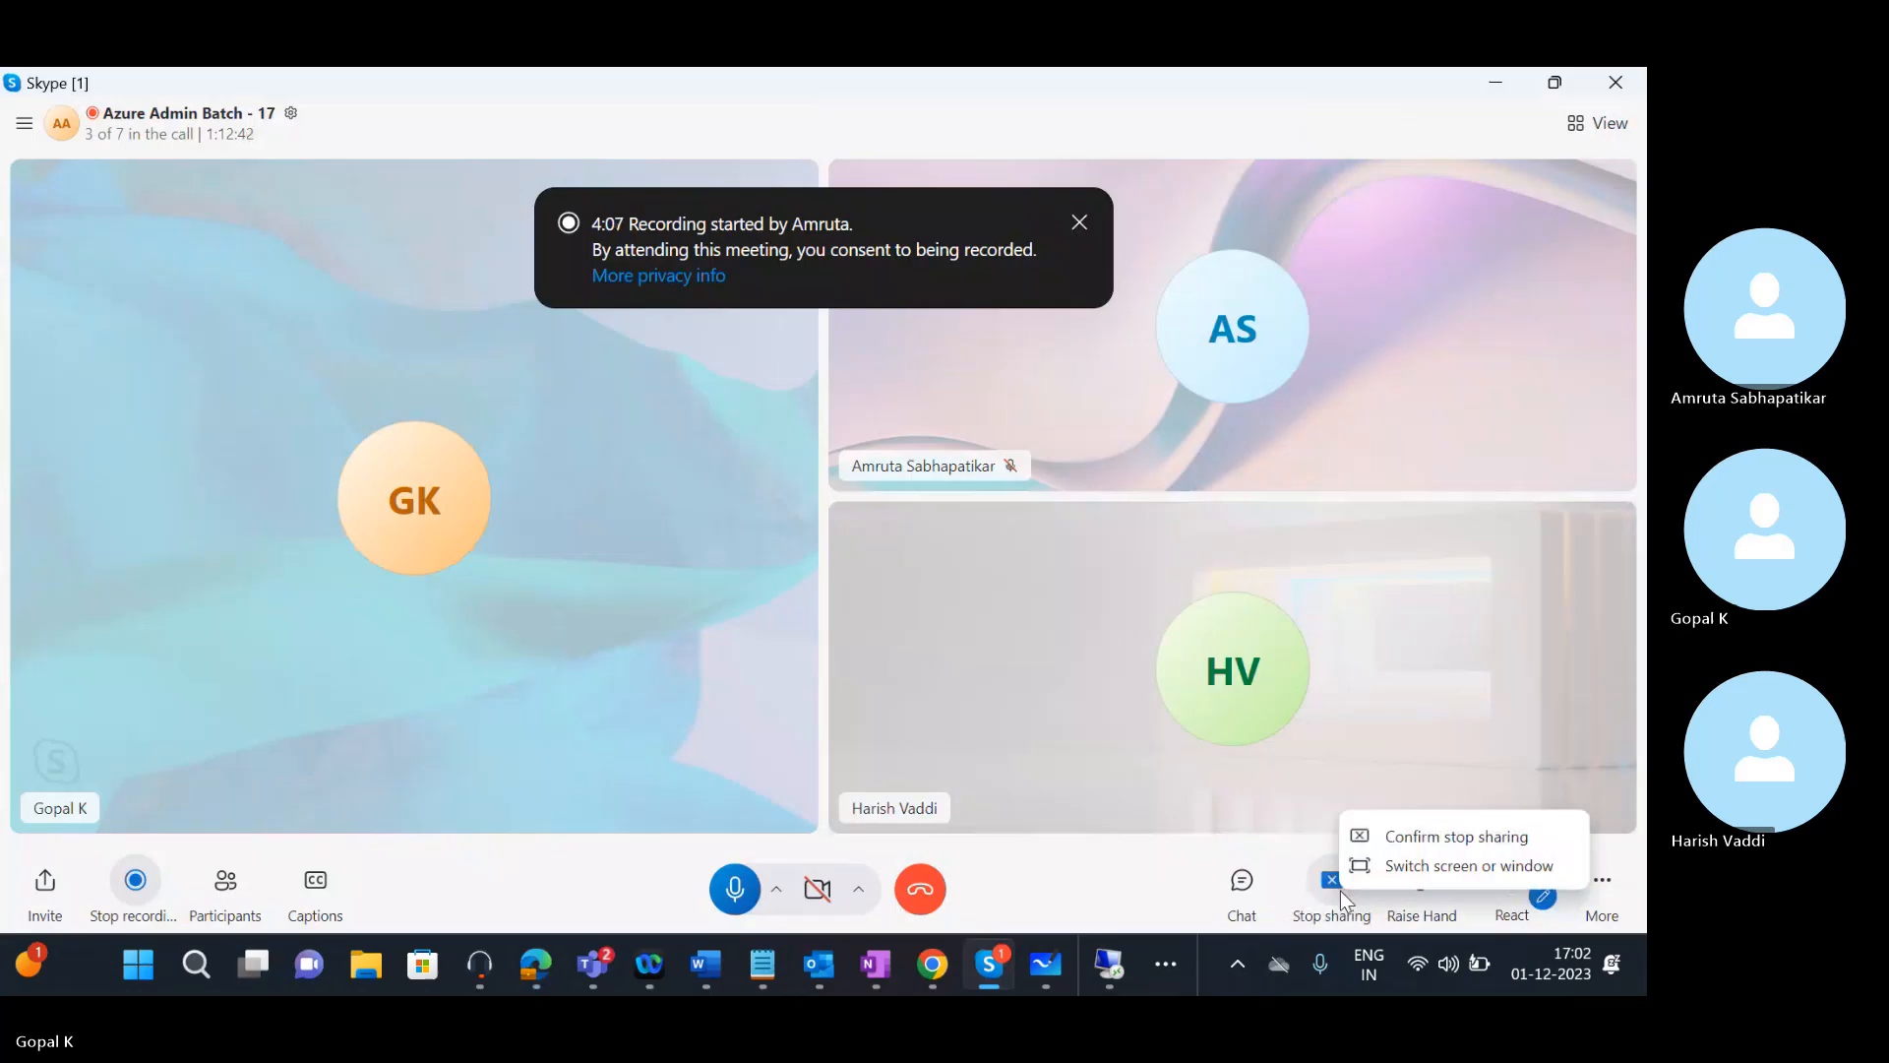
pyautogui.click(1413, 838)
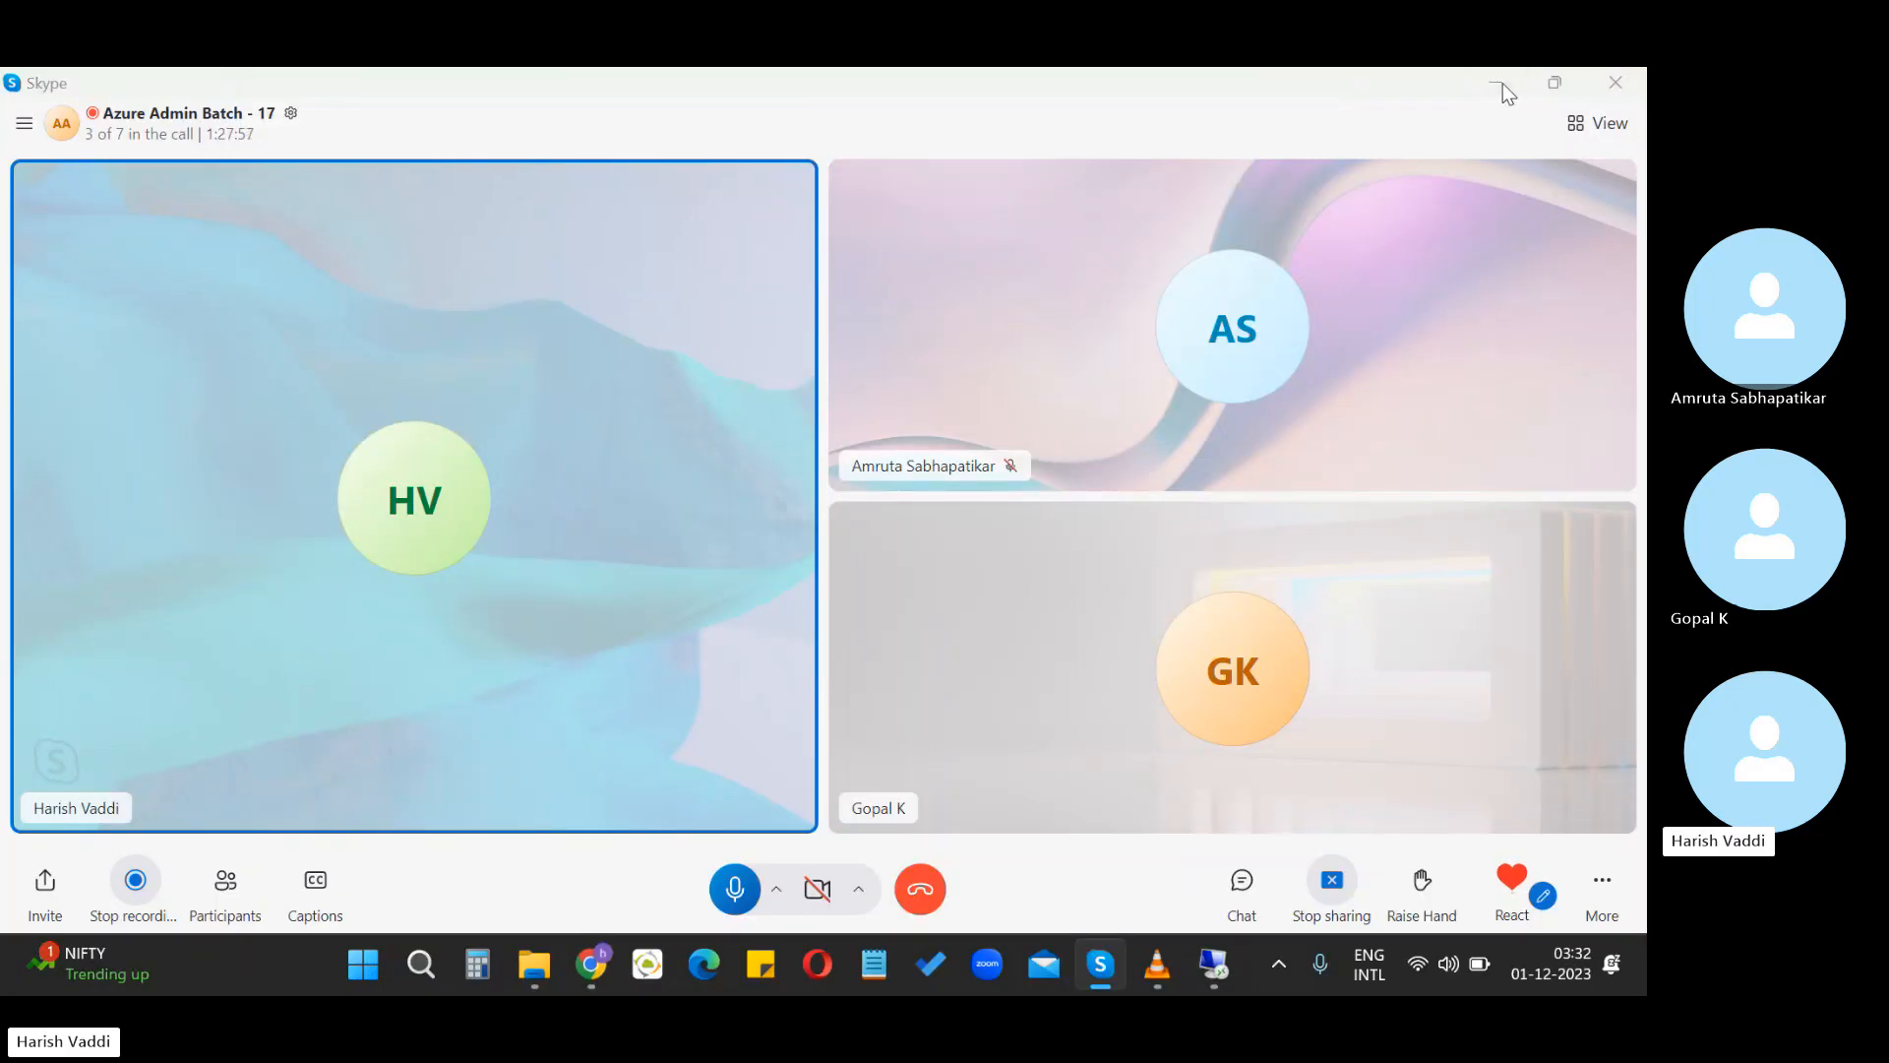
pyautogui.click(1503, 82)
pyautogui.click(575, 973)
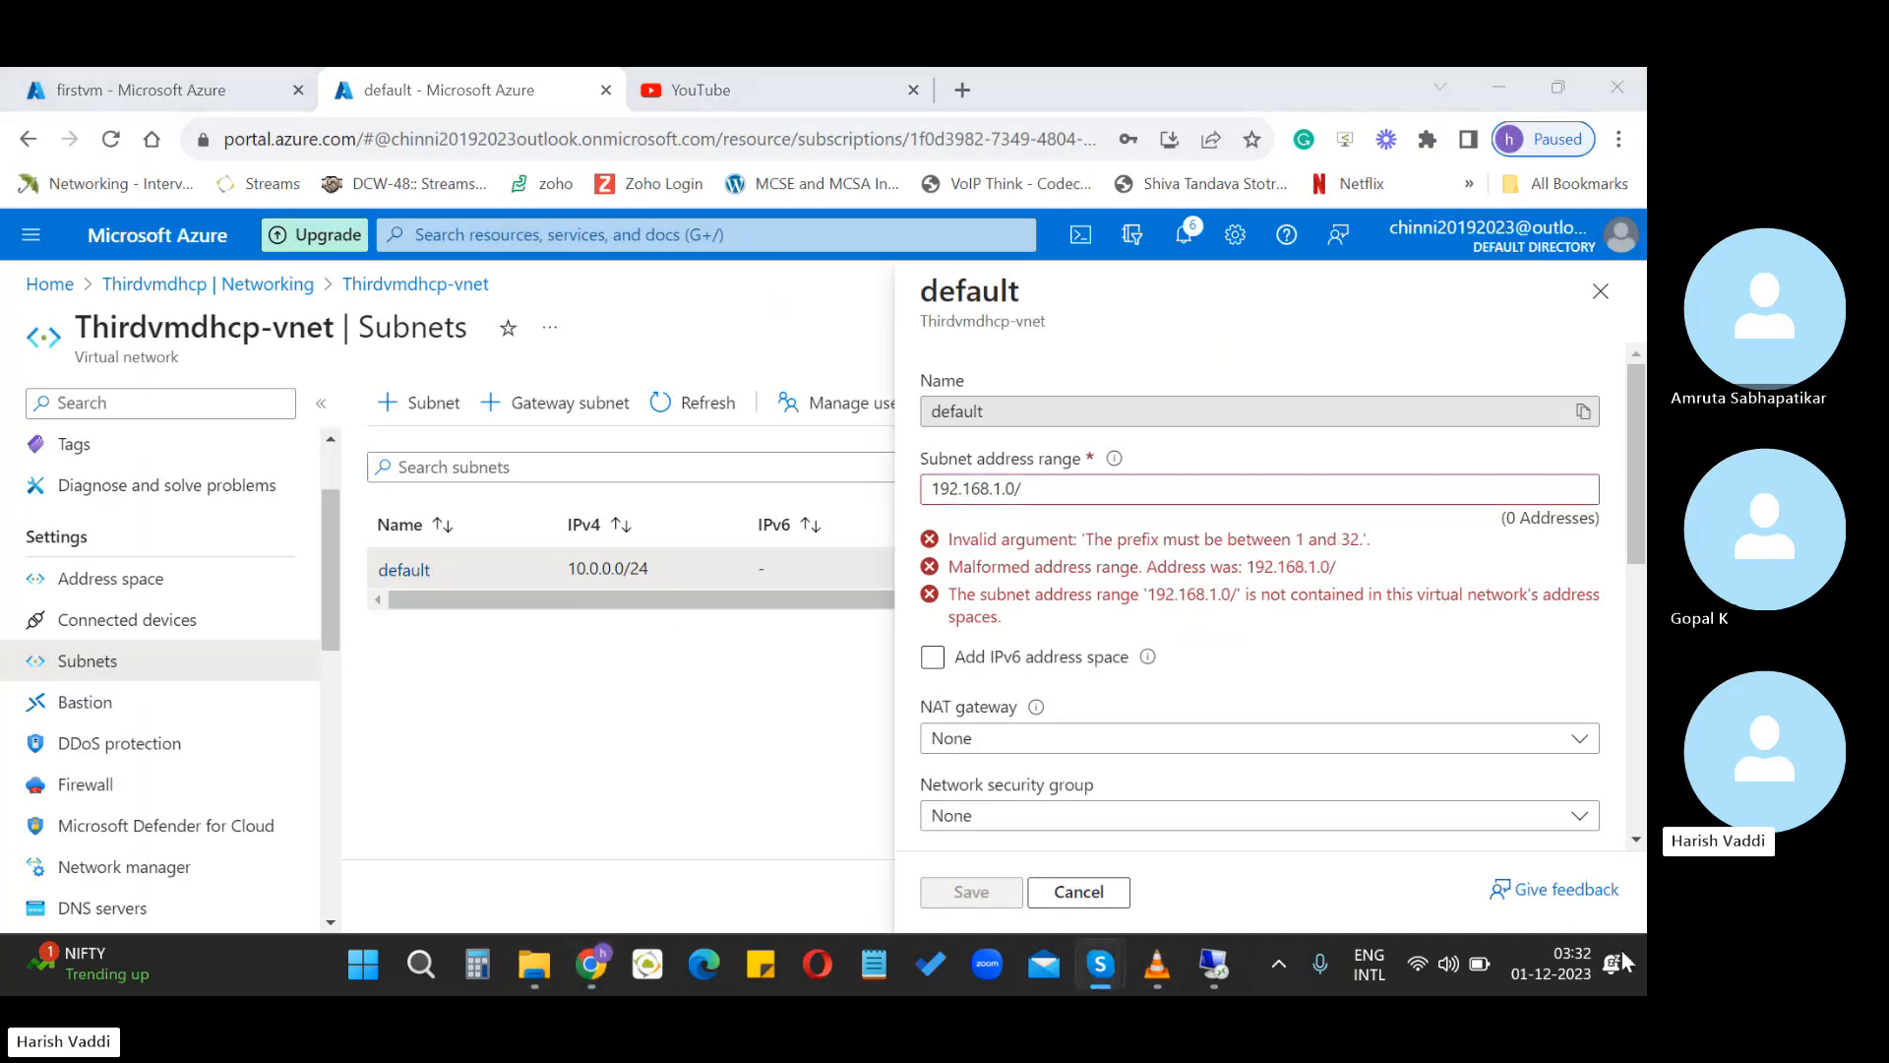
# Discard the default subnet edits, then go from Thirdvmdhcp-vnet's overview to the Azure Home page
pyautogui.click(1086, 892)
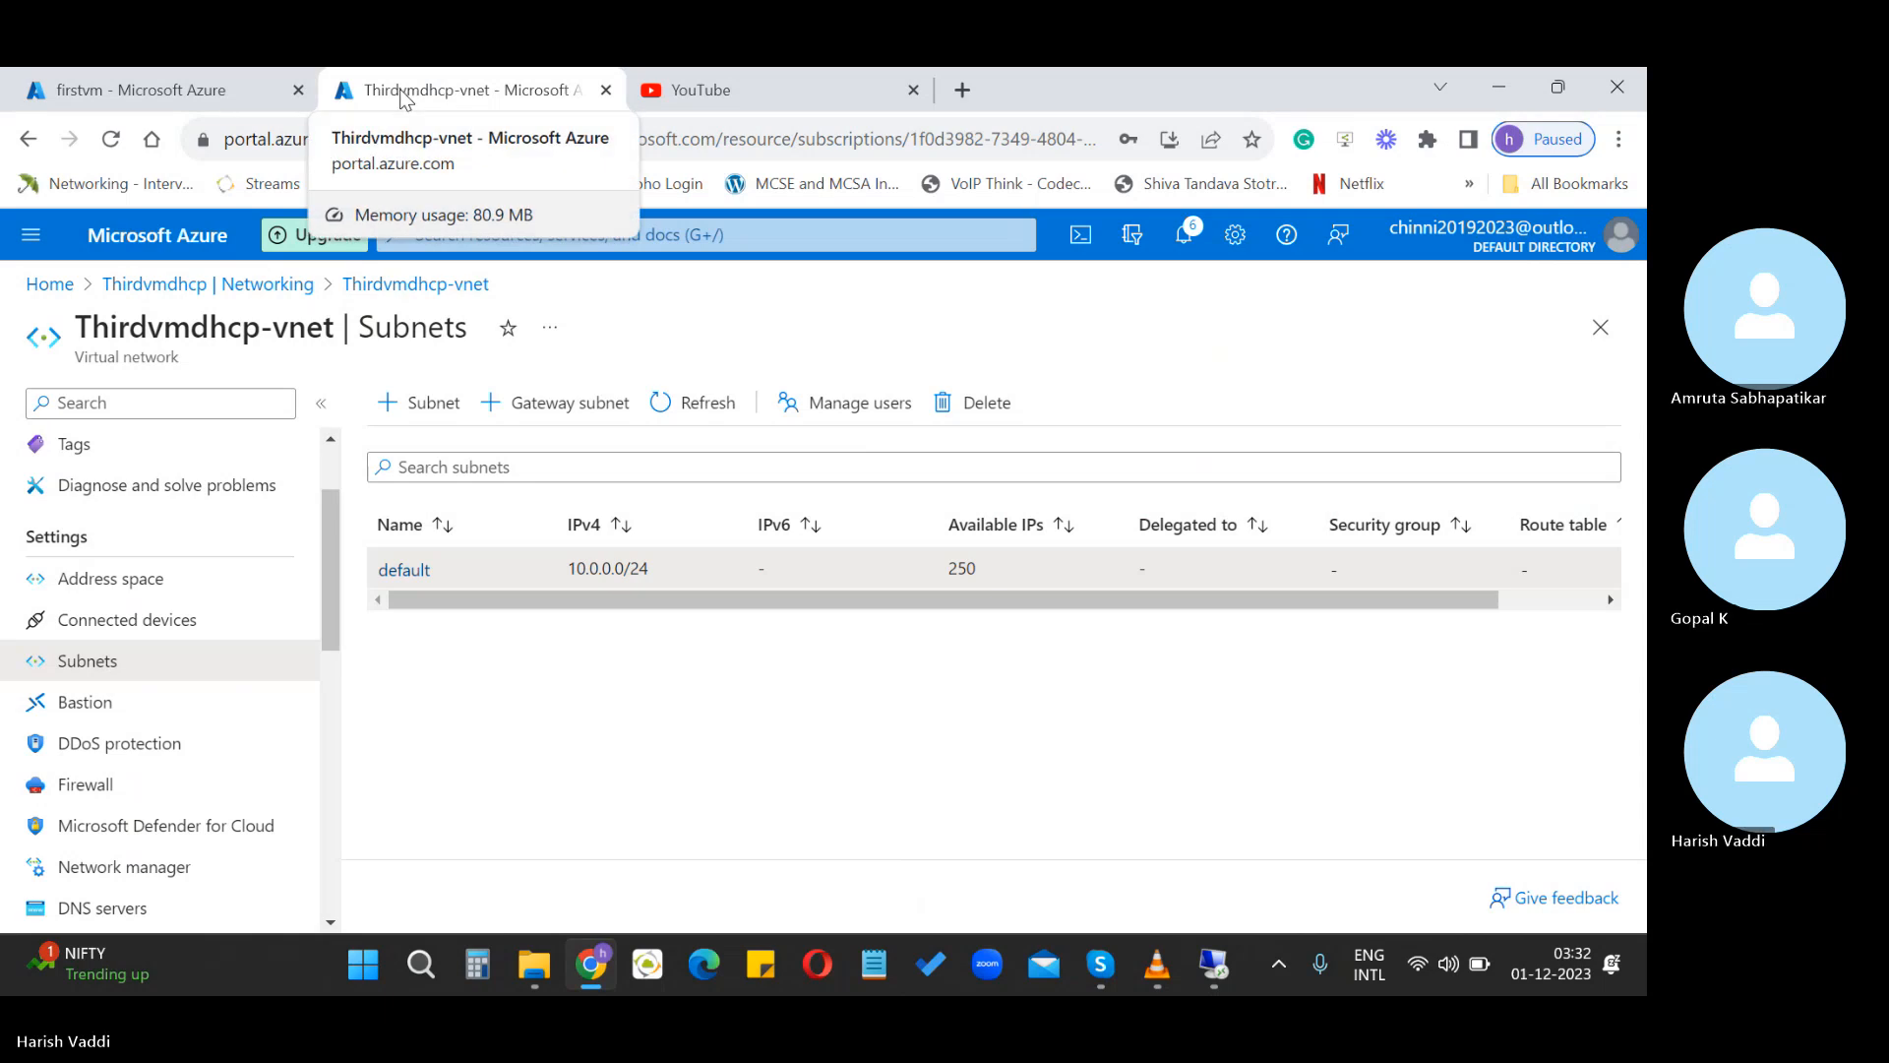
pyautogui.scroll(2, 130, 505)
pyautogui.click(87, 455)
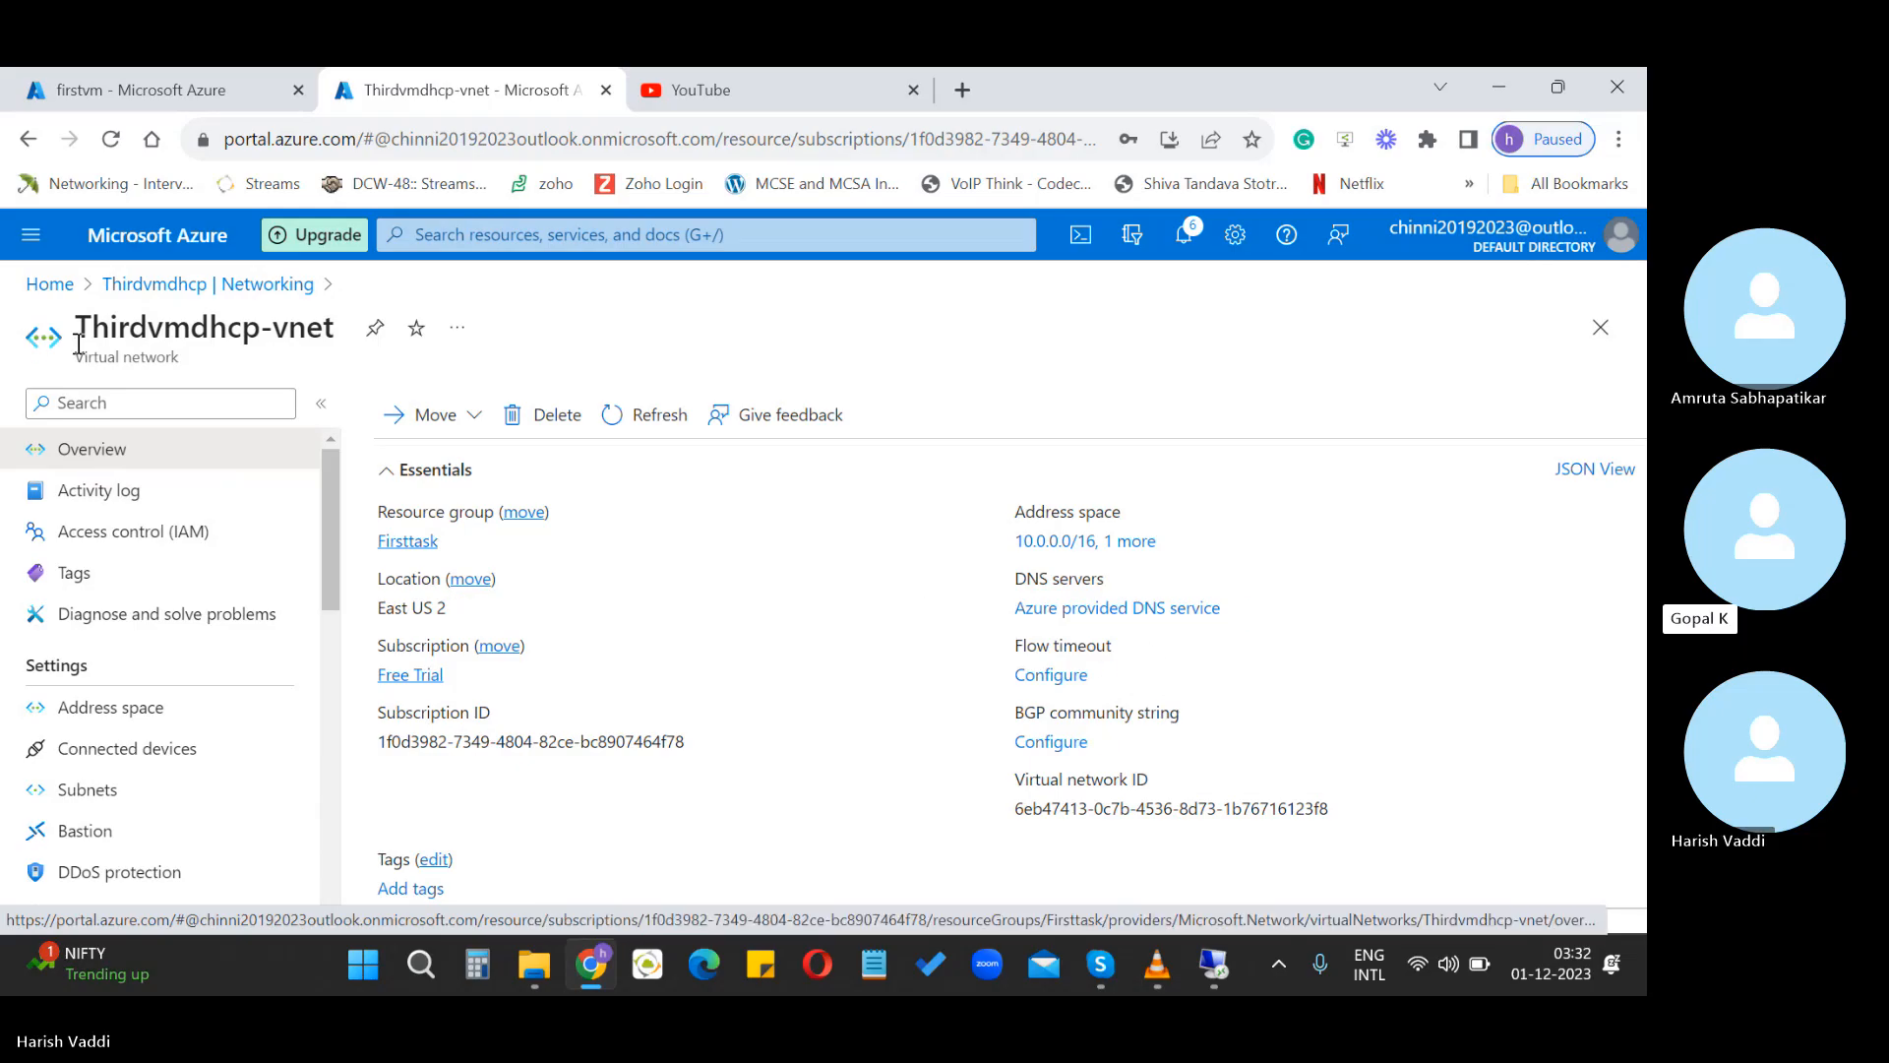
pyautogui.click(49, 283)
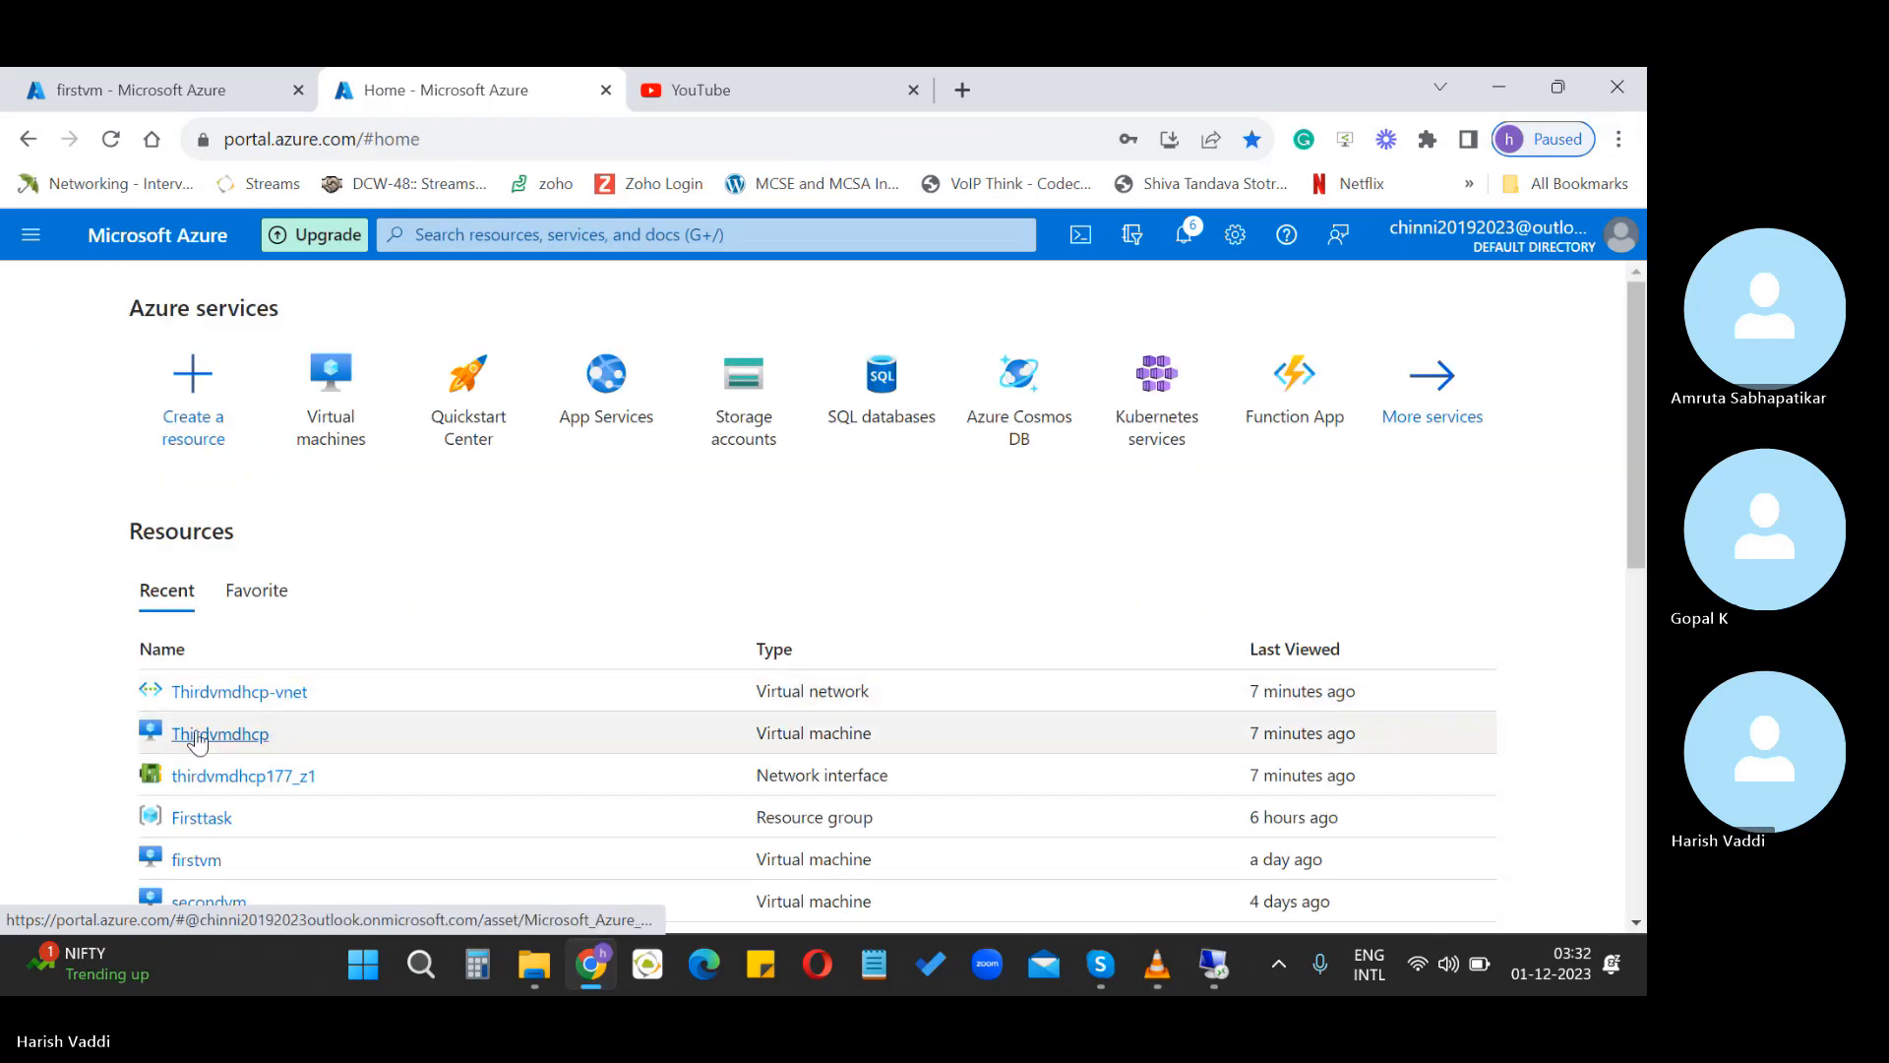
# Open Thirdvmdhcp's overview and compare its private IP 10.0.0.5 with firstvm's 10.0.0.4
pyautogui.click(197, 738)
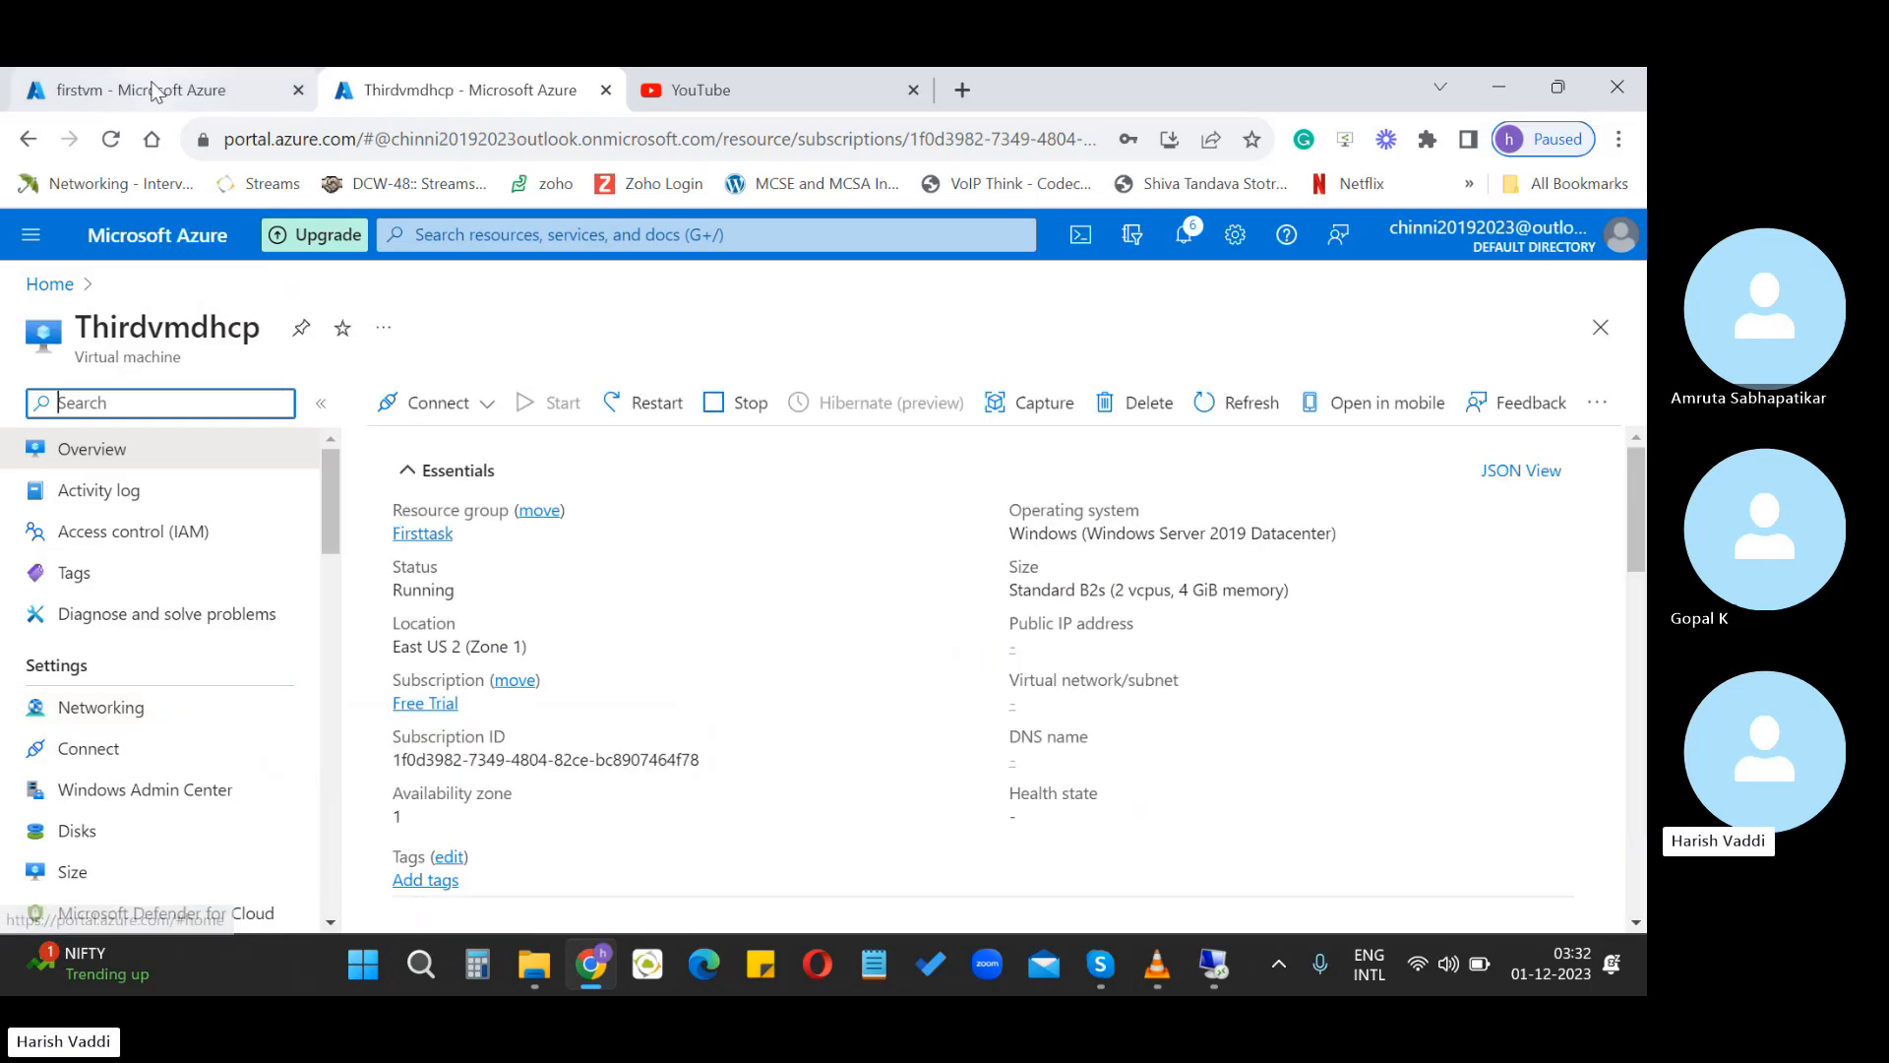
pyautogui.scroll(-3, 1151, 658)
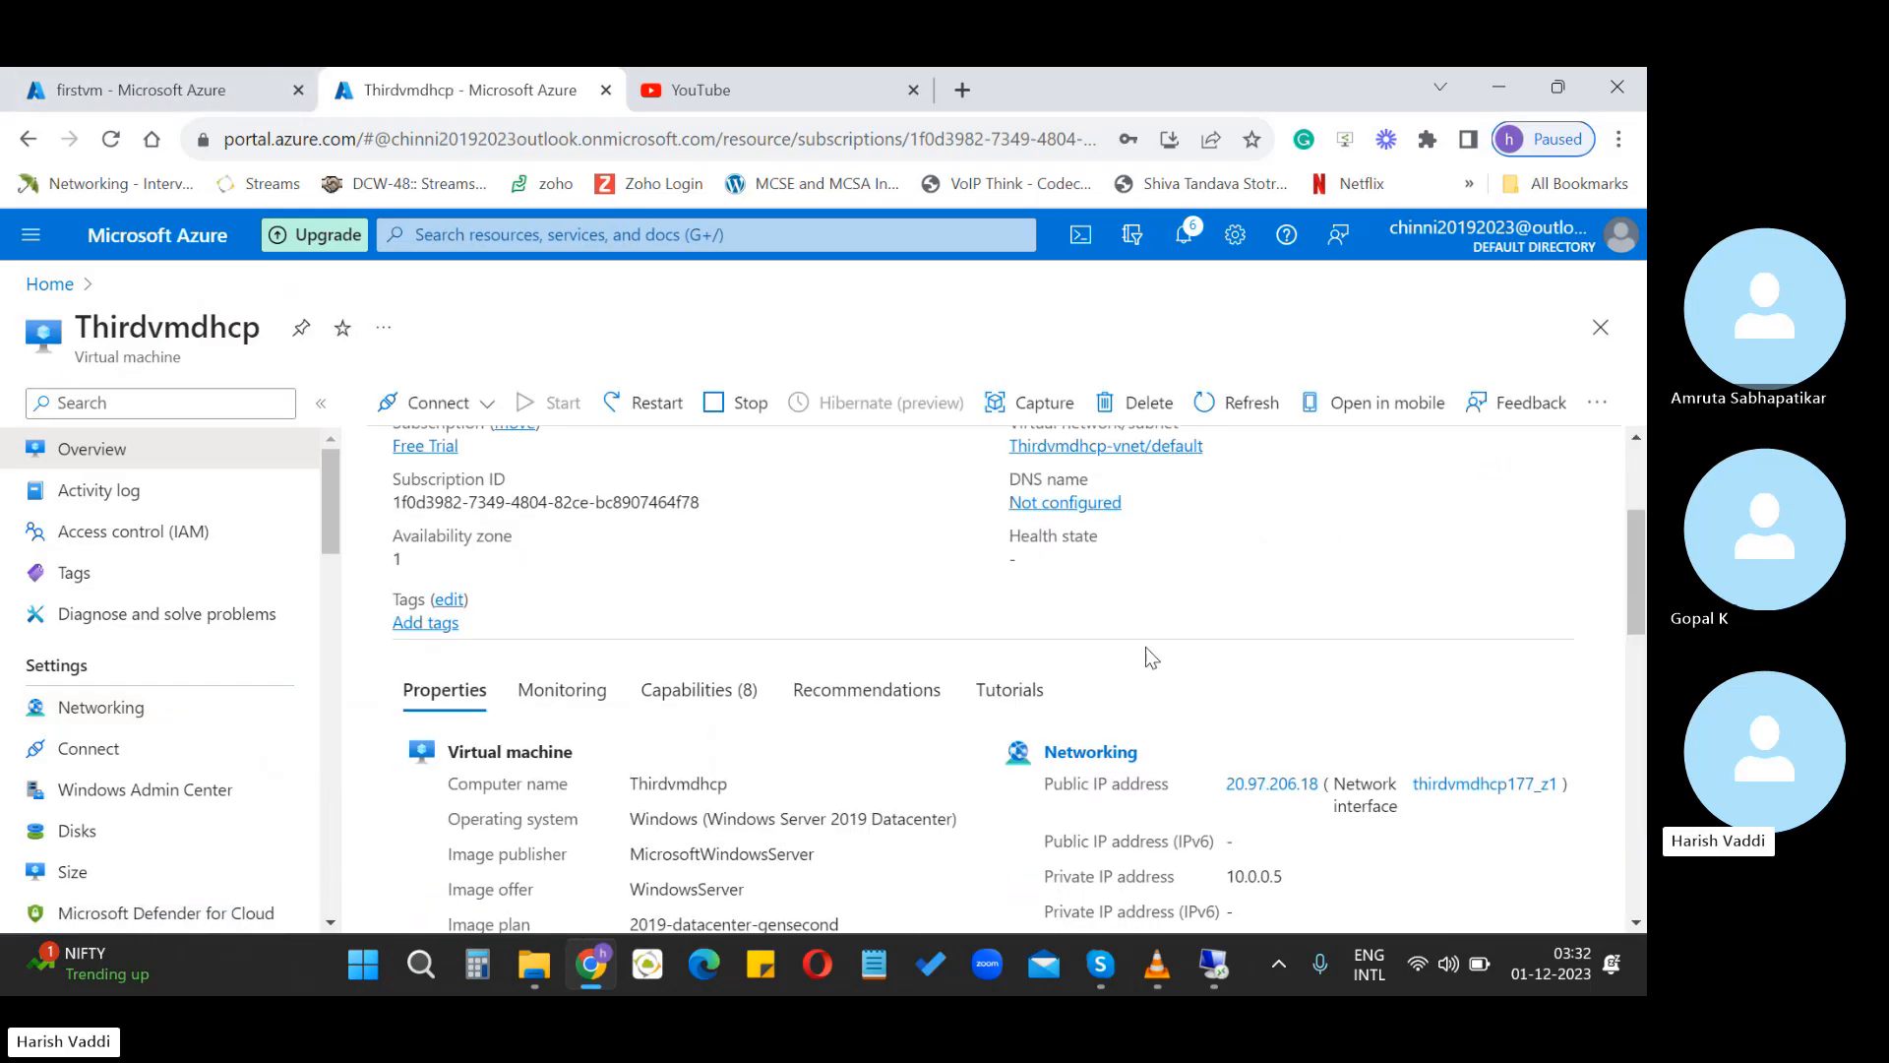
pyautogui.scroll(-2, 1276, 765)
pyautogui.moveTo(1227, 751); pyautogui.dragTo(1293, 755)
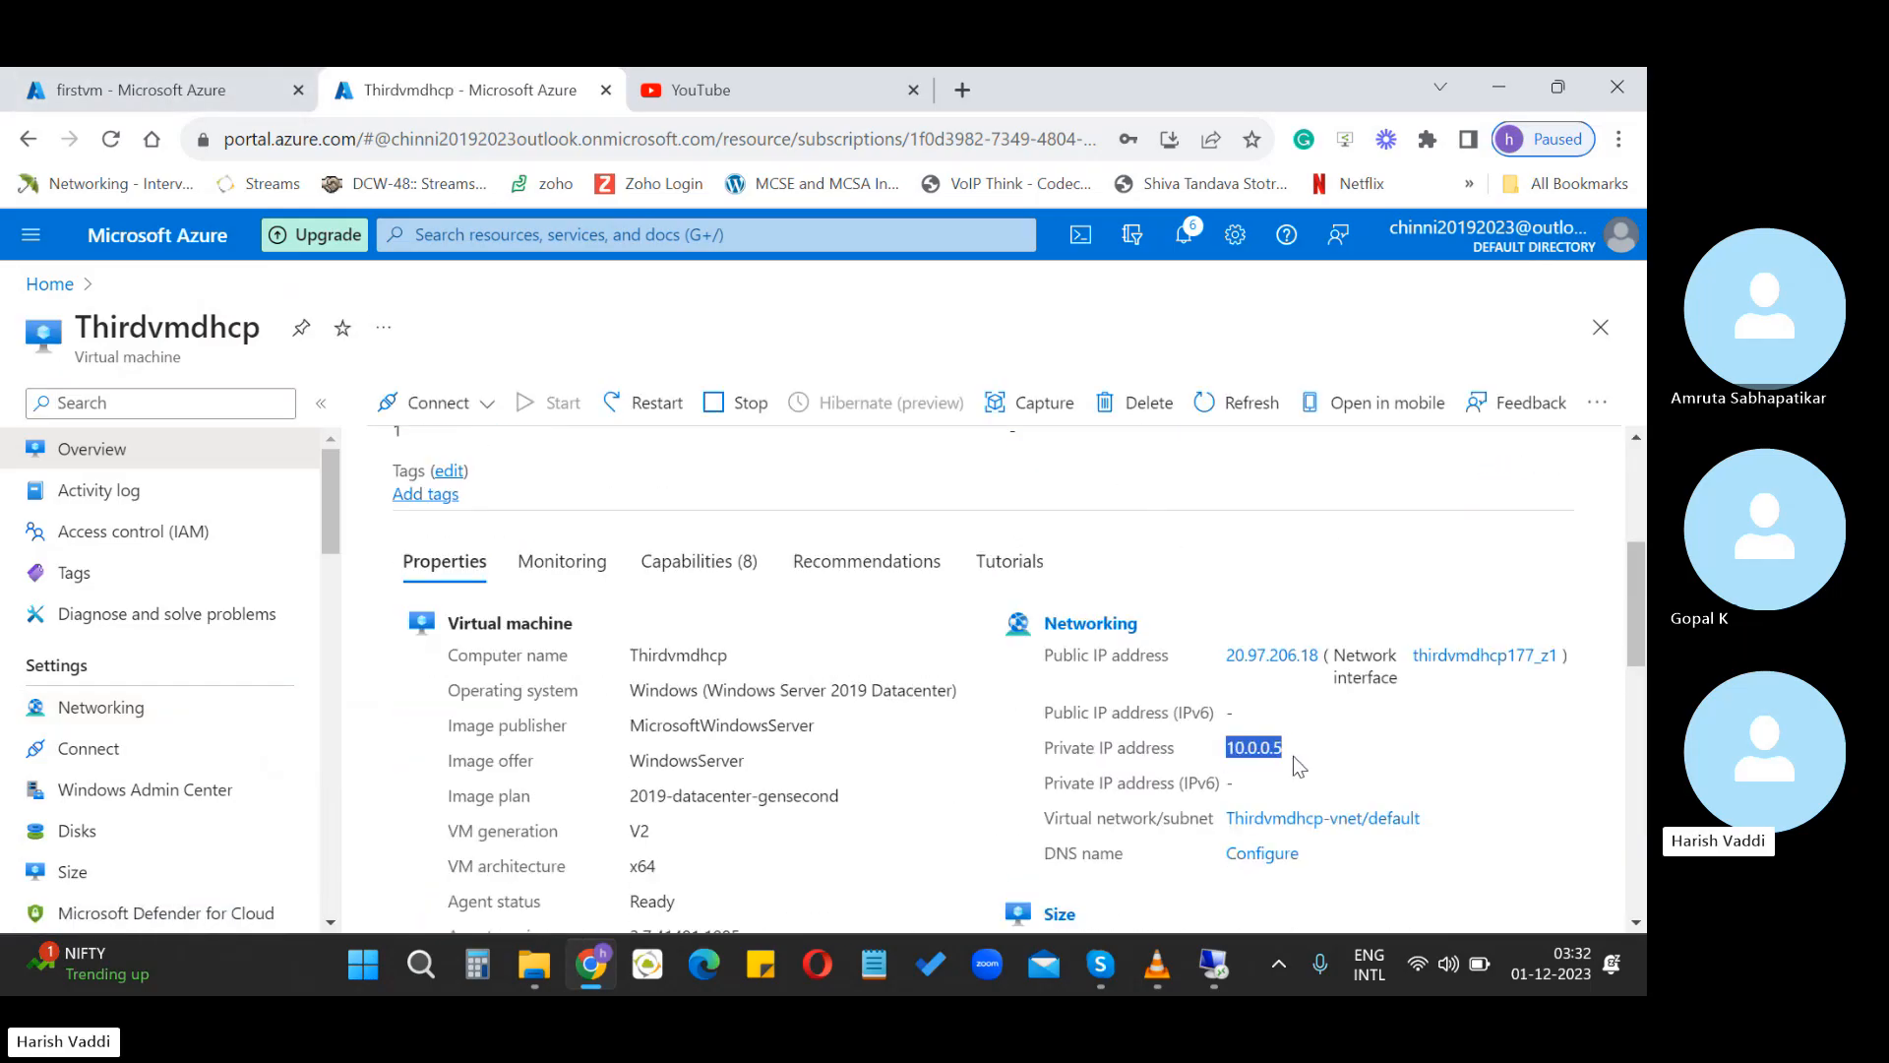
pyautogui.hotkey('ctrl', 'shift', 'Tab')
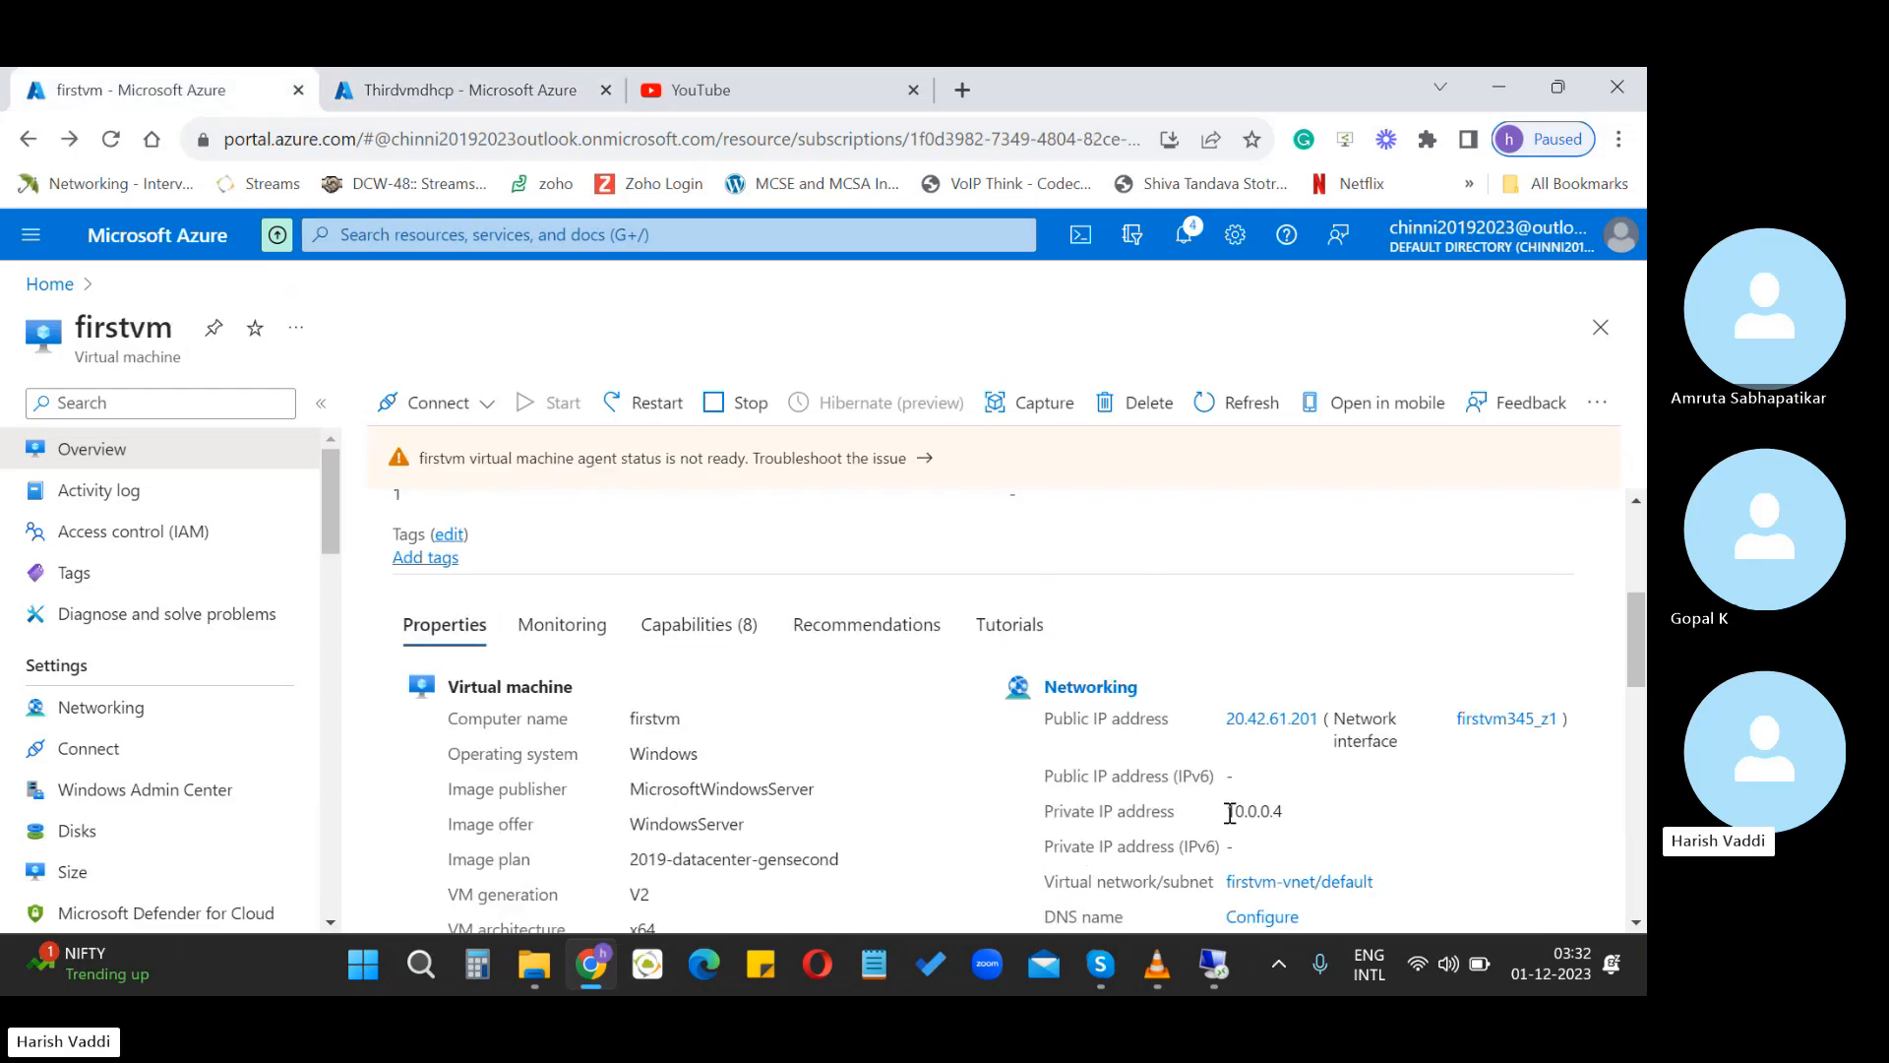
pyautogui.moveTo(1229, 813); pyautogui.dragTo(1303, 830)
pyautogui.click(366, 87)
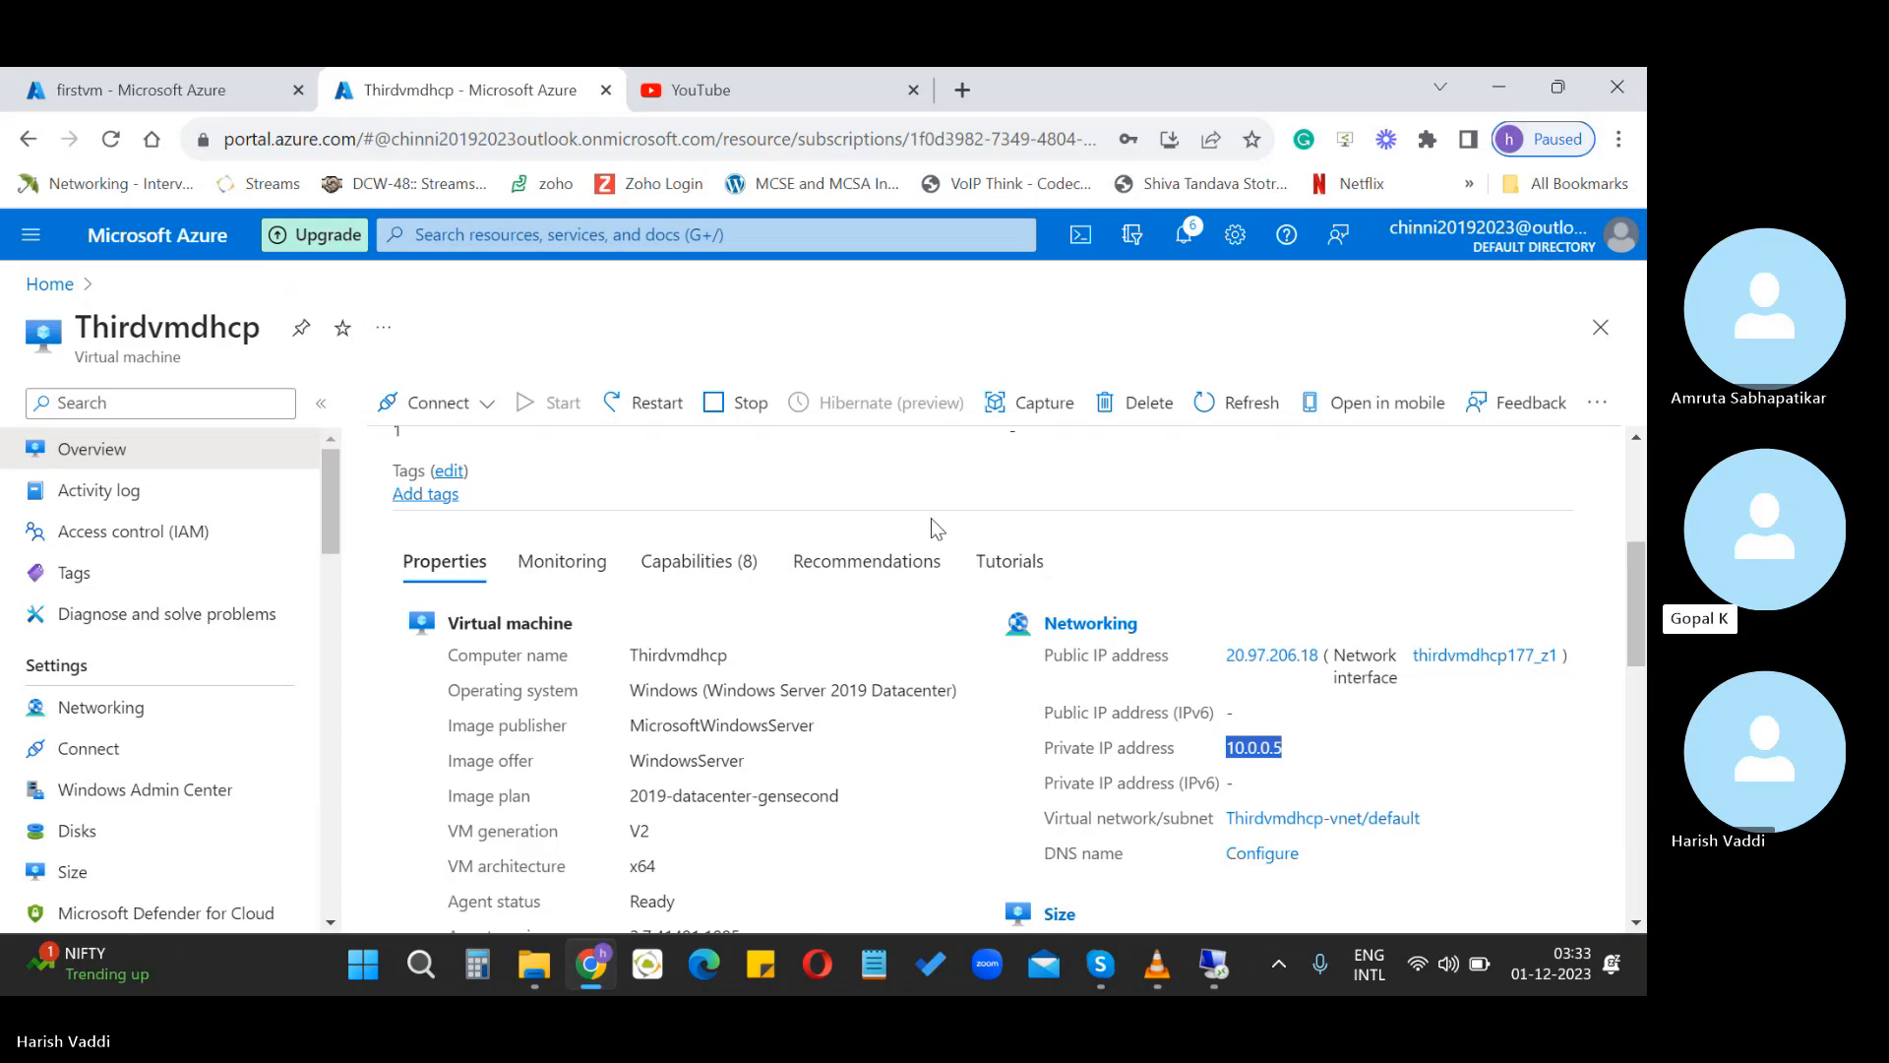
# Highlight the VM name Thirdvmdhcp and its private IP 10.0.0.5 on the overview
pyautogui.click(1308, 756)
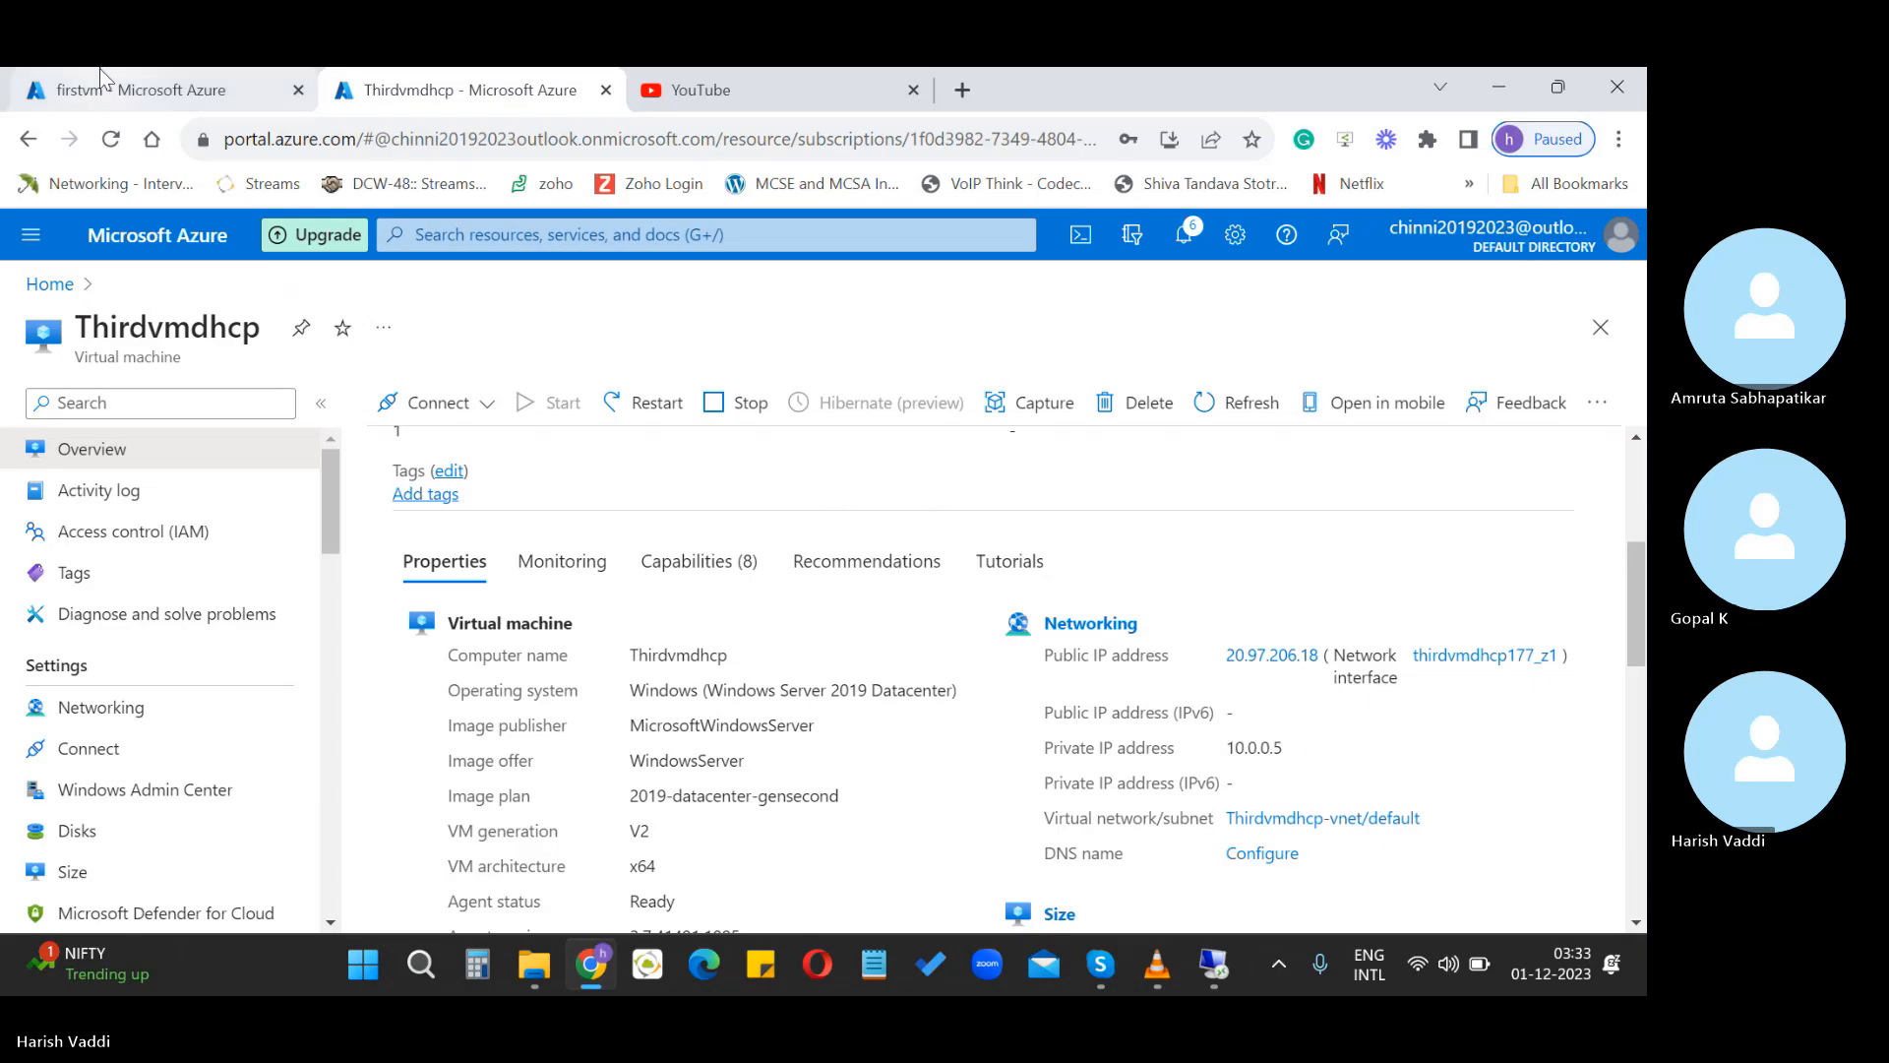
pyautogui.moveTo(94, 90)
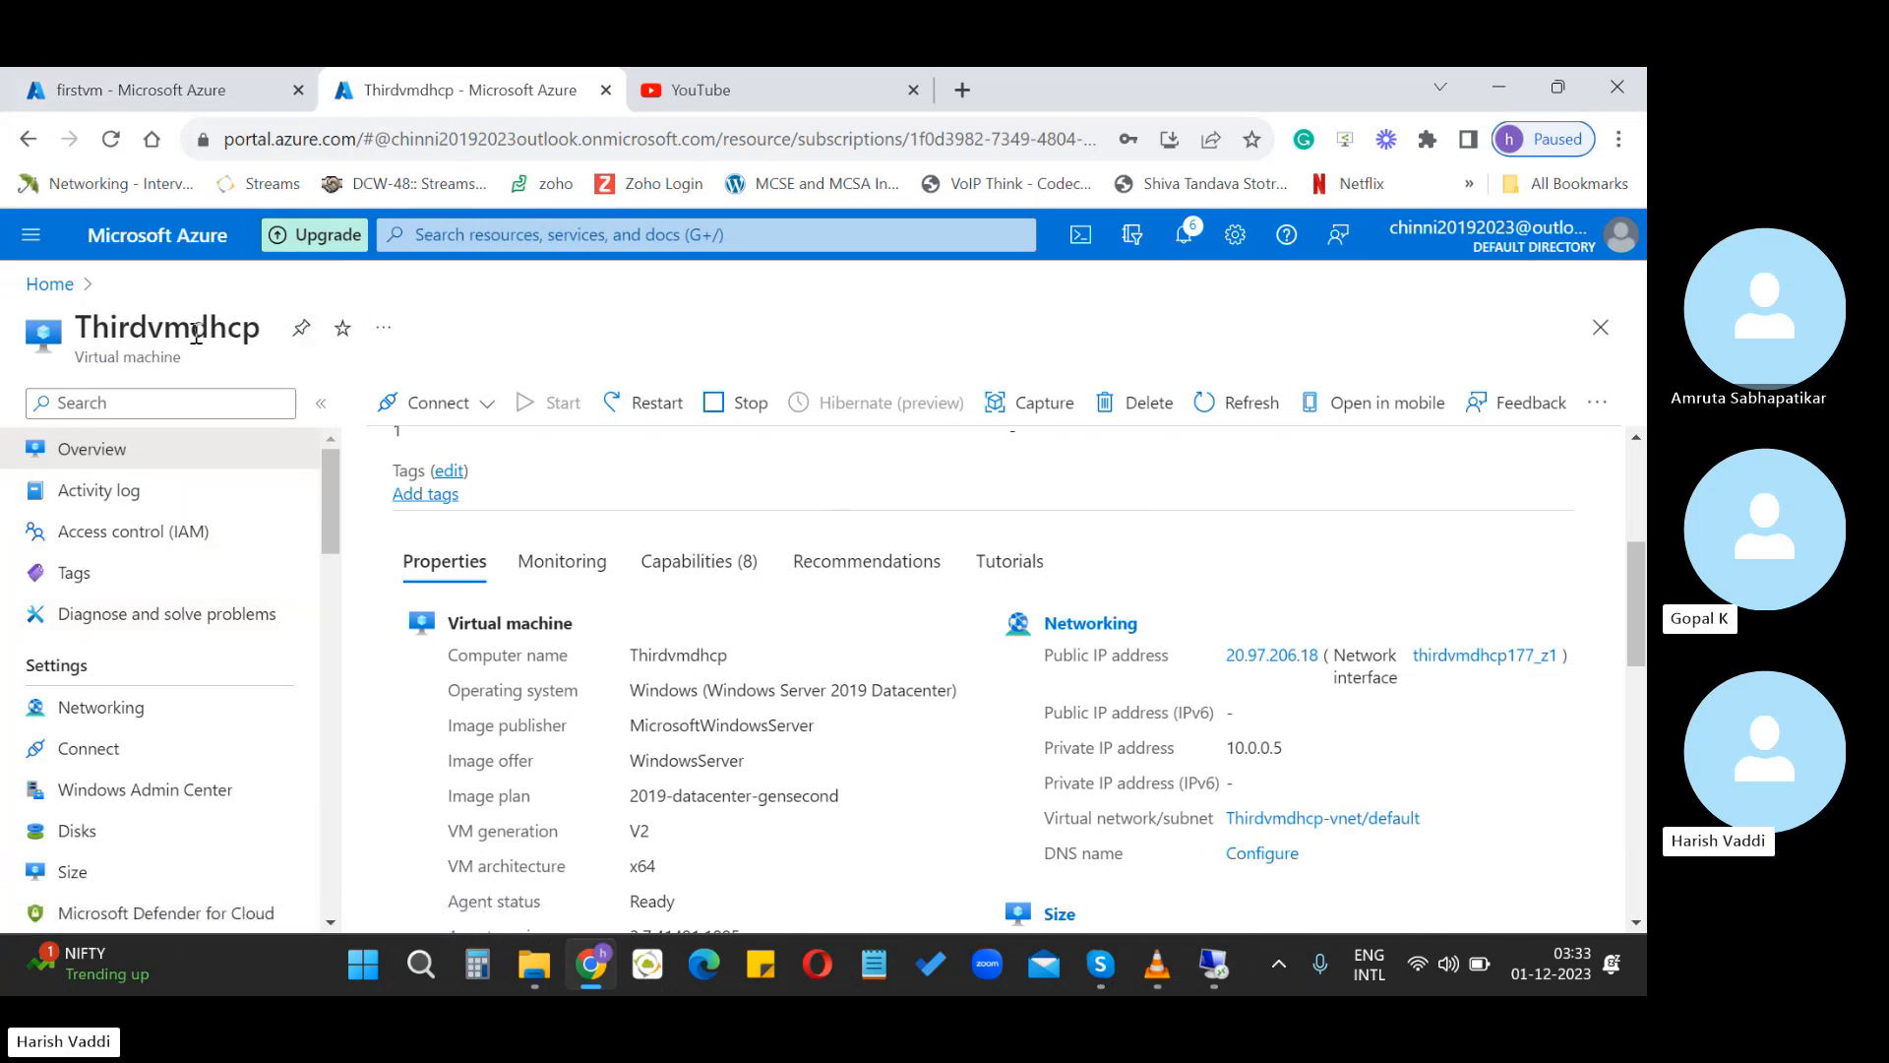
pyautogui.moveTo(190, 329); pyautogui.dragTo(264, 350)
pyautogui.doubleClick(211, 330)
pyautogui.click(206, 329)
pyautogui.moveTo(191, 328); pyautogui.dragTo(250, 346)
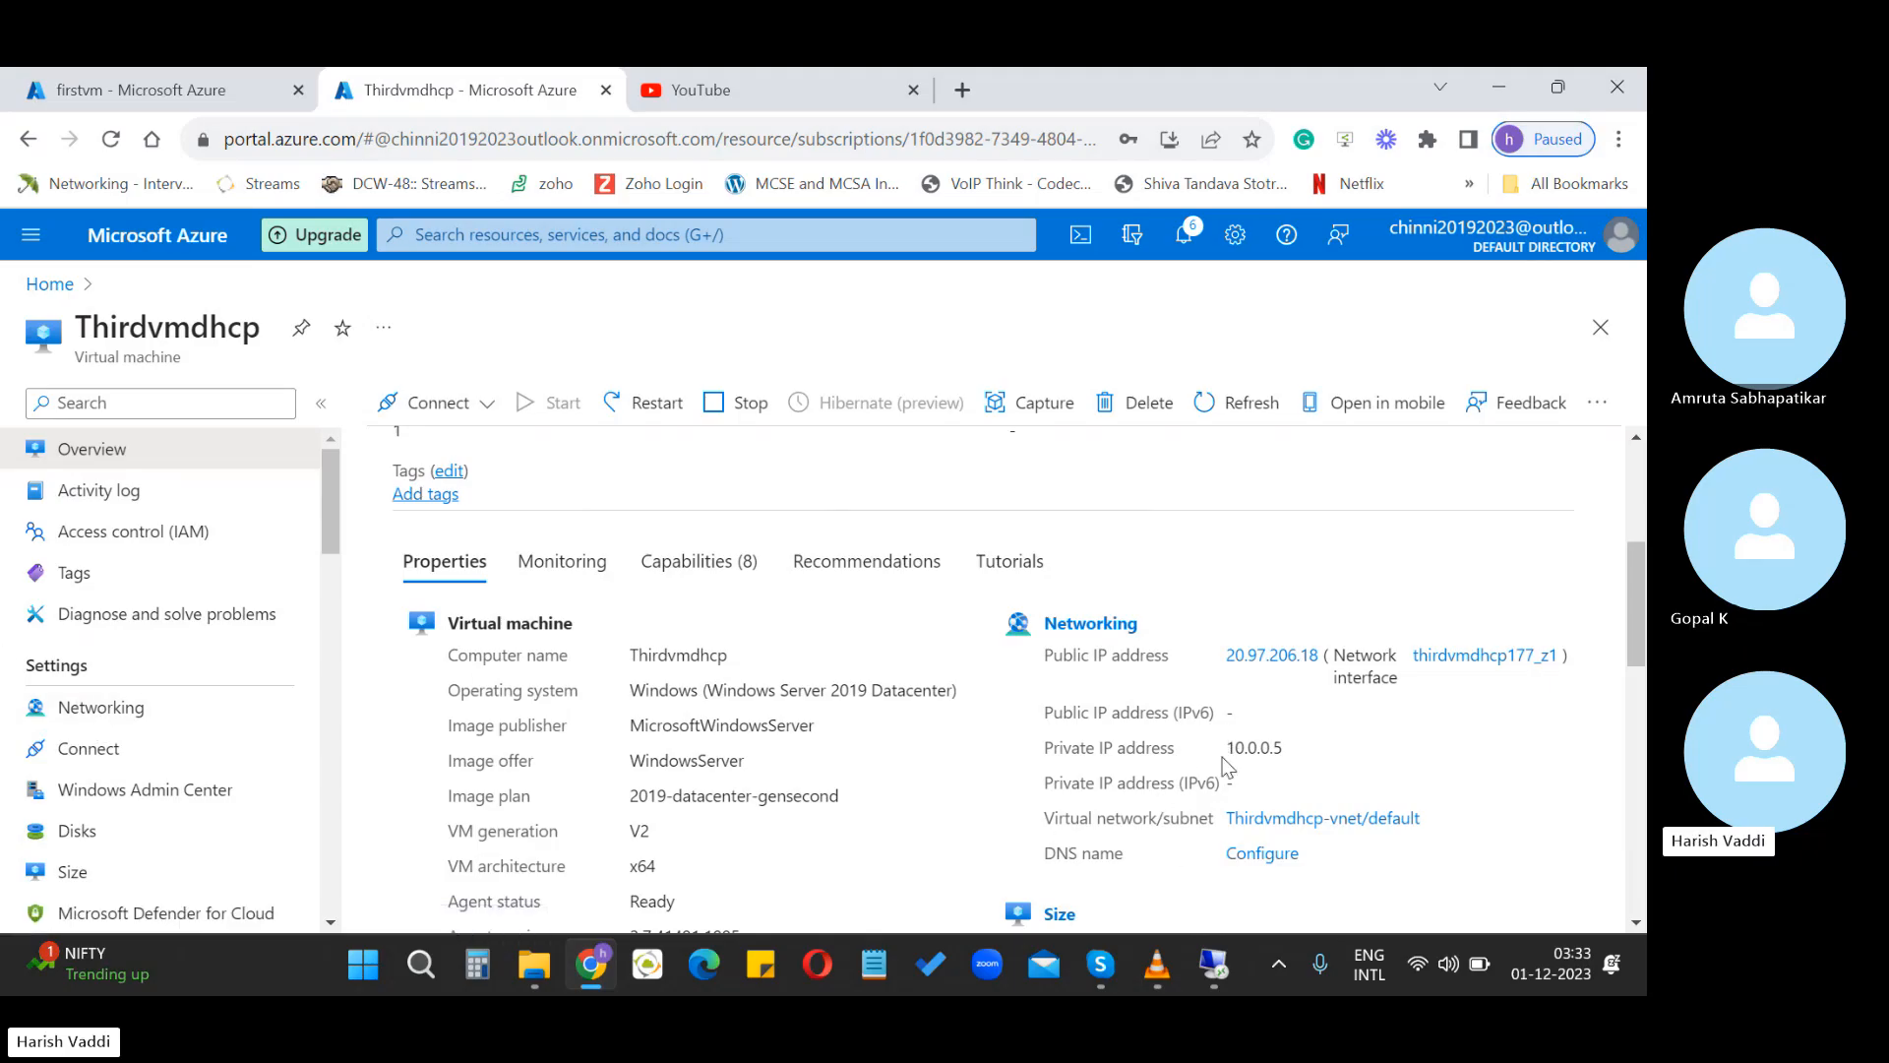
pyautogui.moveTo(1235, 749); pyautogui.dragTo(1293, 750)
pyautogui.click(1287, 756)
pyautogui.click(1290, 753)
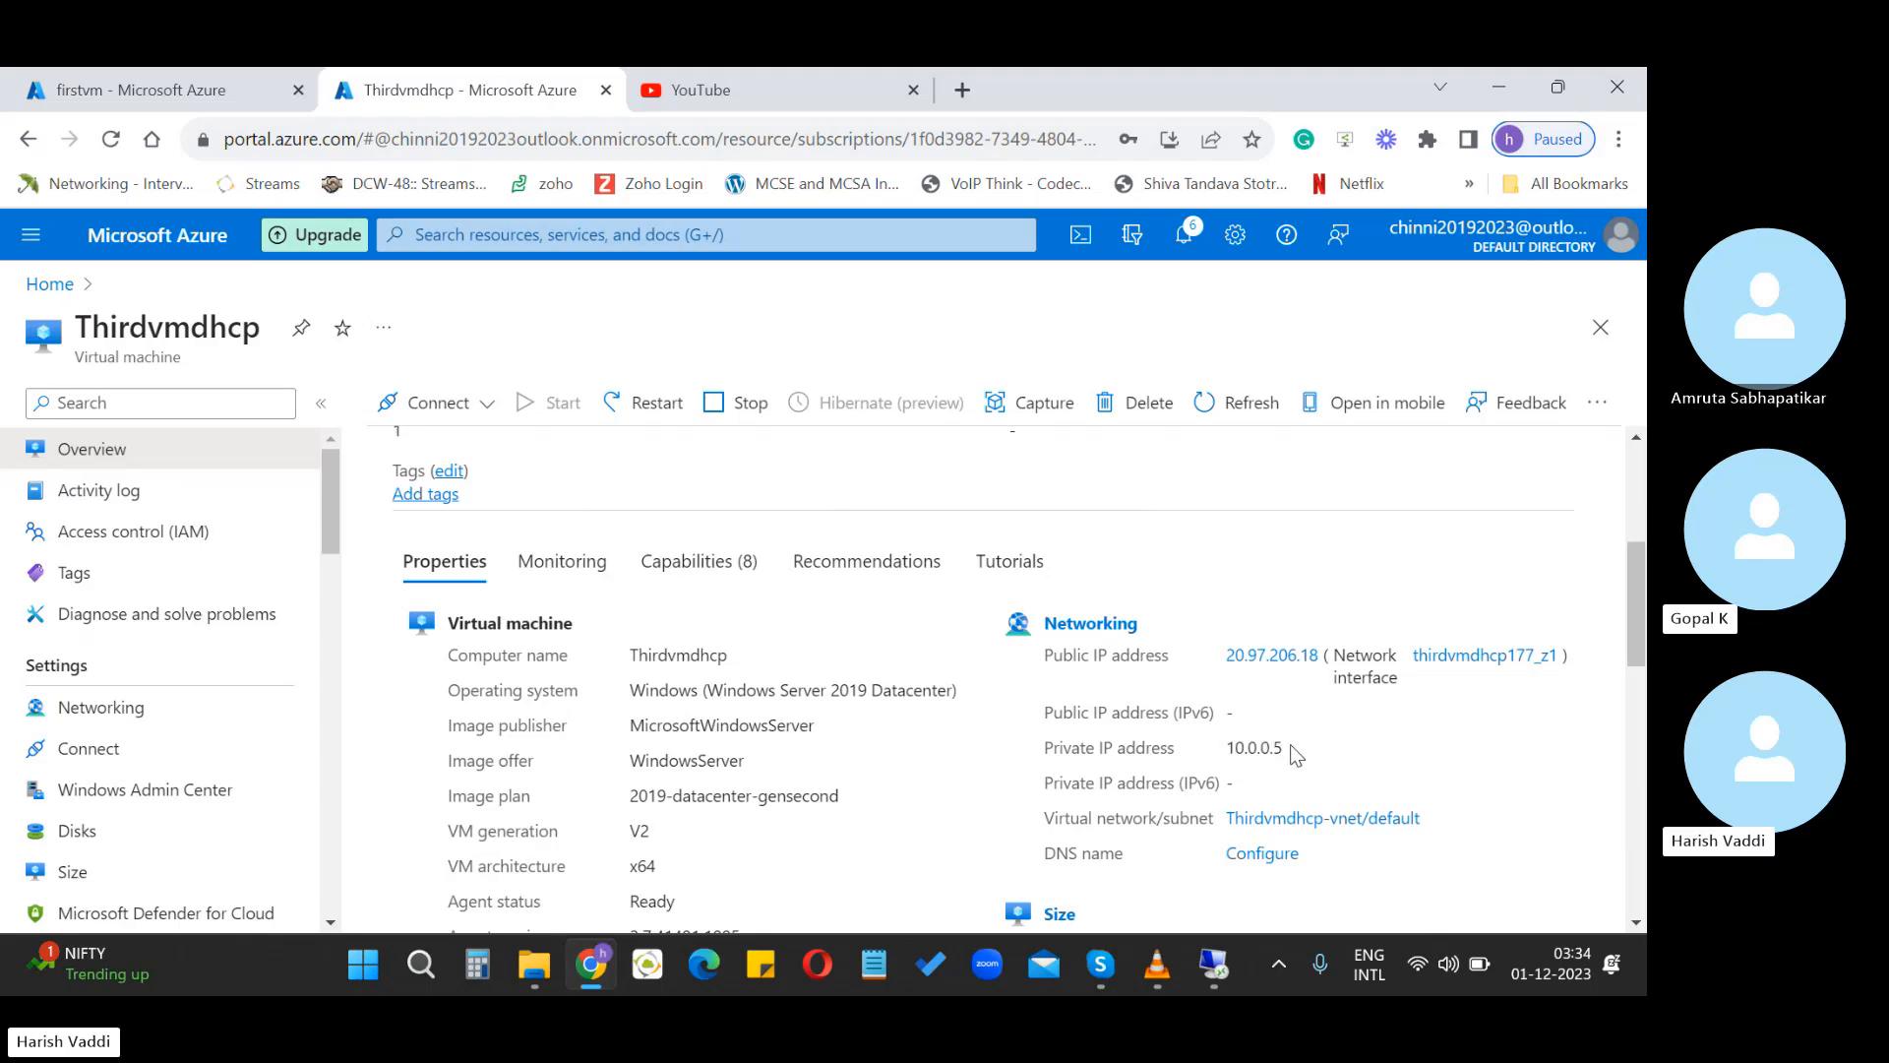
# Go through the VM's Networking settings to its virtual network Thirdvmdhcp-vnet/default
pyautogui.click(95, 714)
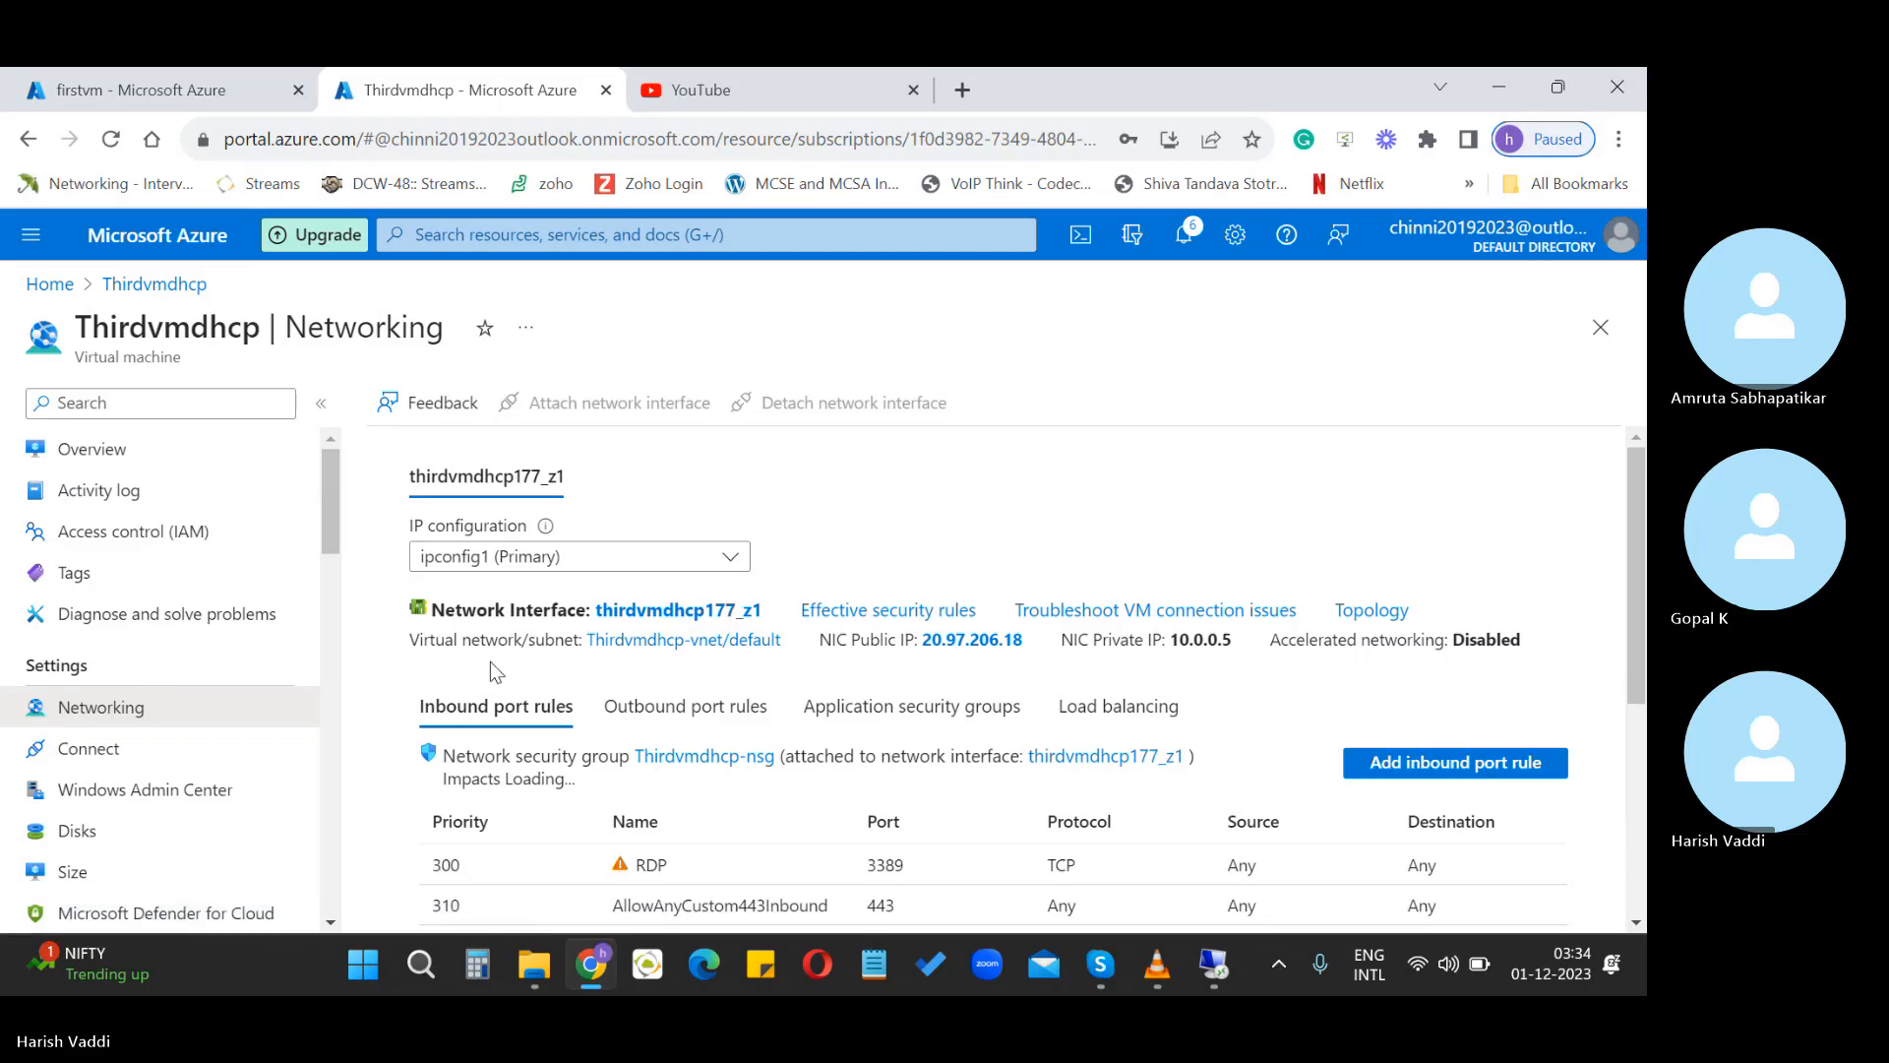
pyautogui.click(699, 641)
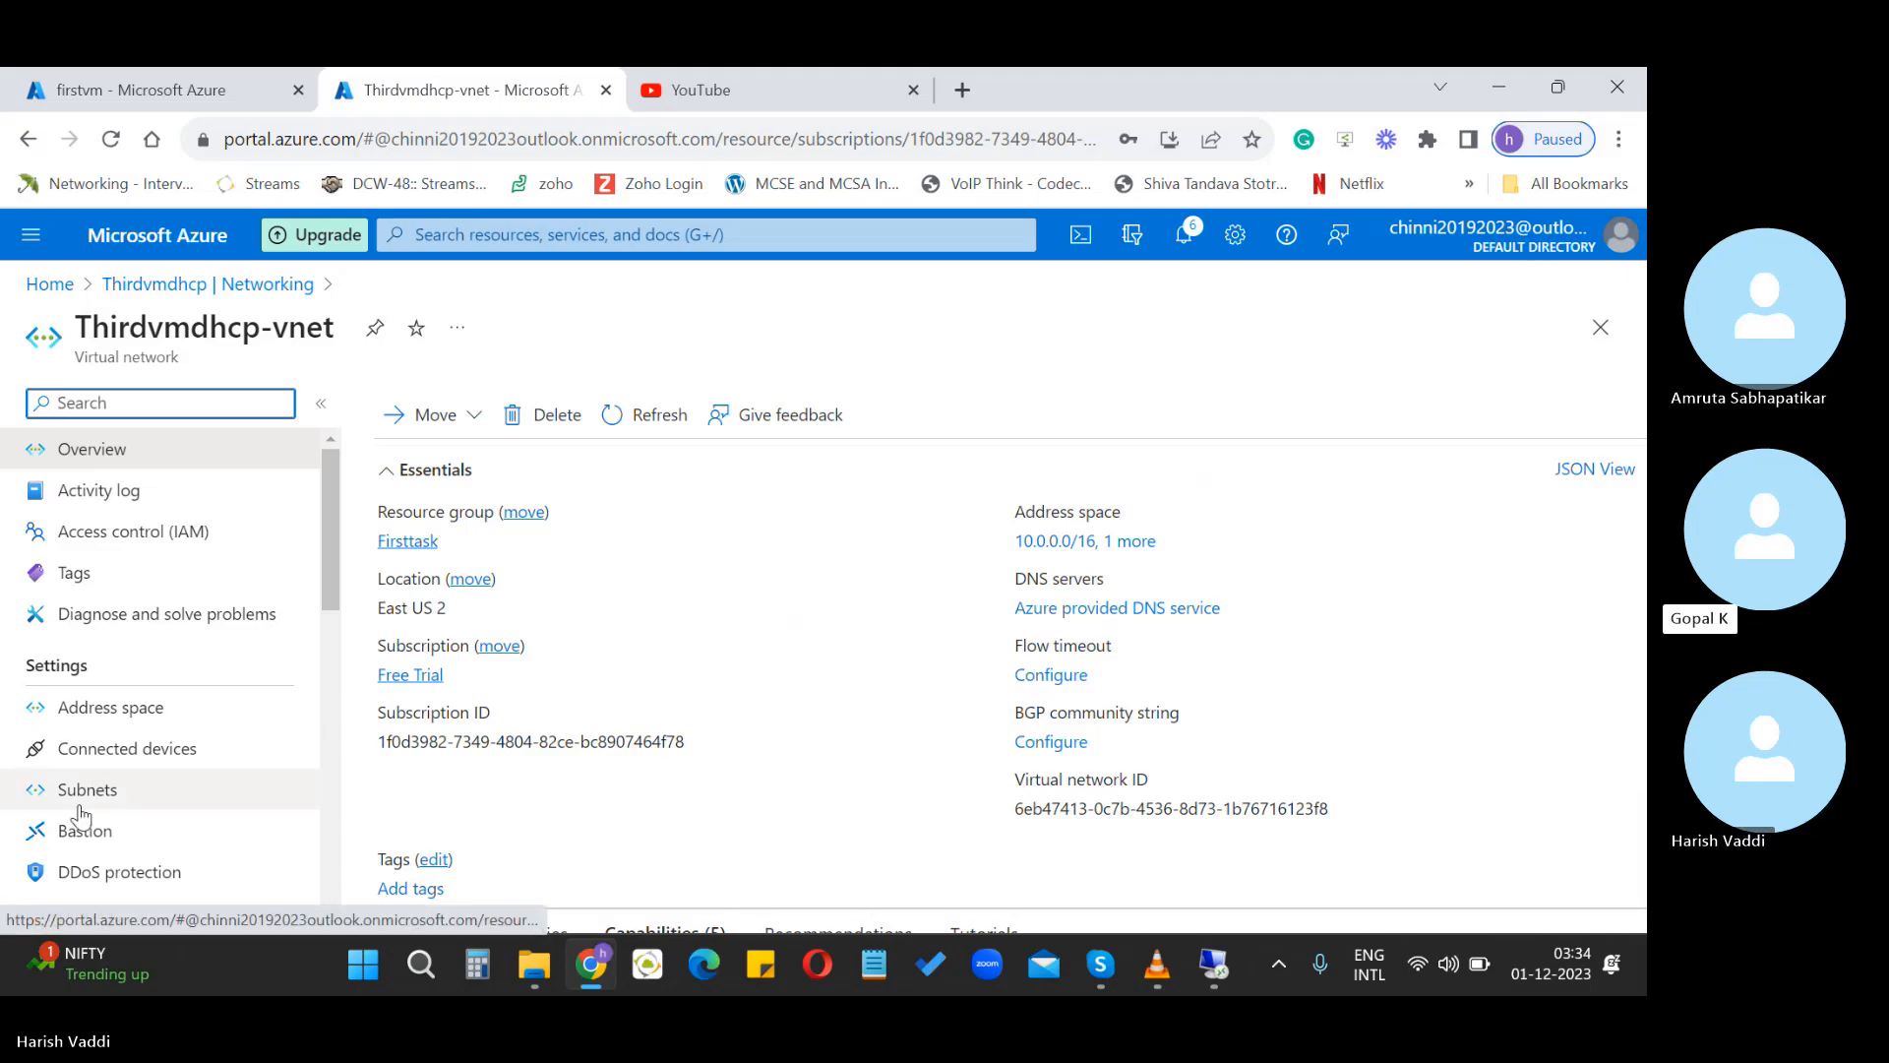
# Change the address space to 192.168.0.0/20, remove 10.0.0.0/16, and try saving
pyautogui.click(77, 707)
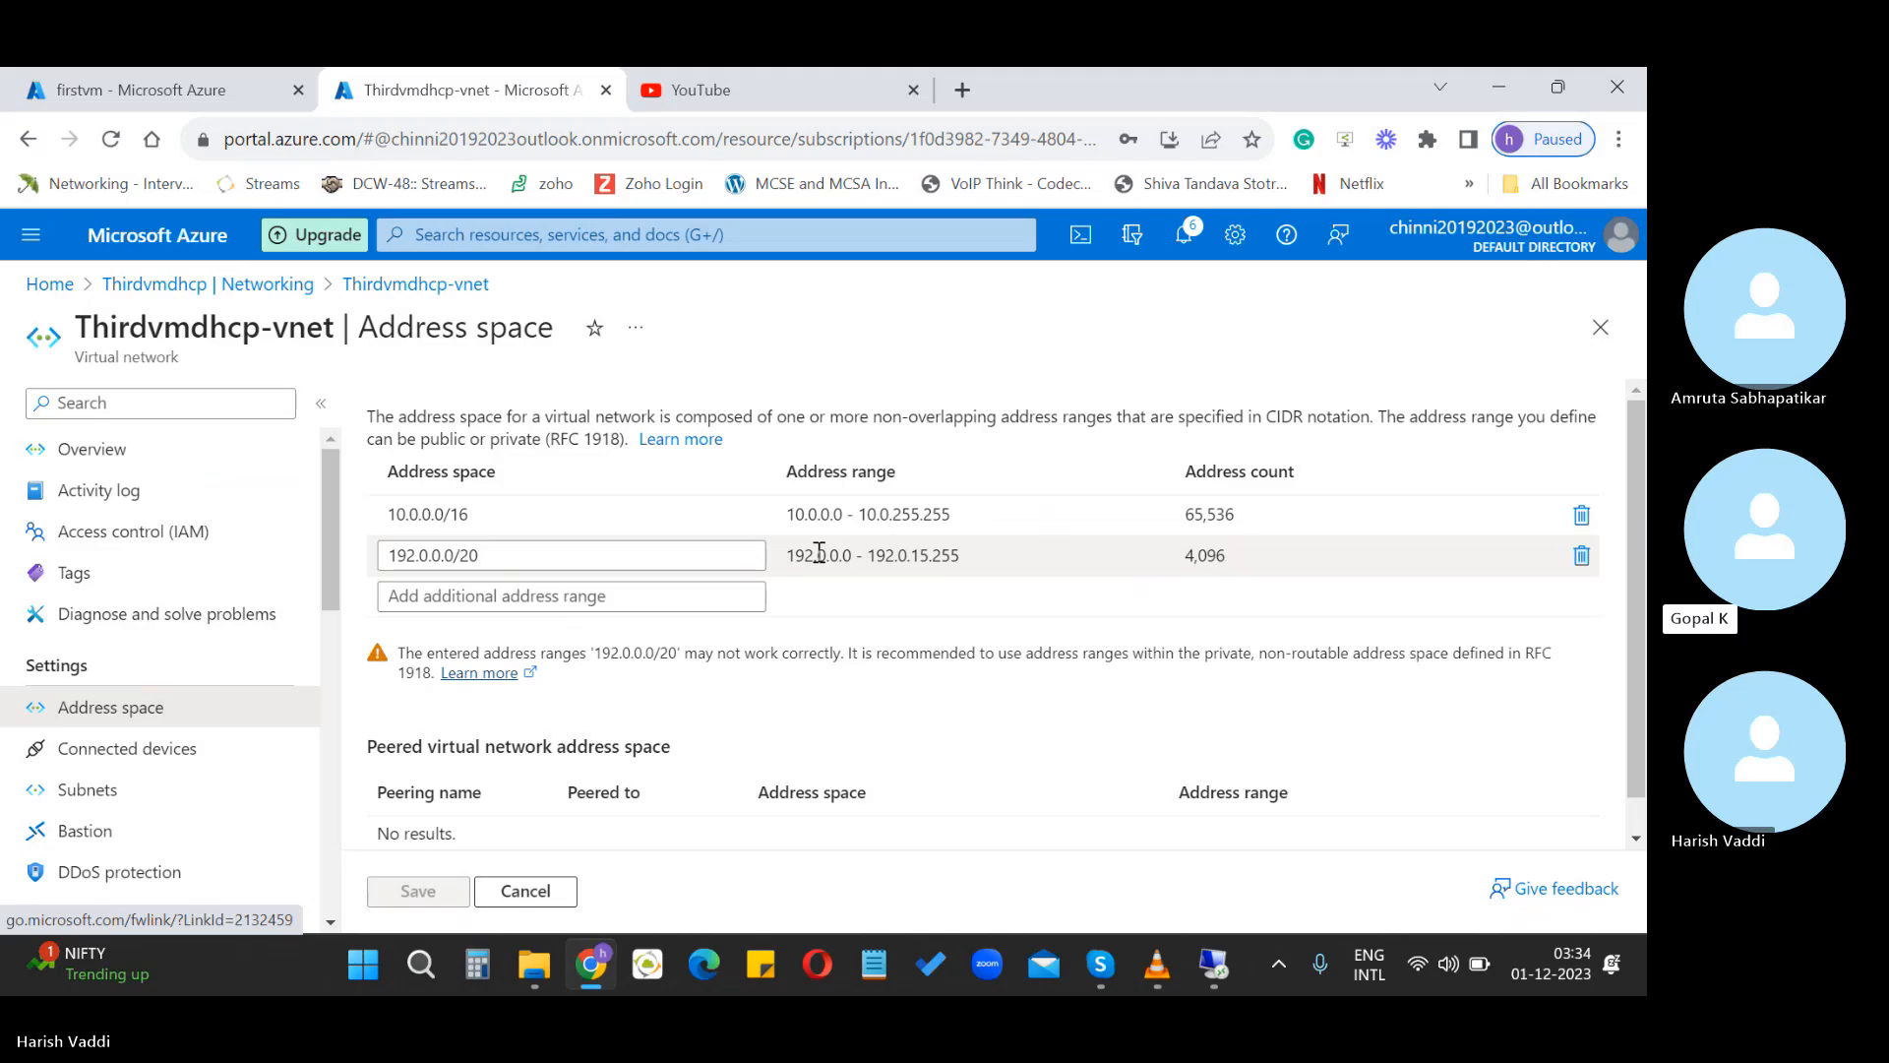
pyautogui.click(426, 556)
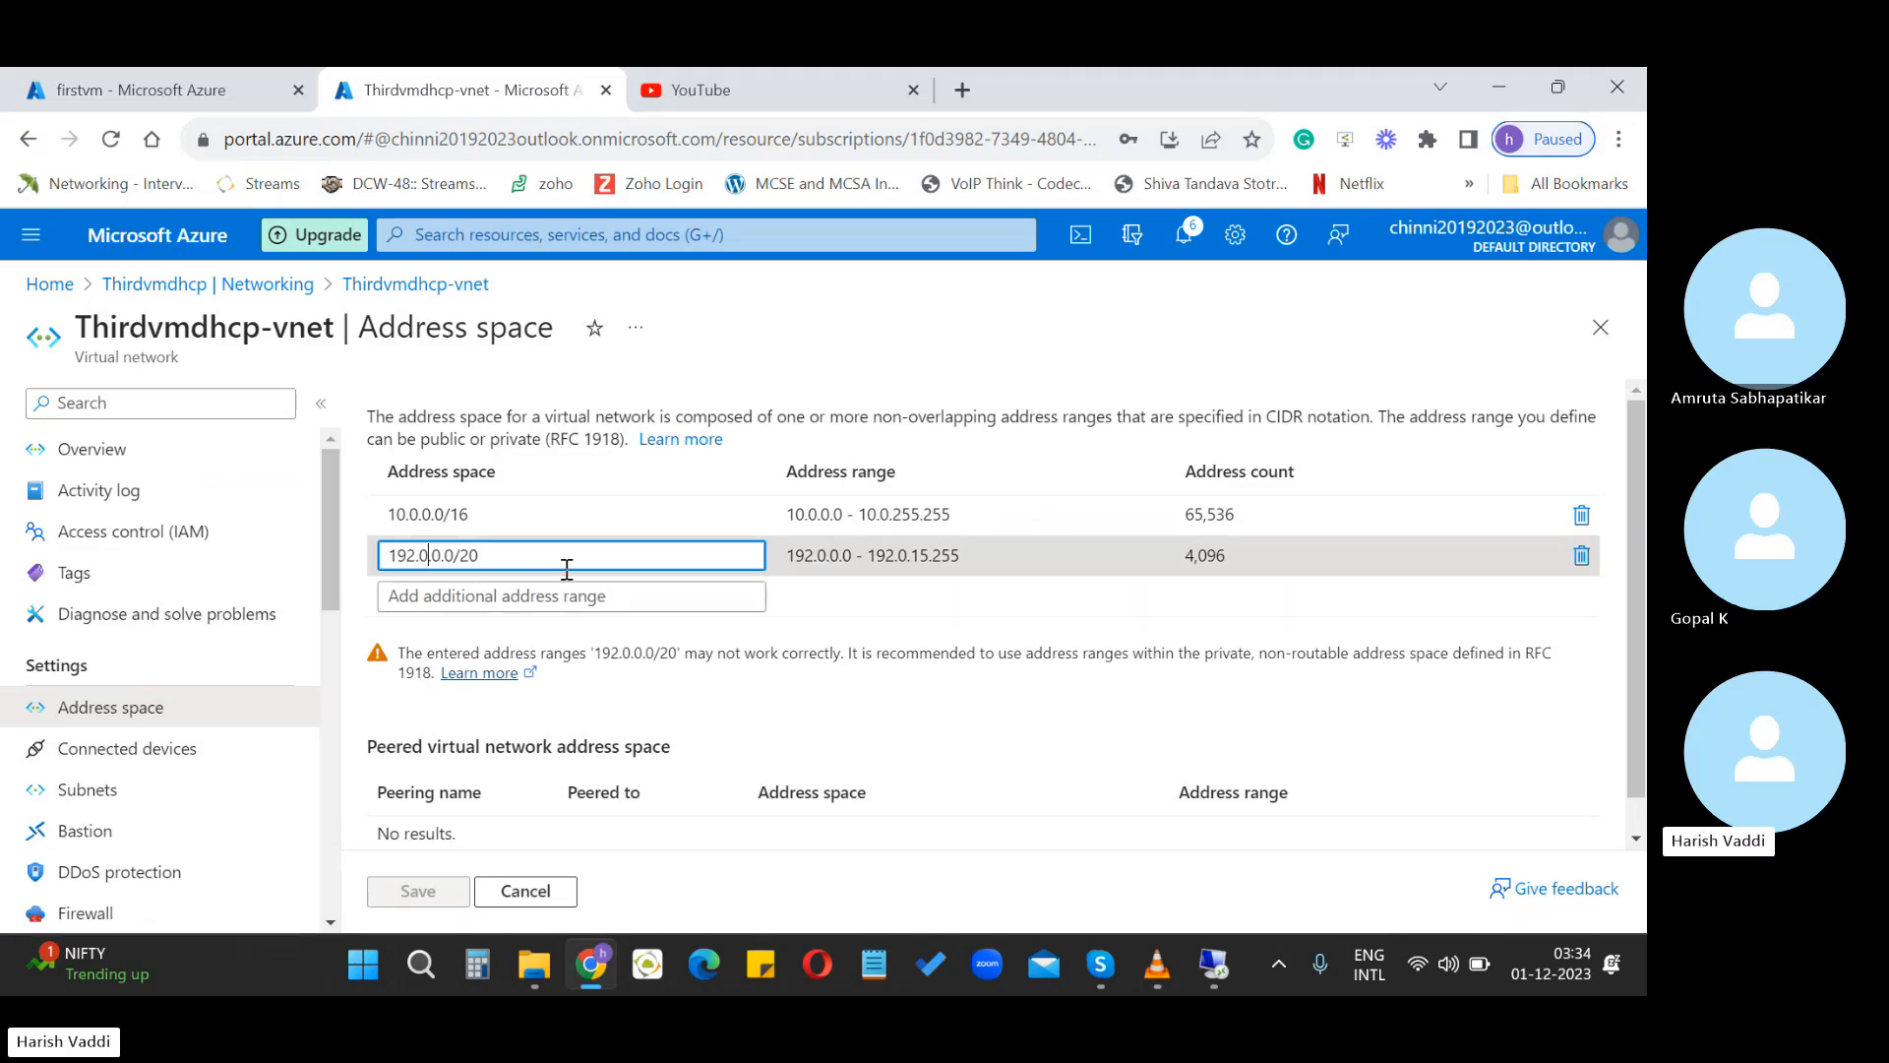
pyautogui.press('BackSpace')
pyautogui.write('168')
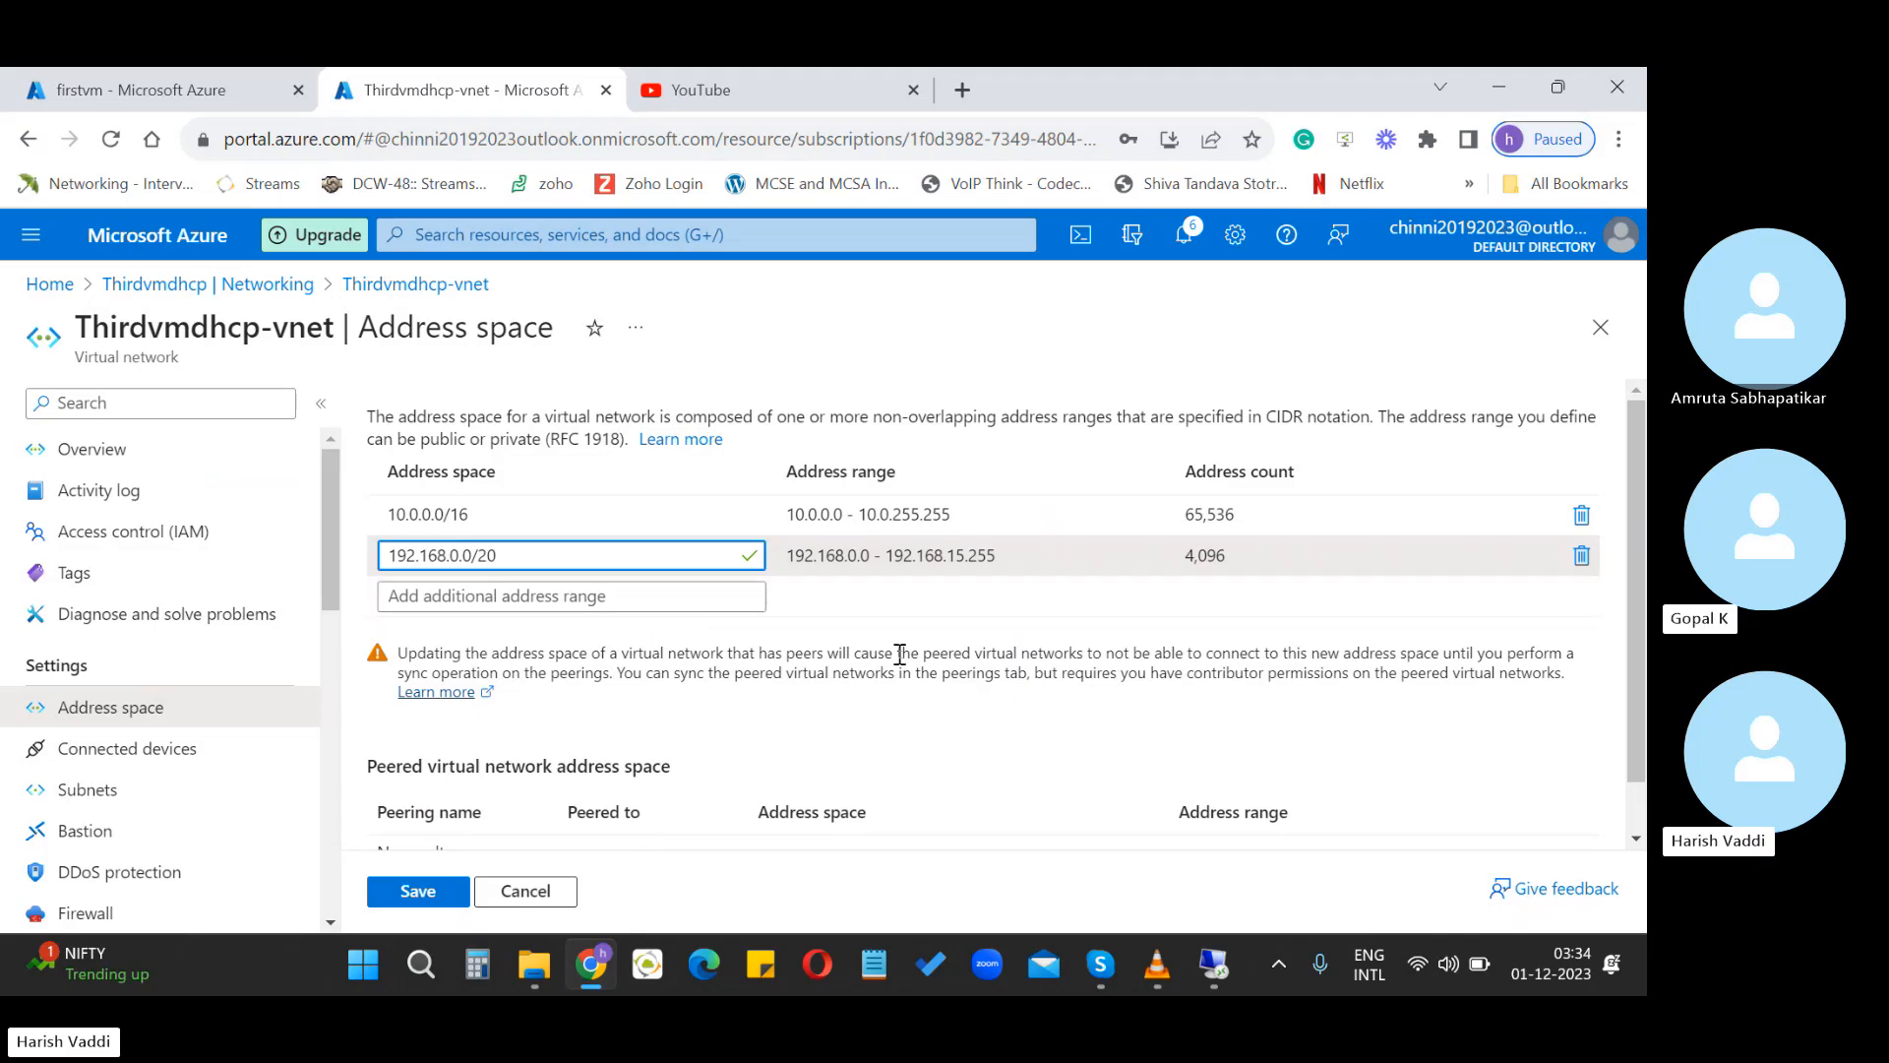
pyautogui.click(965, 698)
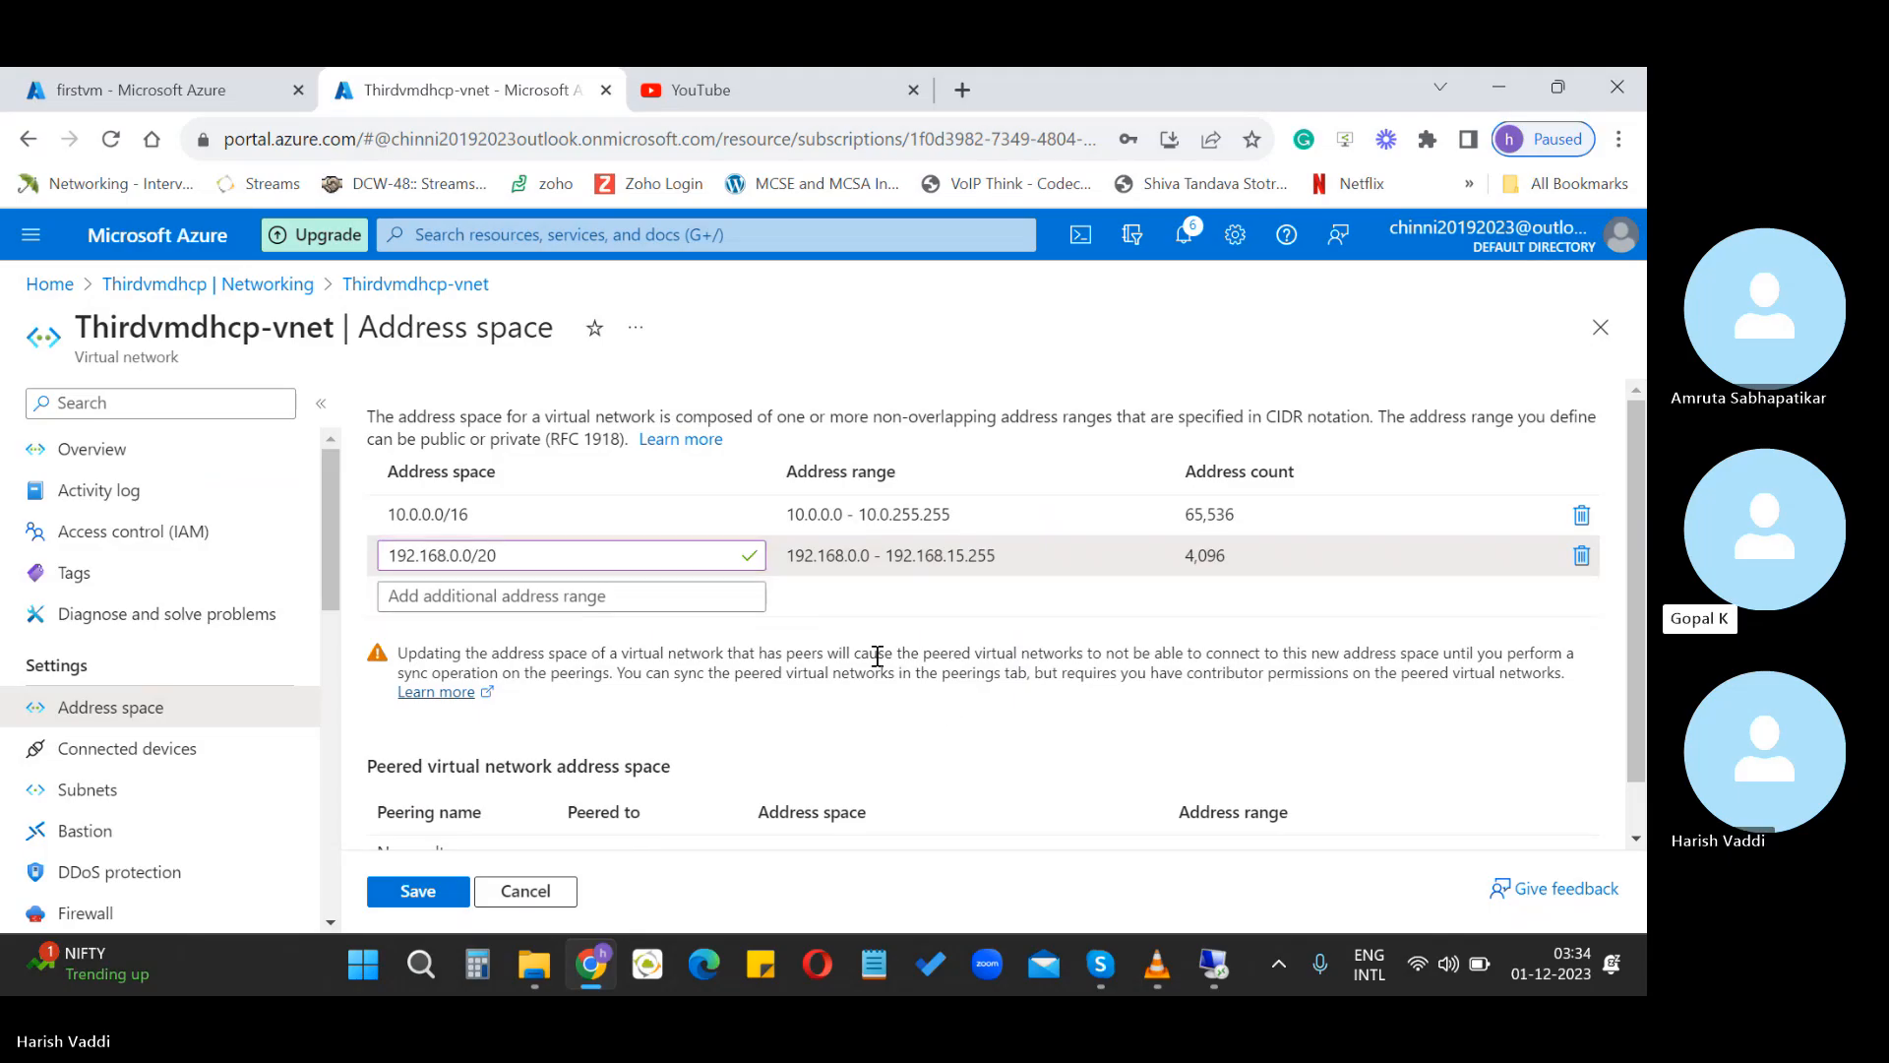
pyautogui.click(1581, 515)
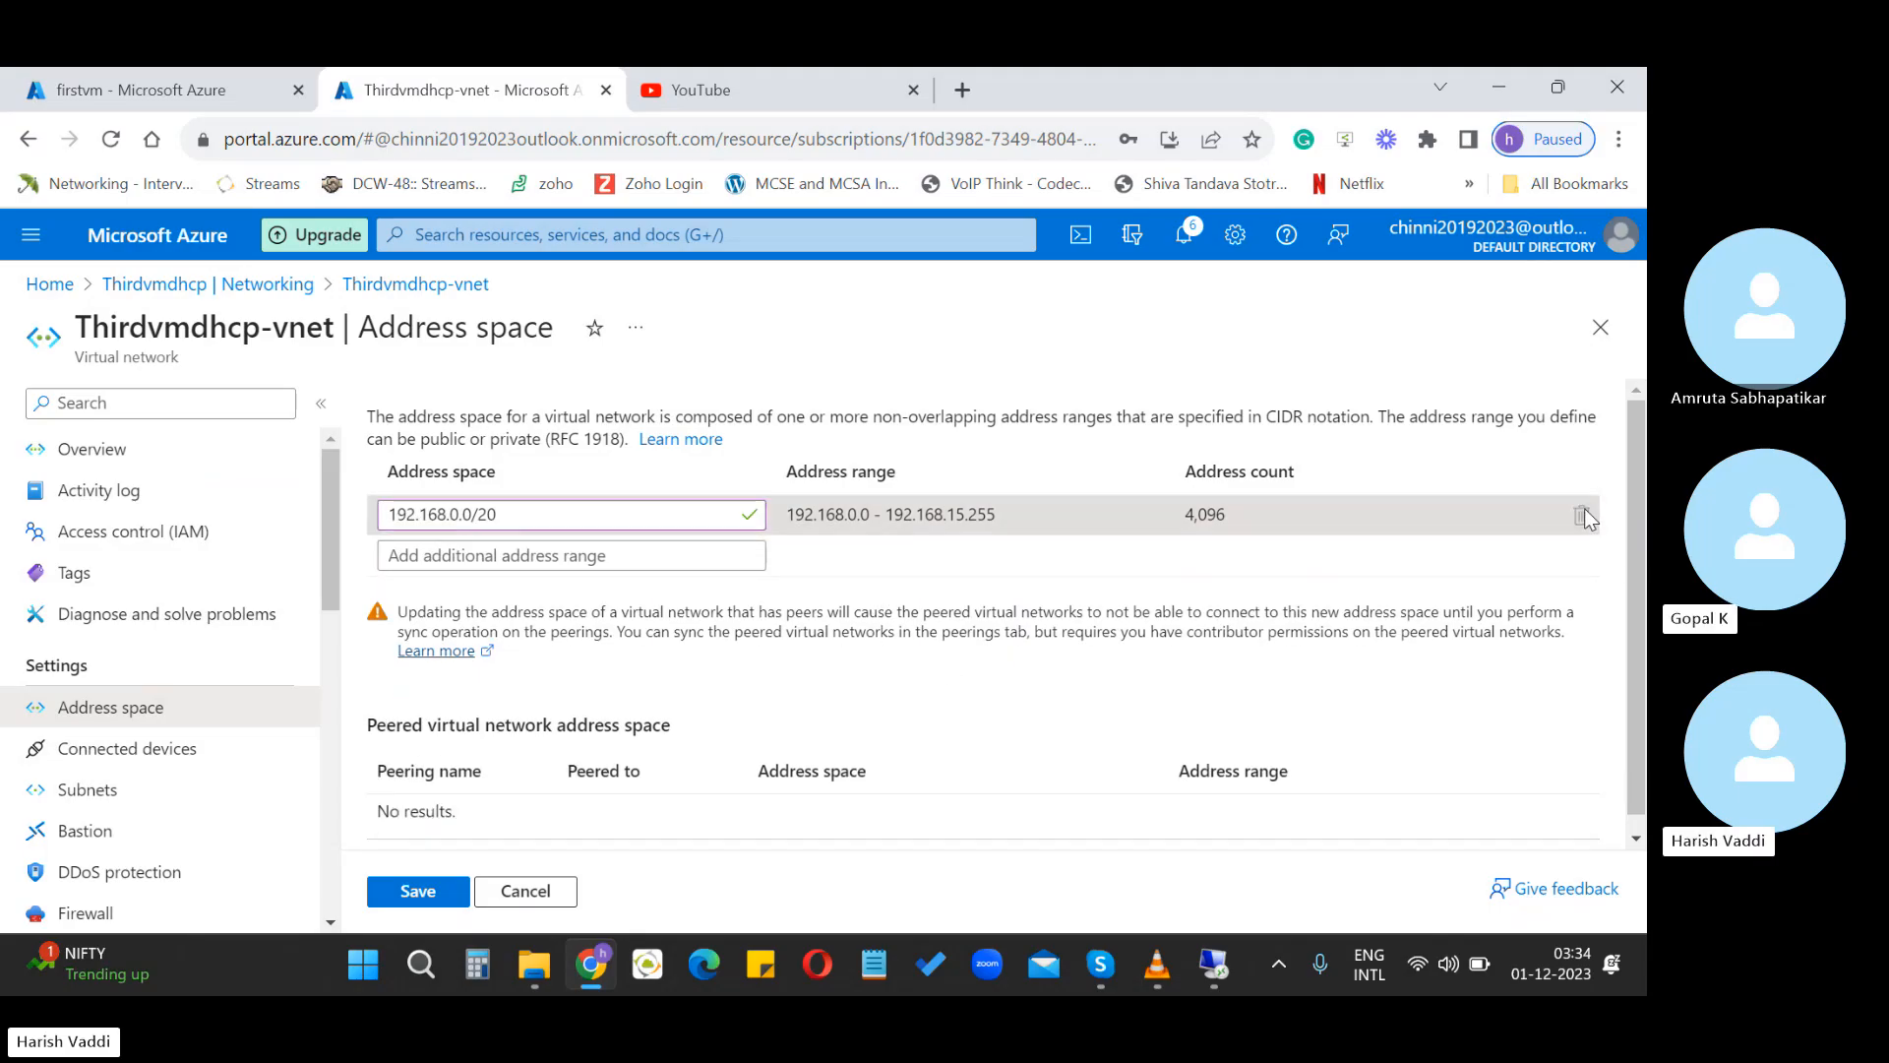
pyautogui.click(425, 893)
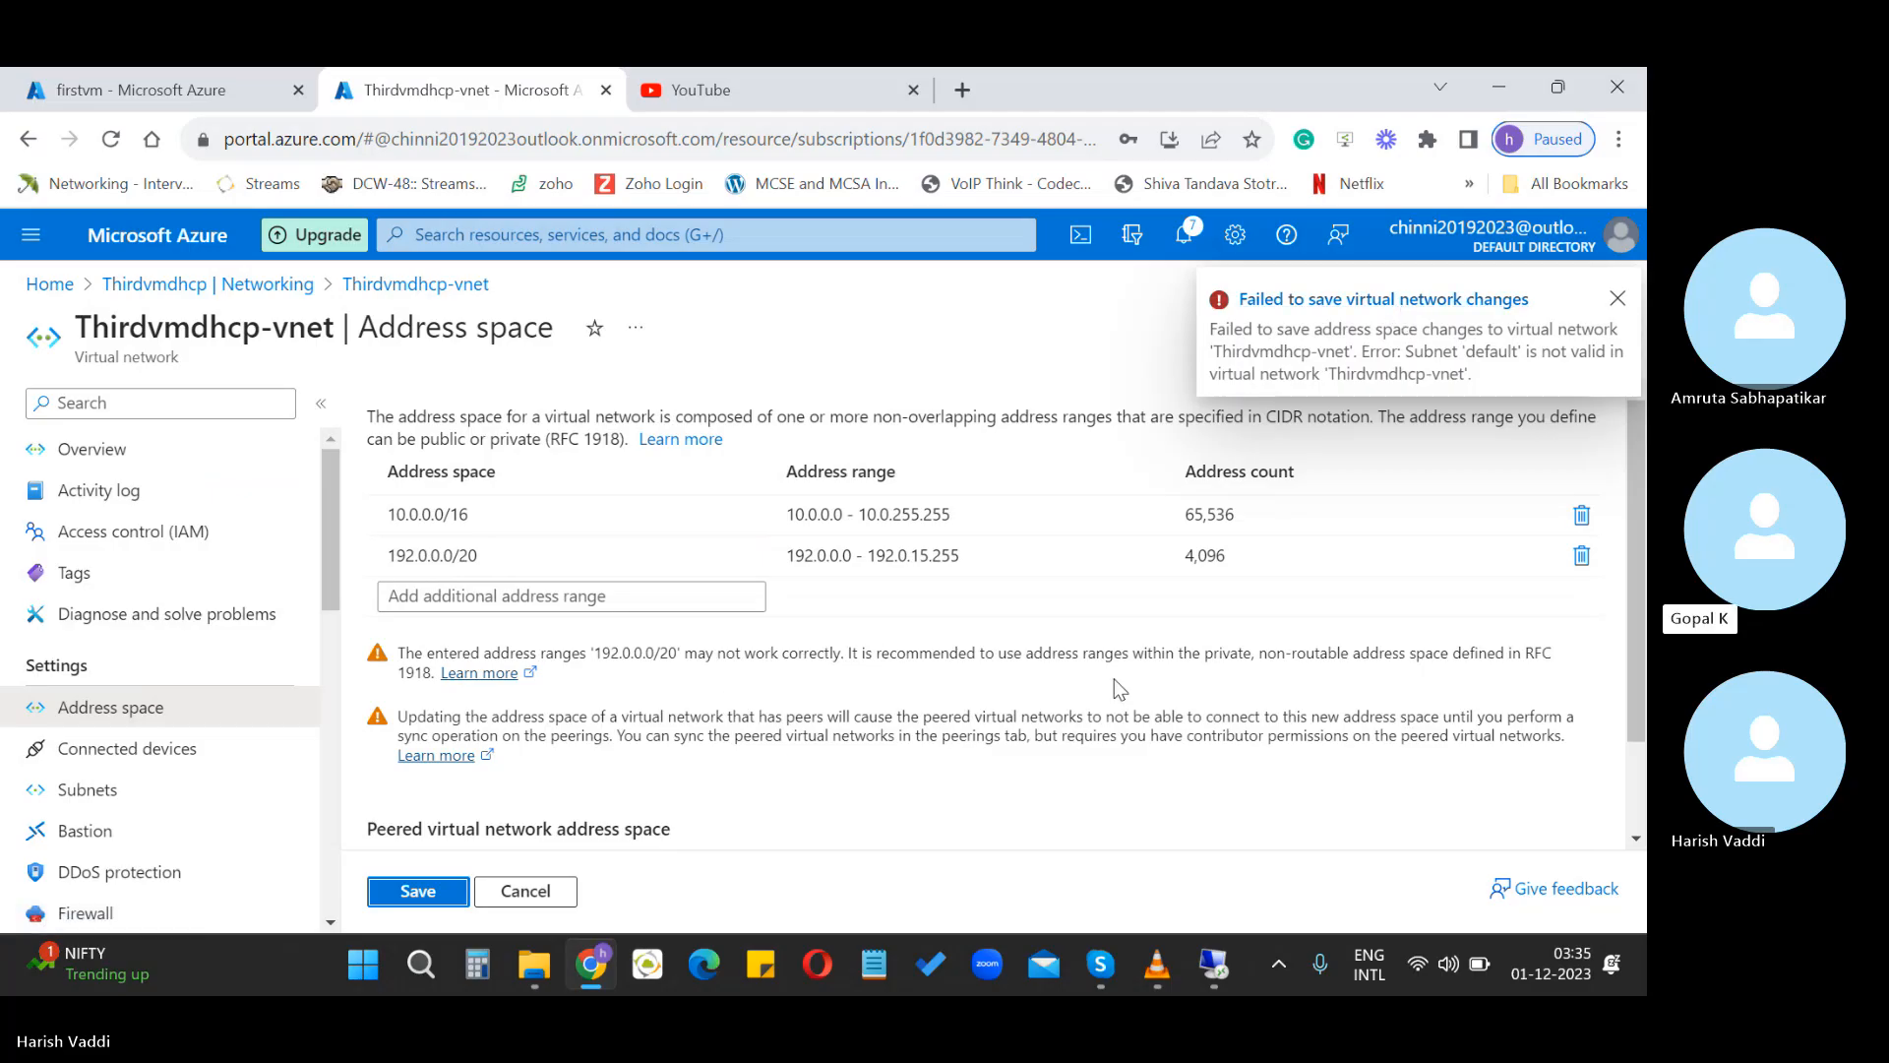
# Discard the address space edits and open the default subnet from the Subnets list
pyautogui.click(85, 792)
pyautogui.click(965, 291)
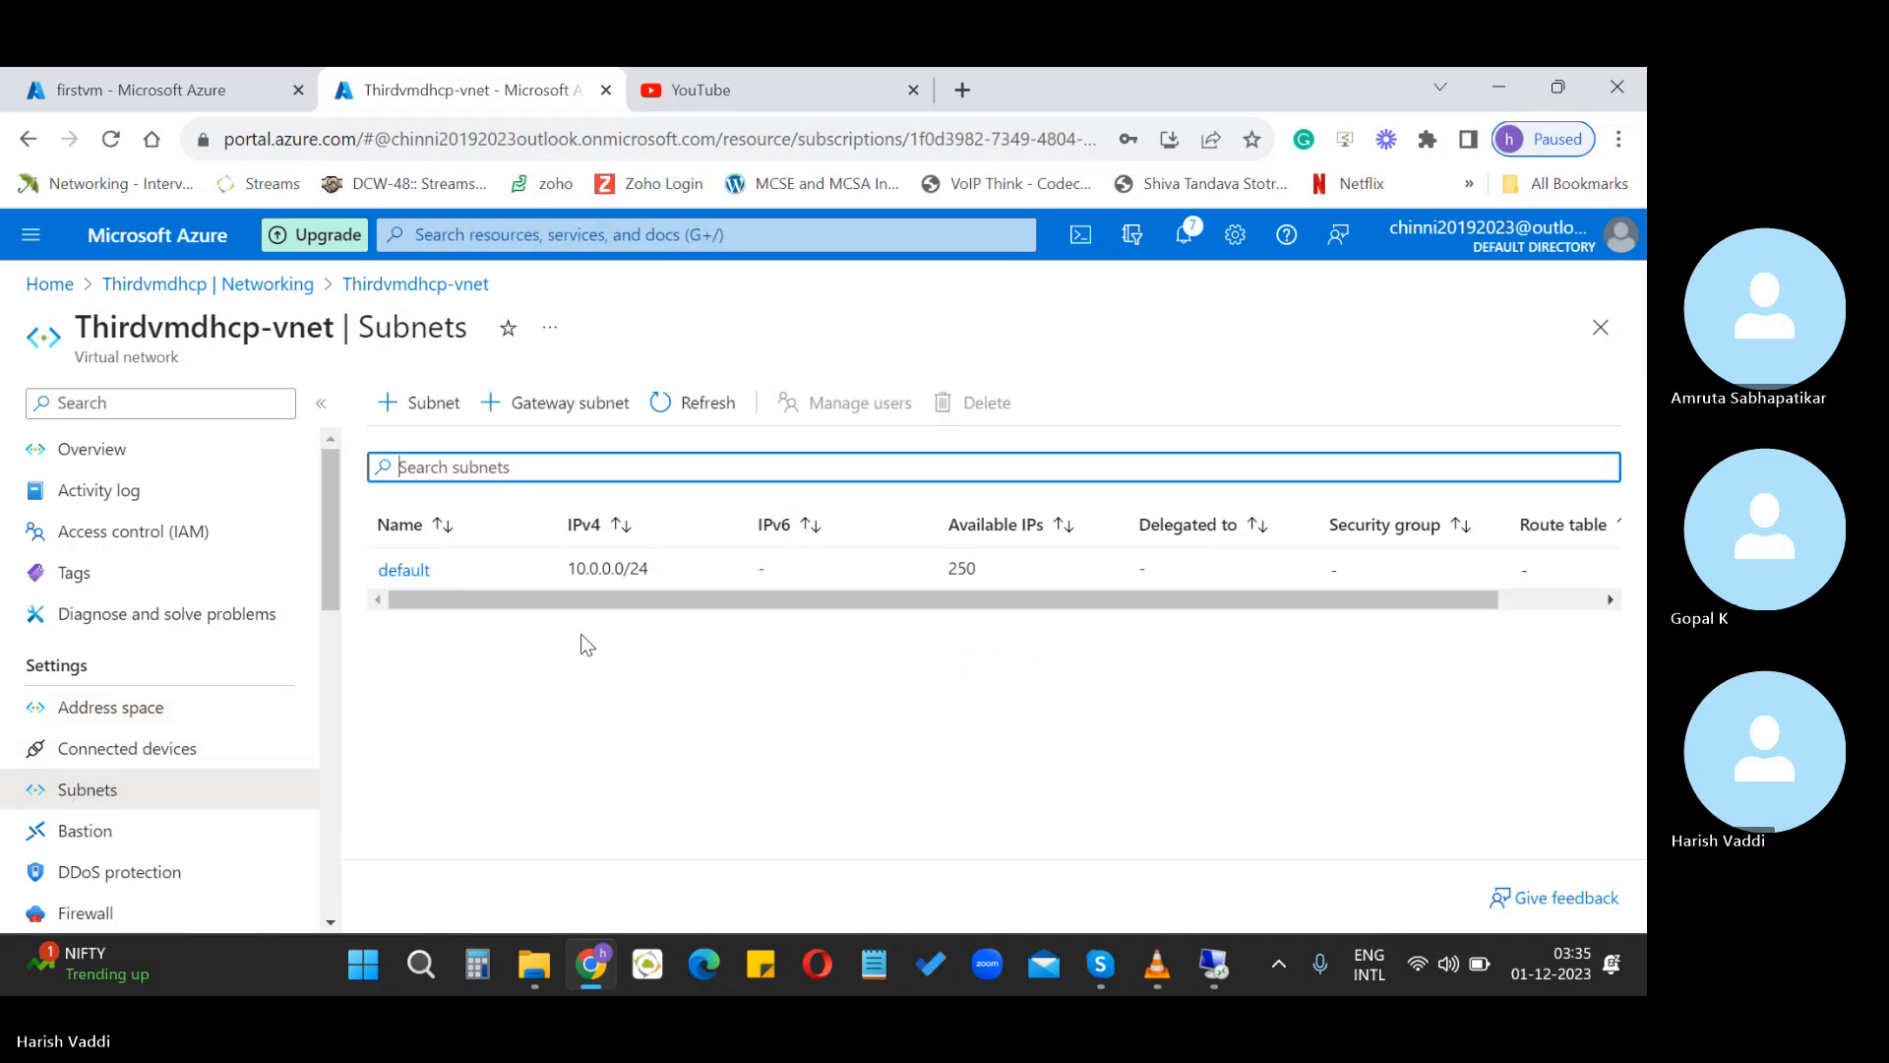
pyautogui.click(411, 573)
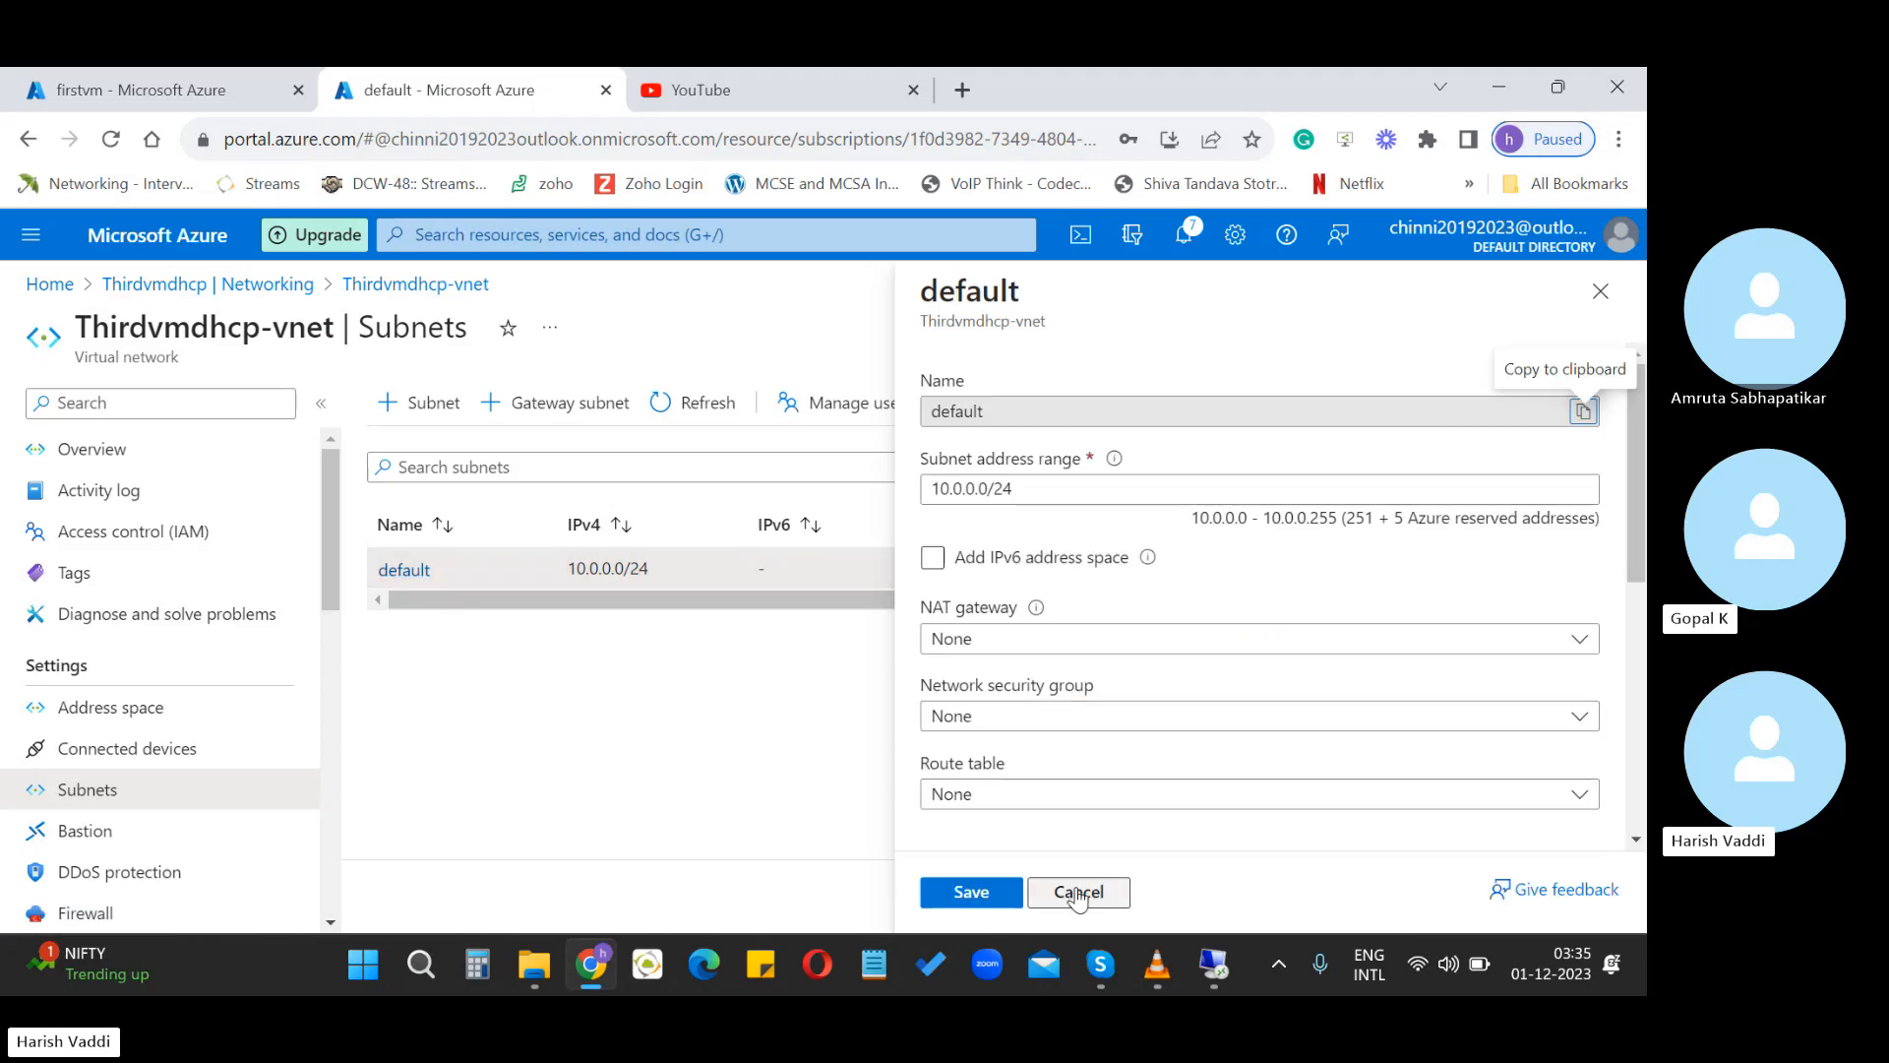
# Rewrite the default subnet range from 10.0.0.0/24 to 192.168.0.0/24, then 192.168.0.0/16
pyautogui.click(1042, 489)
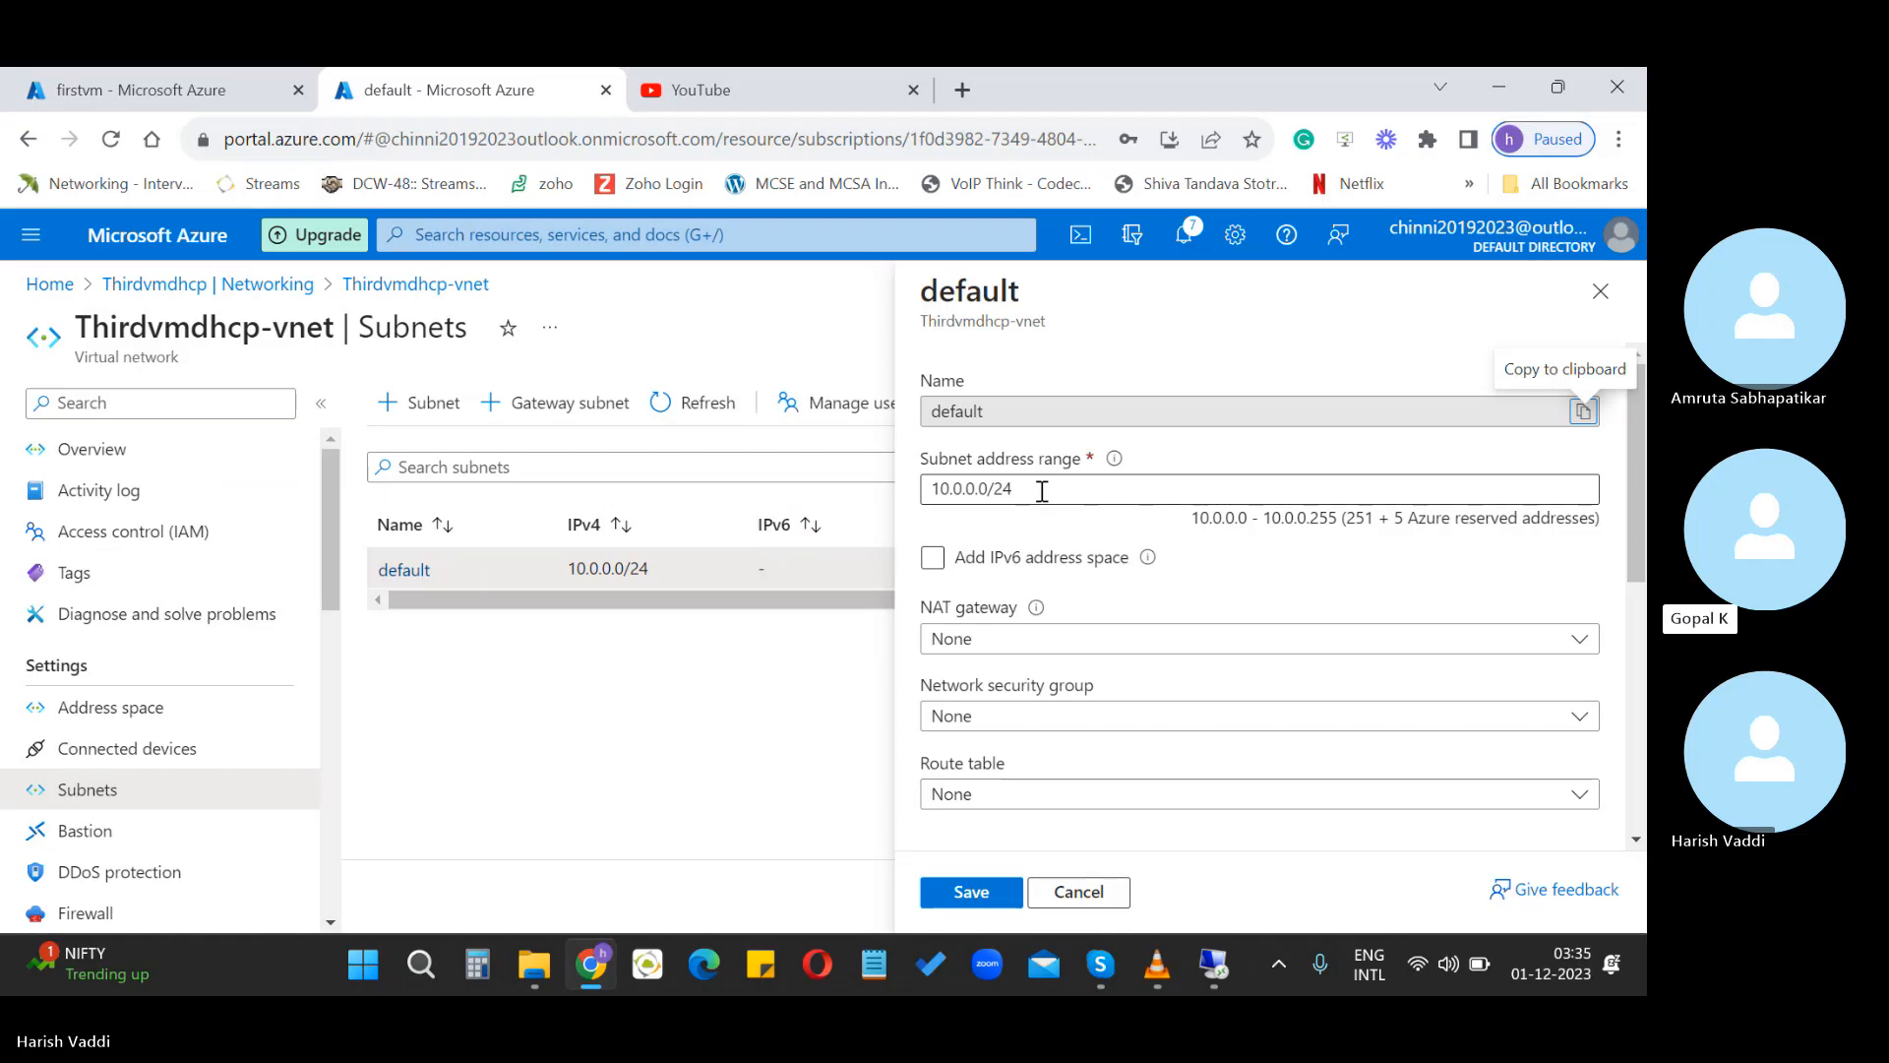
pyautogui.moveTo(1042, 489); pyautogui.dragTo(915, 505)
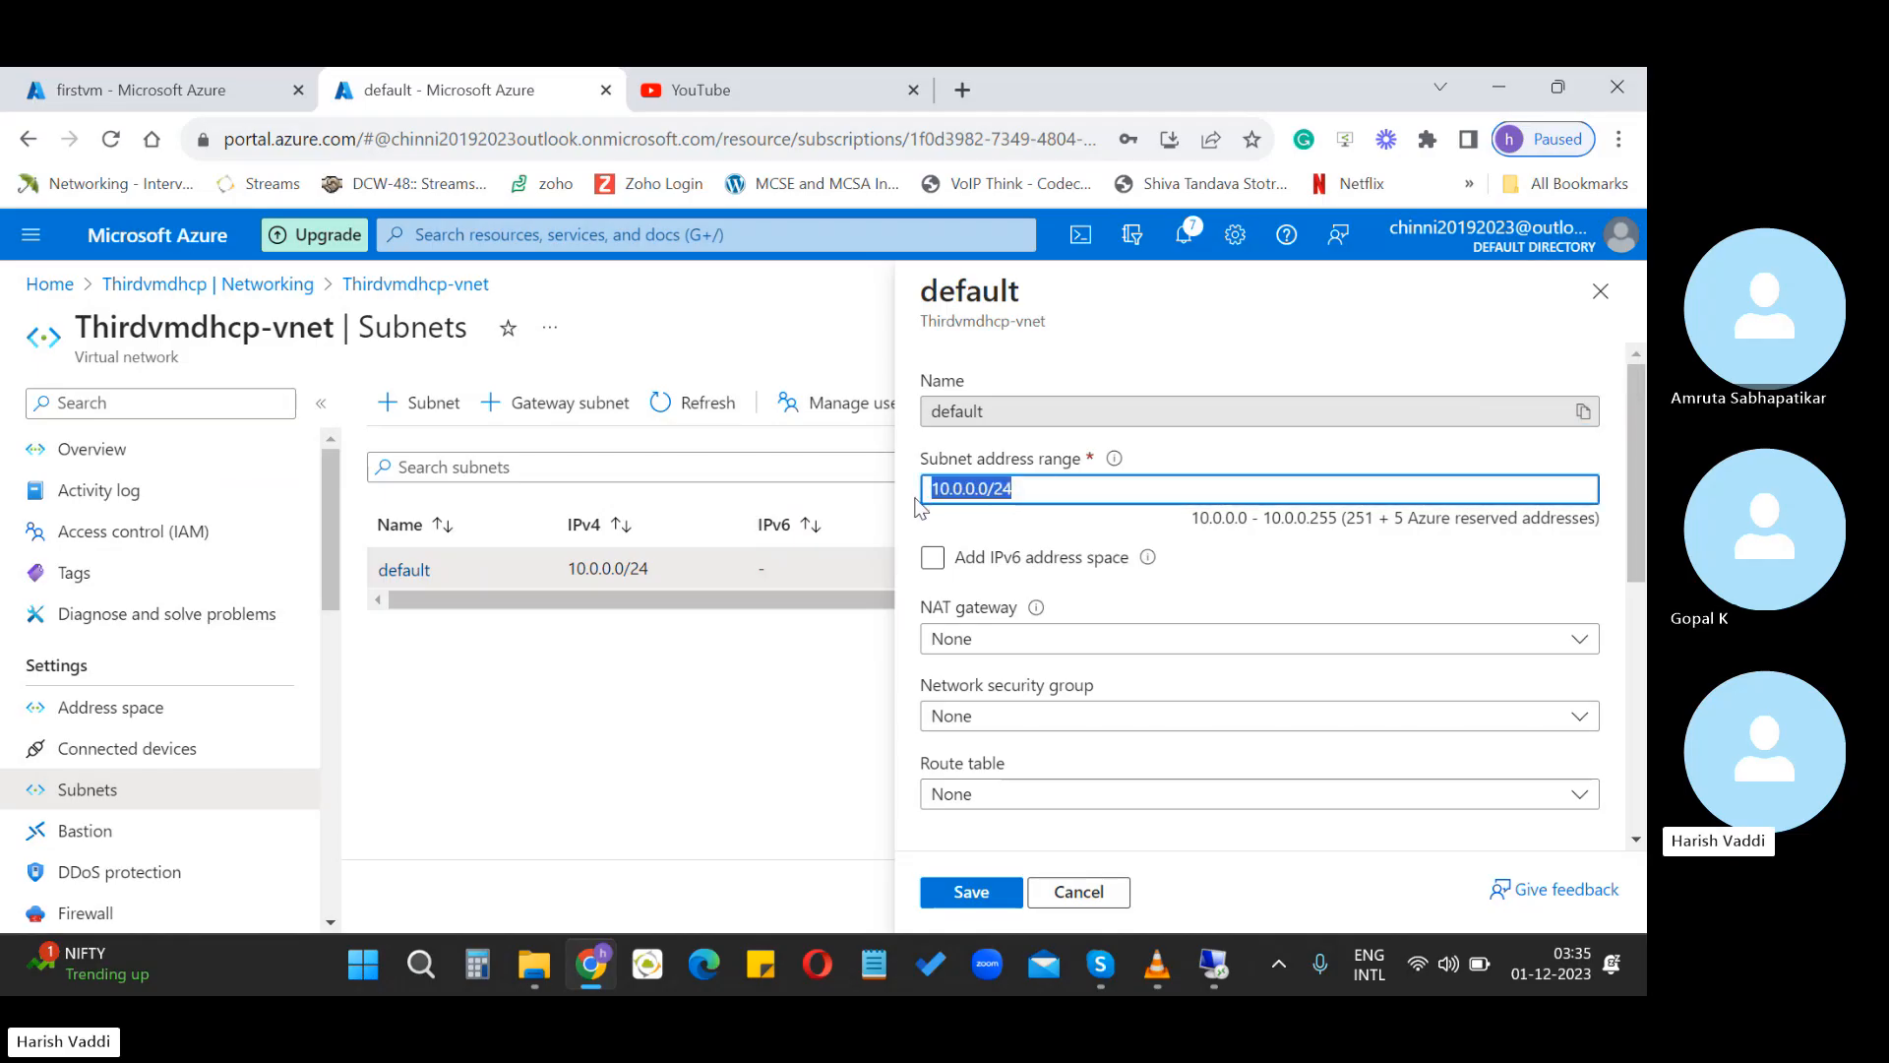
pyautogui.write('192')
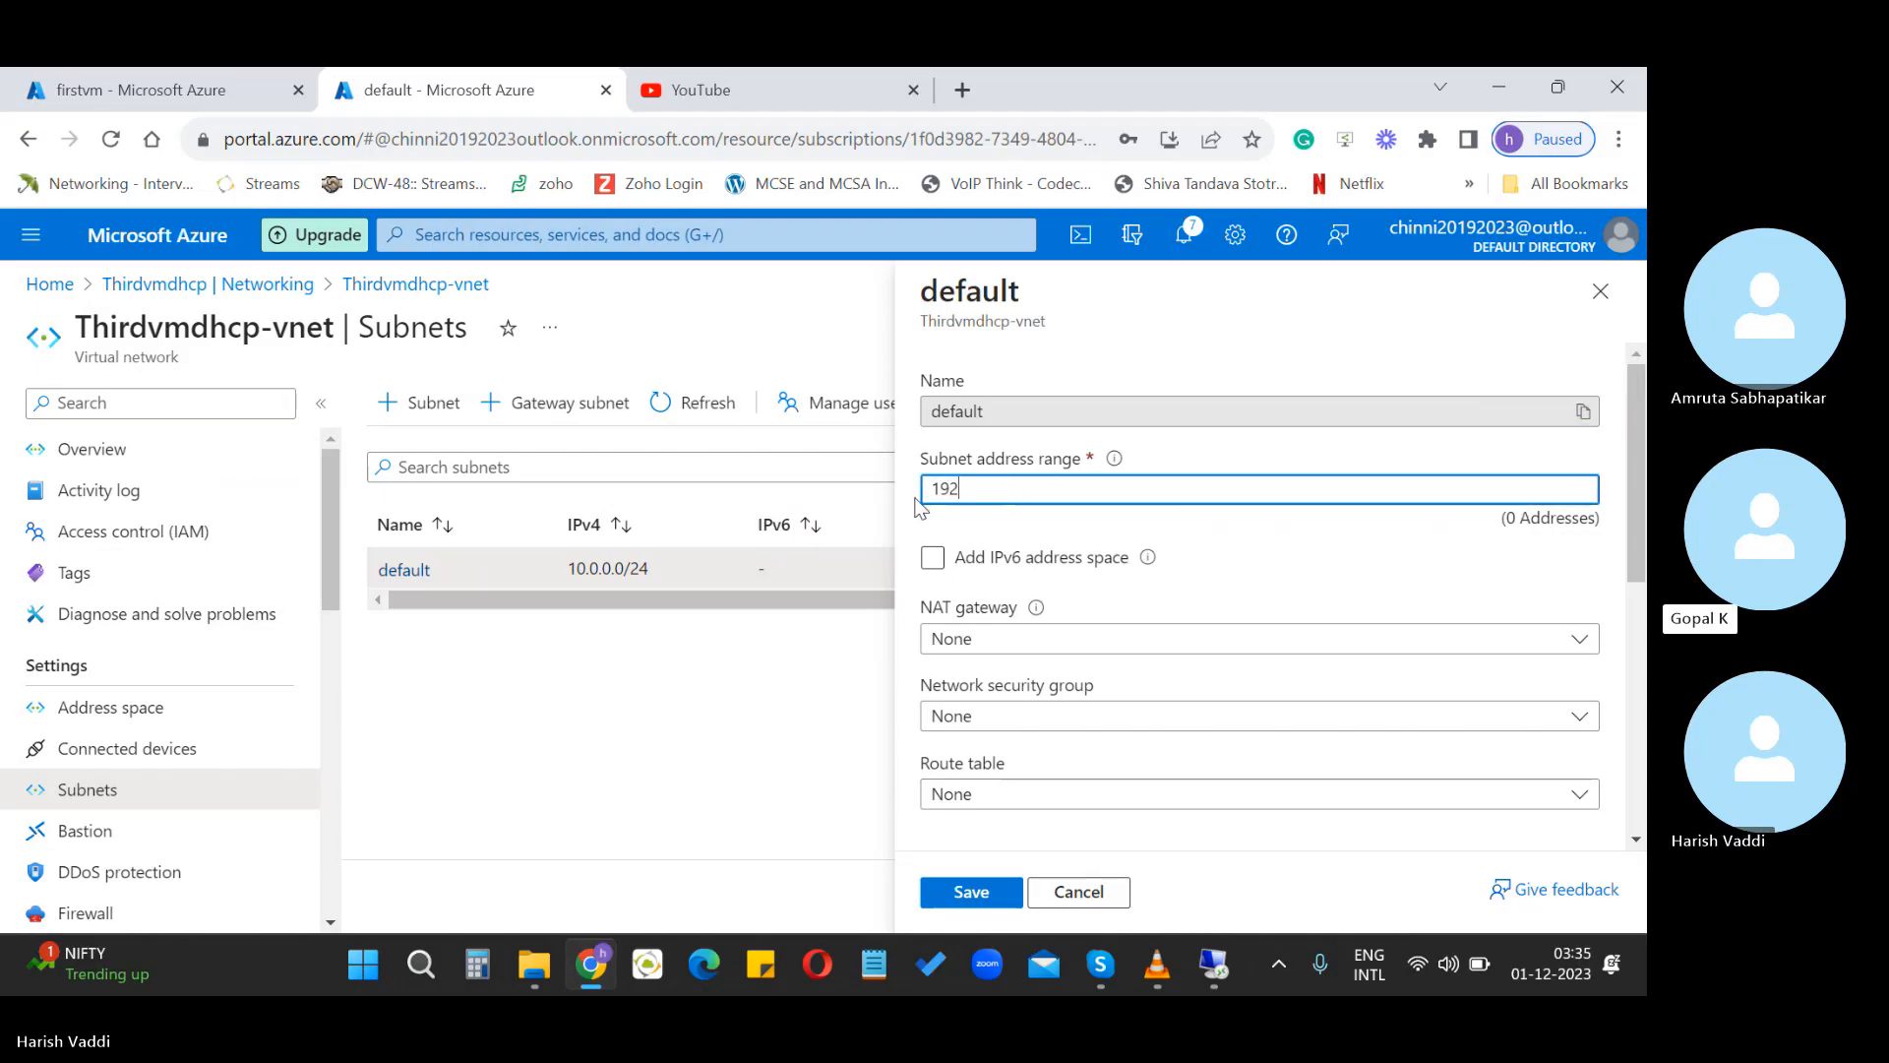
pyautogui.write('.168')
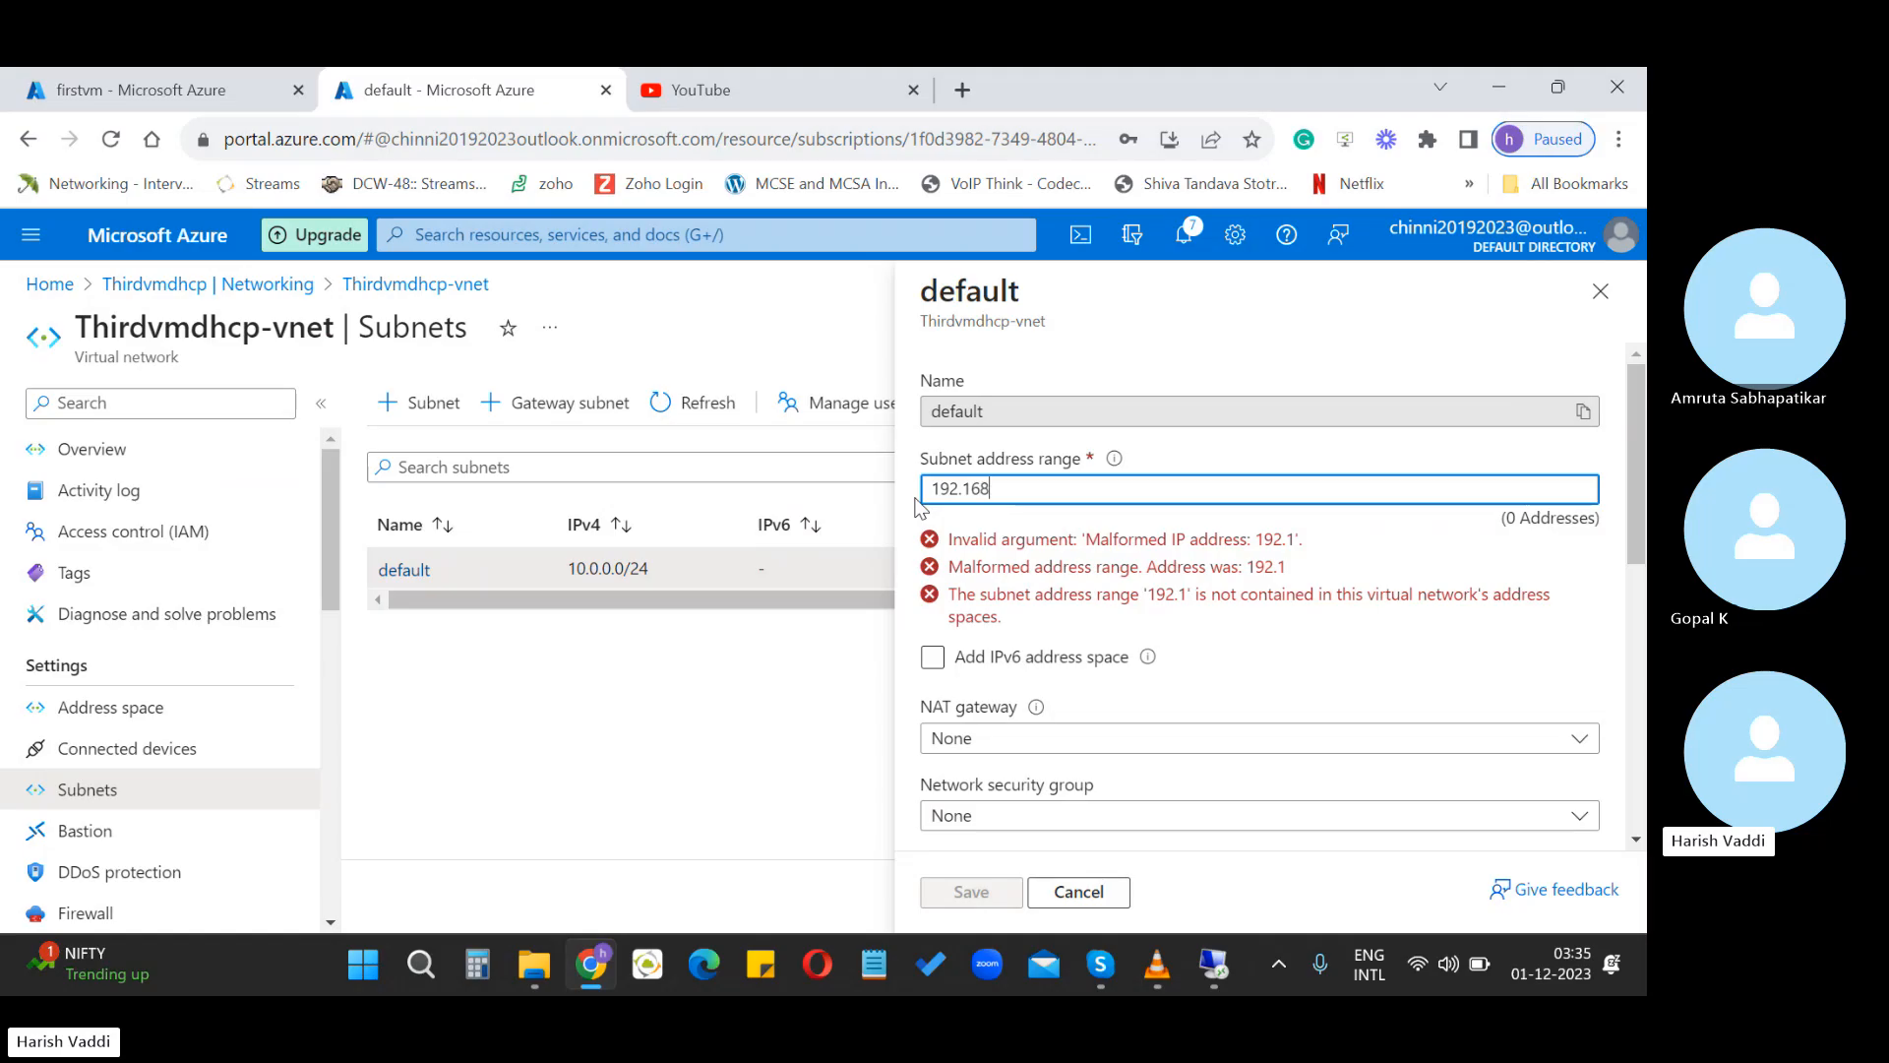
pyautogui.write('.0.')
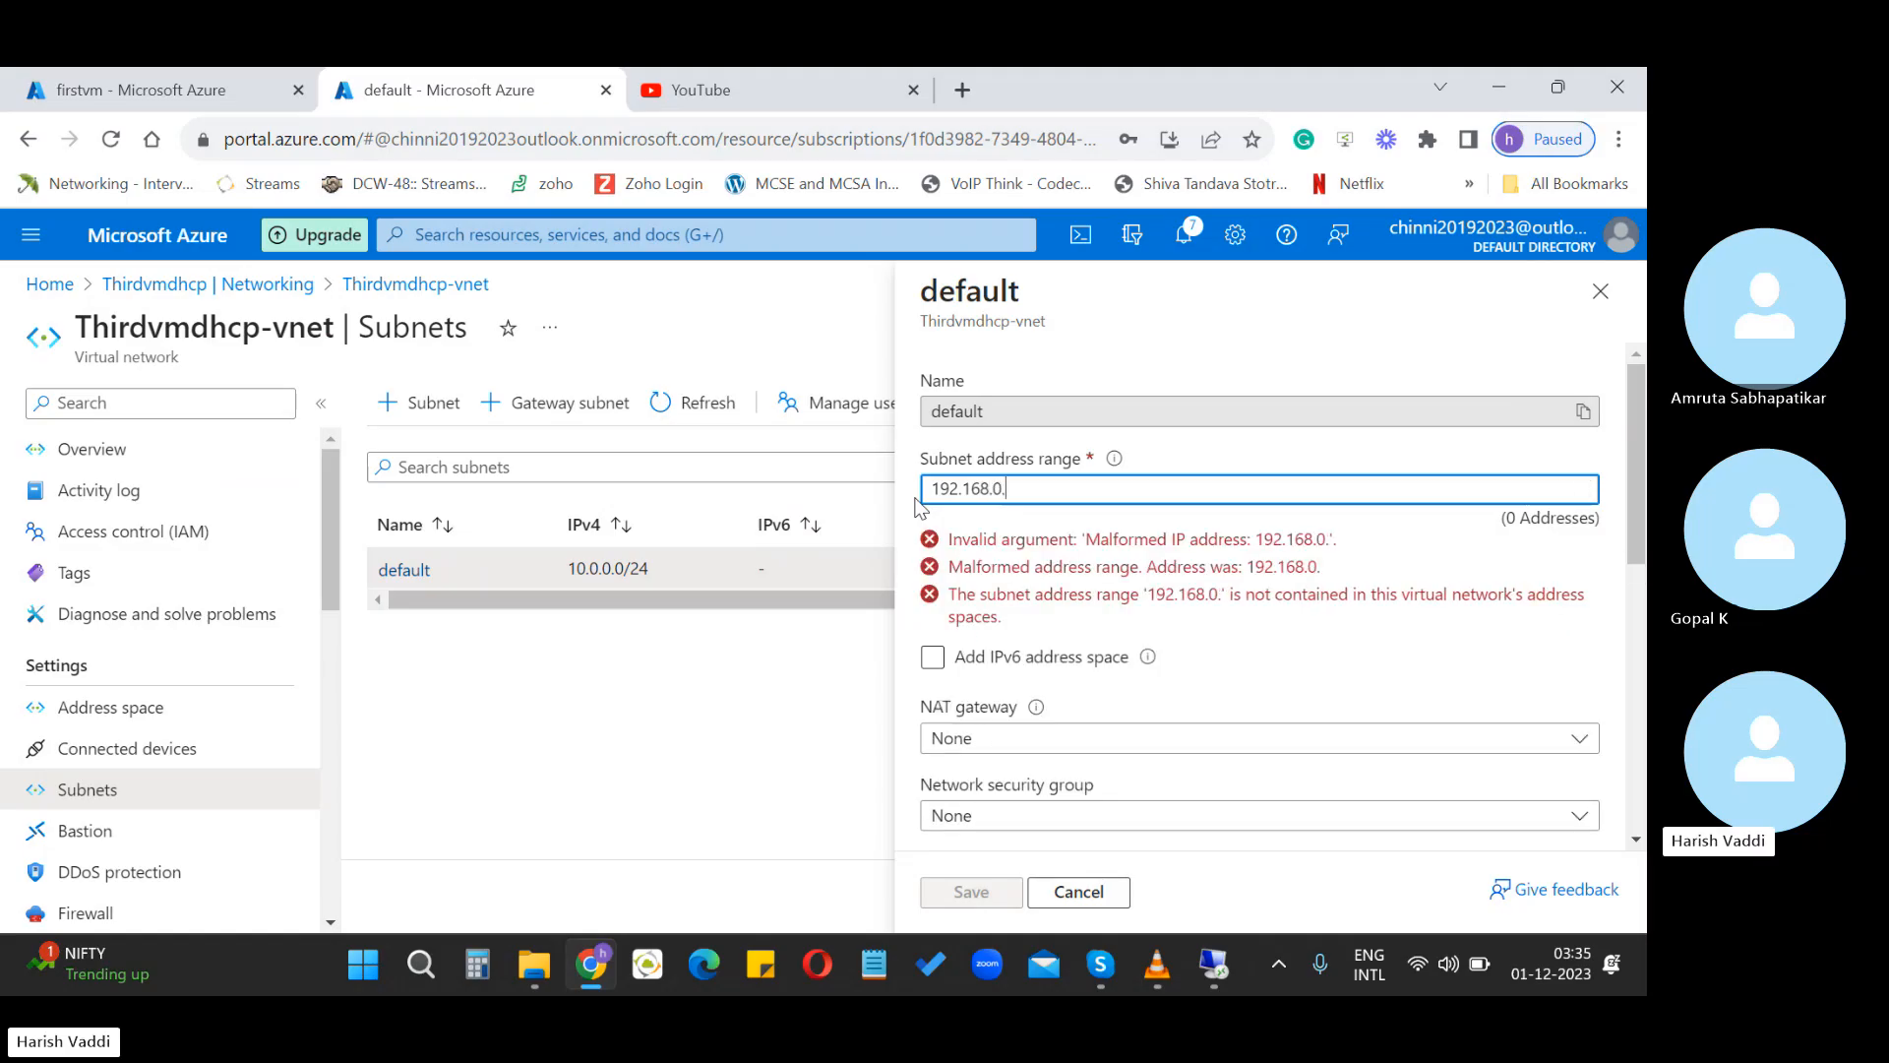
pyautogui.write('15')
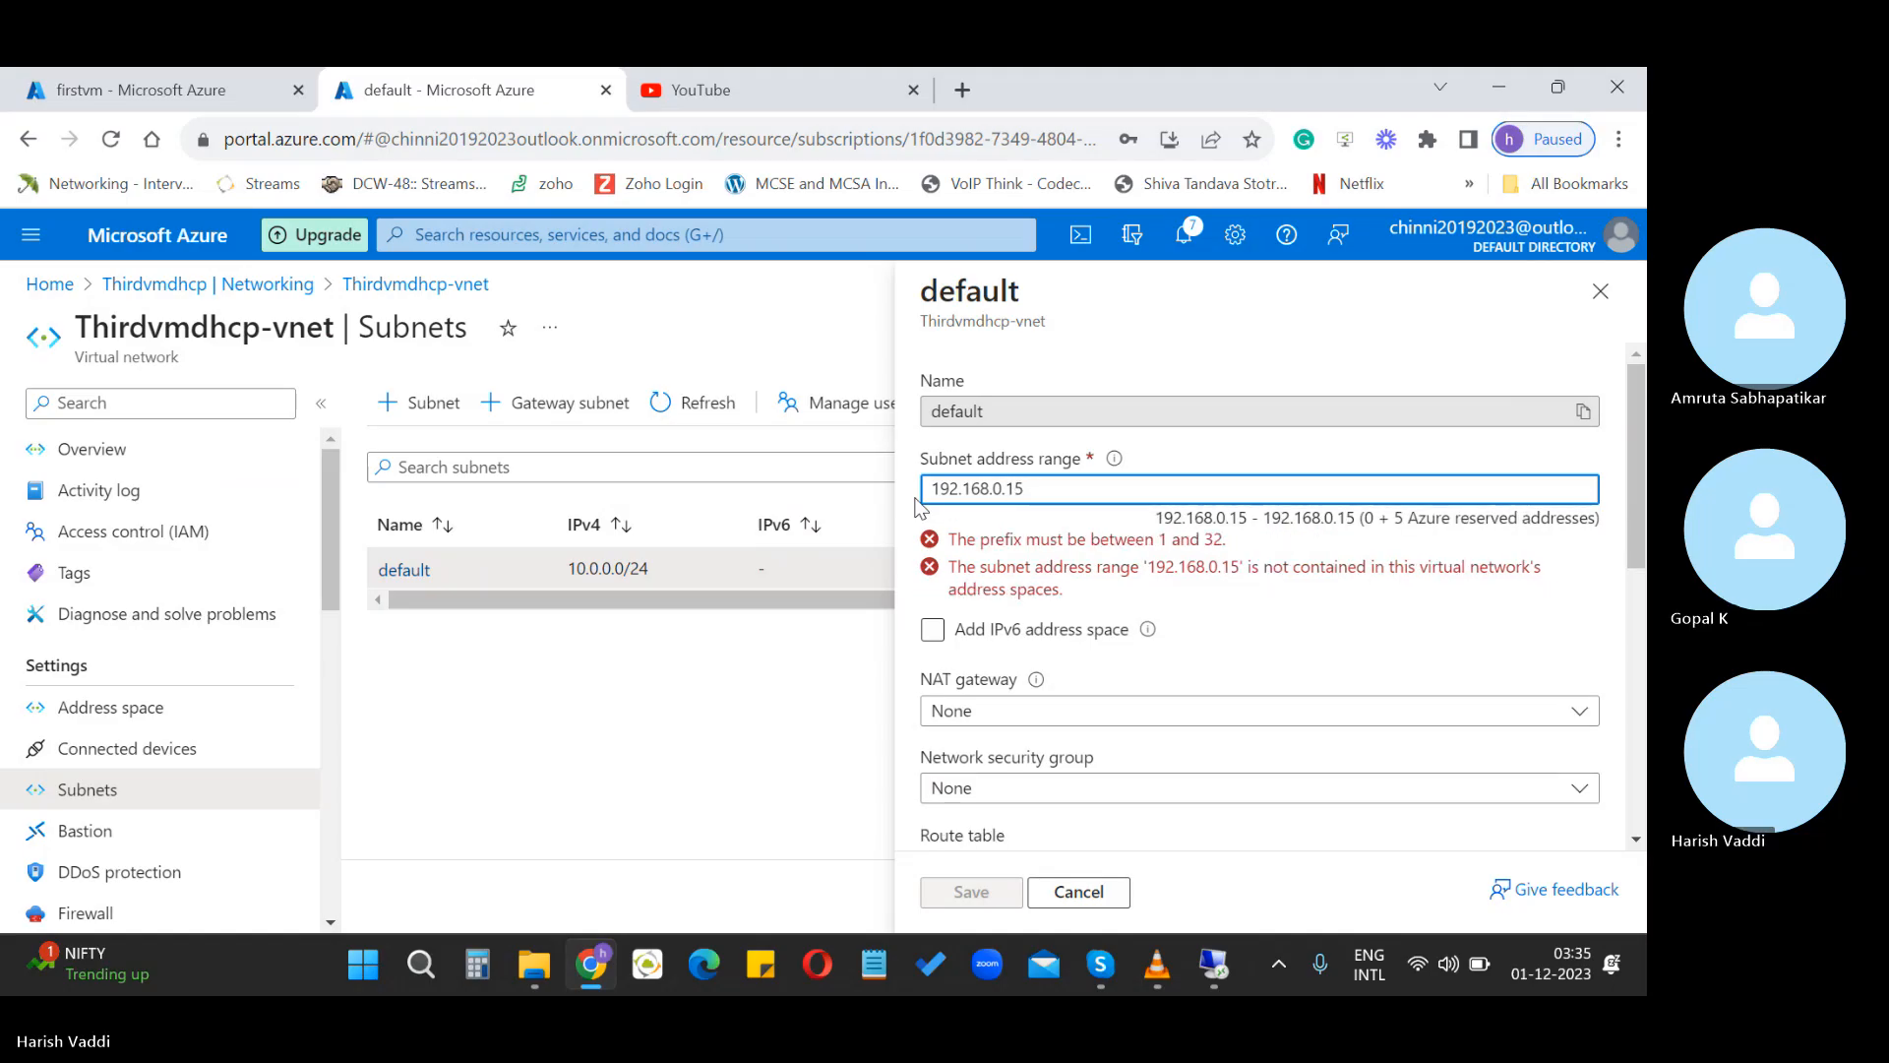
pyautogui.write('/')
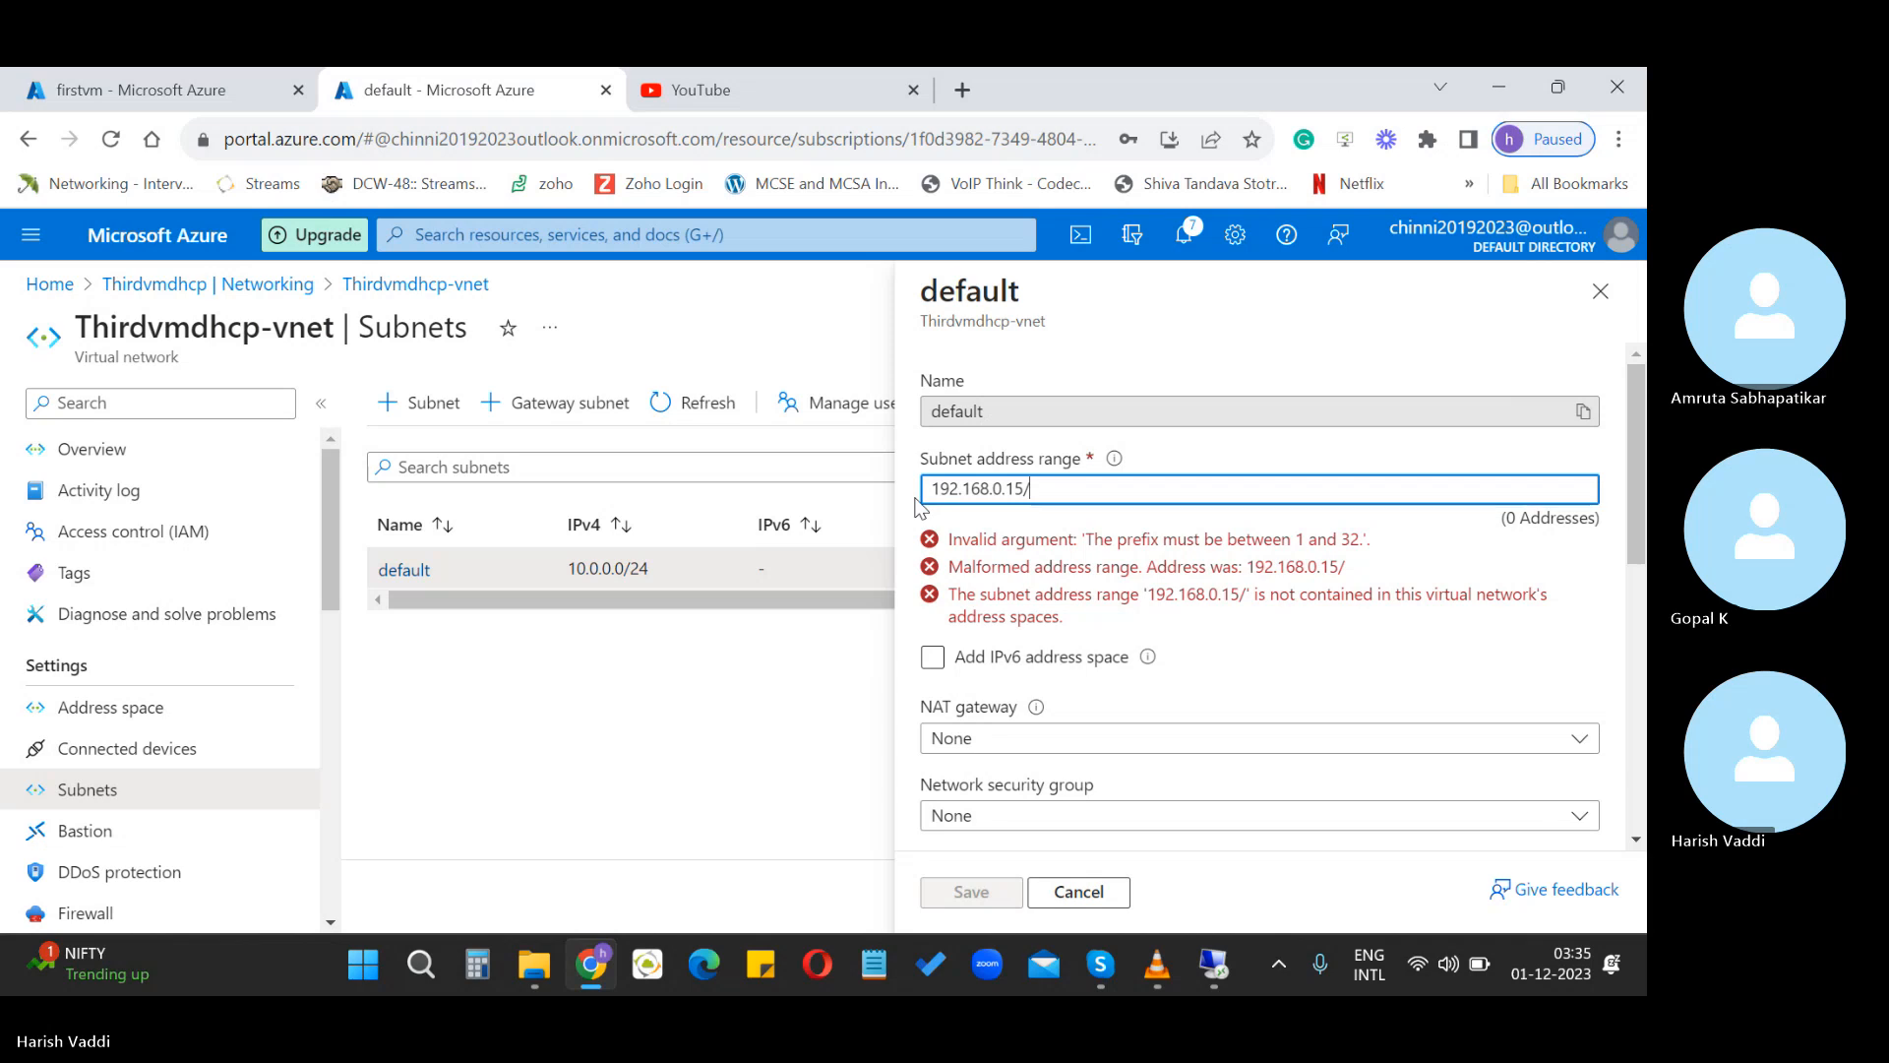
pyautogui.write('24')
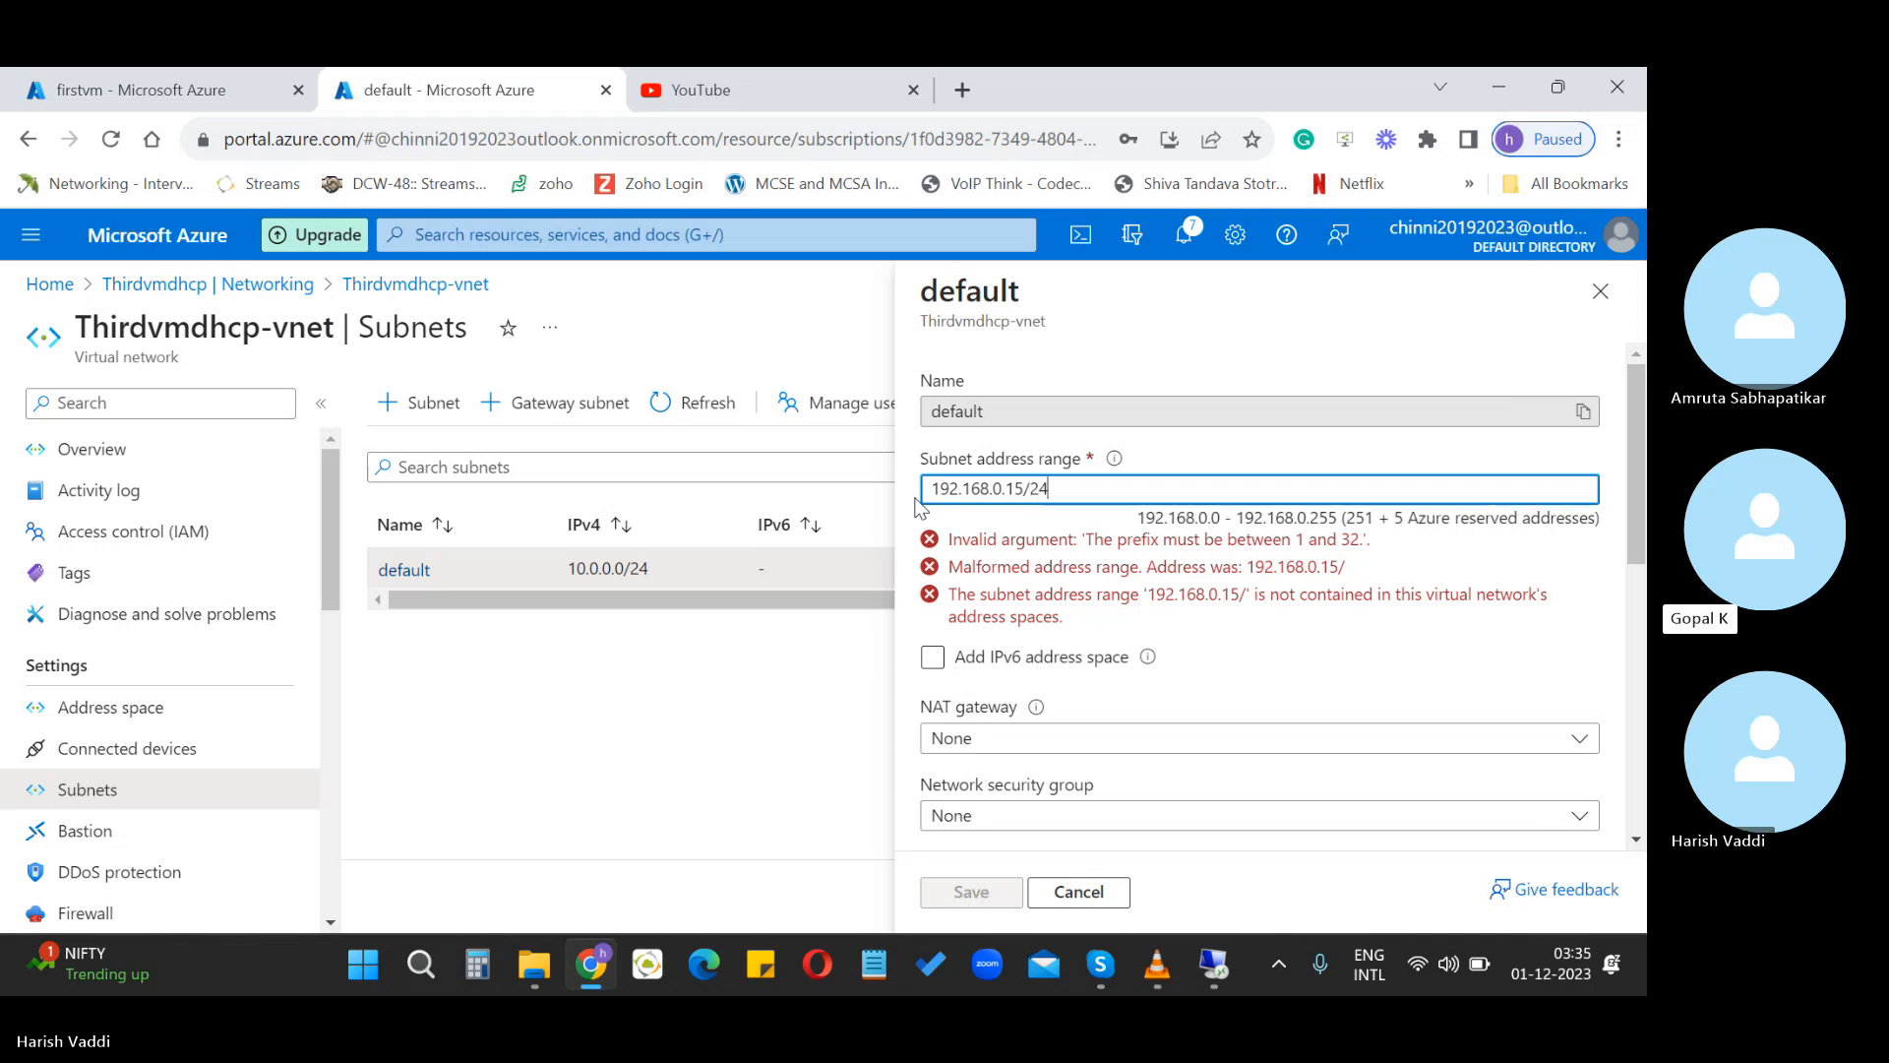
pyautogui.press('BackSpace')
pyautogui.press('BackSpace')
pyautogui.press('BackSpace')
pyautogui.press('BackSpace')
pyautogui.press('BackSpace')
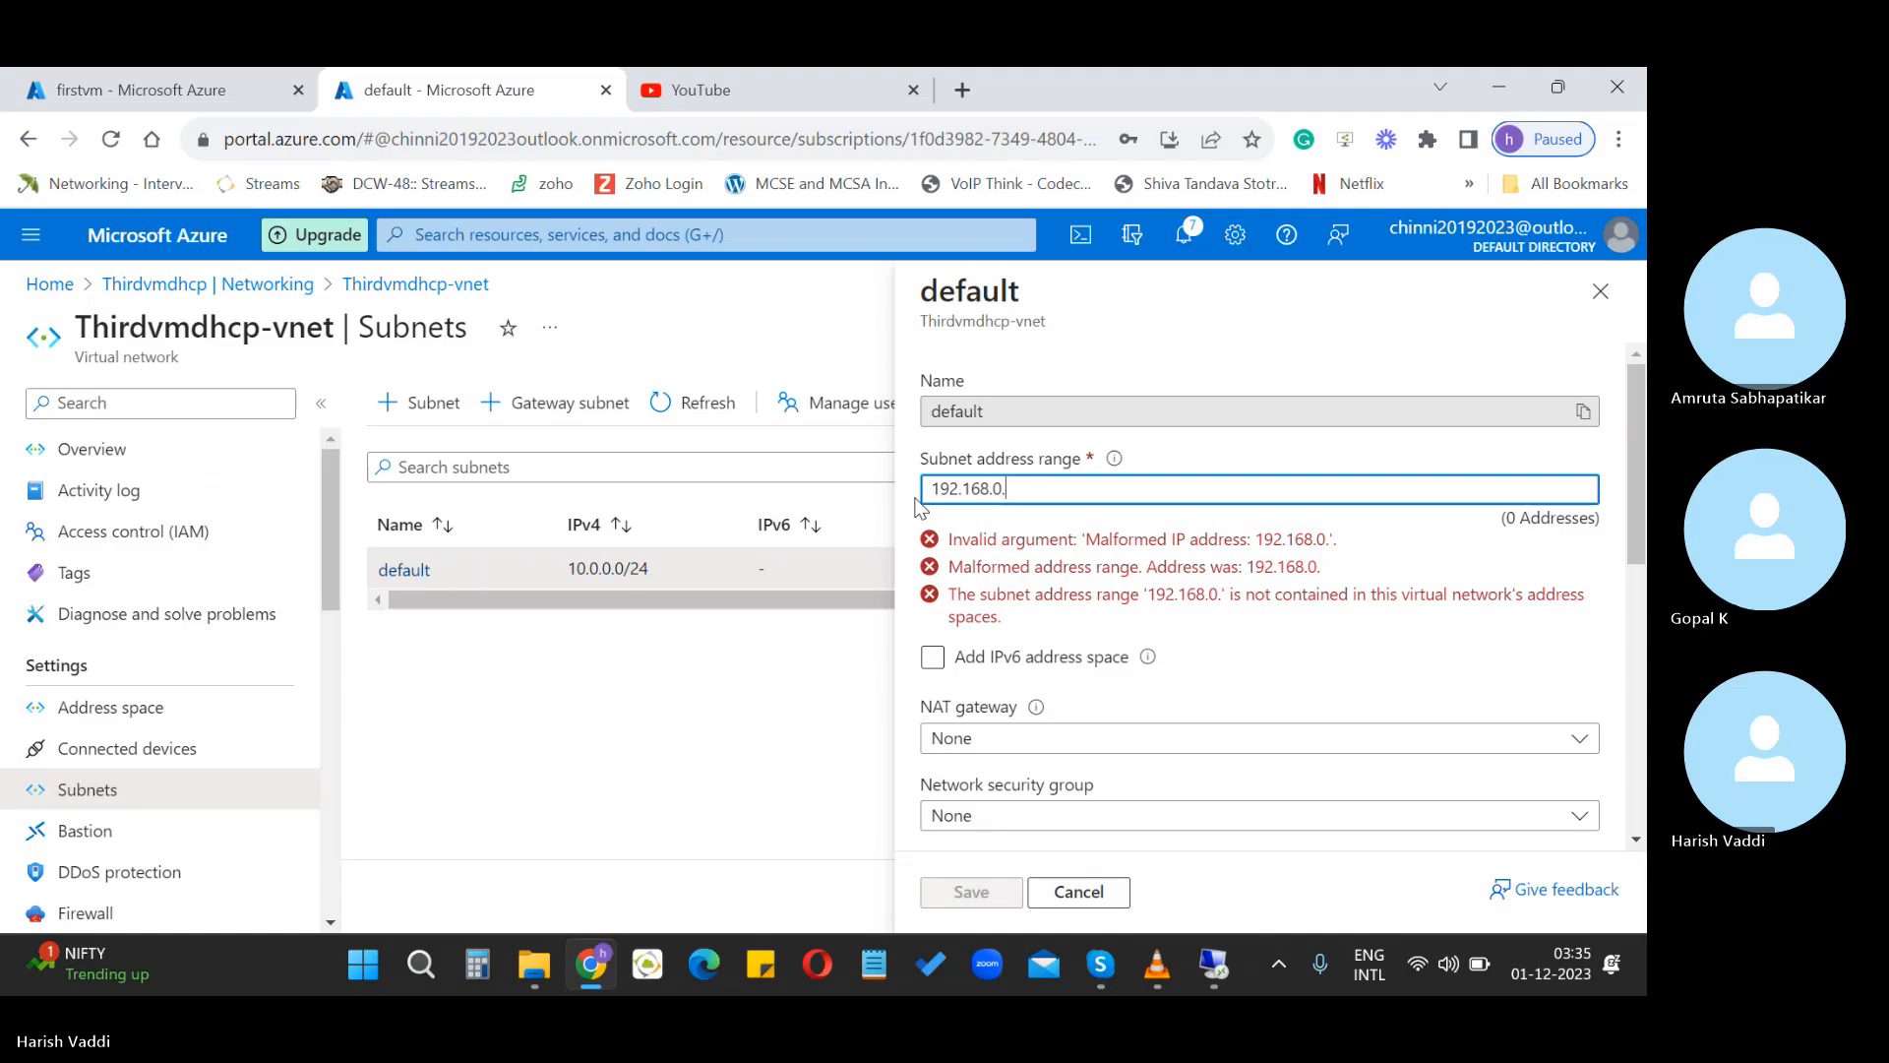
pyautogui.write('1')
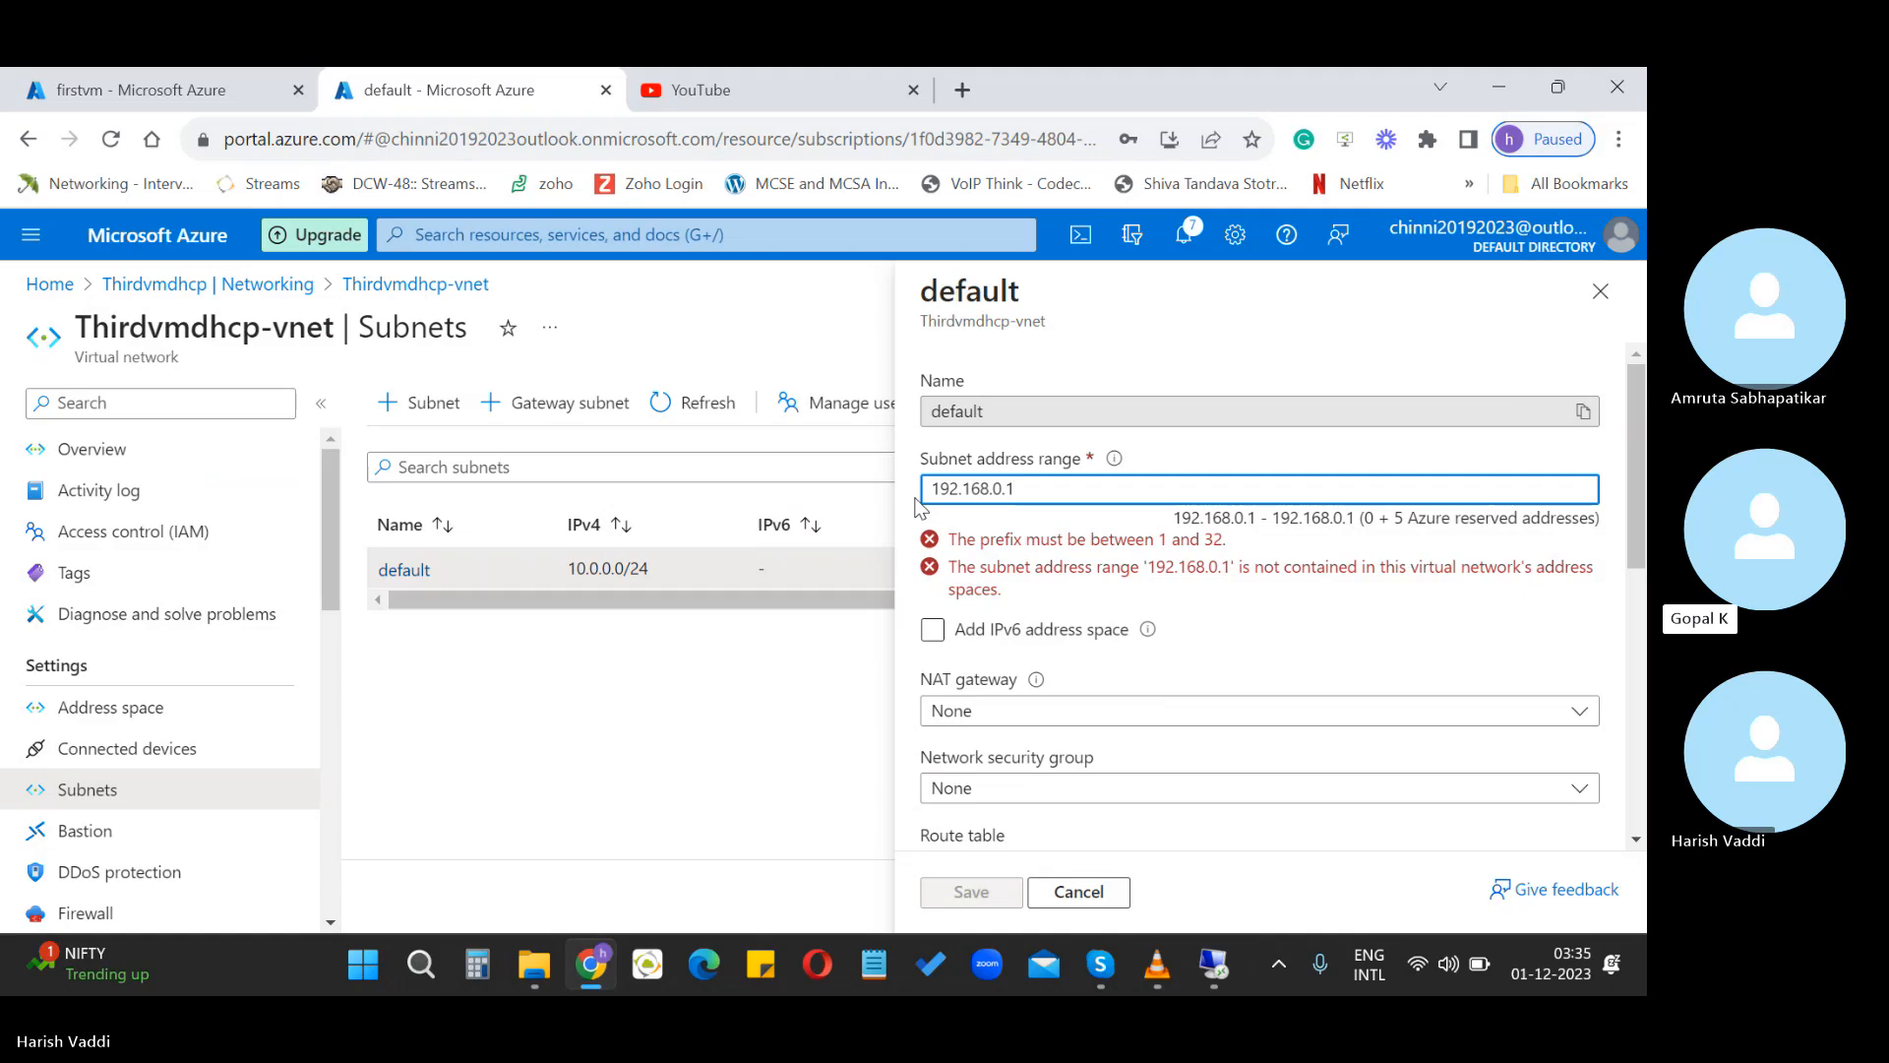
pyautogui.press('BackSpace')
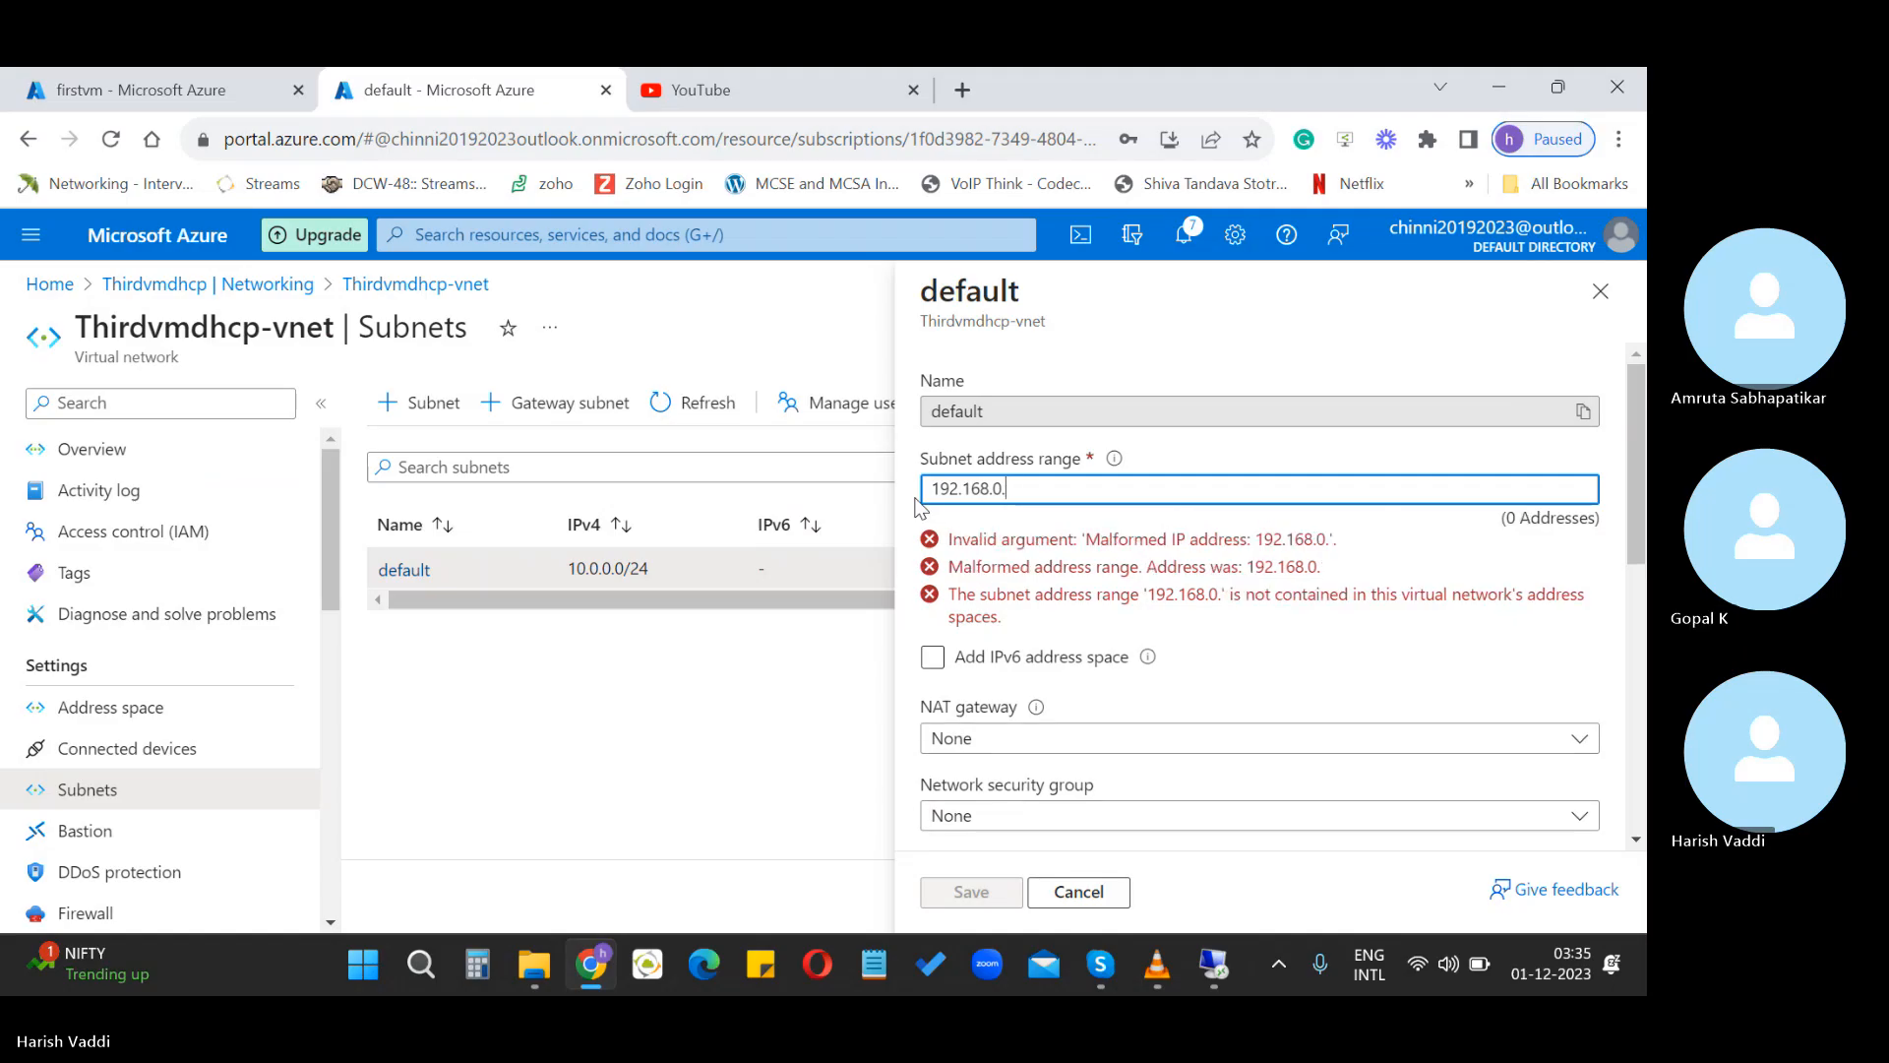
pyautogui.write('0/')
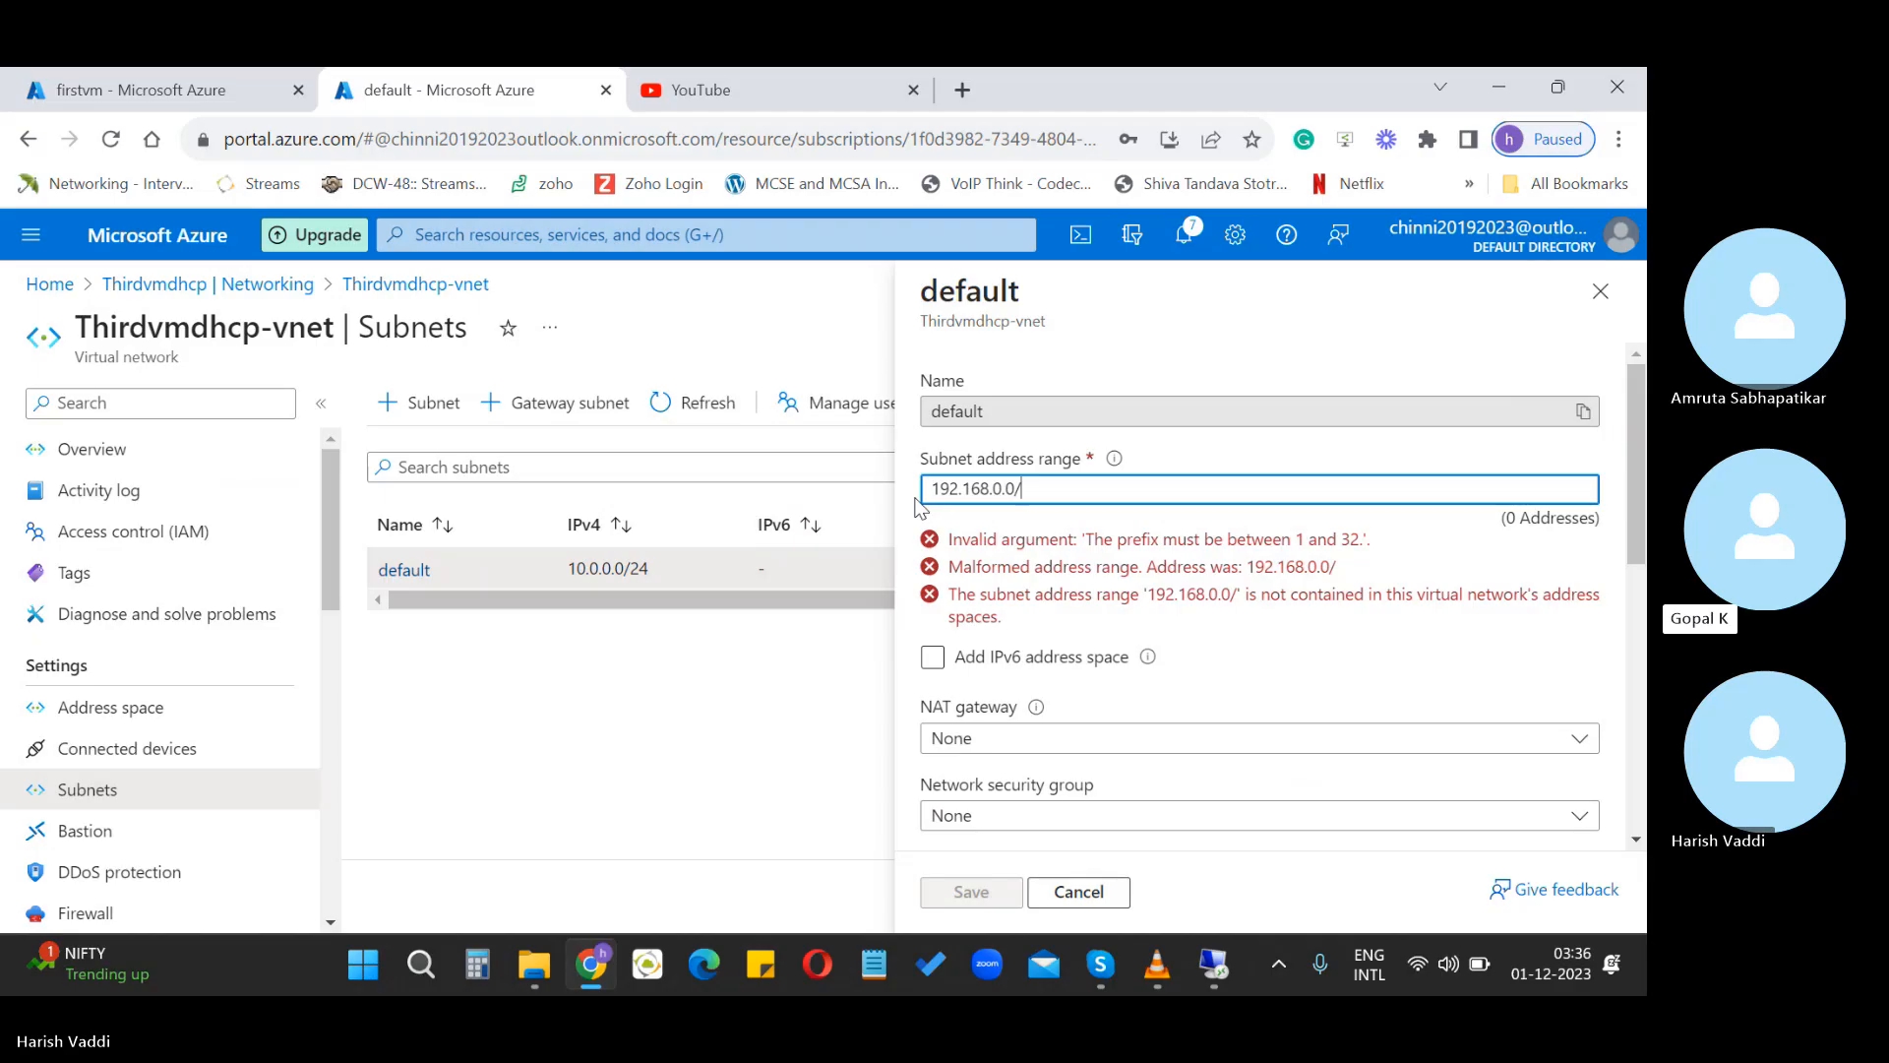
pyautogui.write('24')
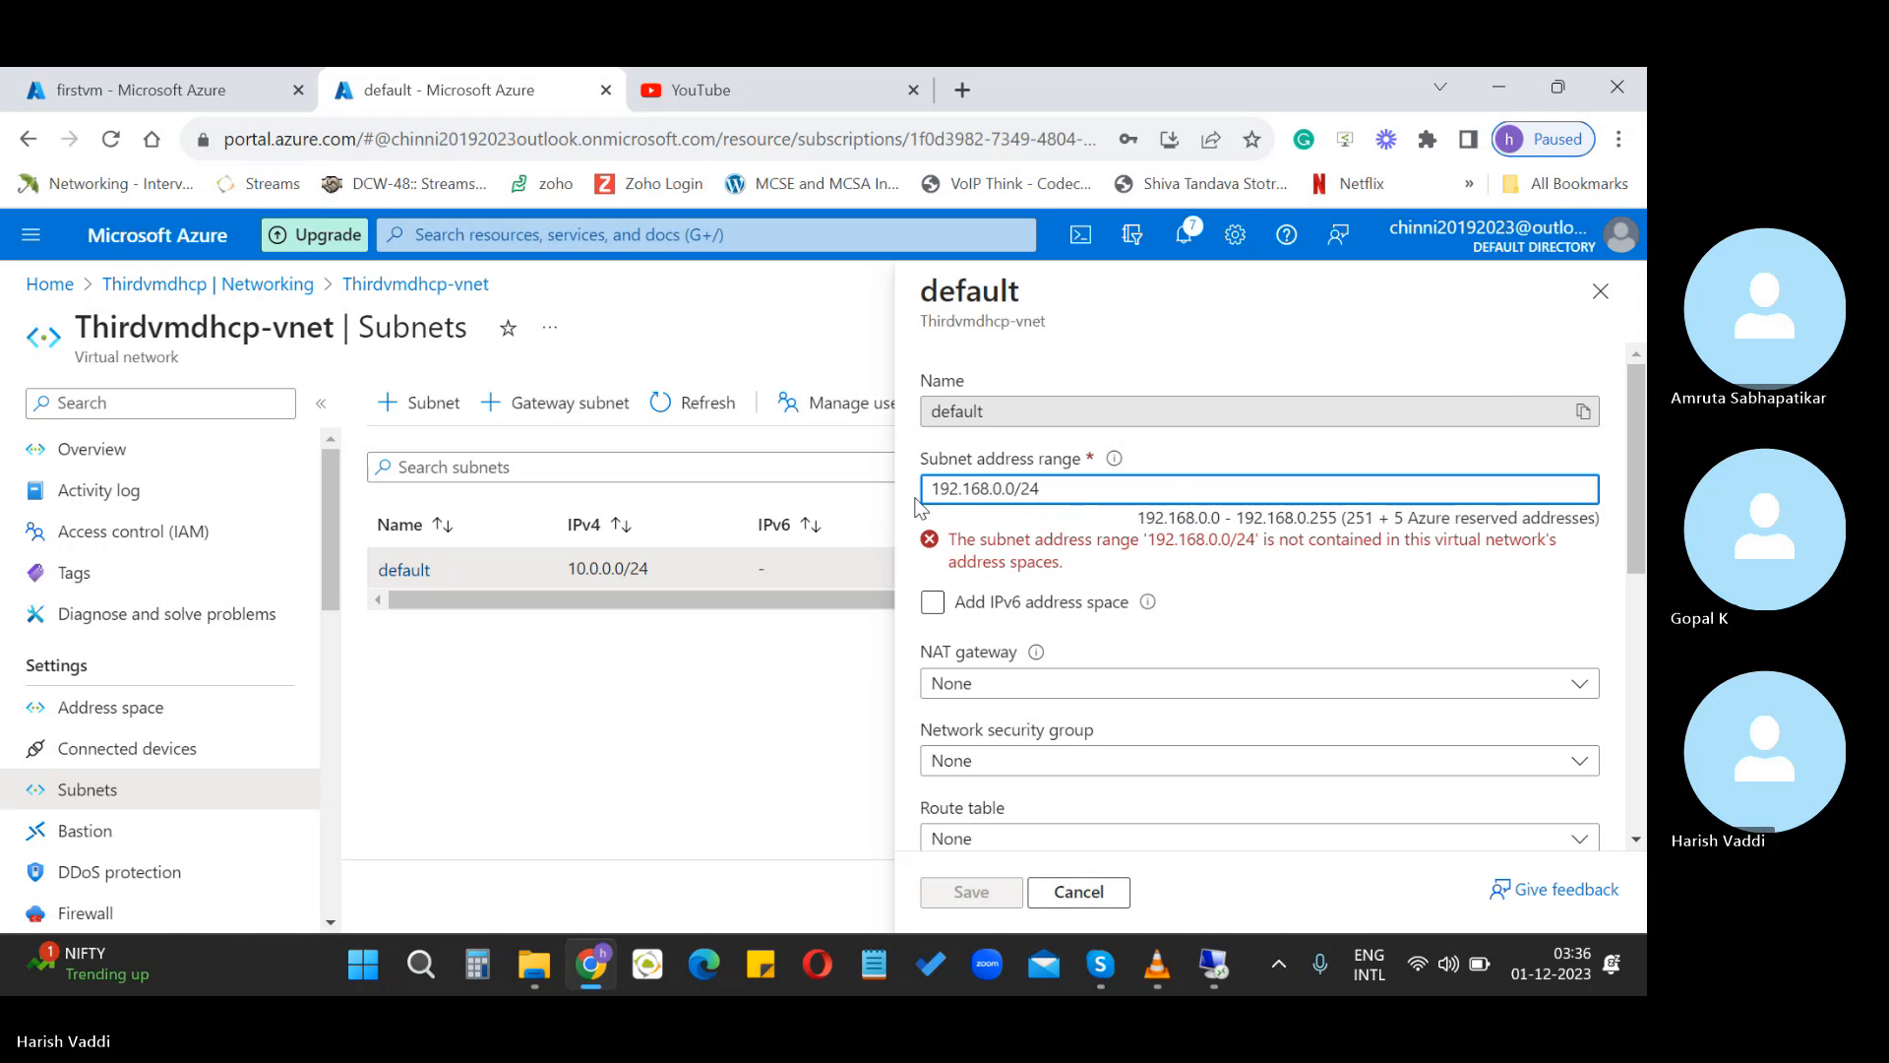
pyautogui.press('BackSpace')
pyautogui.press('BackSpace')
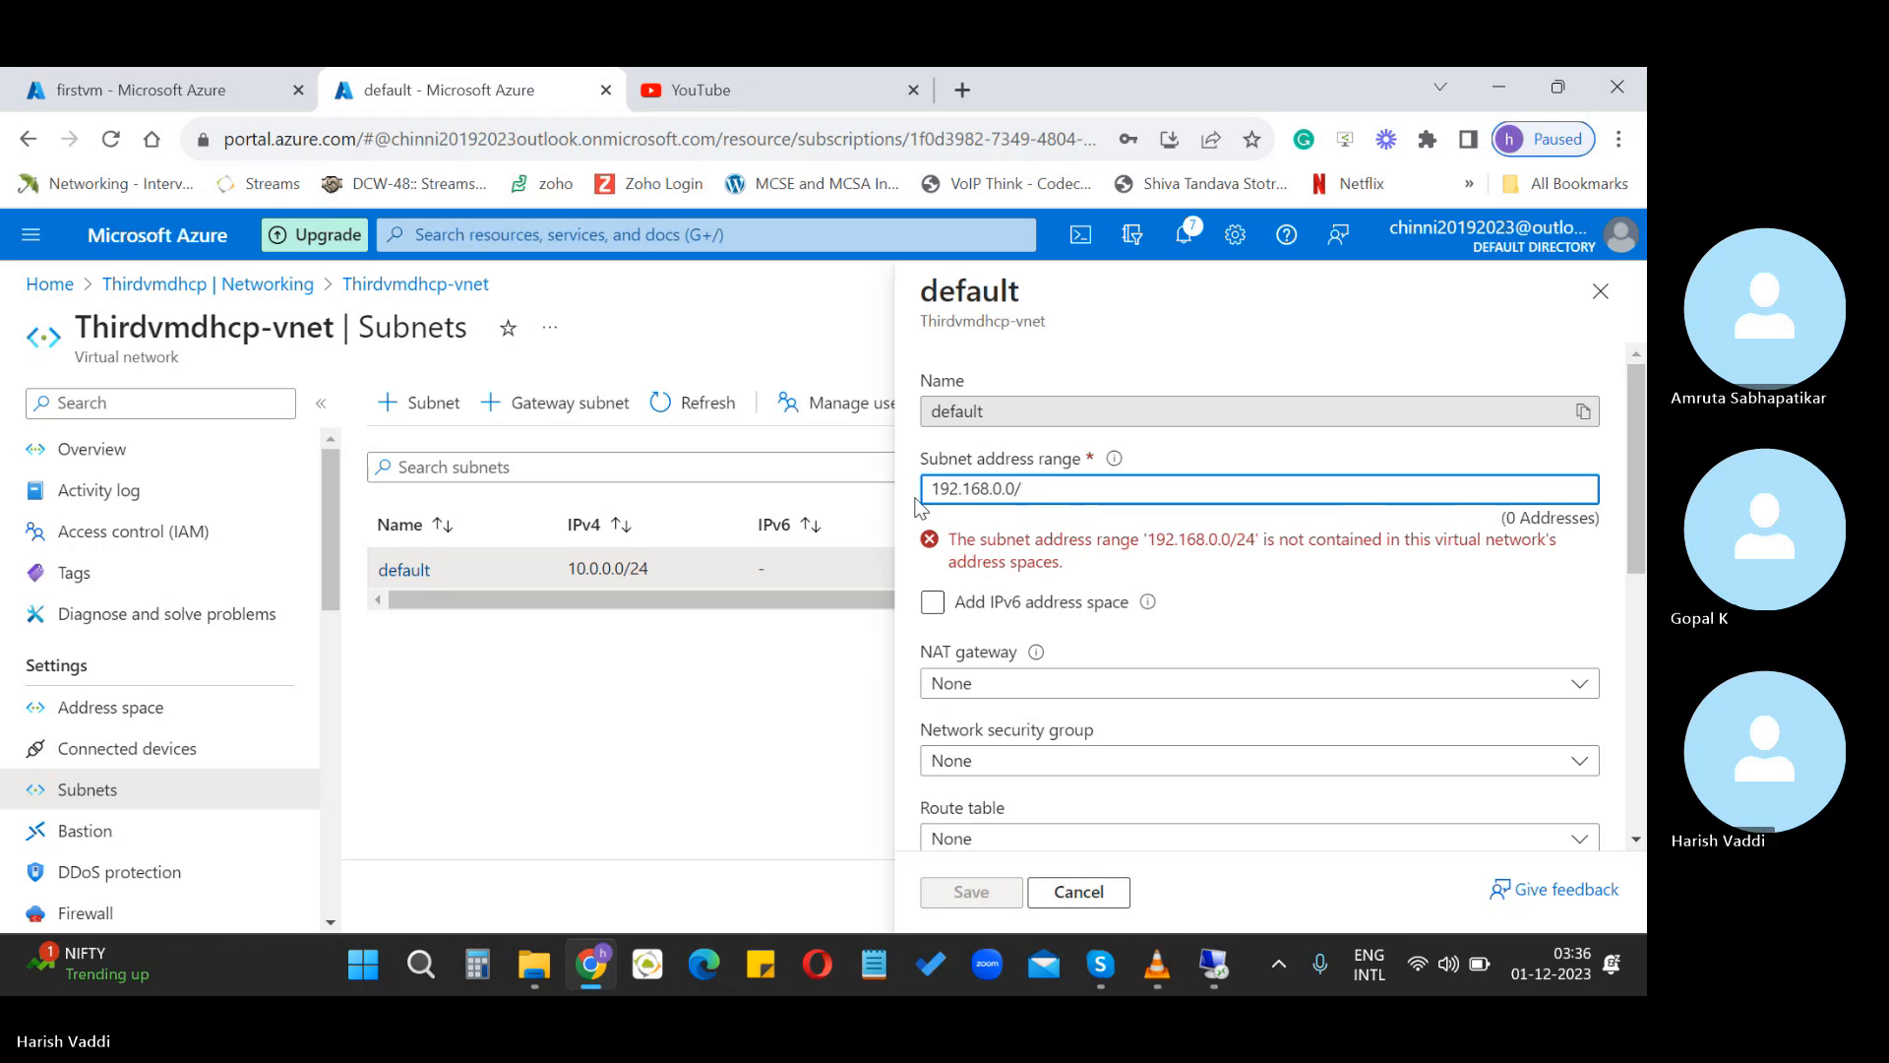
pyautogui.write('16')
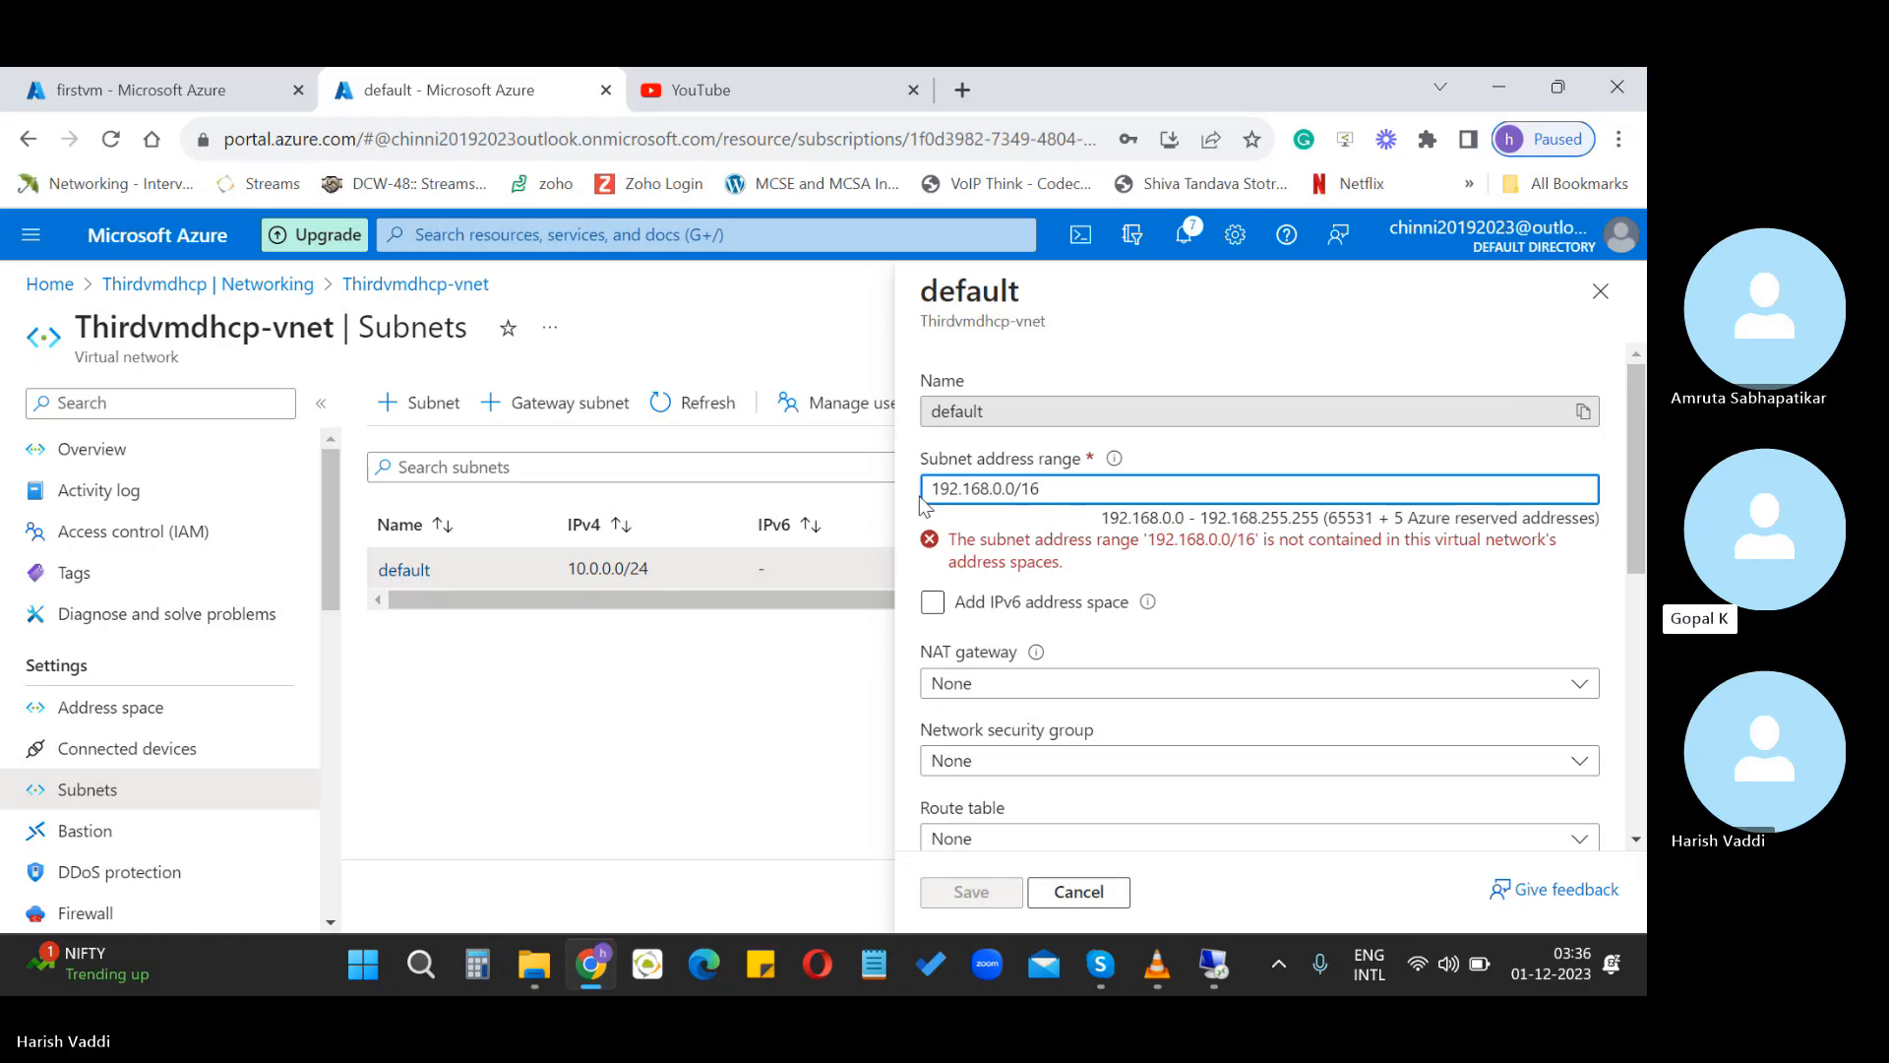
# Cancel the default subnet edits, then abandon a new subnet form after typing 19 as its range
pyautogui.click(1079, 891)
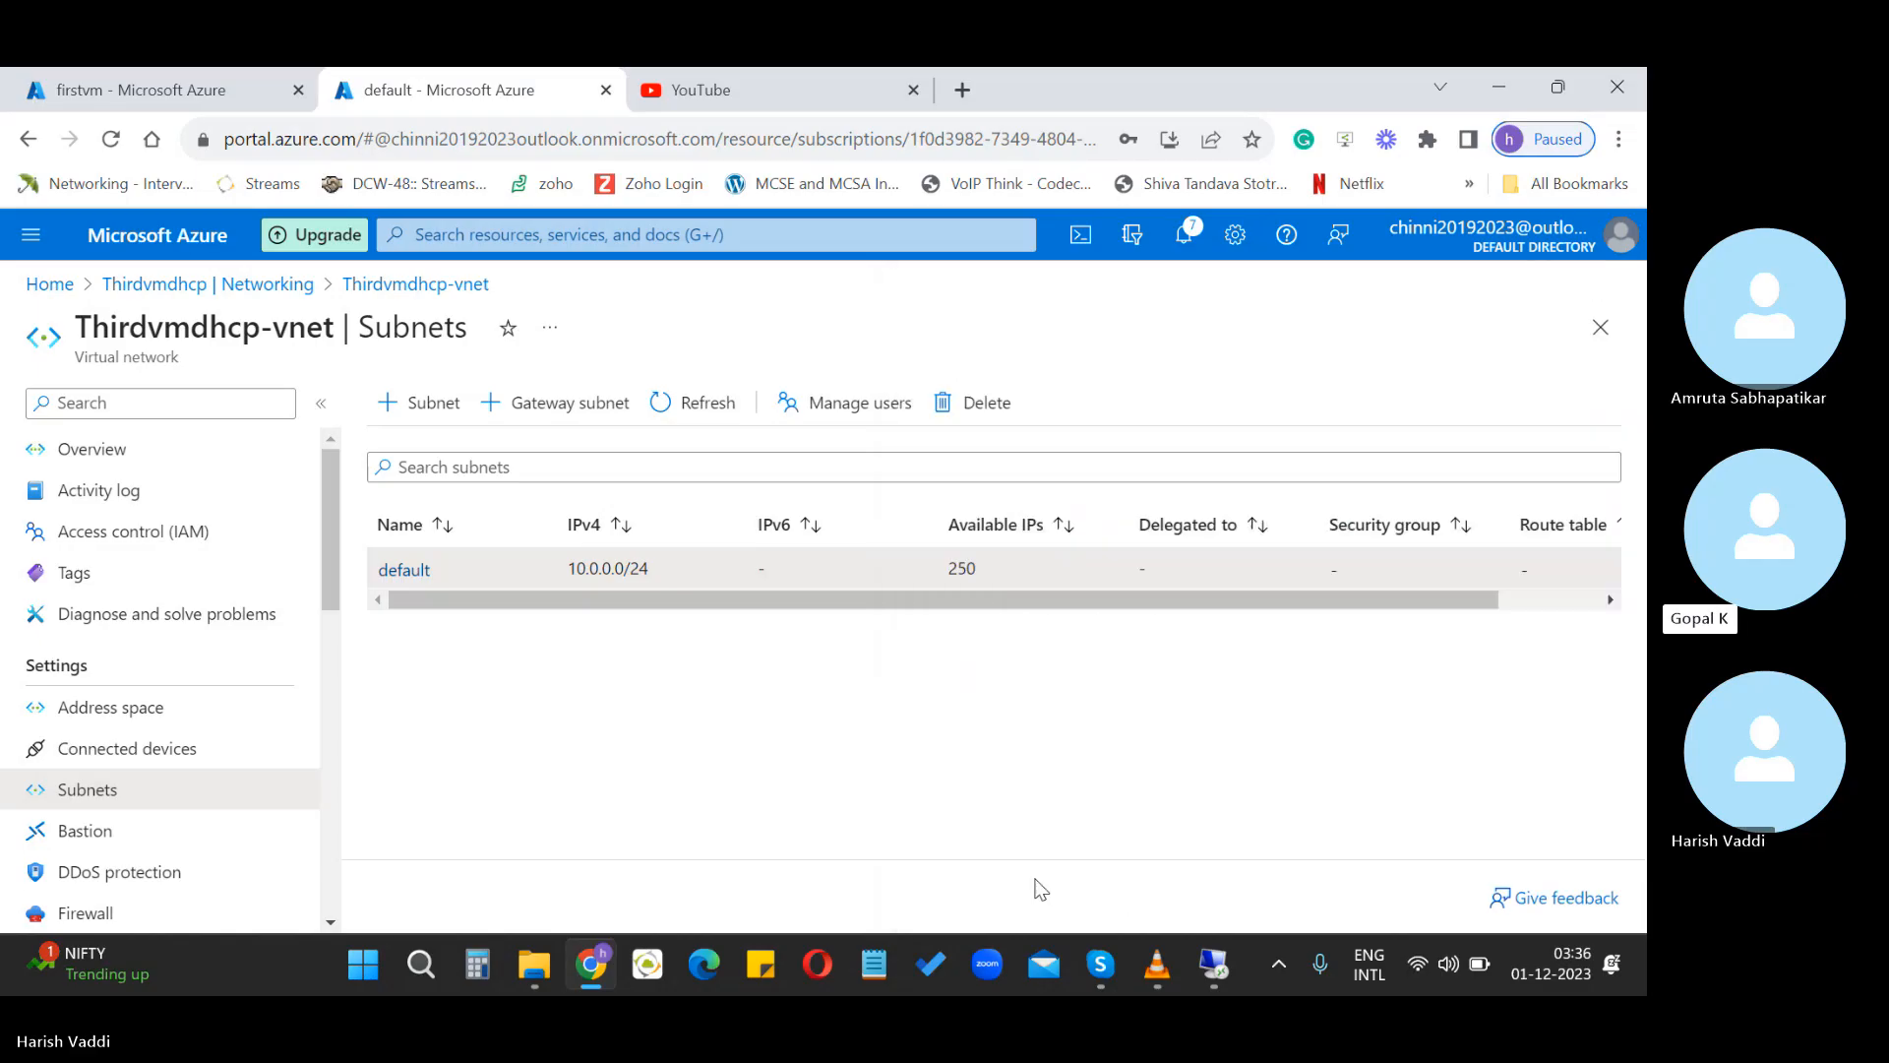
pyautogui.click(420, 402)
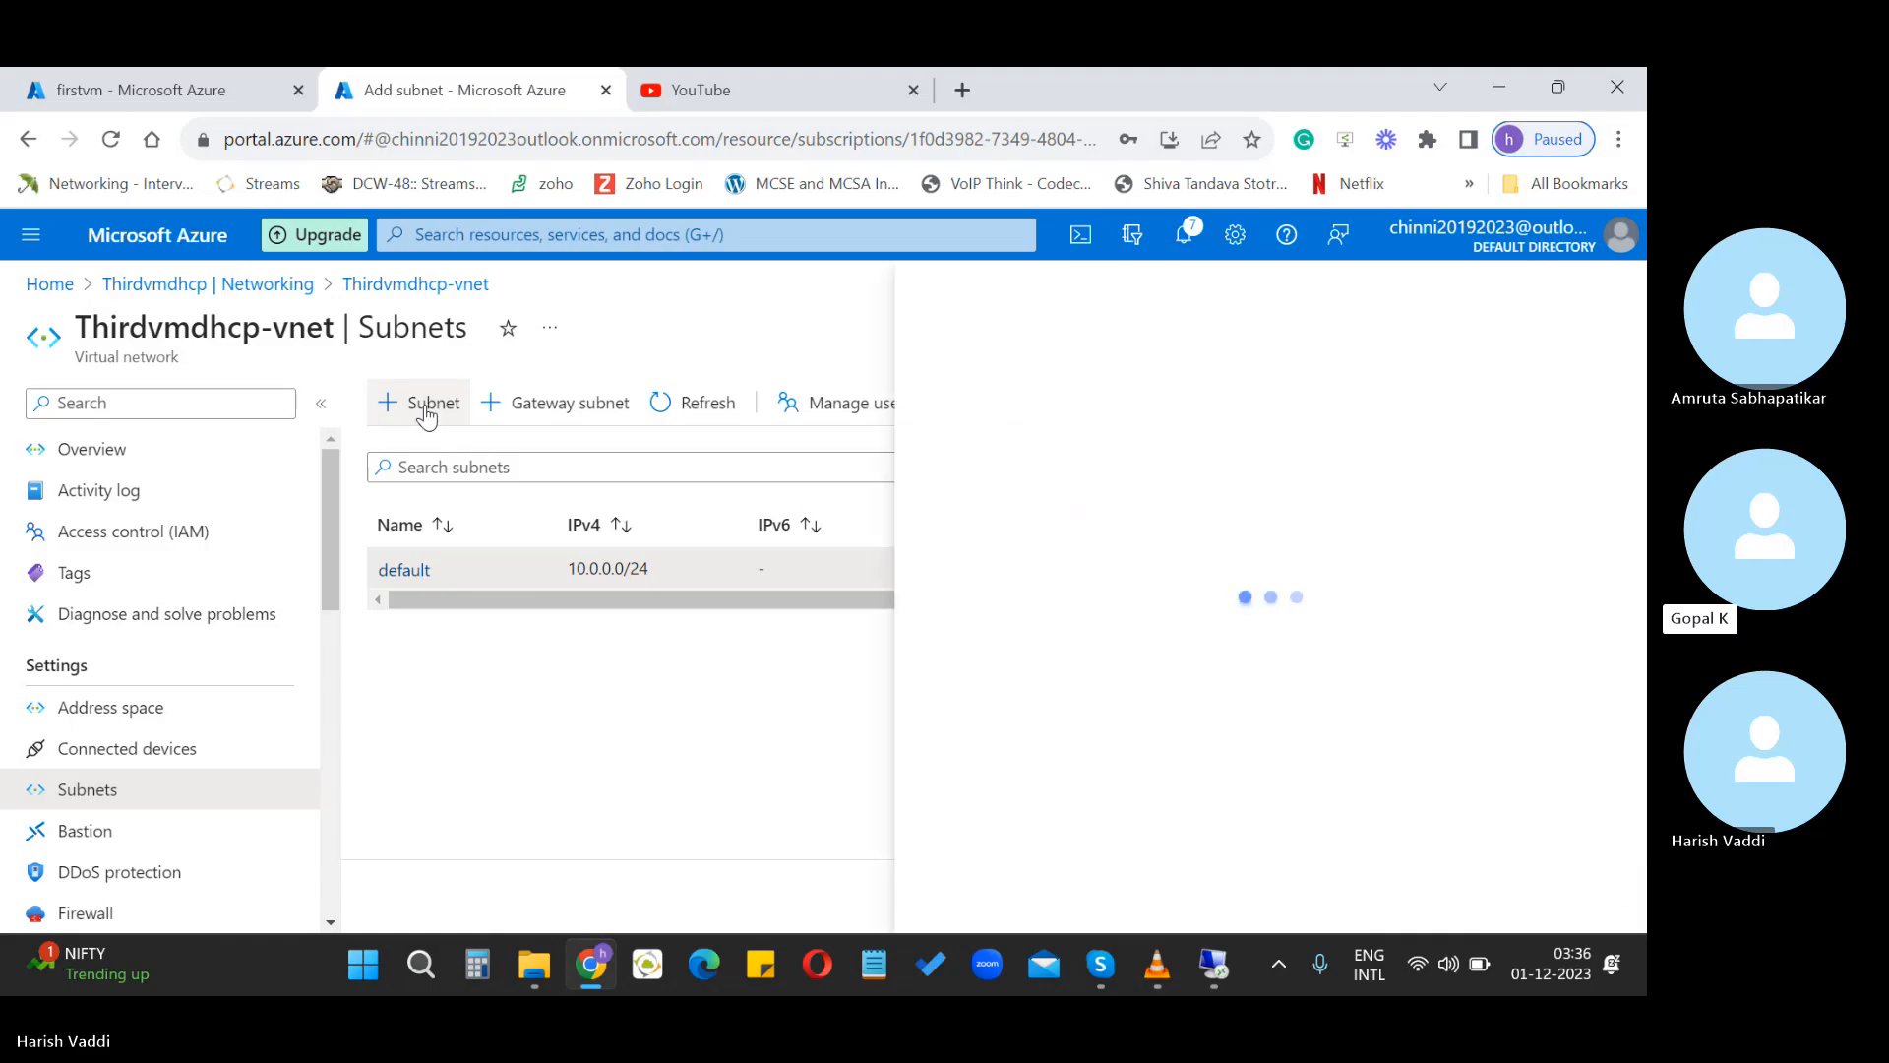
pyautogui.click(1050, 490)
pyautogui.moveTo(1050, 492); pyautogui.dragTo(881, 535)
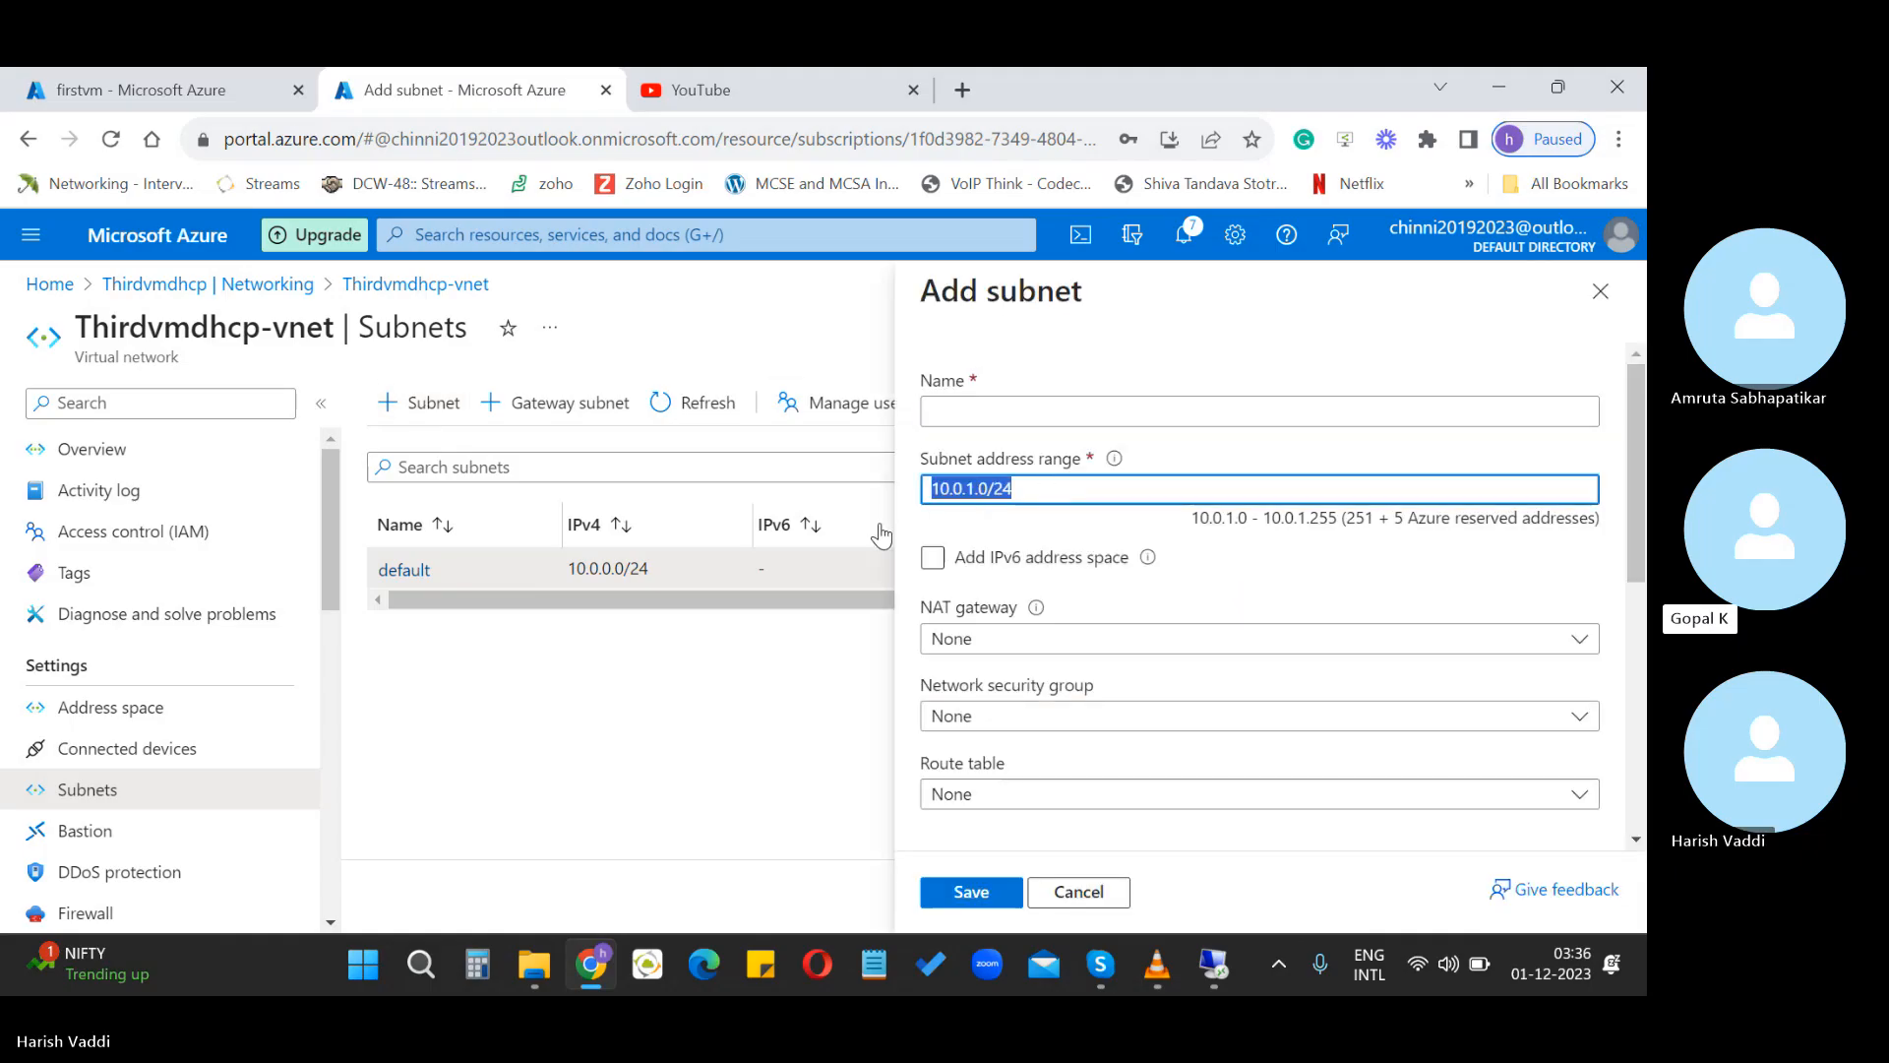
pyautogui.write('19')
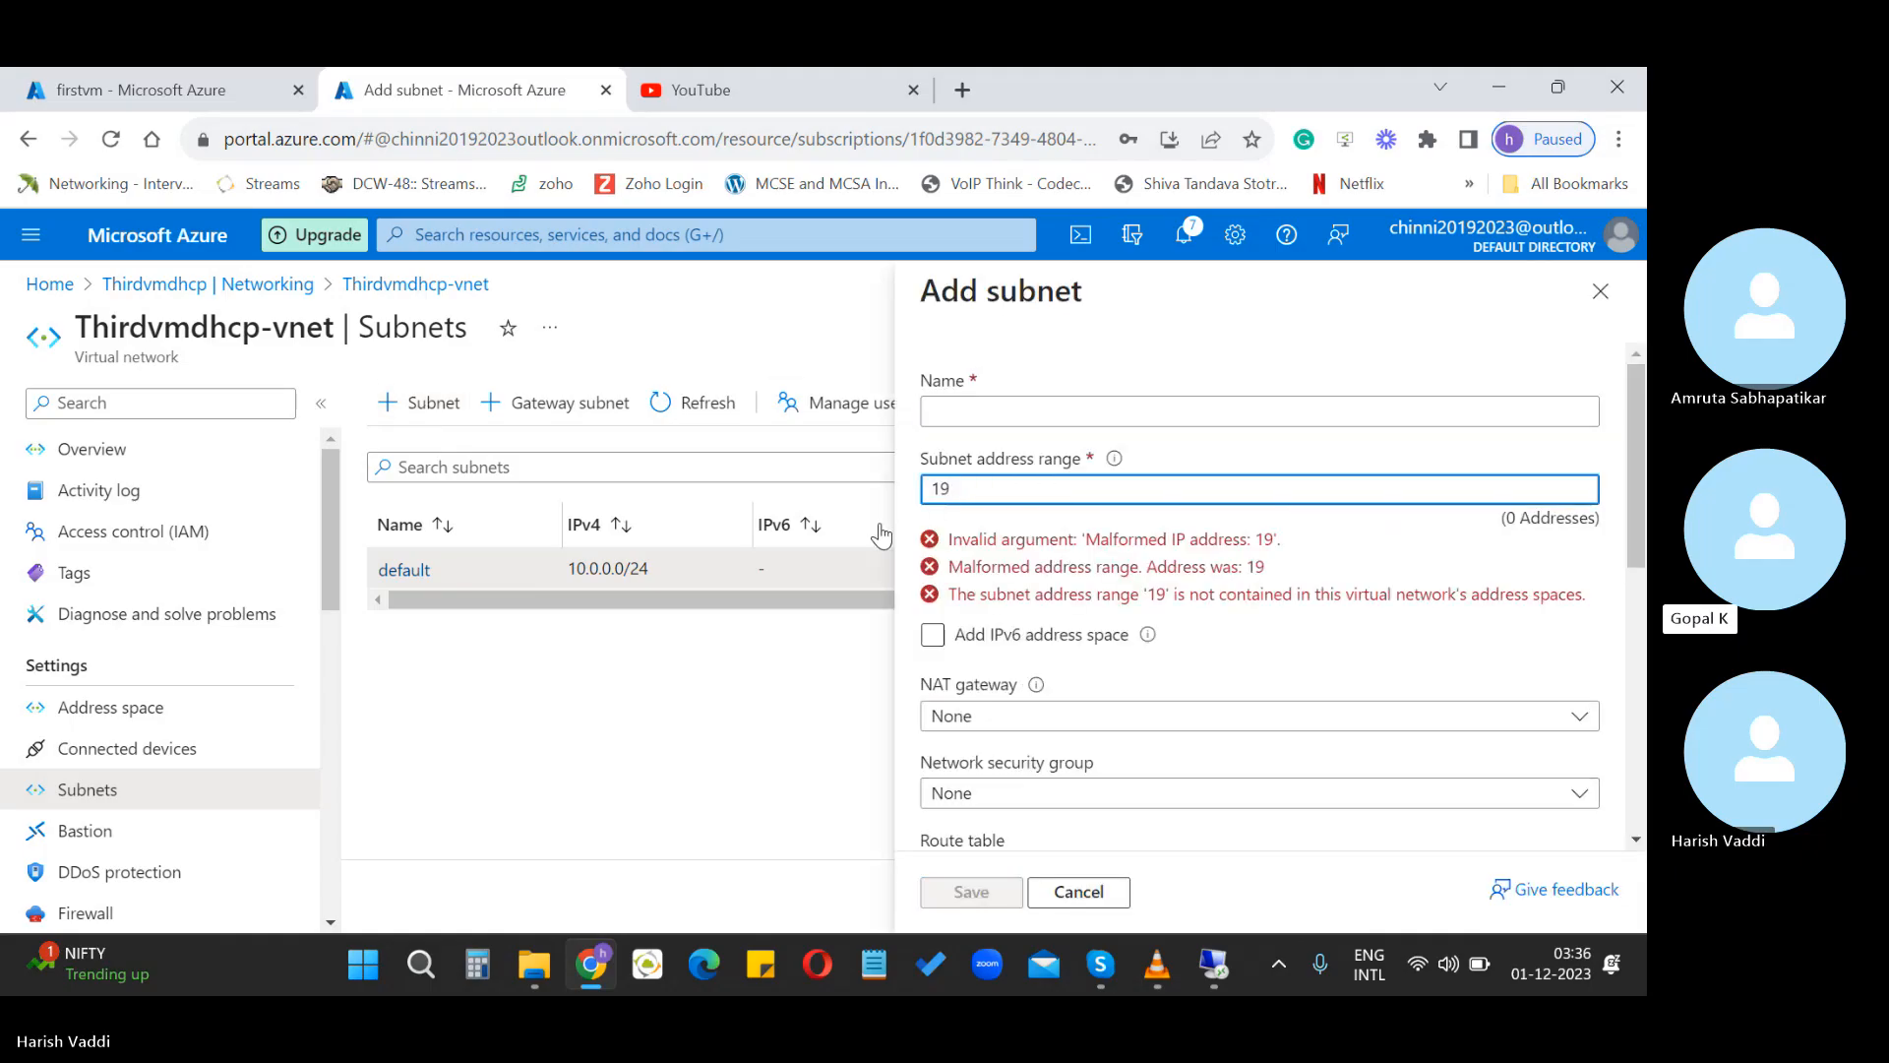
pyautogui.click(1078, 891)
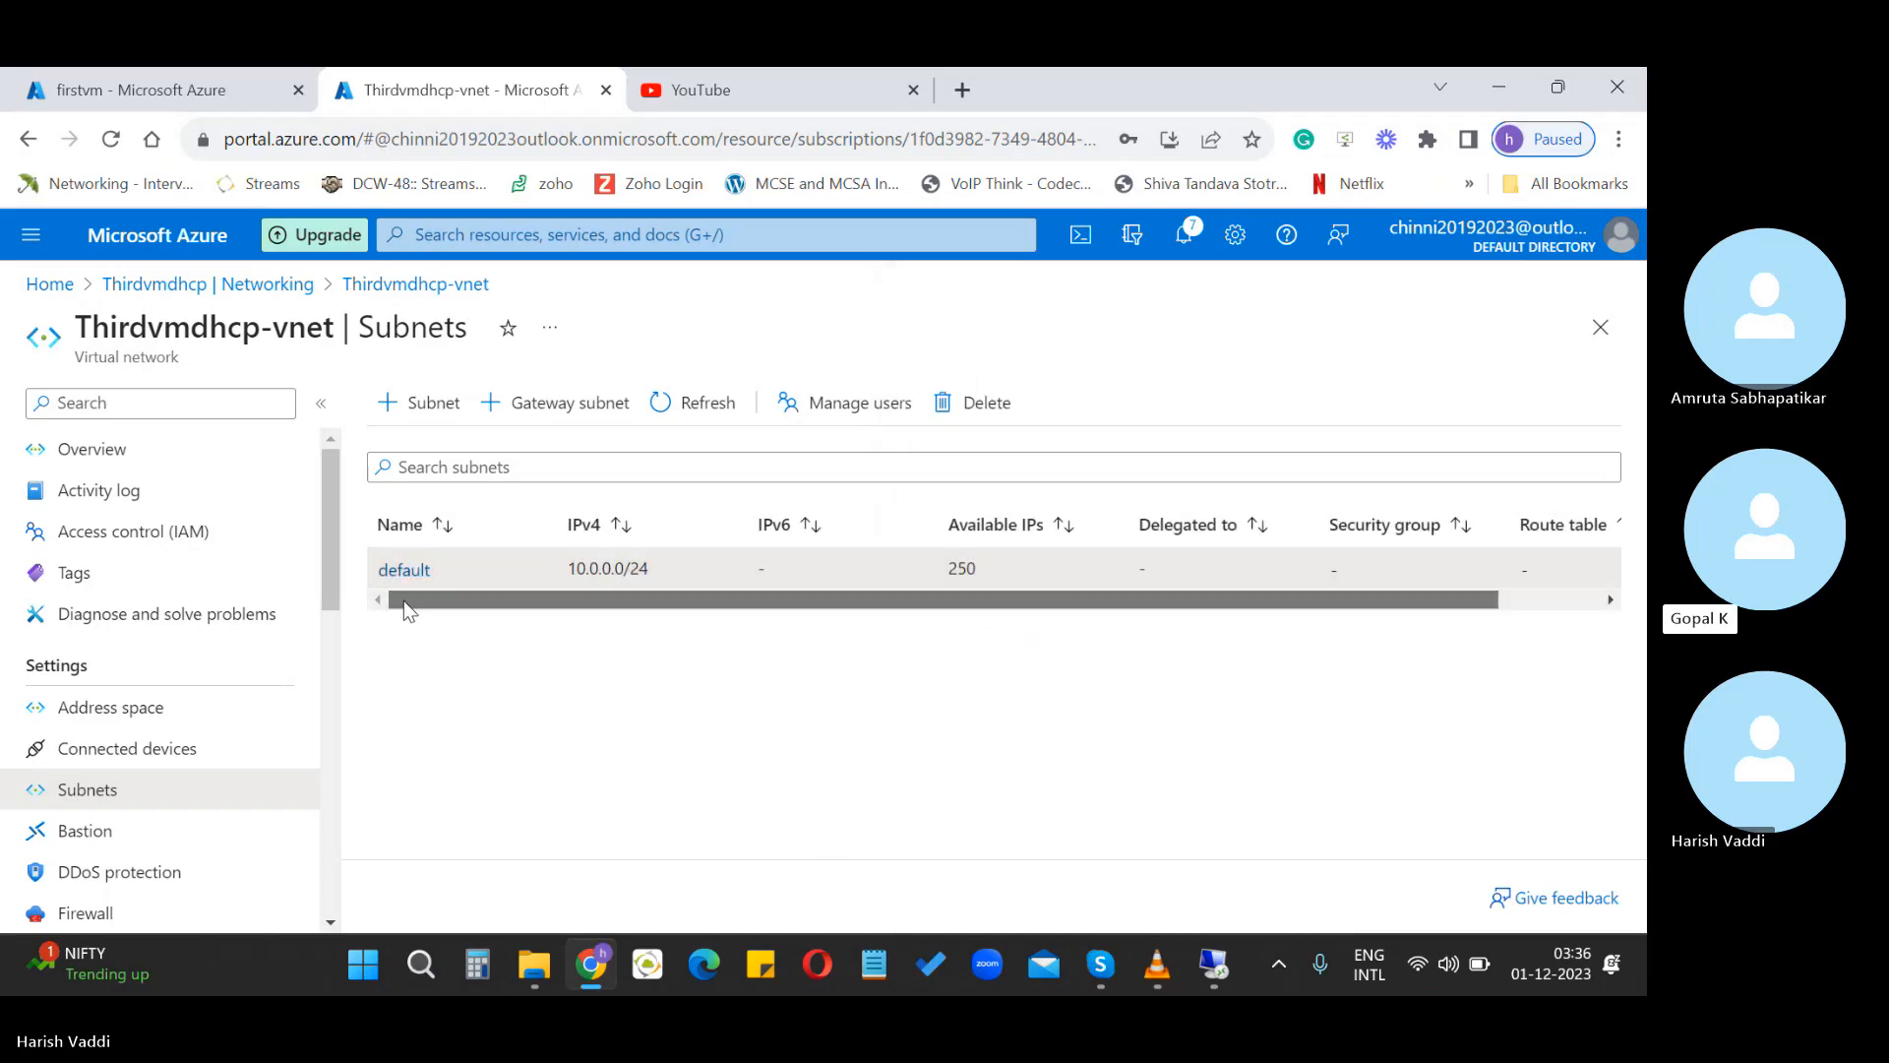
# Try deleting the default subnet and dismiss the failed deletion notification
pyautogui.rightClick(685, 570)
pyautogui.click(711, 677)
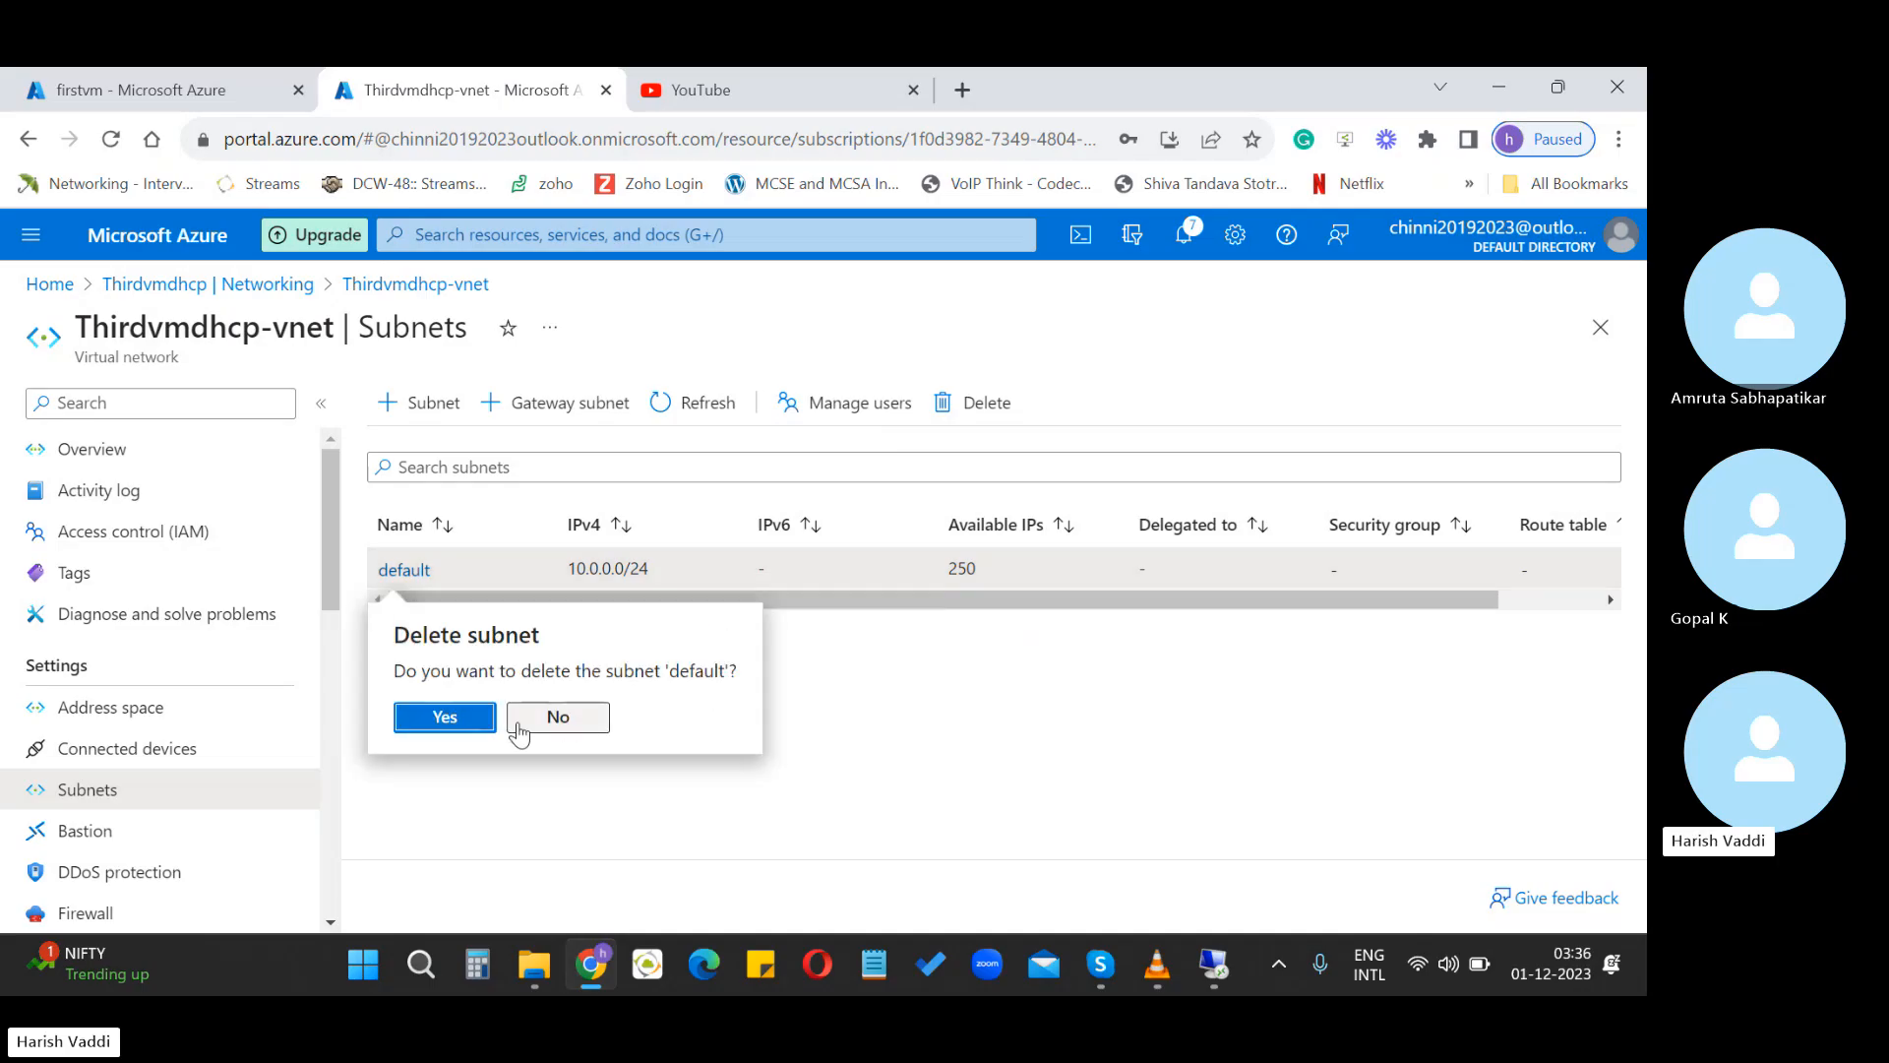
pyautogui.click(474, 718)
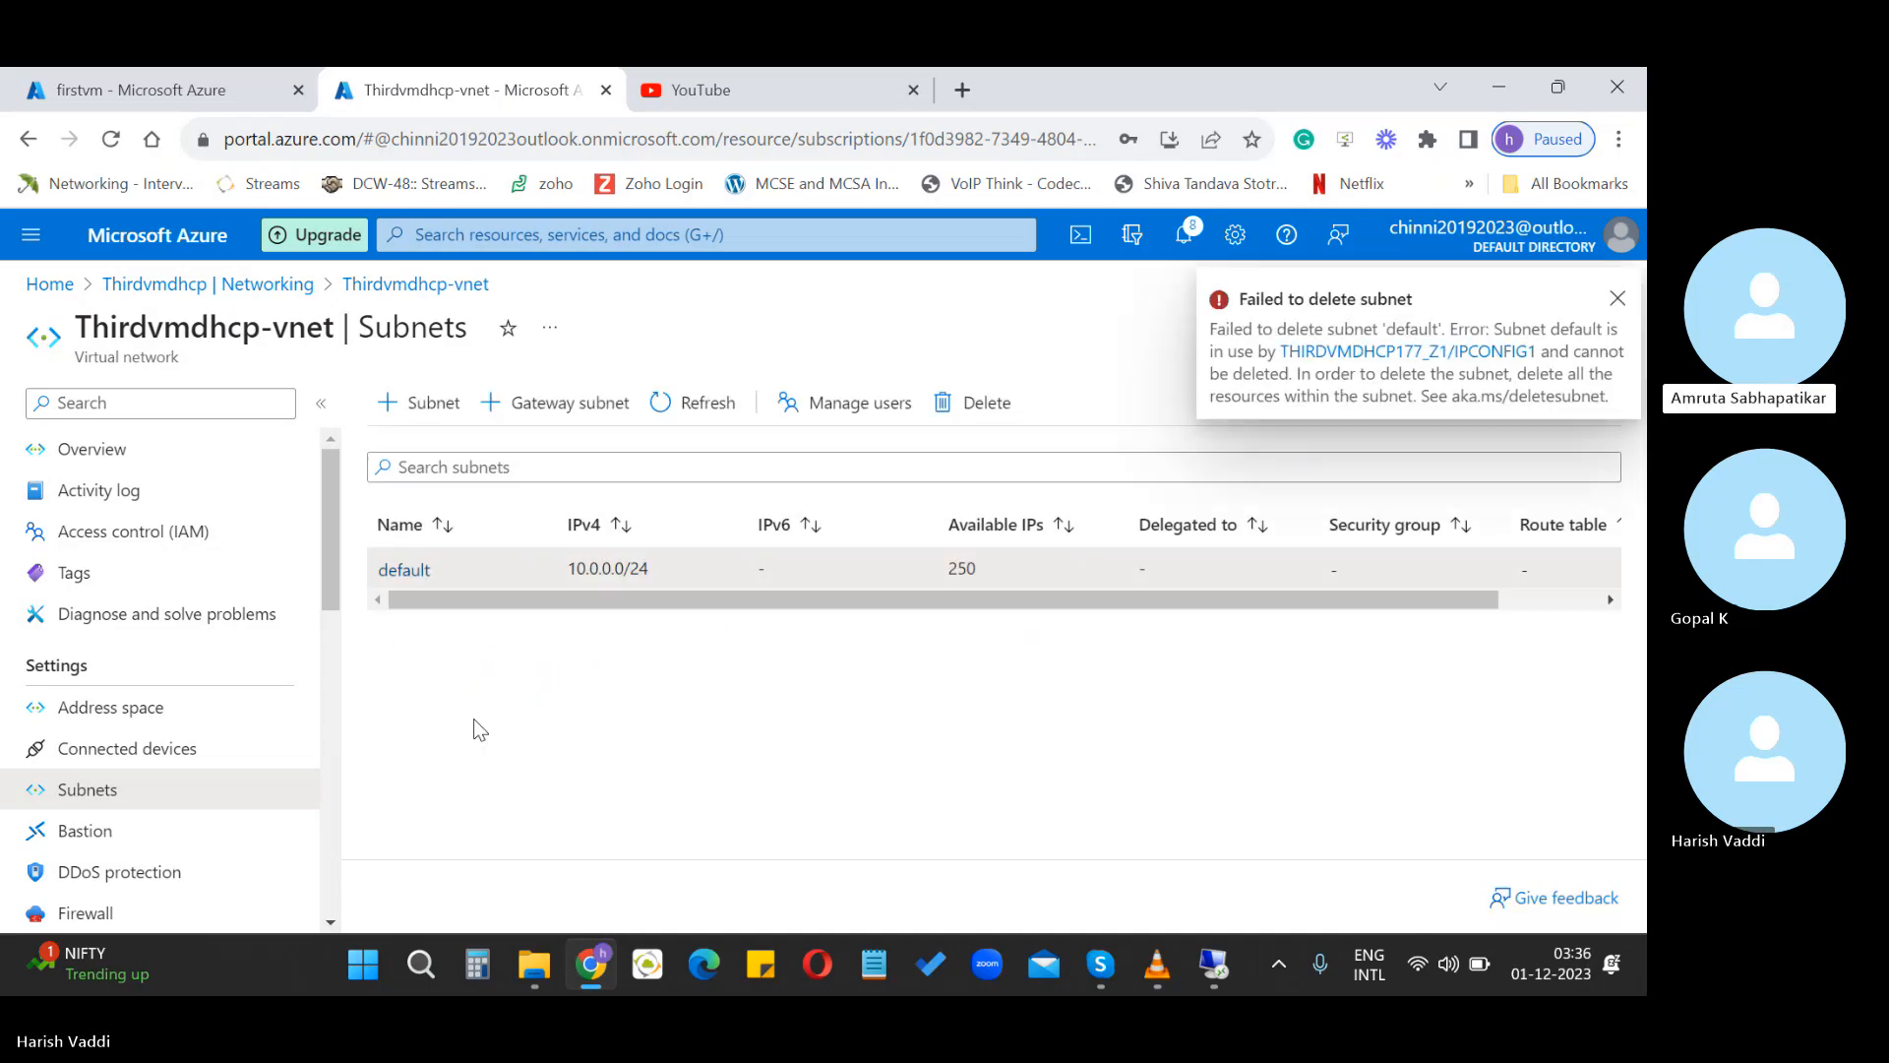
pyautogui.click(1618, 298)
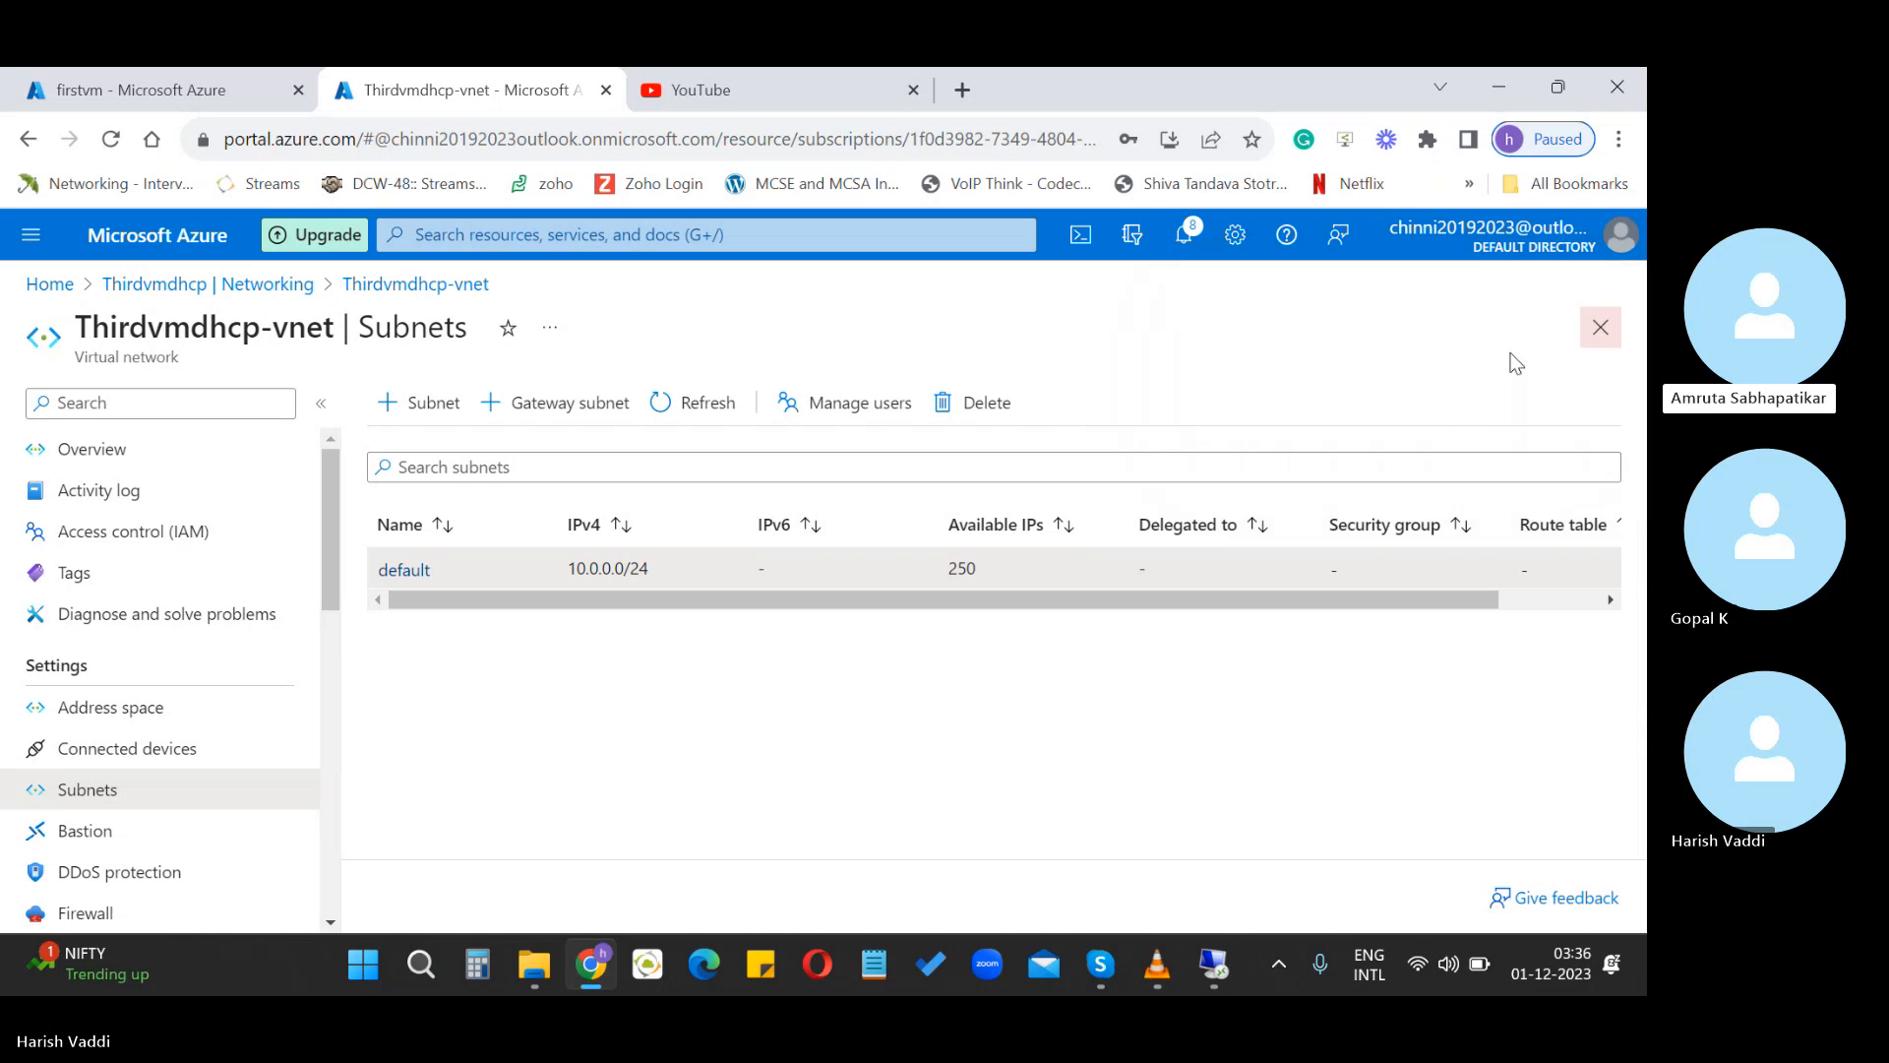
# Refresh the subnet list several times and open a new Add subnet form
pyautogui.click(694, 415)
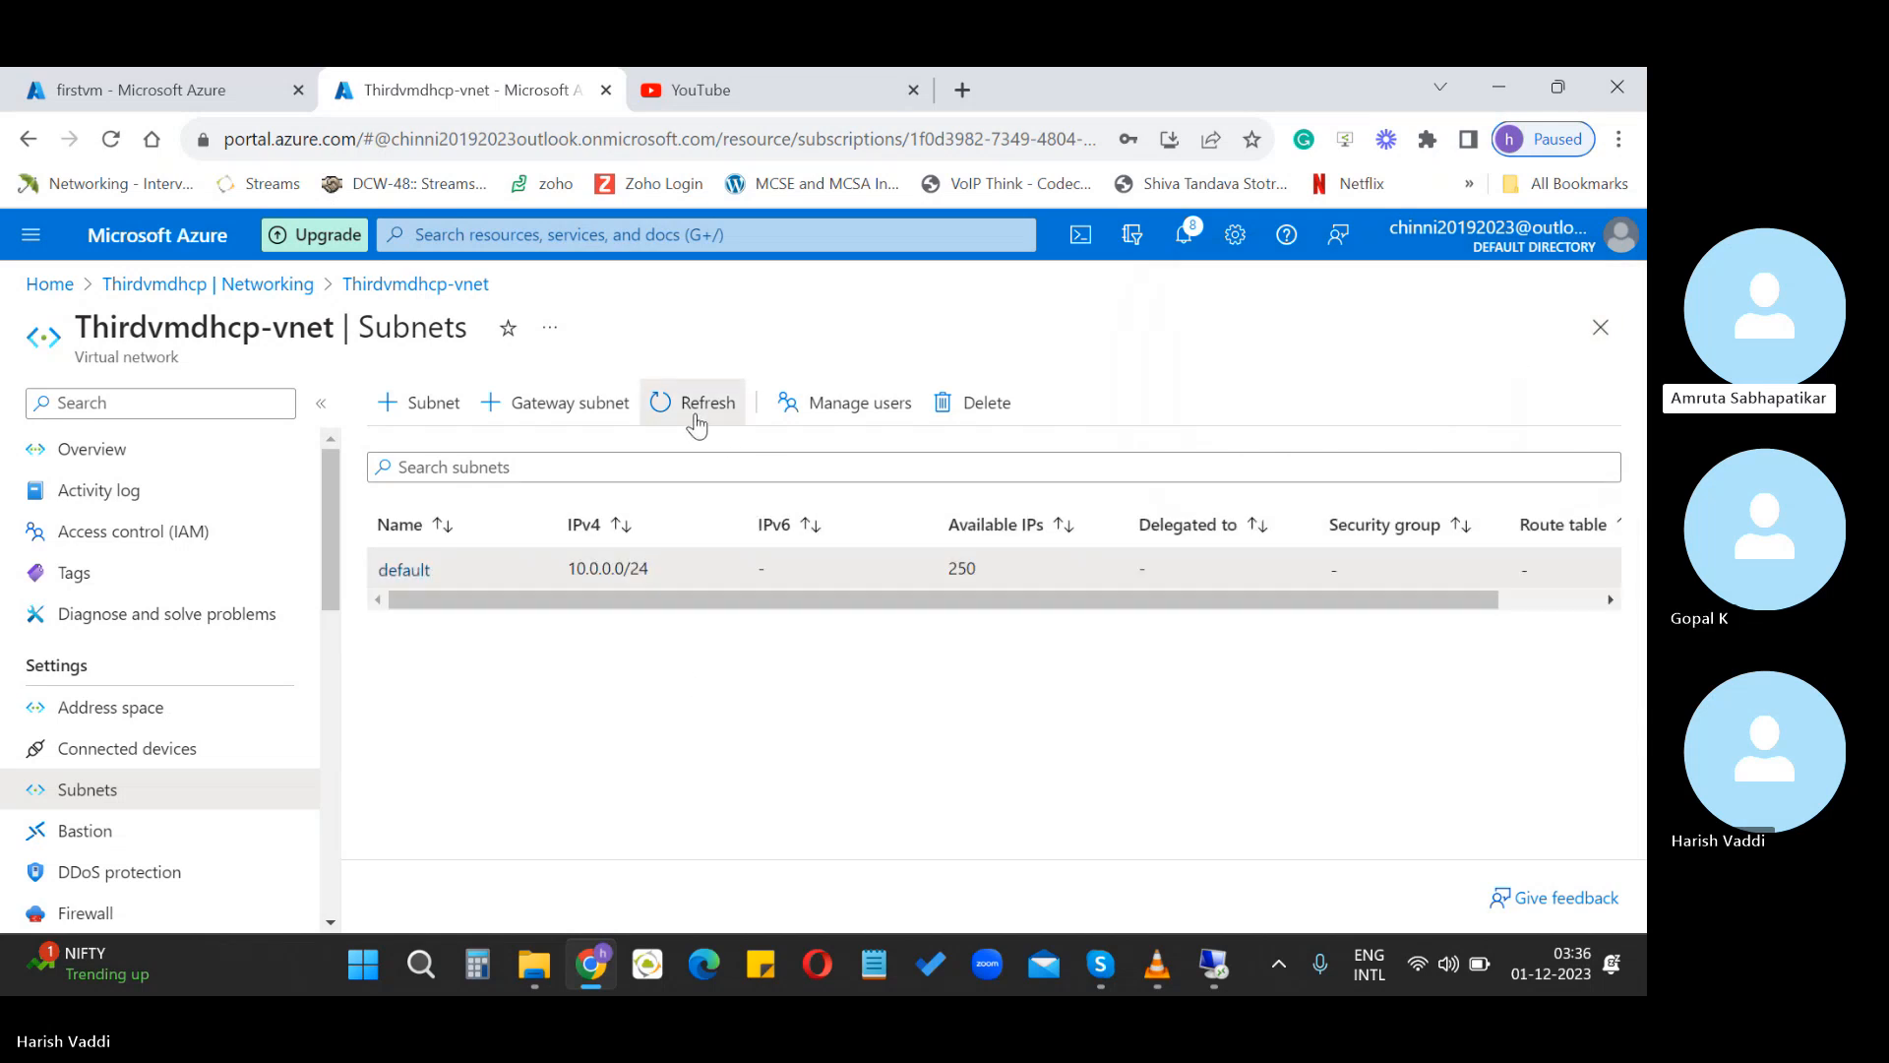
pyautogui.click(696, 420)
pyautogui.click(692, 415)
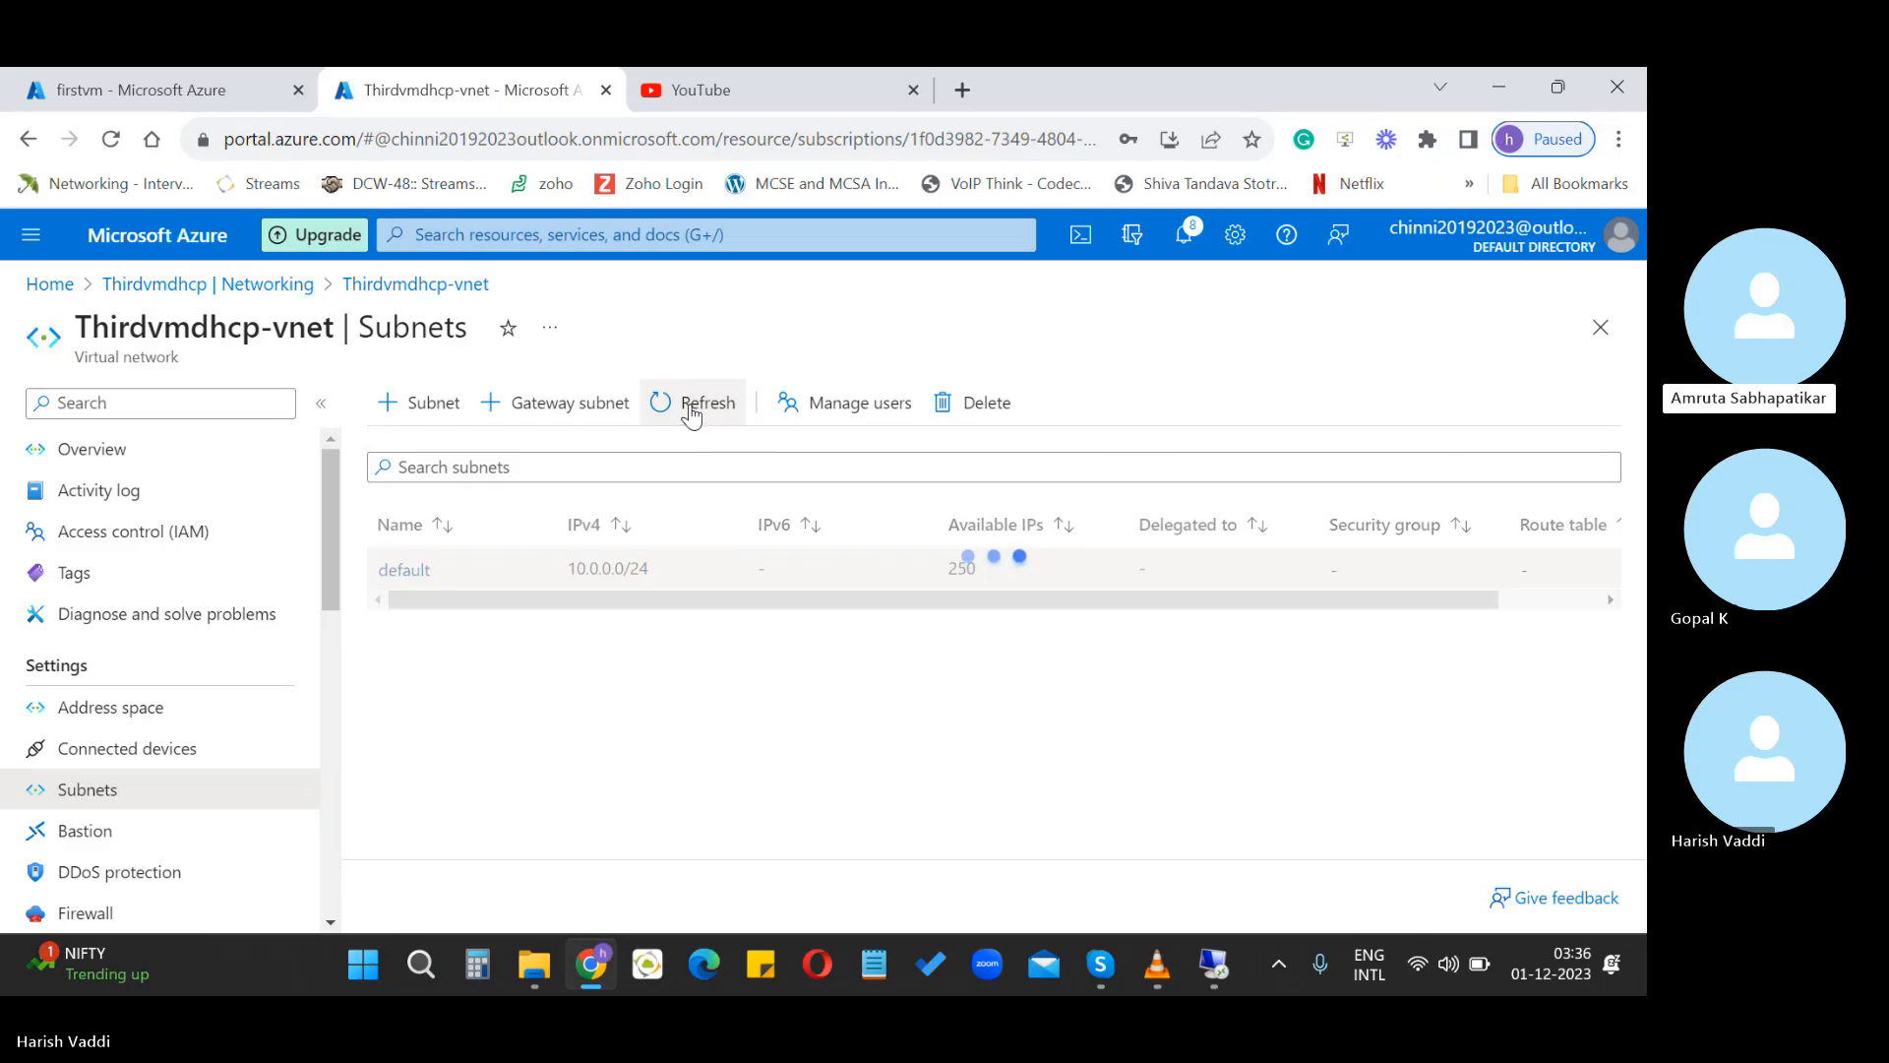
pyautogui.click(692, 415)
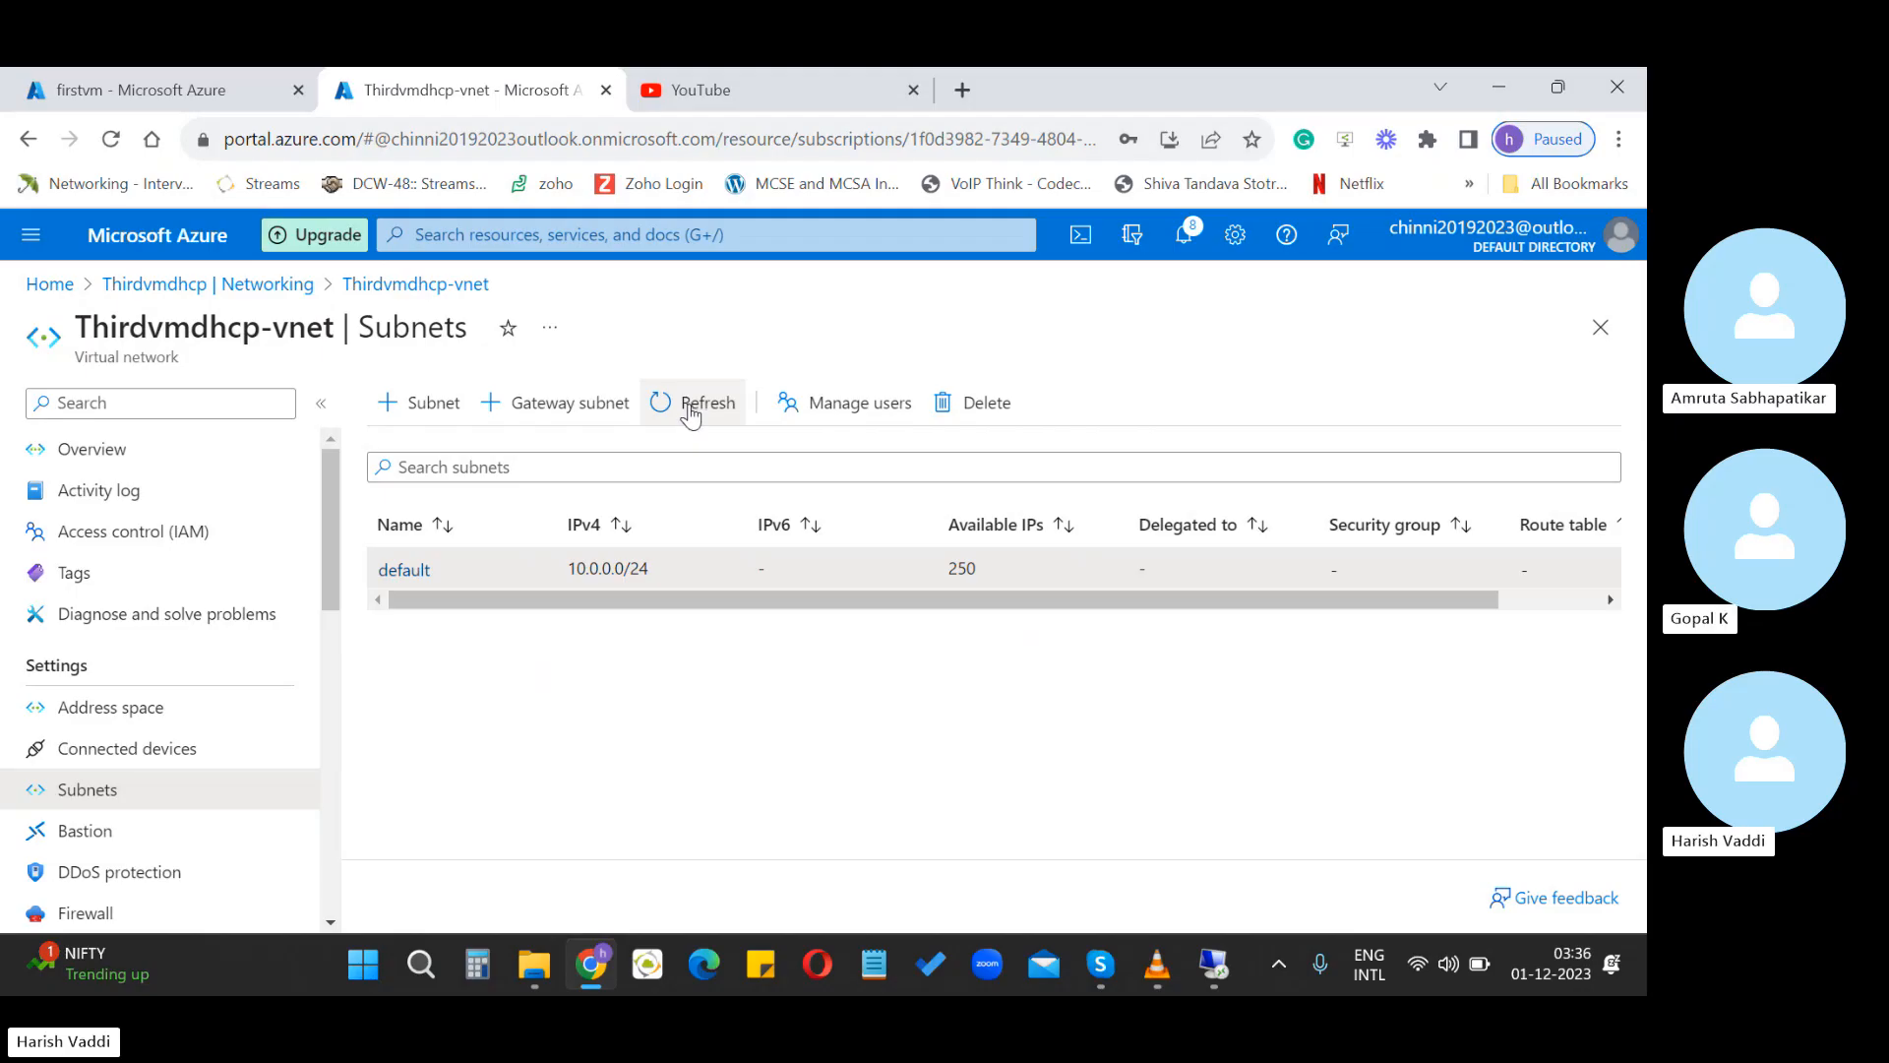
pyautogui.click(433, 403)
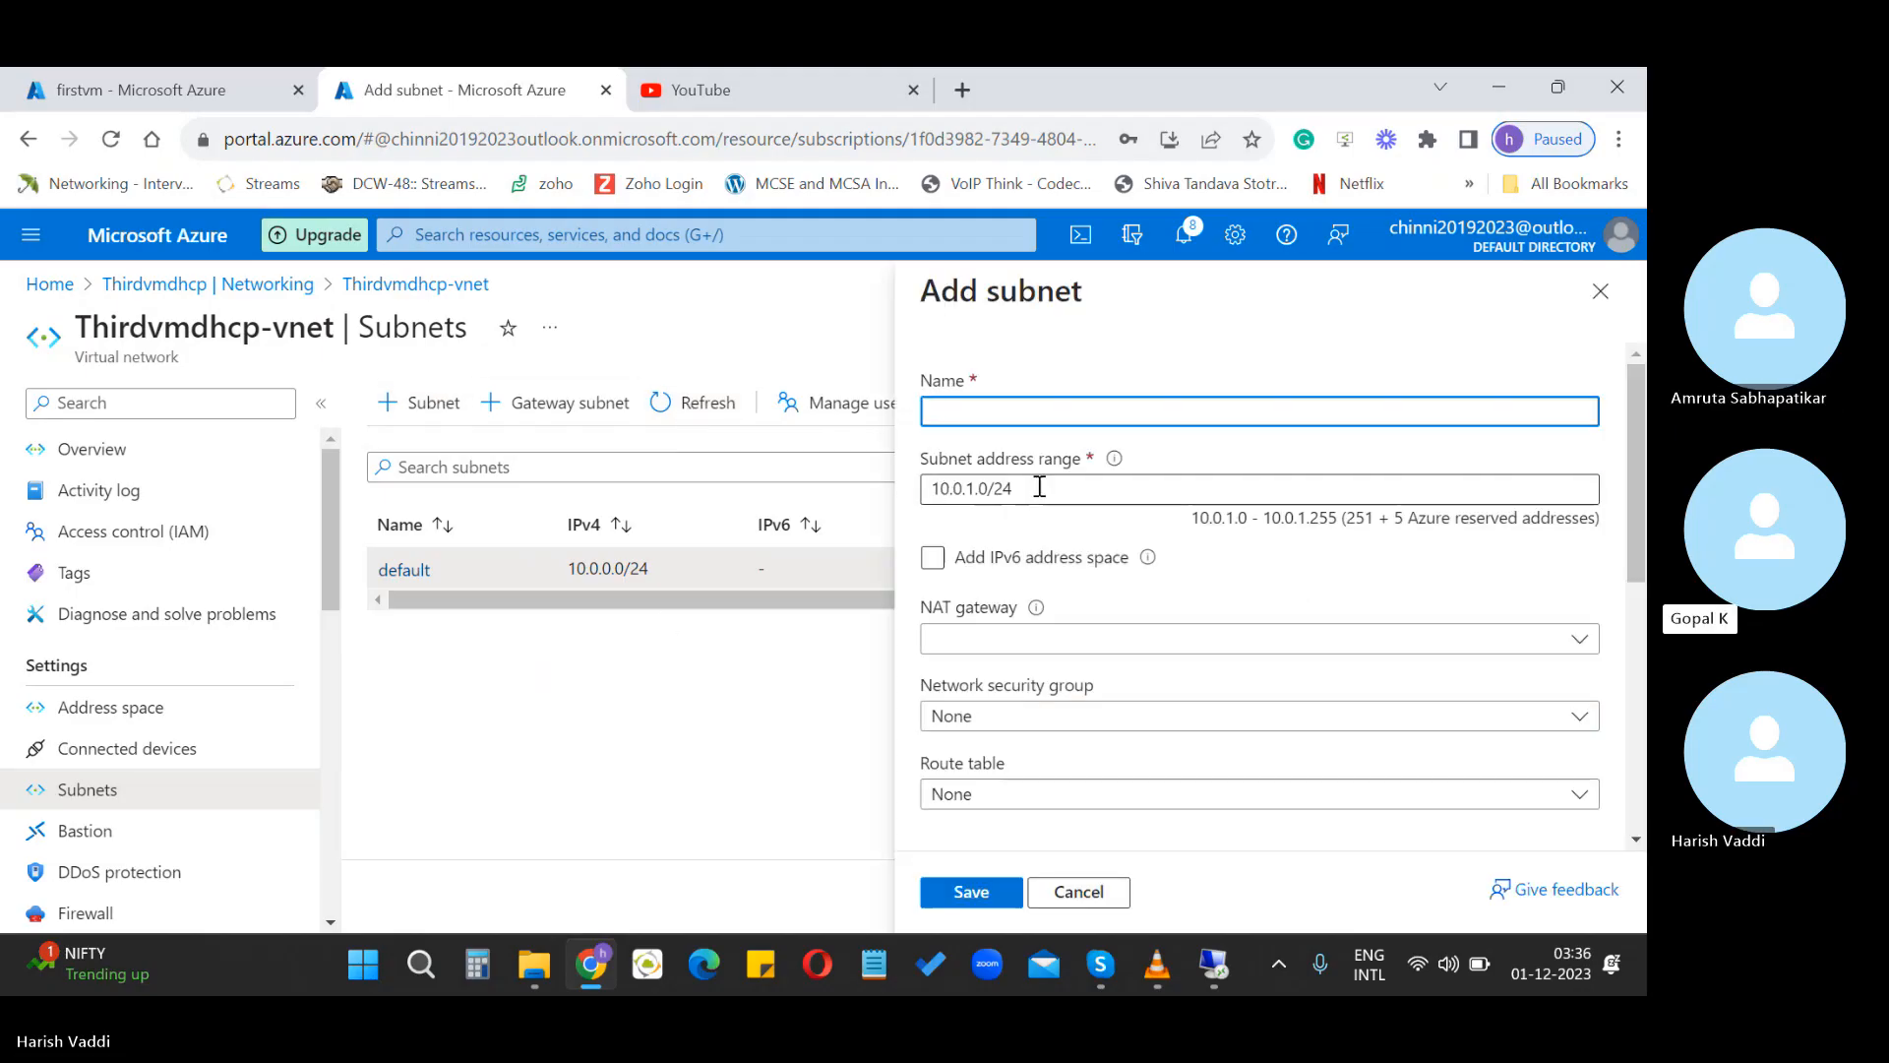
# Enter 192.168.0.0/24, then 192.168.0.0/16 as the new subnet's range, and cancel the form
pyautogui.press('Tab')
pyautogui.write('192.168.')
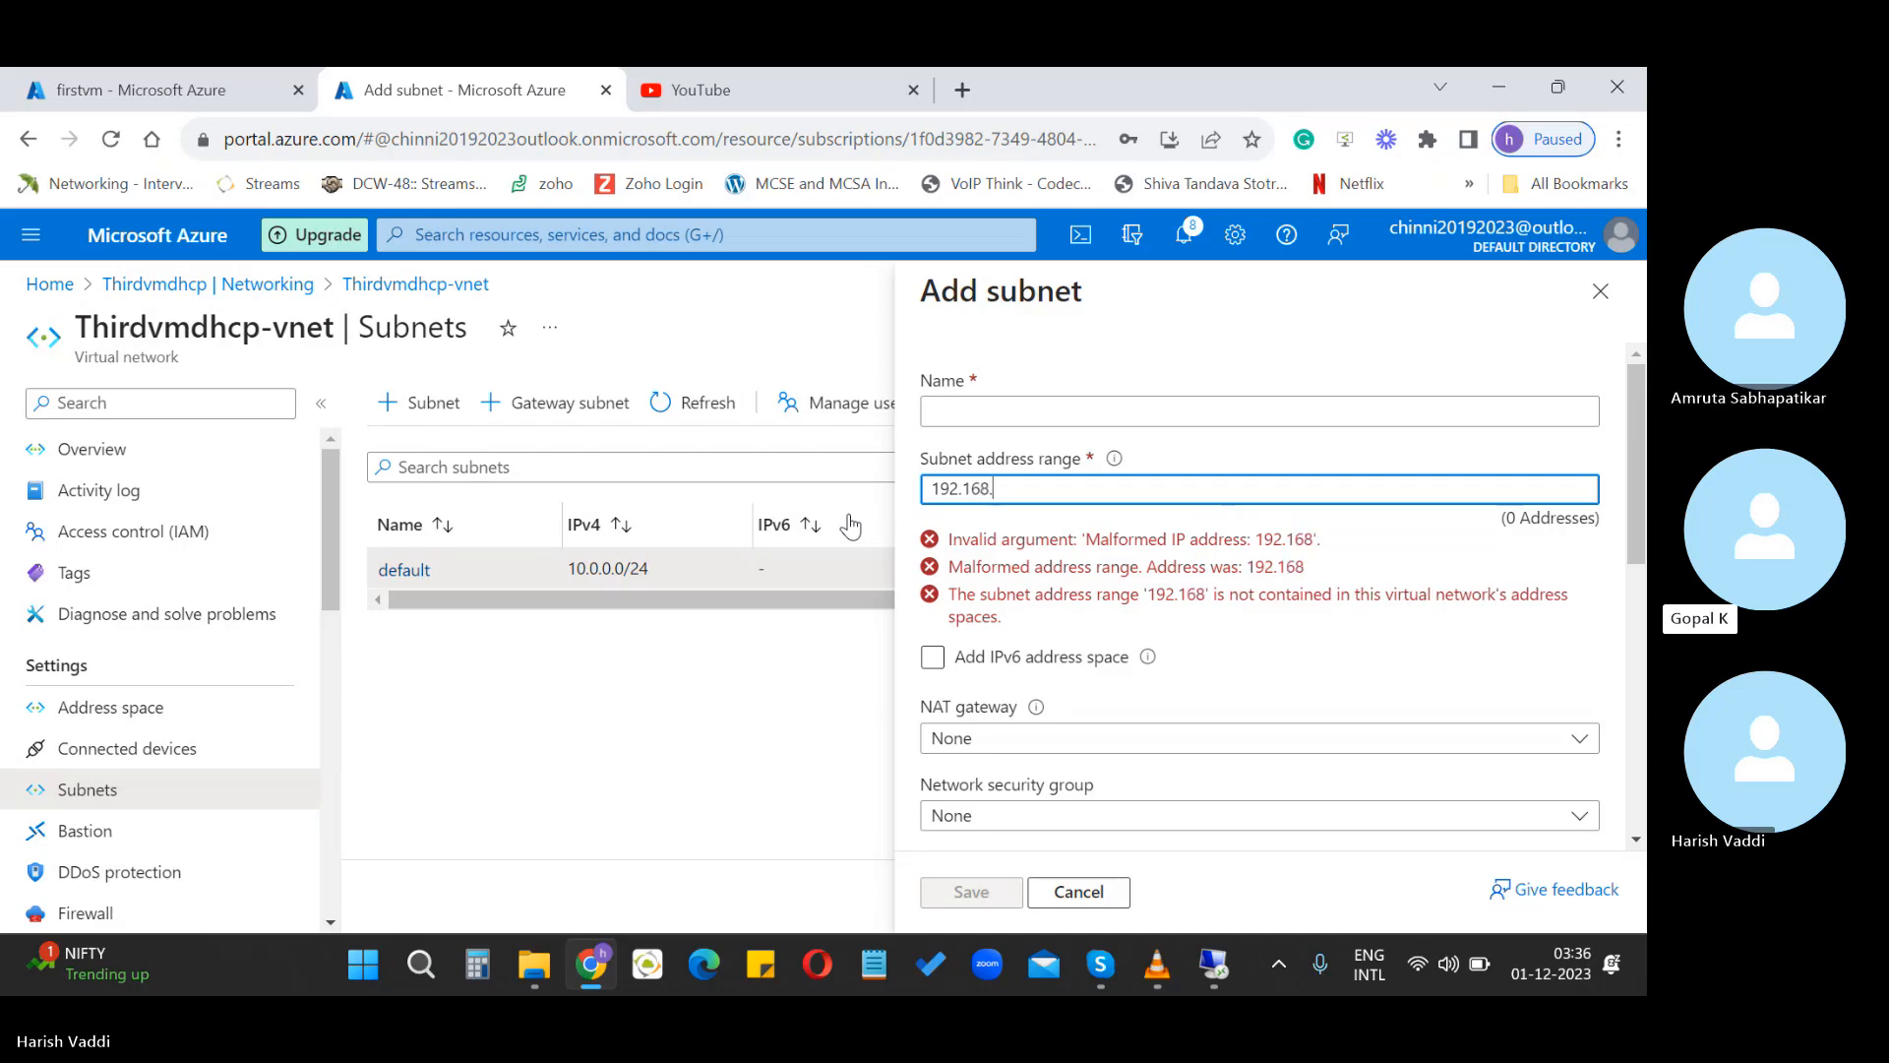
pyautogui.write('0.0/24')
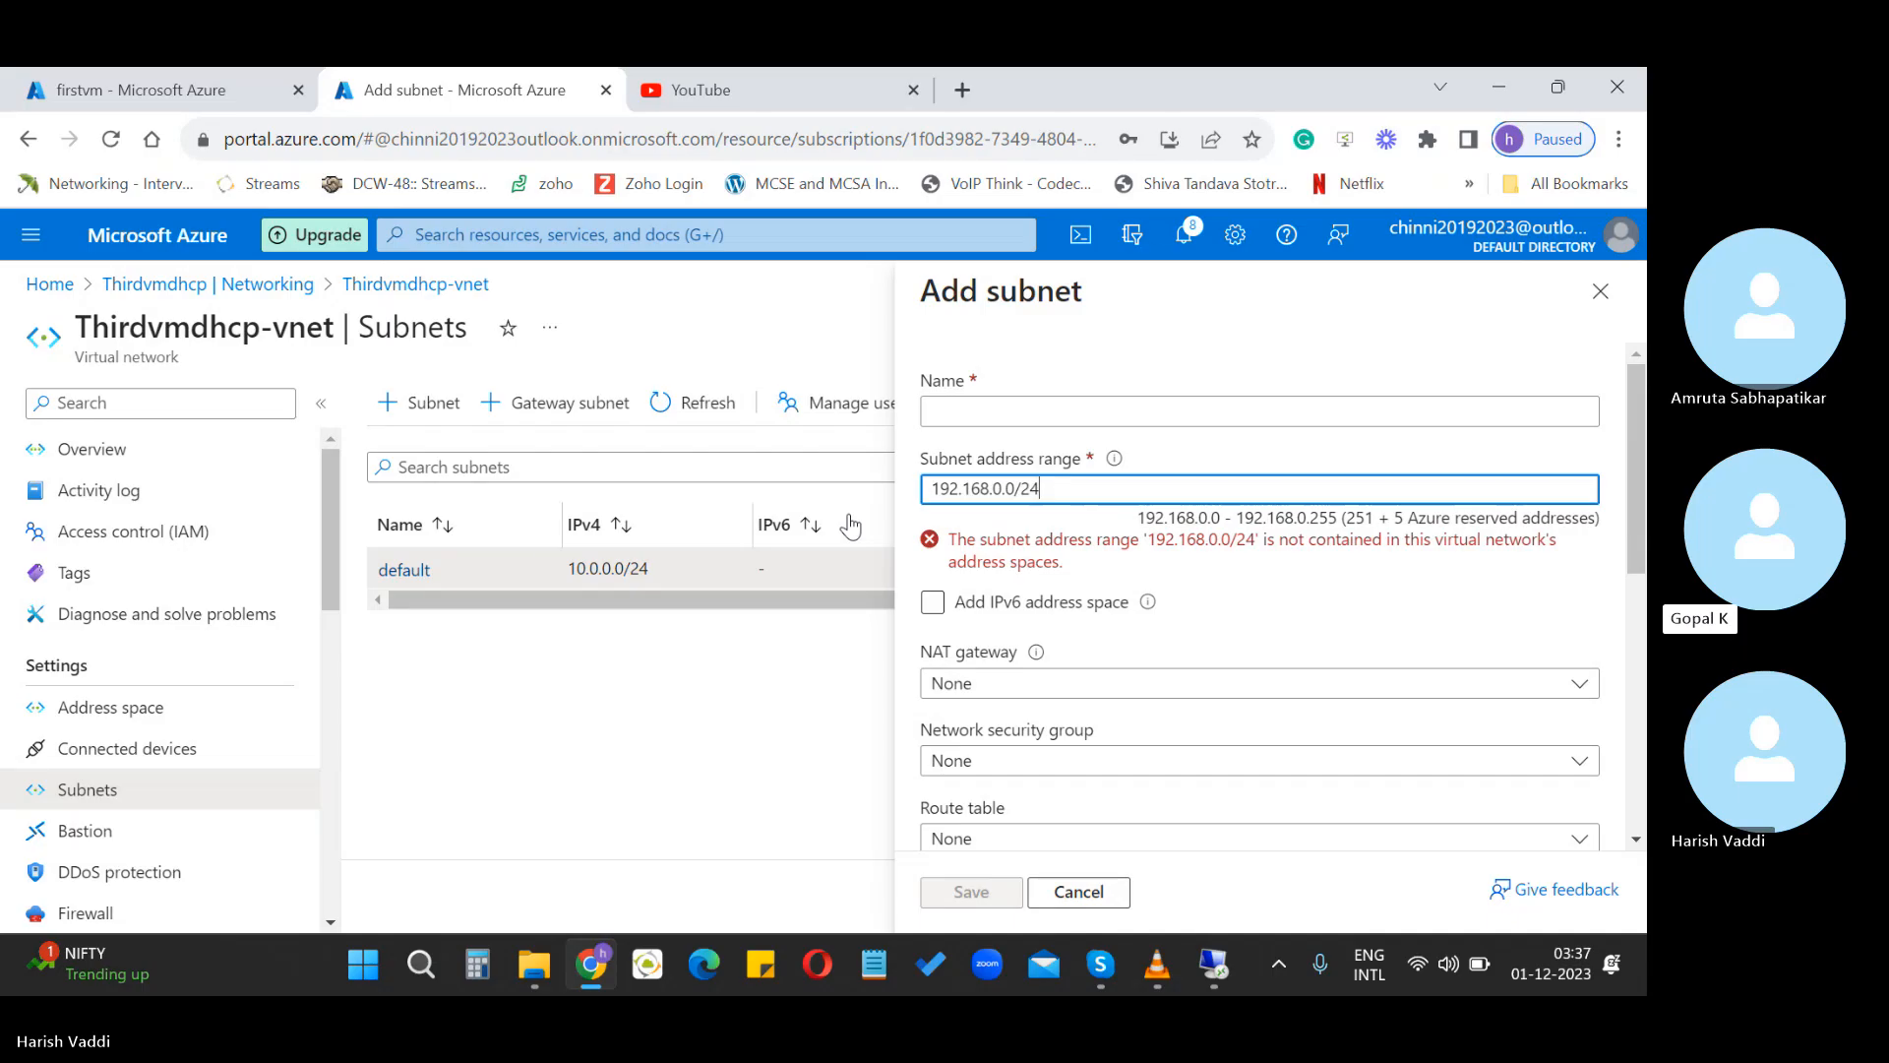
pyautogui.press('BackSpace')
pyautogui.press('BackSpace')
pyautogui.write('16')
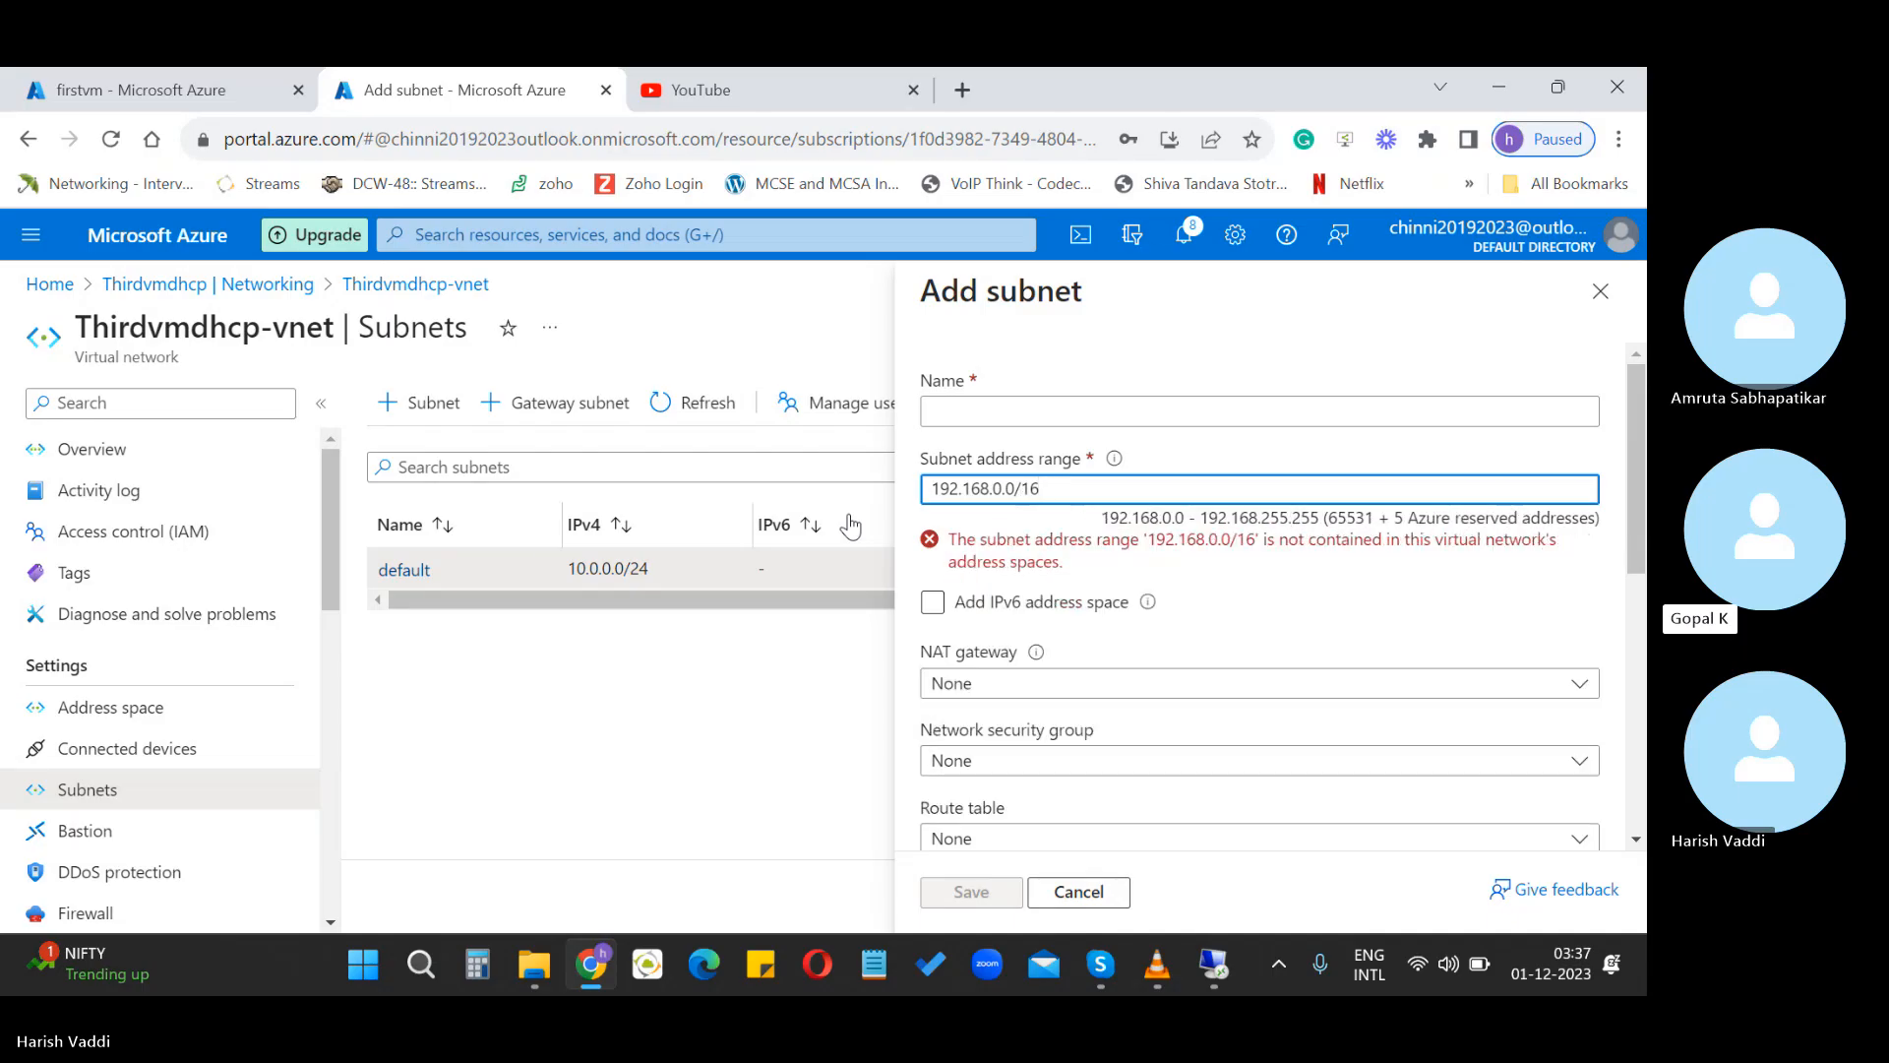
pyautogui.click(1078, 891)
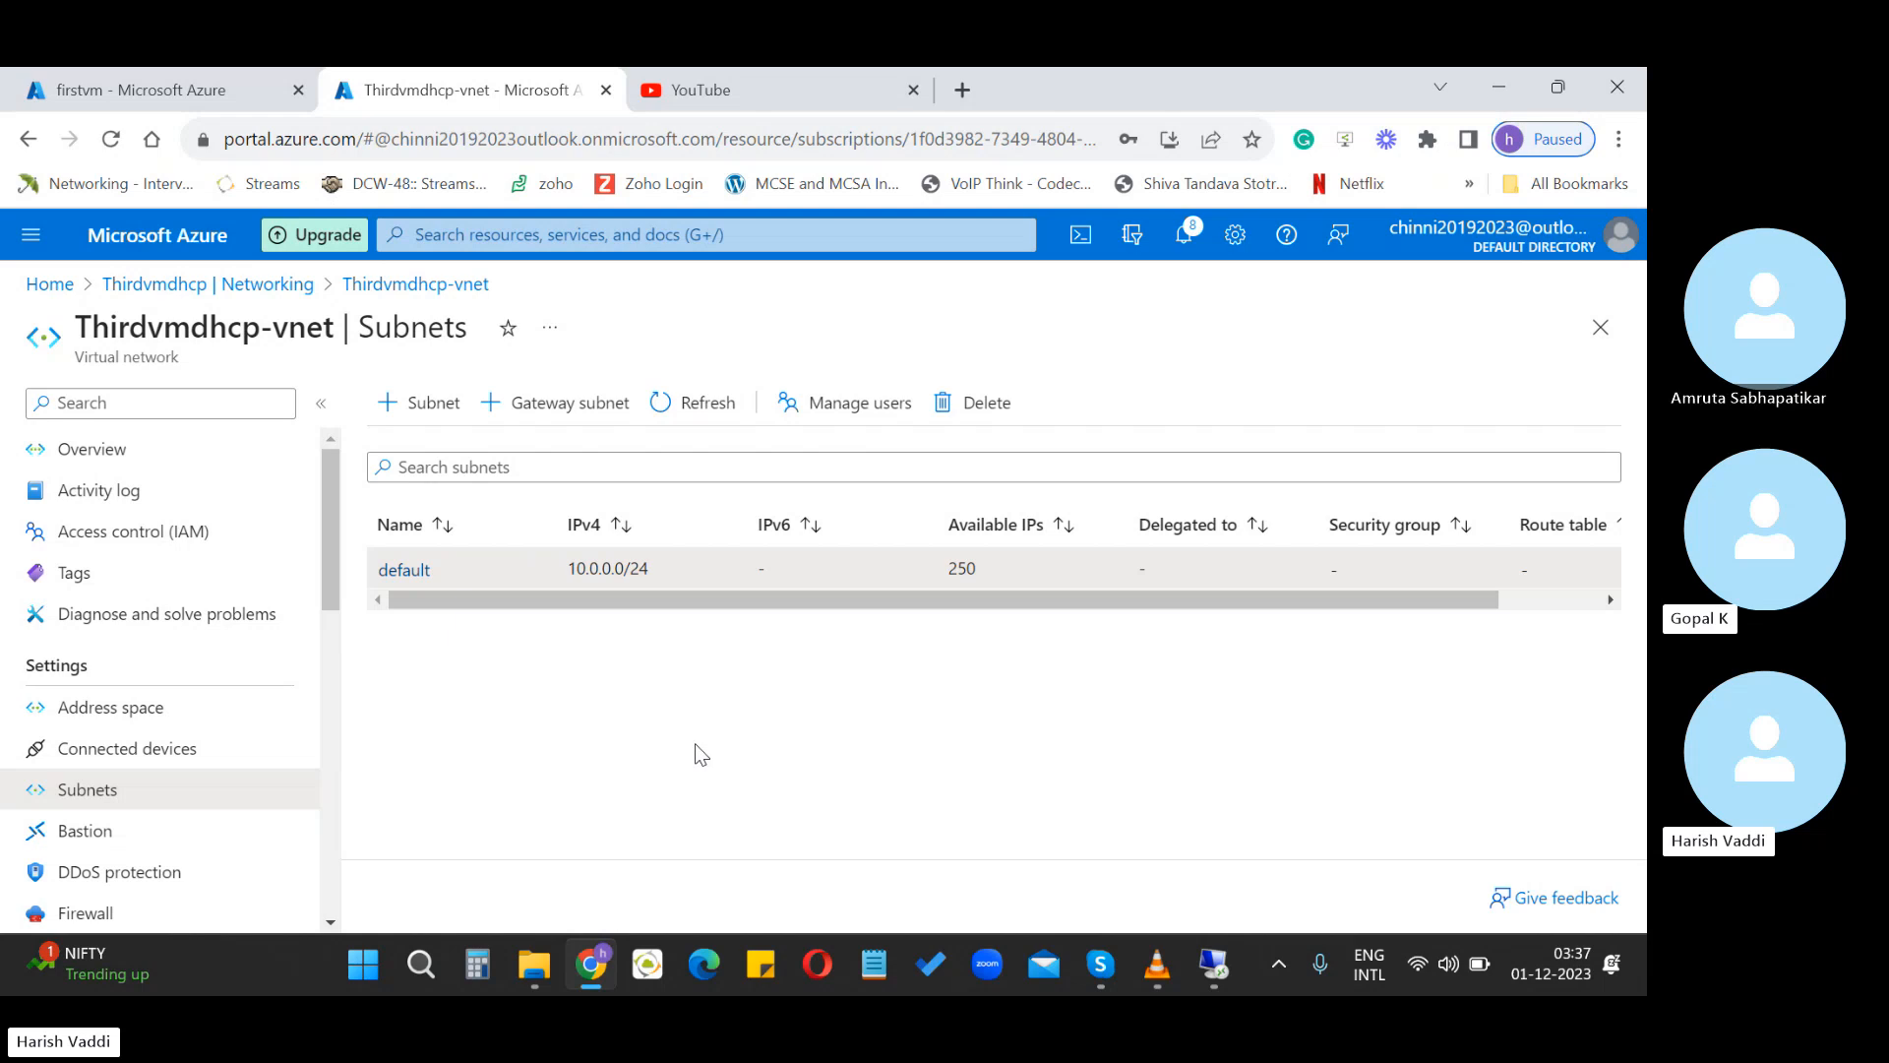
# Refresh the subnets, retry deleting the default subnet, and dismiss the failure notification
pyautogui.click(693, 408)
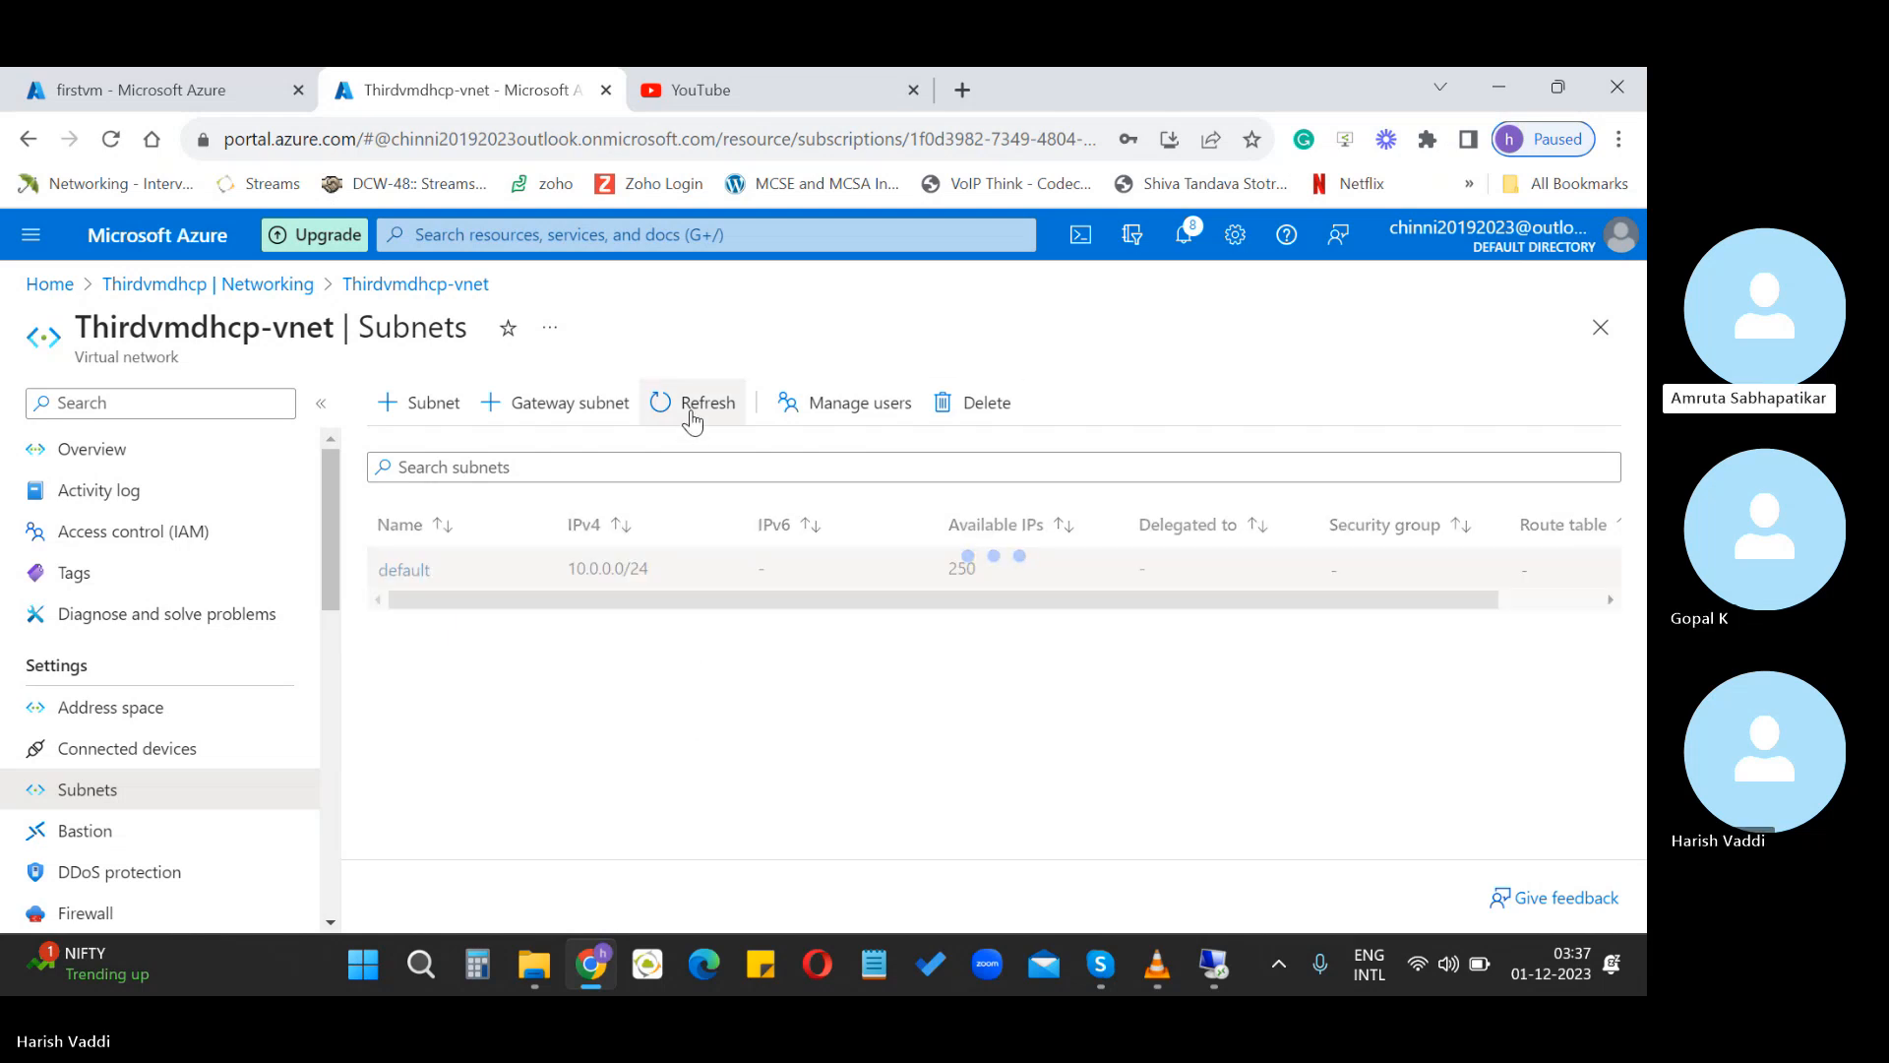
pyautogui.moveTo(720, 603); pyautogui.dragTo(624, 693)
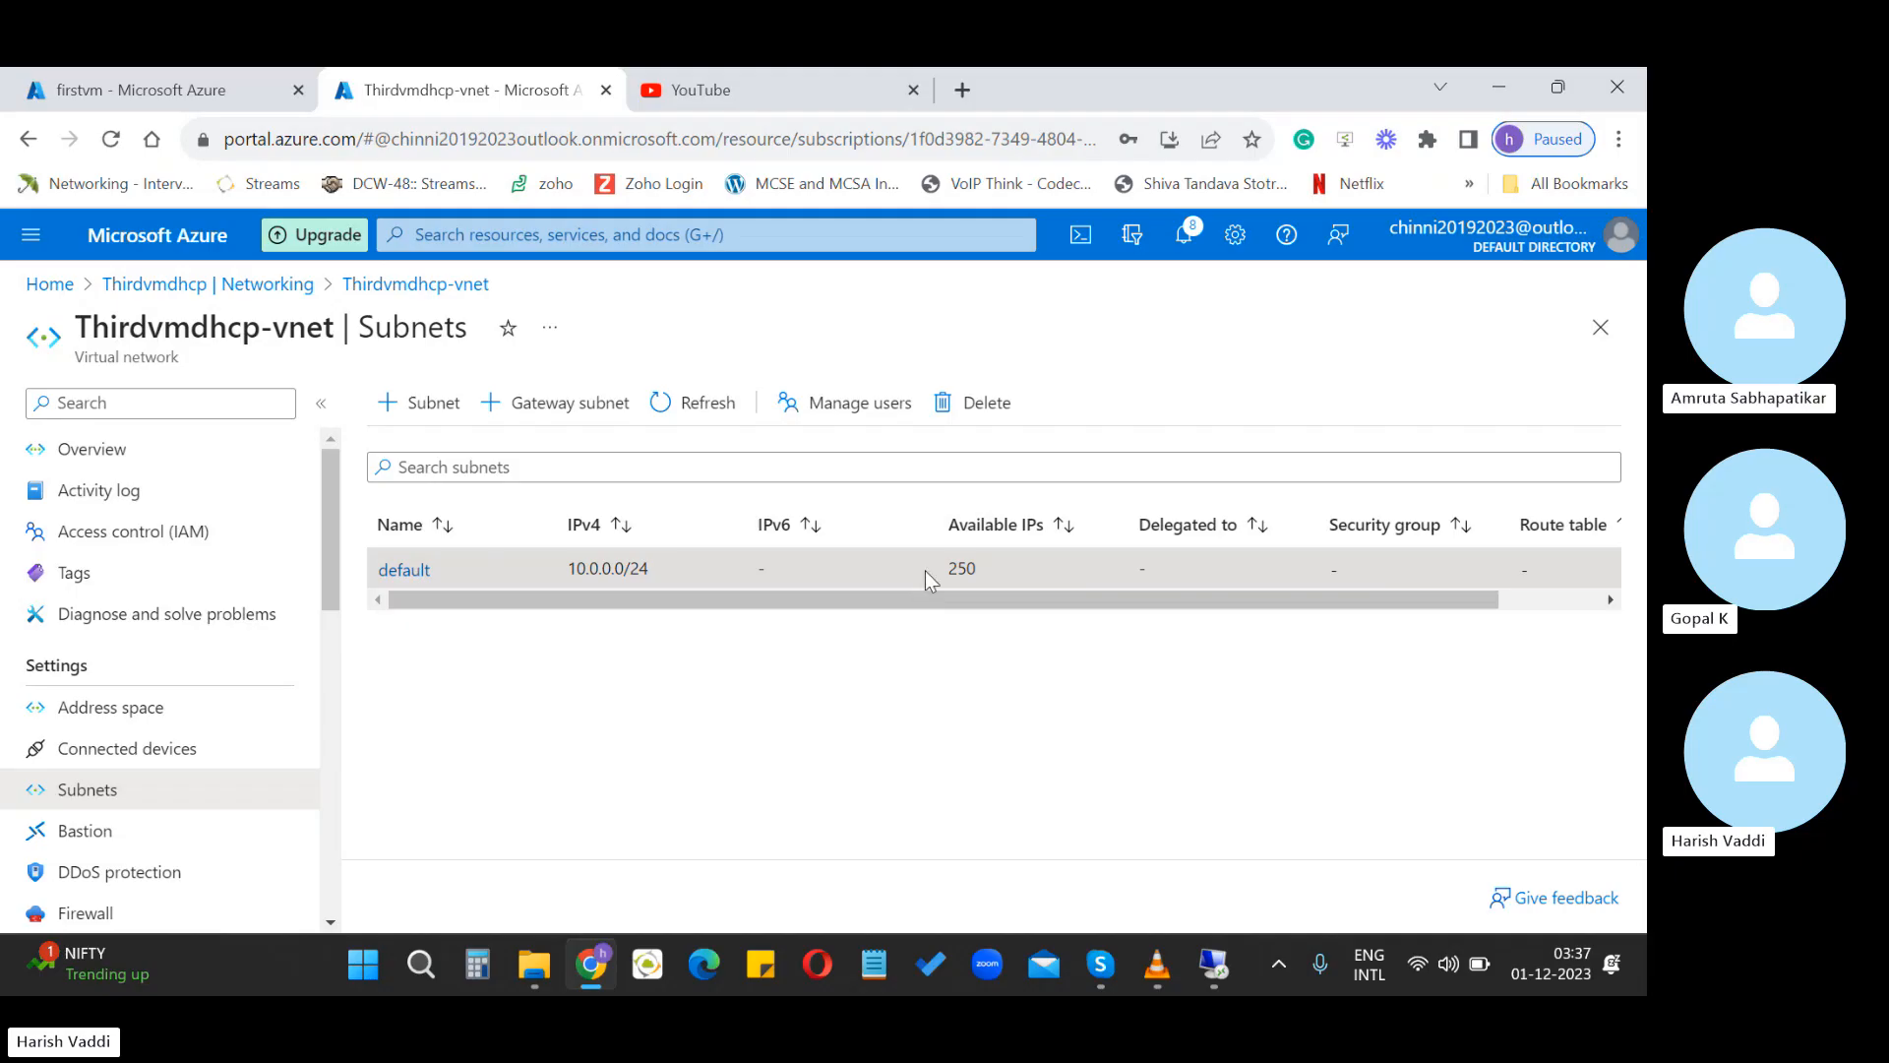
pyautogui.click(980, 403)
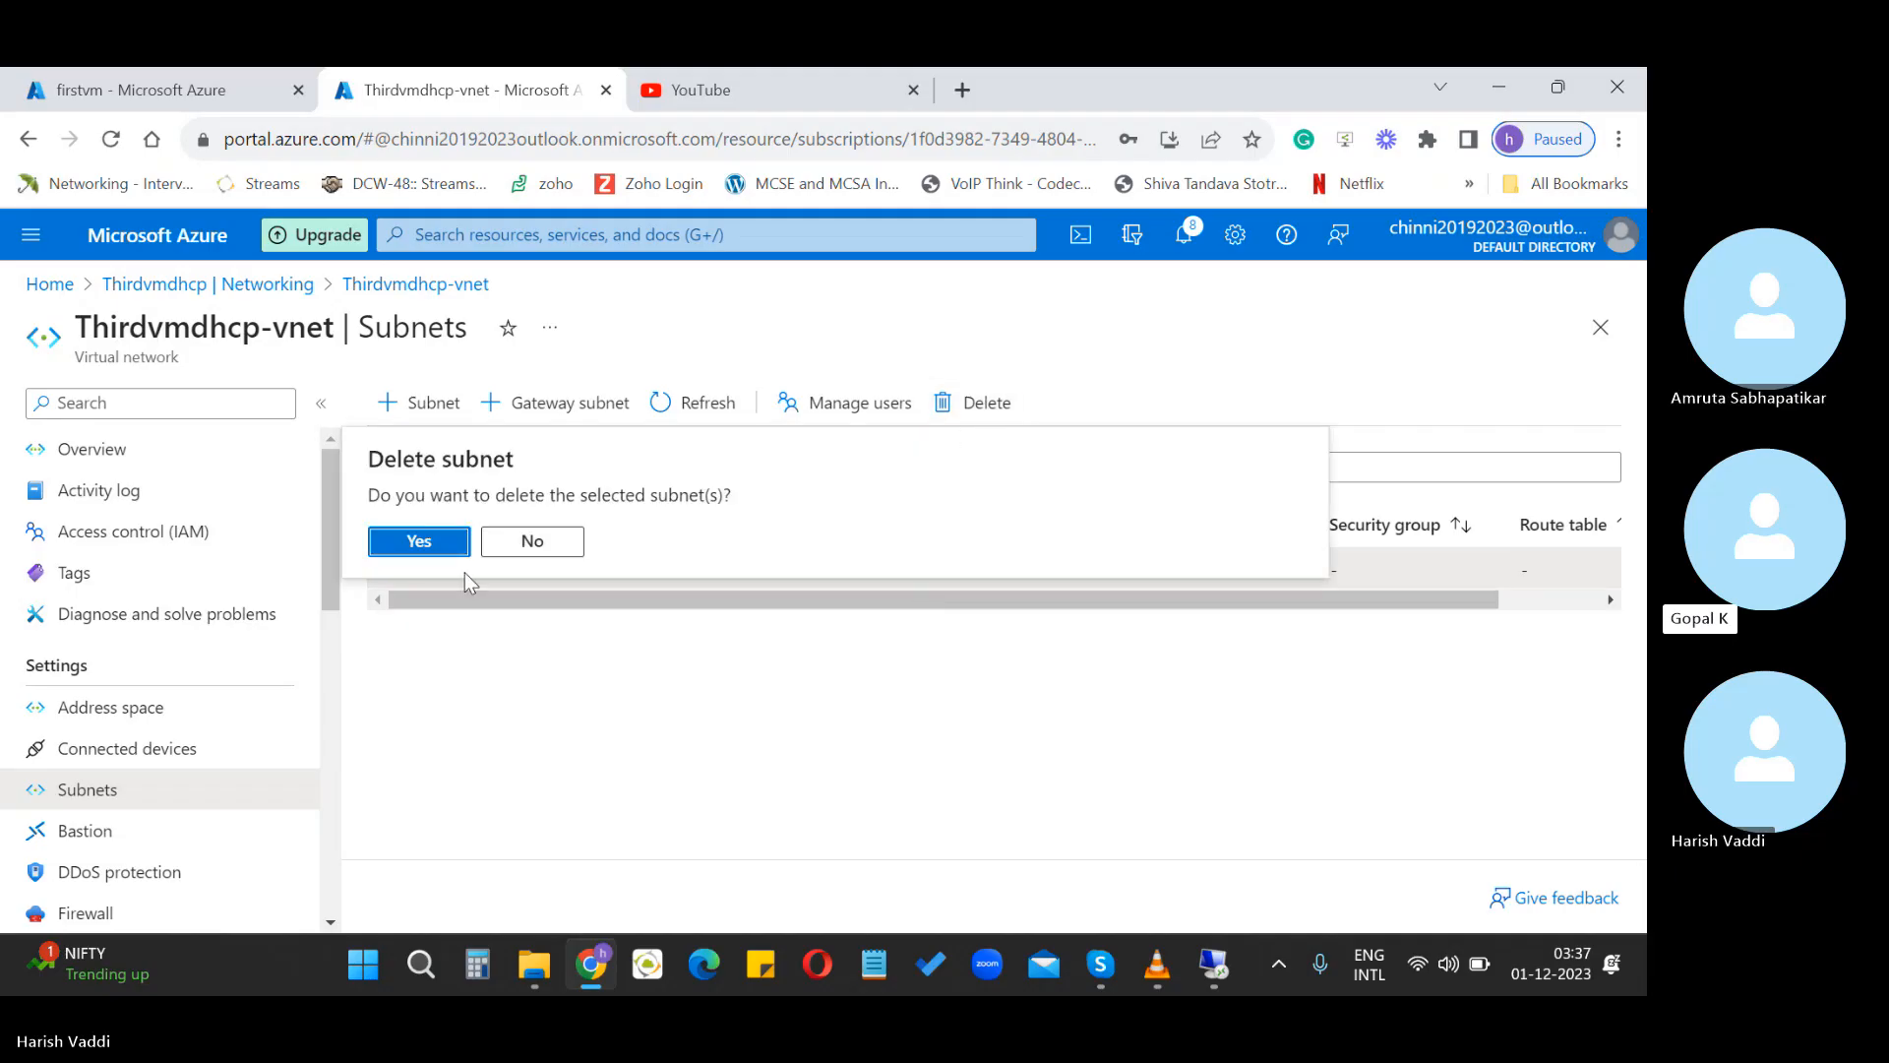
pyautogui.click(407, 539)
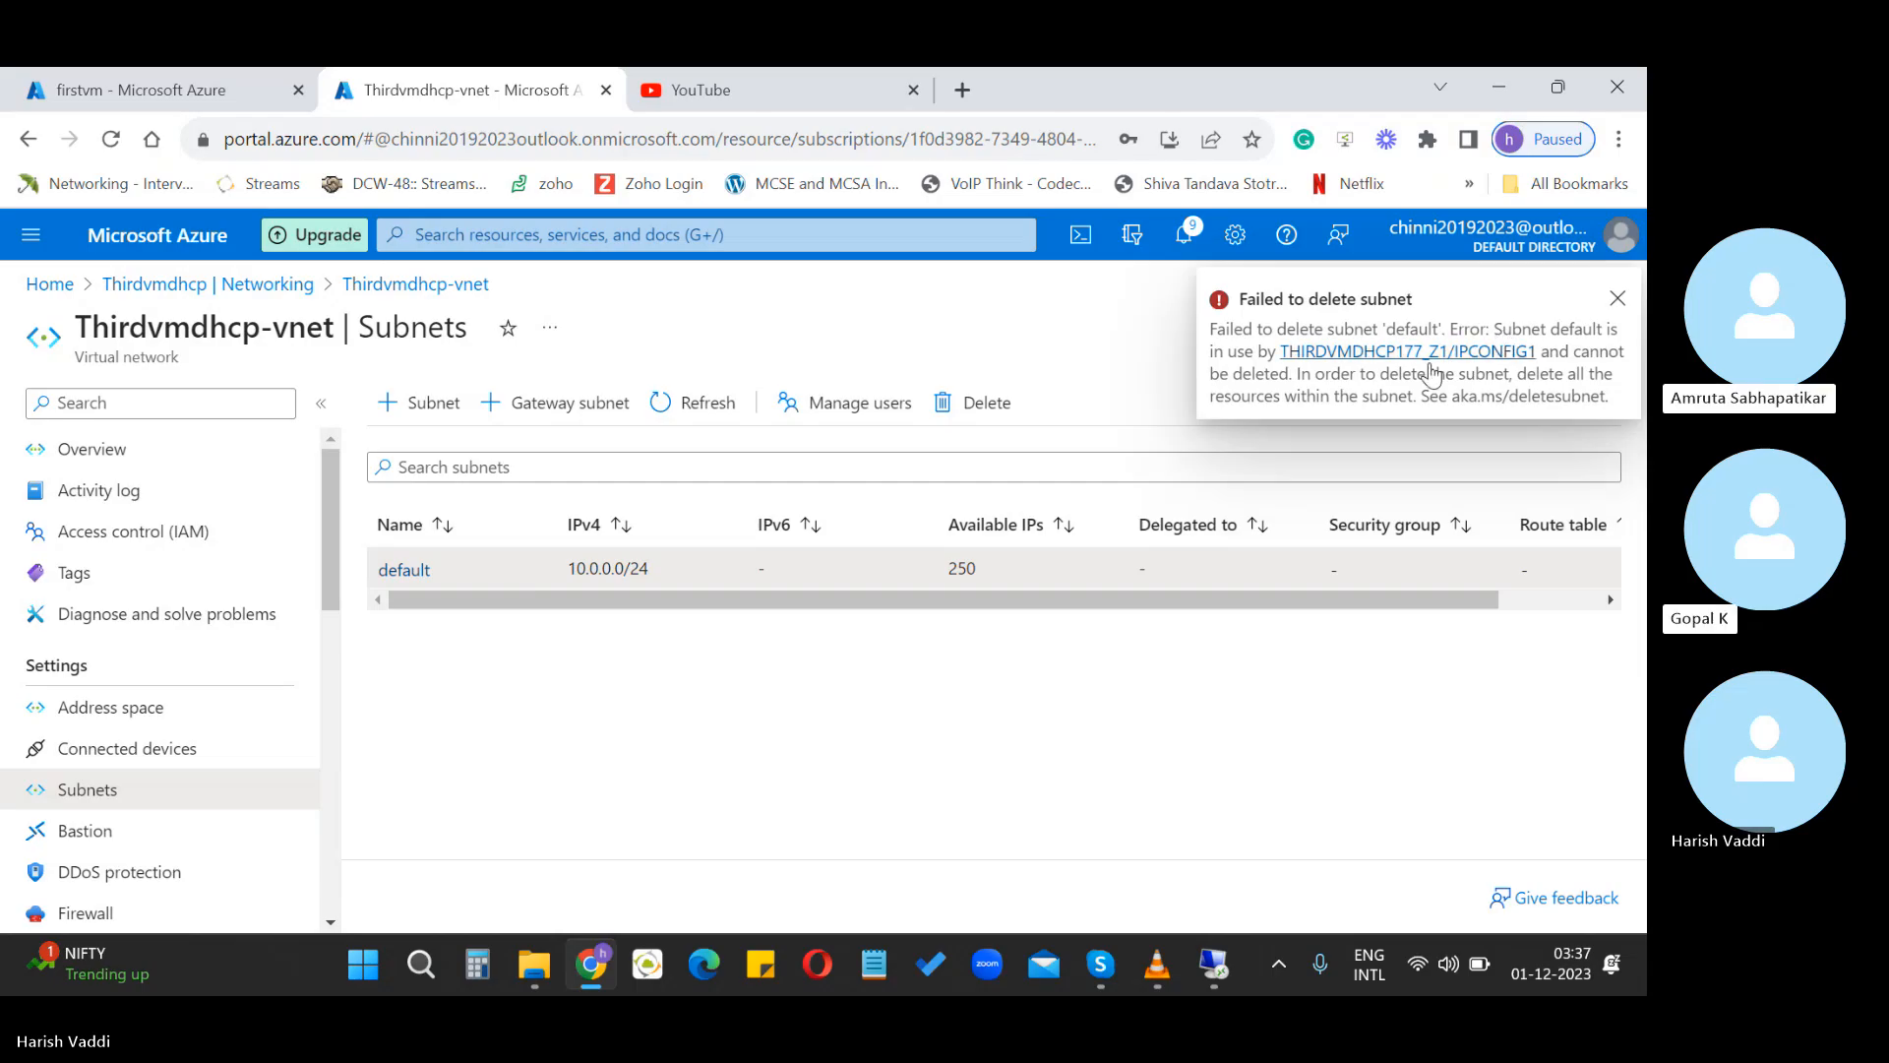
pyautogui.click(1619, 299)
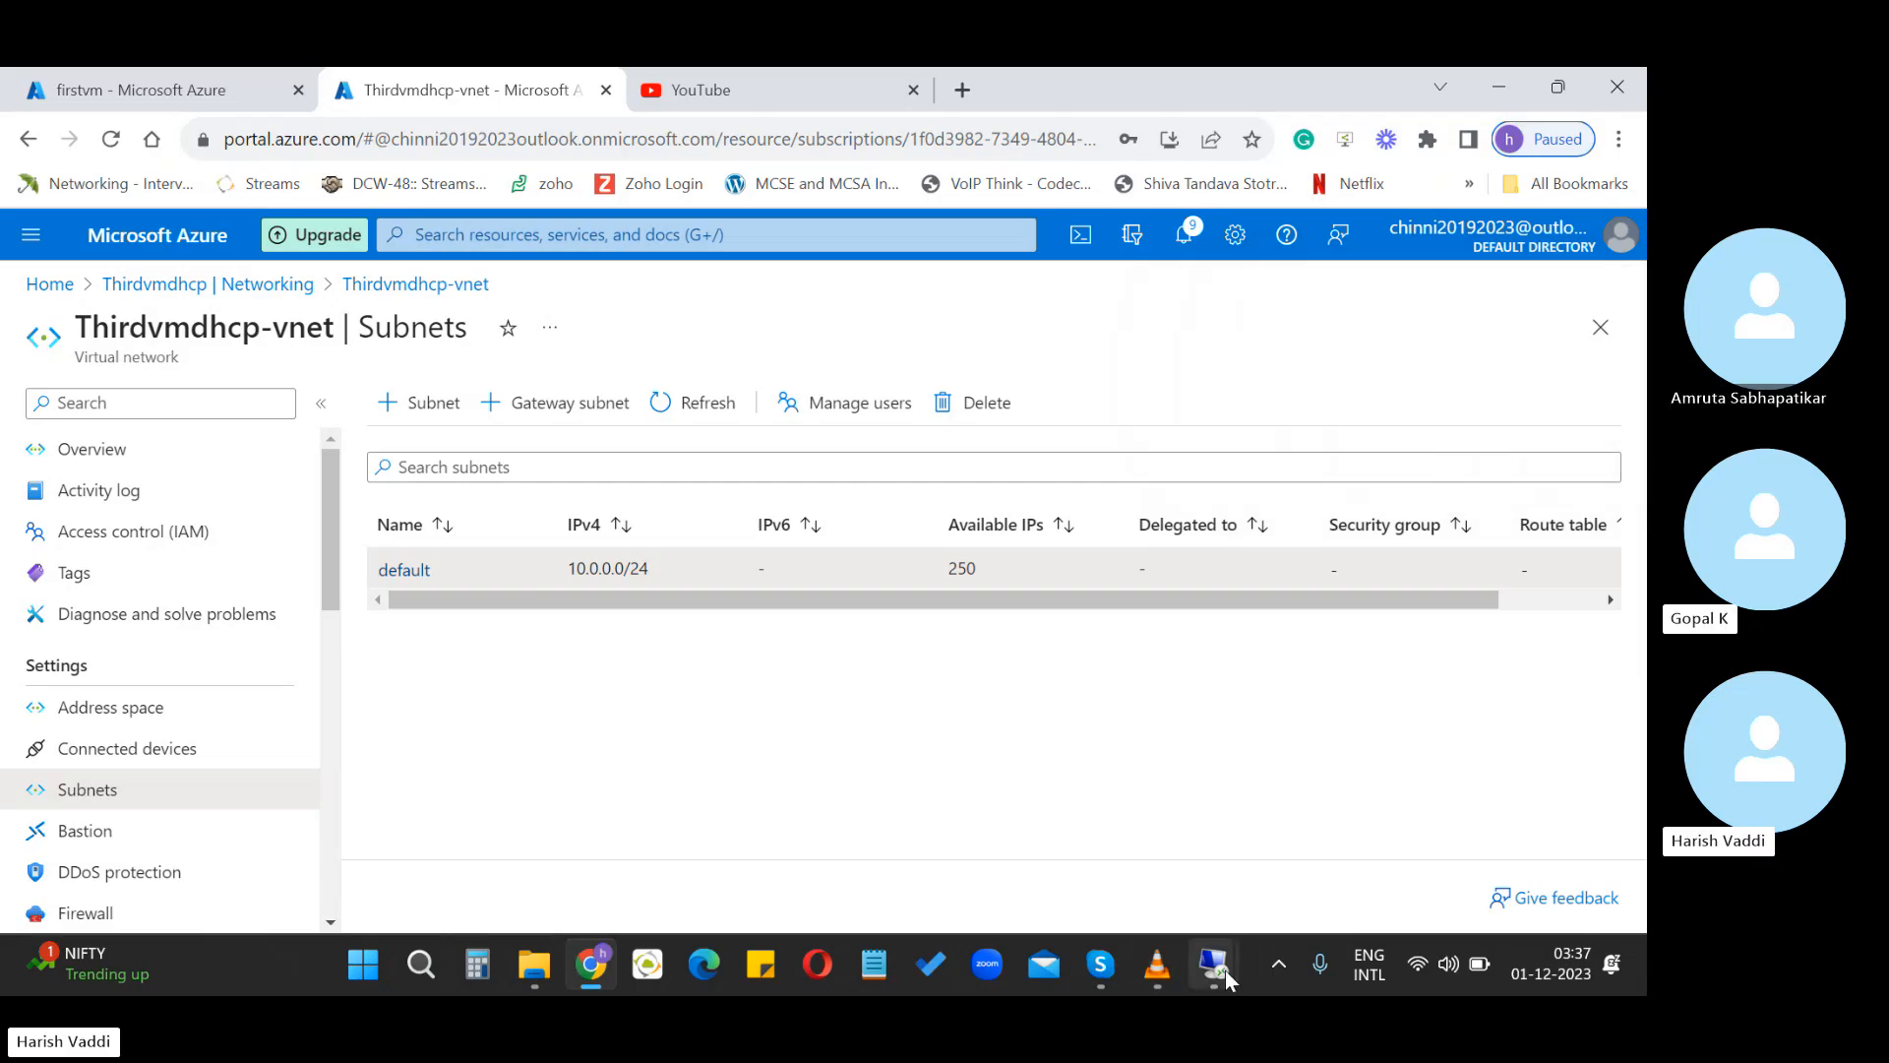
pyautogui.moveTo(1224, 970)
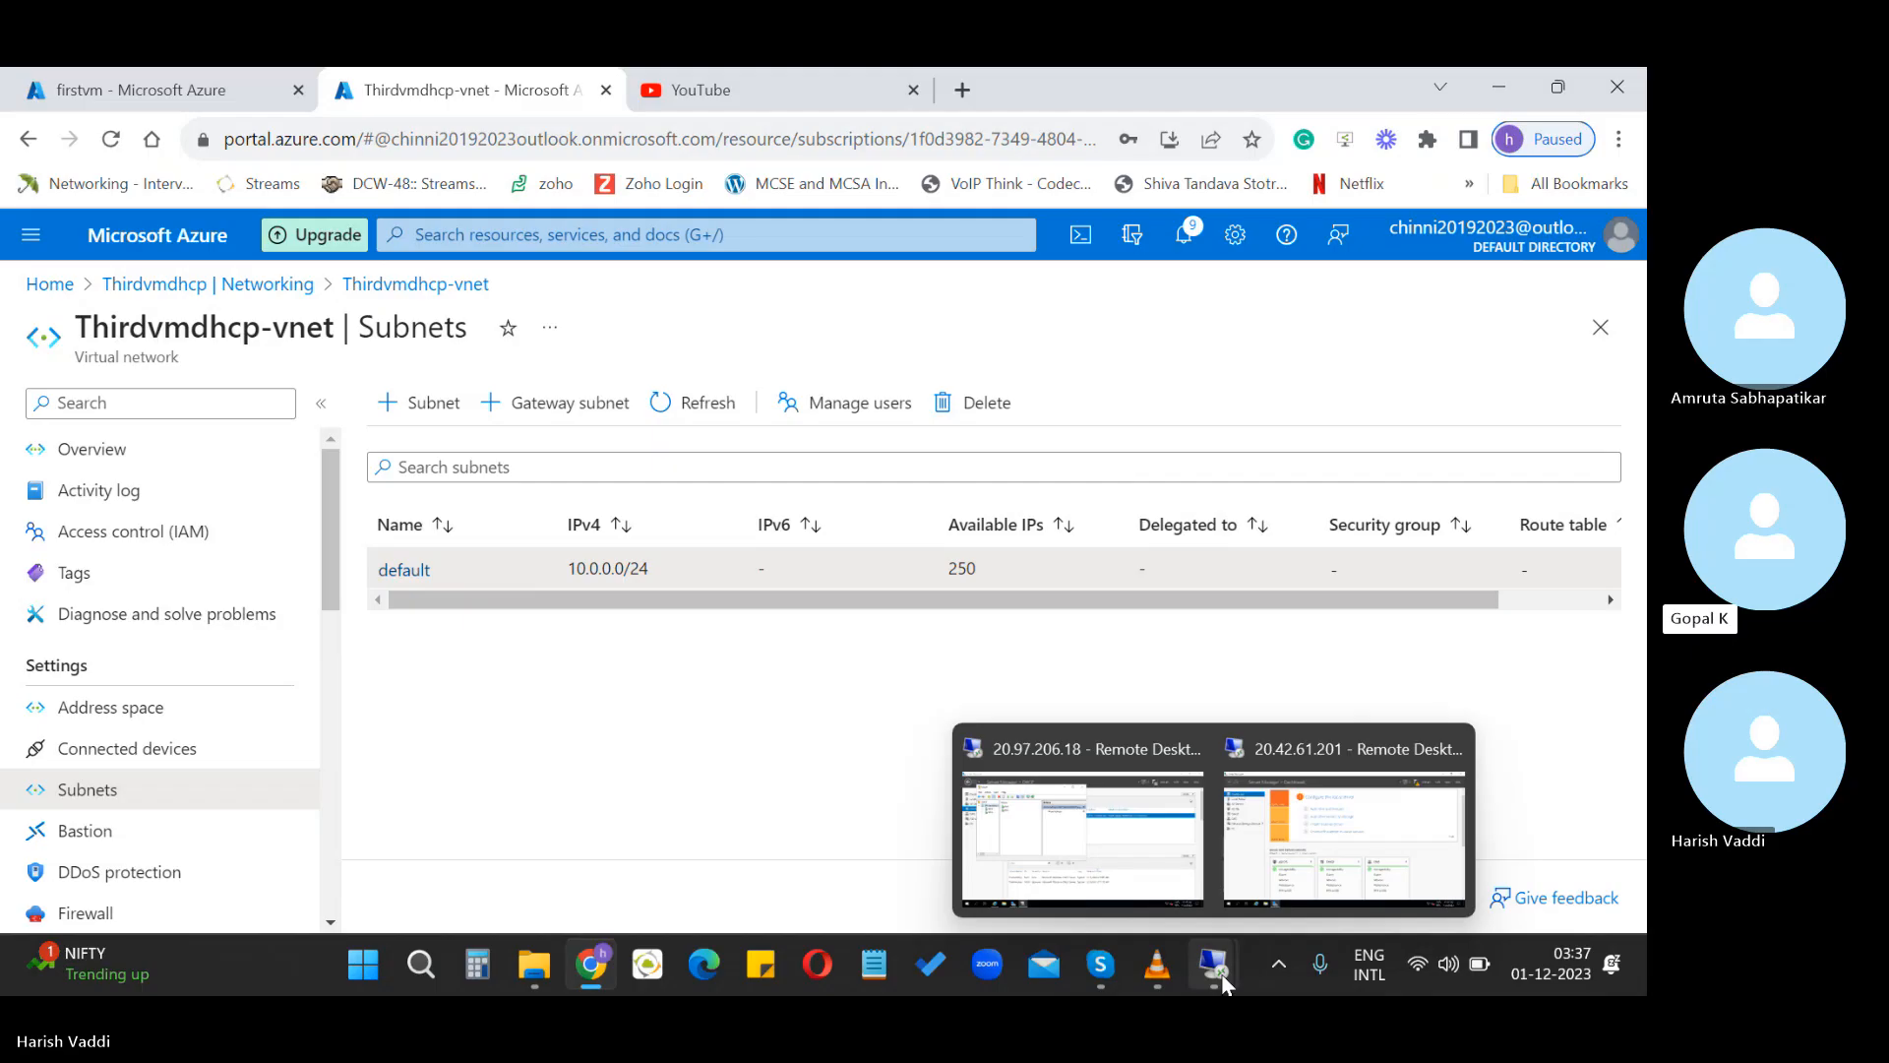
# Close and disconnect the remote desktop session to 20.42.61.201
pyautogui.click(1272, 893)
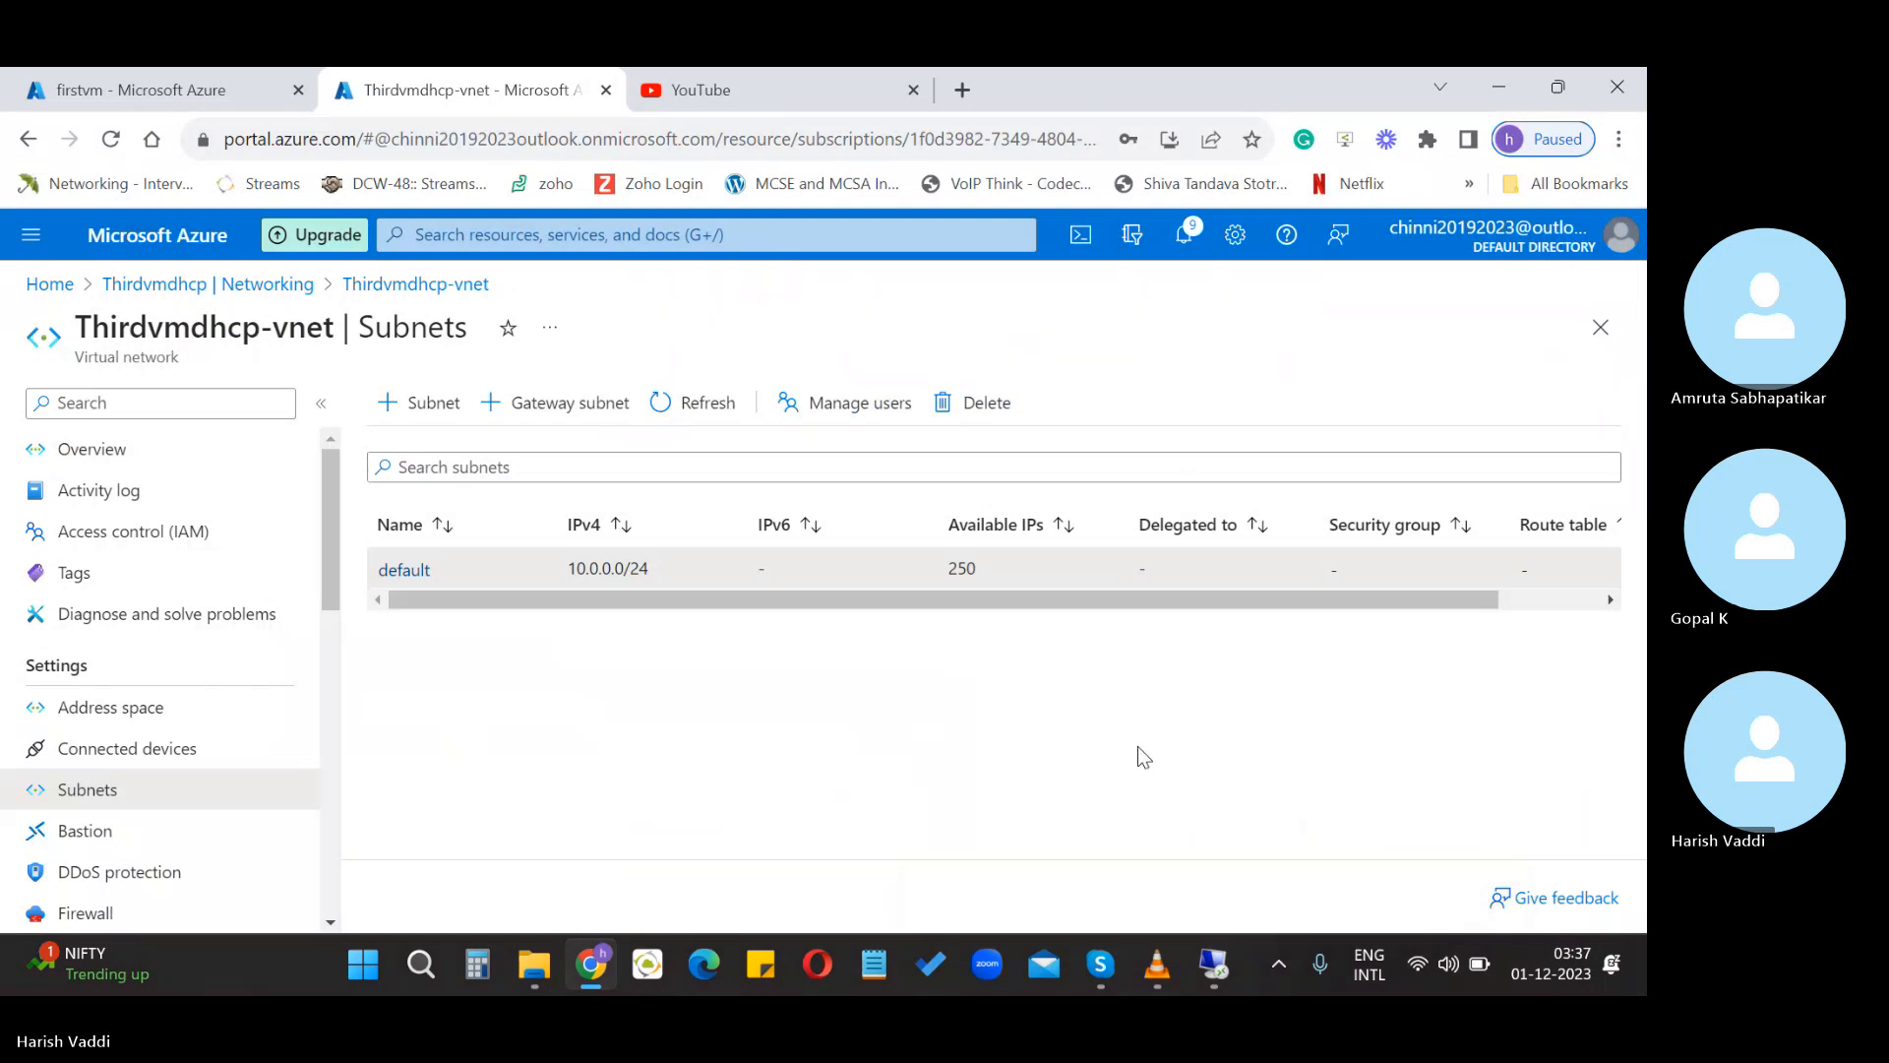
pyautogui.moveTo(1214, 966)
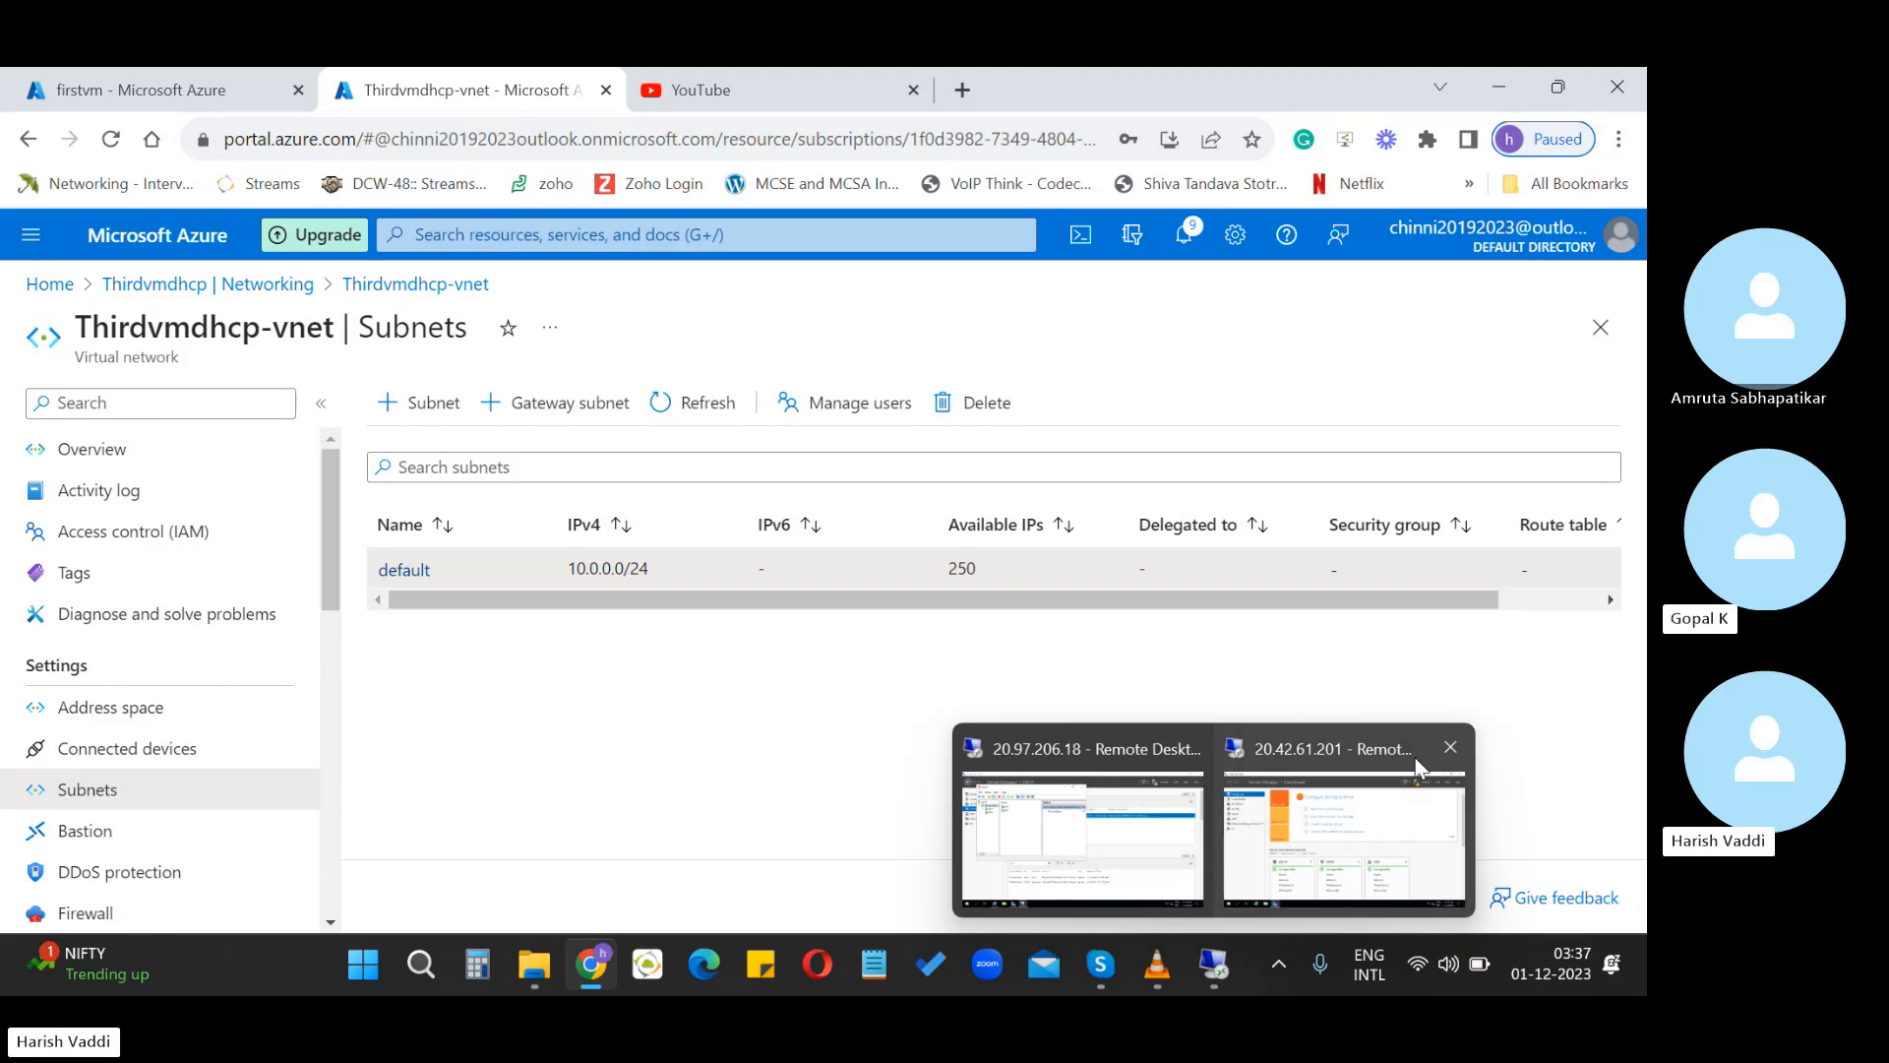
pyautogui.click(1452, 748)
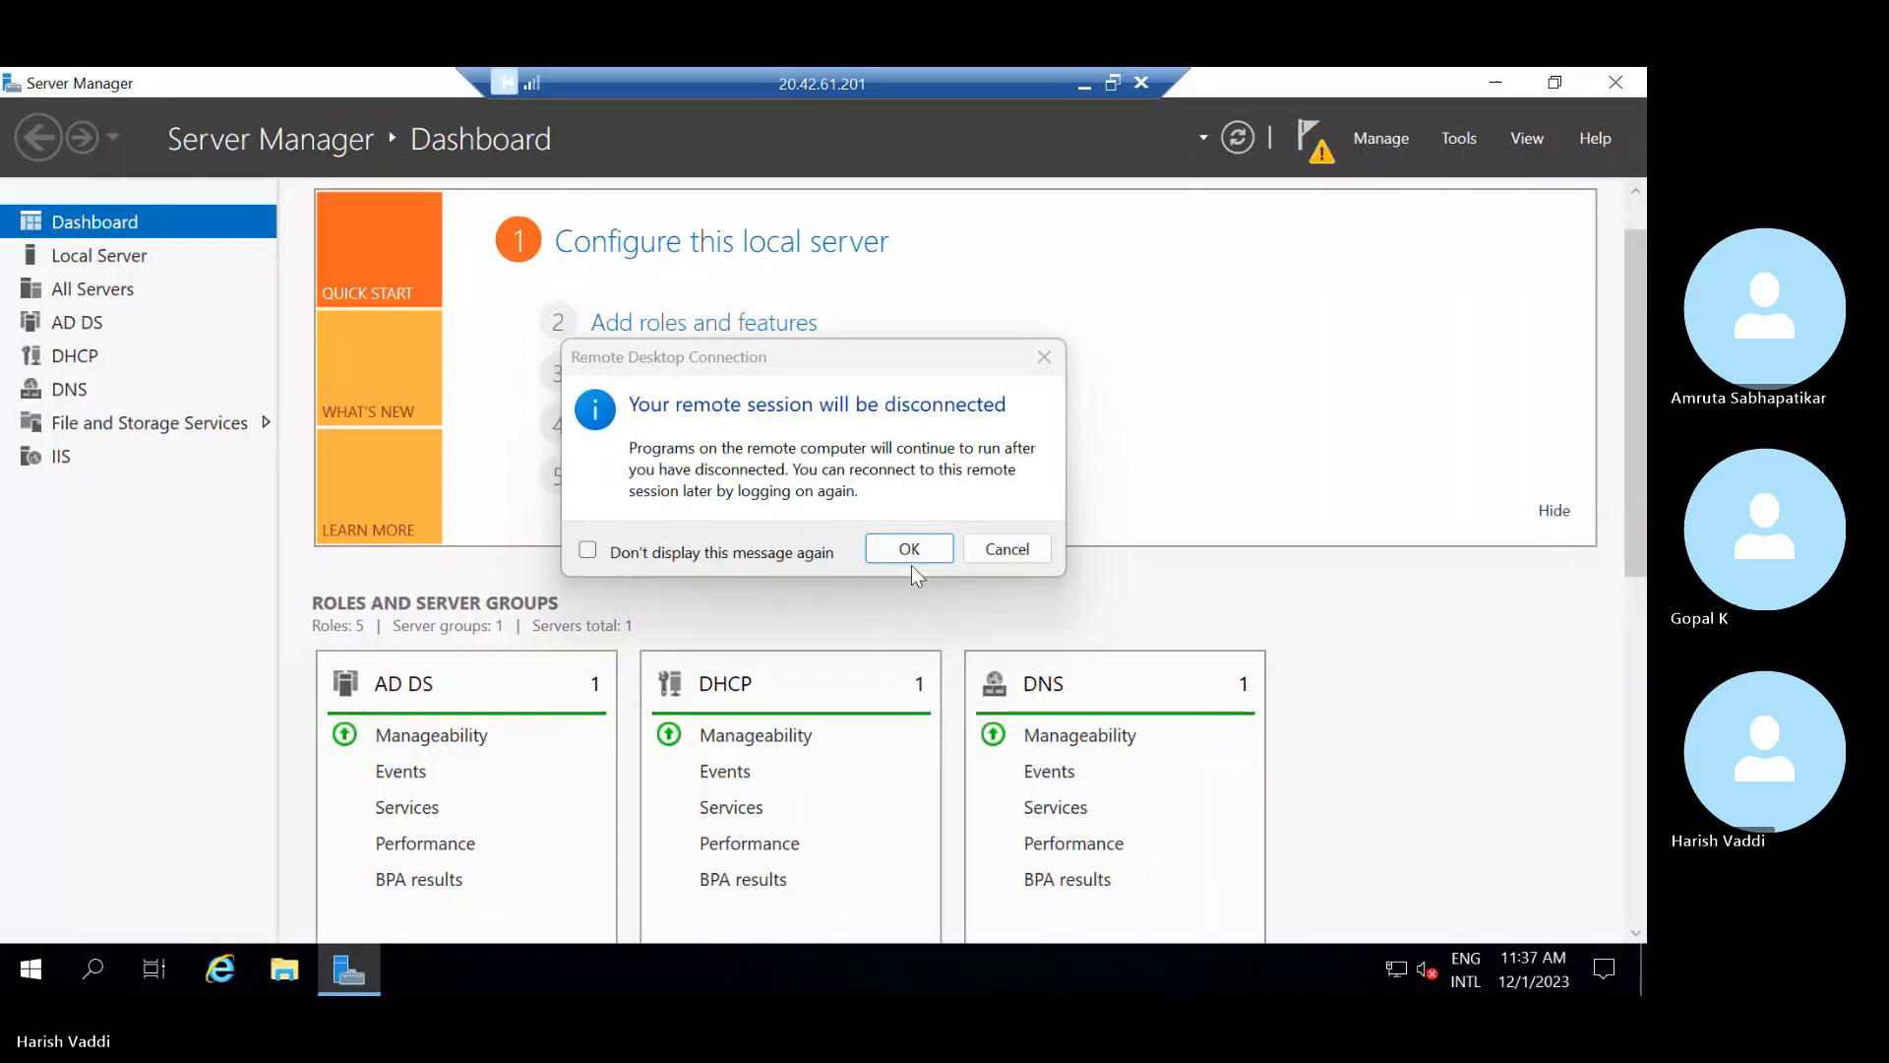
pyautogui.click(911, 551)
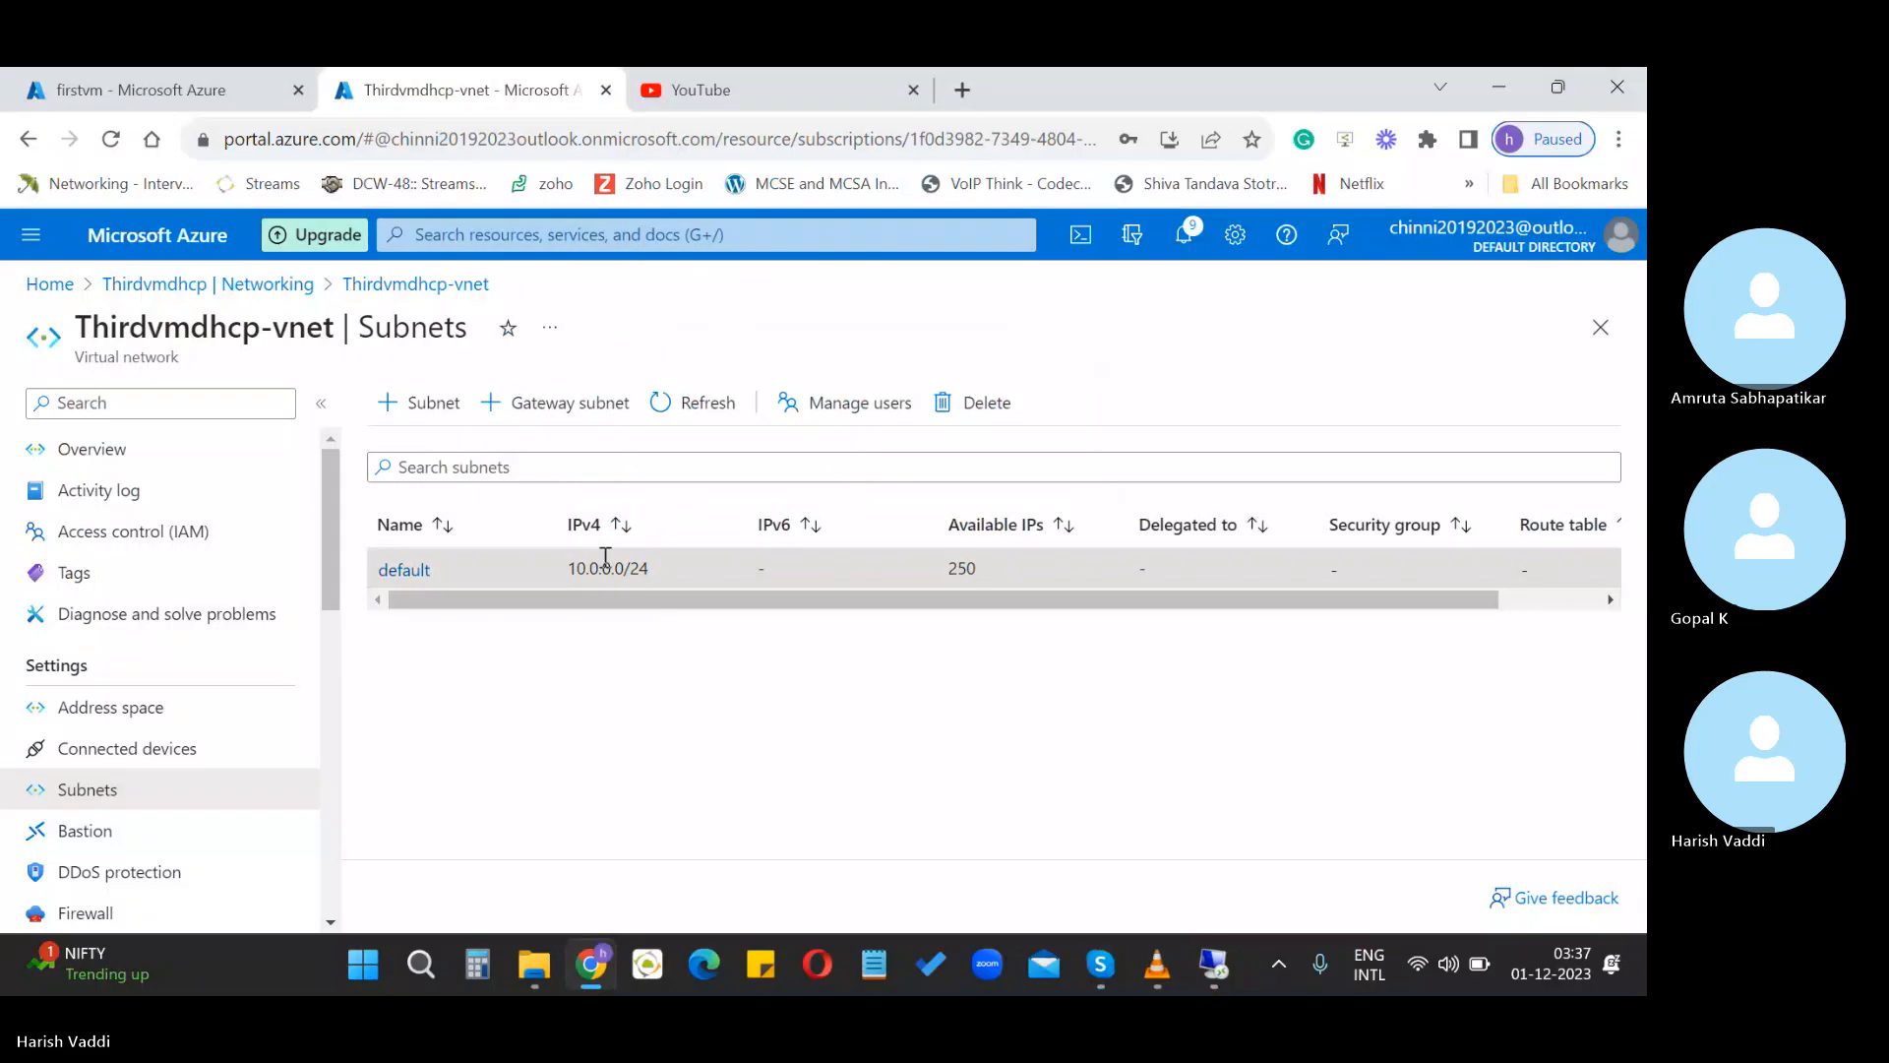
# Delete the default subnet, confirm with Yes, and dismiss the 'Failed to delete subnet' error
pyautogui.click(949, 411)
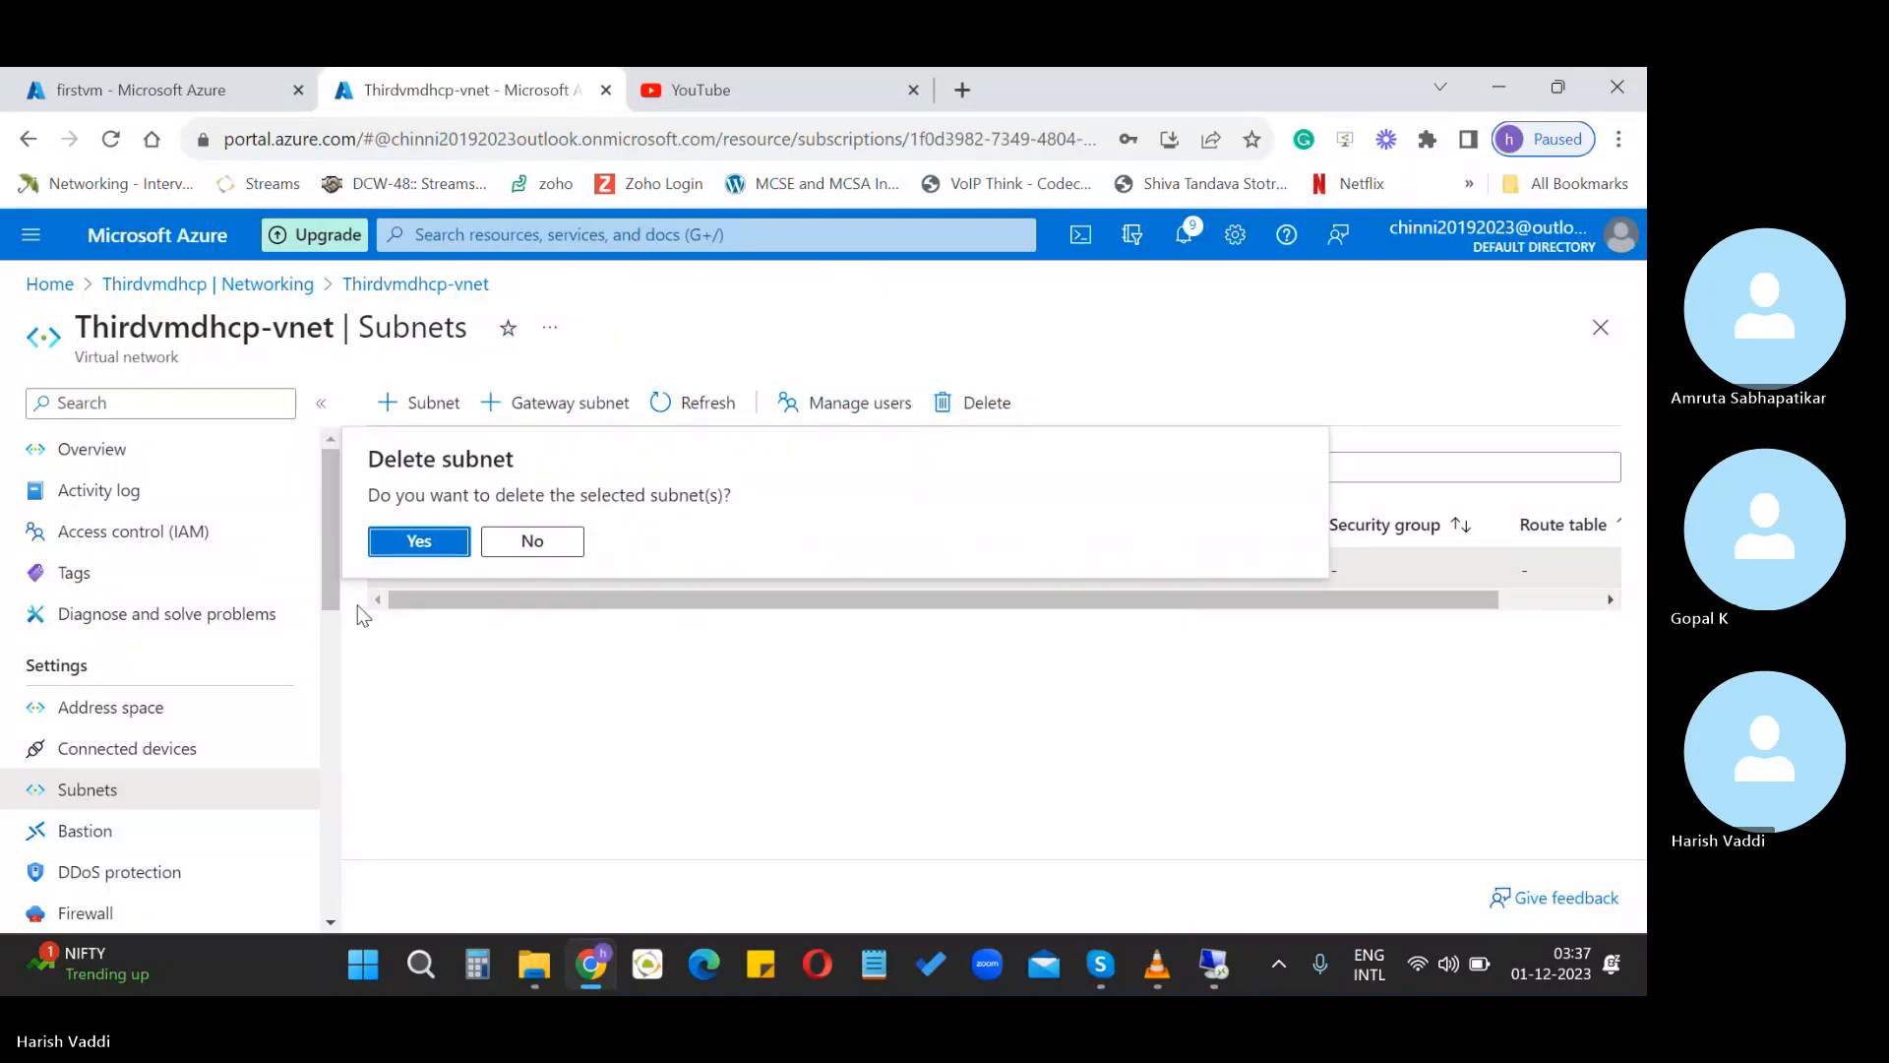
pyautogui.click(406, 541)
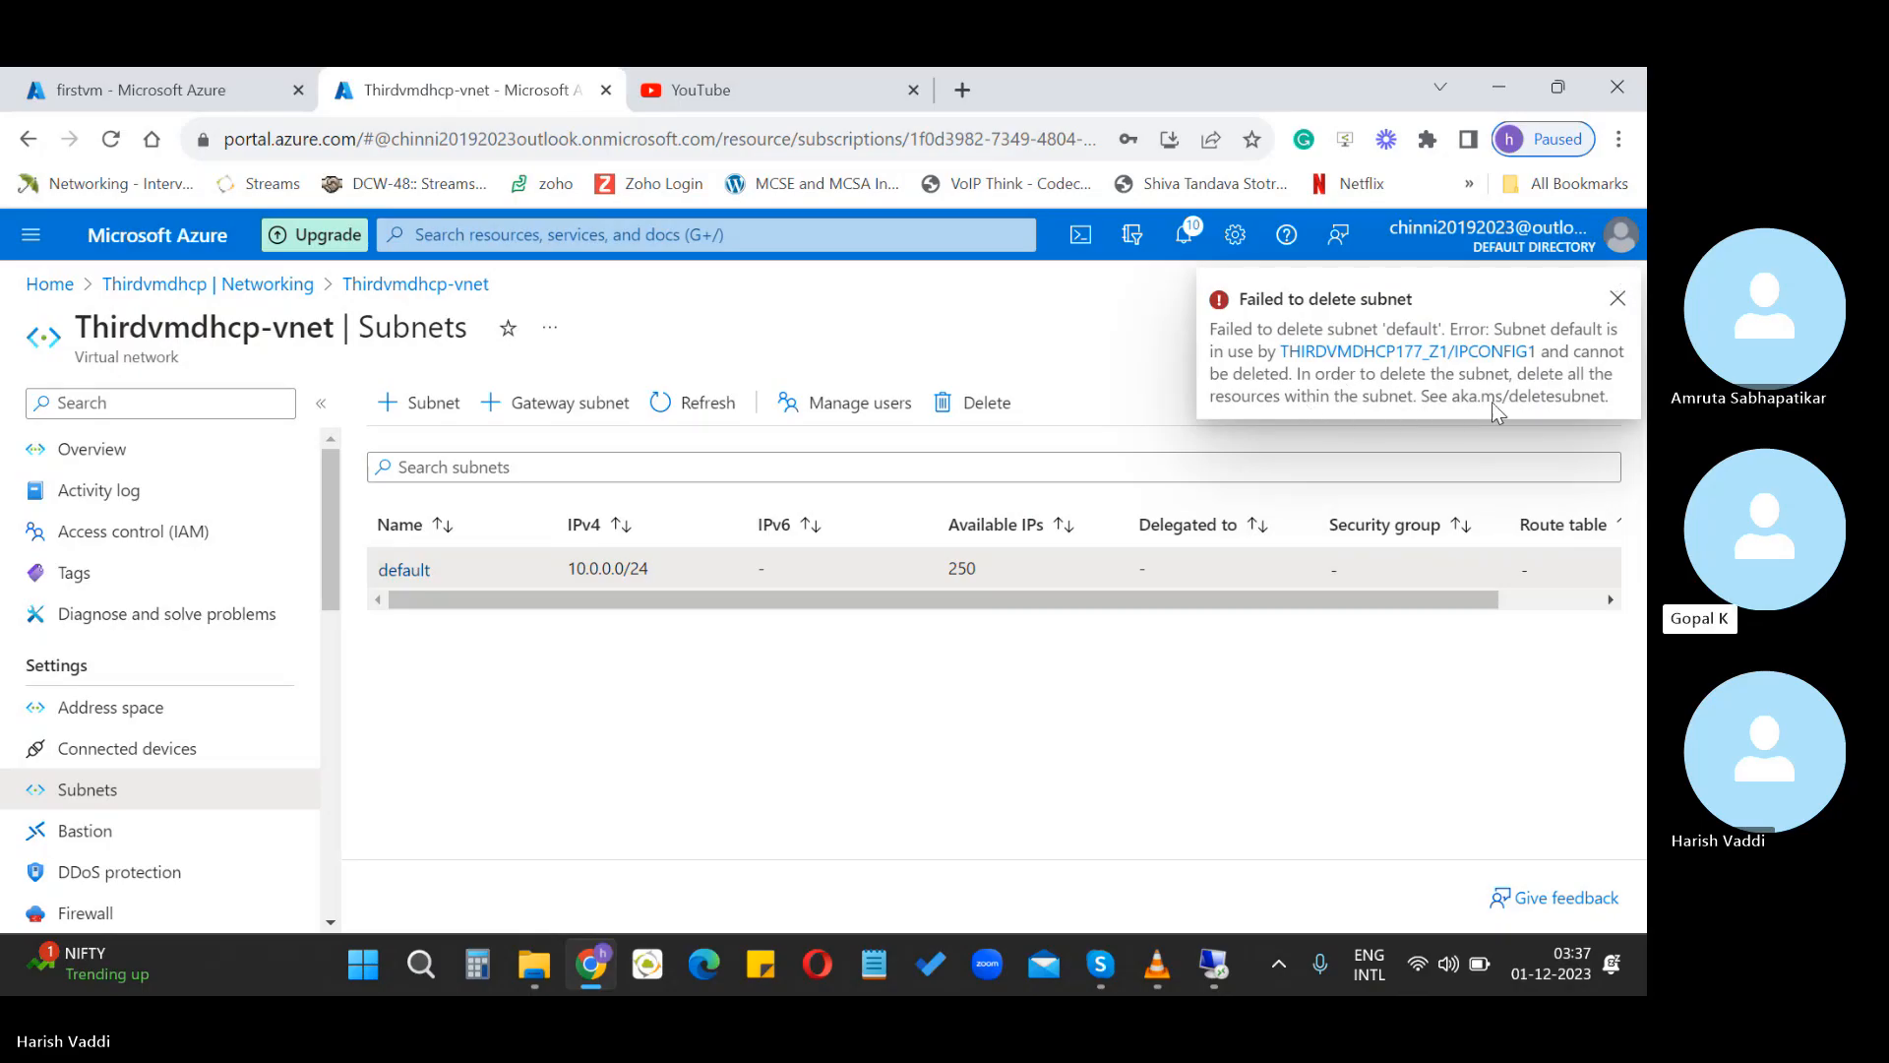
pyautogui.click(1618, 302)
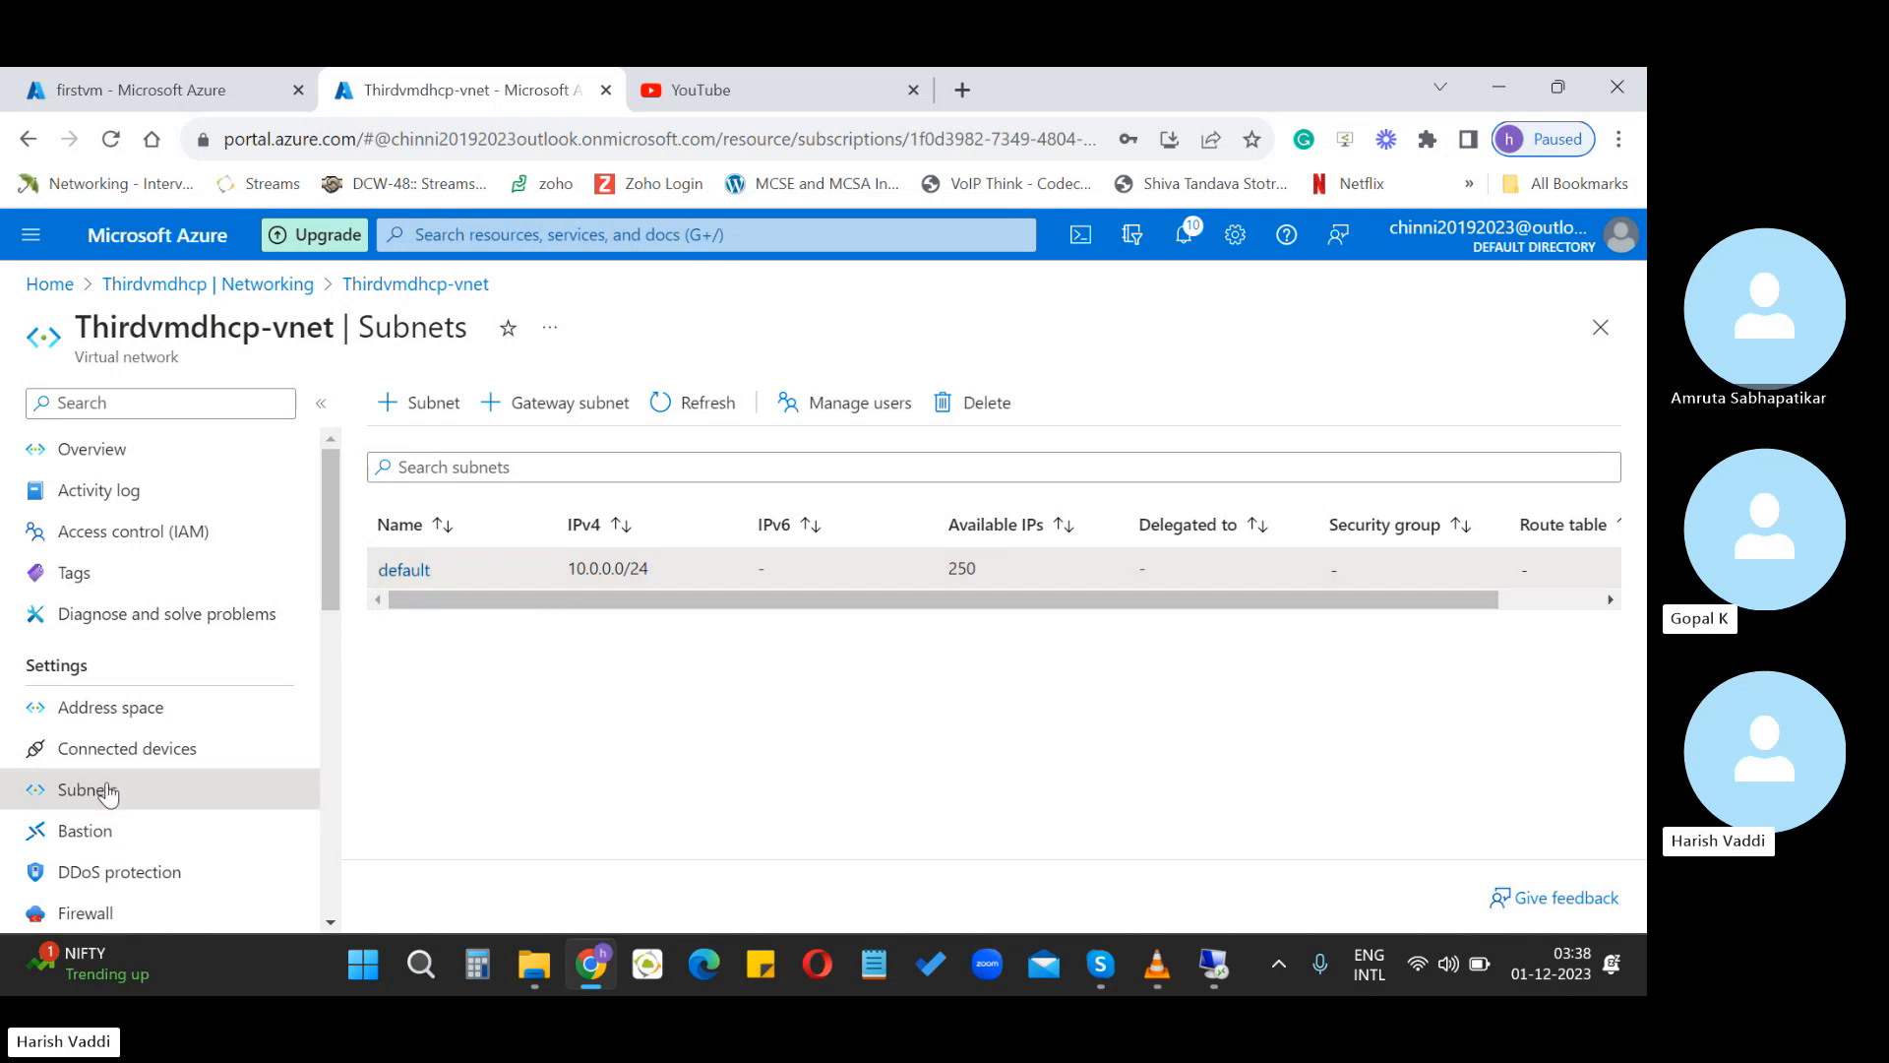
# View Thirdvmdhcp's network interface thirdvmdhcp177_z1, then reopen the VM's overview from Home
pyautogui.click(45, 286)
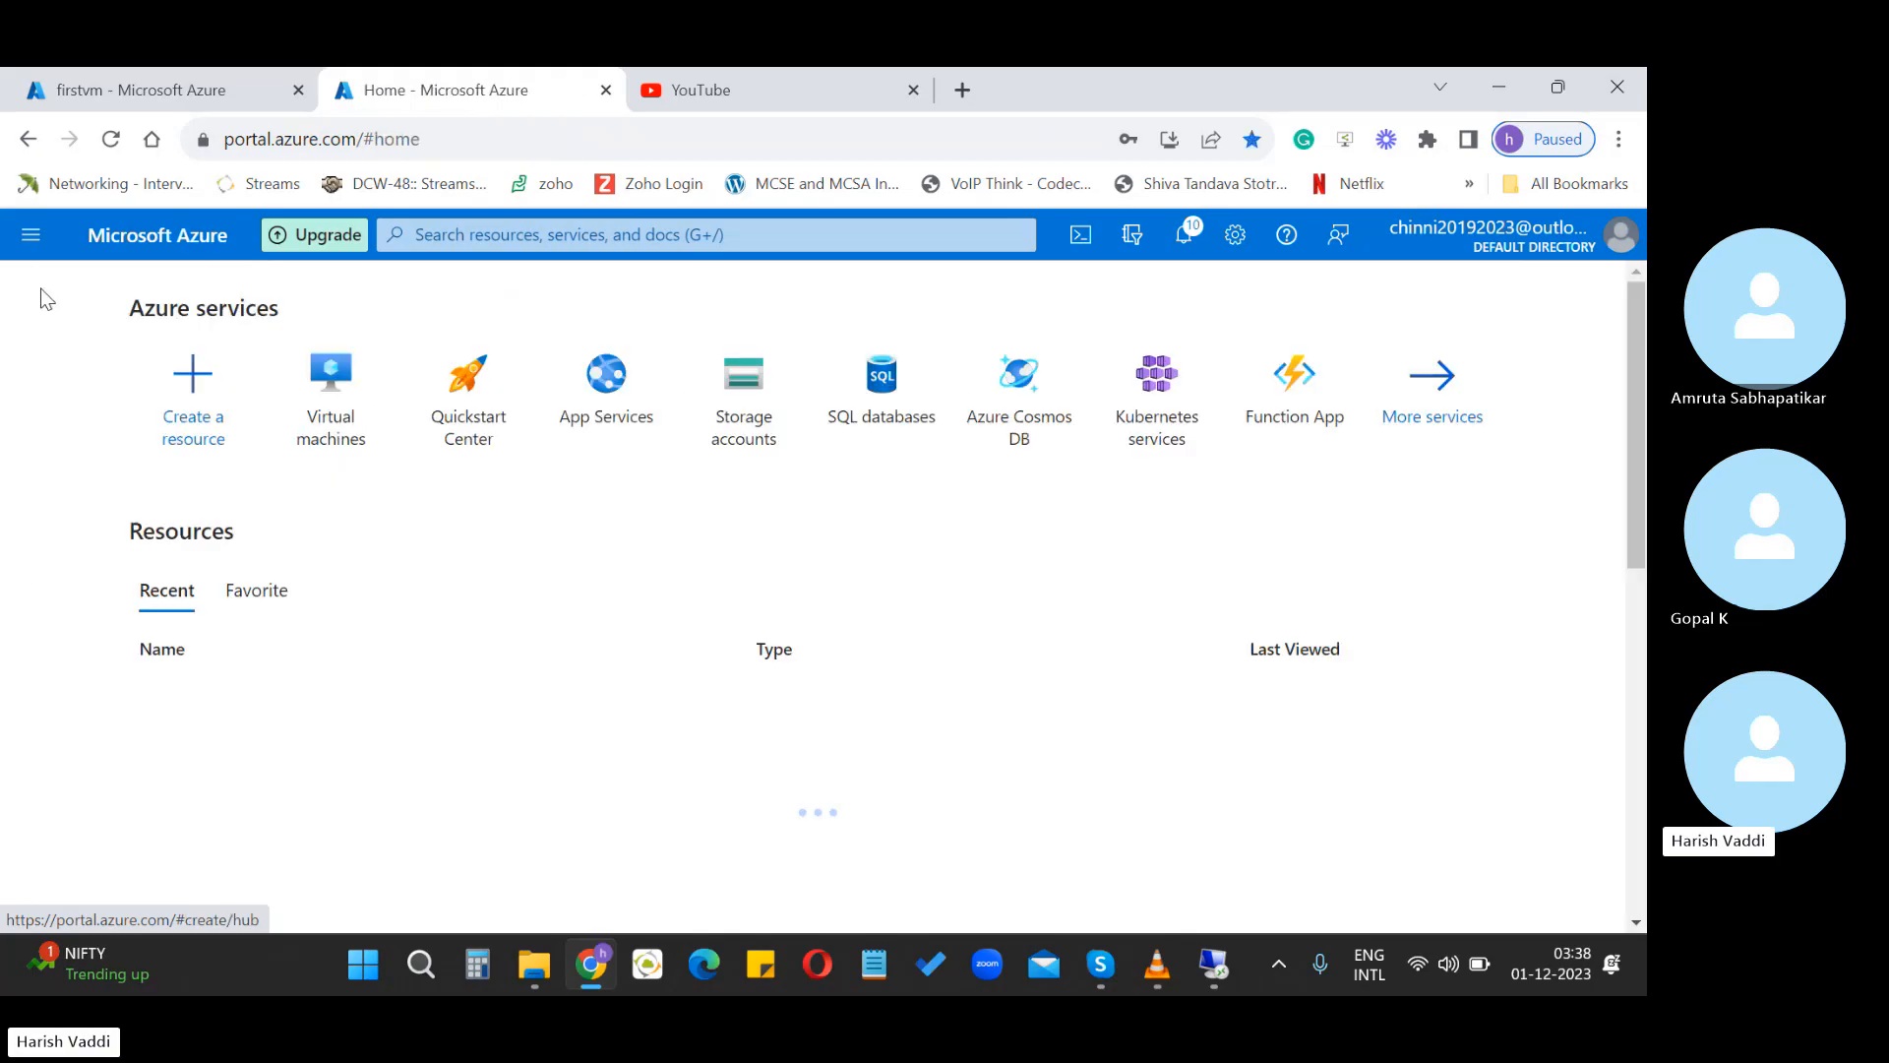
pyautogui.click(222, 733)
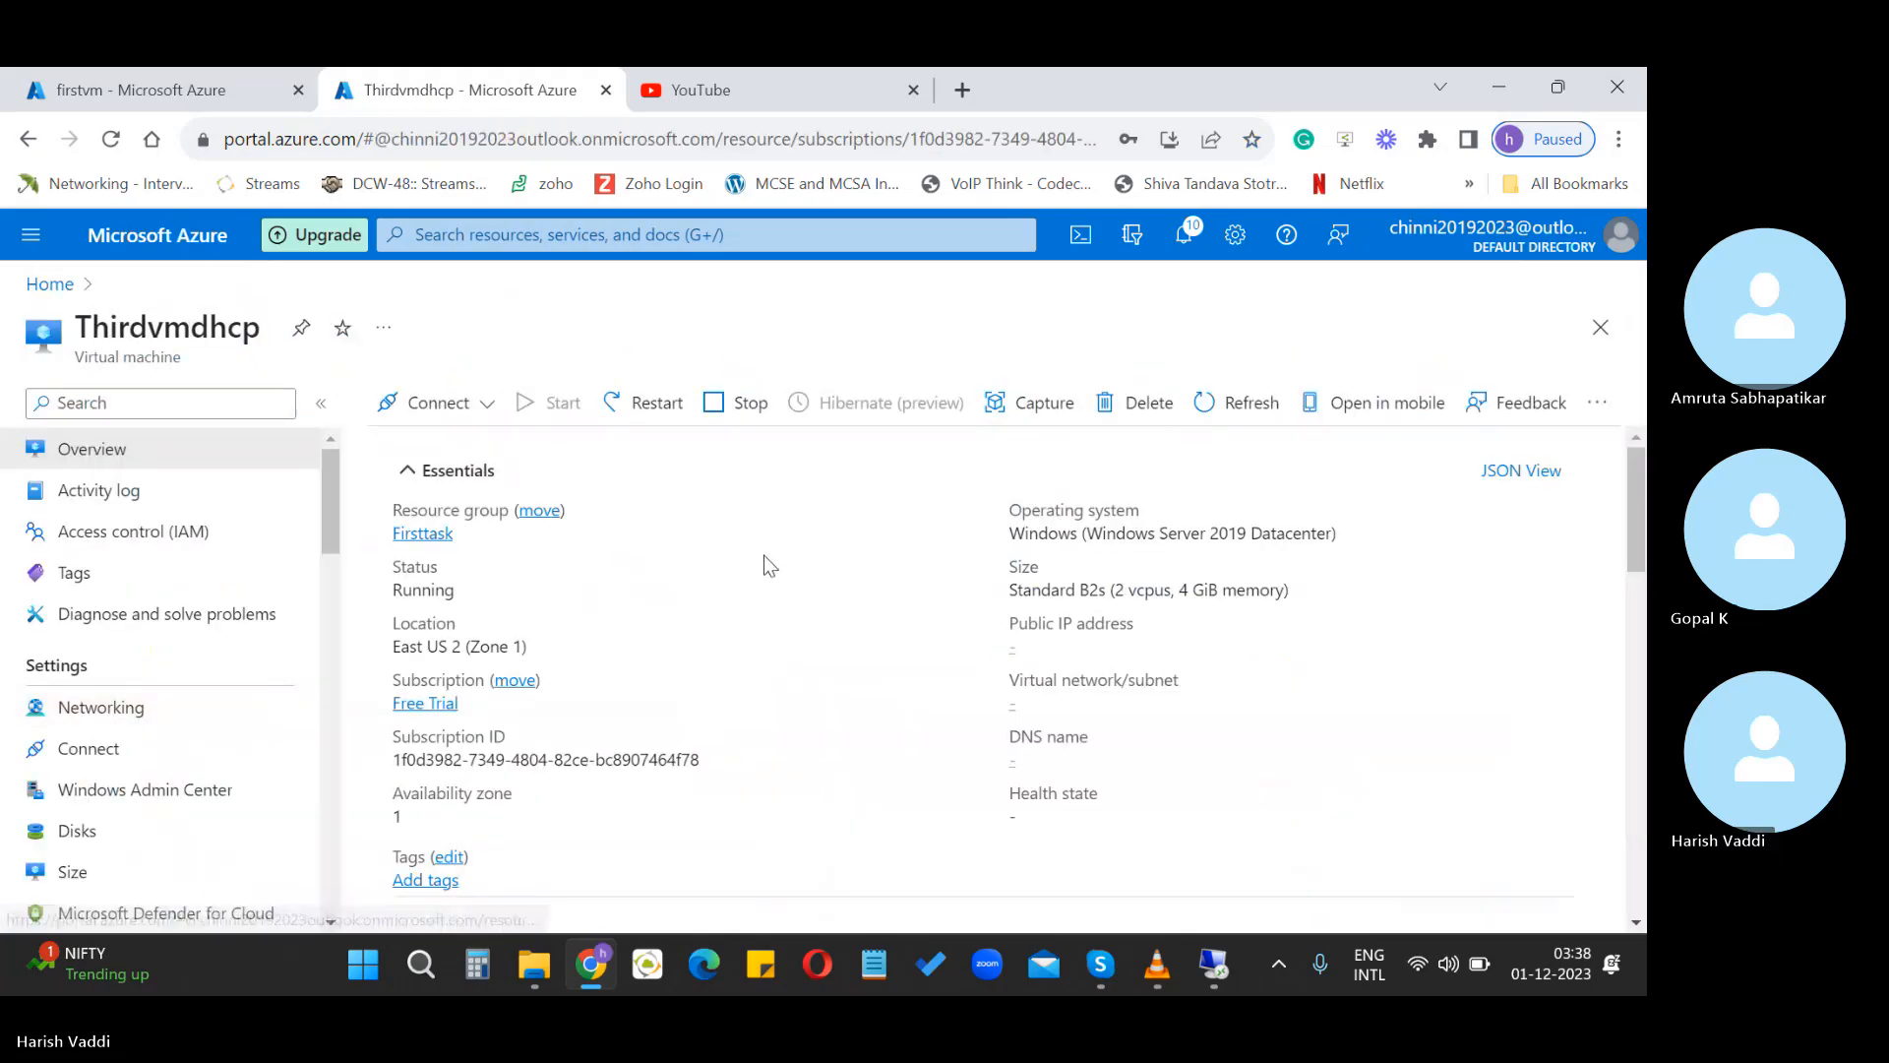
pyautogui.click(126, 726)
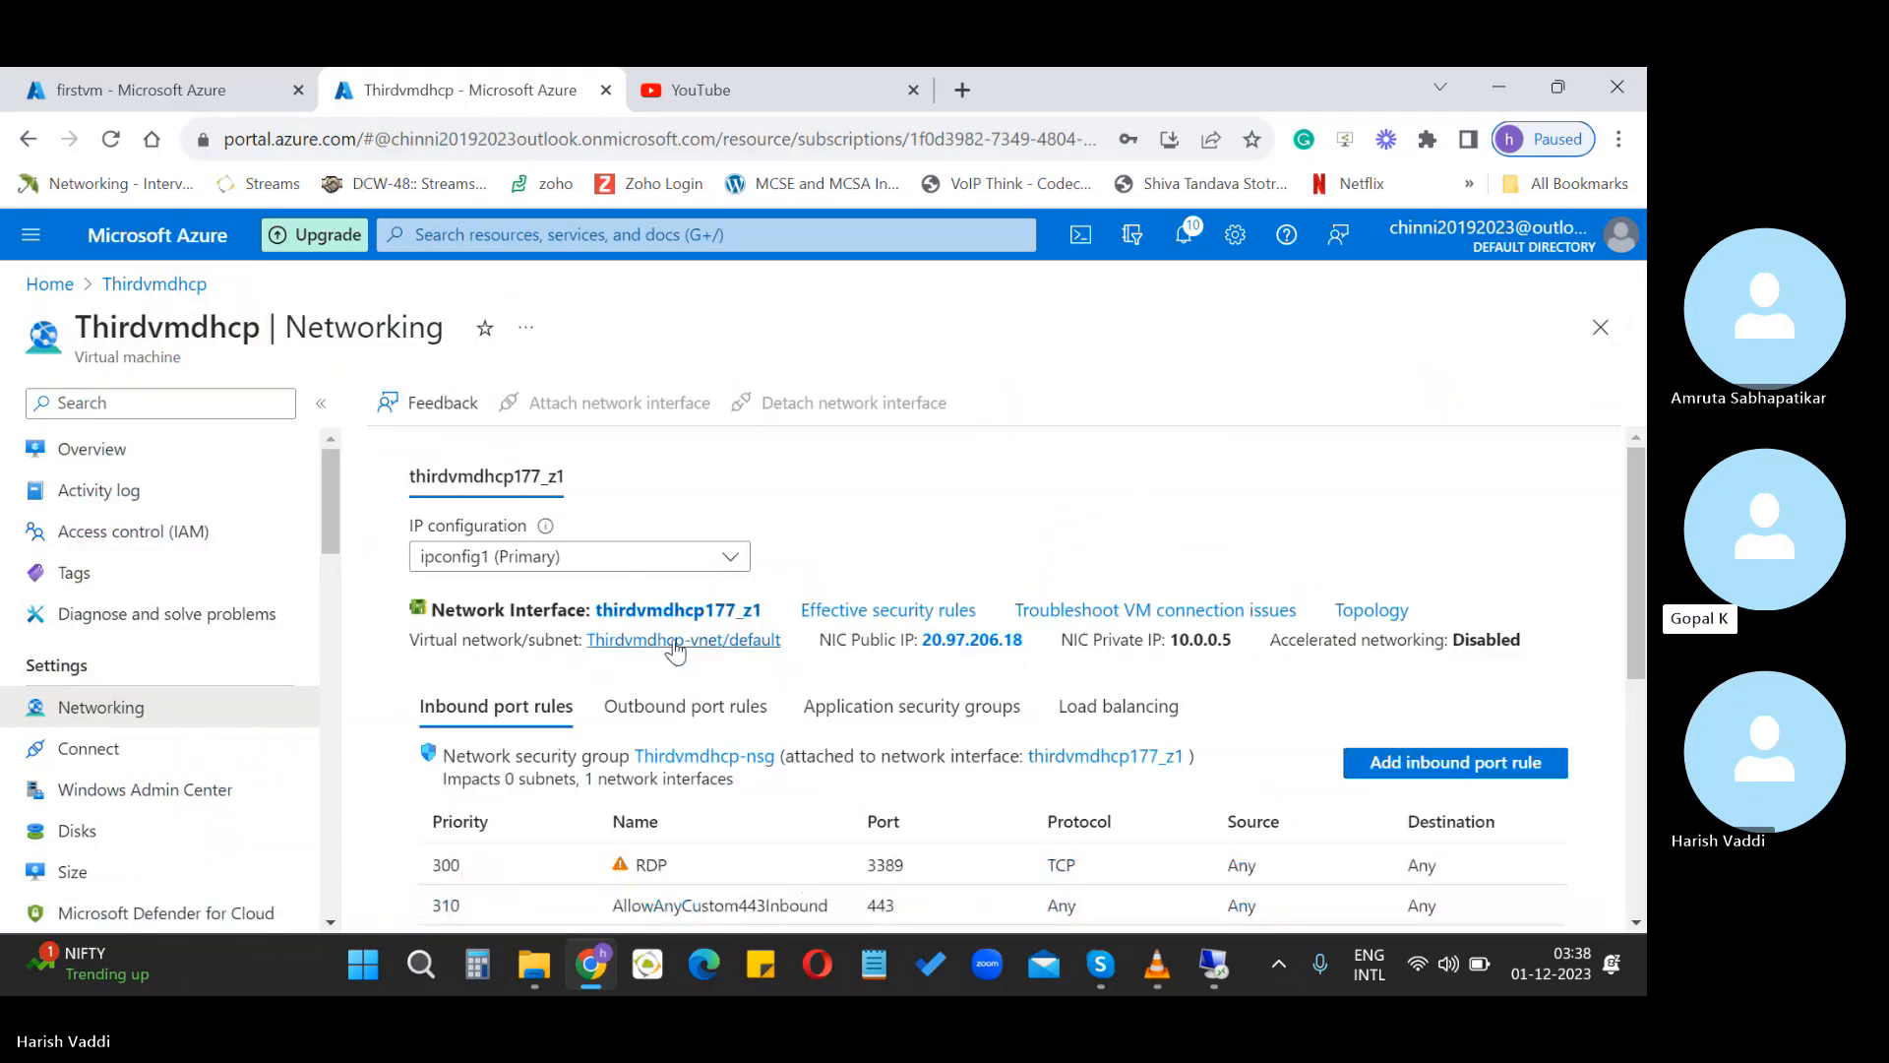
pyautogui.click(657, 617)
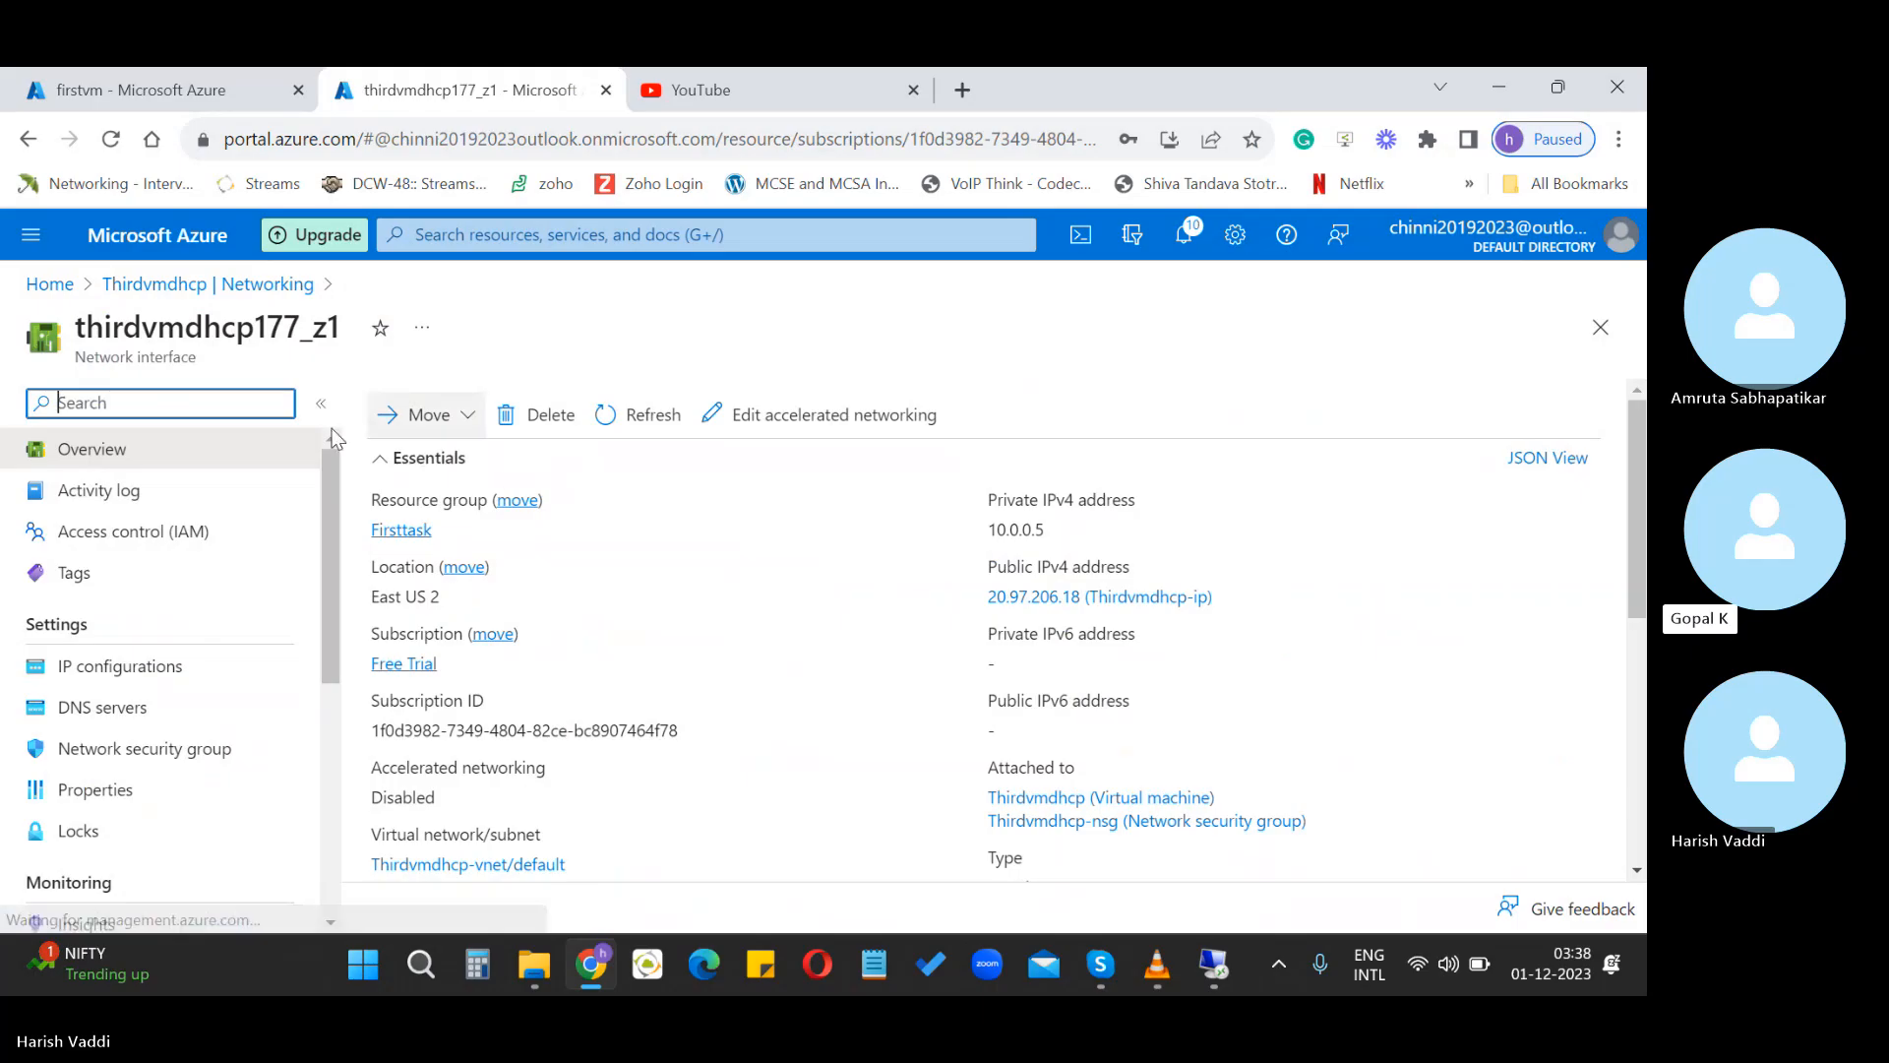
pyautogui.click(63, 286)
pyautogui.click(232, 736)
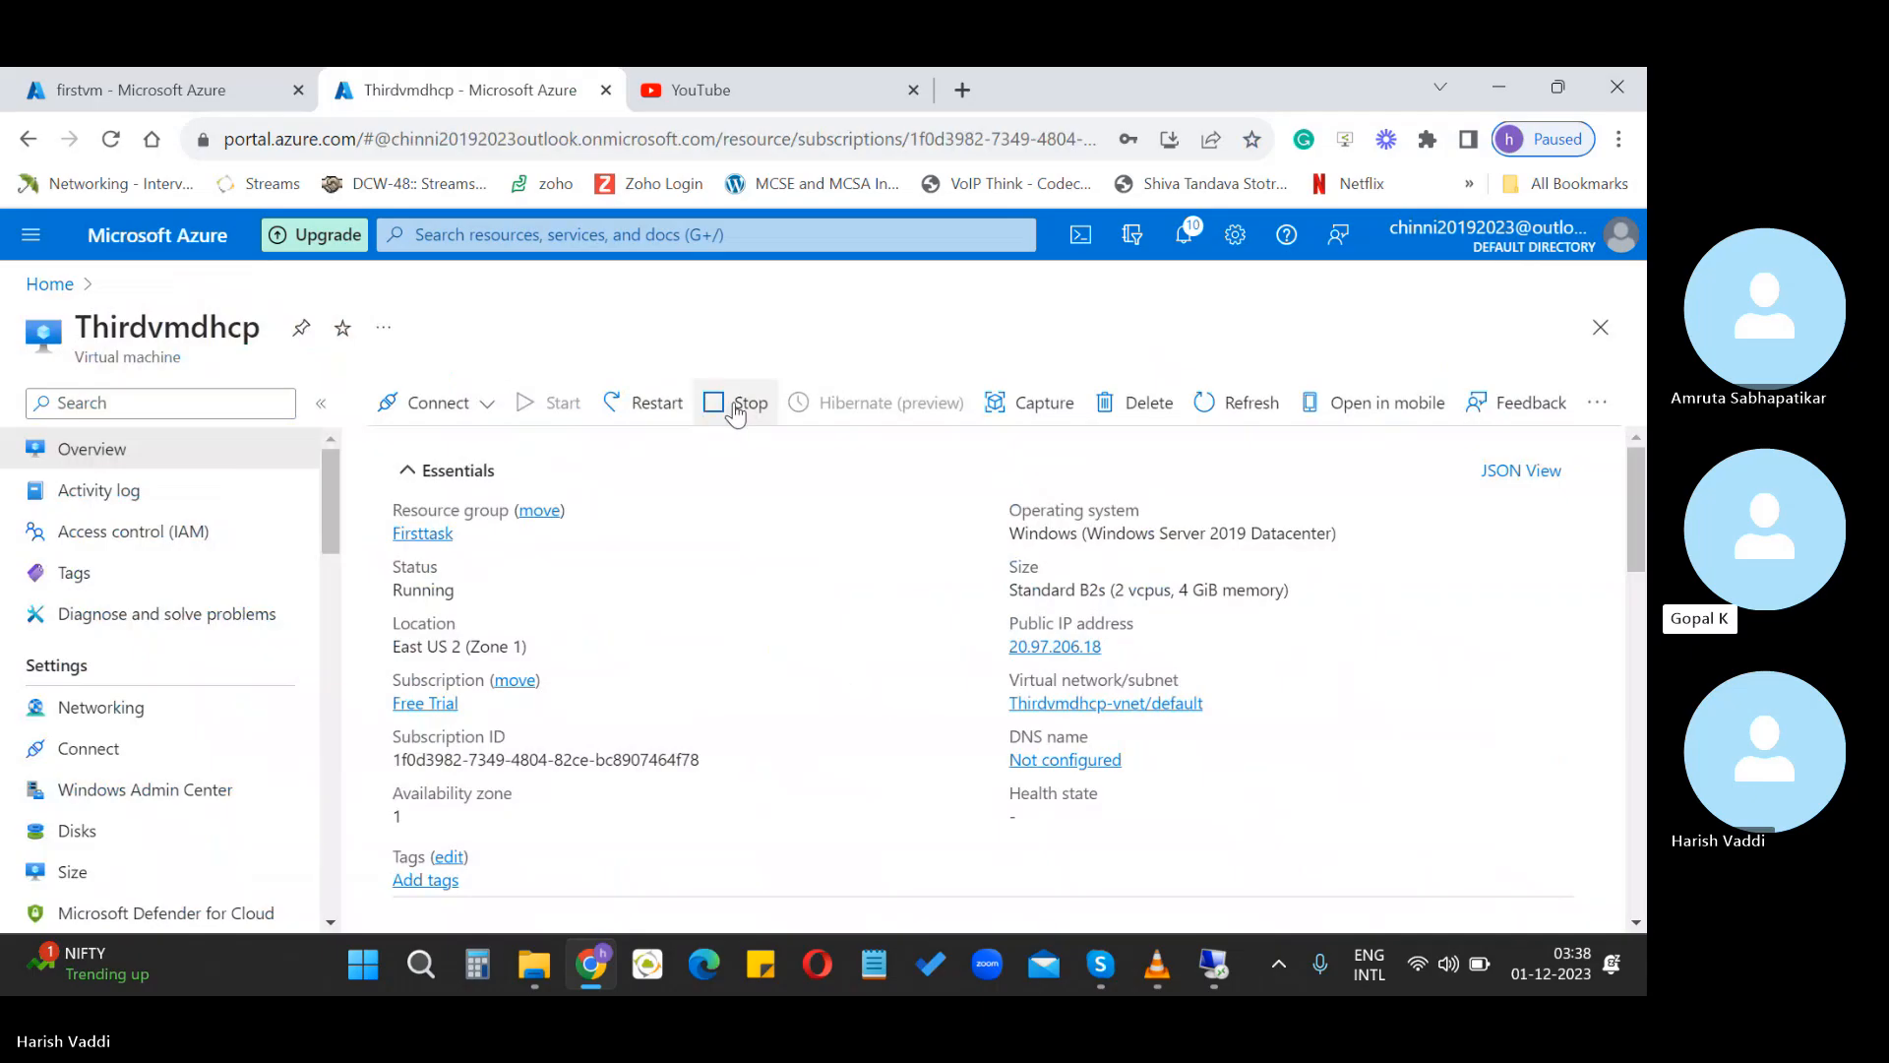
# Stop the Thirdvmdhcp VM and confirm in Notifications that it stopped successfully
pyautogui.click(736, 411)
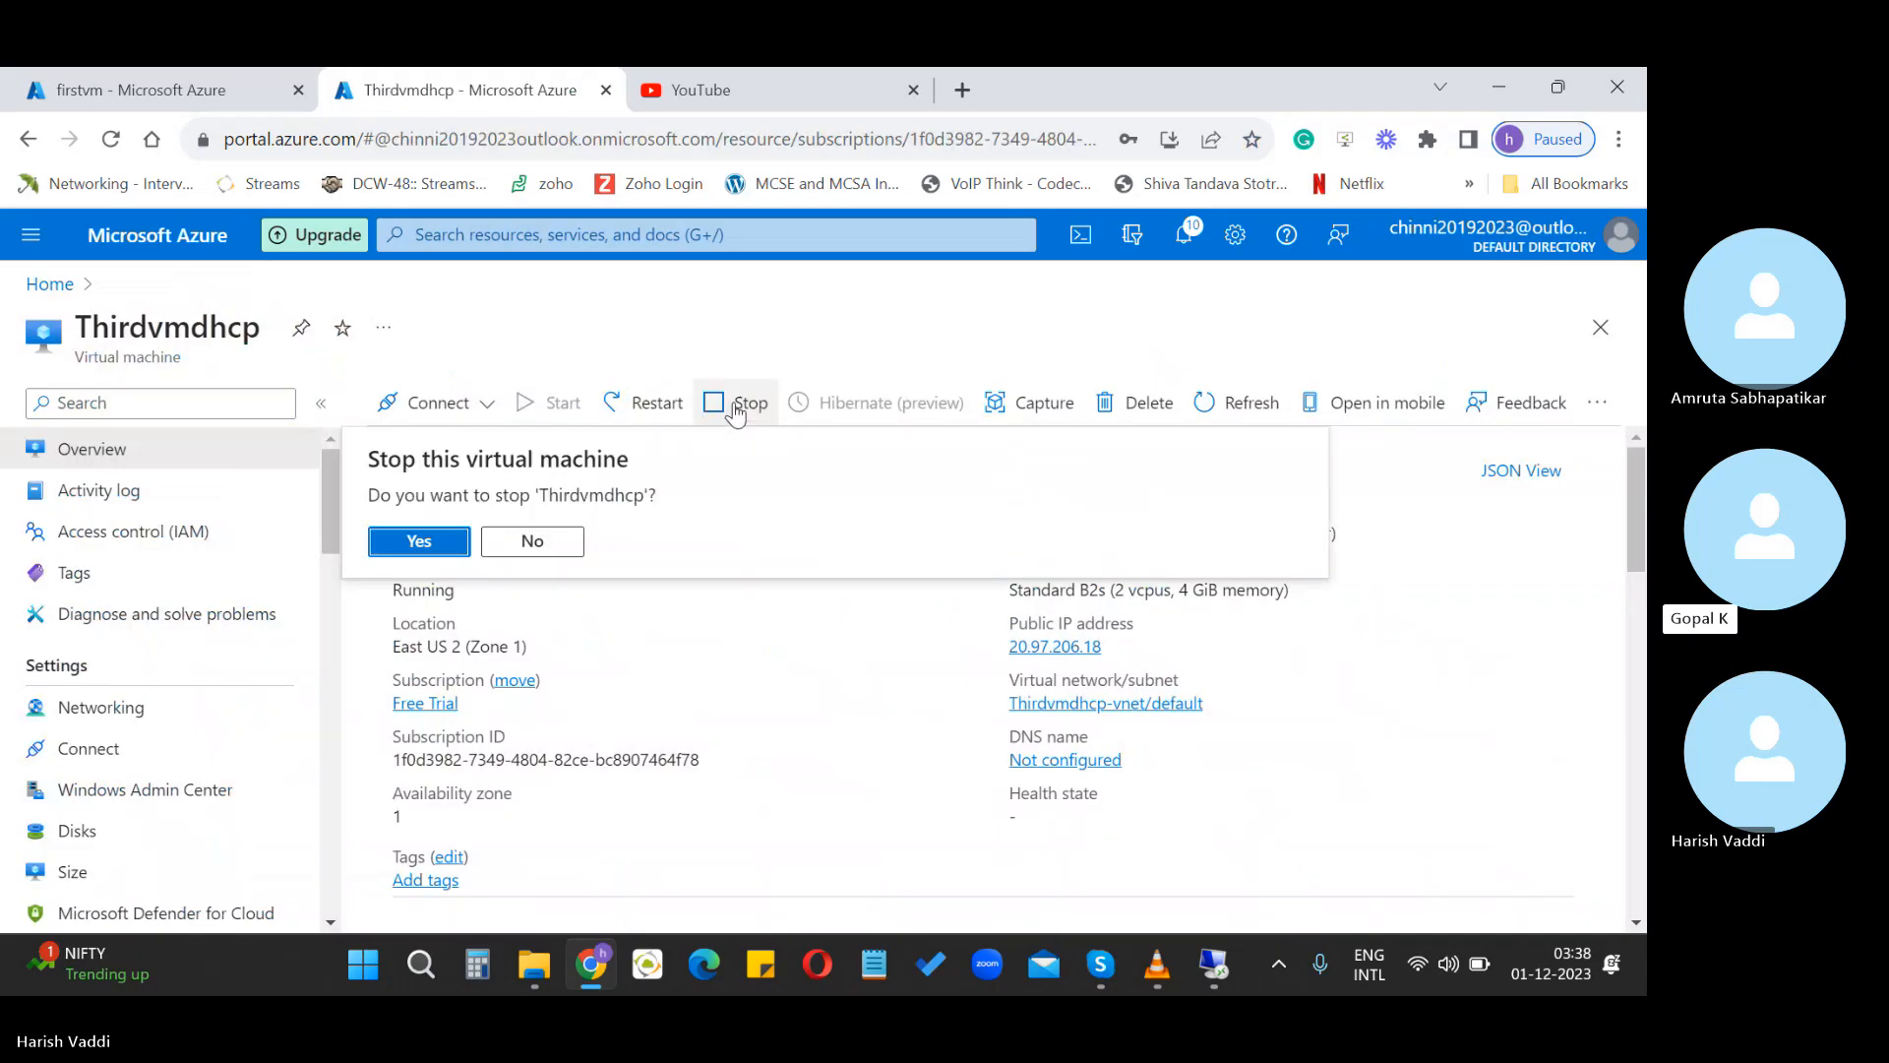
pyautogui.click(429, 544)
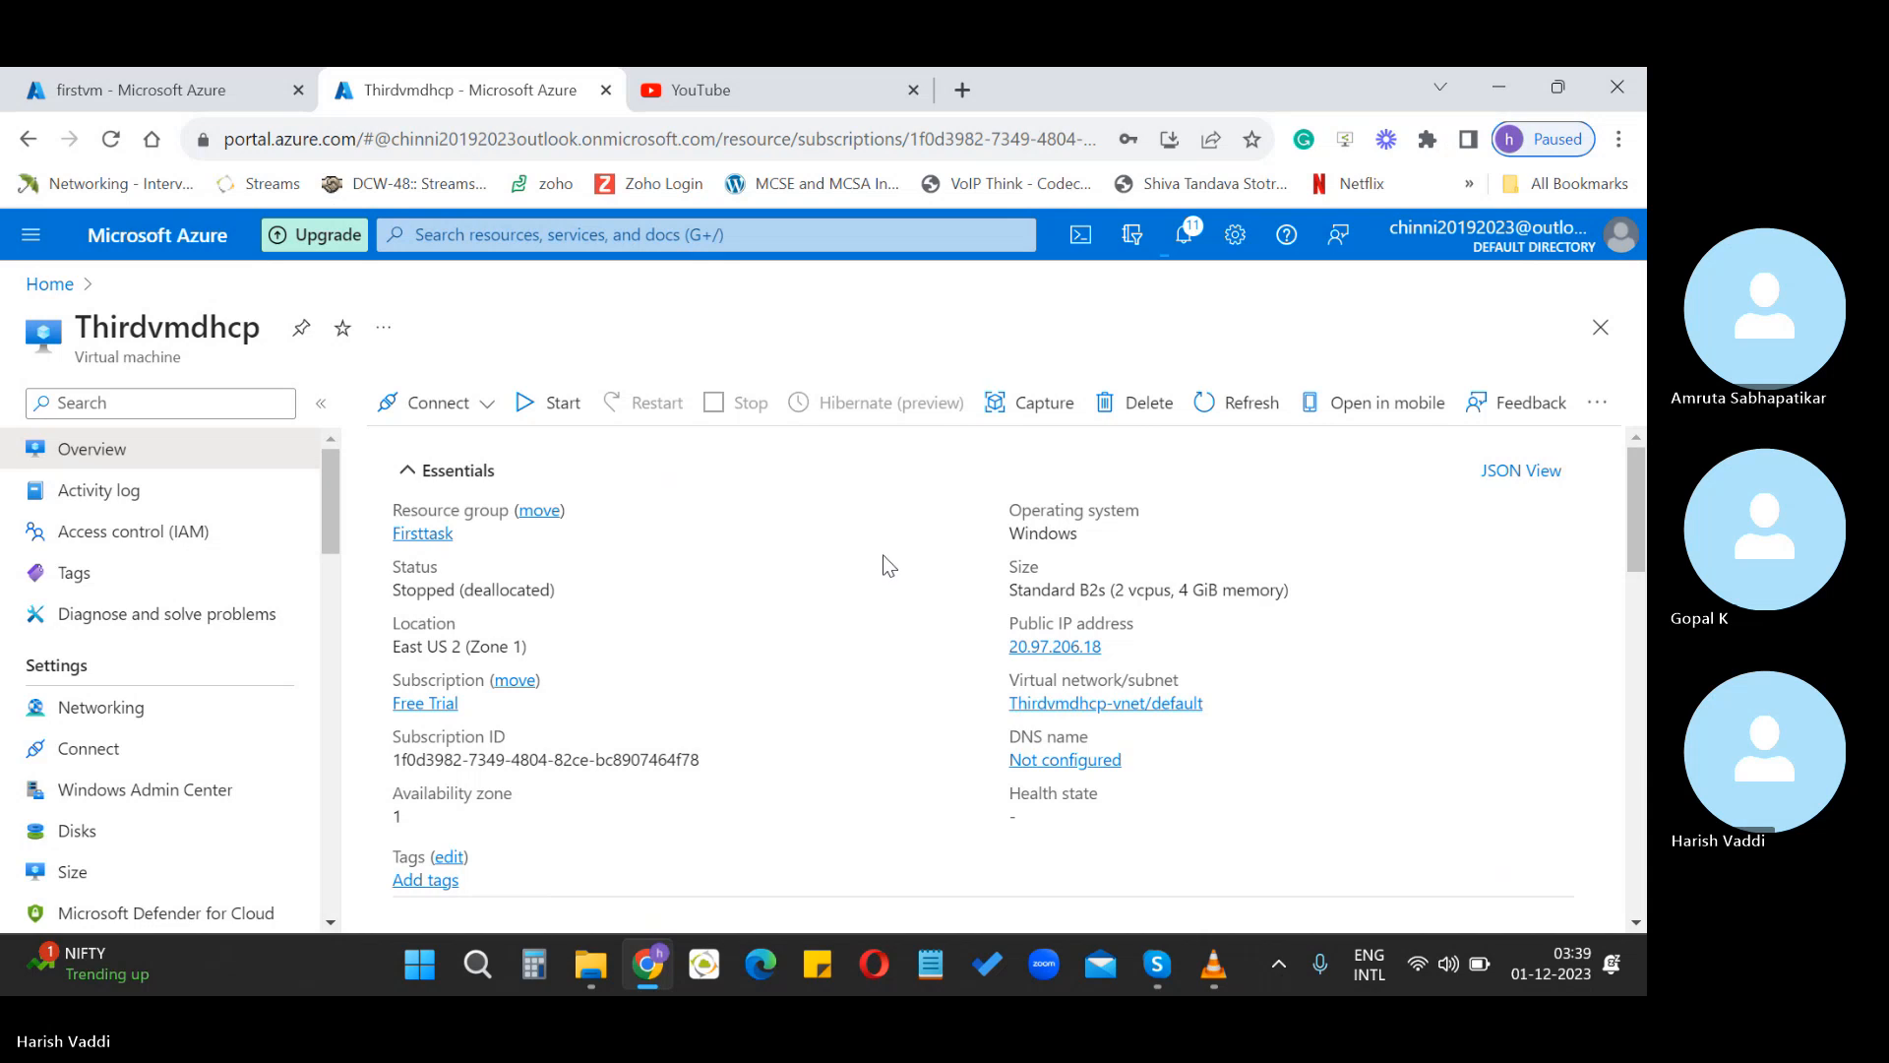
pyautogui.click(1185, 236)
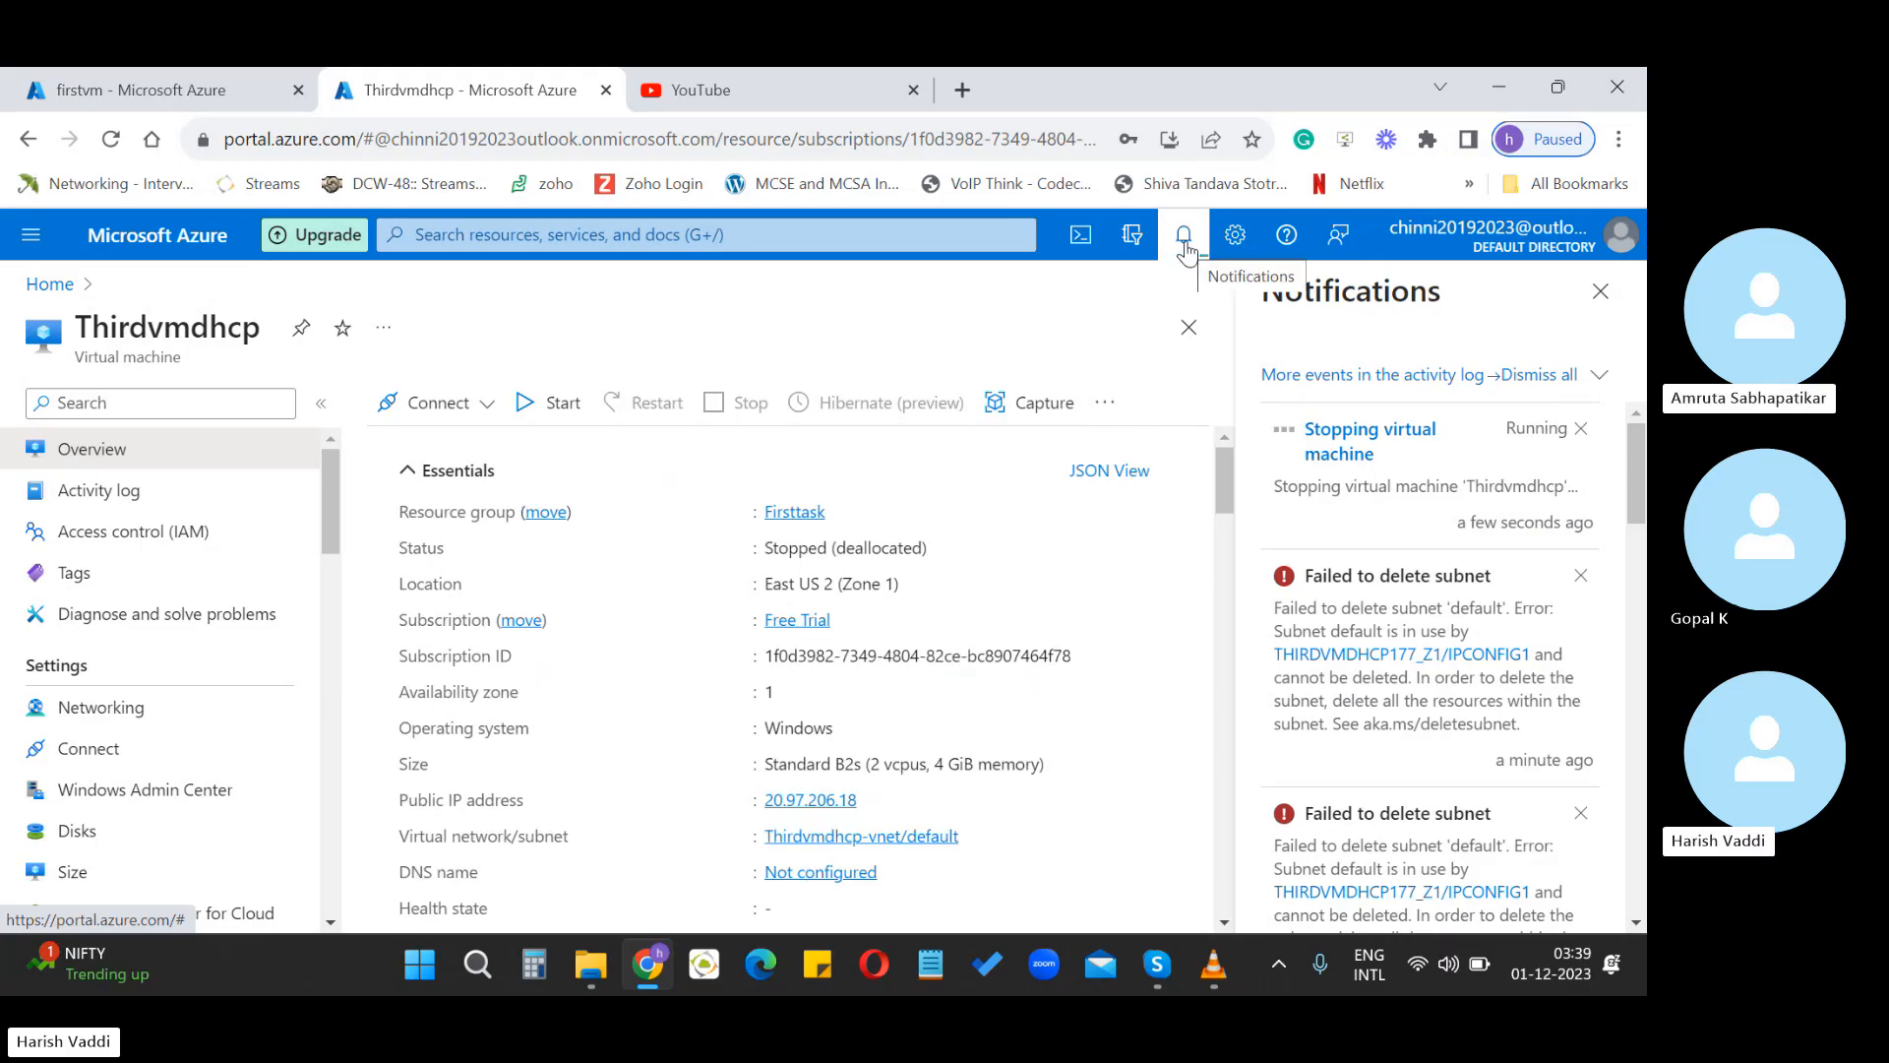
pyautogui.click(1601, 292)
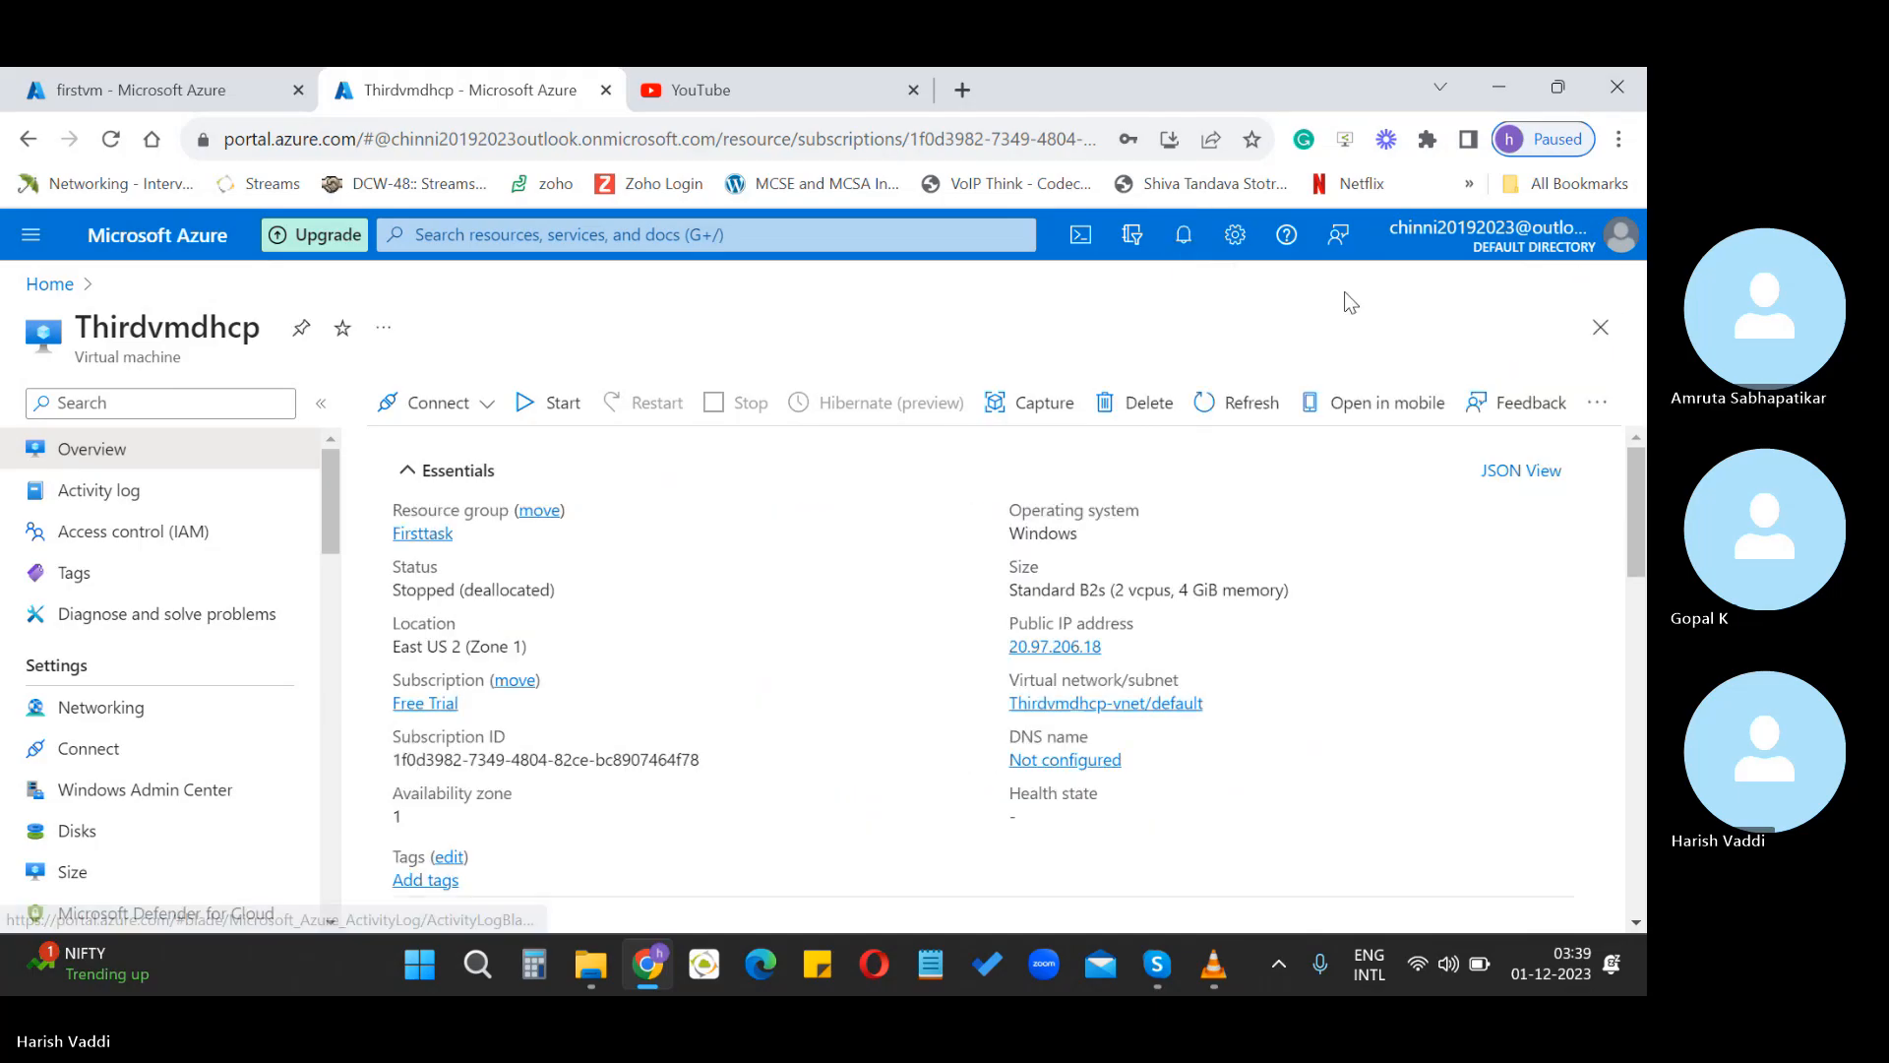
# Start deleting Thirdvmdhcp and review the OS disk, network interface and public IP it lists
pyautogui.click(1131, 402)
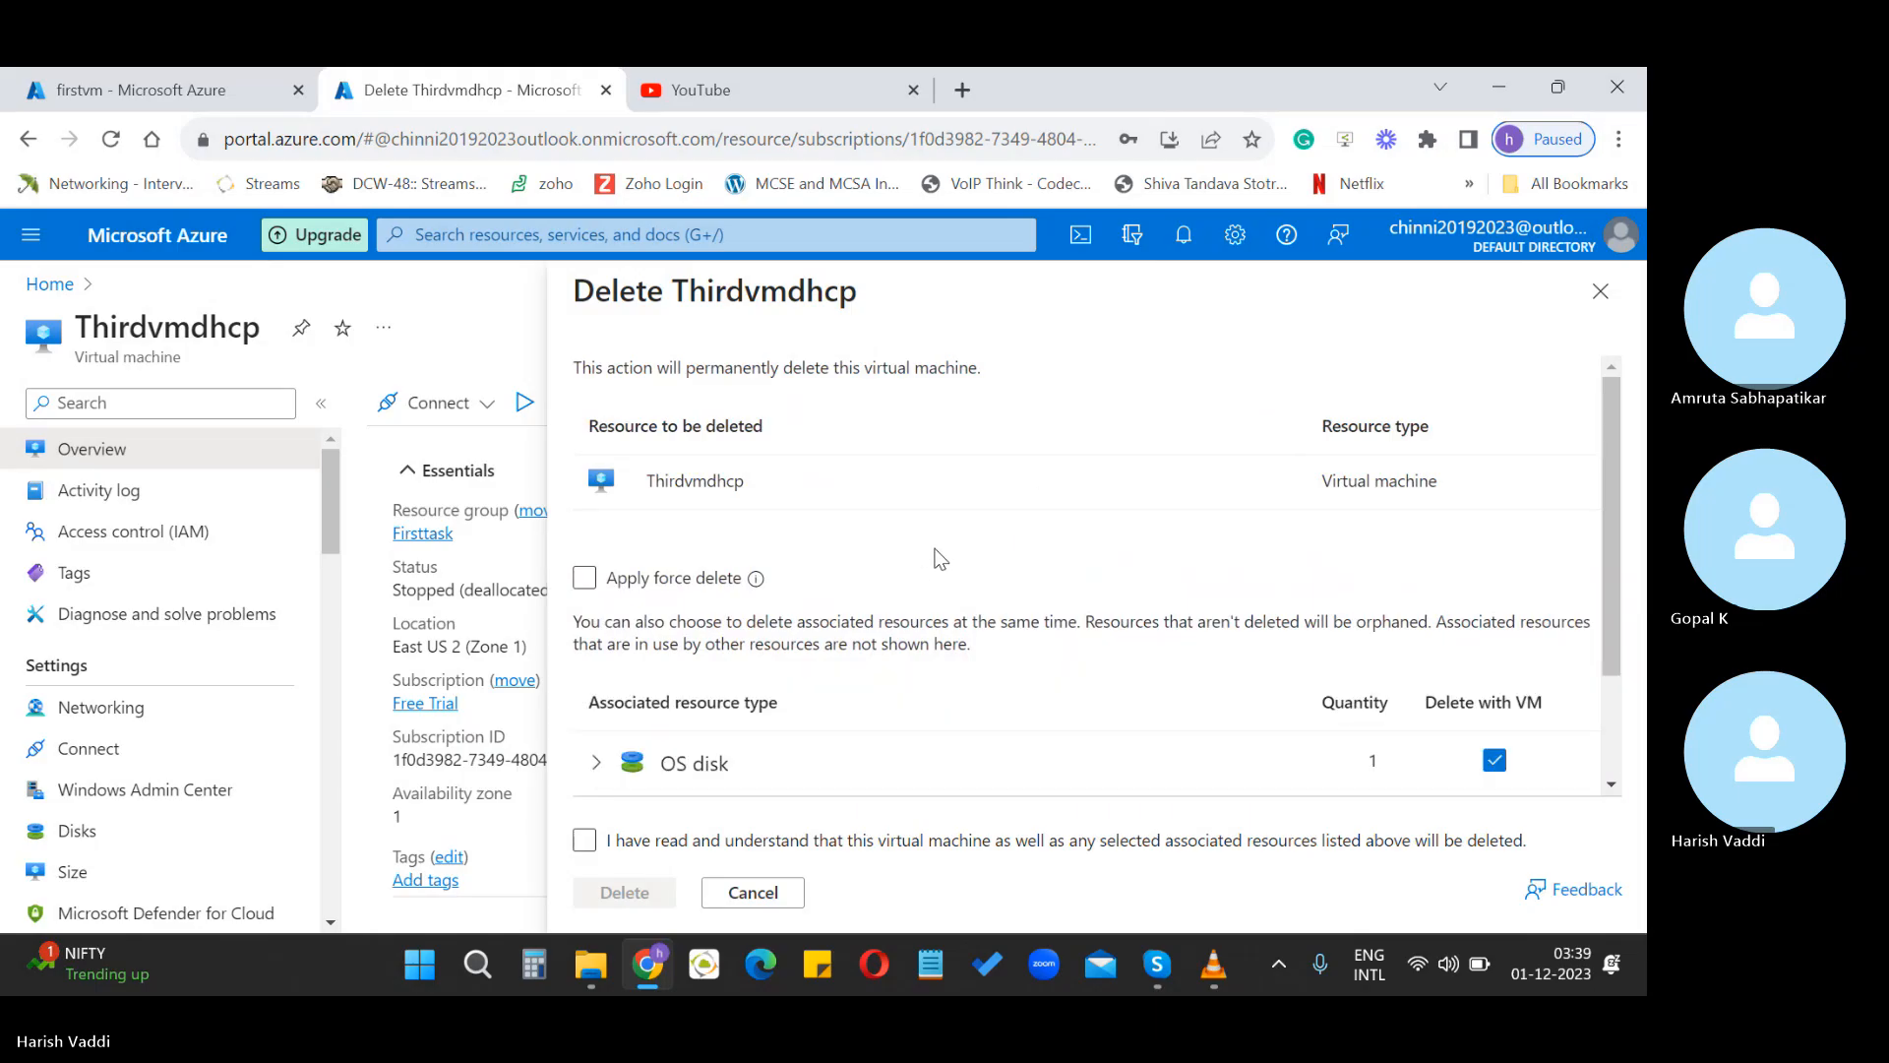
pyautogui.scroll(-2, 945, 590)
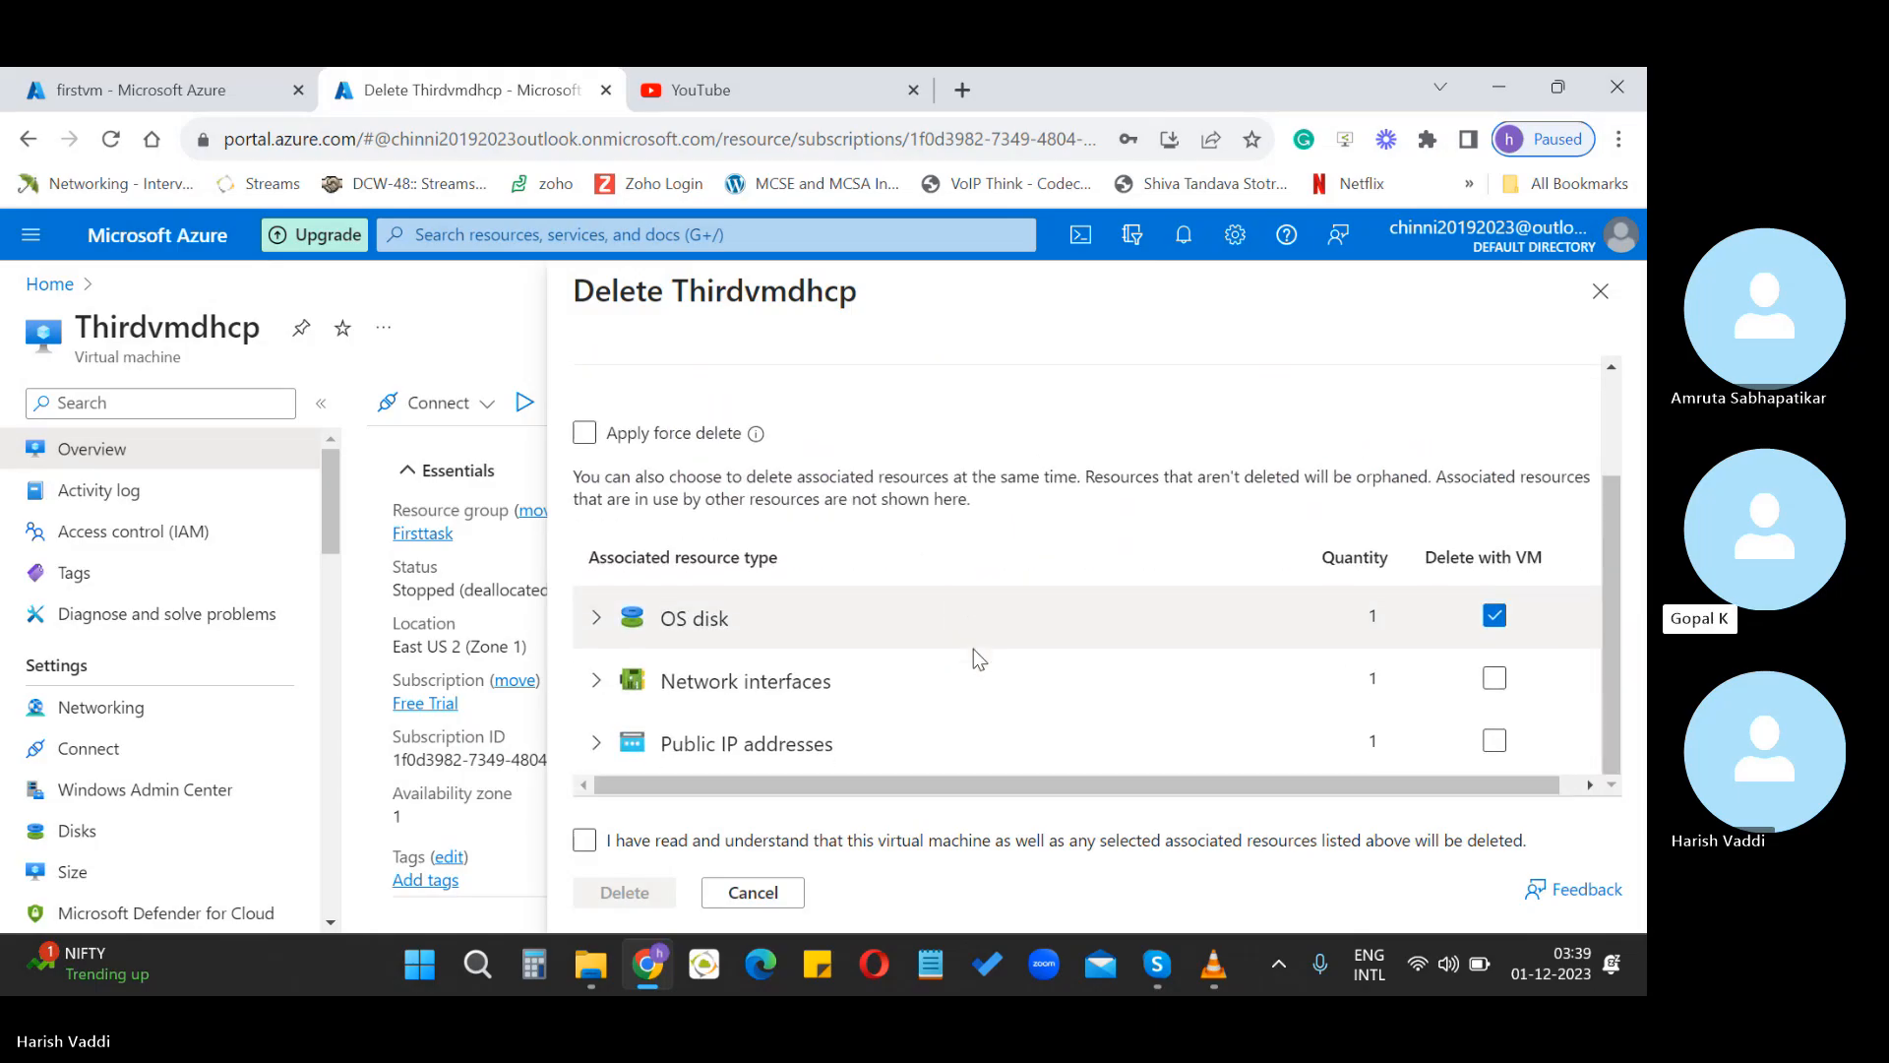
pyautogui.scroll(2, 974, 647)
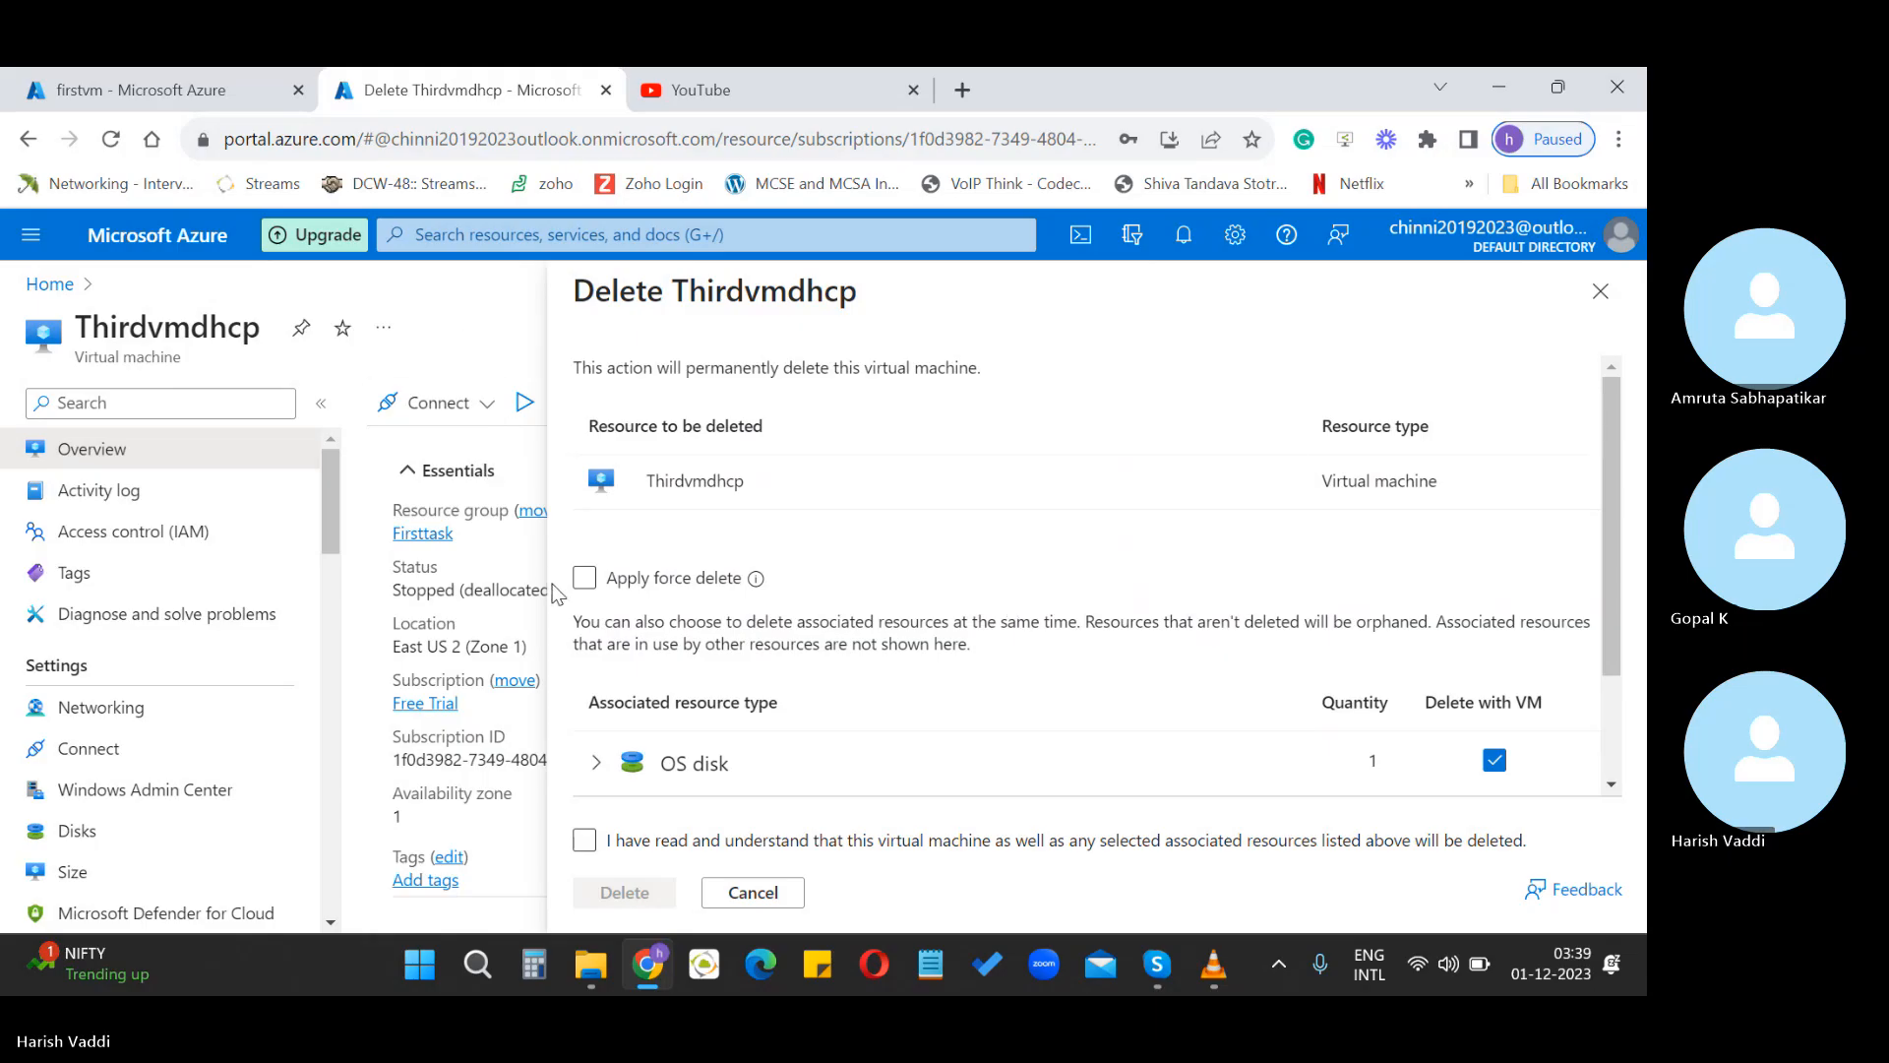
pyautogui.scroll(-2, 772, 631)
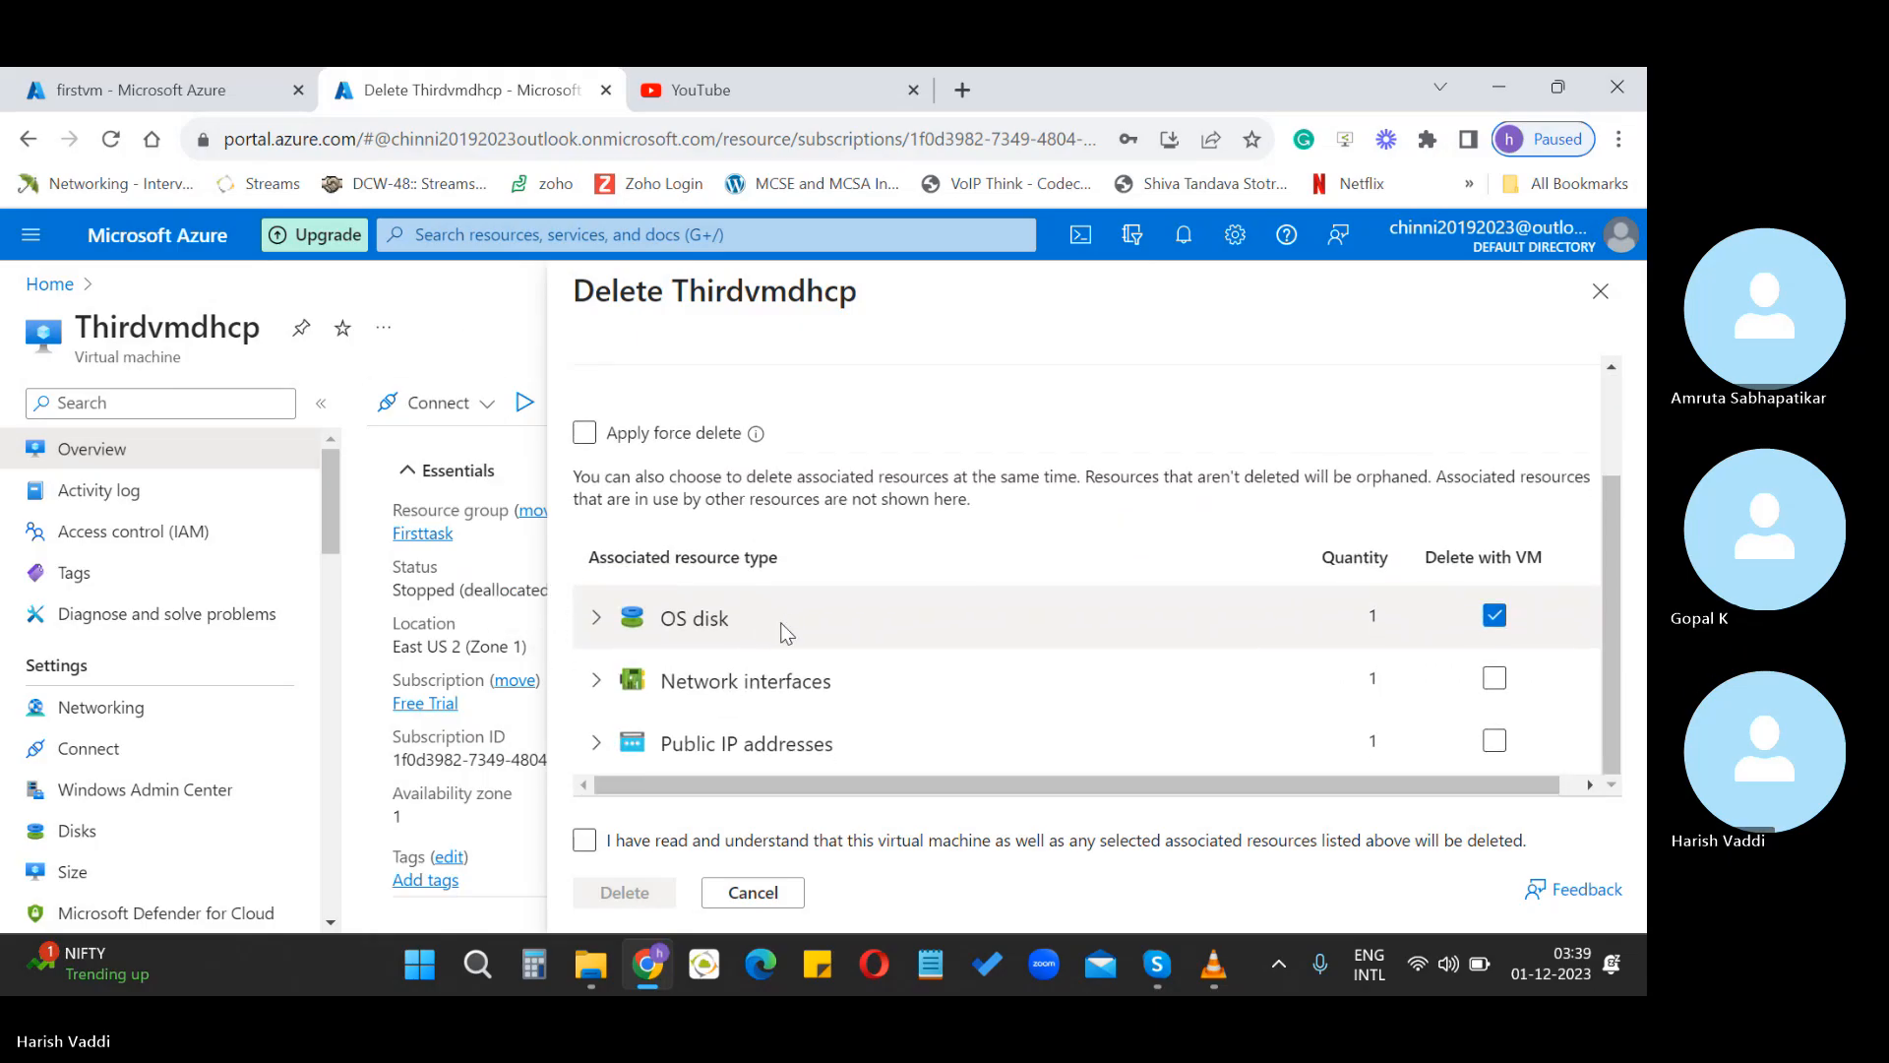
pyautogui.scroll(3, 782, 622)
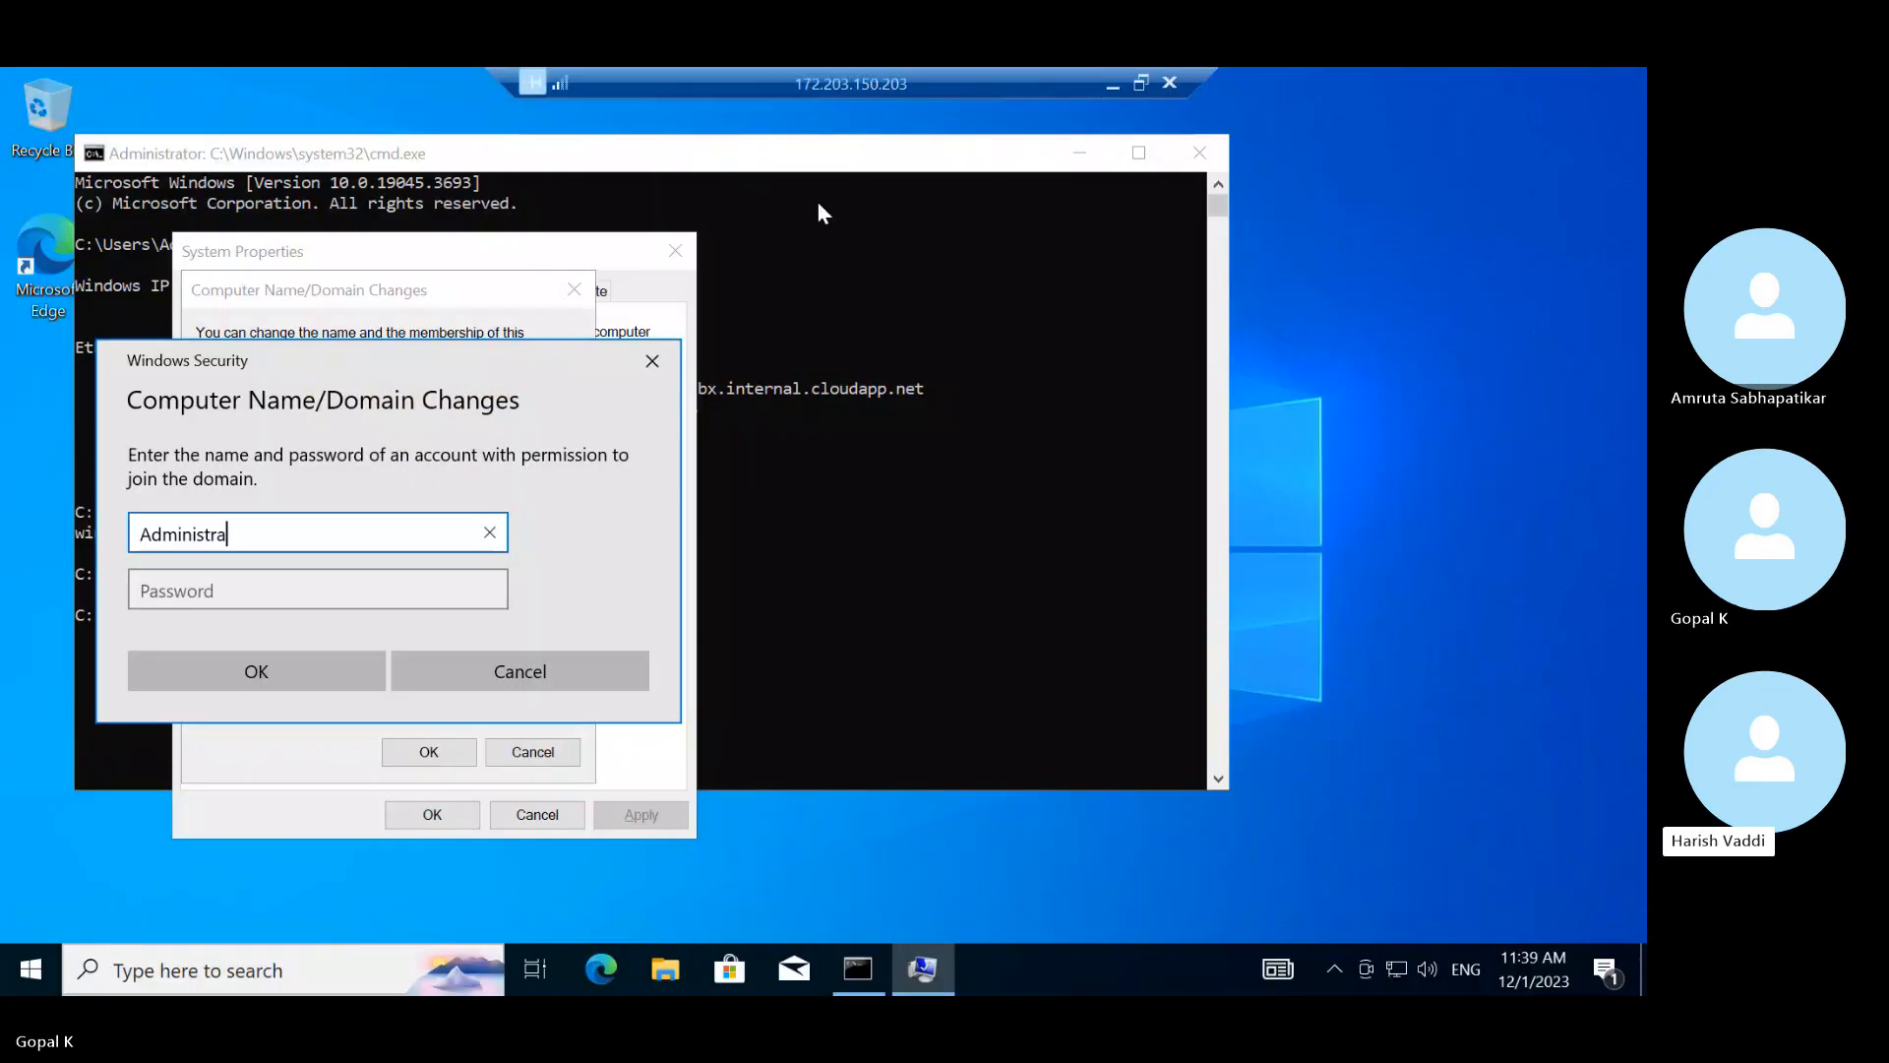
# Cancel the domain-join credentials prompt and close the Computer Name and System Properties dialogs
pyautogui.click(652, 362)
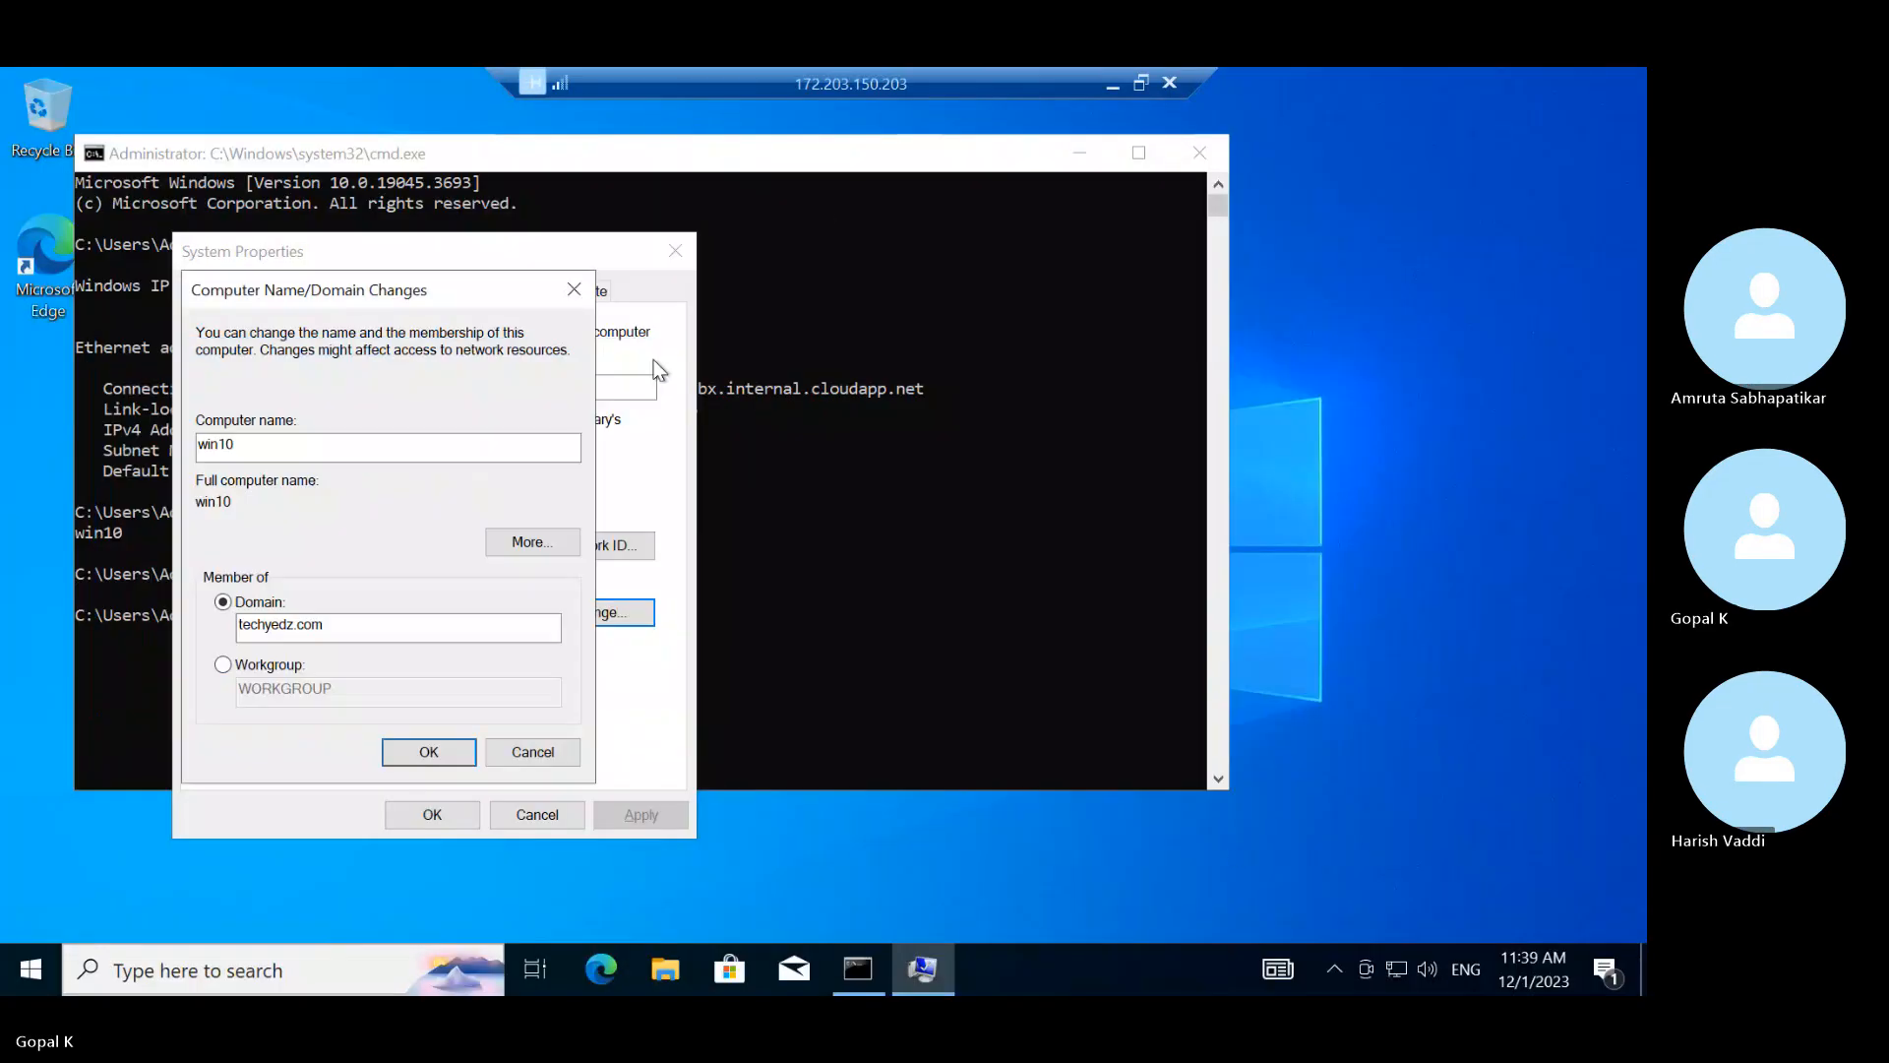
pyautogui.click(571, 288)
pyautogui.click(676, 251)
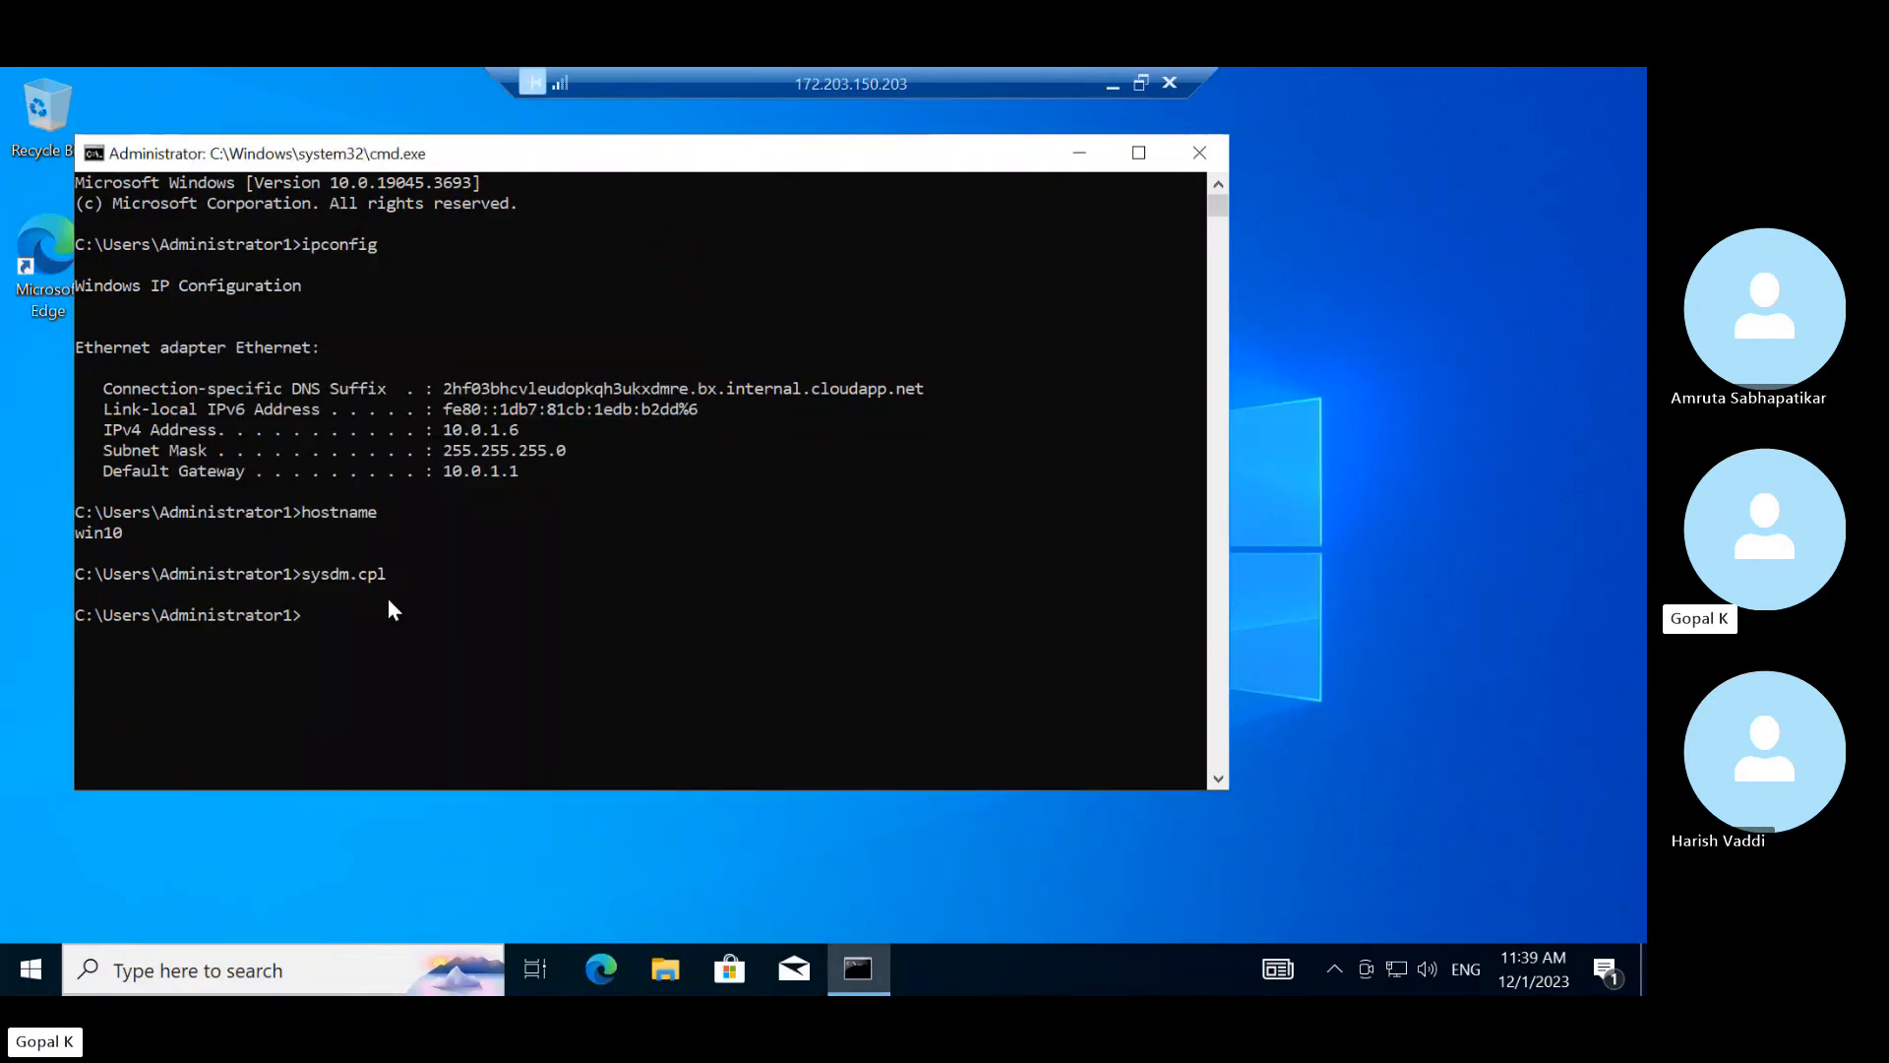
# Via ncpa.cpl, confirm Ethernet IPv4 gets an automatic IP with preferred DNS 10.0.1.5
pyautogui.write('ncpa.cpl')
pyautogui.press('Return')
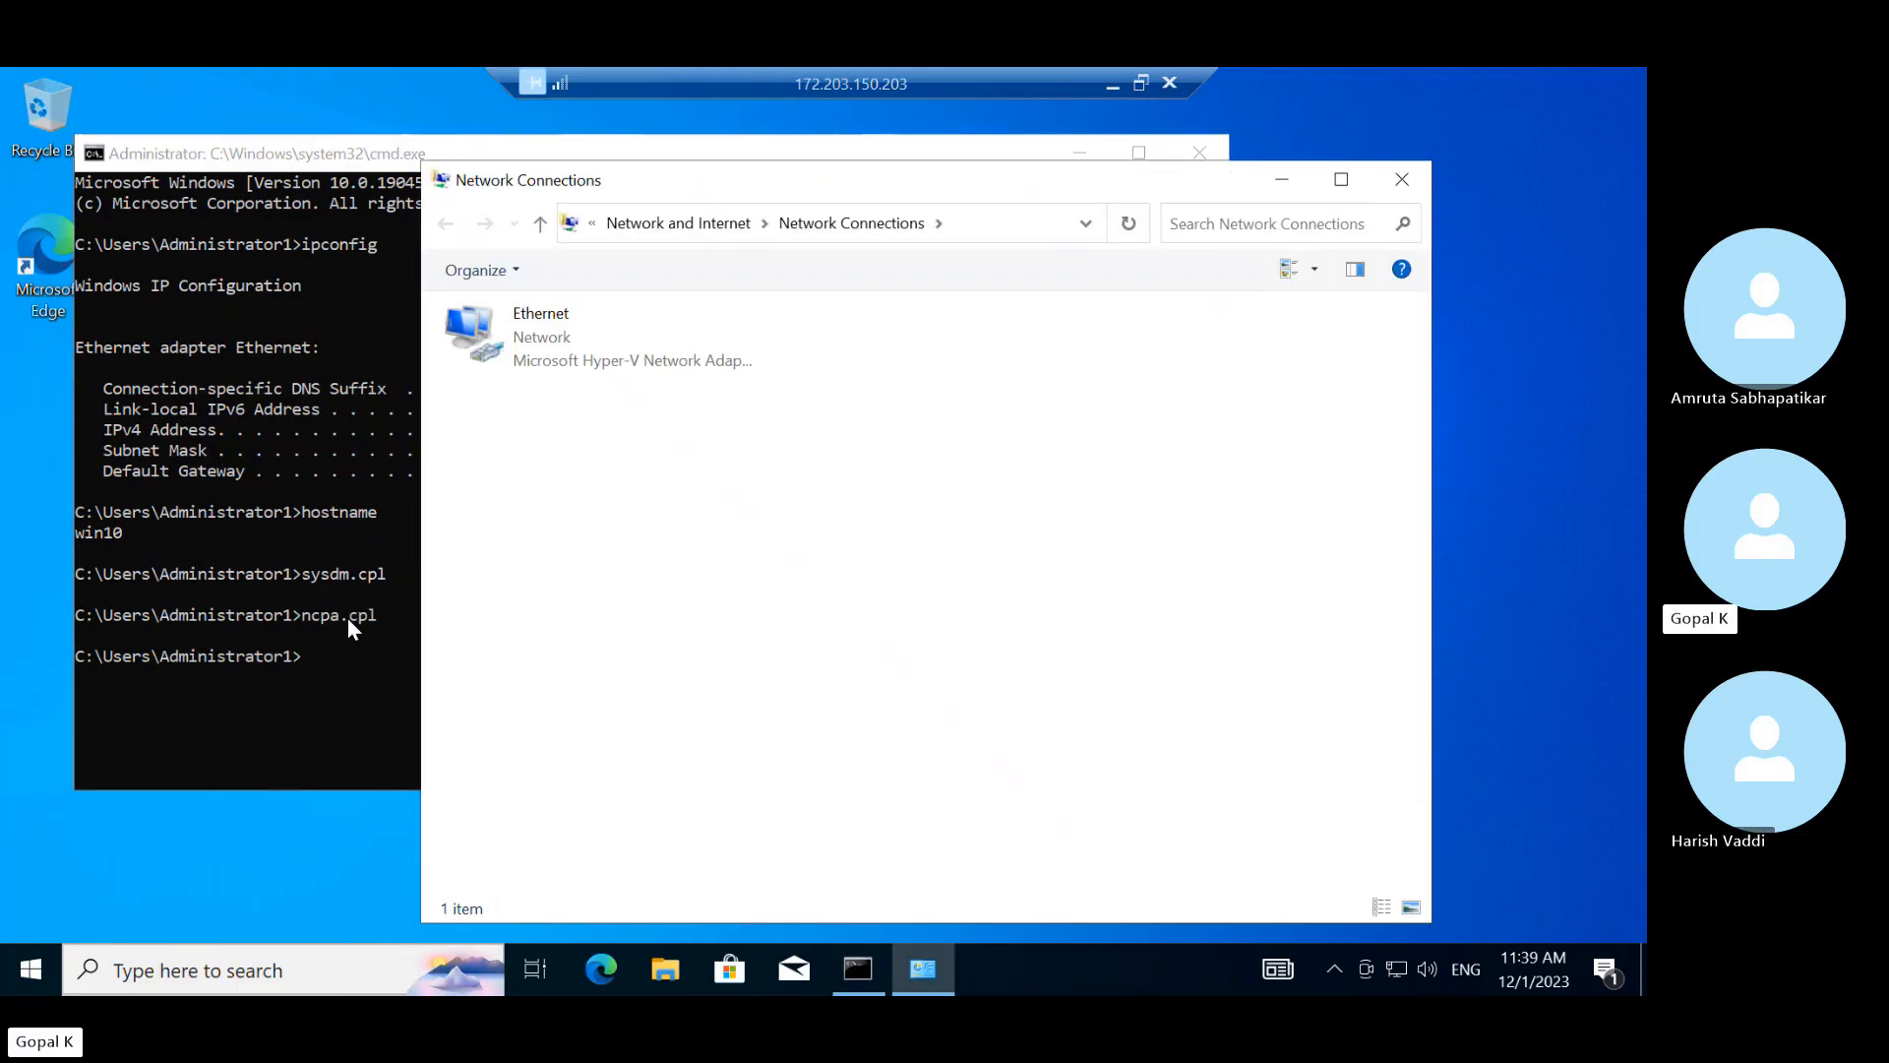
pyautogui.rightClick(592, 338)
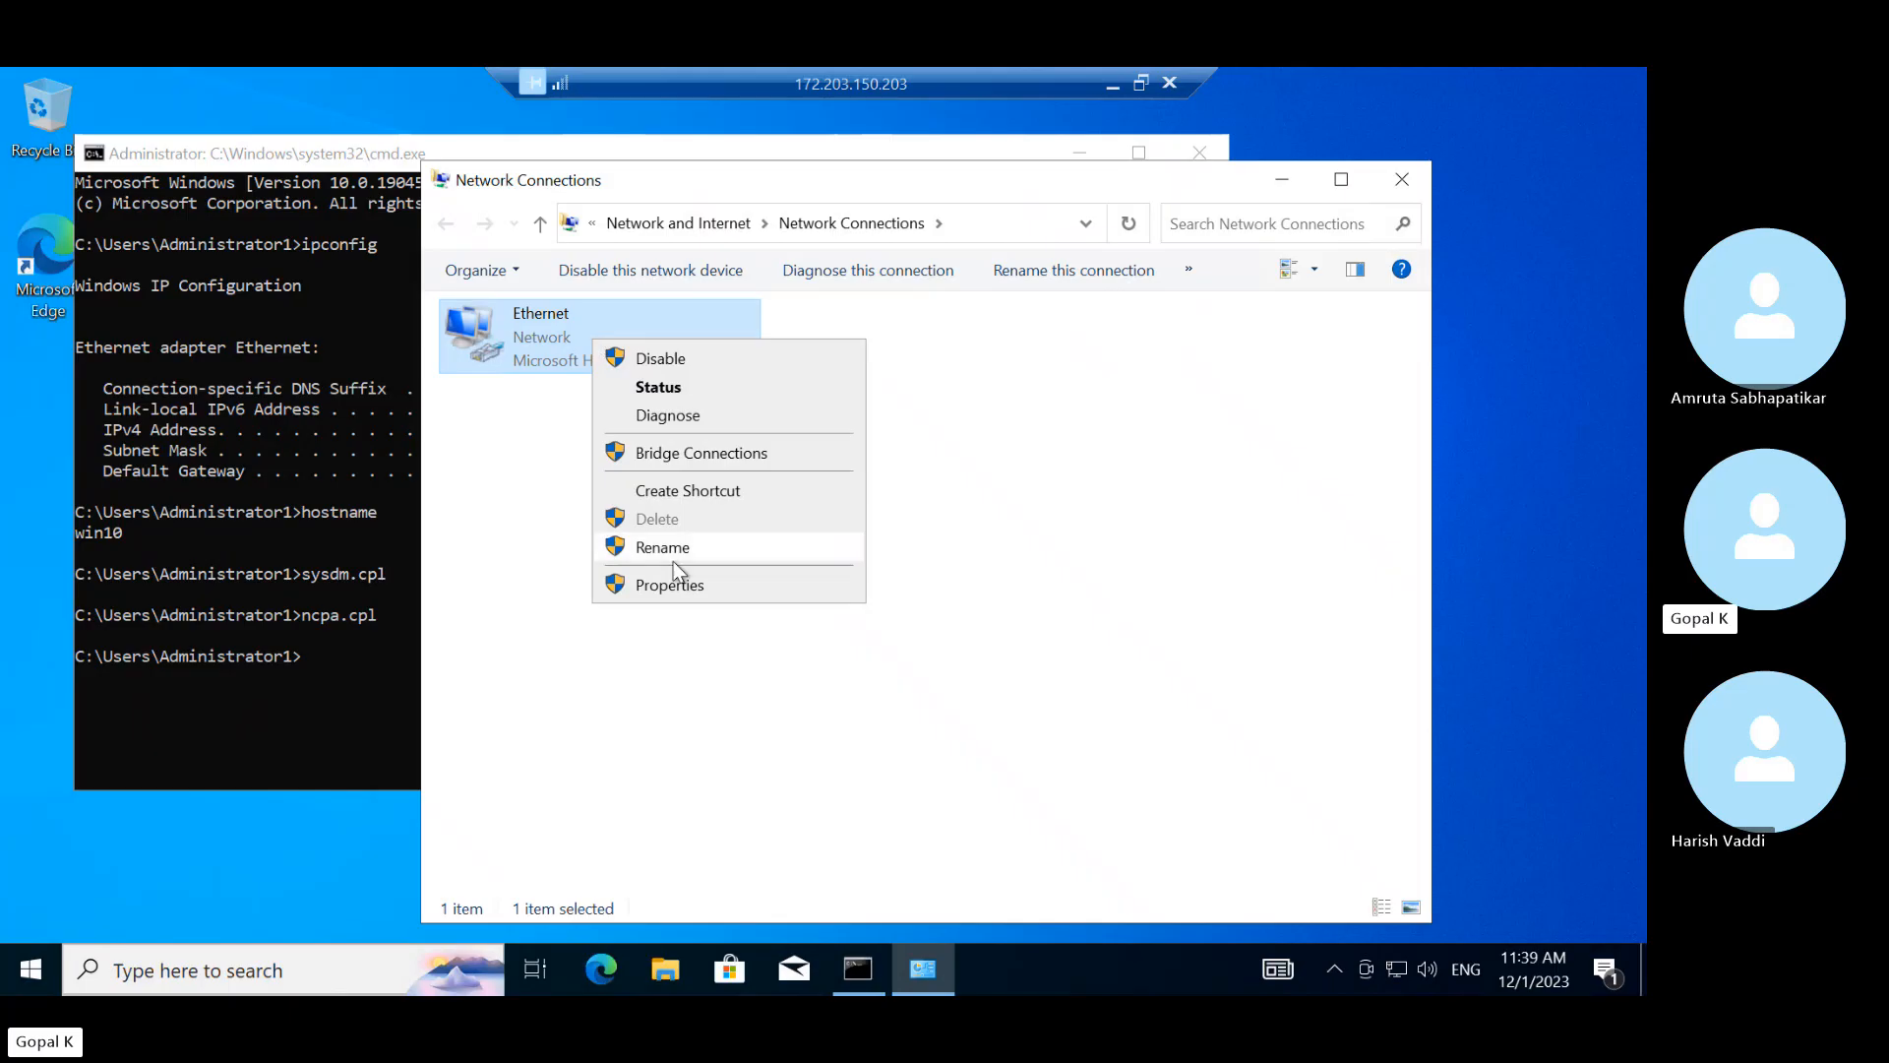
pyautogui.click(673, 590)
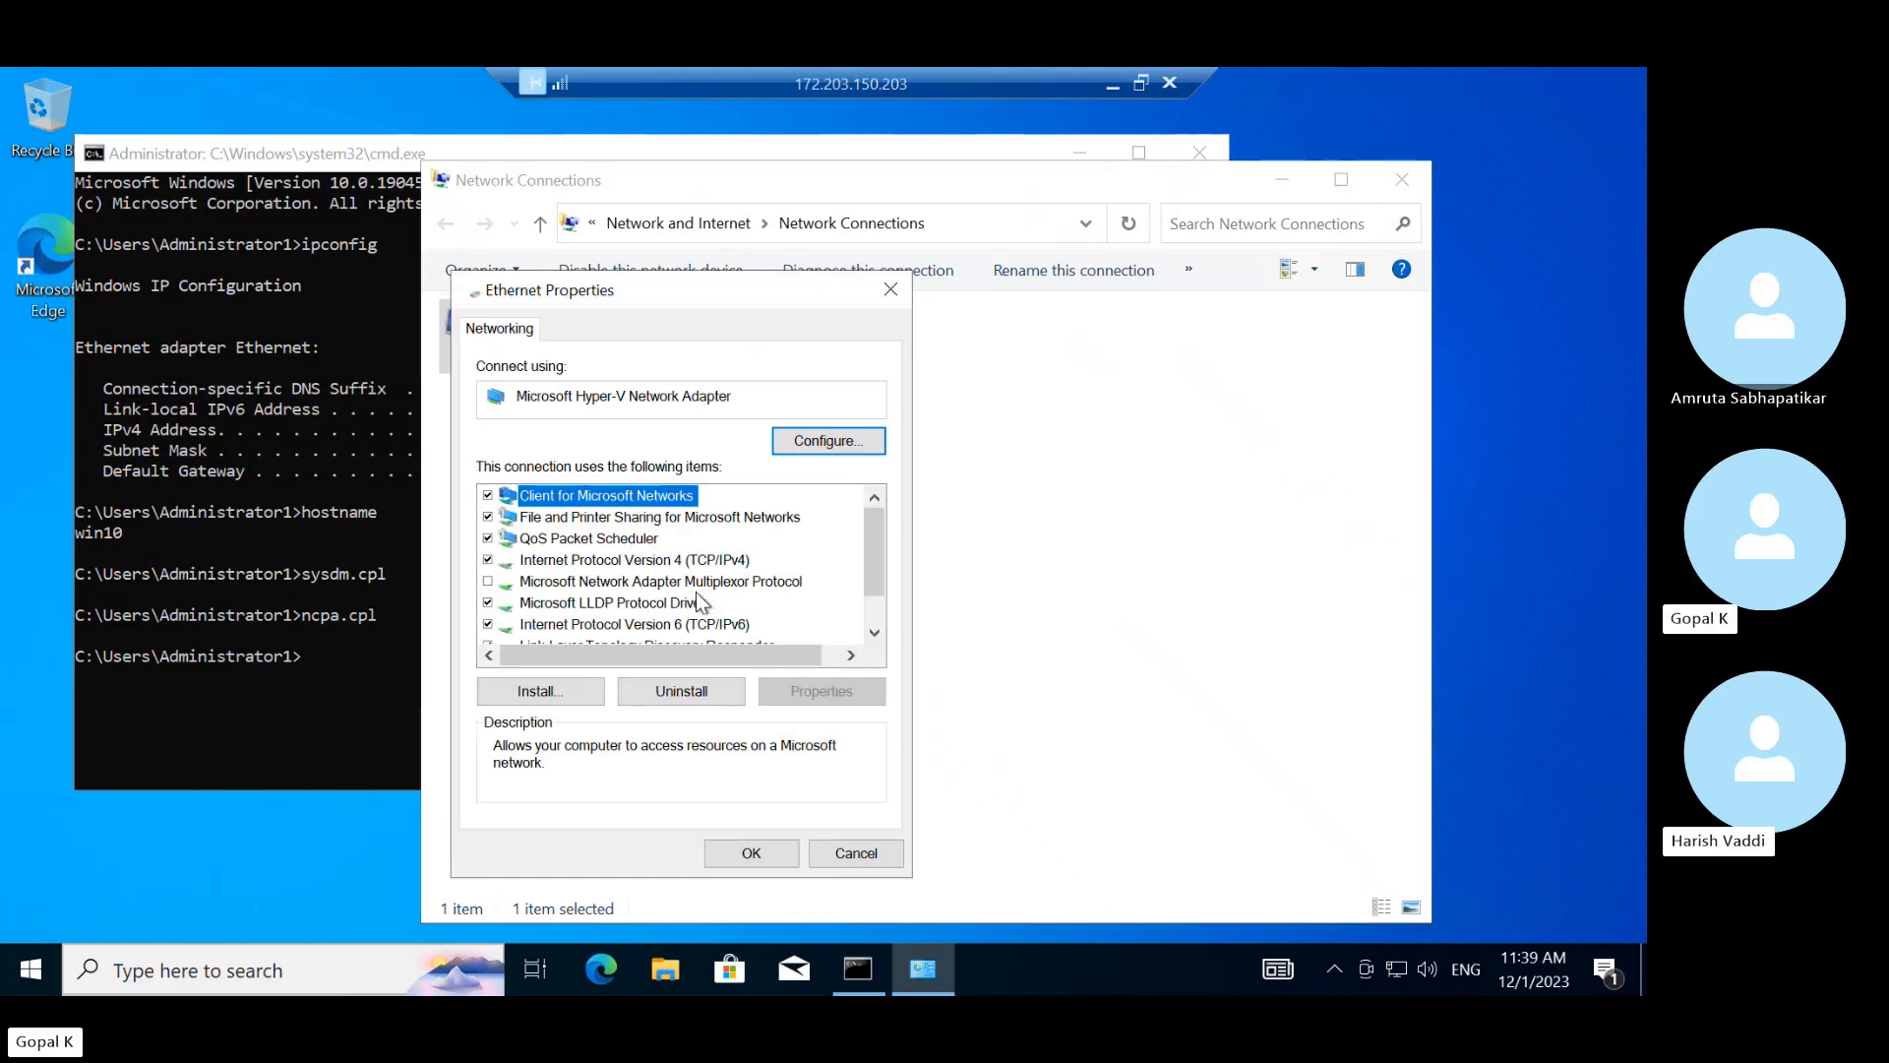
pyautogui.click(705, 559)
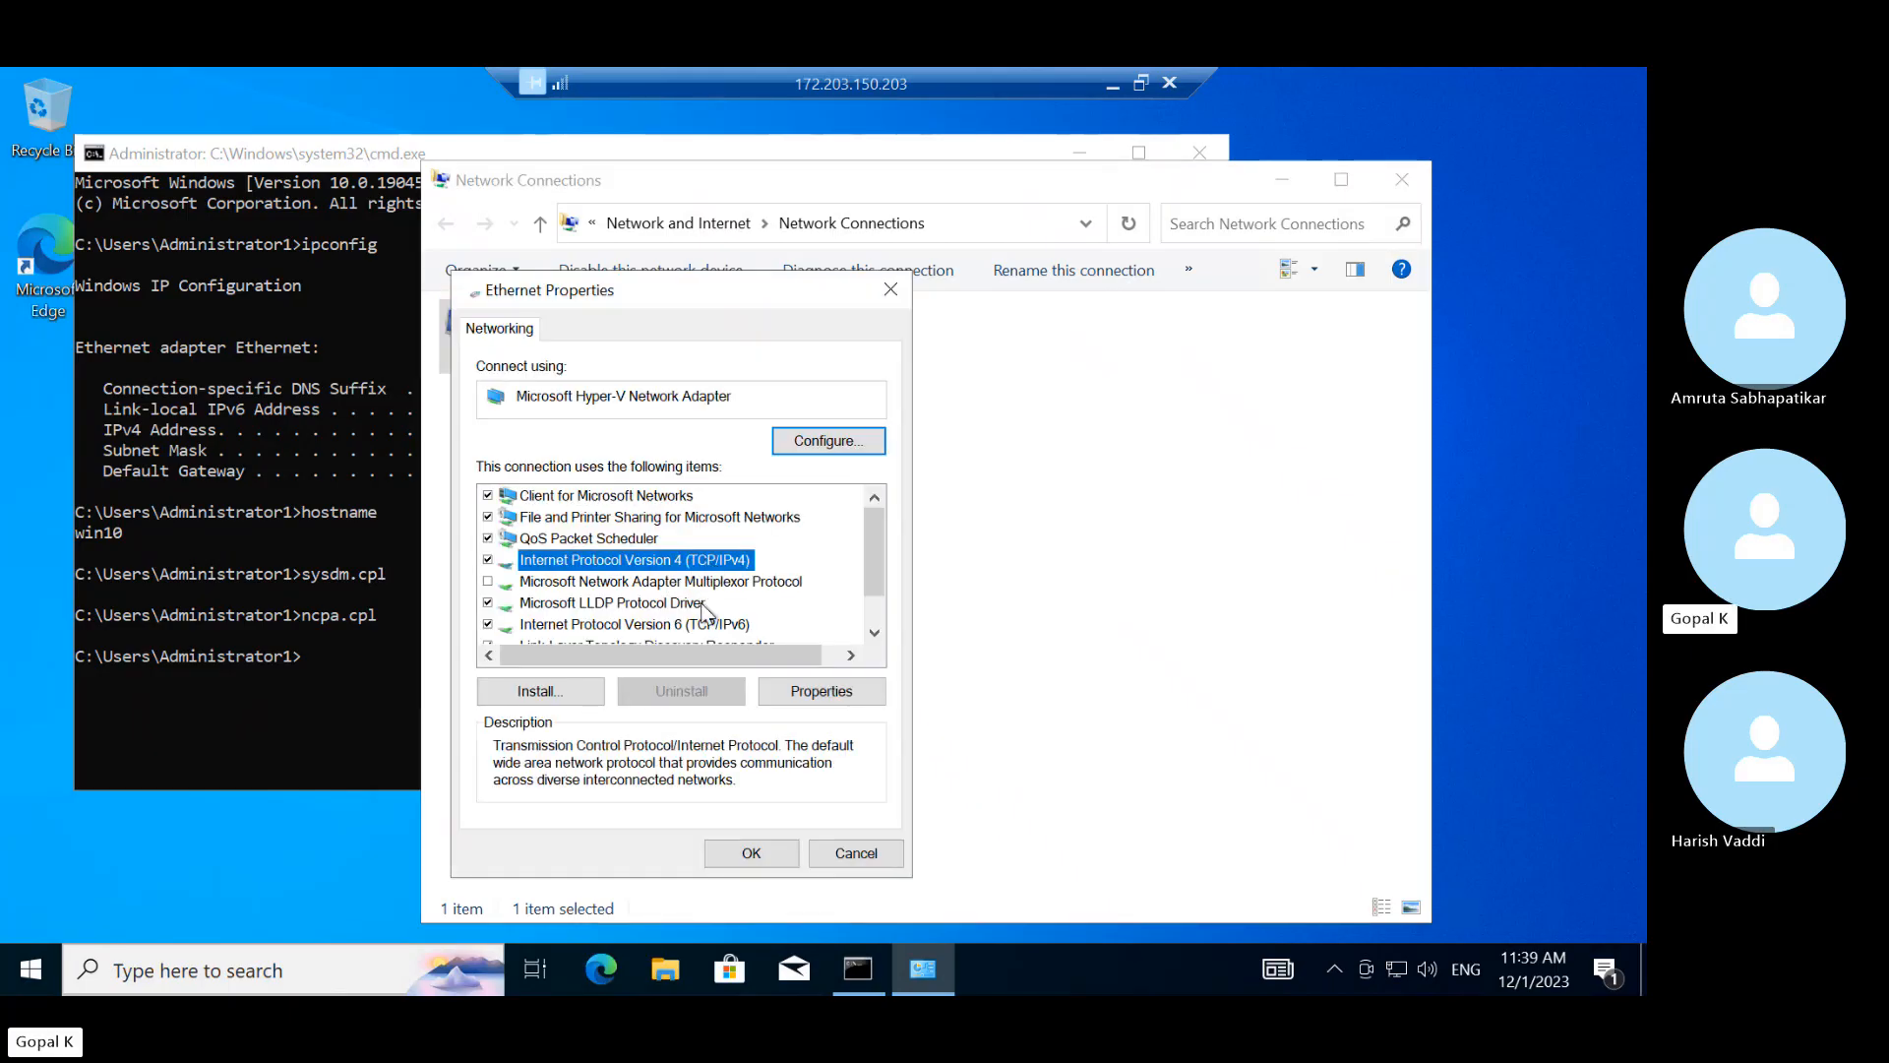
pyautogui.click(817, 691)
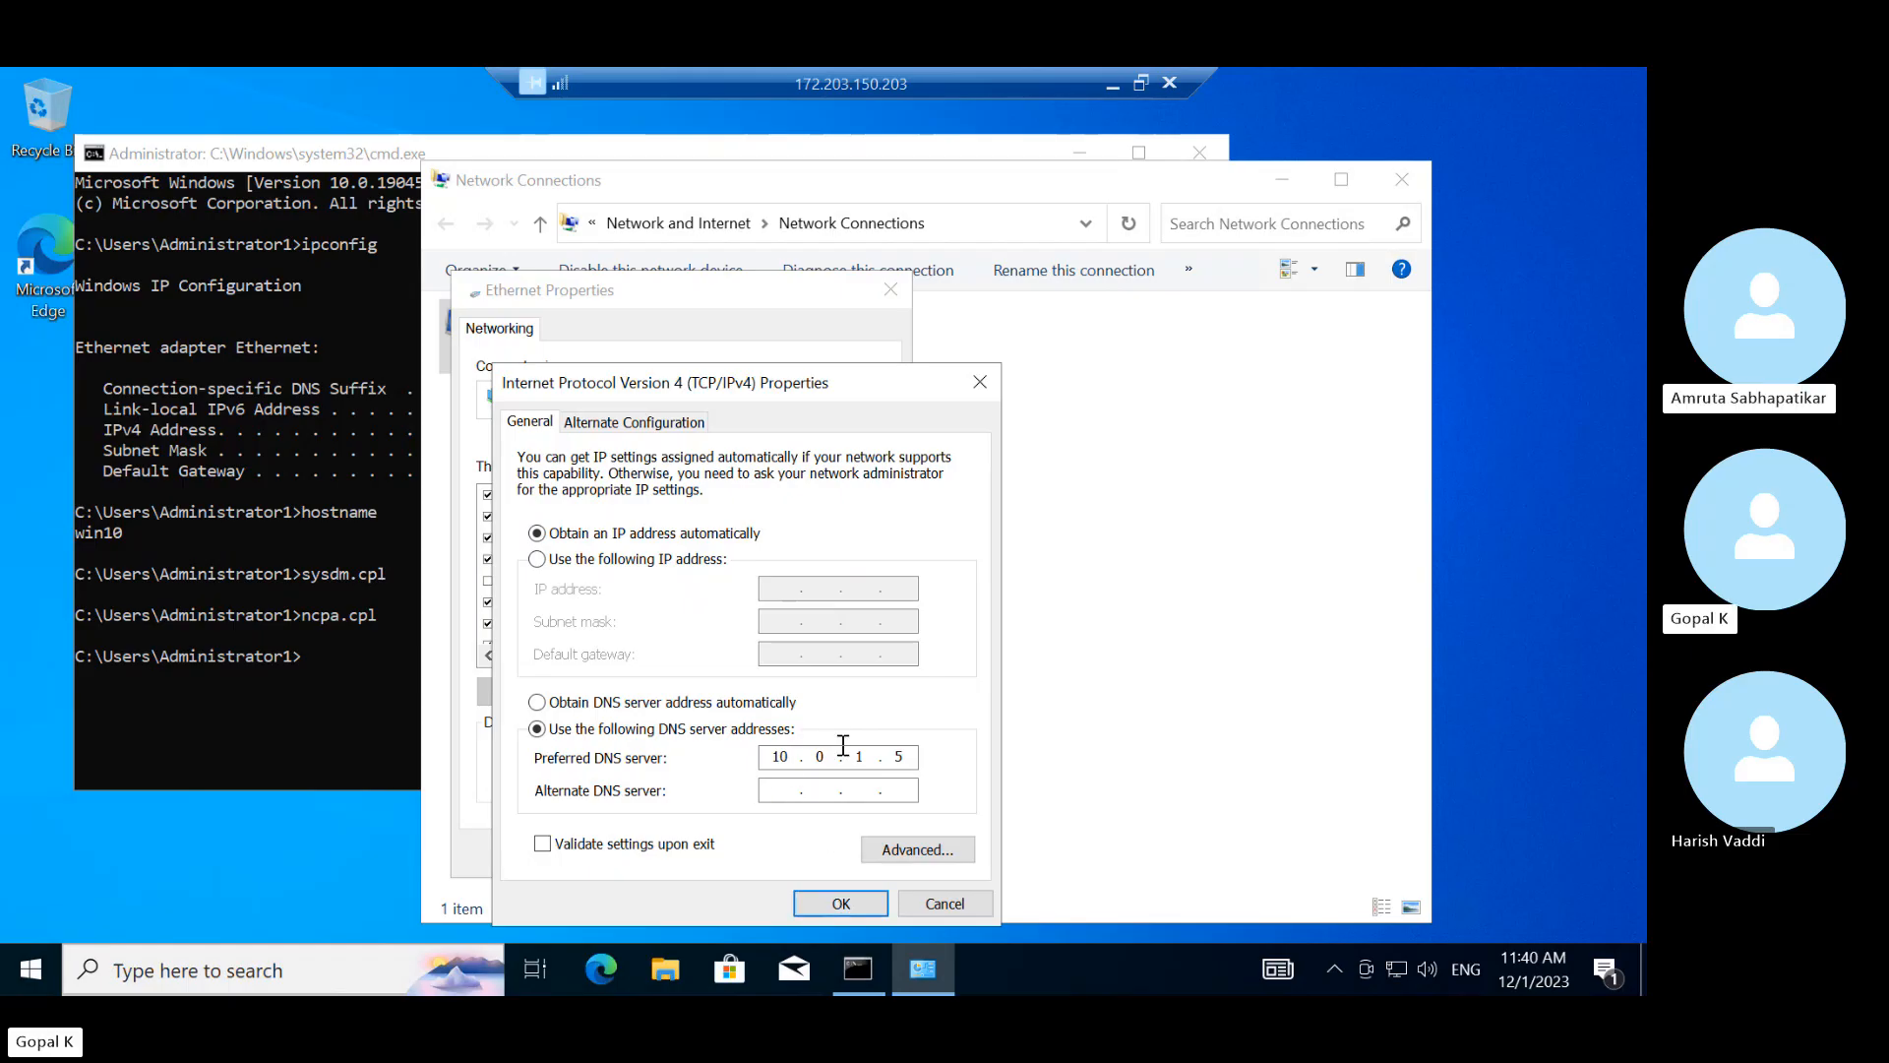
pyautogui.click(840, 902)
pyautogui.click(891, 288)
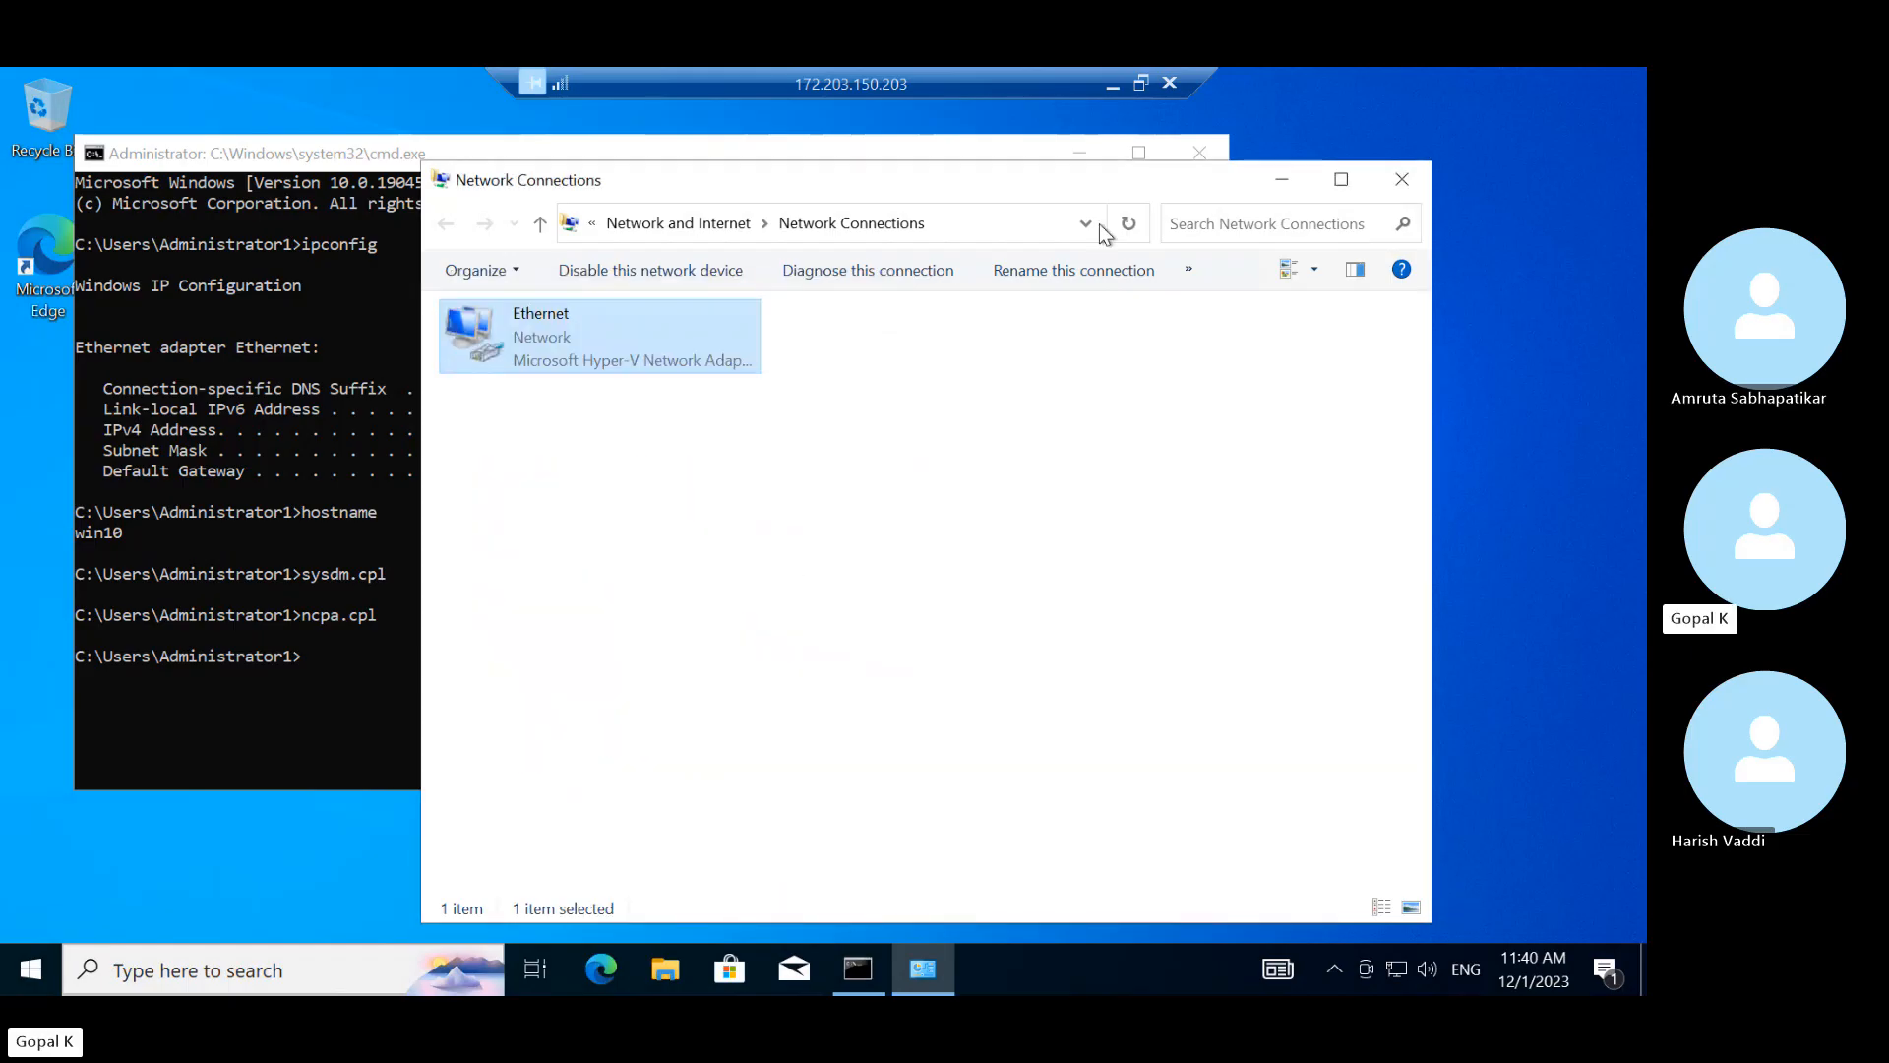
pyautogui.click(1402, 179)
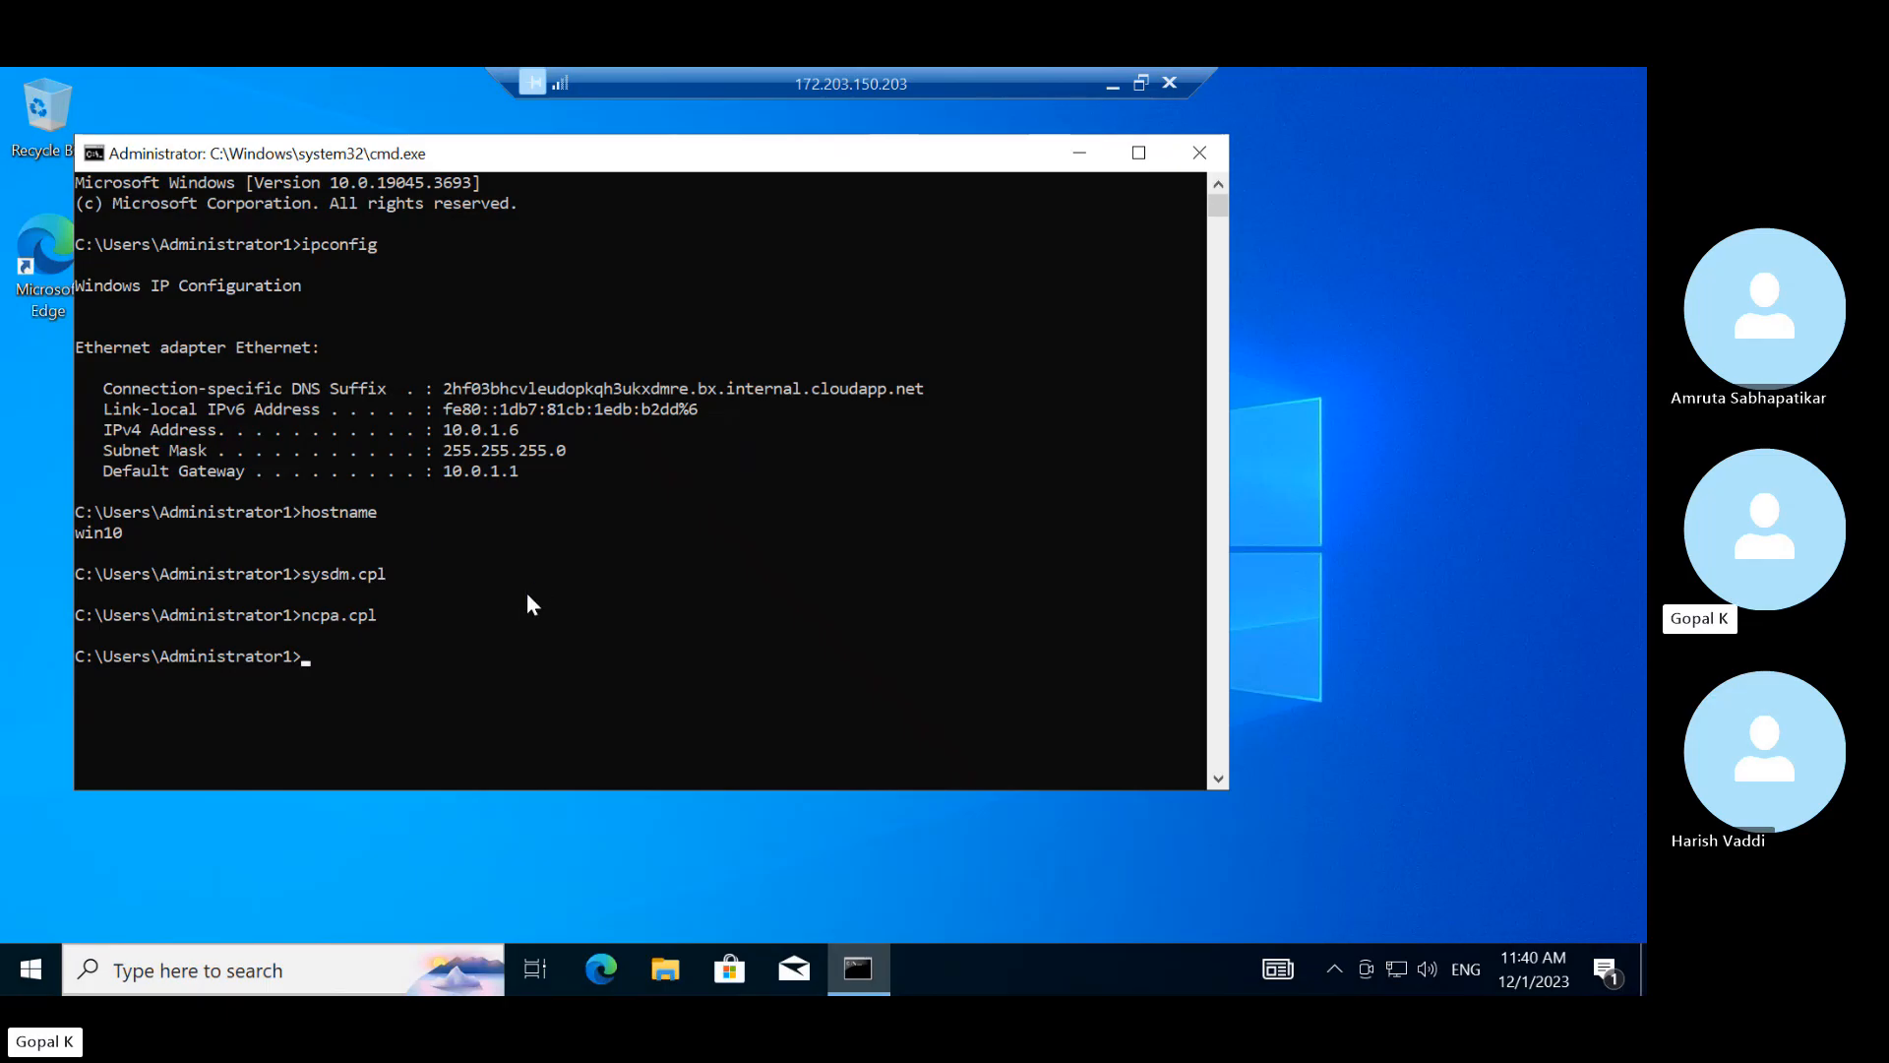
# Through sysdm.cpl, make win10 a member of the techyedz.com domain
pyautogui.write('sys')
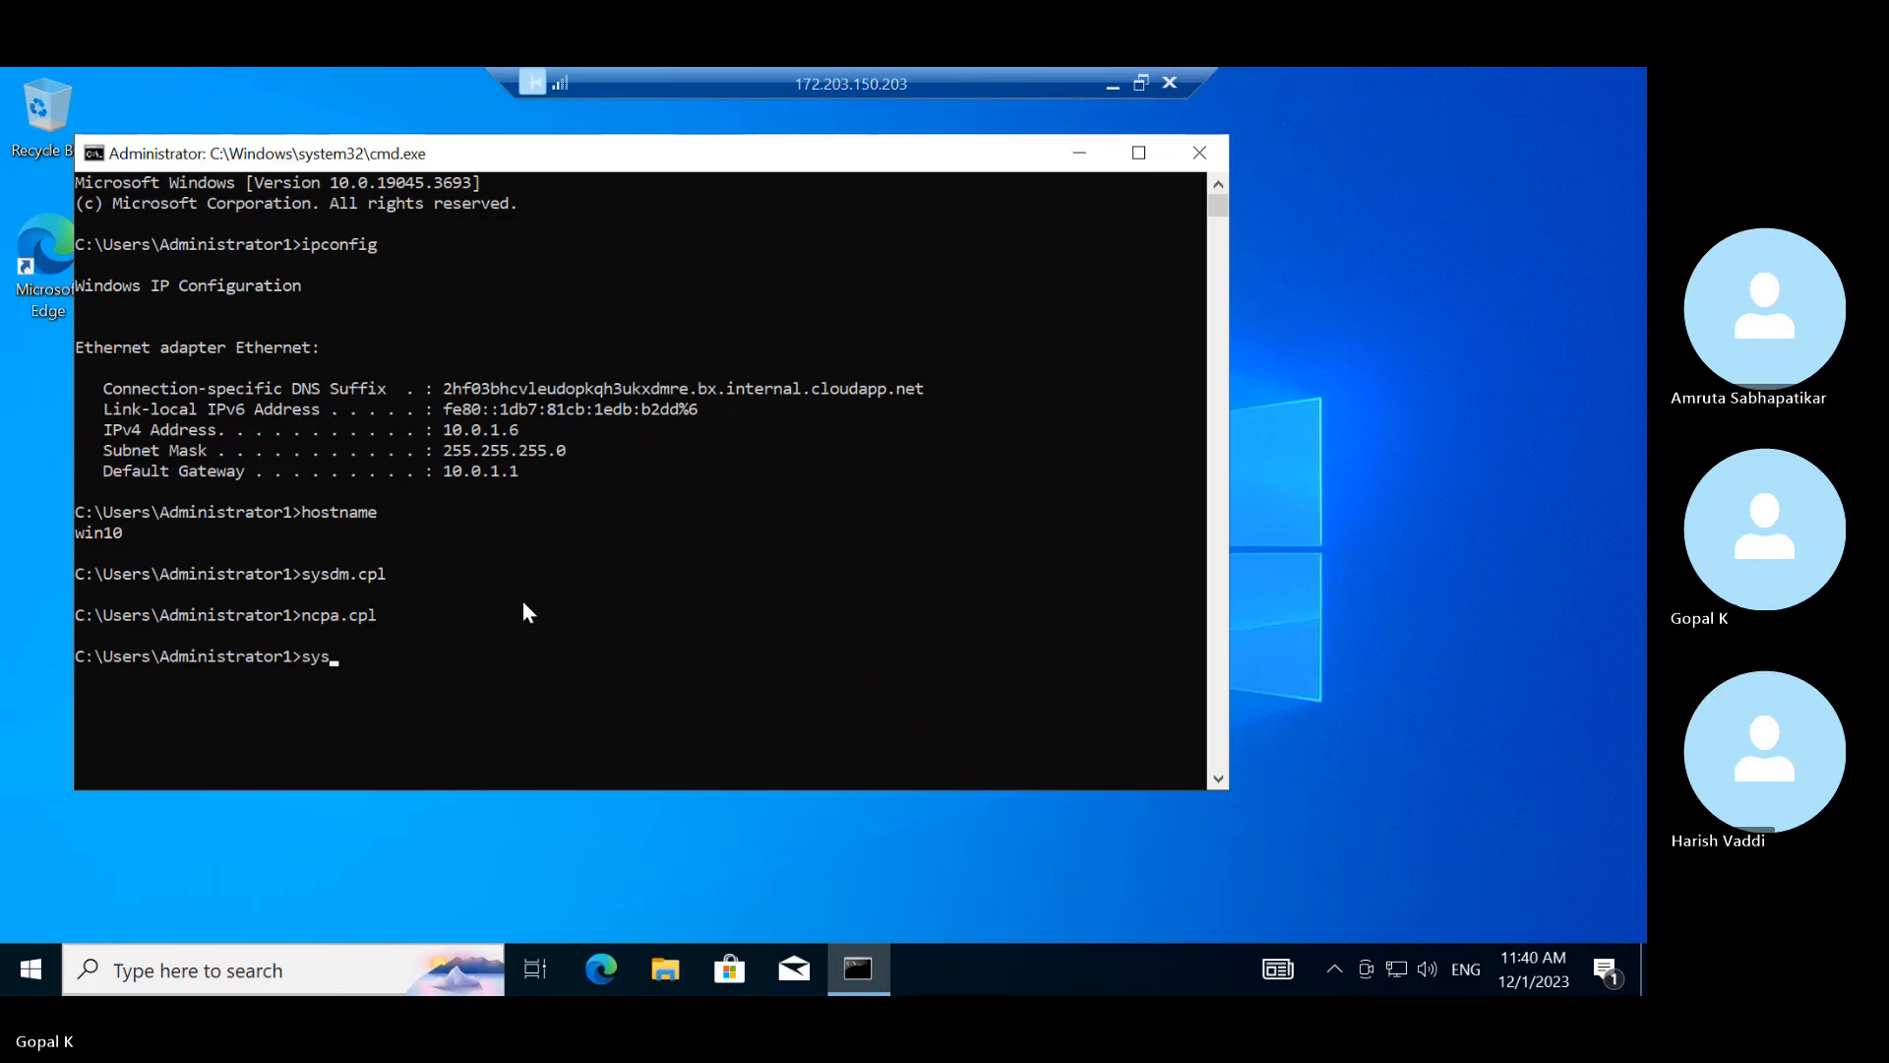
pyautogui.write('dm.cpl')
pyautogui.press('Return')
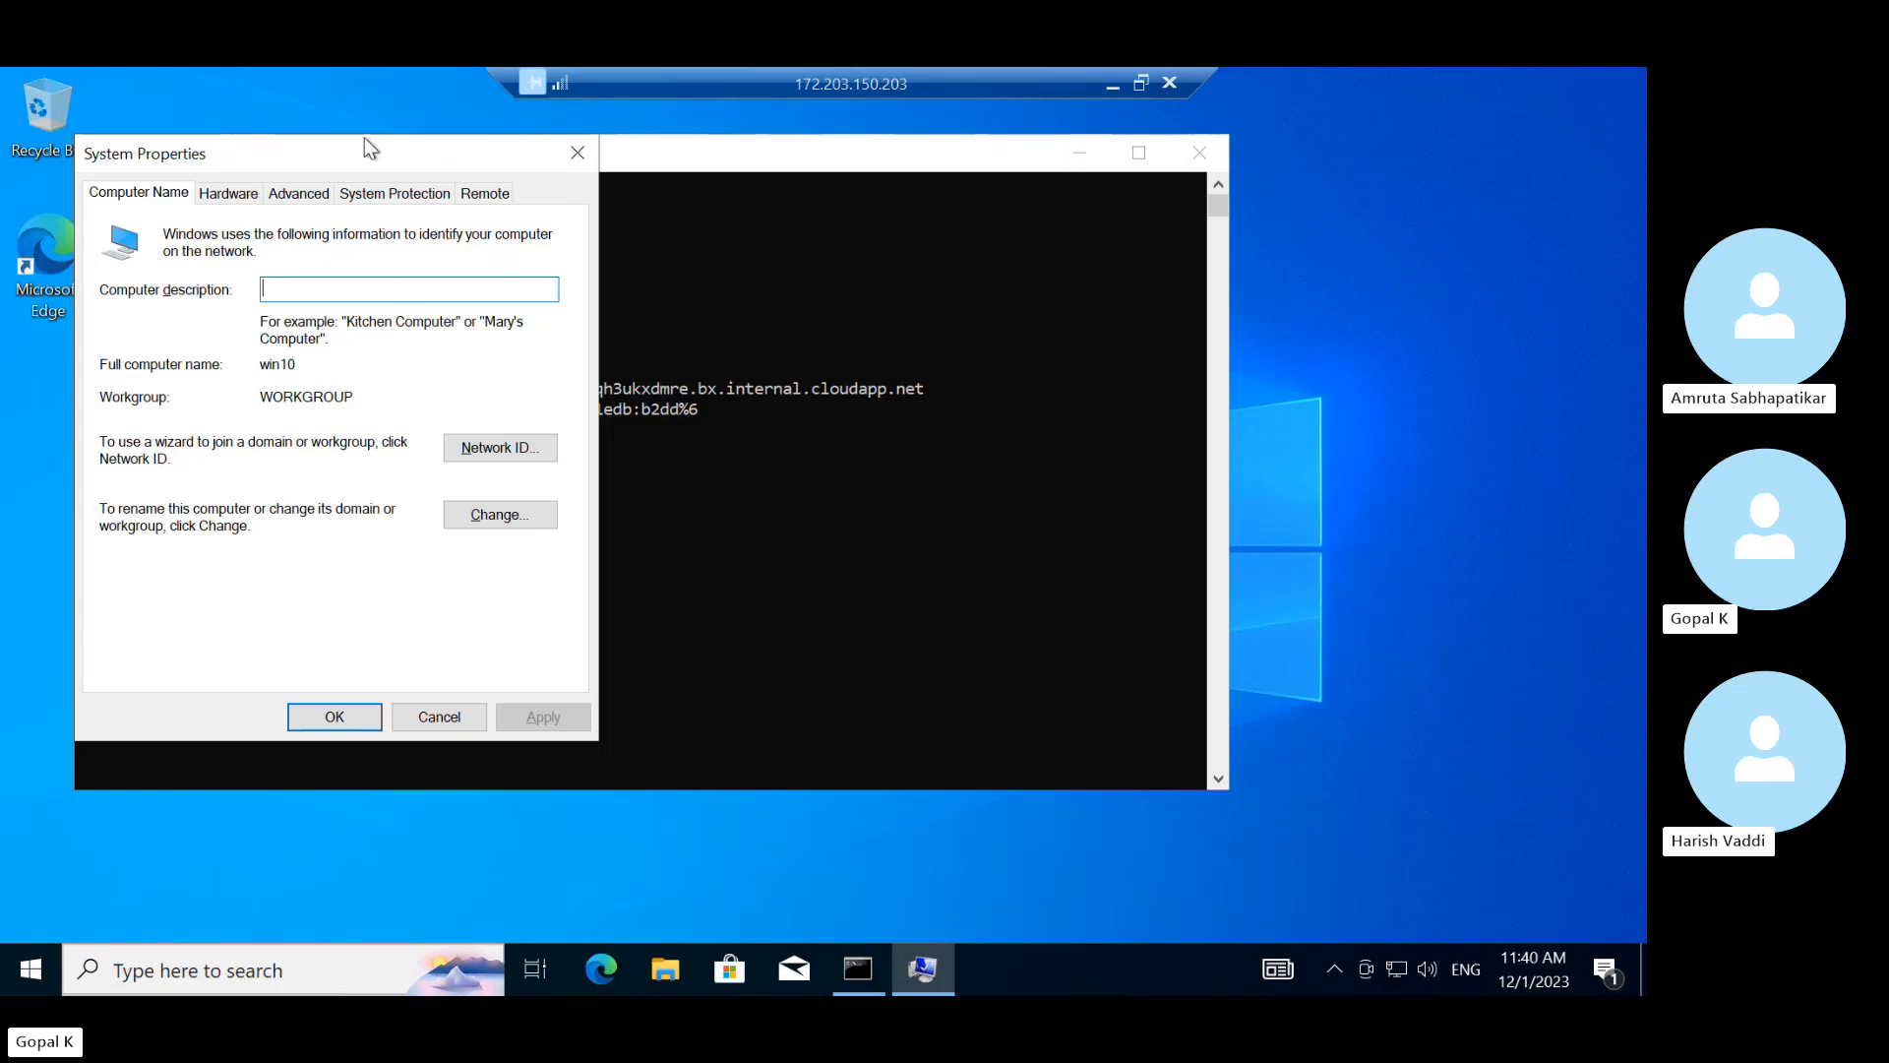
pyautogui.moveTo(316, 161); pyautogui.dragTo(706, 172)
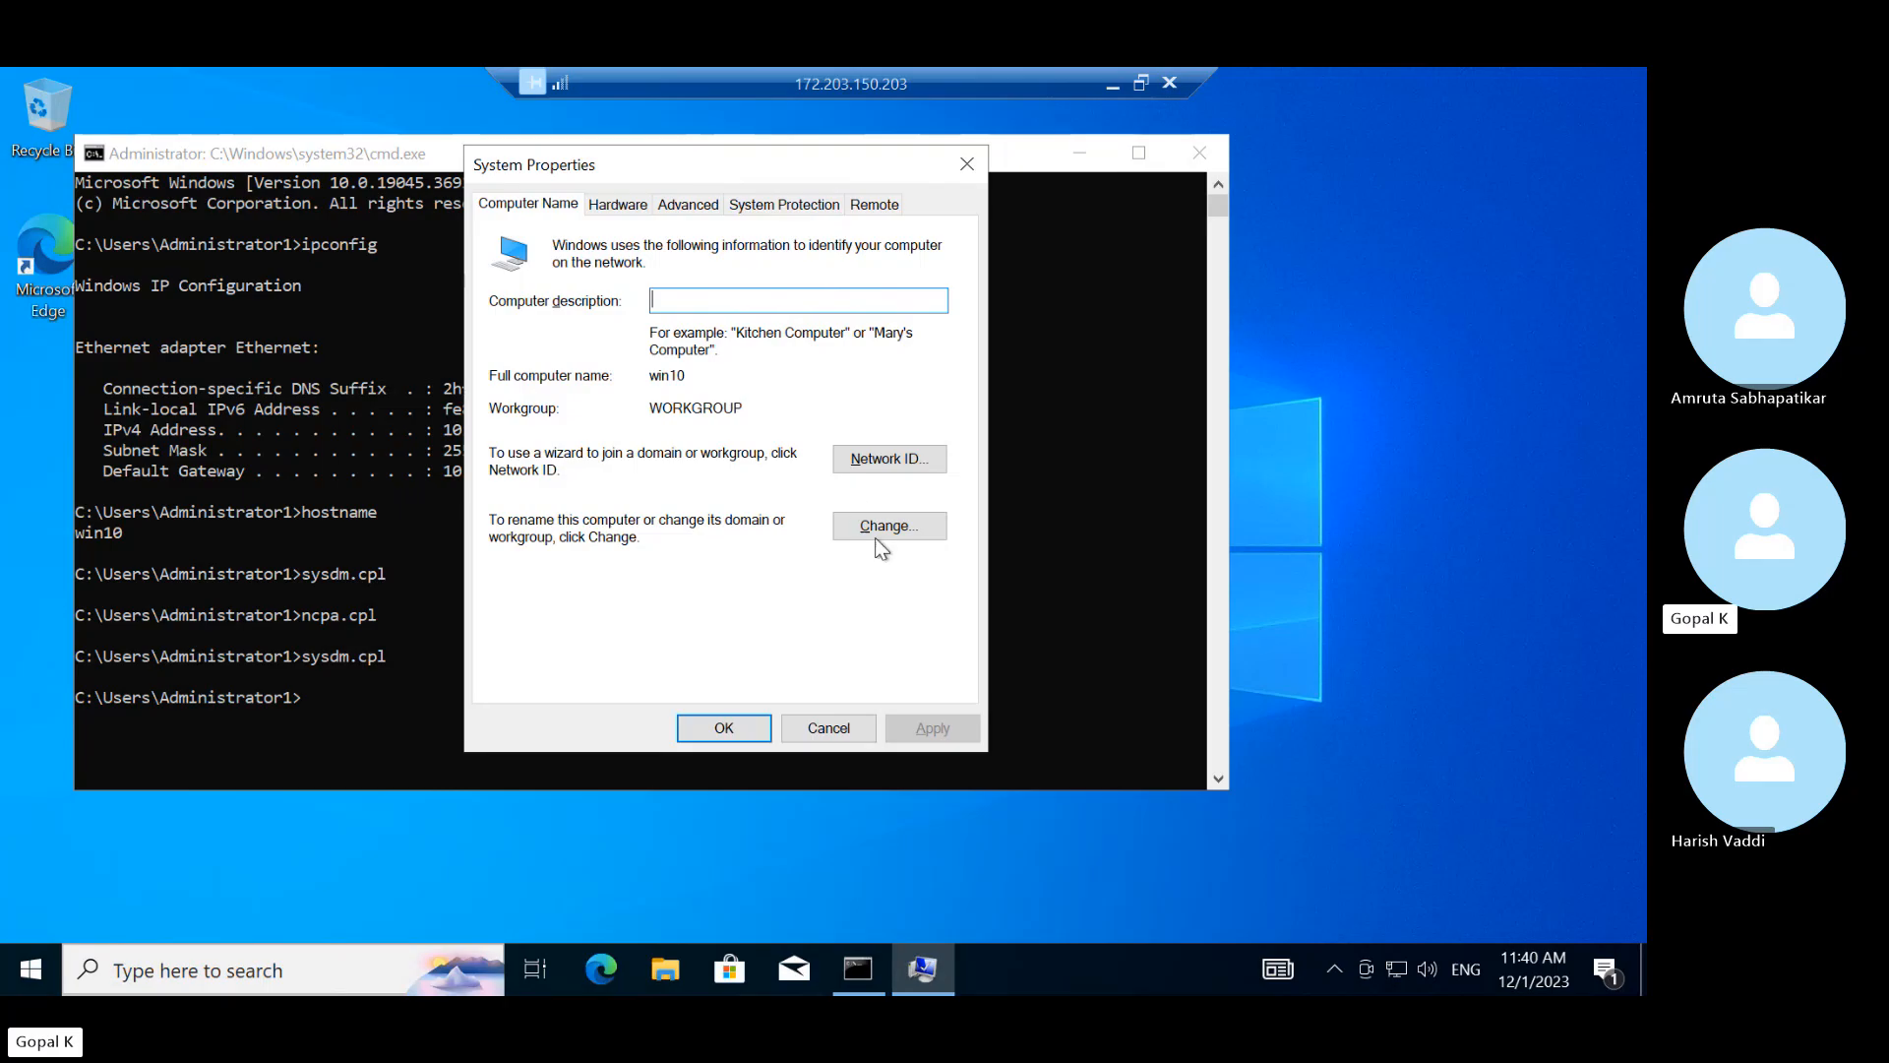
pyautogui.click(888, 537)
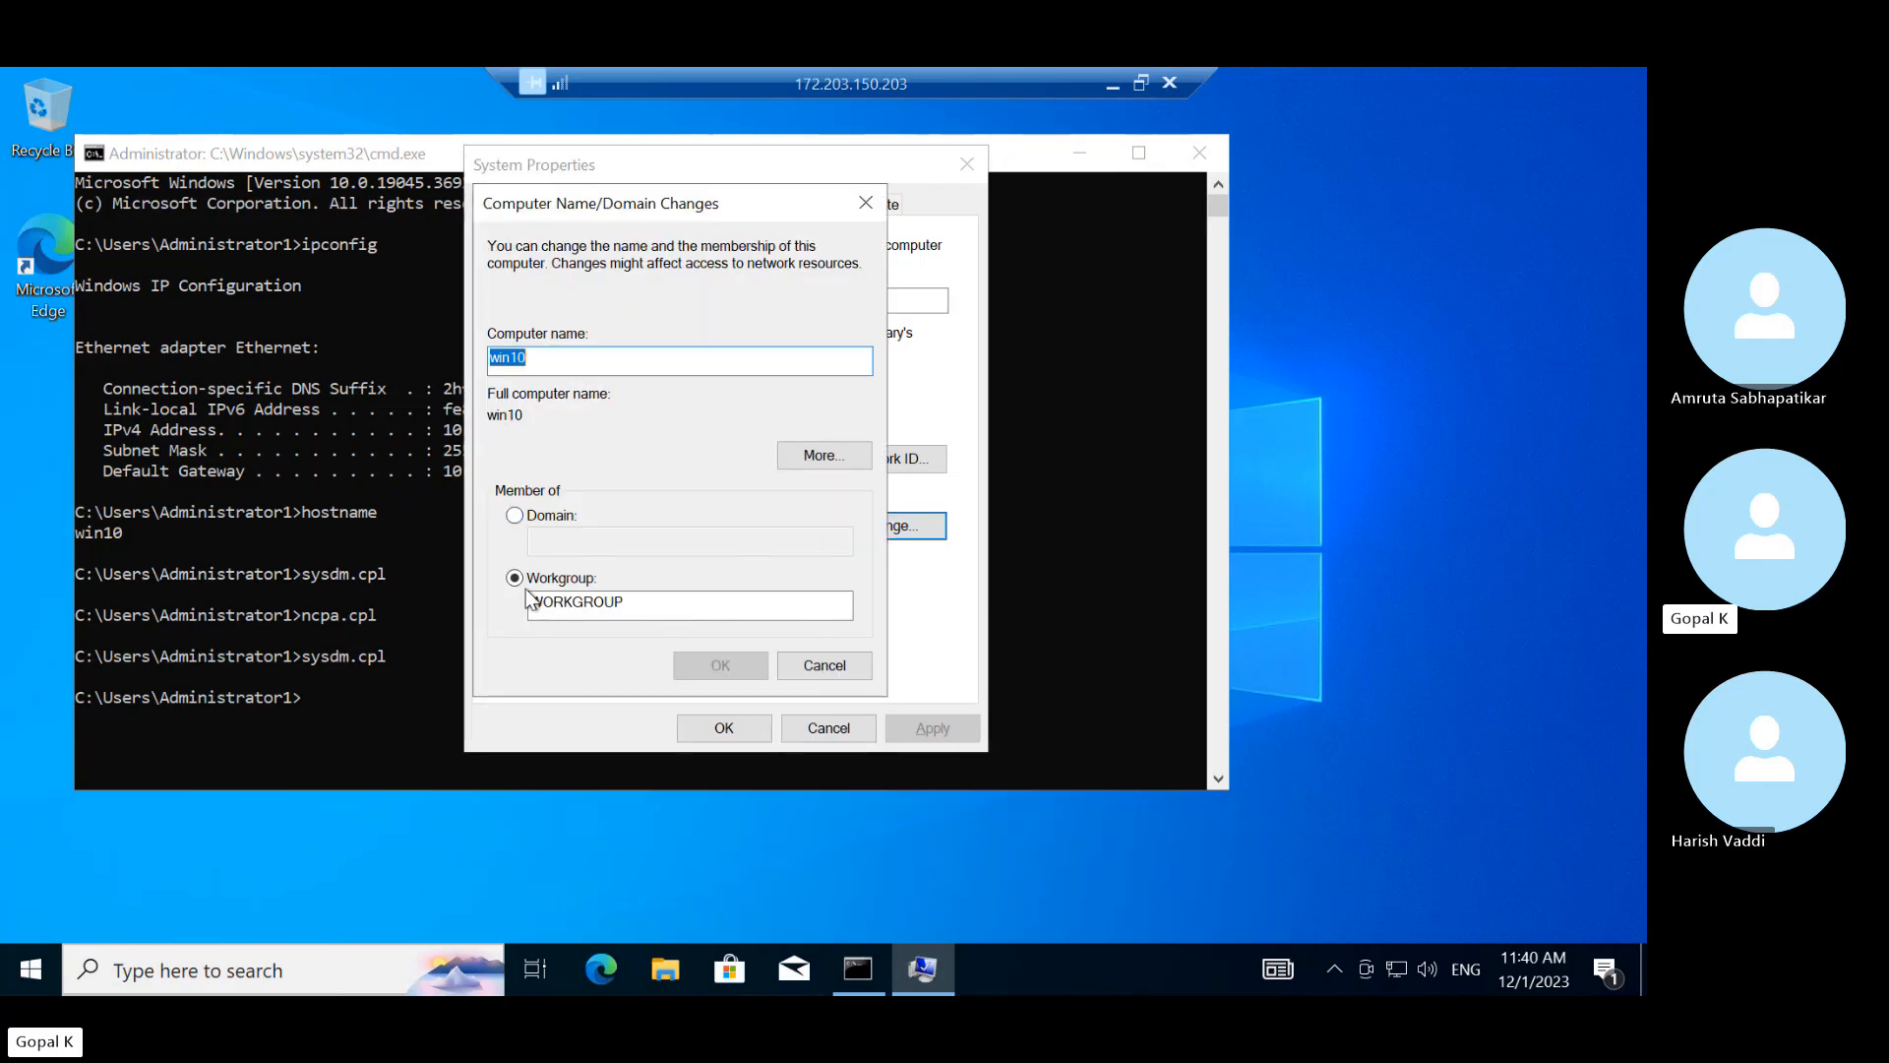
pyautogui.click(516, 522)
pyautogui.click(560, 546)
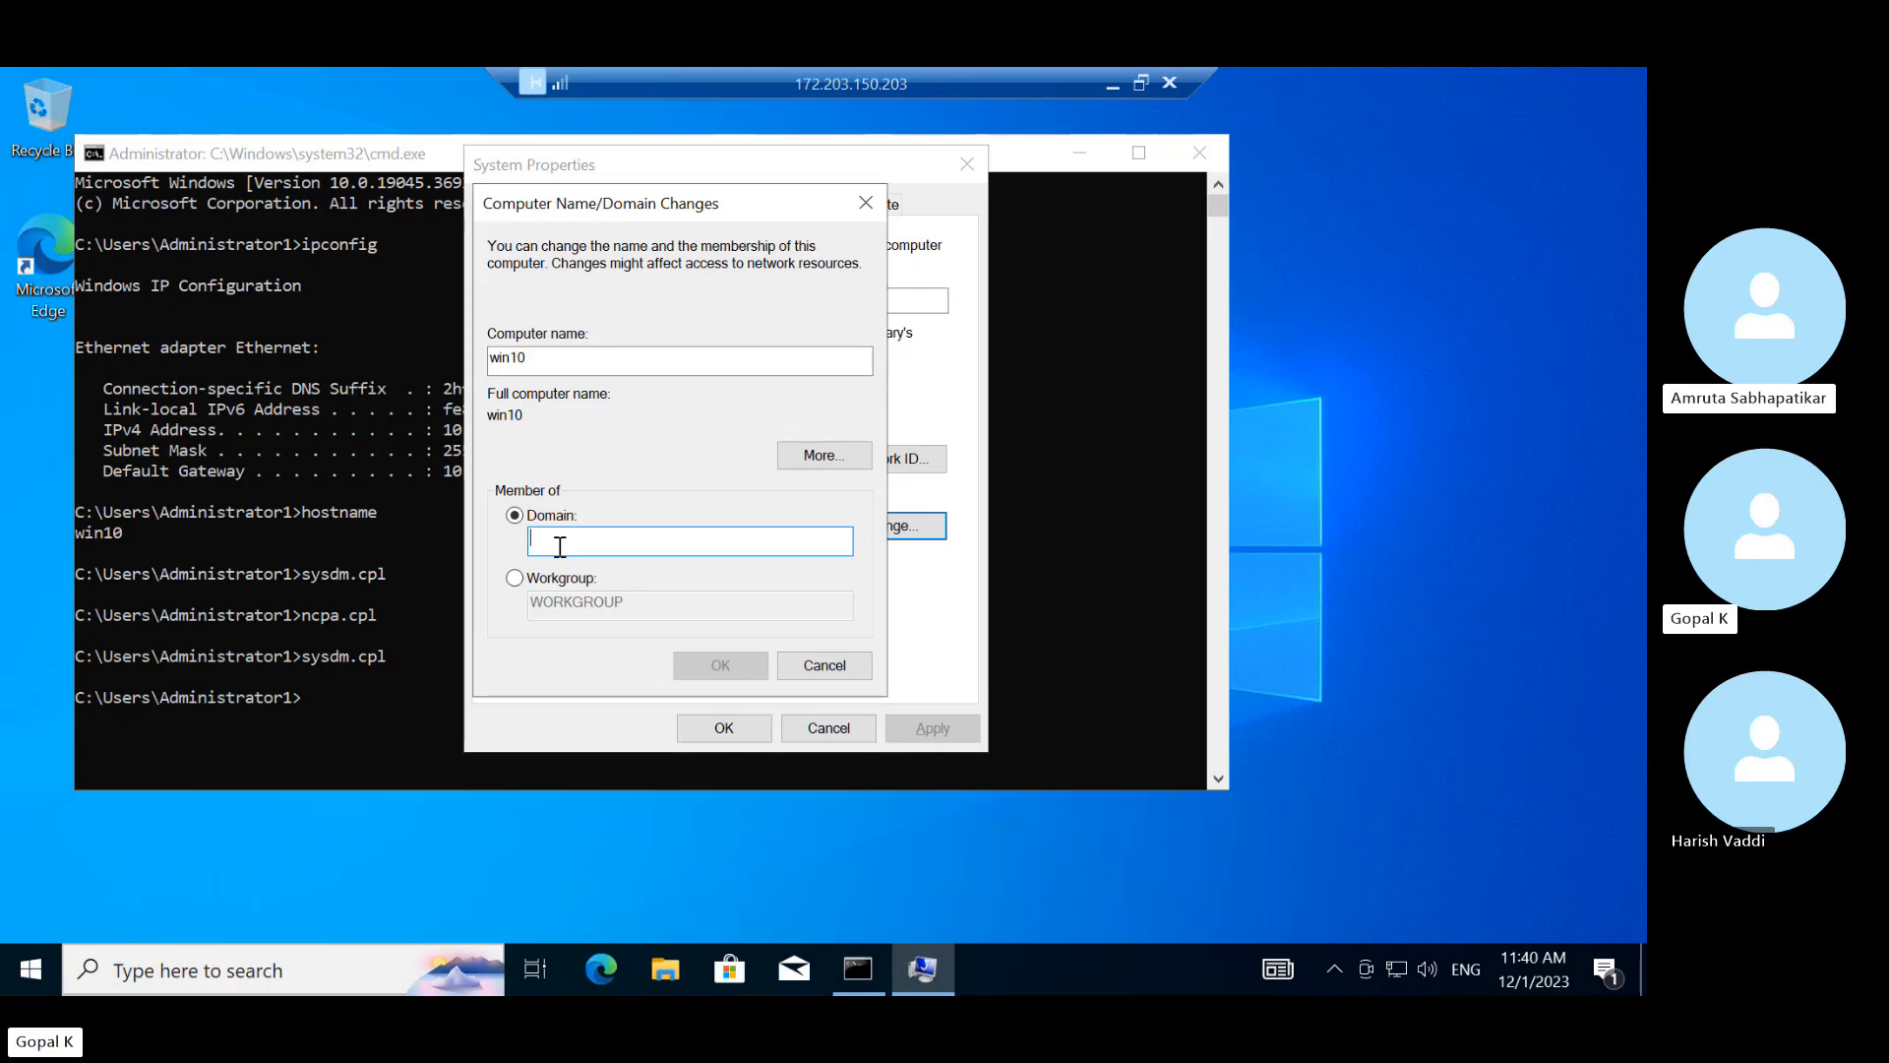
pyautogui.write('techyedz.com')
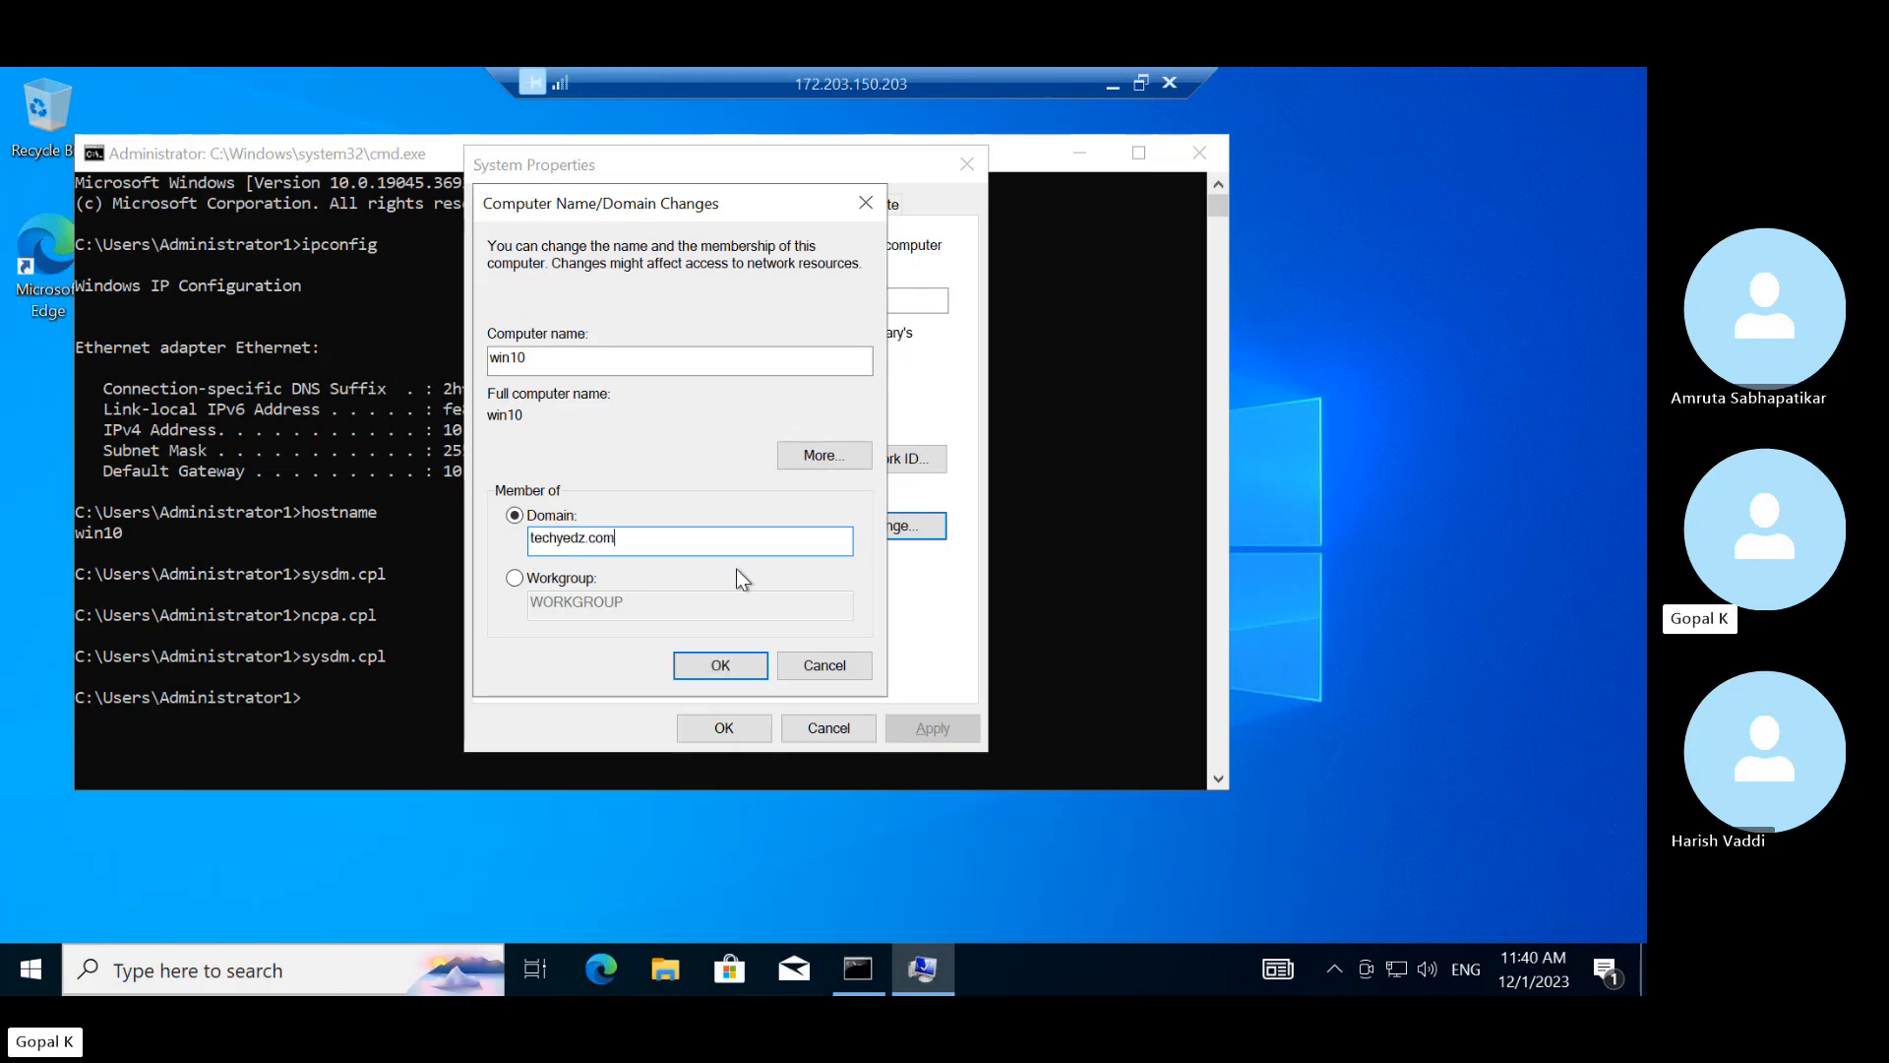
pyautogui.click(723, 666)
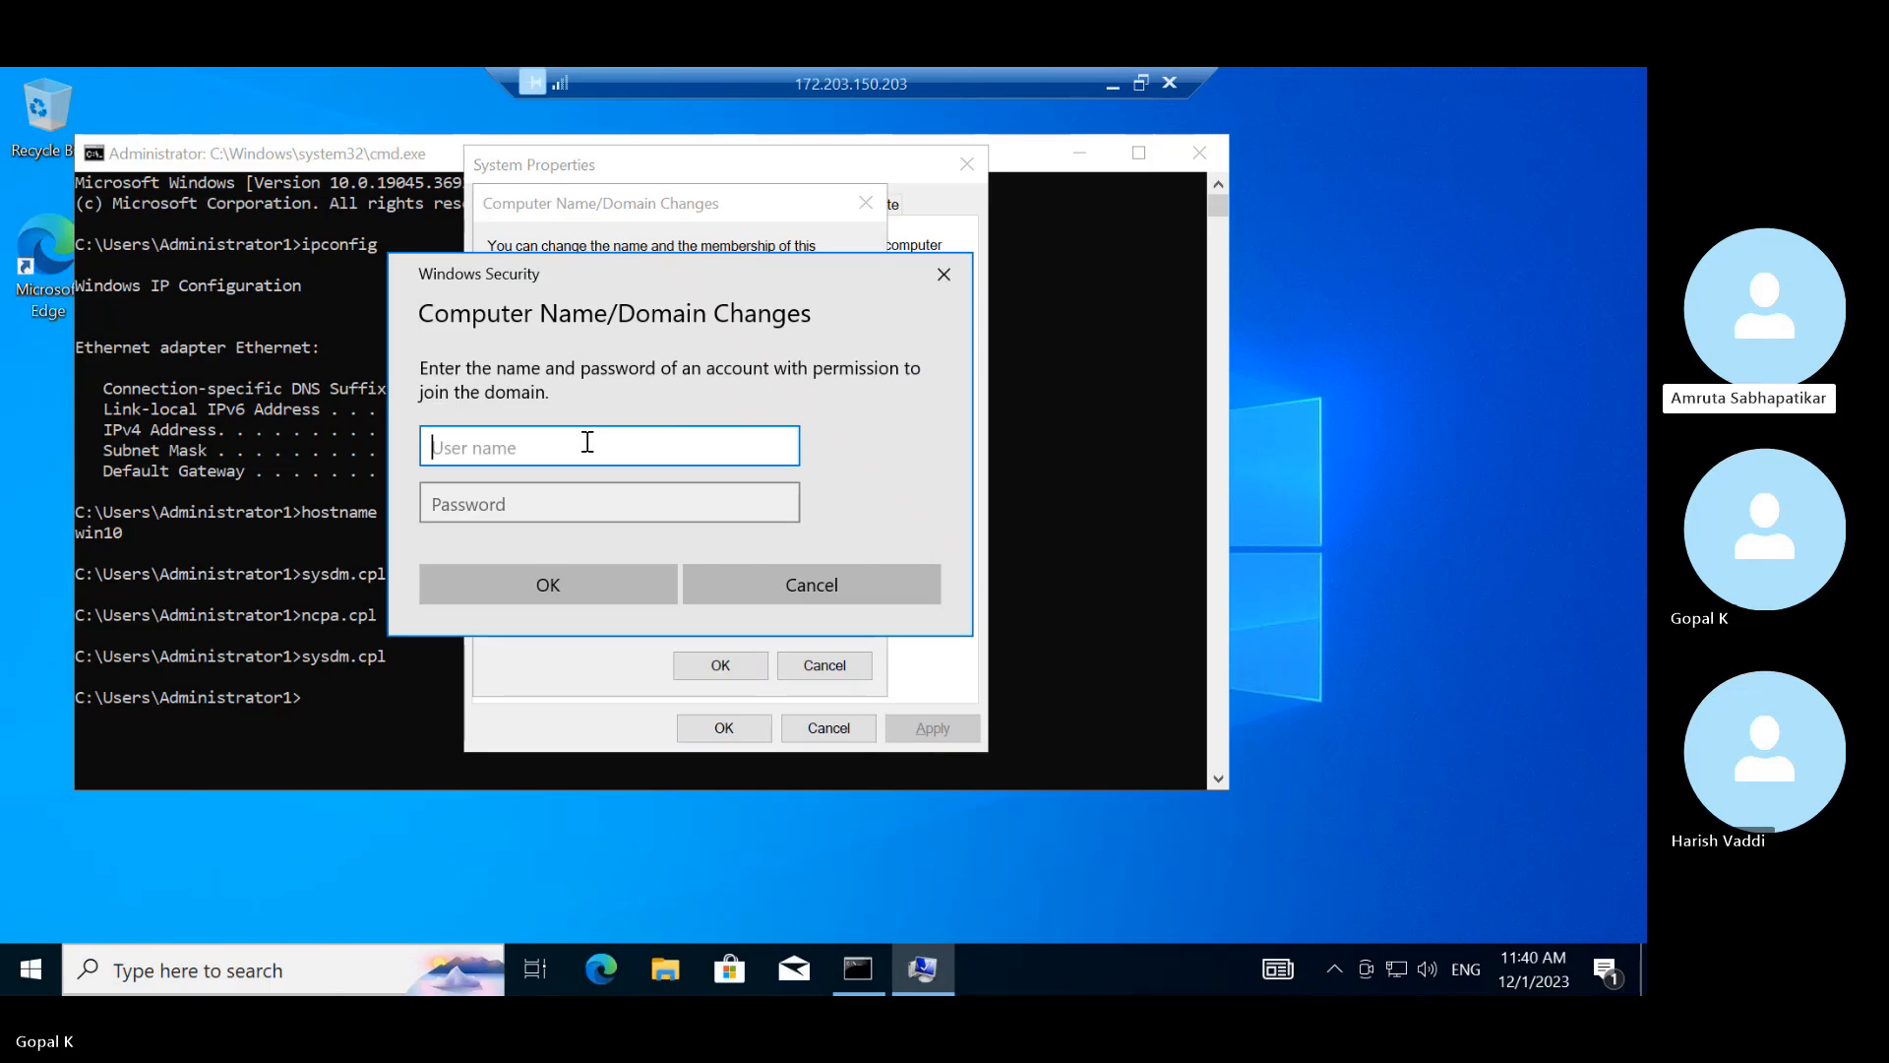
# Authorise the domain join with the domain administrator's user name and password
pyautogui.write('Administrator`1')
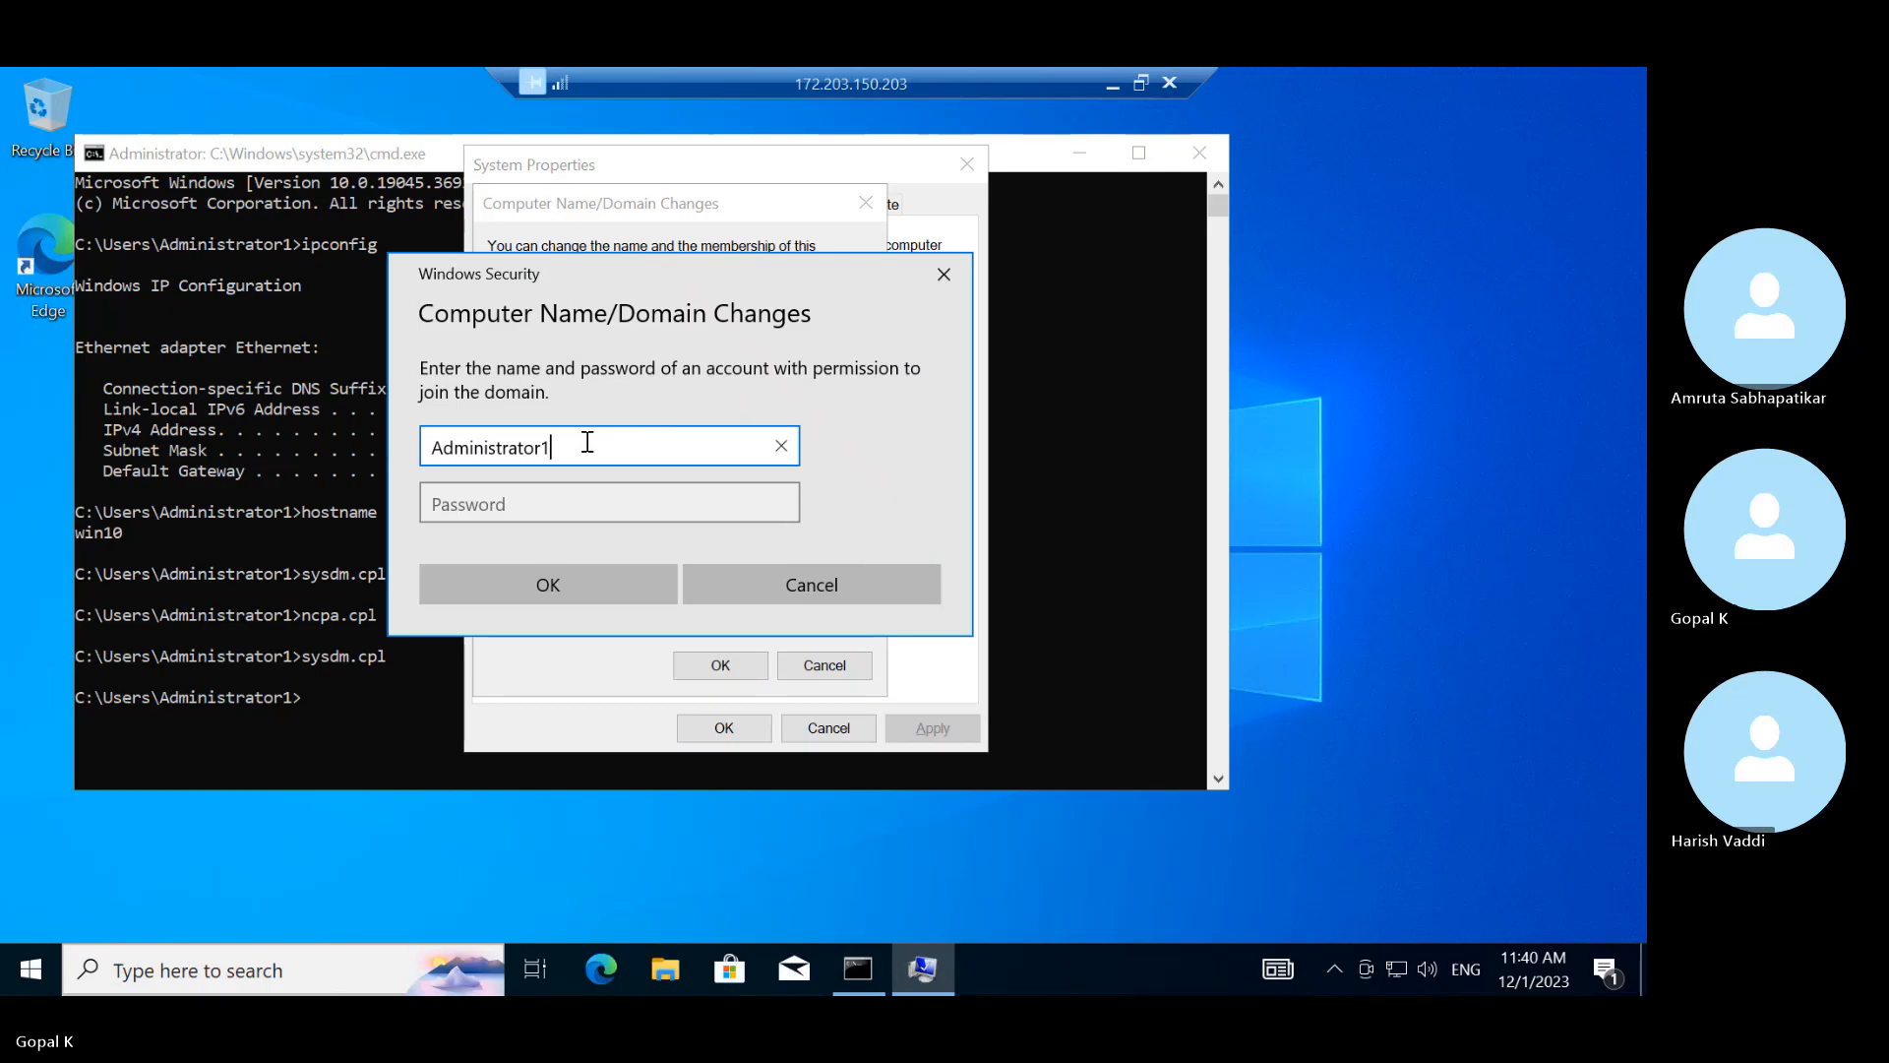
pyautogui.write('@techye')
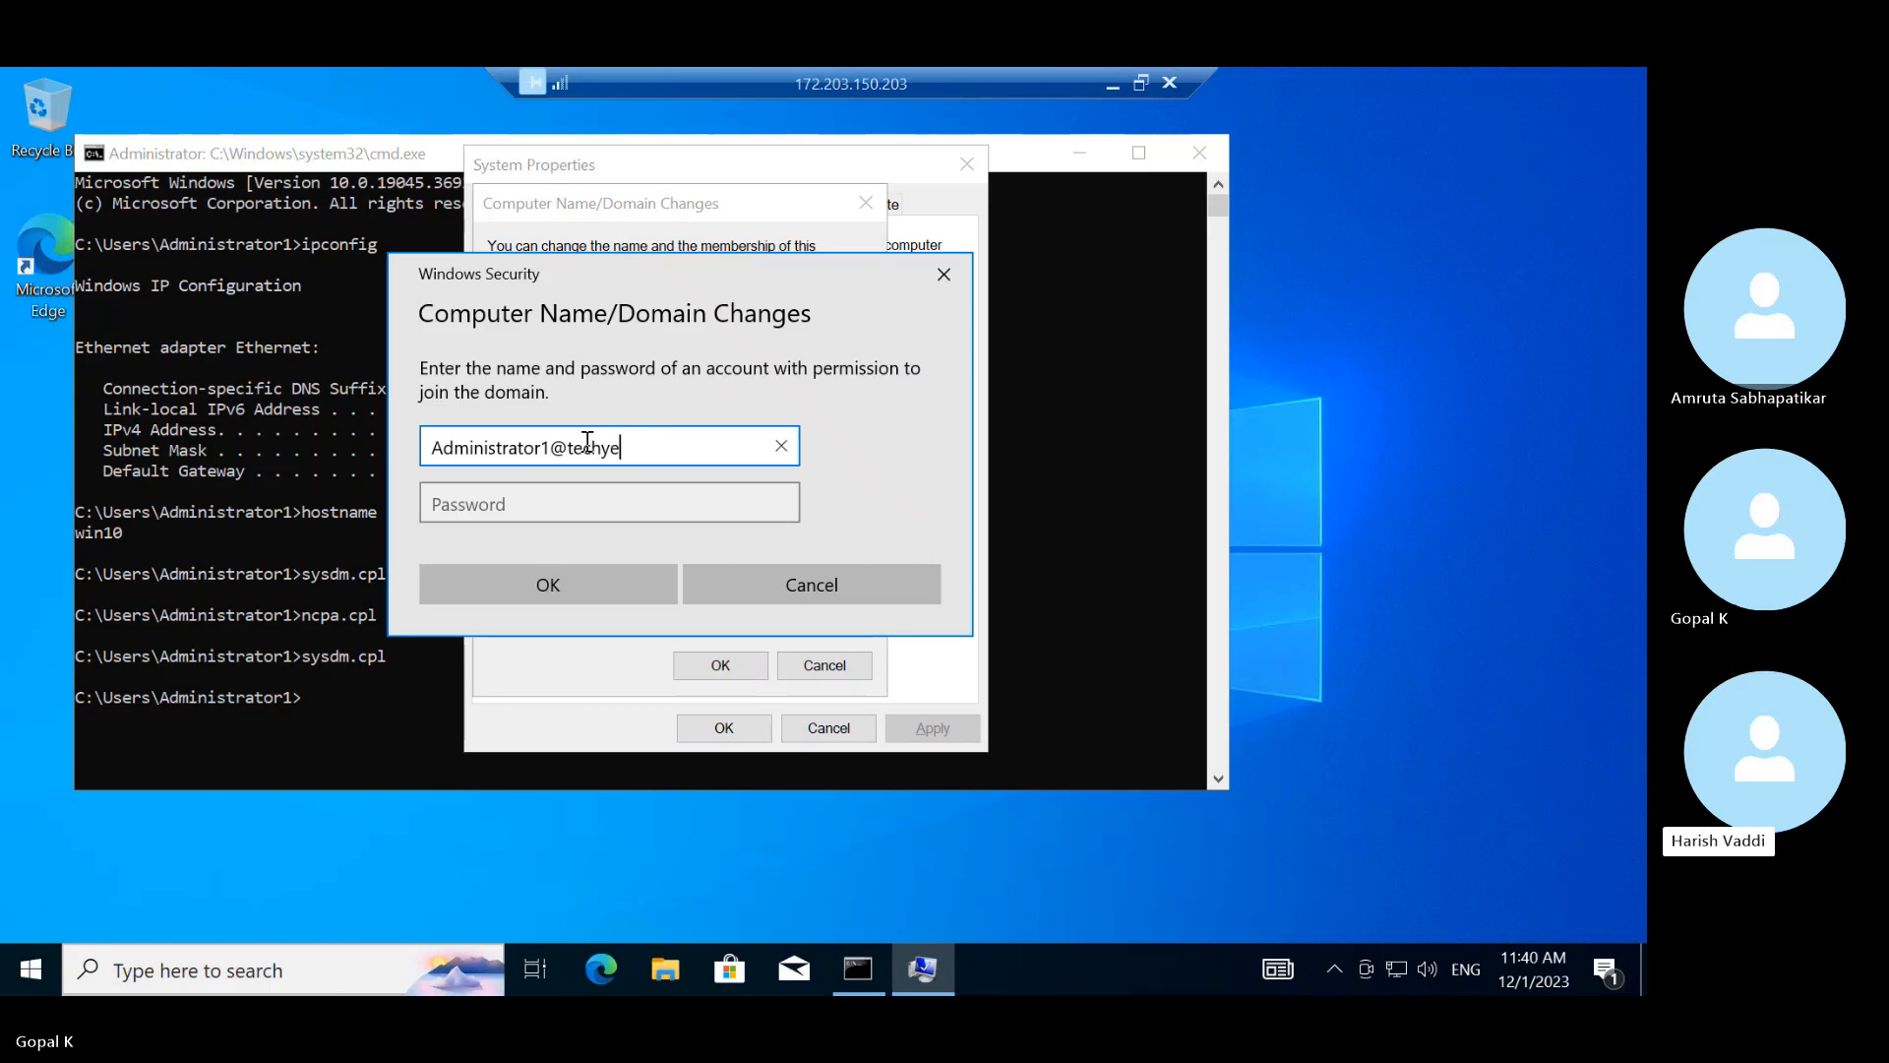
pyautogui.write('dz.com')
pyautogui.press('Tab')
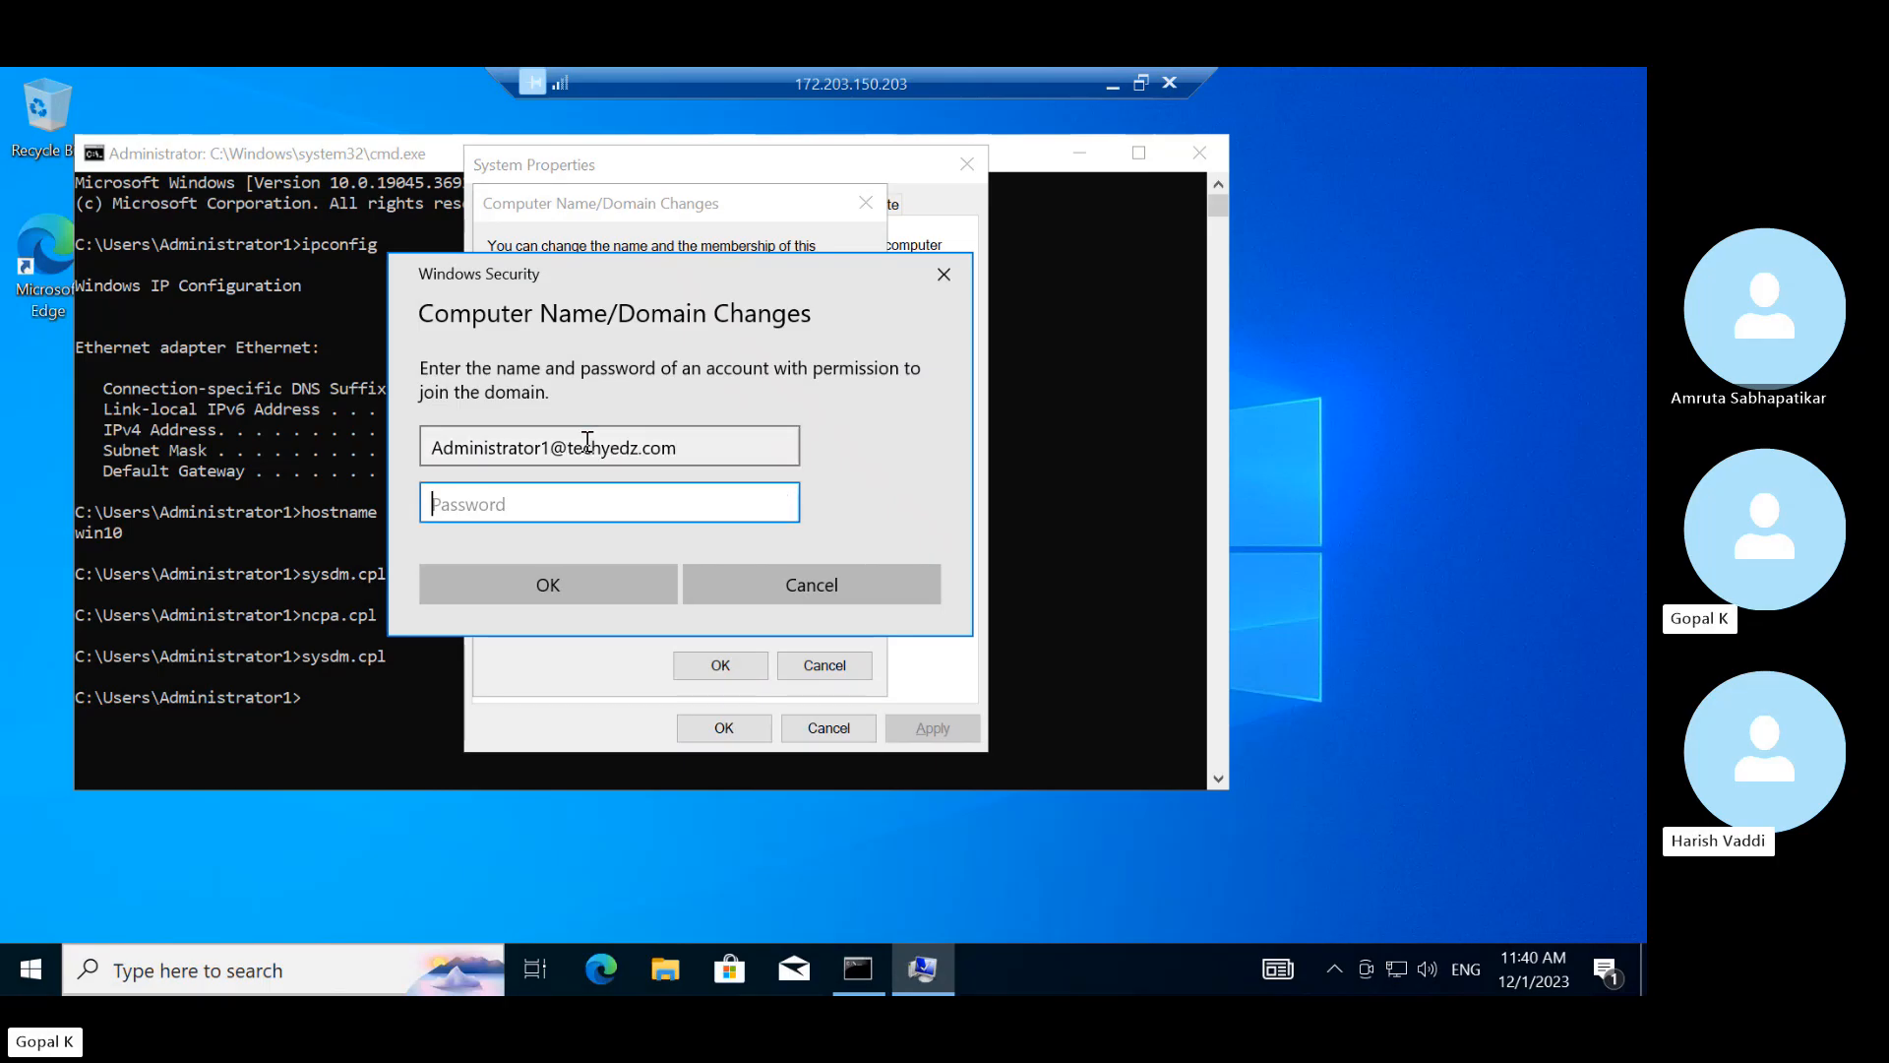
pyautogui.write('••••••••')
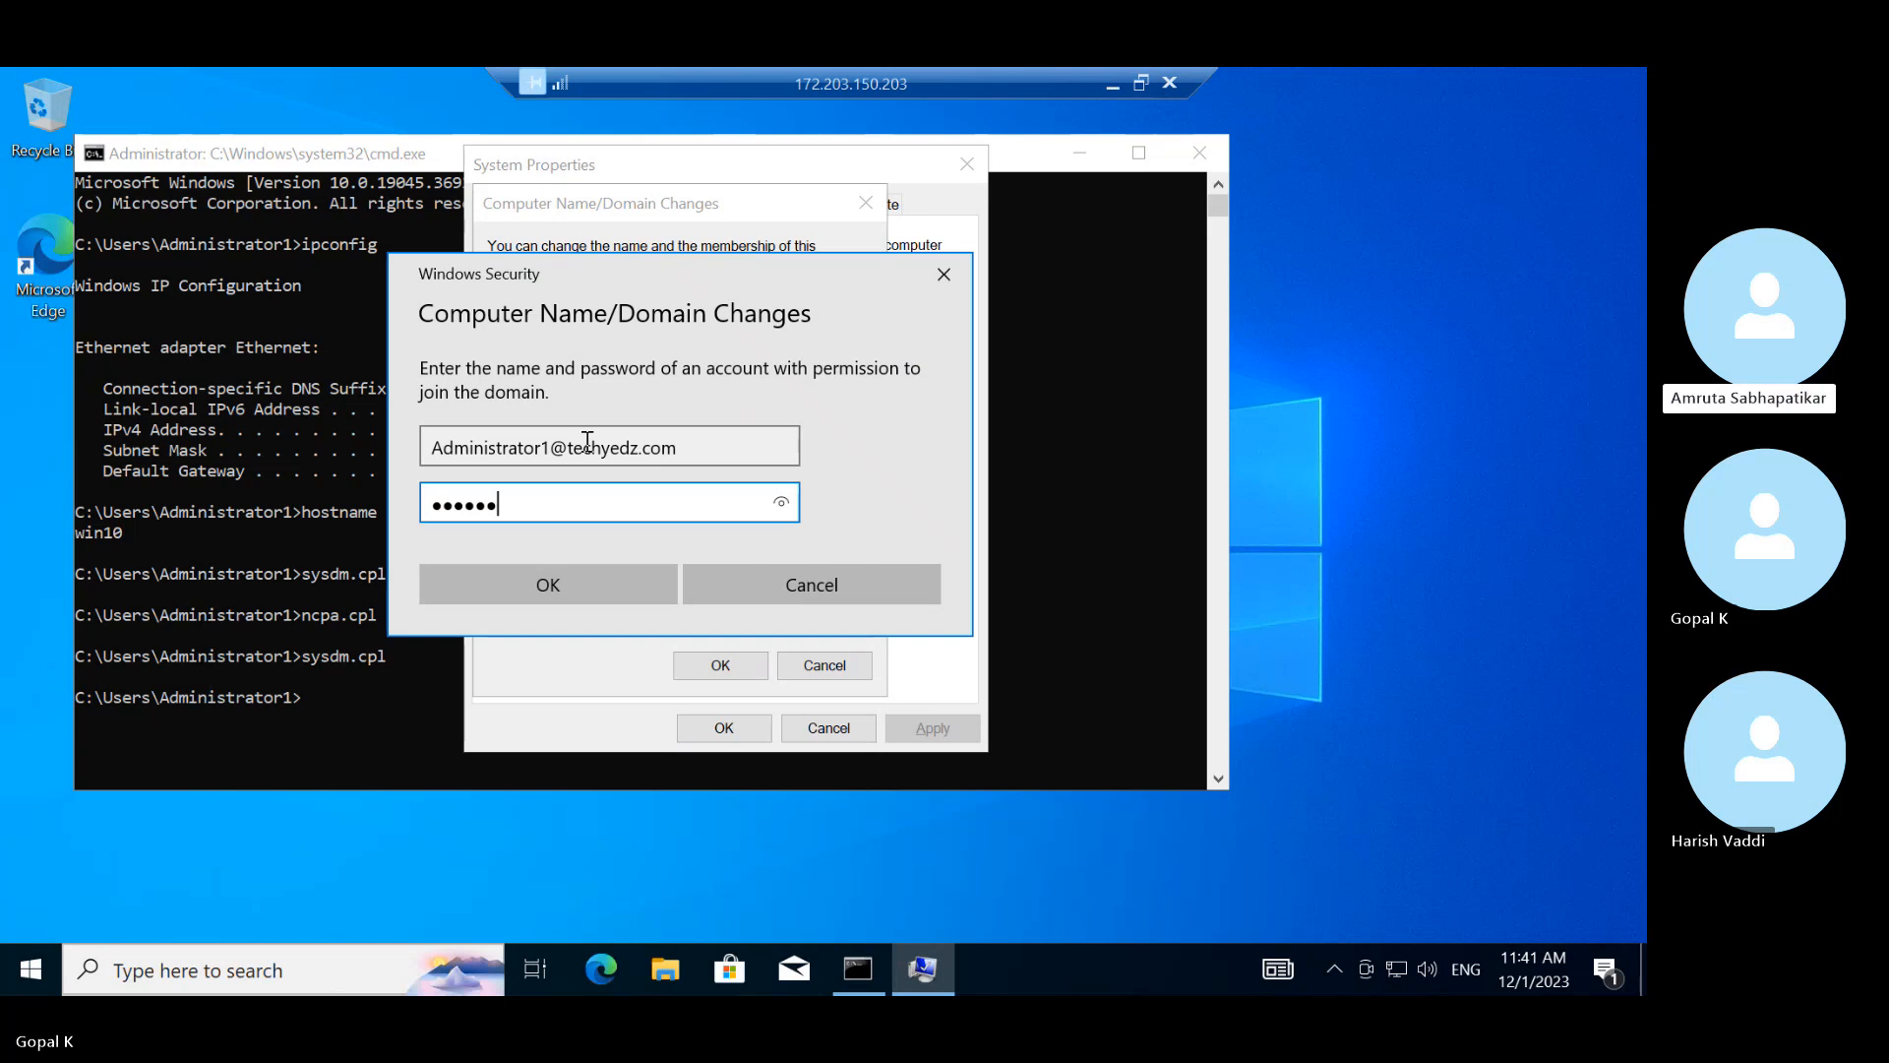
pyautogui.write('••••••')
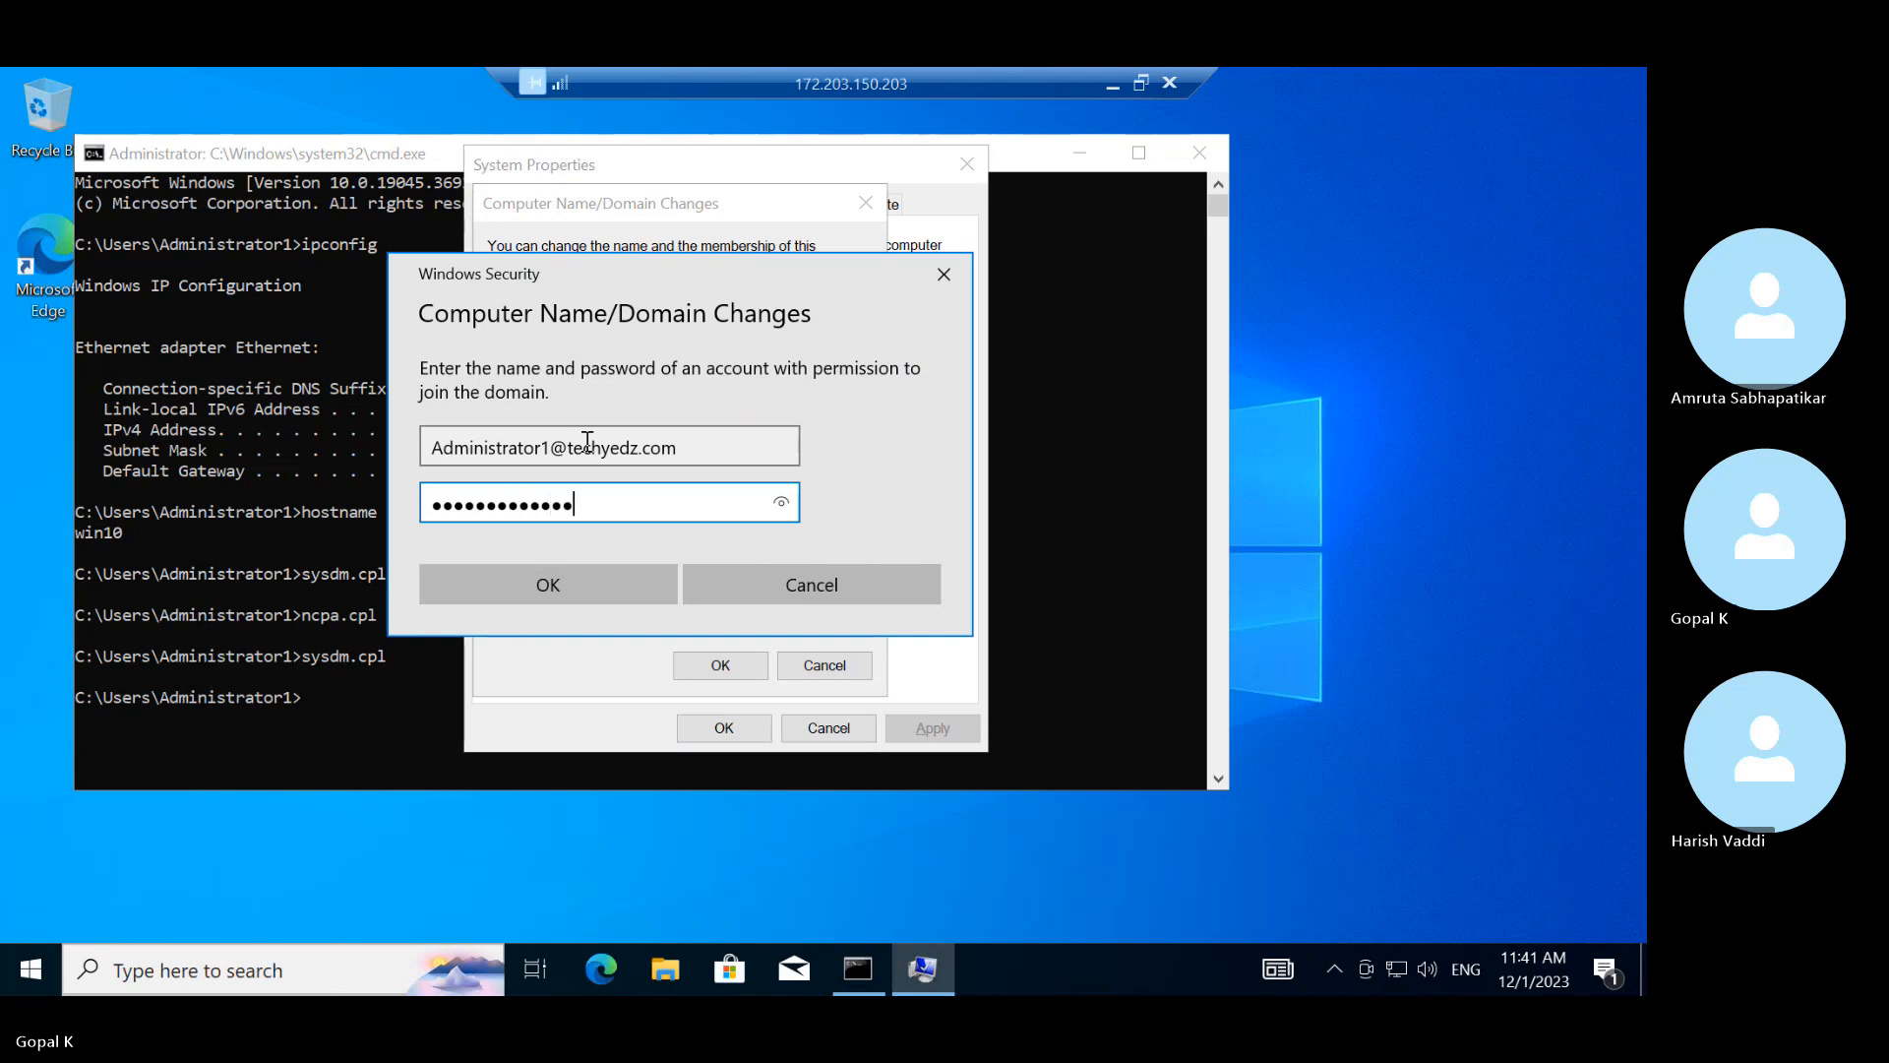
pyautogui.click(626, 592)
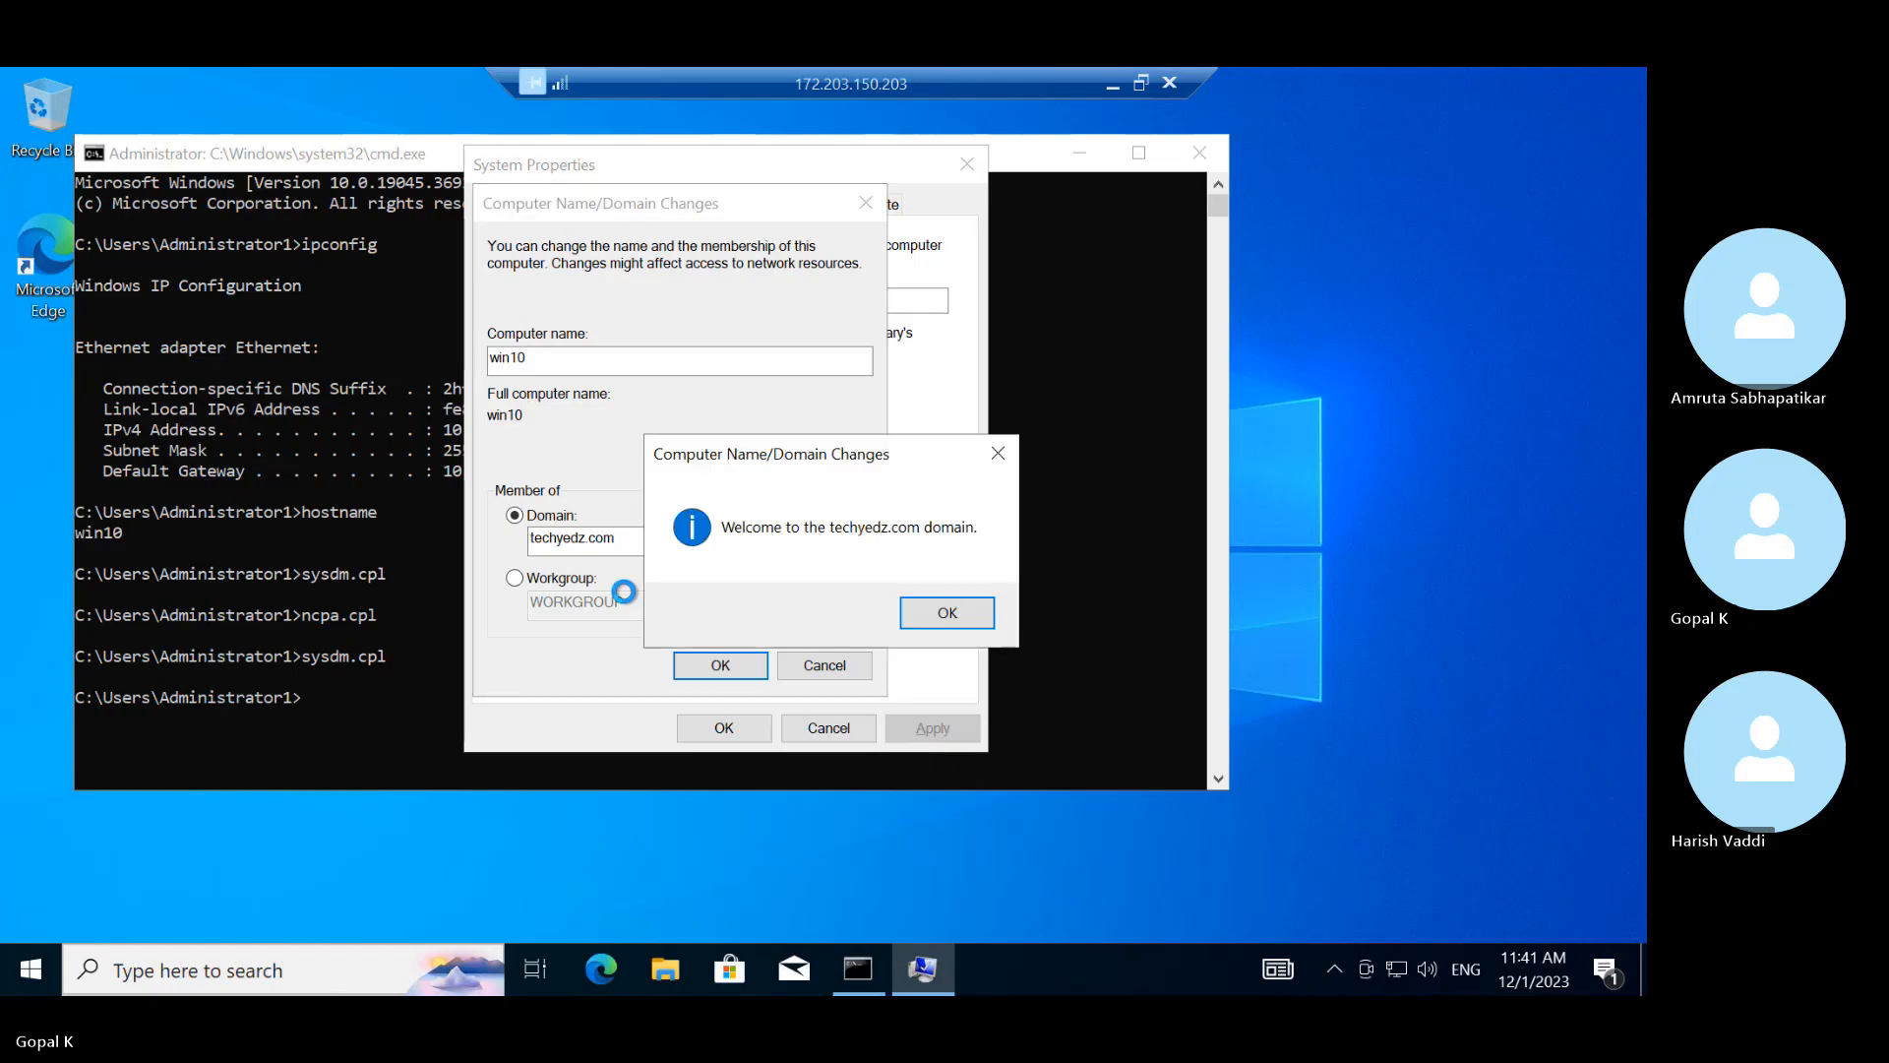
# Acknowledge the welcome and restart messages, then restart win10 now
pyautogui.click(935, 620)
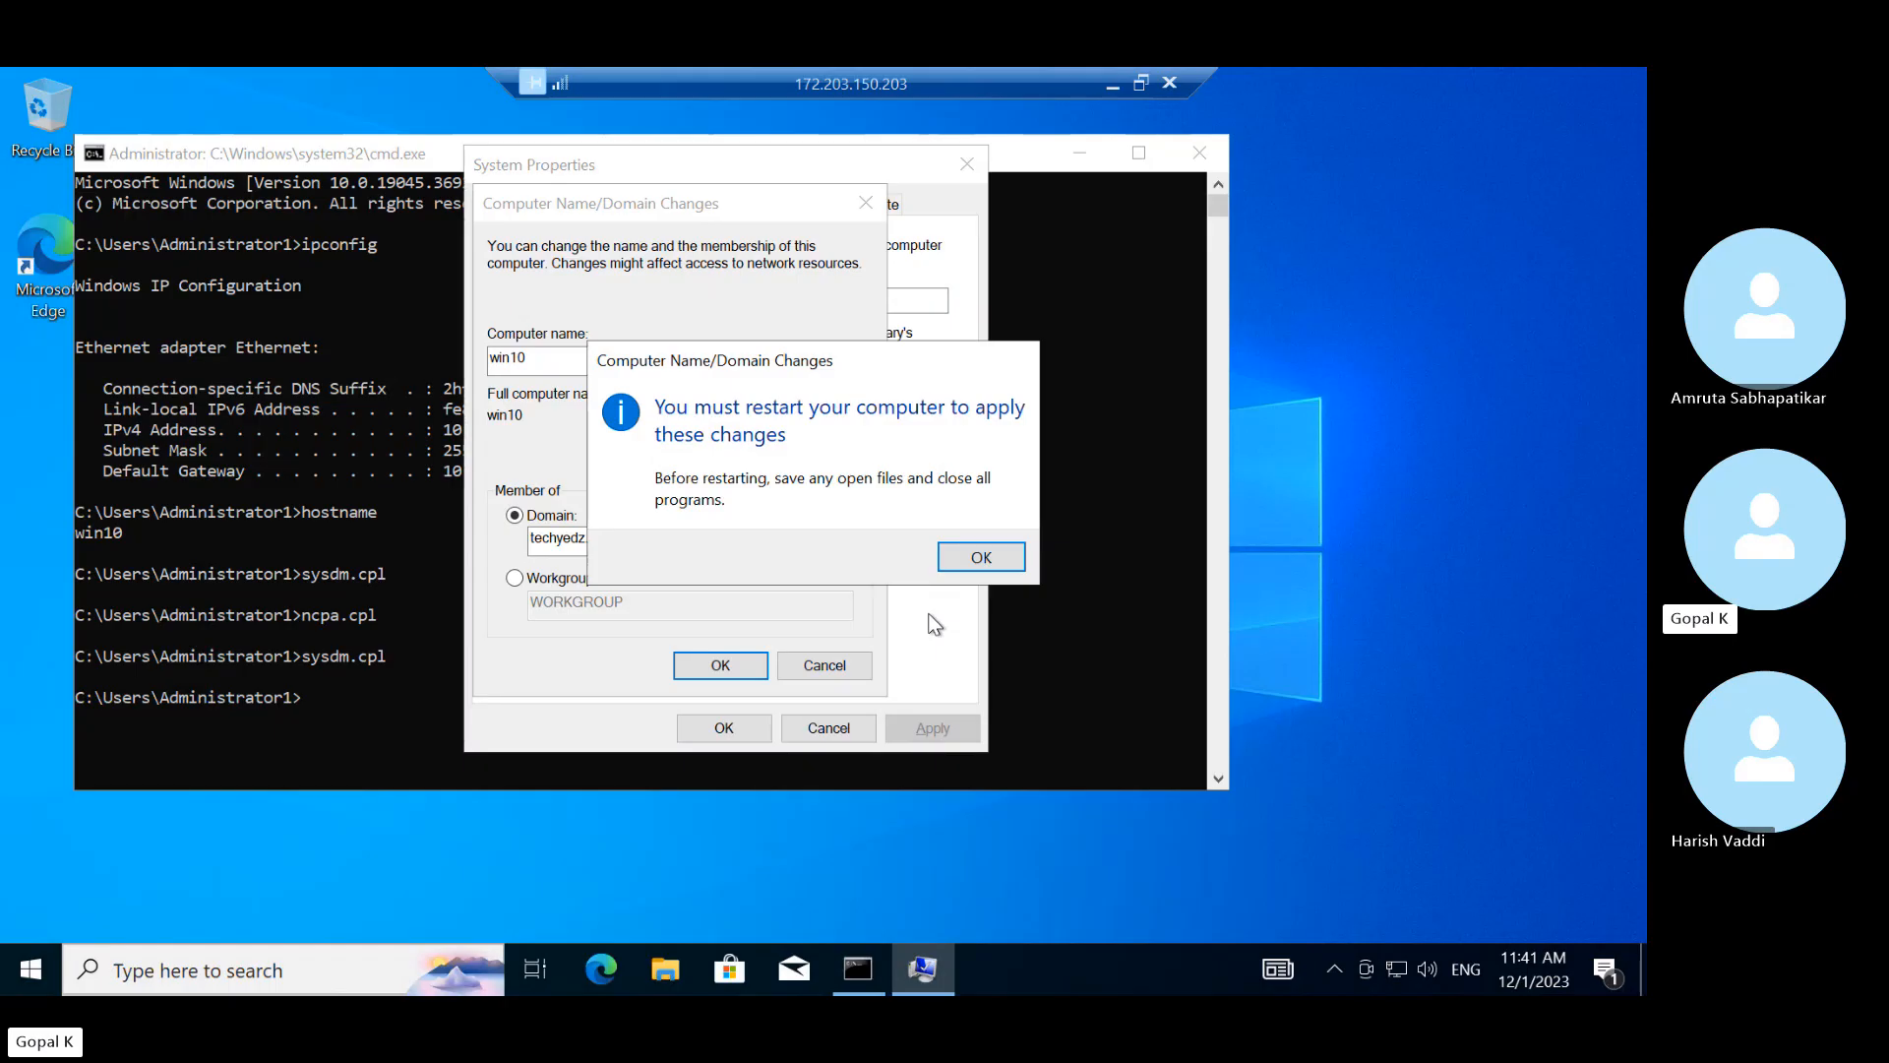
pyautogui.click(967, 560)
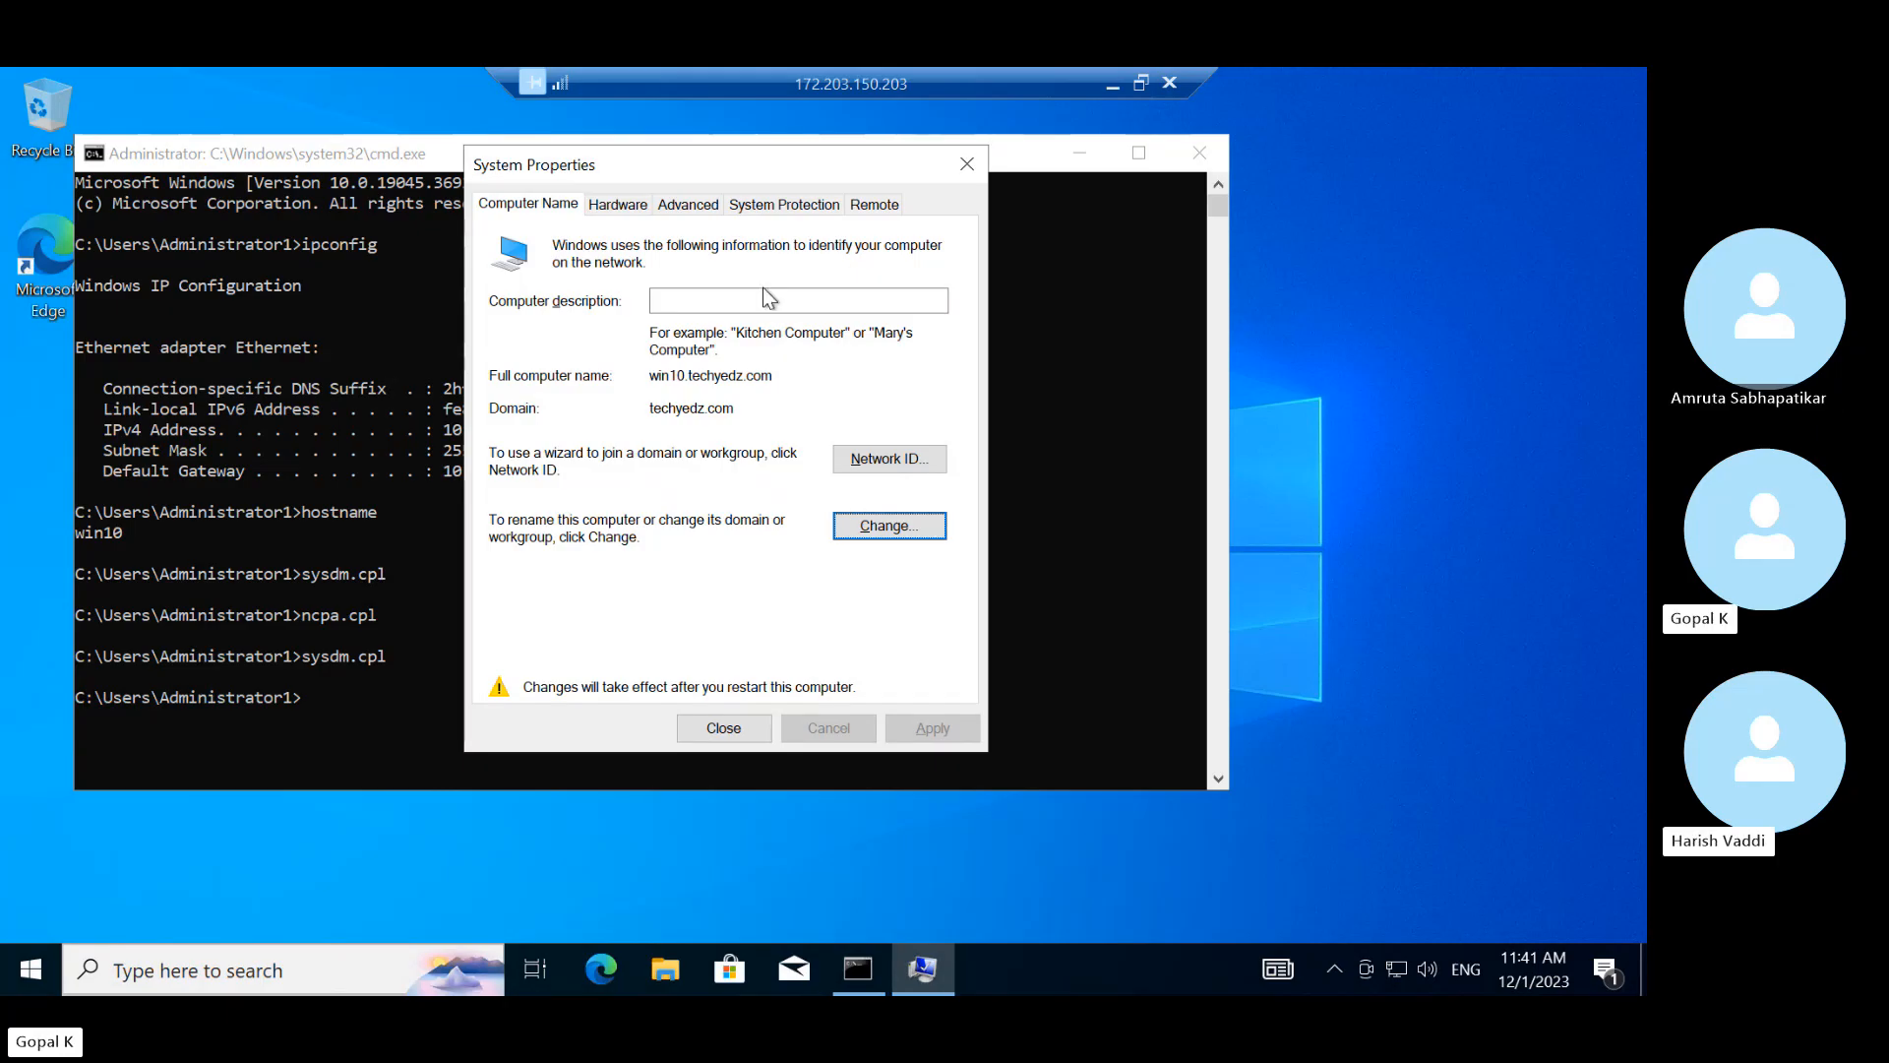
pyautogui.click(734, 719)
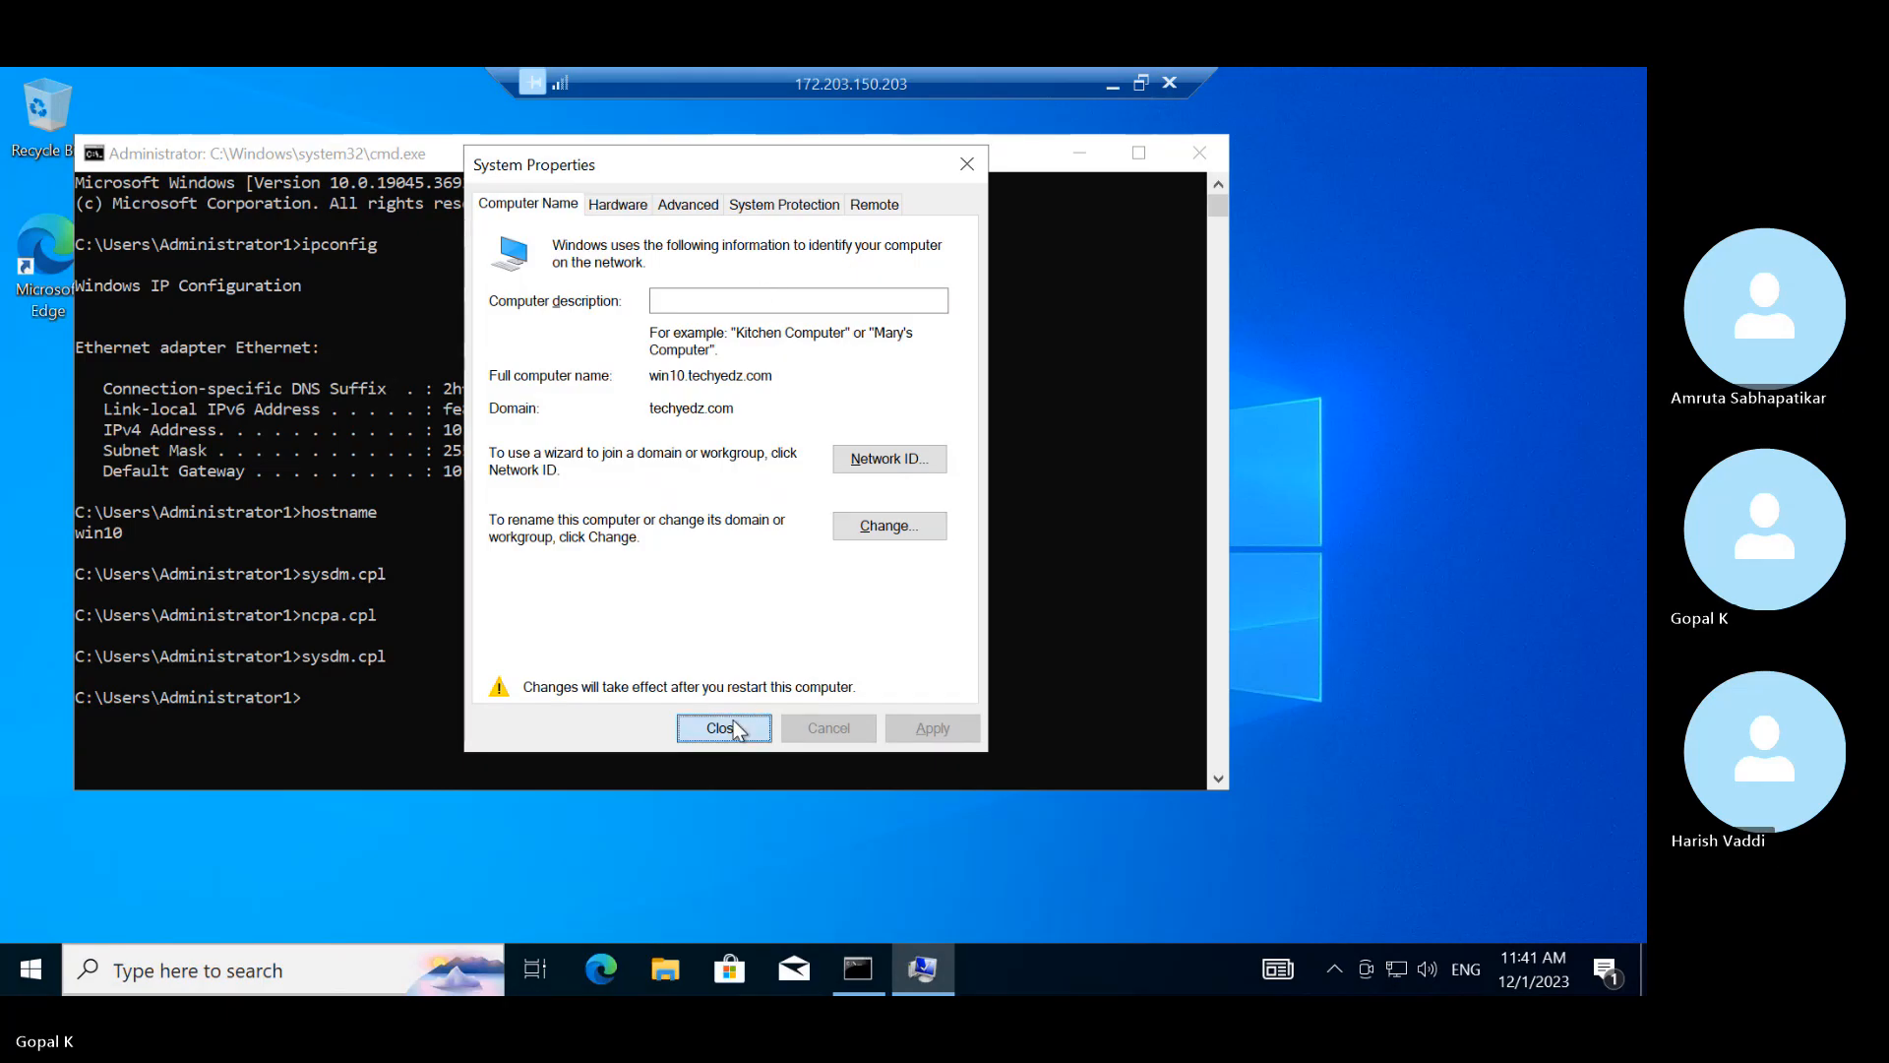
pyautogui.click(839, 547)
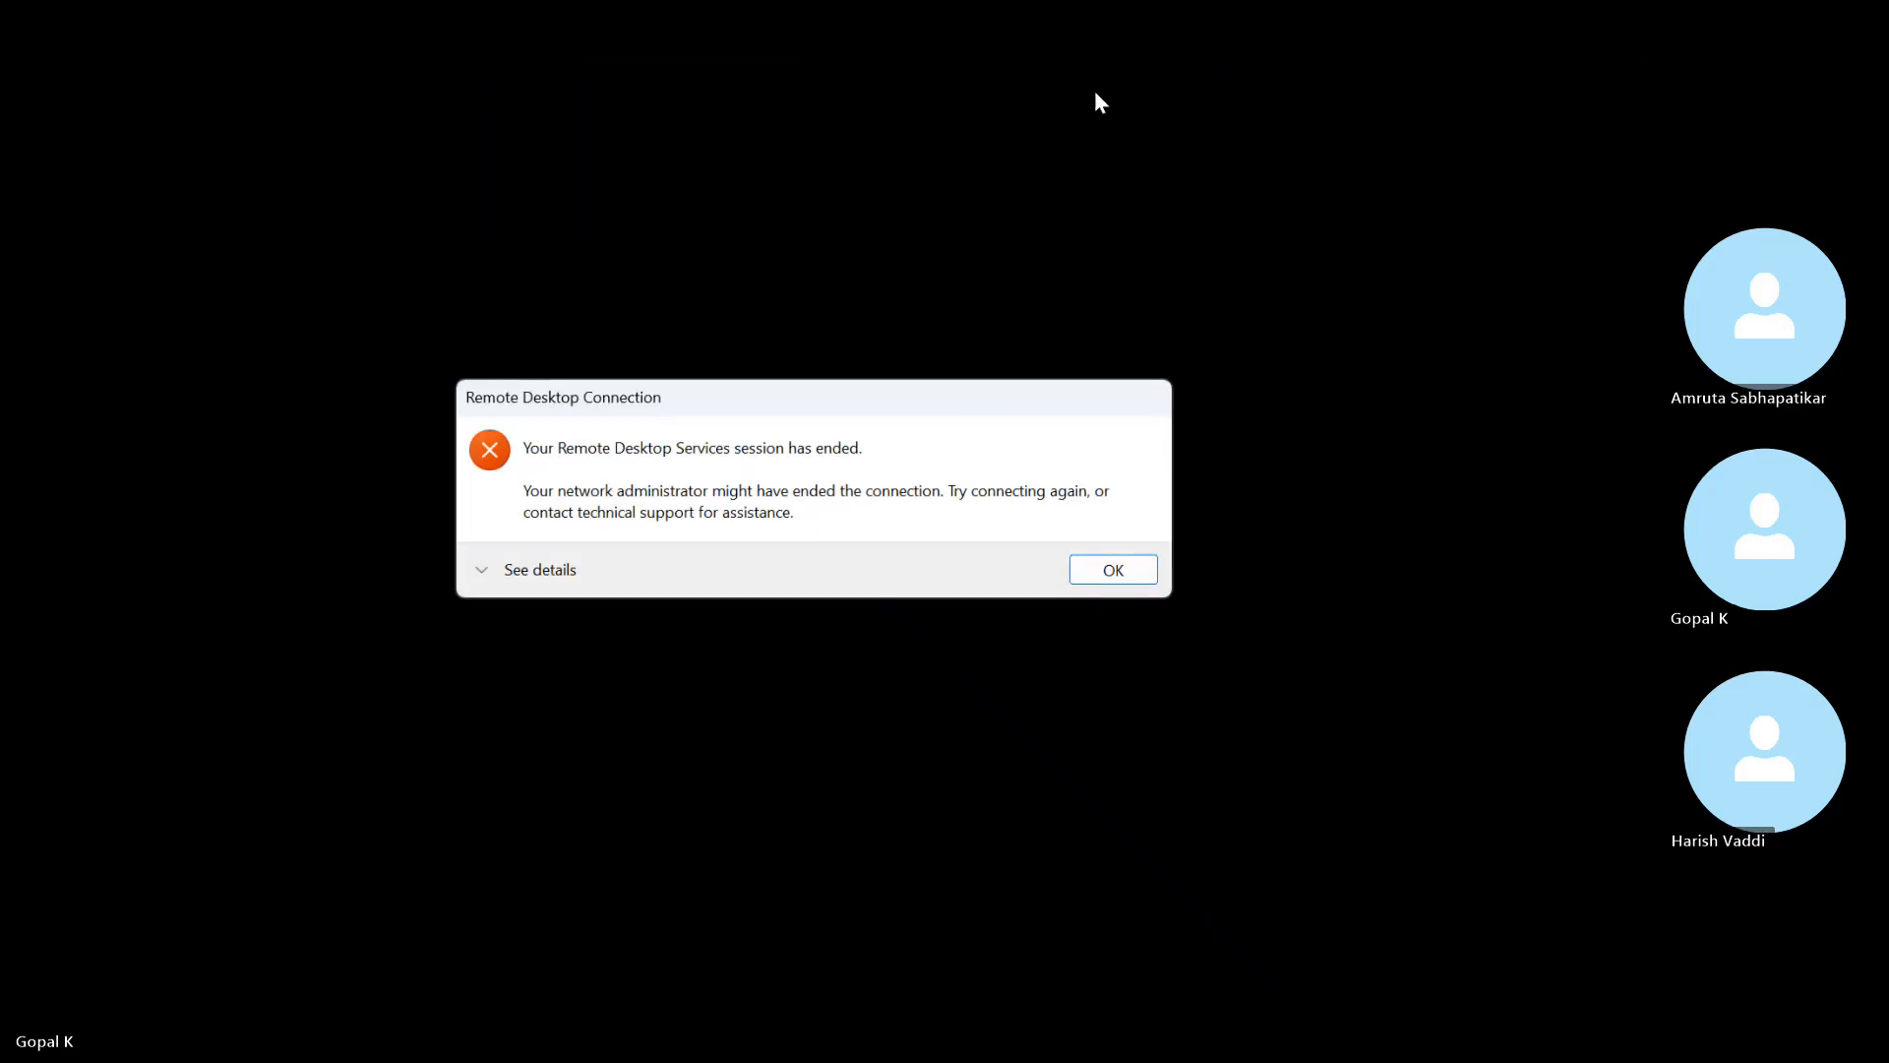
pyautogui.click(1104, 563)
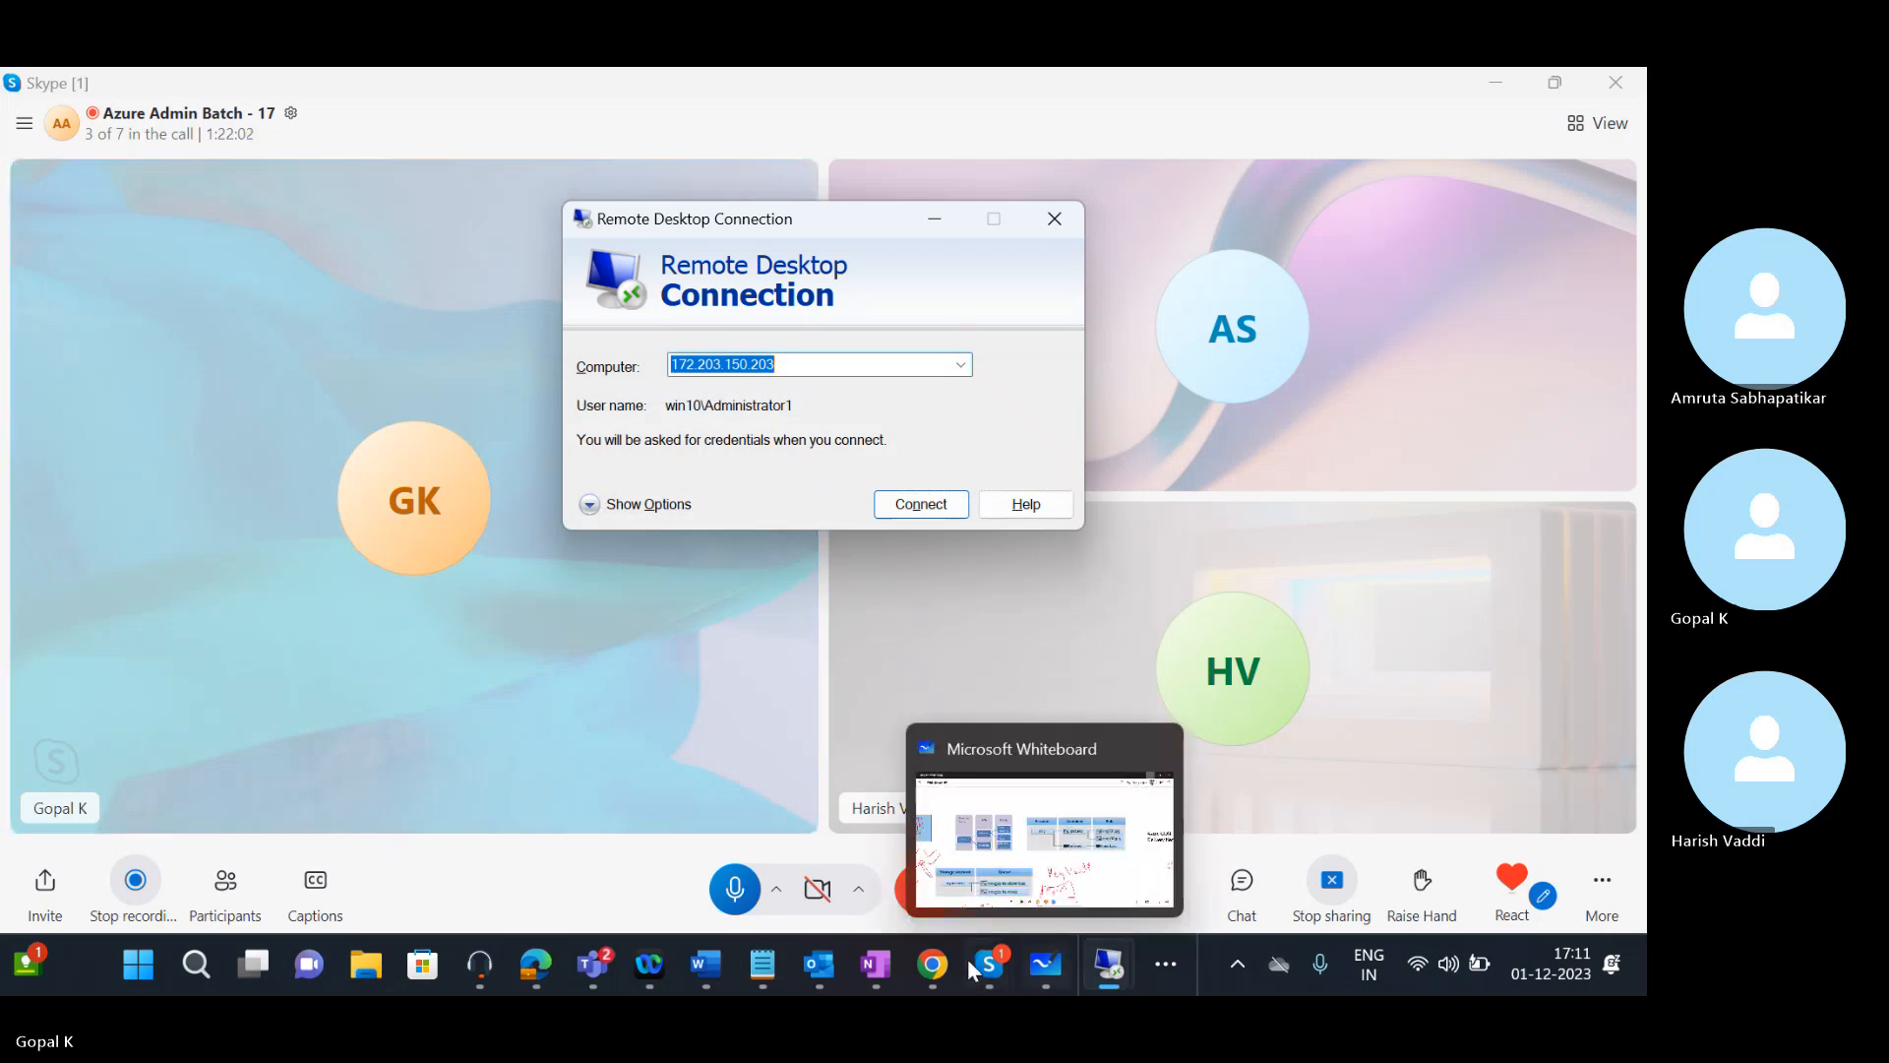
pyautogui.moveTo(1110, 974)
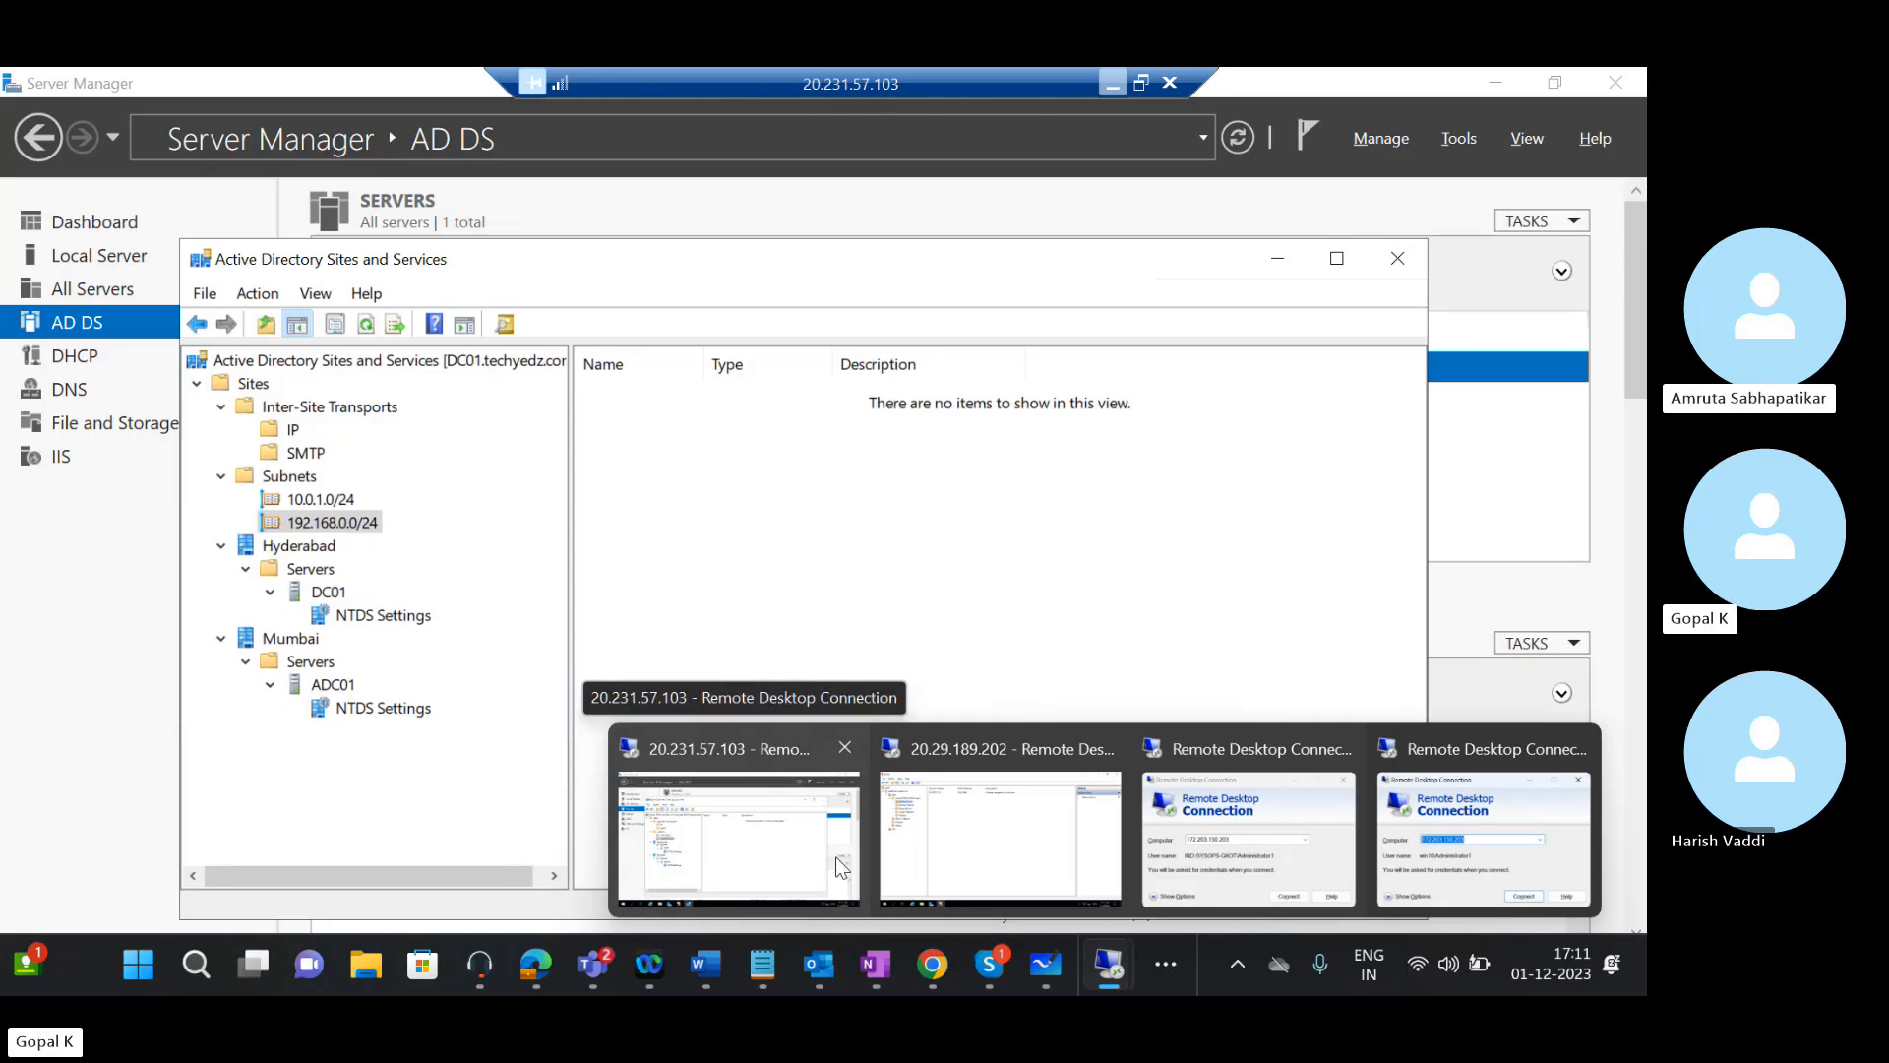
# On the 20.231.57.103 server, view the Sites container in Sites and Services, then close it
pyautogui.click(835, 856)
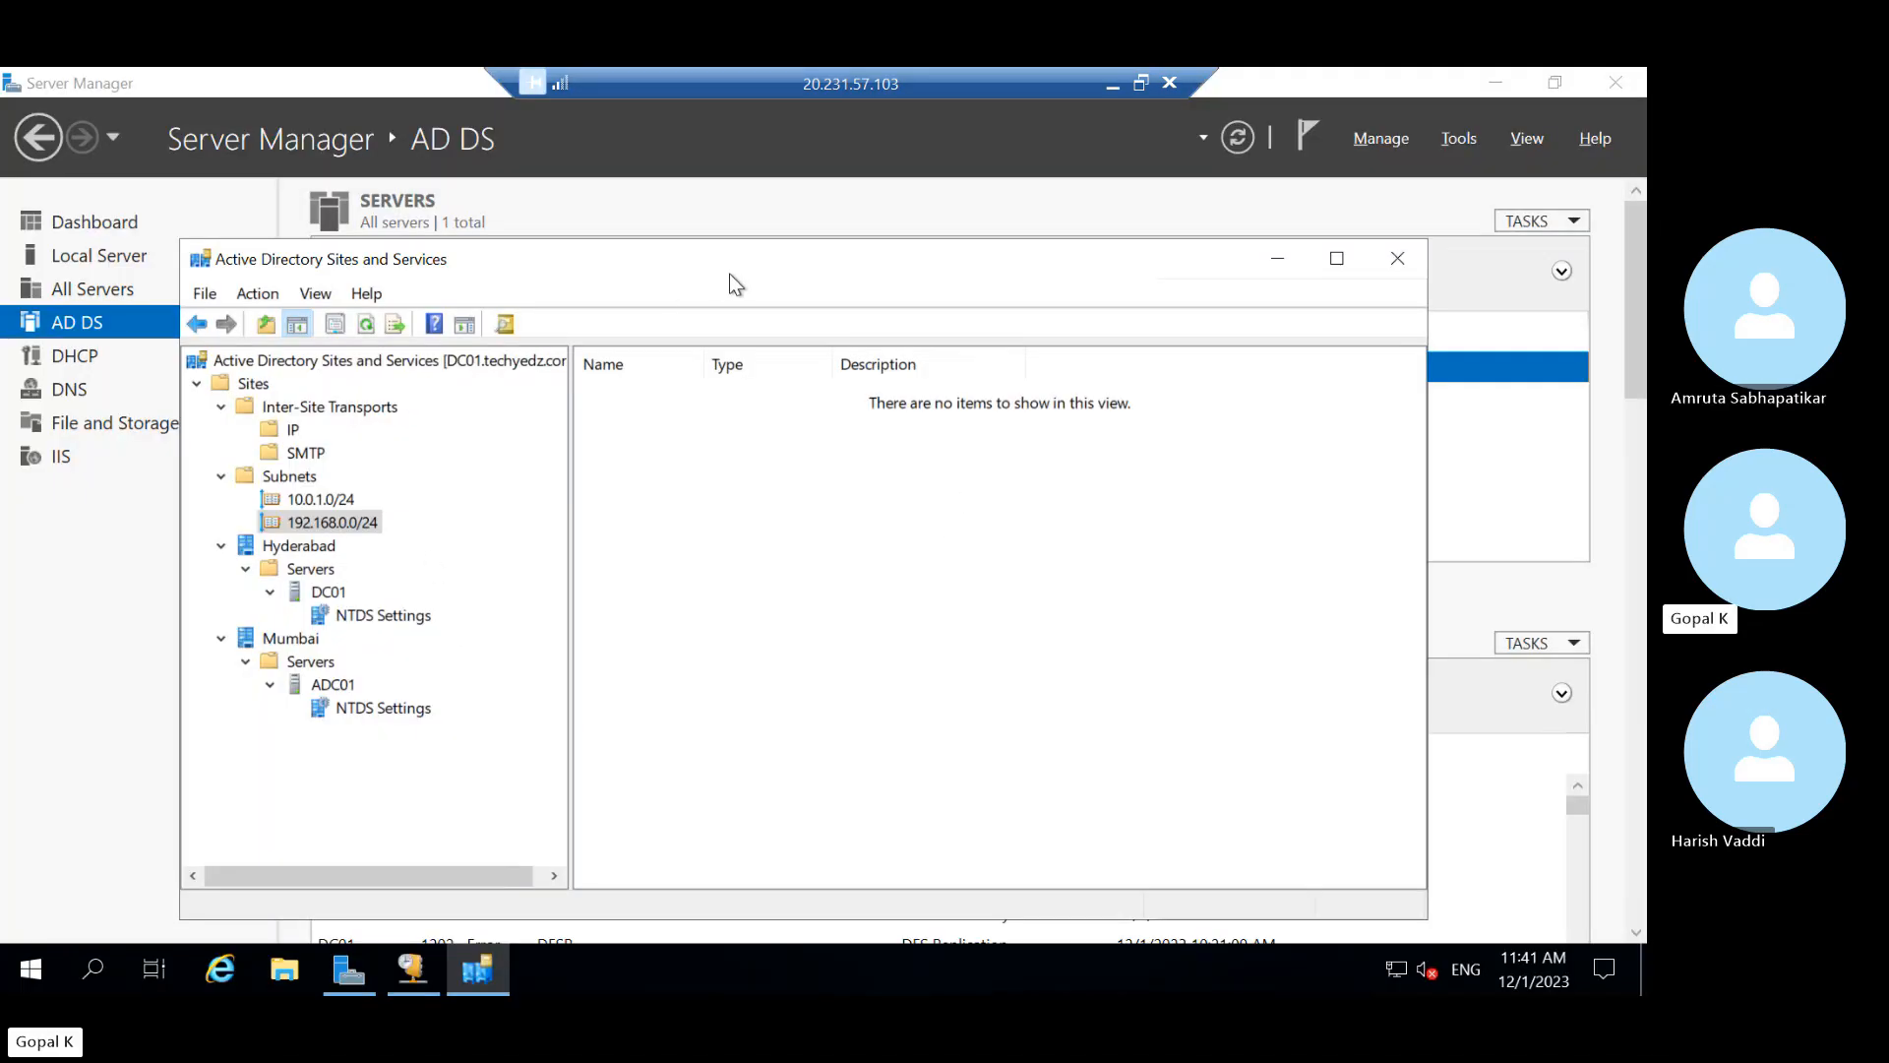
pyautogui.moveTo(729, 273); pyautogui.dragTo(698, 244)
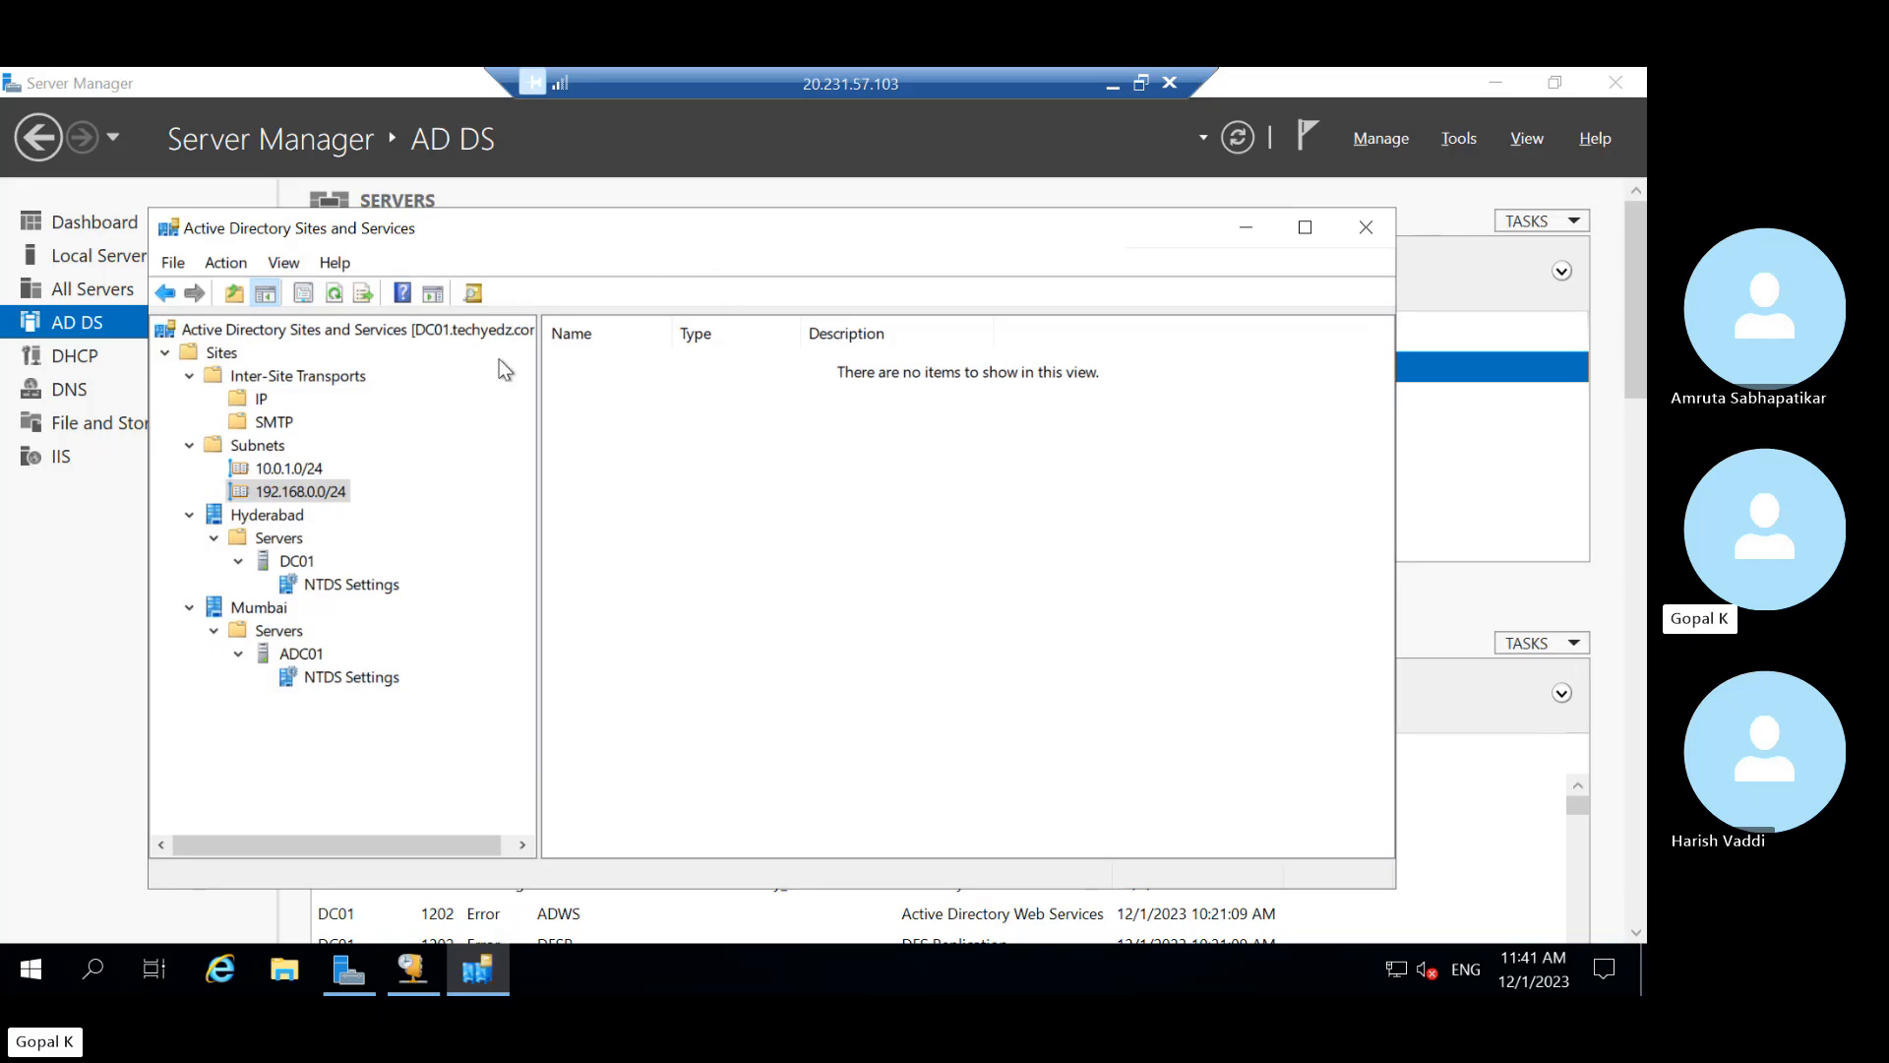
pyautogui.click(382, 328)
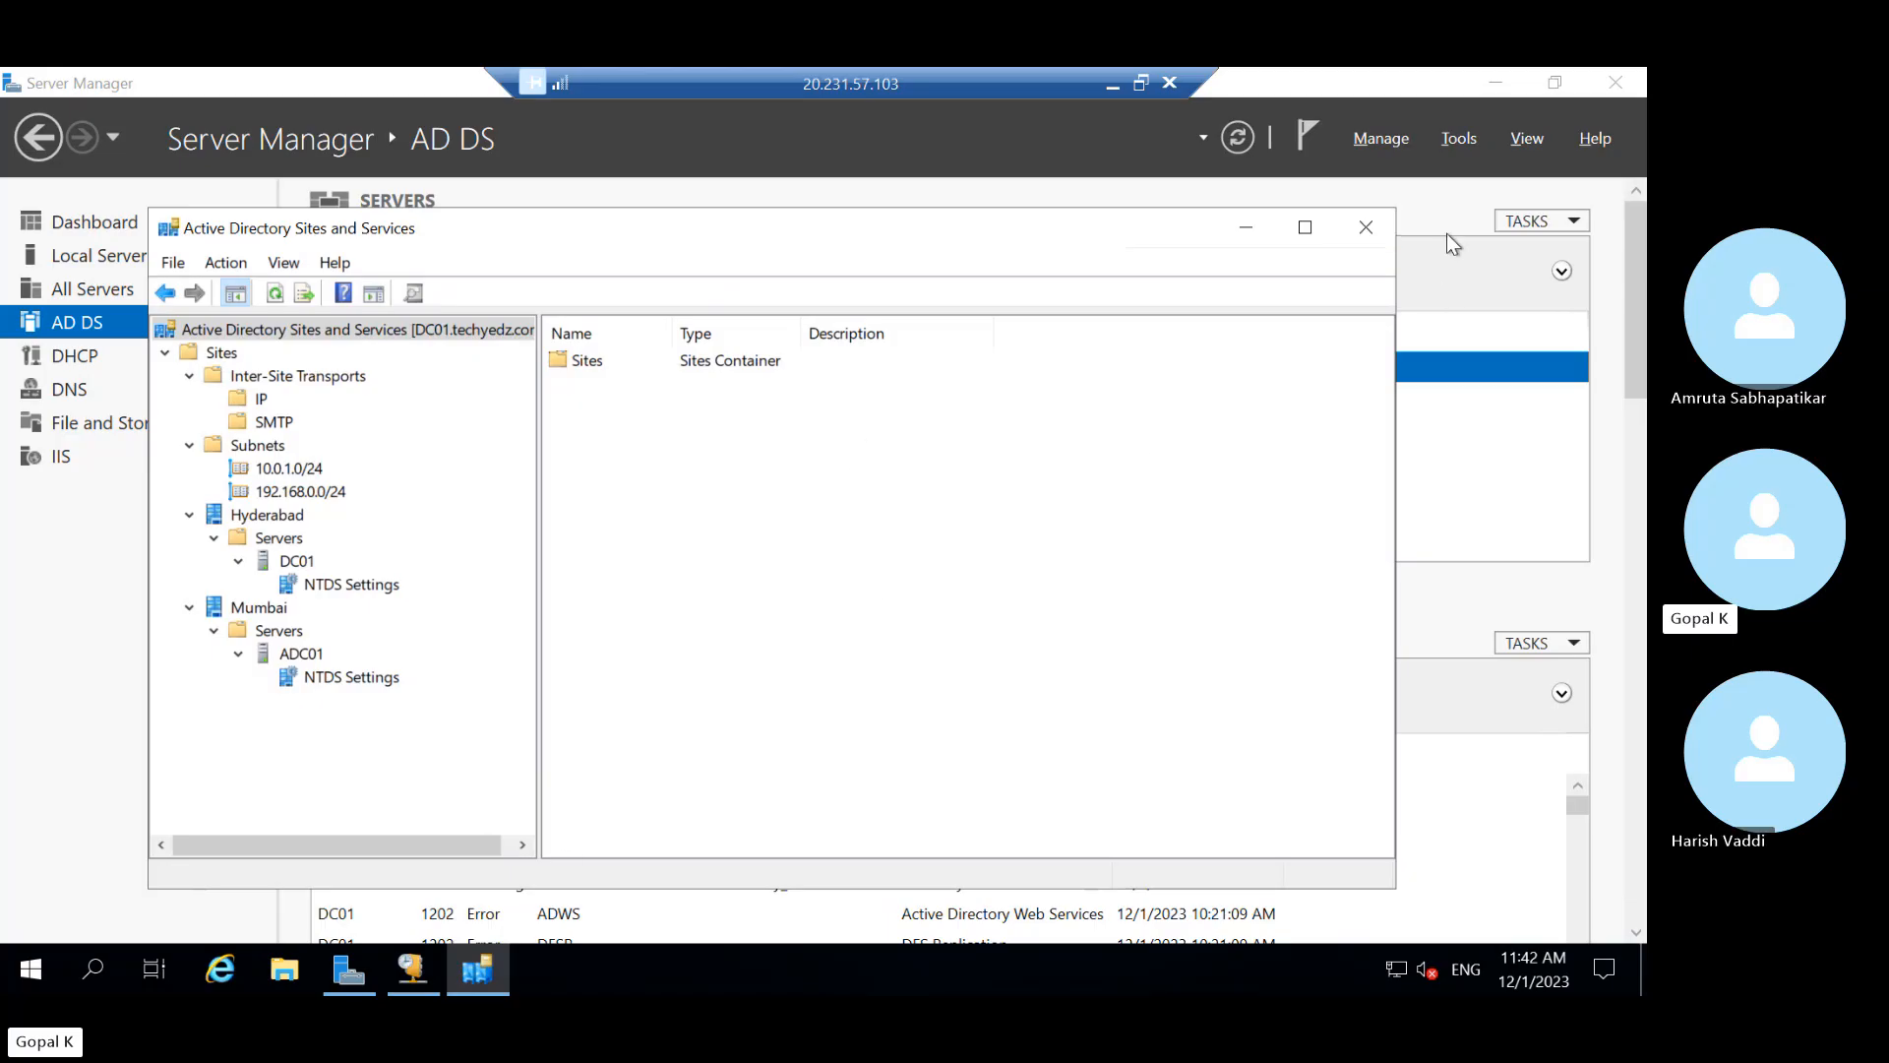
pyautogui.click(1363, 232)
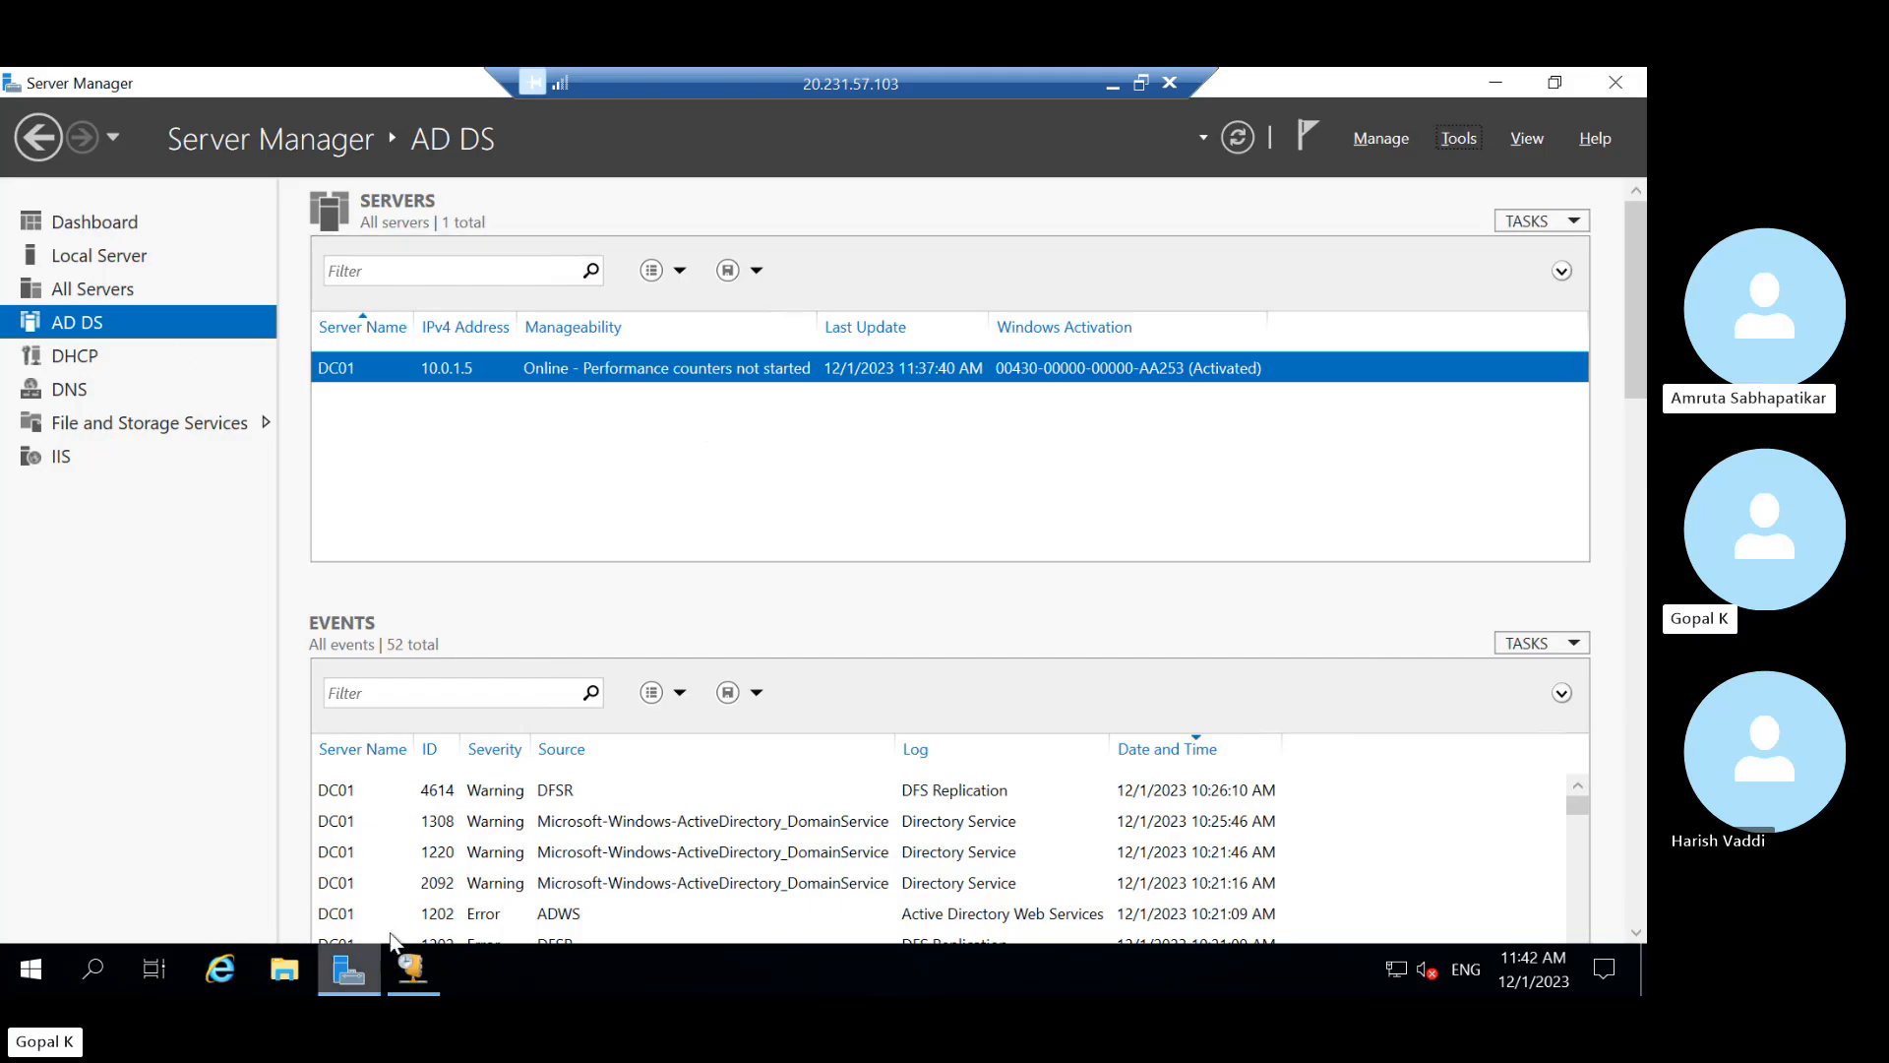
# Browse Testscope's address pool, leases, reservations and scope options, then minimize the server session
pyautogui.click(411, 968)
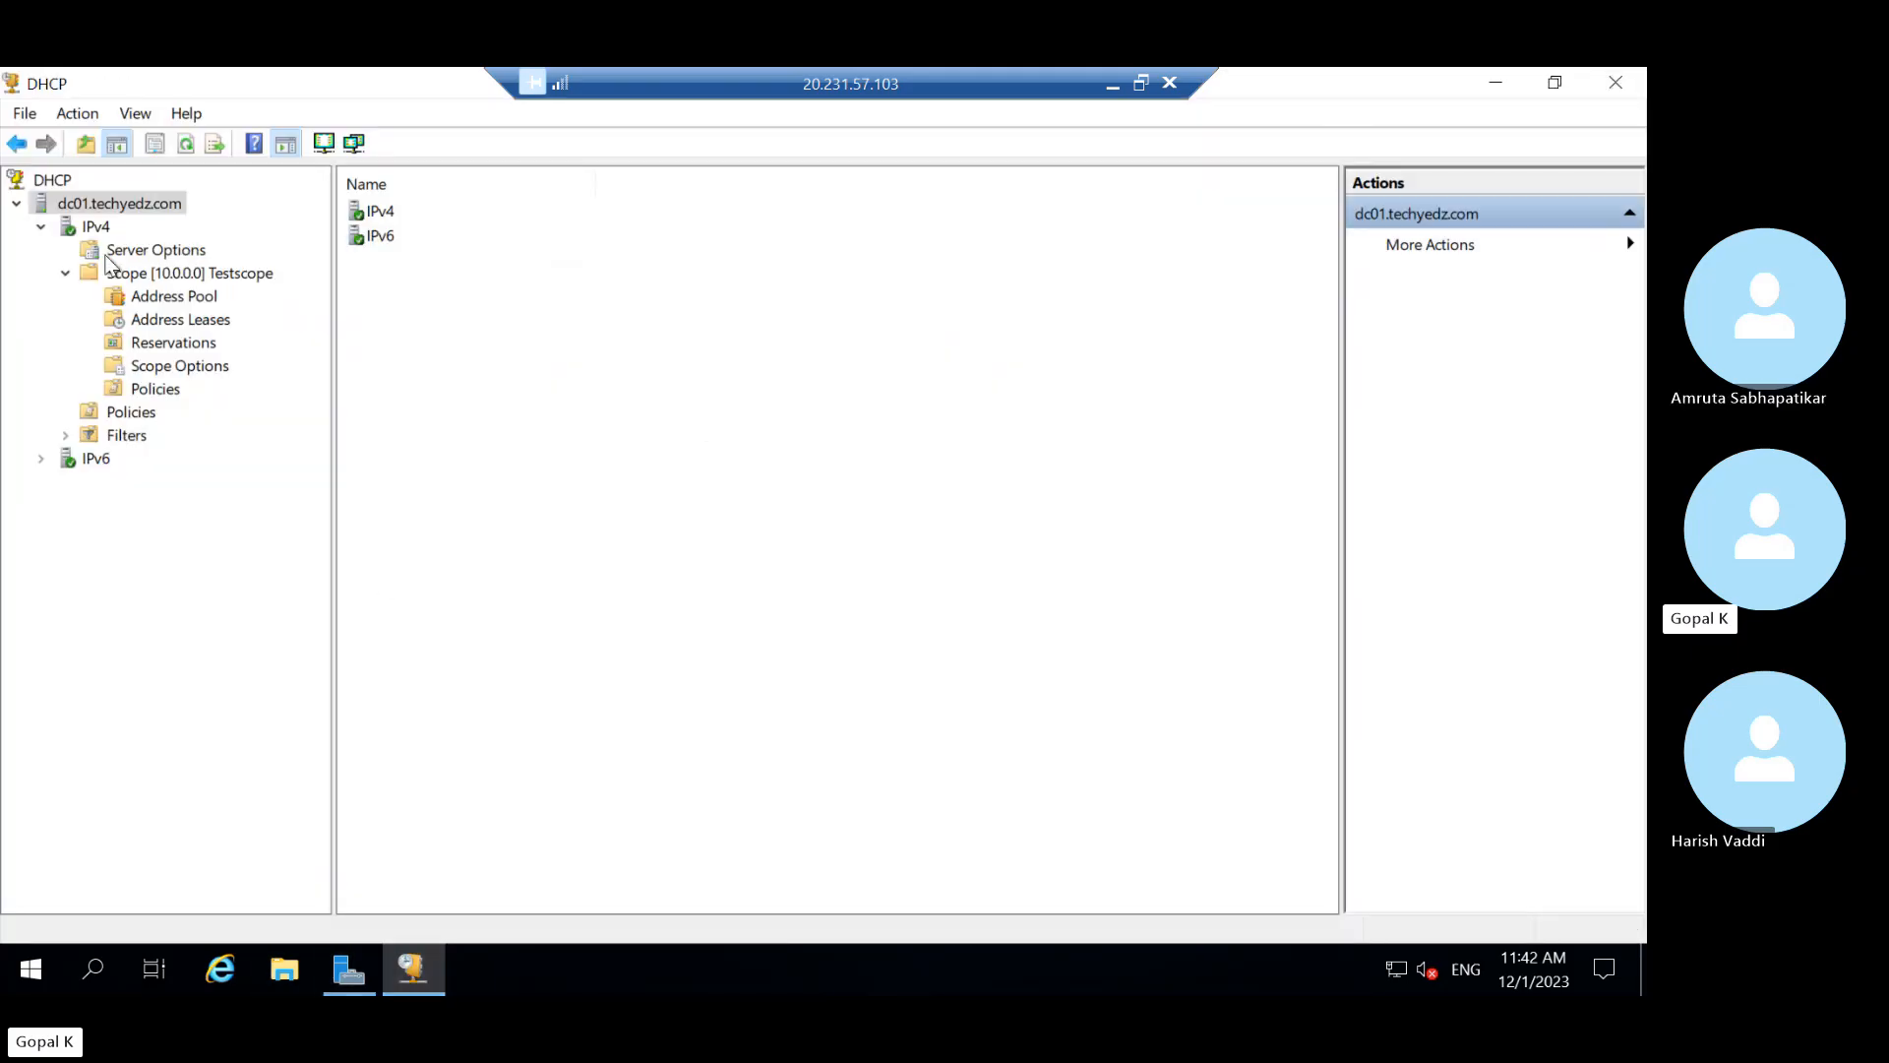
pyautogui.click(158, 275)
pyautogui.click(169, 298)
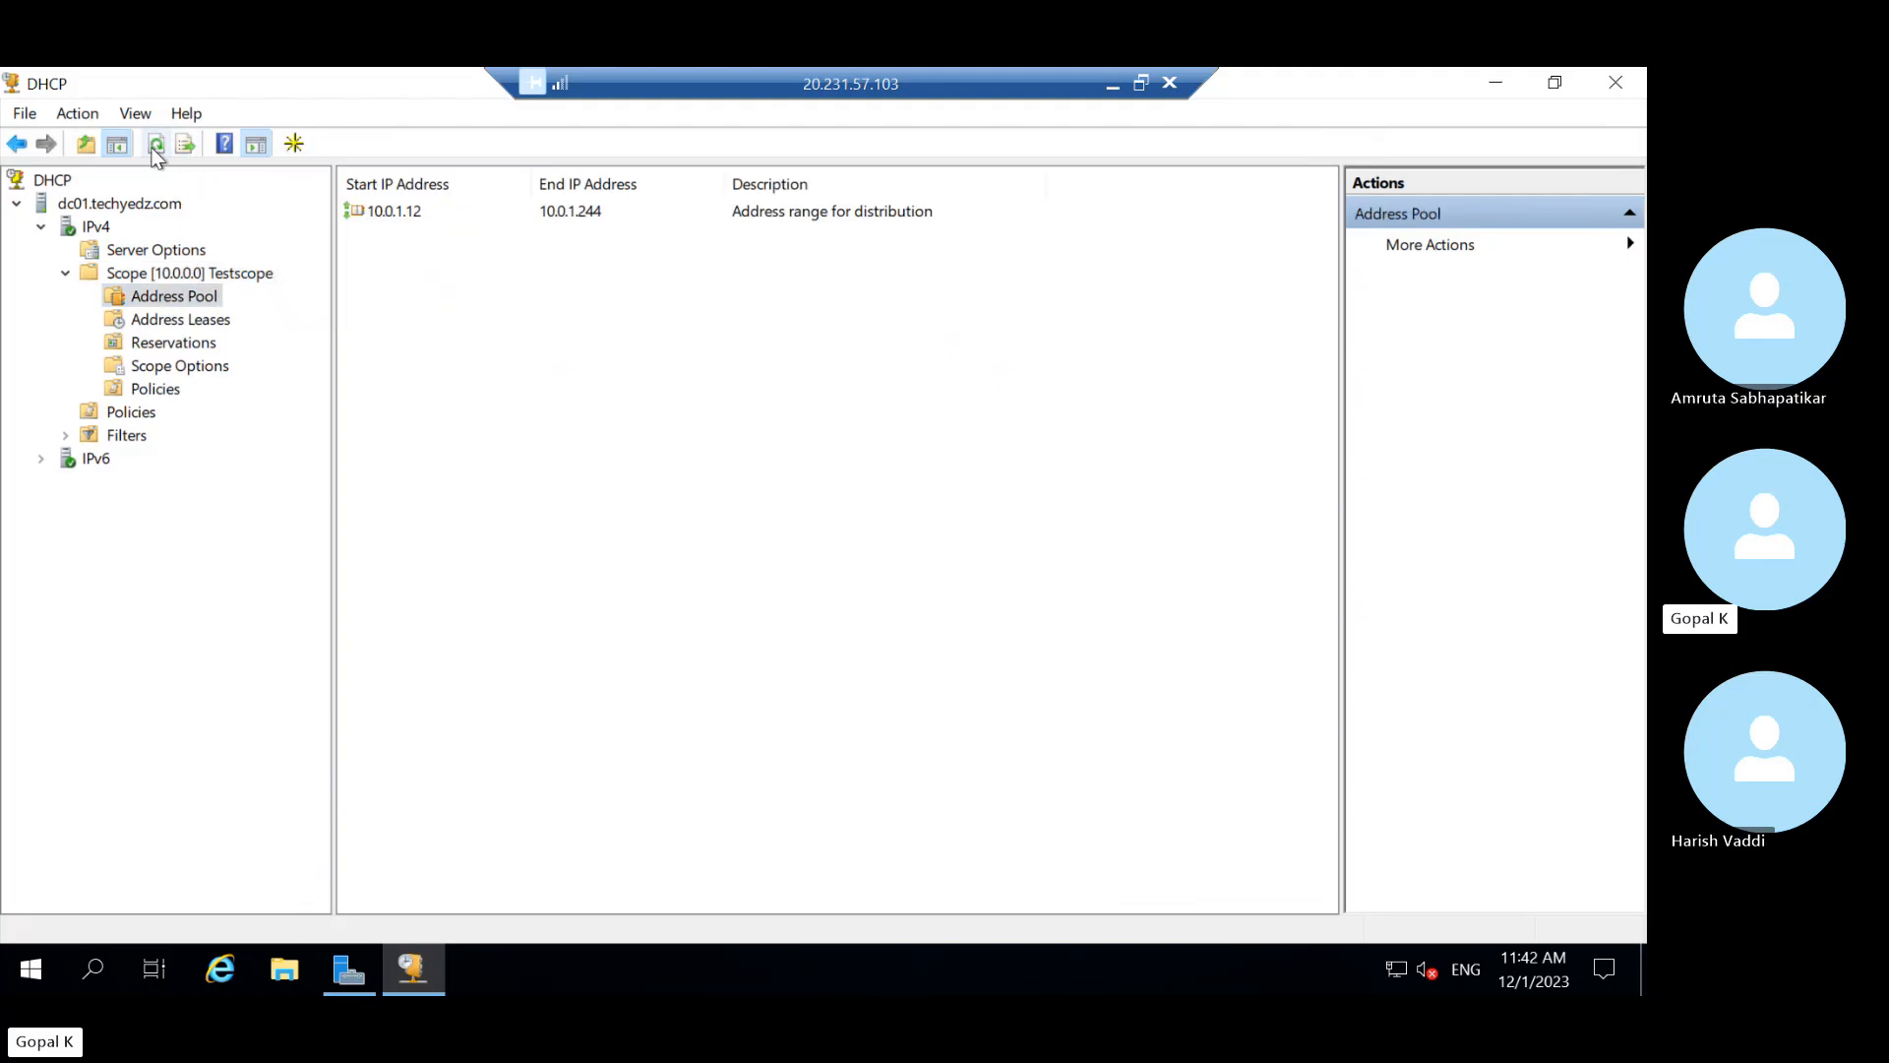
pyautogui.click(192, 318)
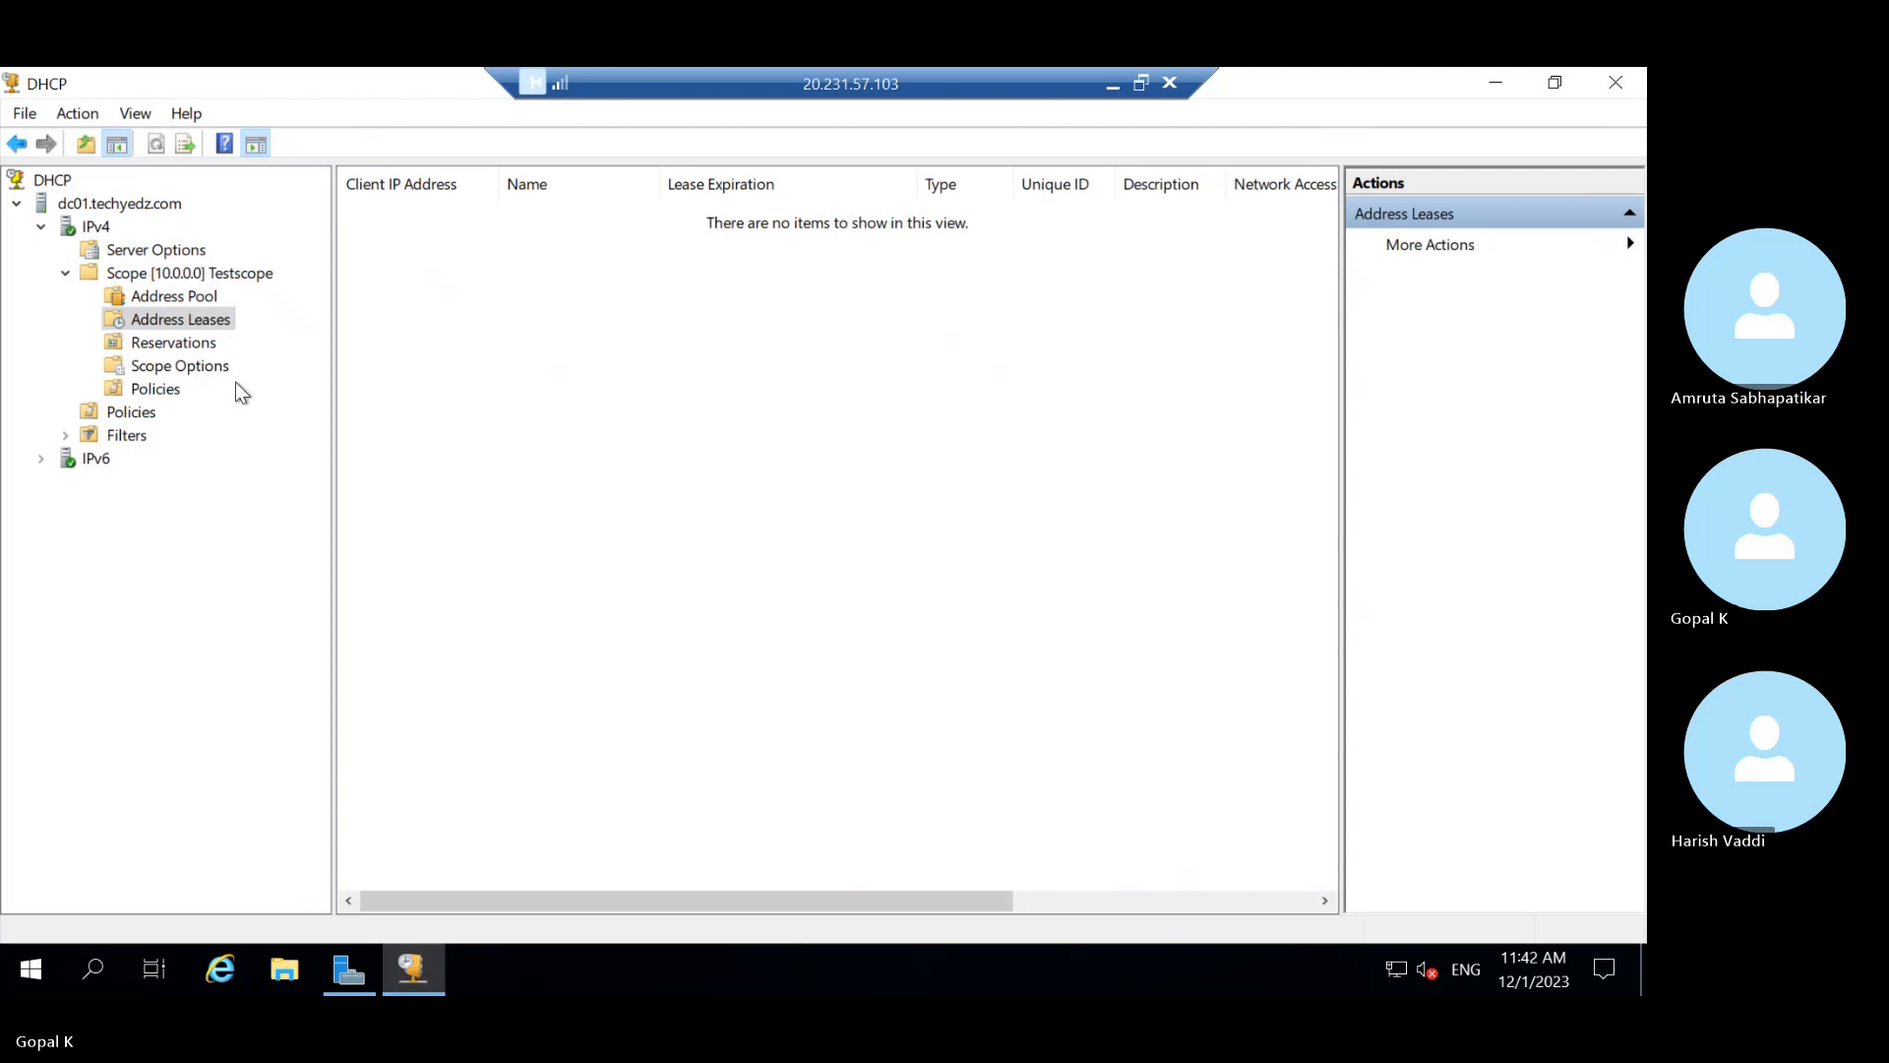
pyautogui.click(193, 347)
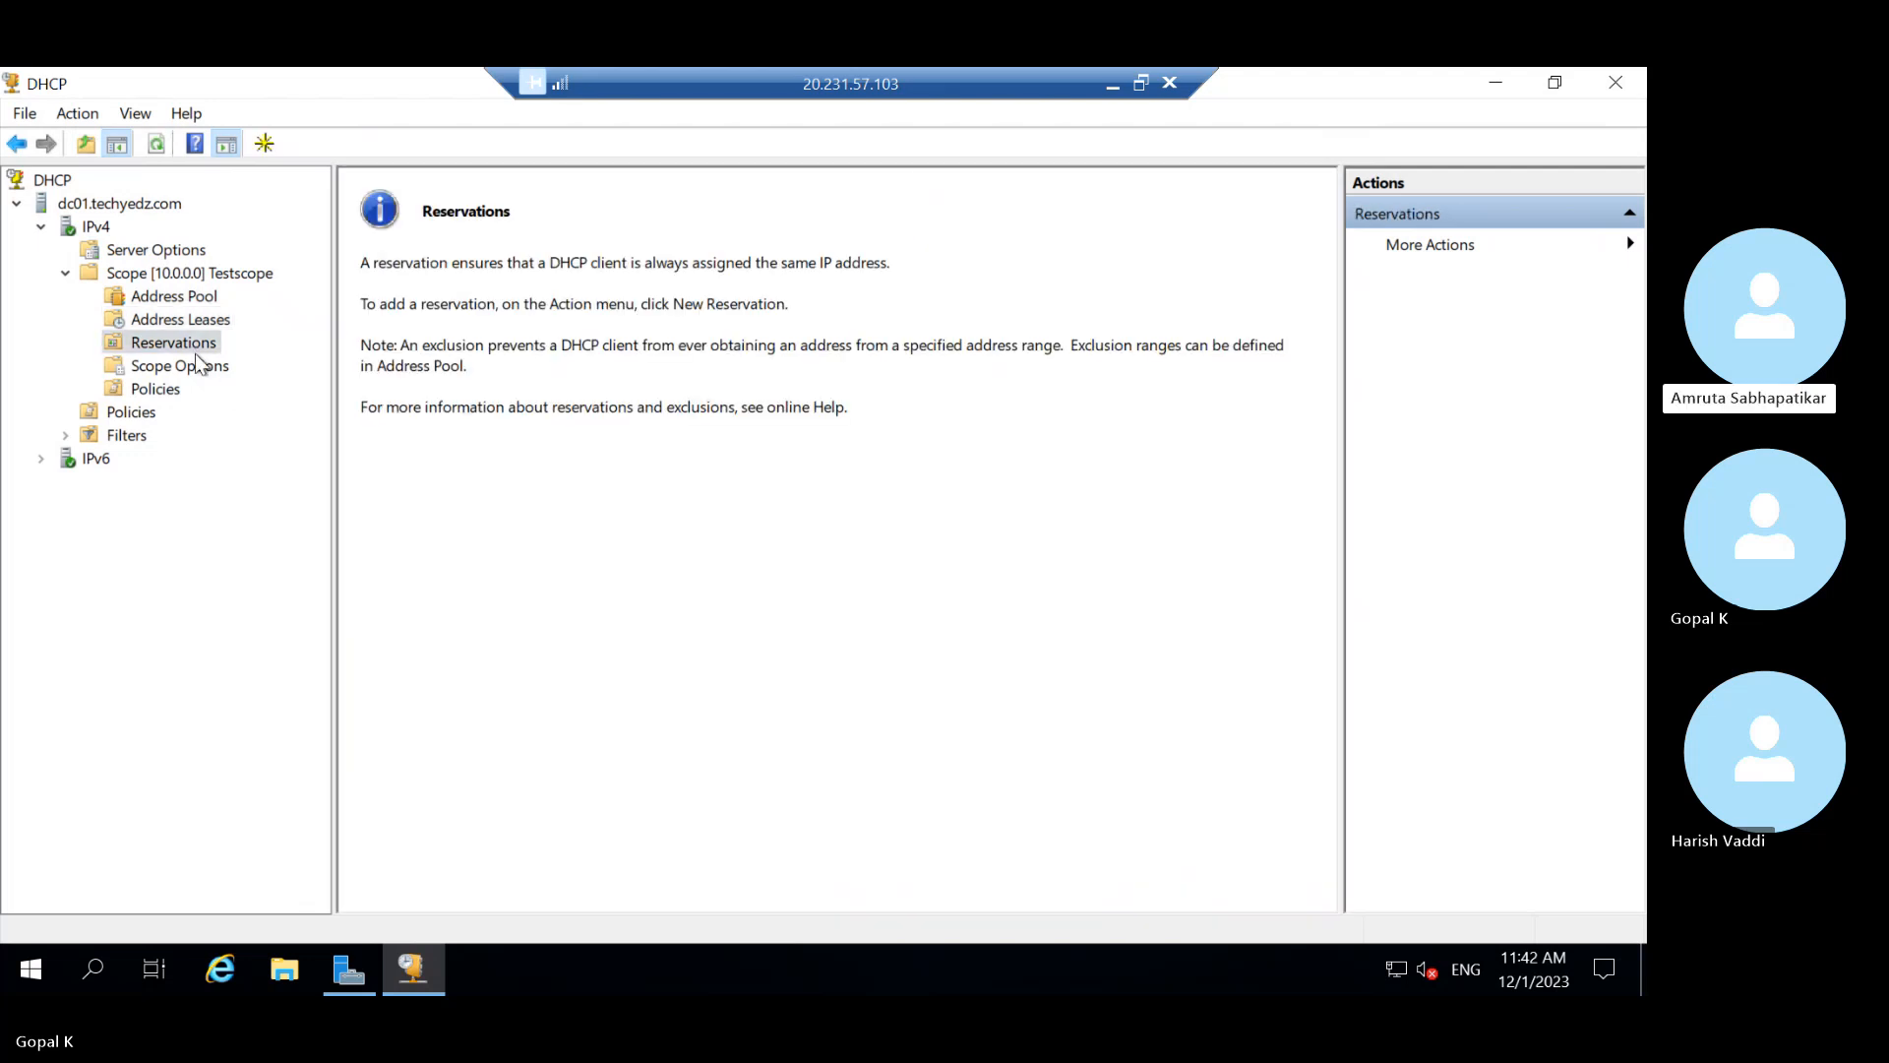
pyautogui.click(200, 367)
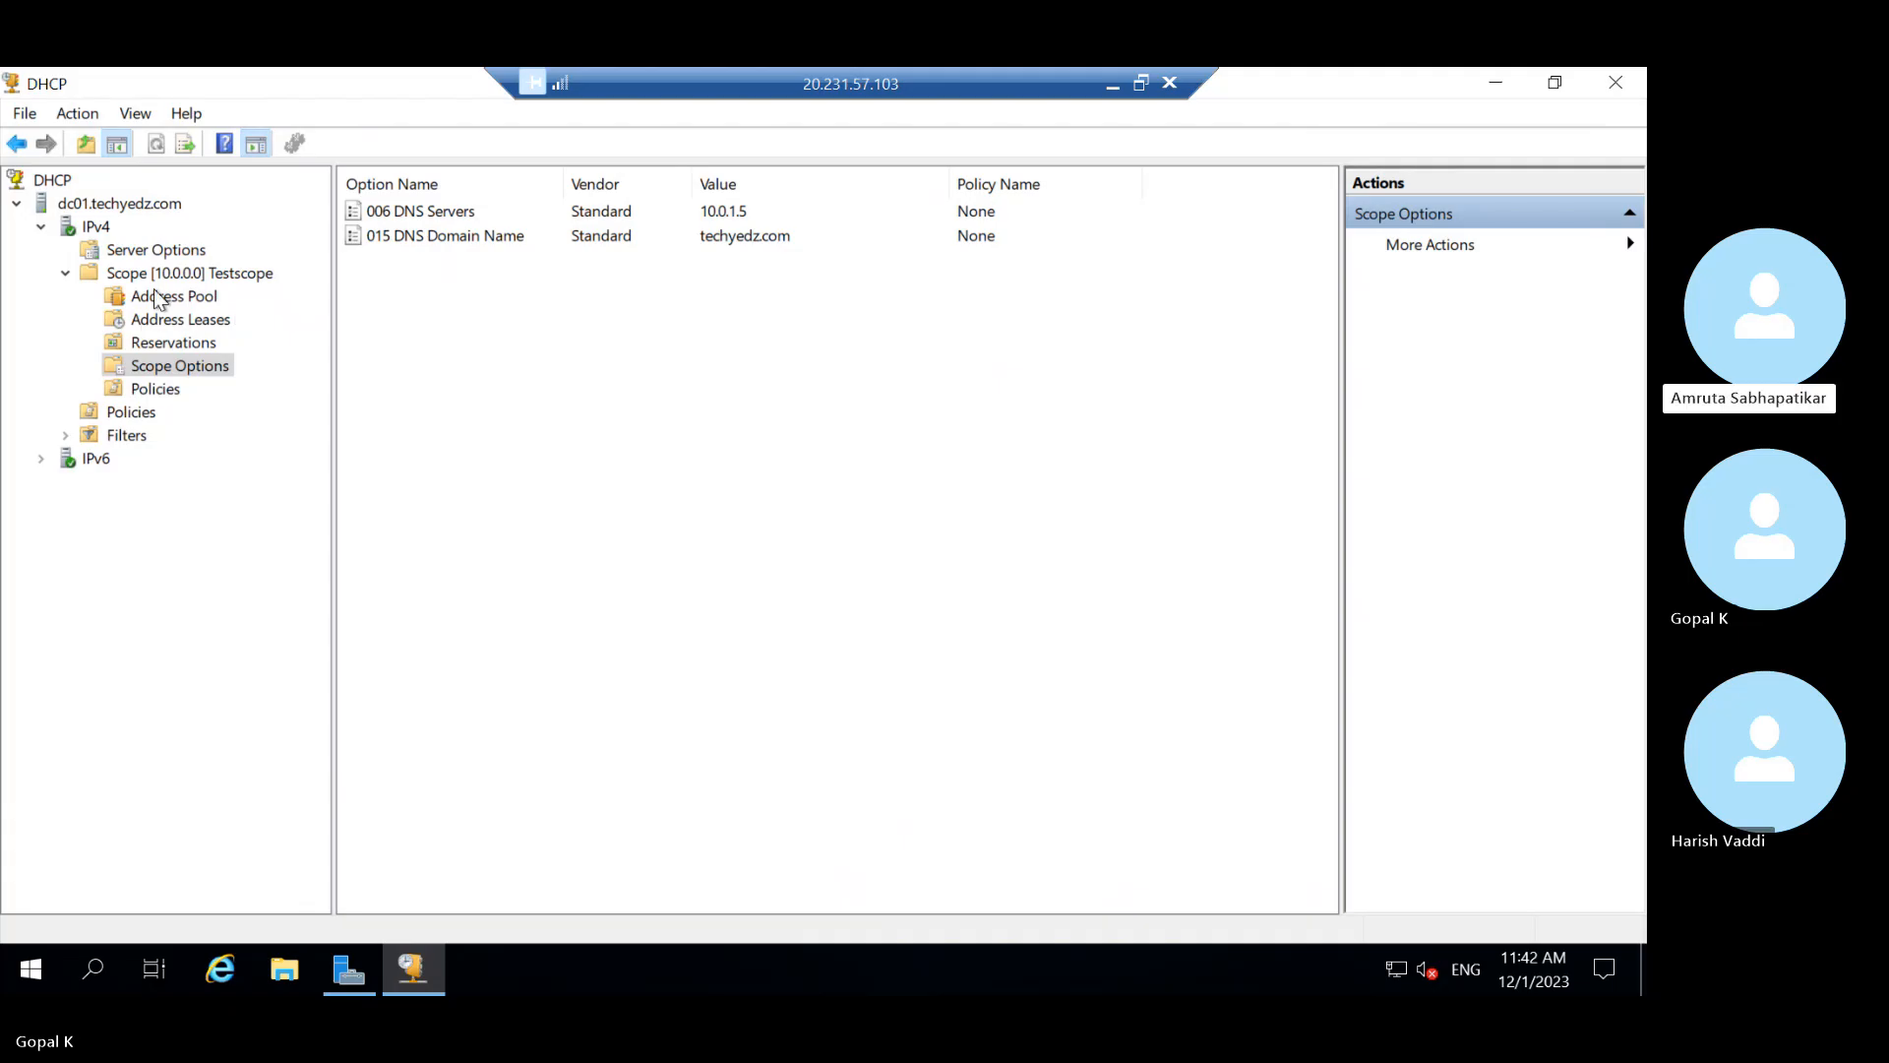
pyautogui.click(197, 279)
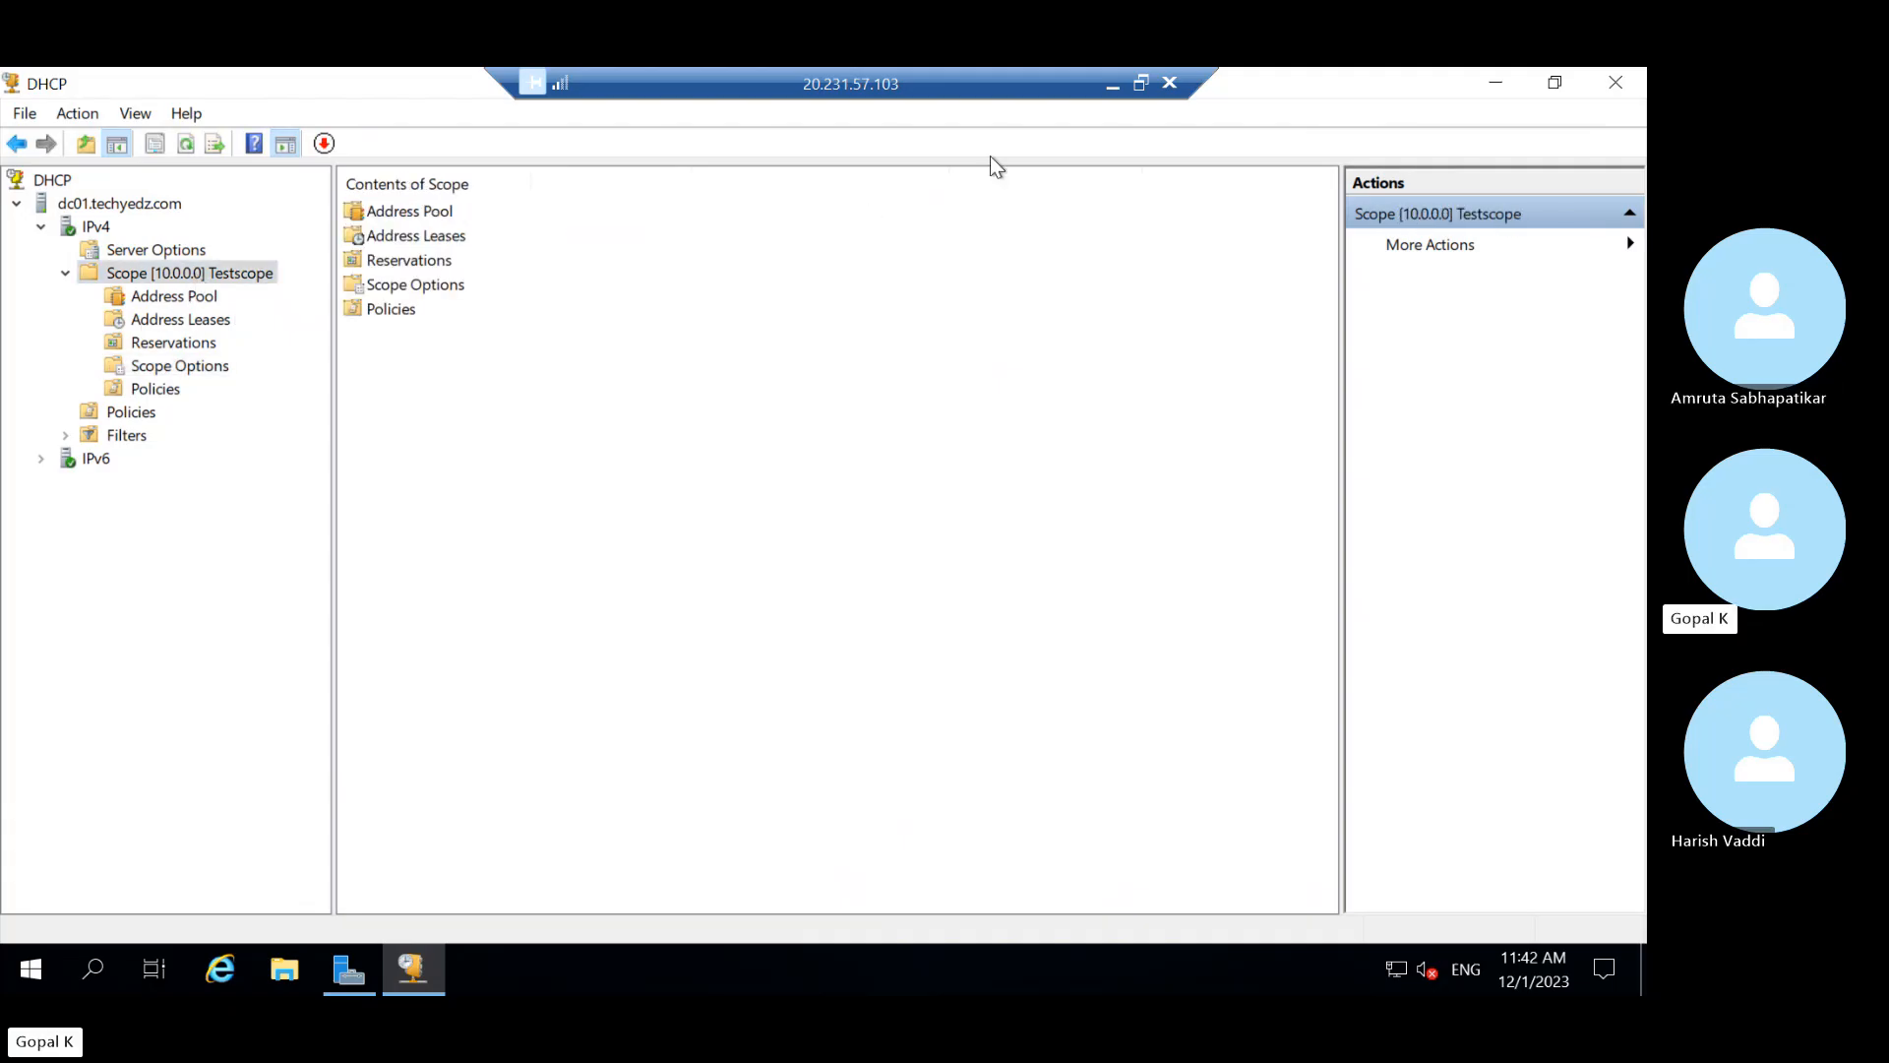
pyautogui.click(1109, 82)
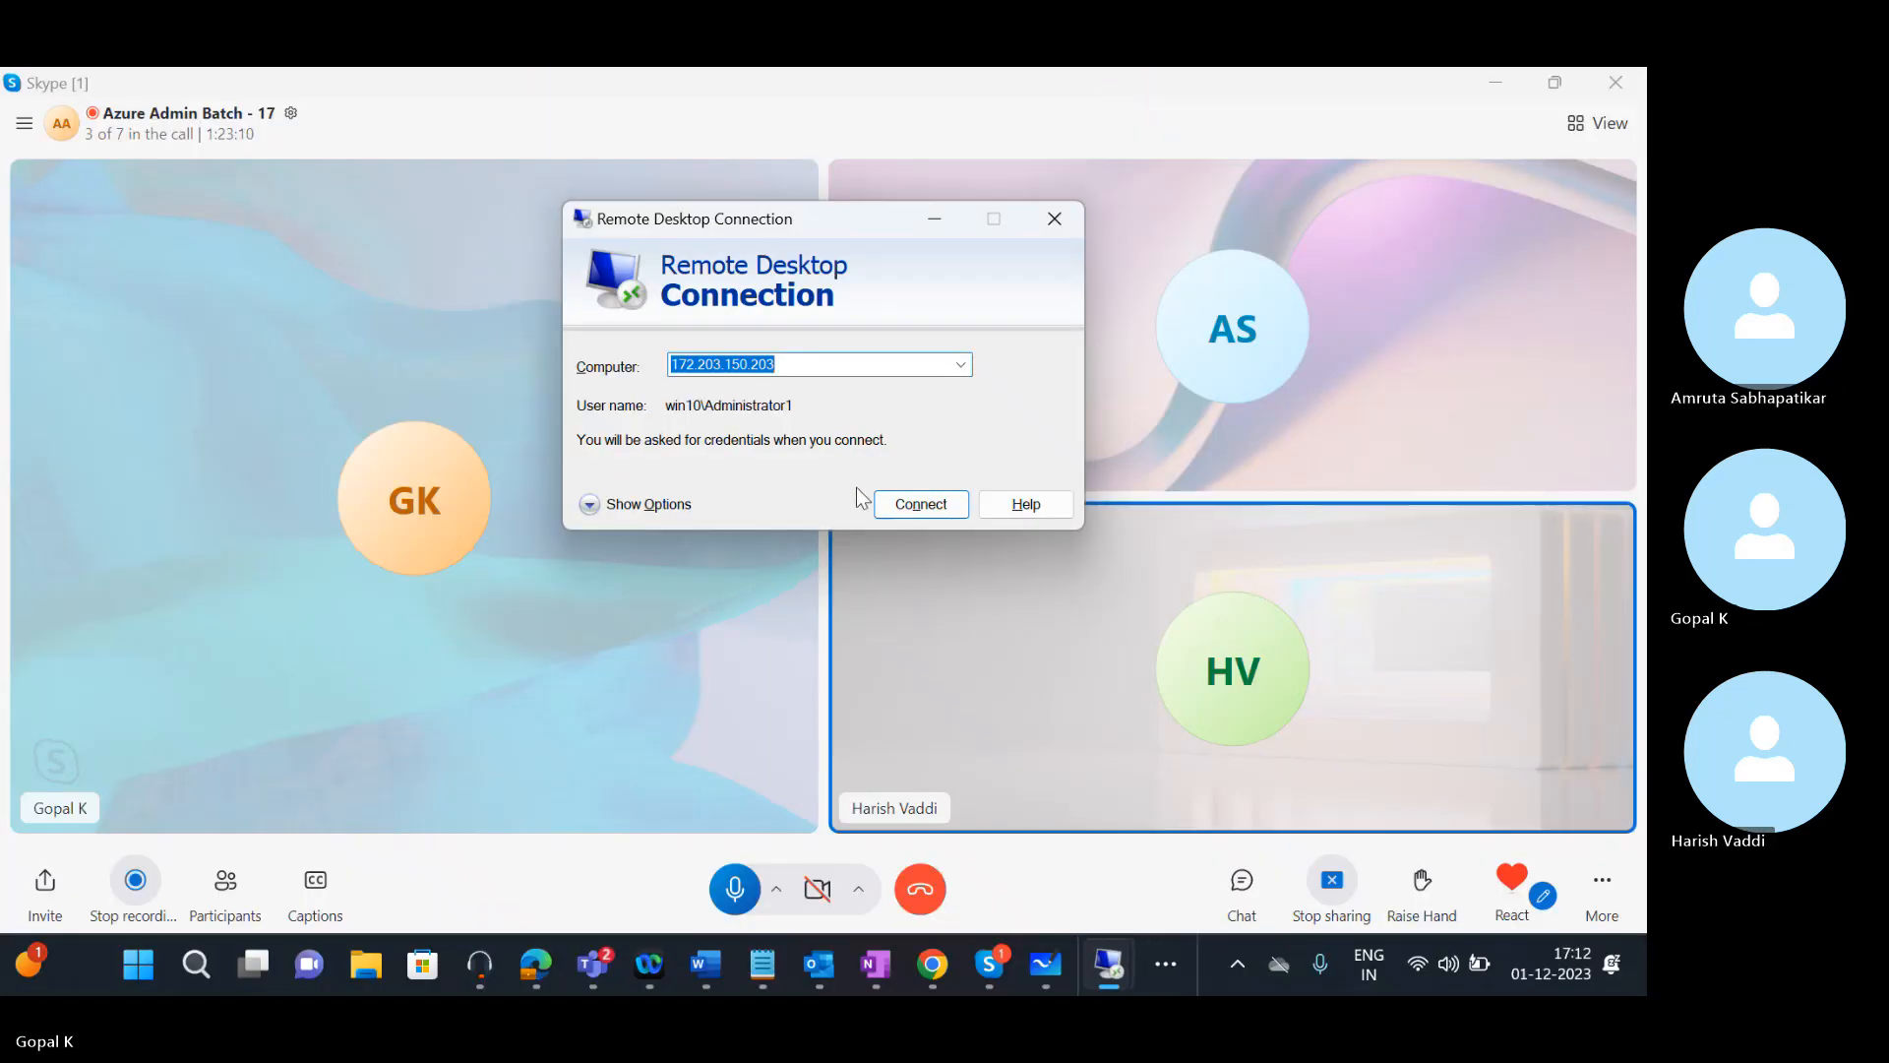
# Connect to 172.203.150.203 with the Techyedz domain administrator account and password
pyautogui.click(921, 504)
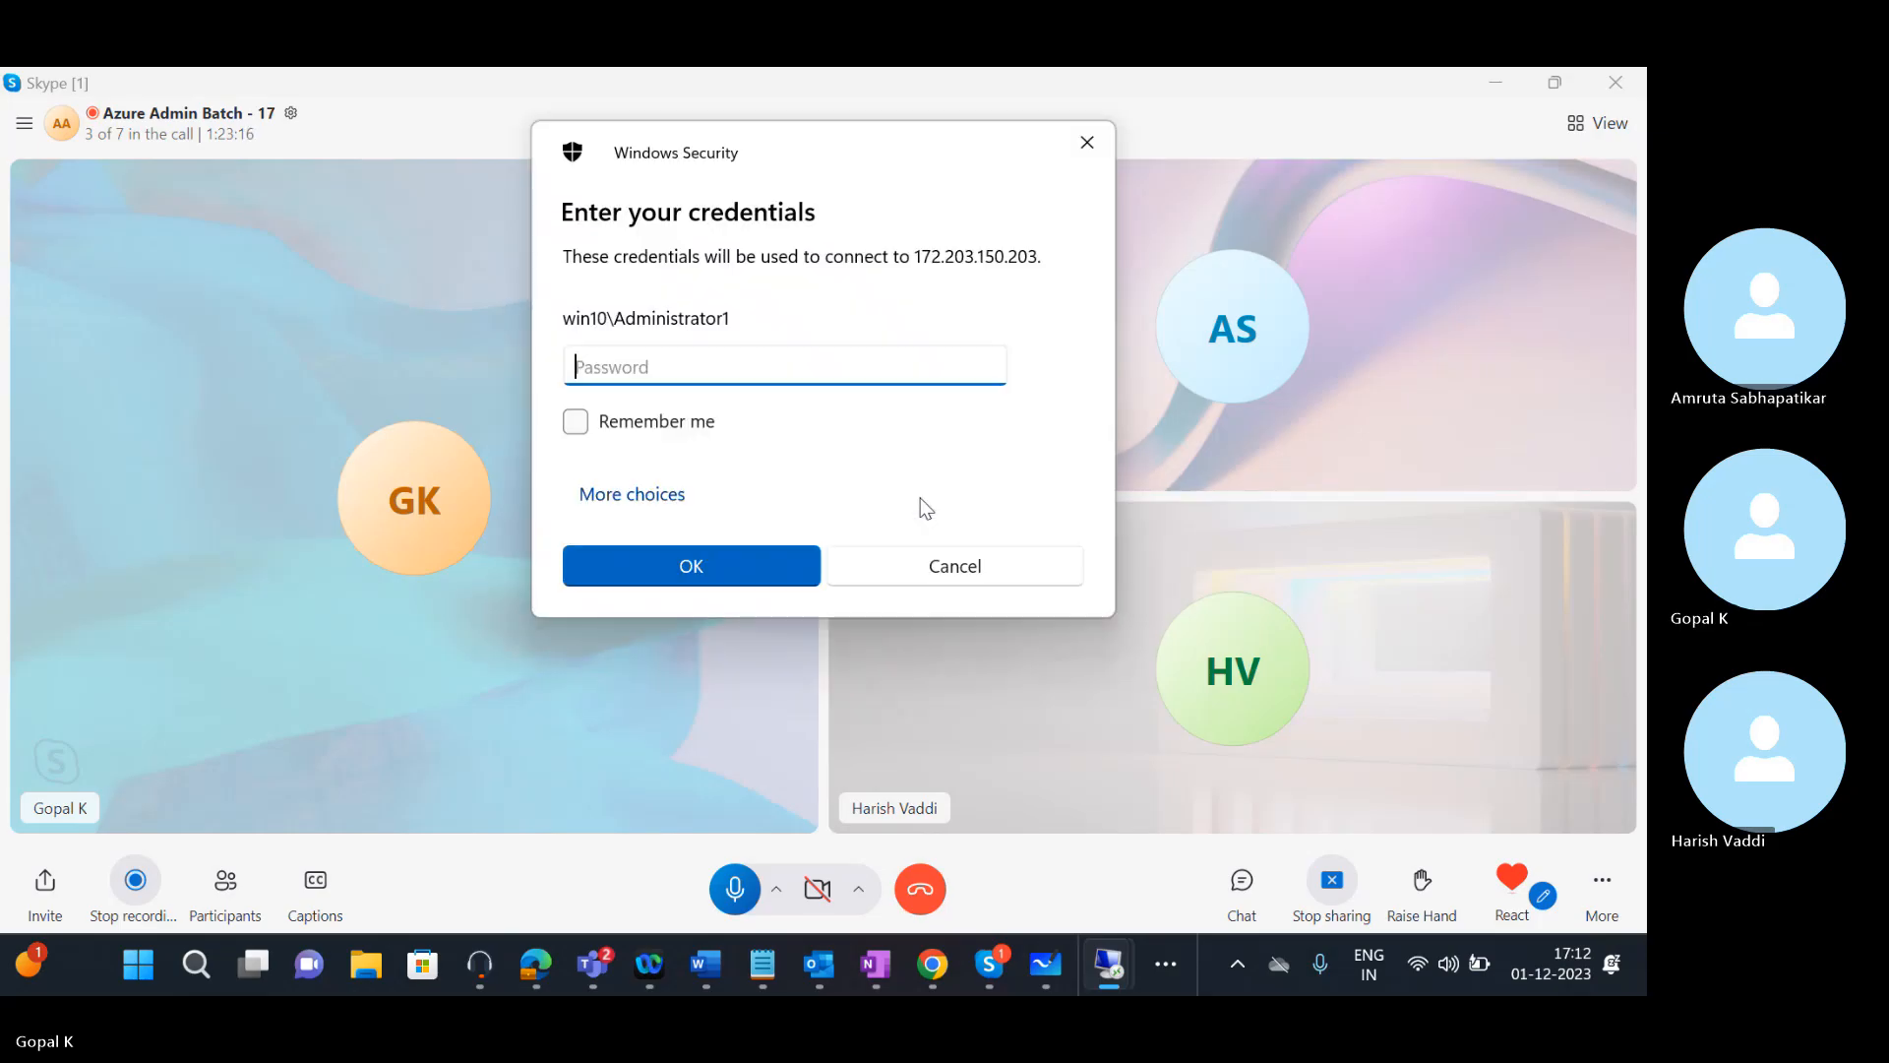
pyautogui.click(604, 494)
pyautogui.click(786, 640)
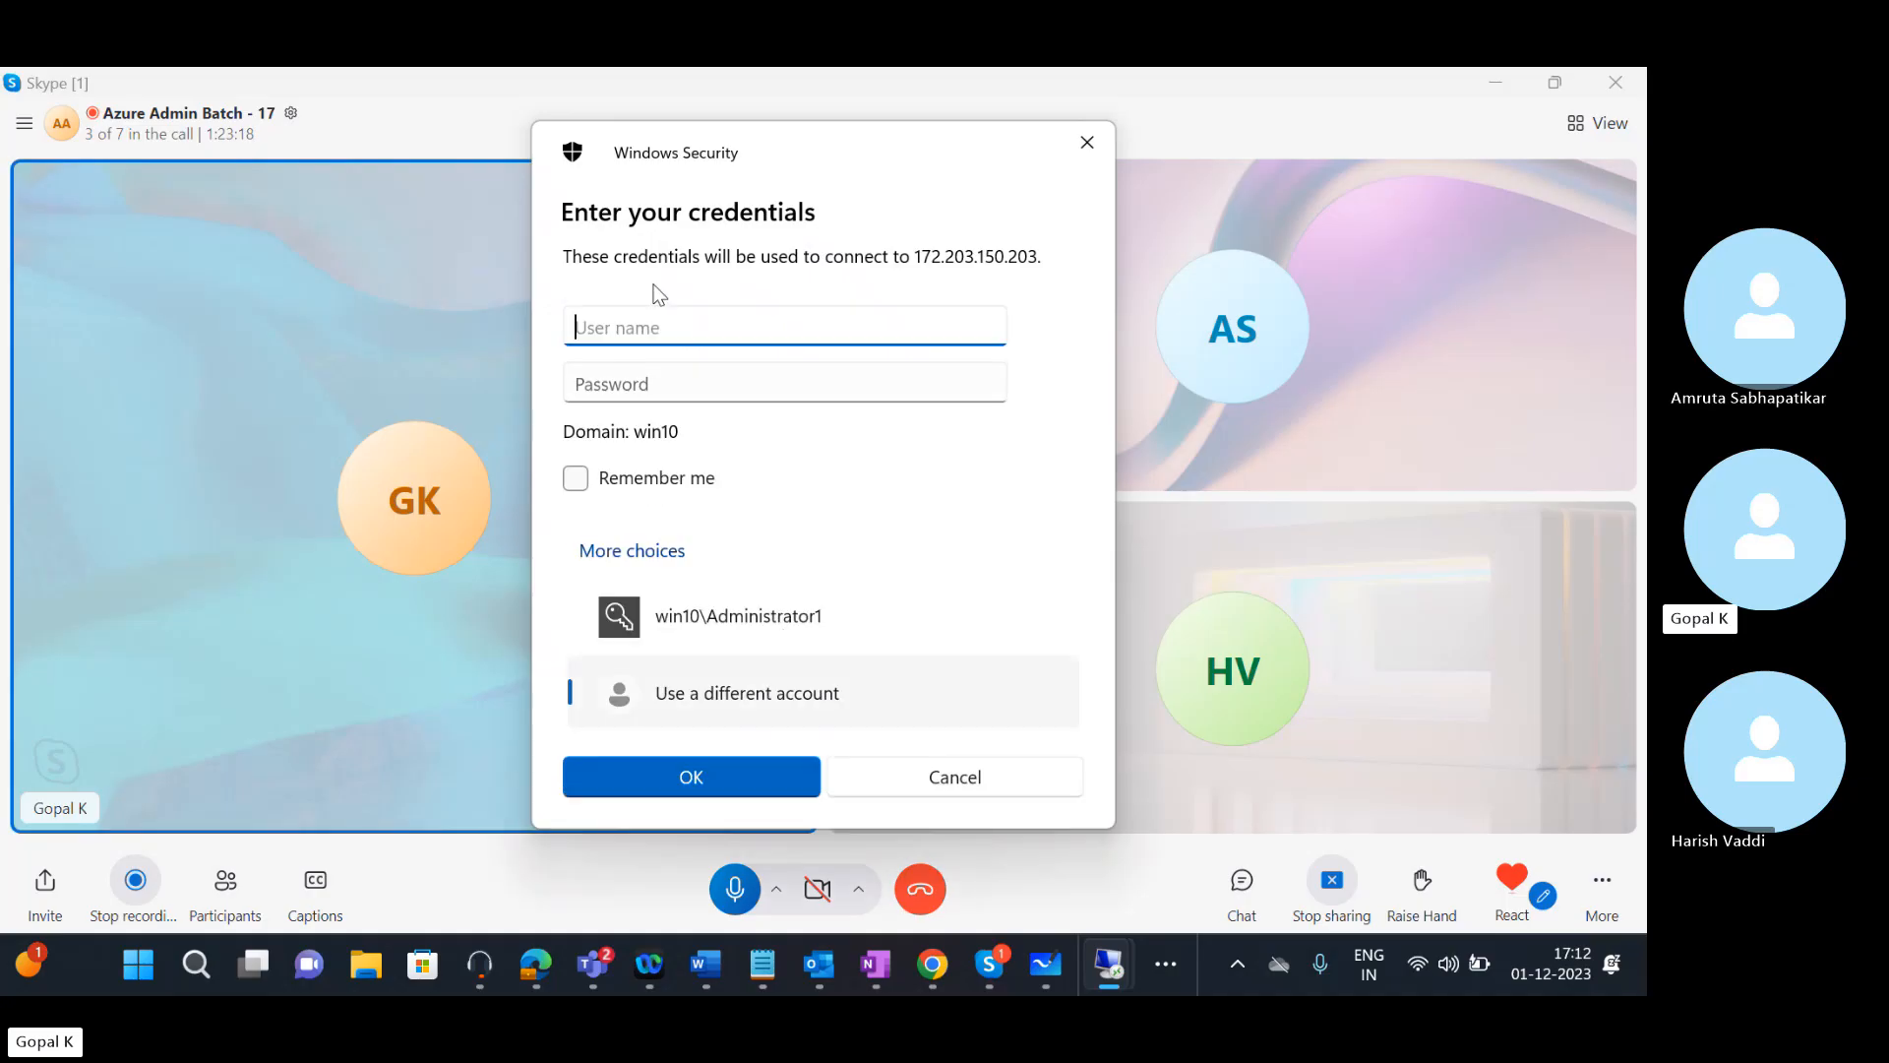
pyautogui.write('Techyedz.co')
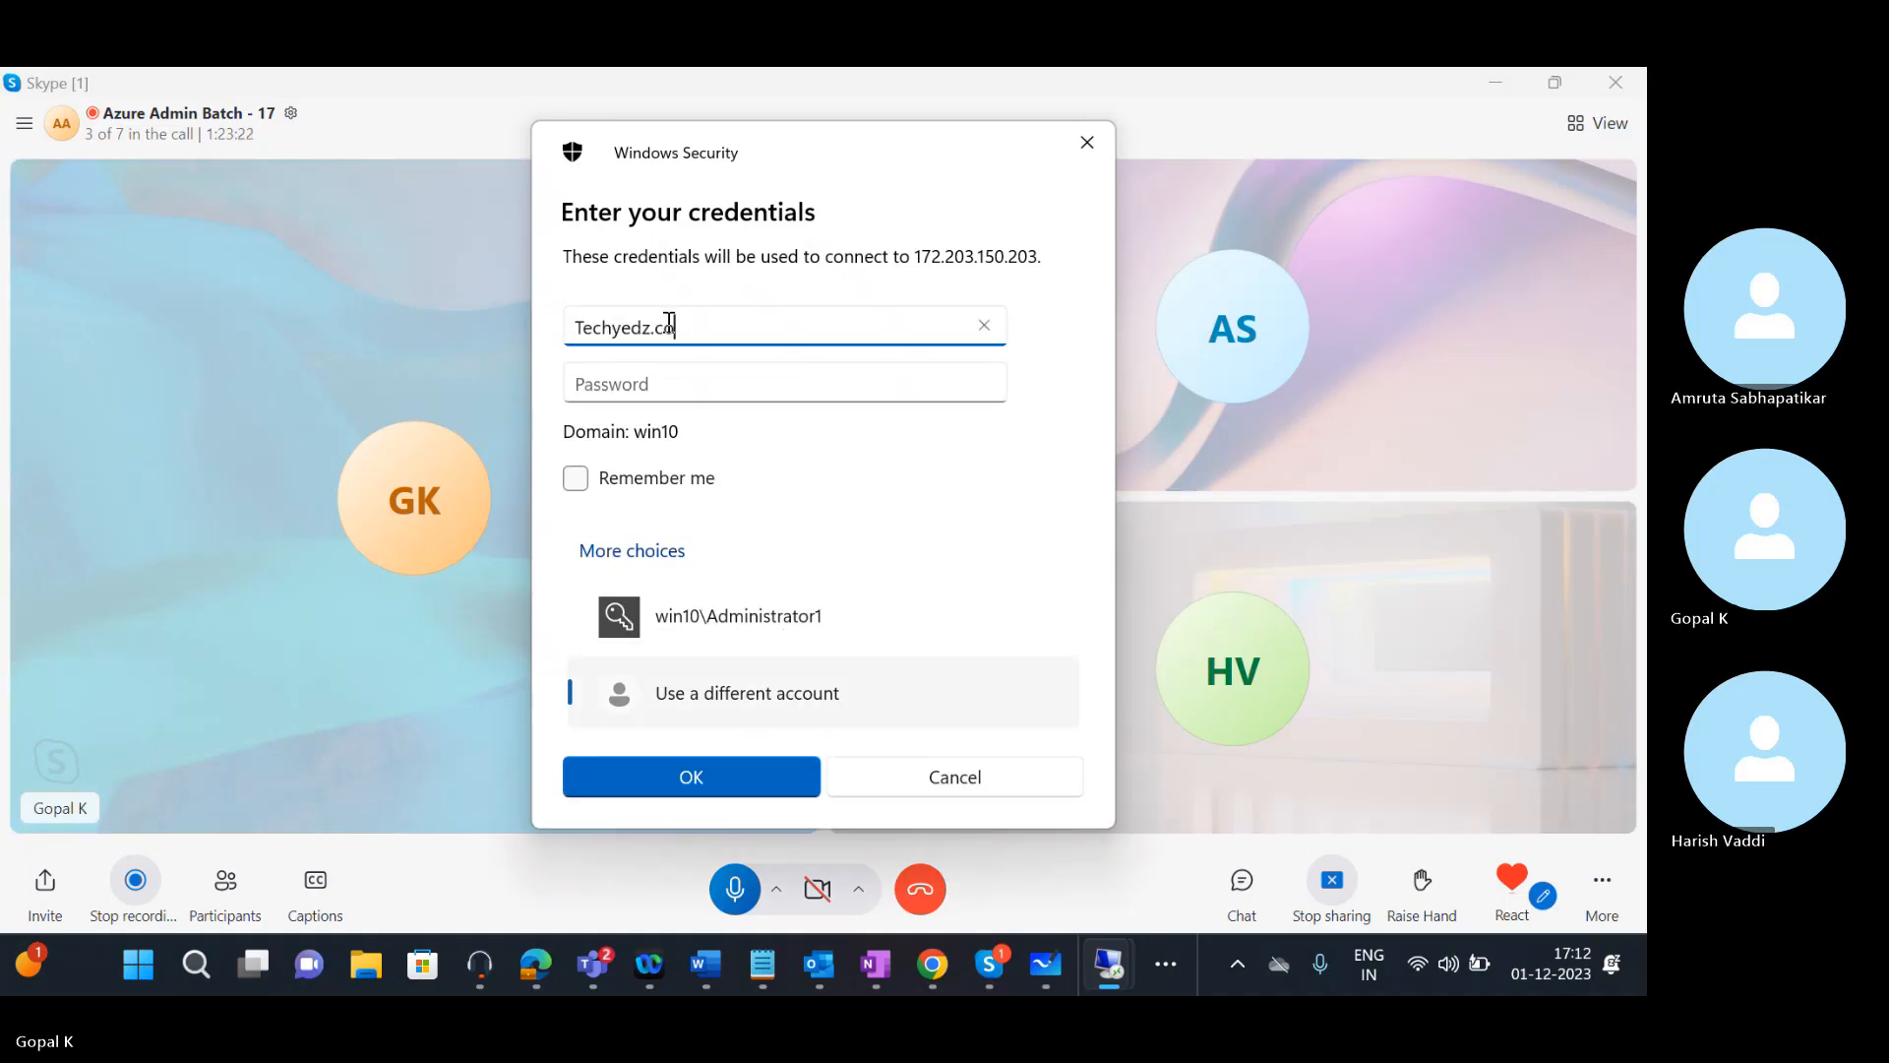
pyautogui.press('BackSpace')
pyautogui.press('BackSpace')
pyautogui.press('BackSpace')
pyautogui.write('\\Administrator1')
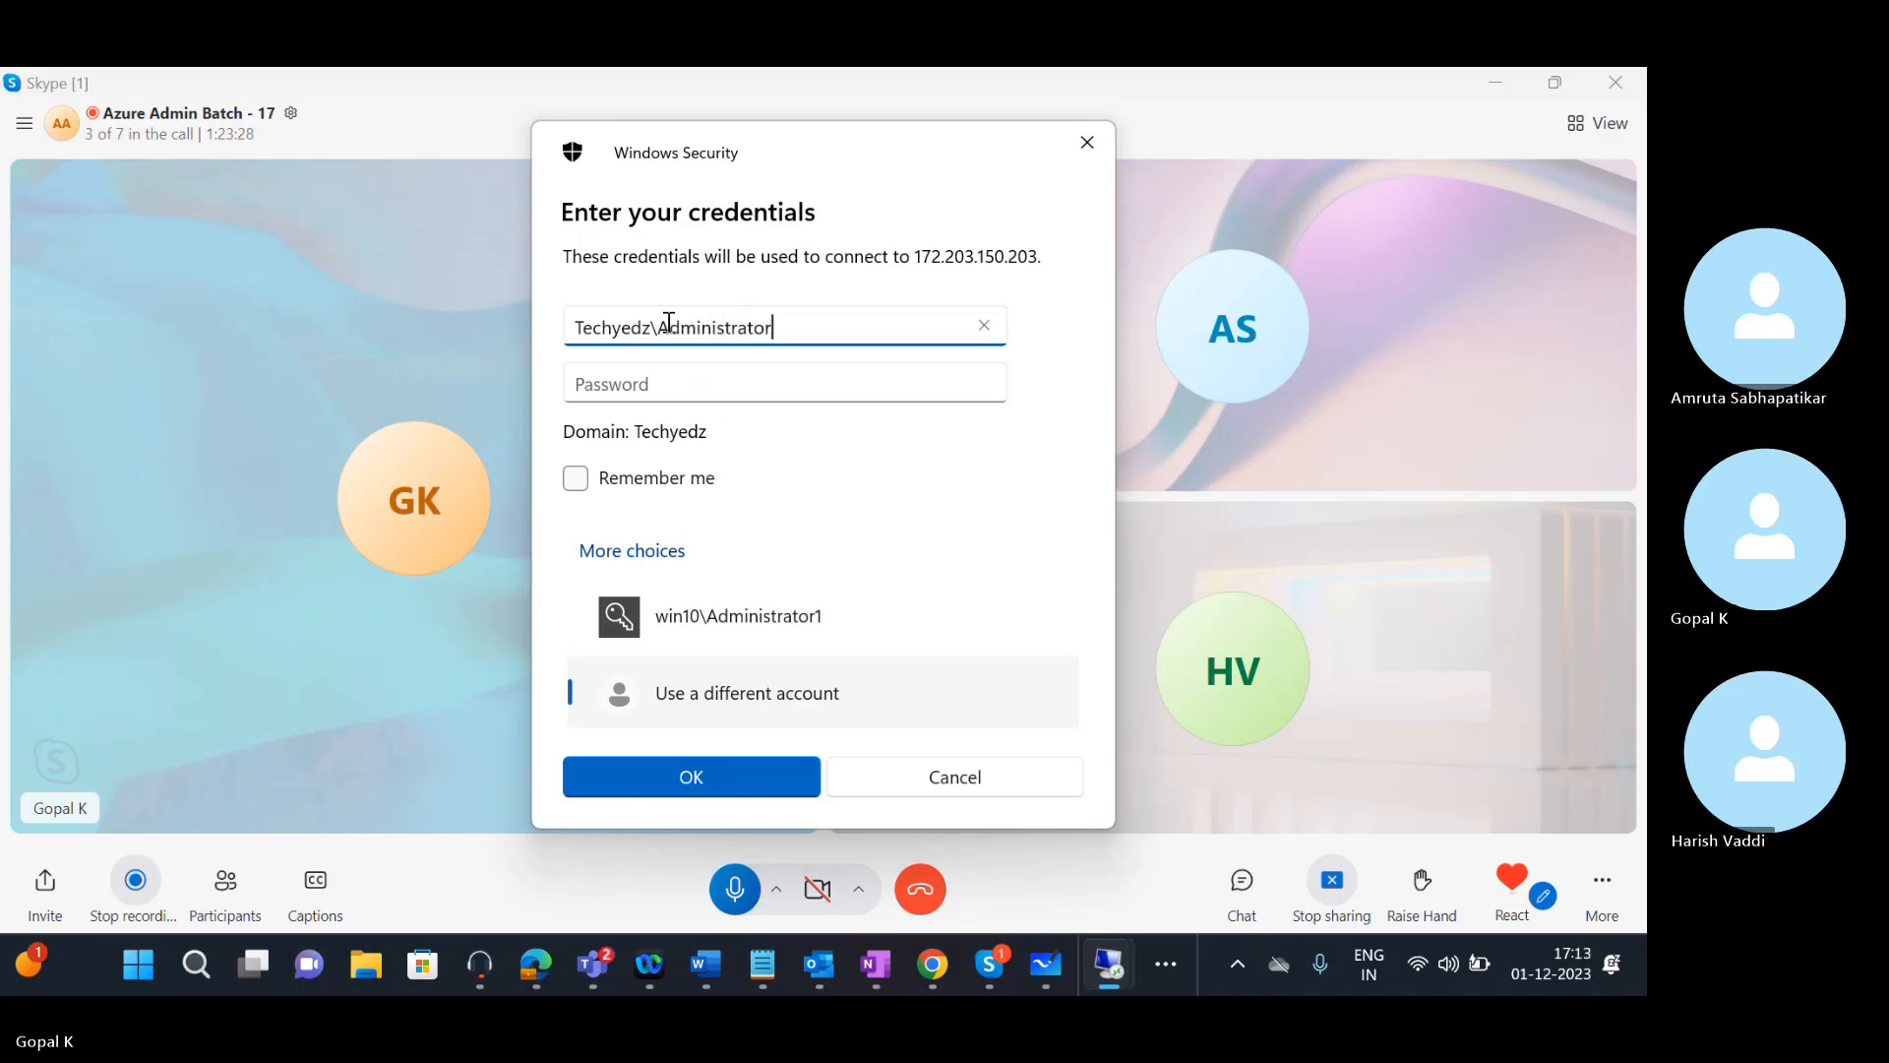
pyautogui.press('Tab')
pyautogui.write('********')
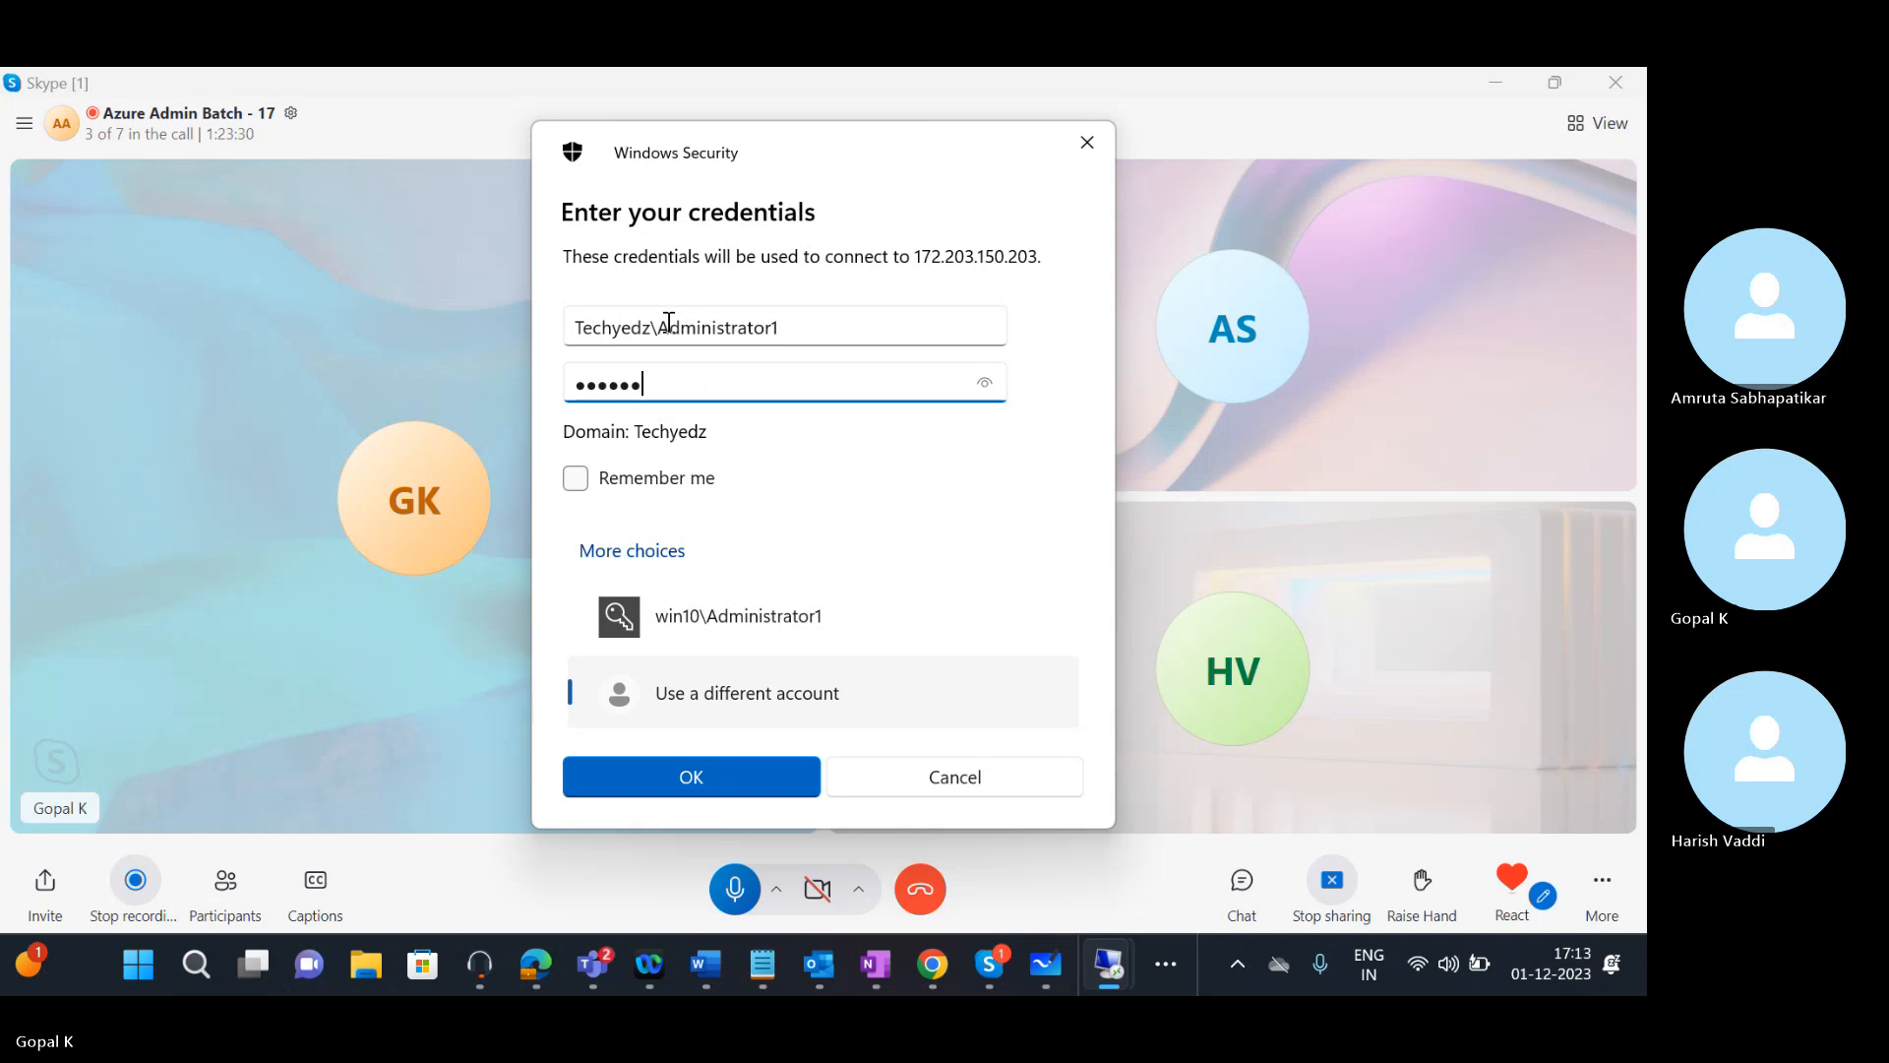
pyautogui.write('******')
pyautogui.click(687, 767)
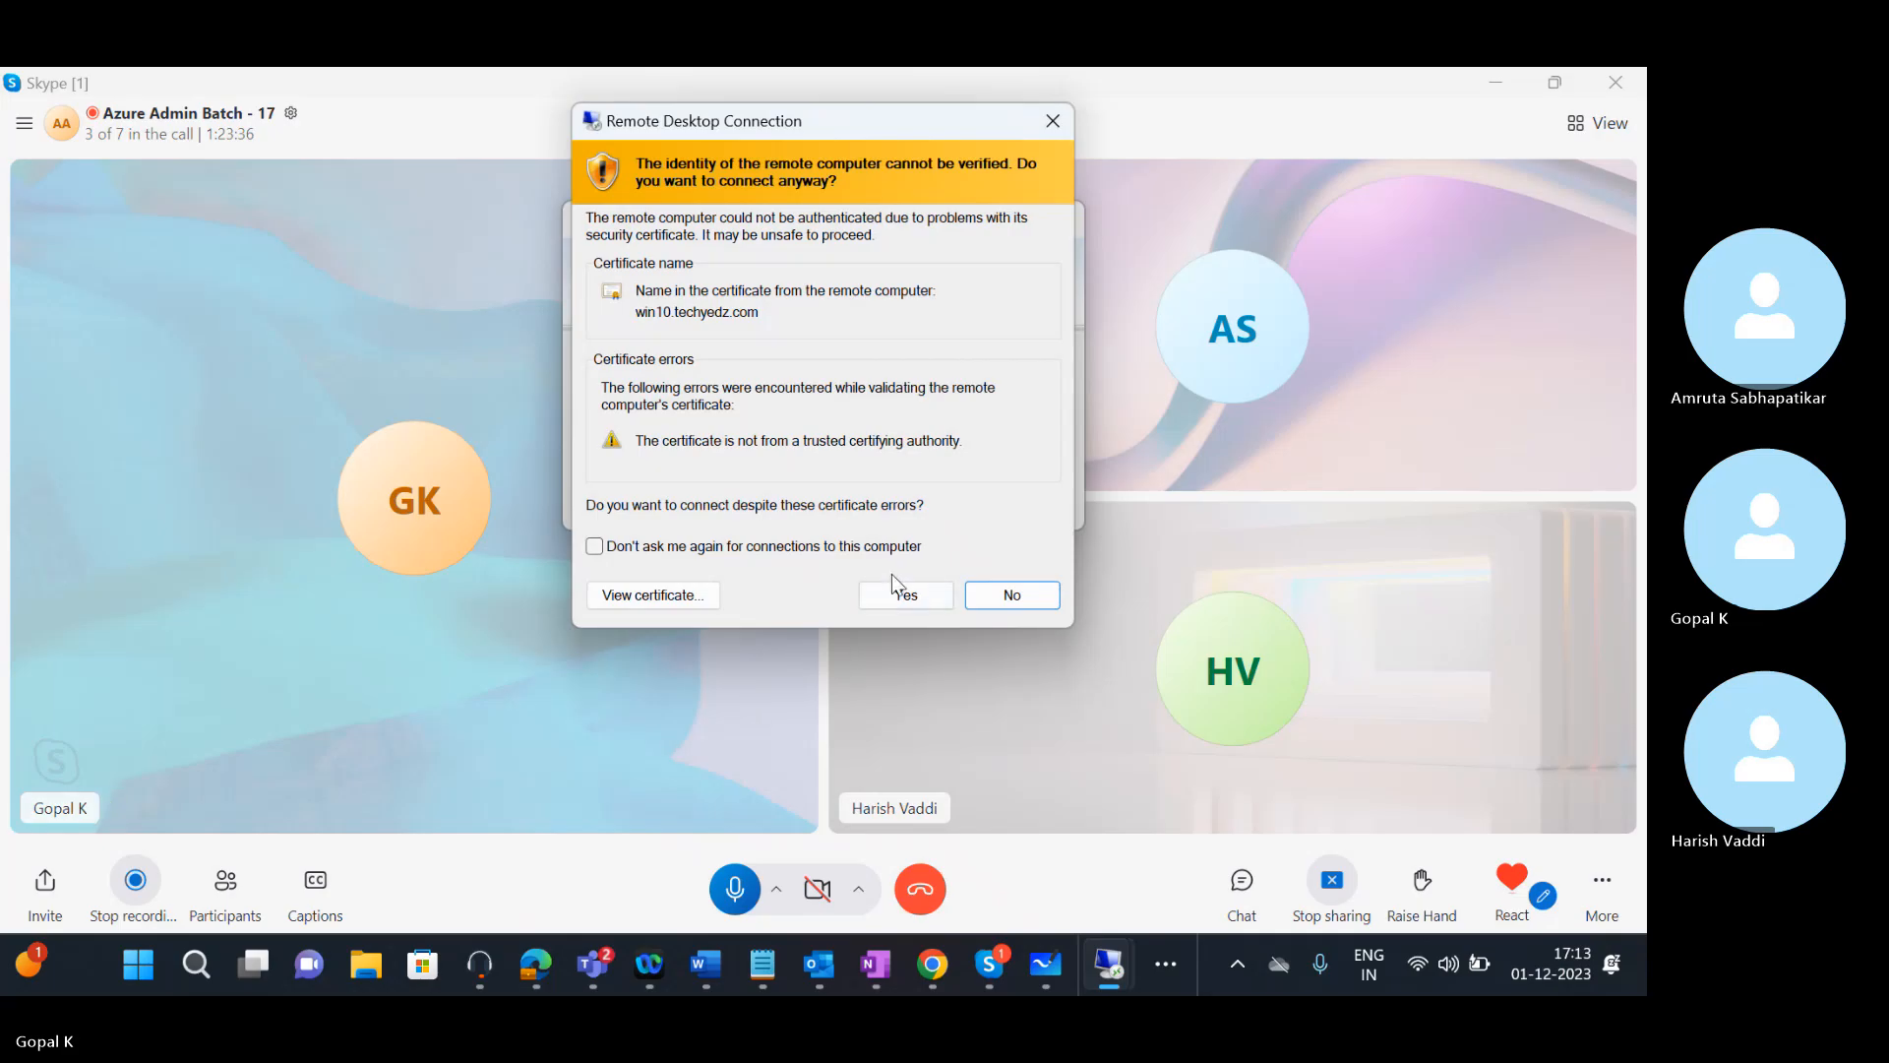
# Accept the win10.techyedz.com certificate warning and let the Windows 10 desktop load
pyautogui.click(898, 595)
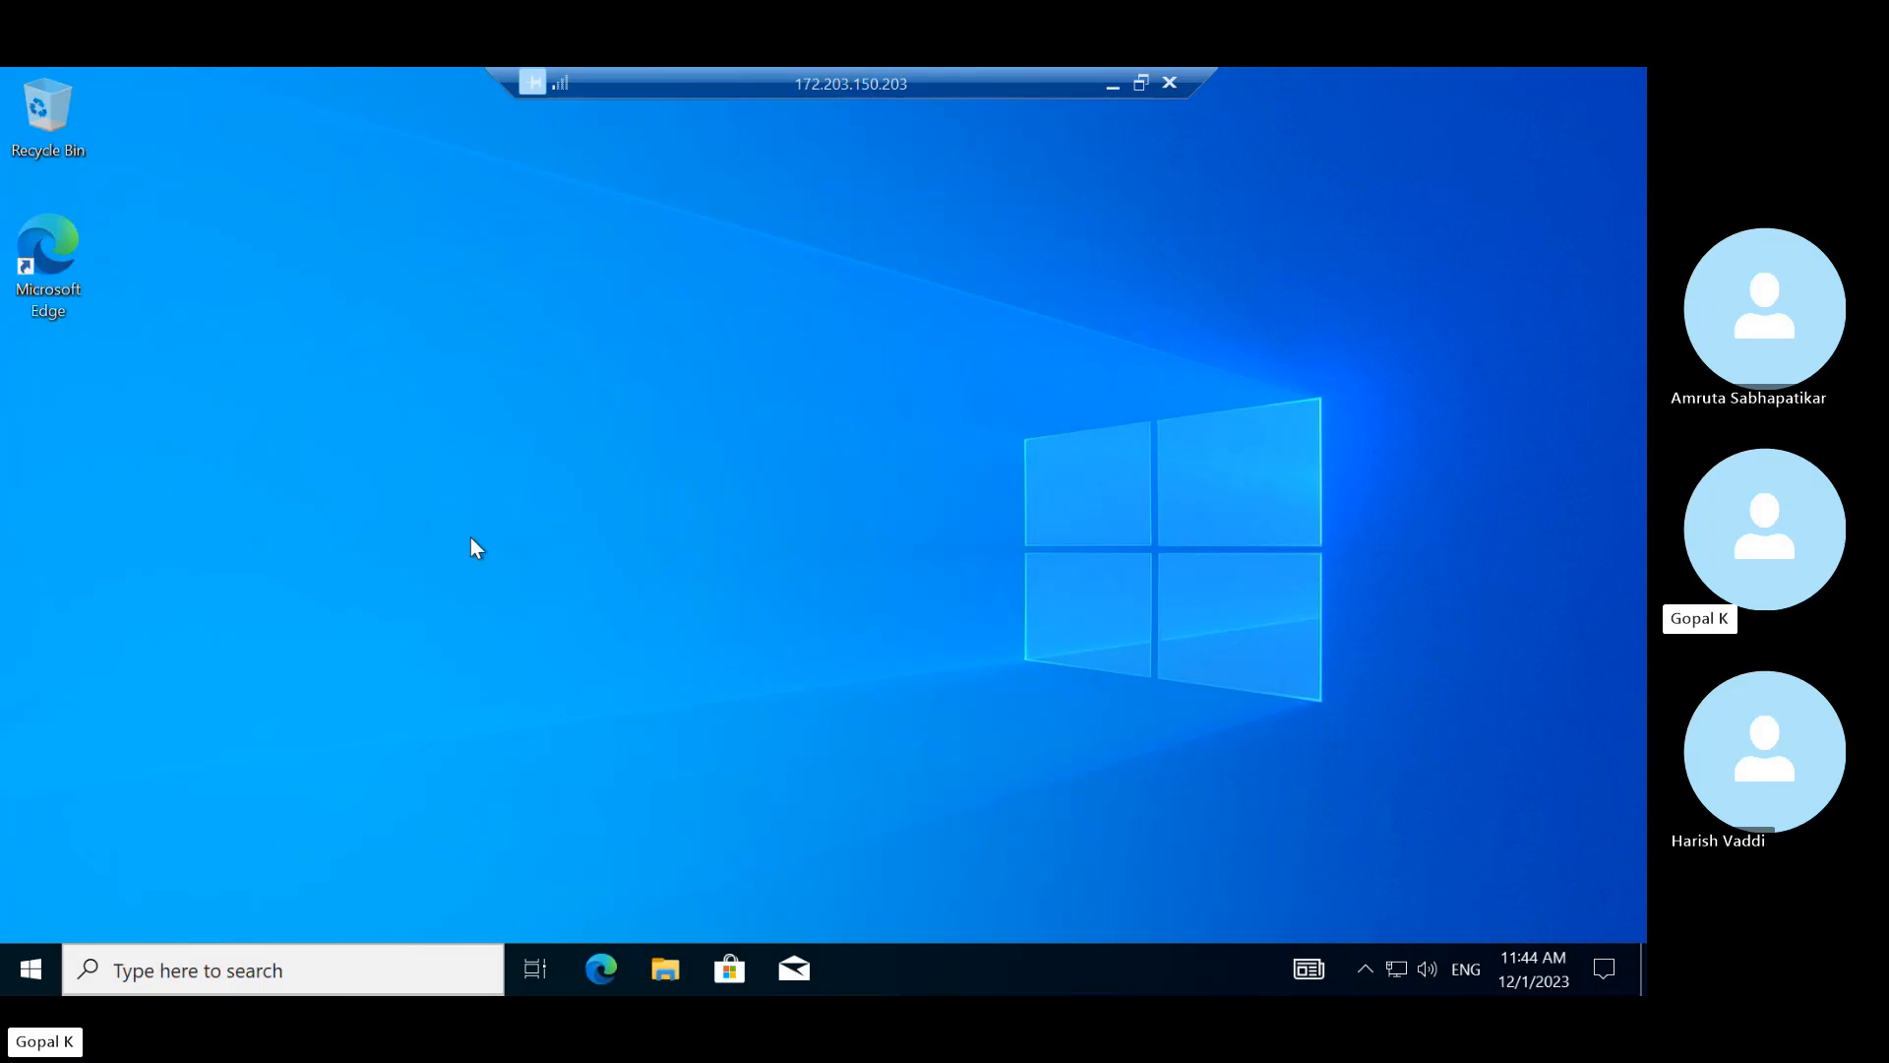
# In an administrator Command Prompt, run ipconfig and highlight the client IPv4 address 10.0.1.6
pyautogui.press('super+r')
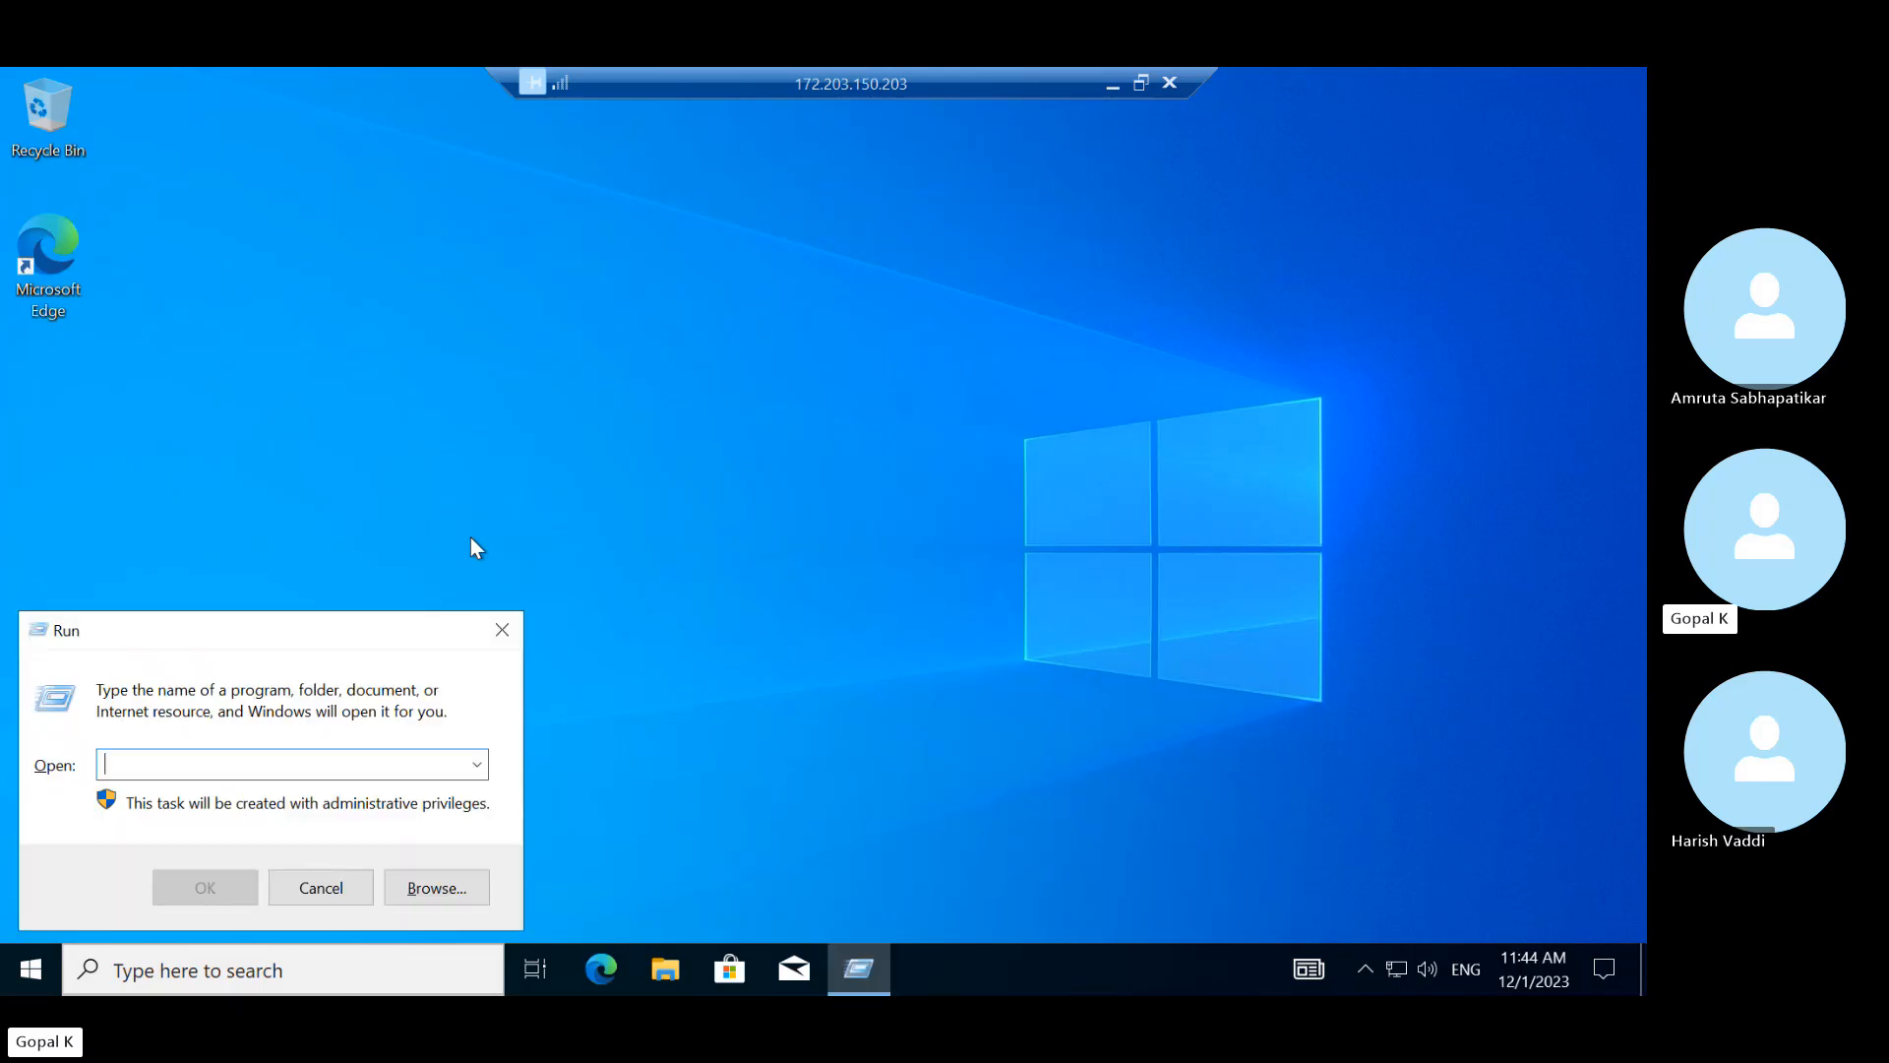
pyautogui.write('cmd')
pyautogui.press('Return')
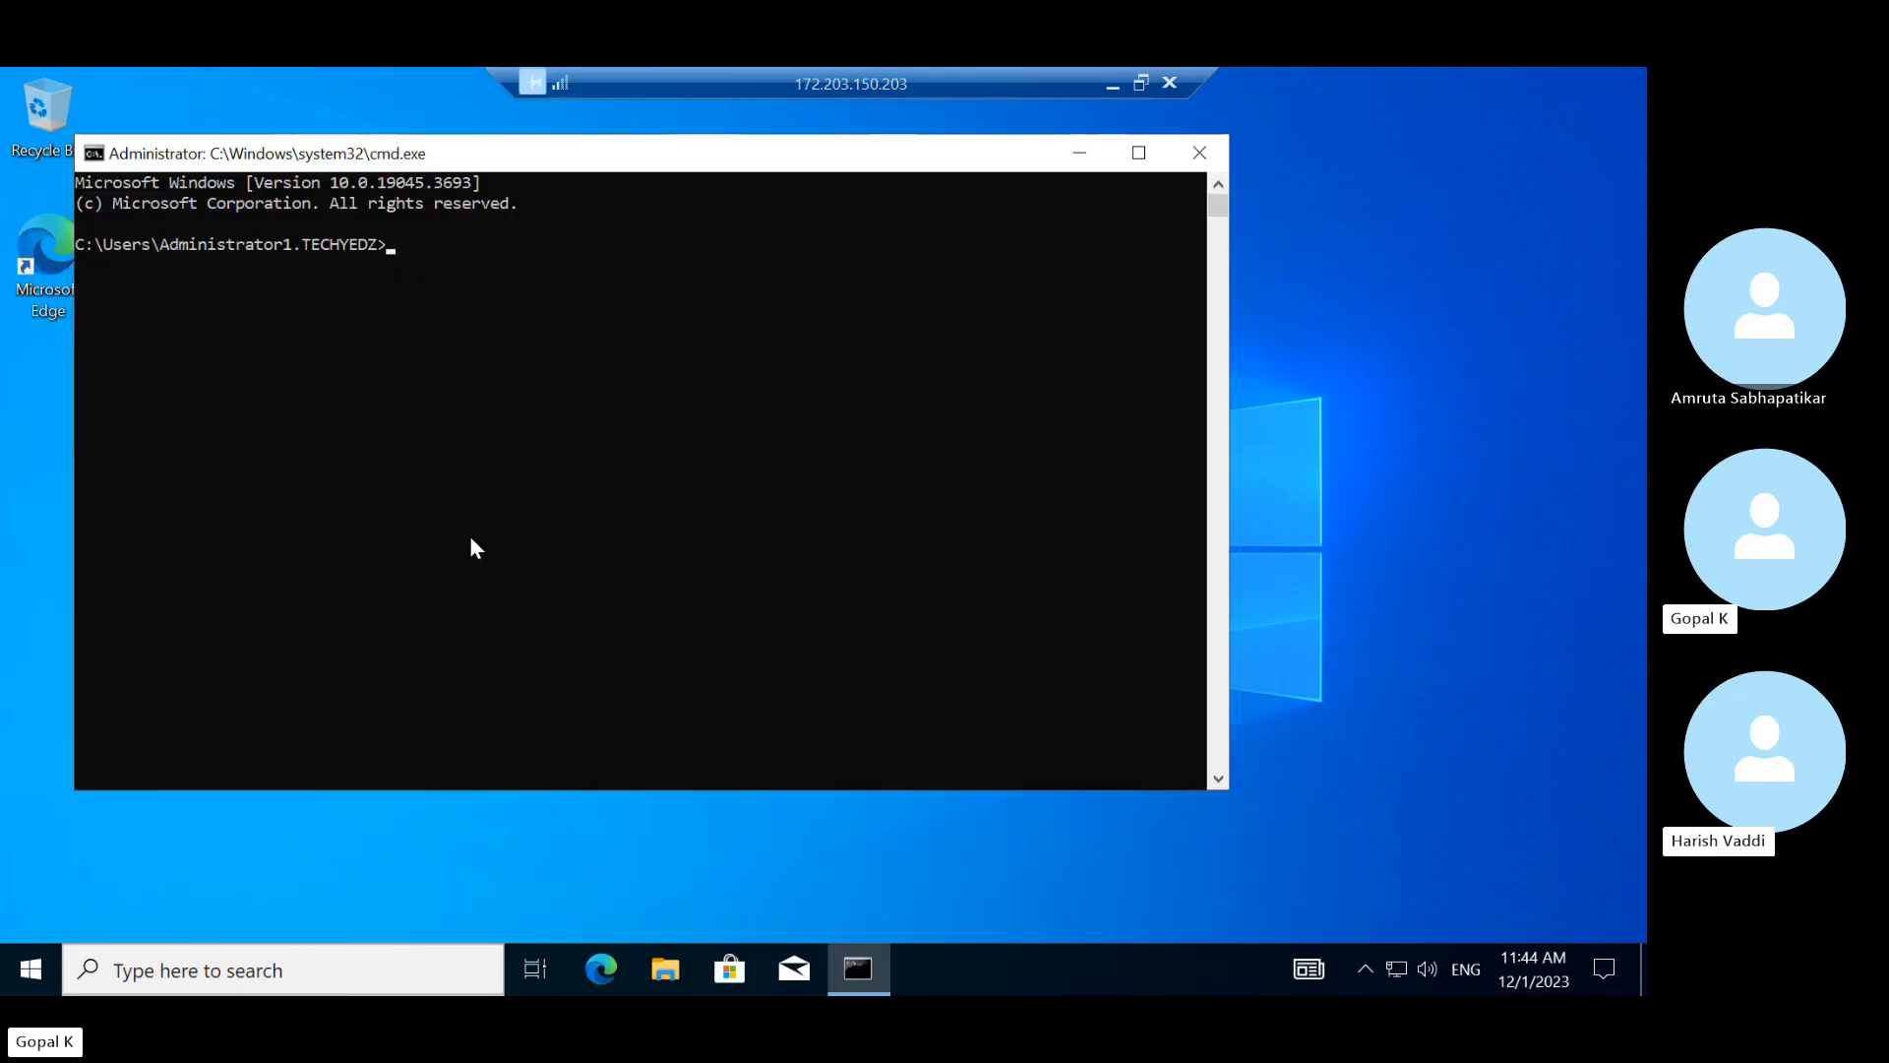
pyautogui.write('ipco')
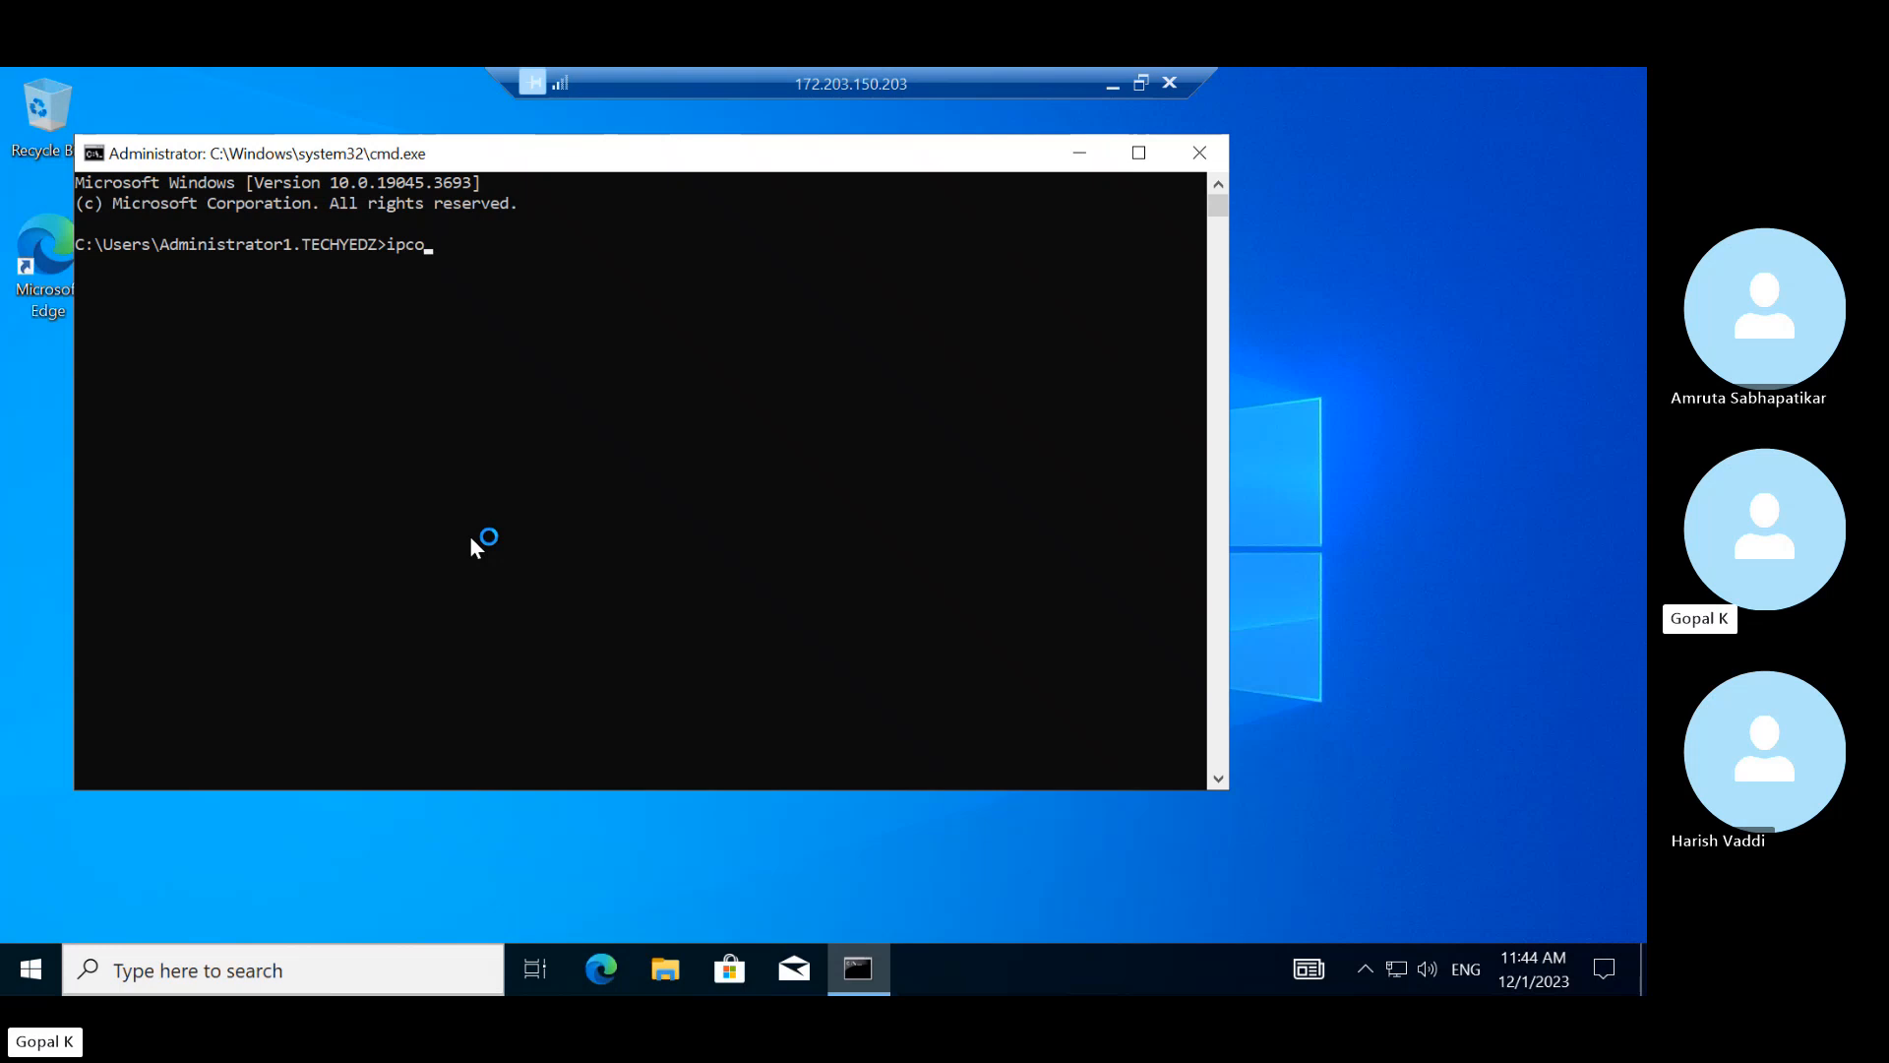
pyautogui.write('nfig')
pyautogui.press('Return')
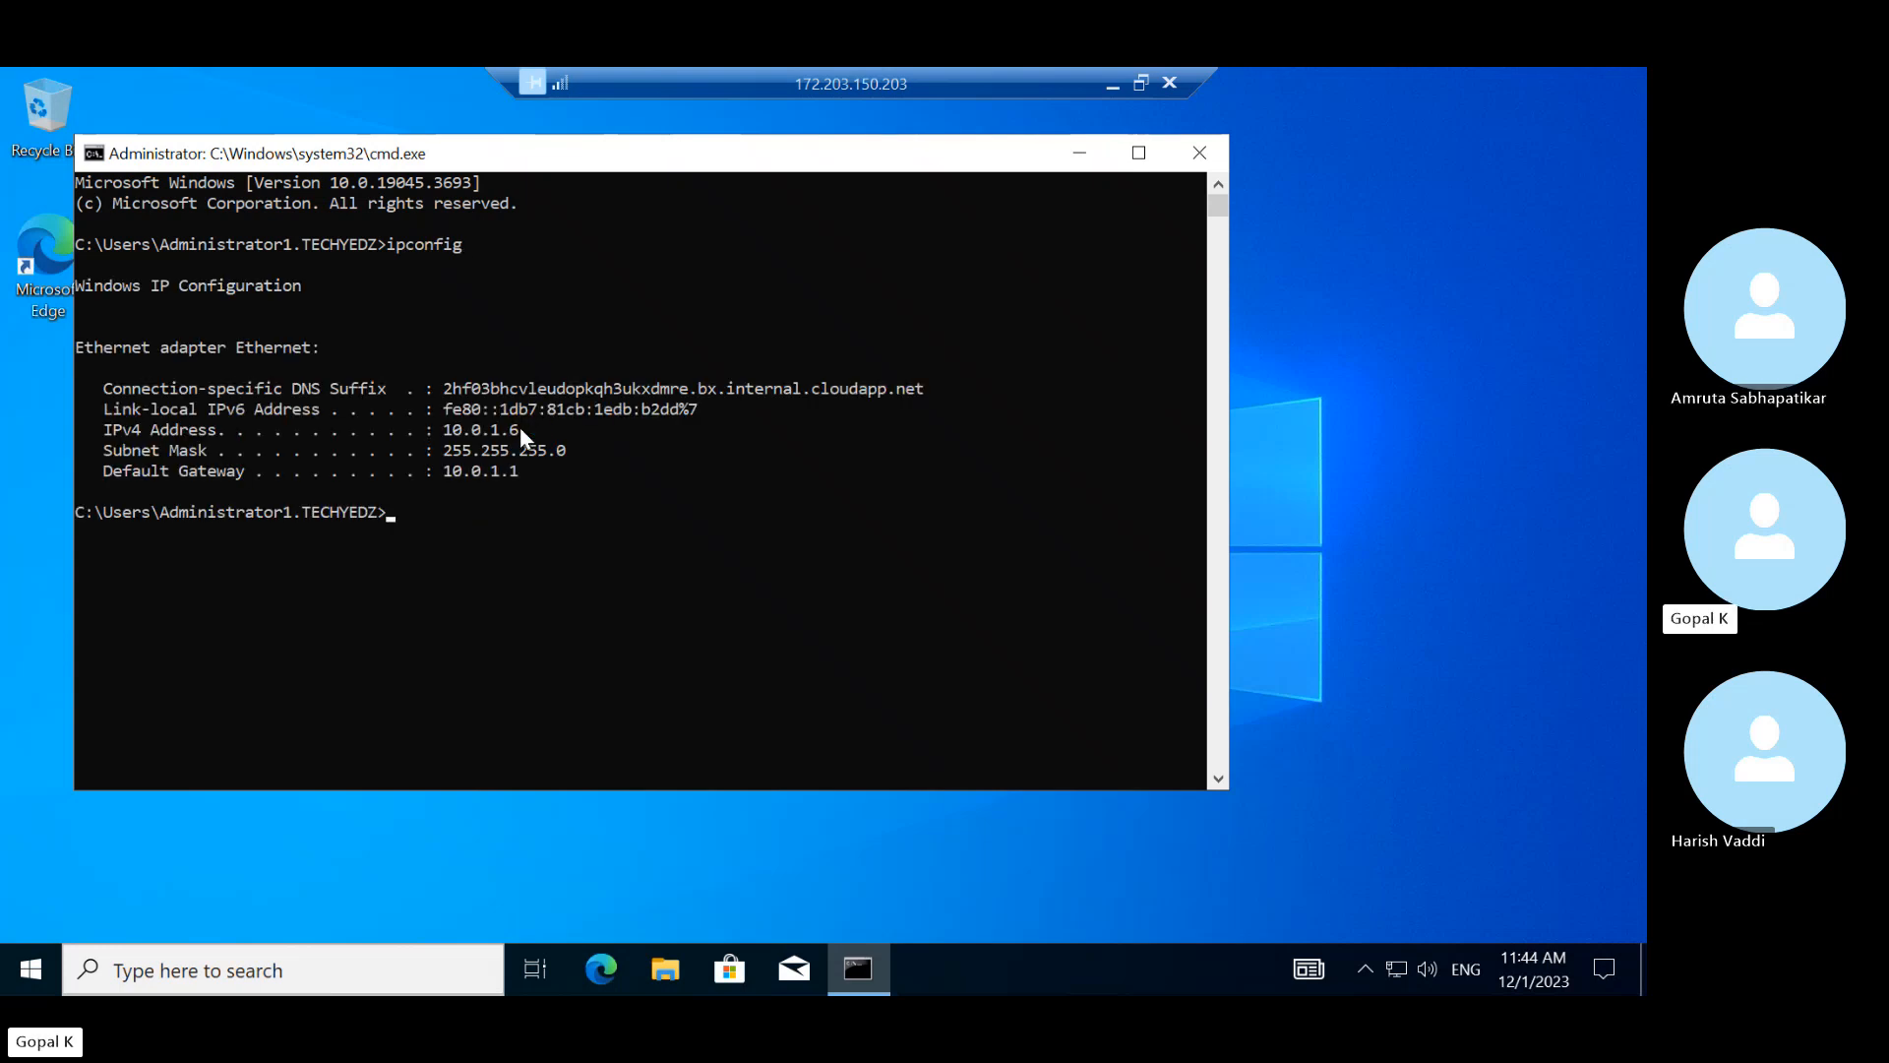
pyautogui.moveTo(519, 427); pyautogui.dragTo(432, 430)
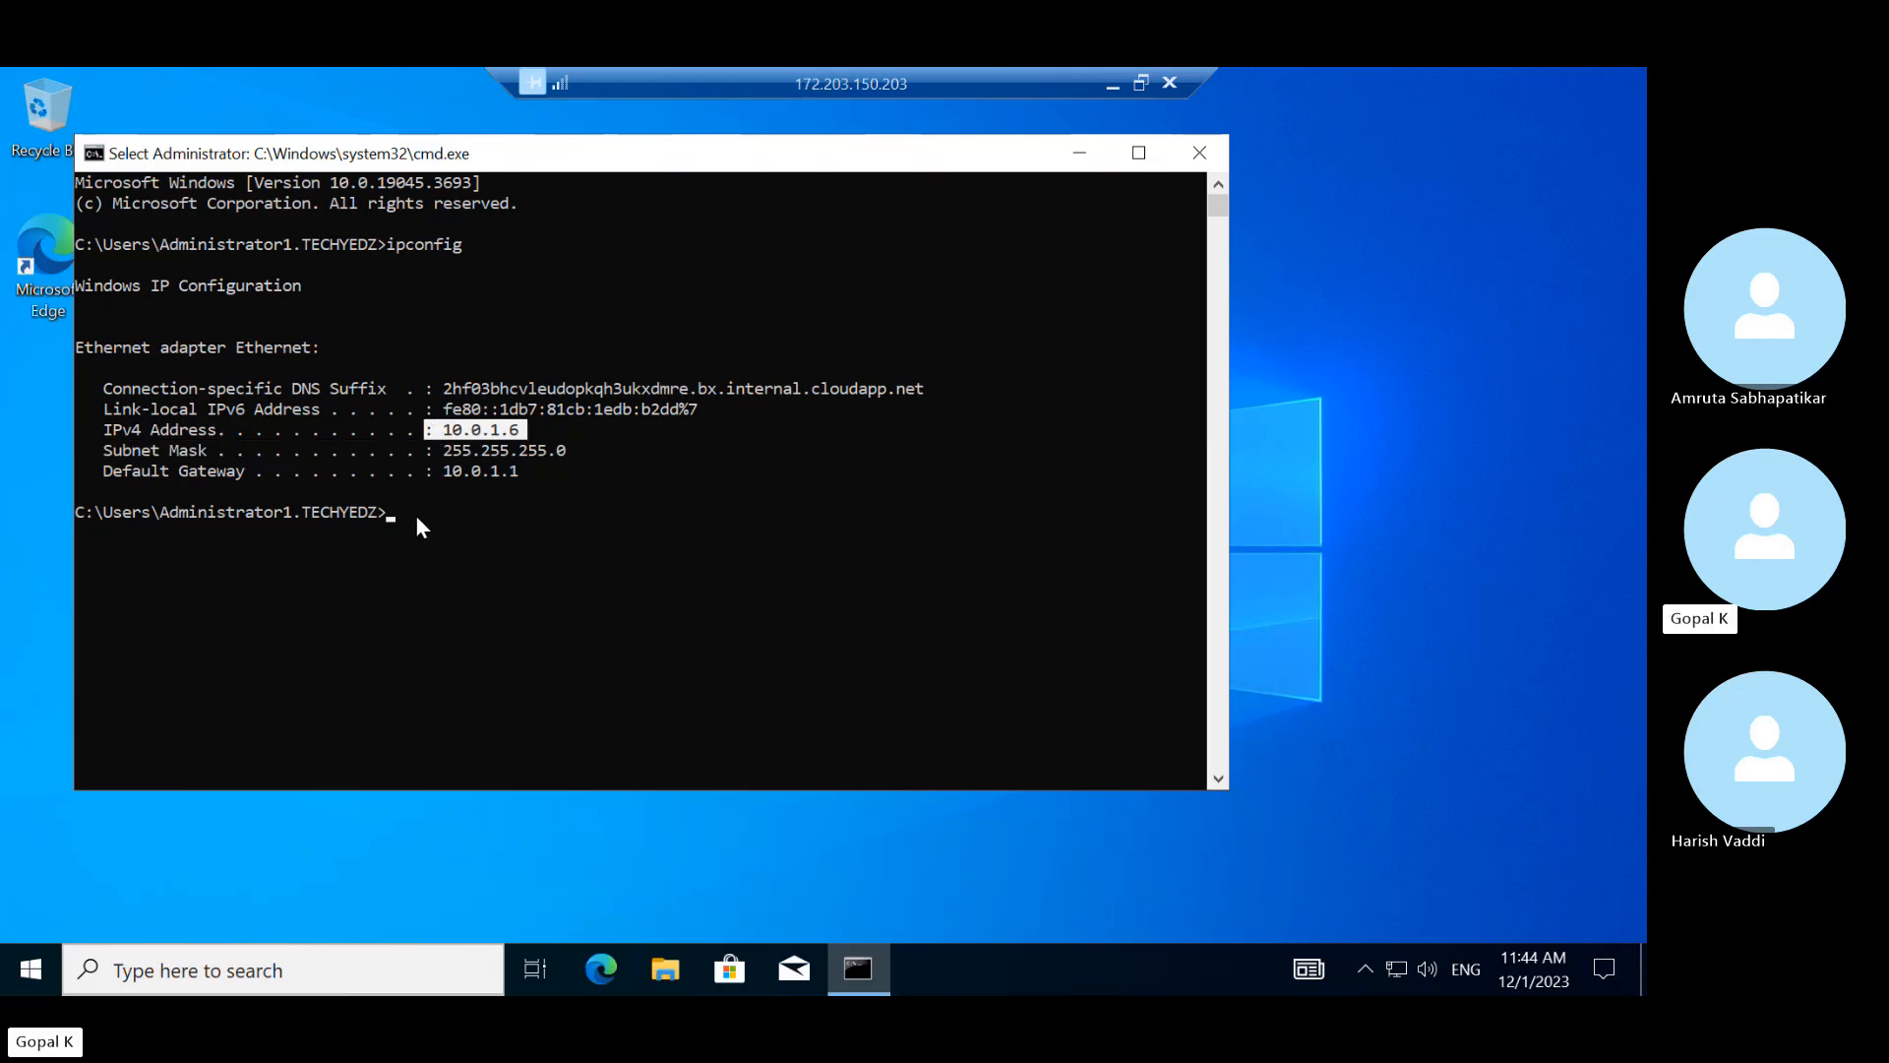
# Run ipconfig /all and highlight the Lease Obtained timestamp
pyautogui.write('i')
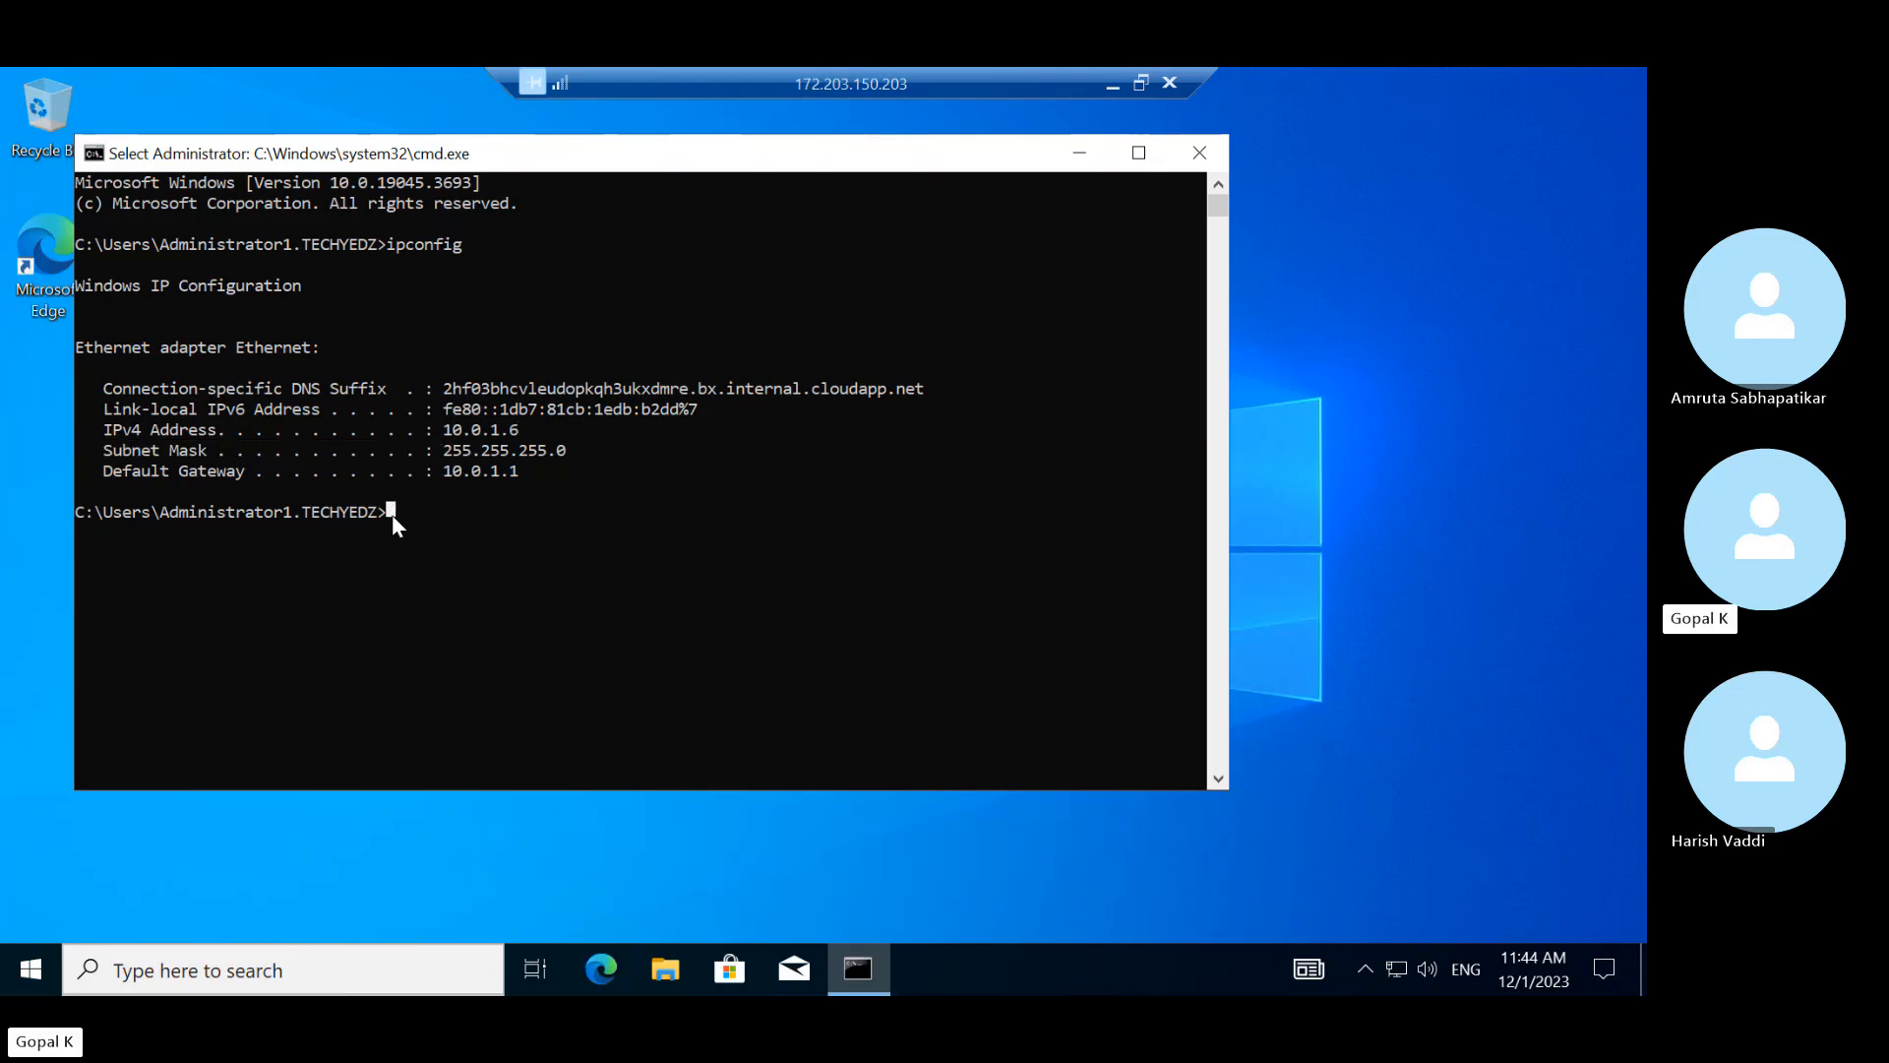
pyautogui.write('pconfi')
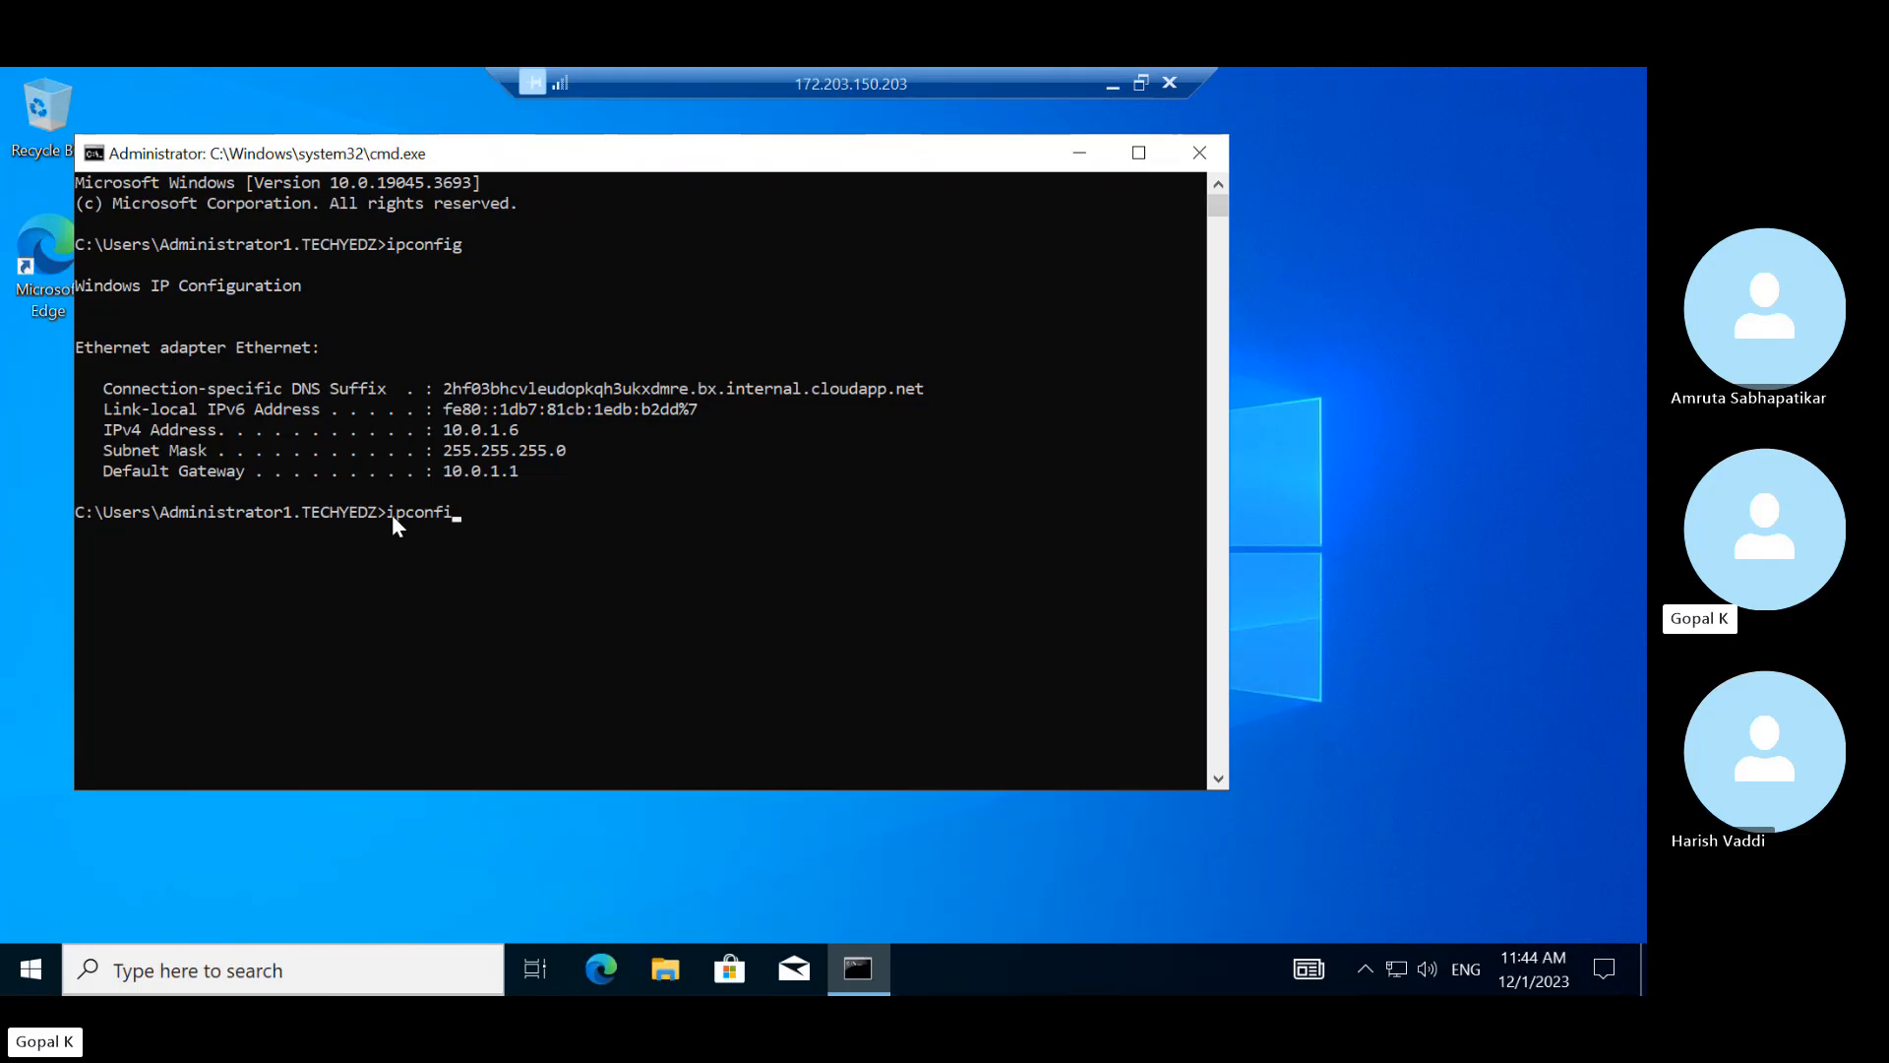
pyautogui.write('g /all')
pyautogui.press('Return')
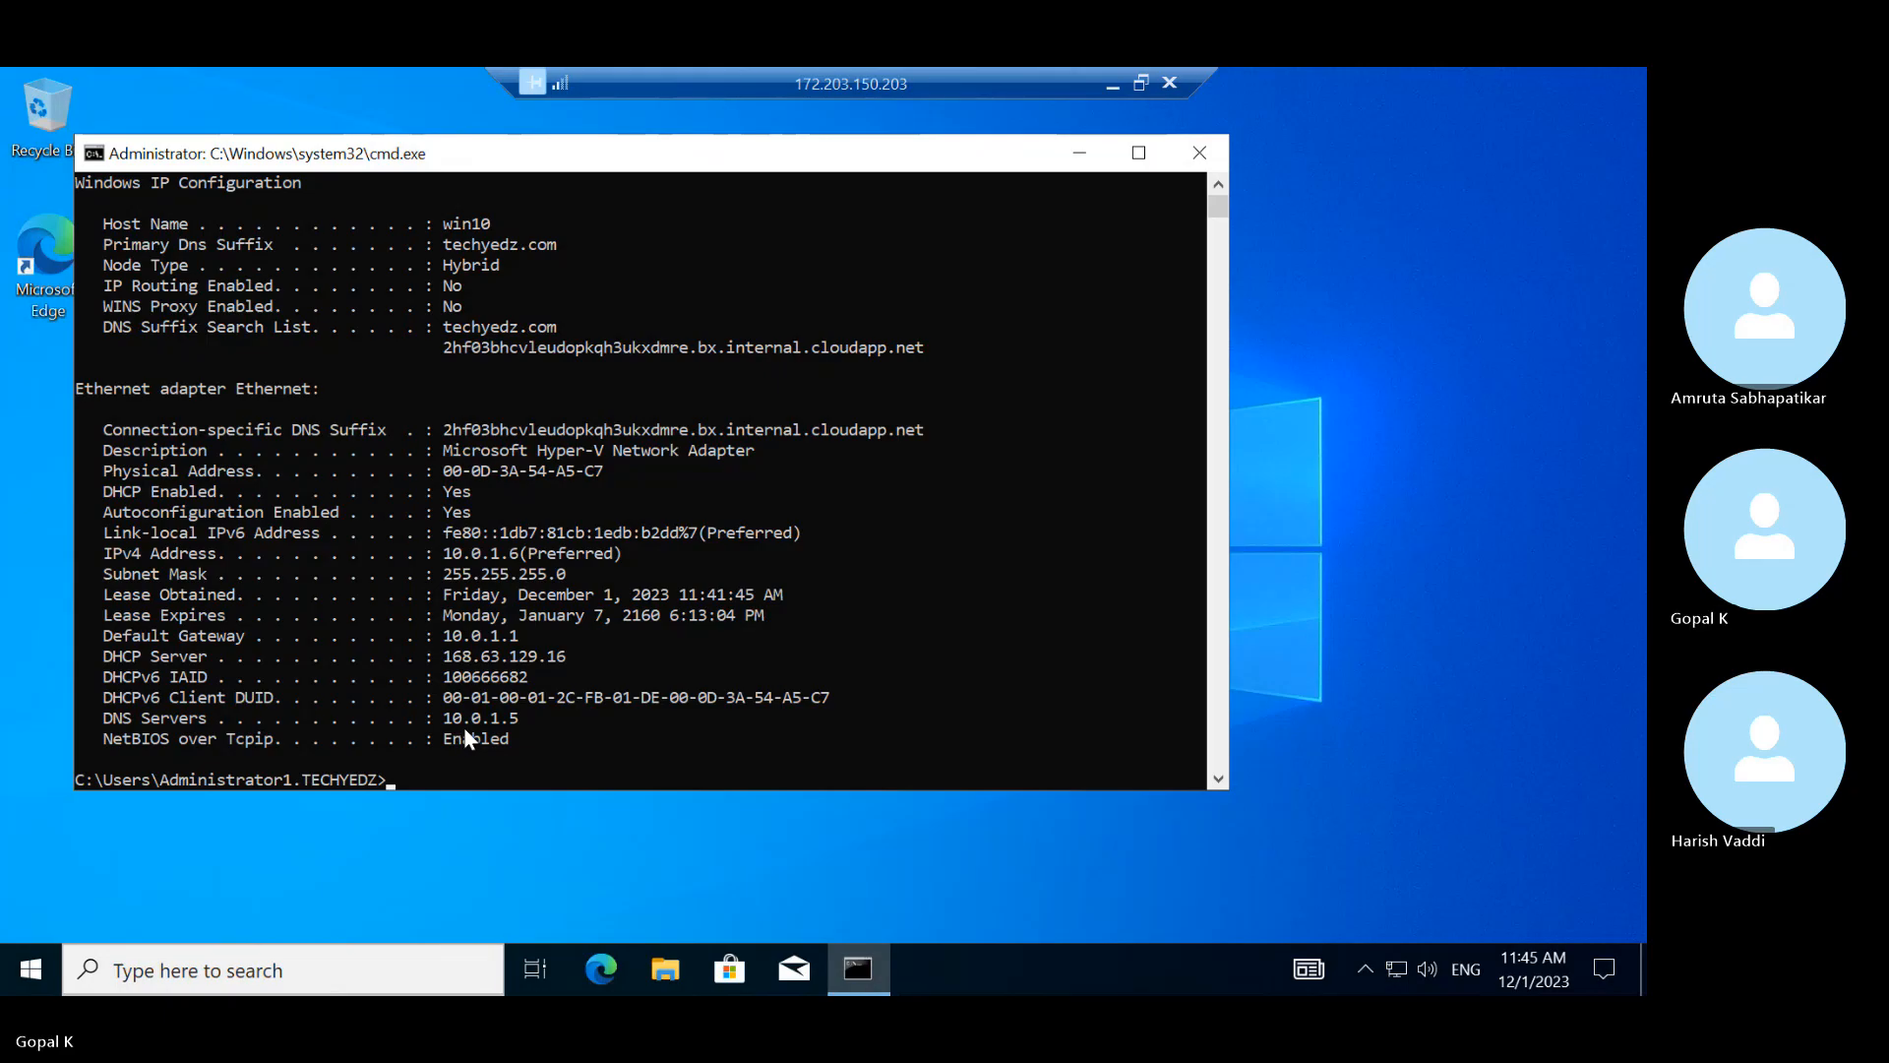
pyautogui.click(570, 592)
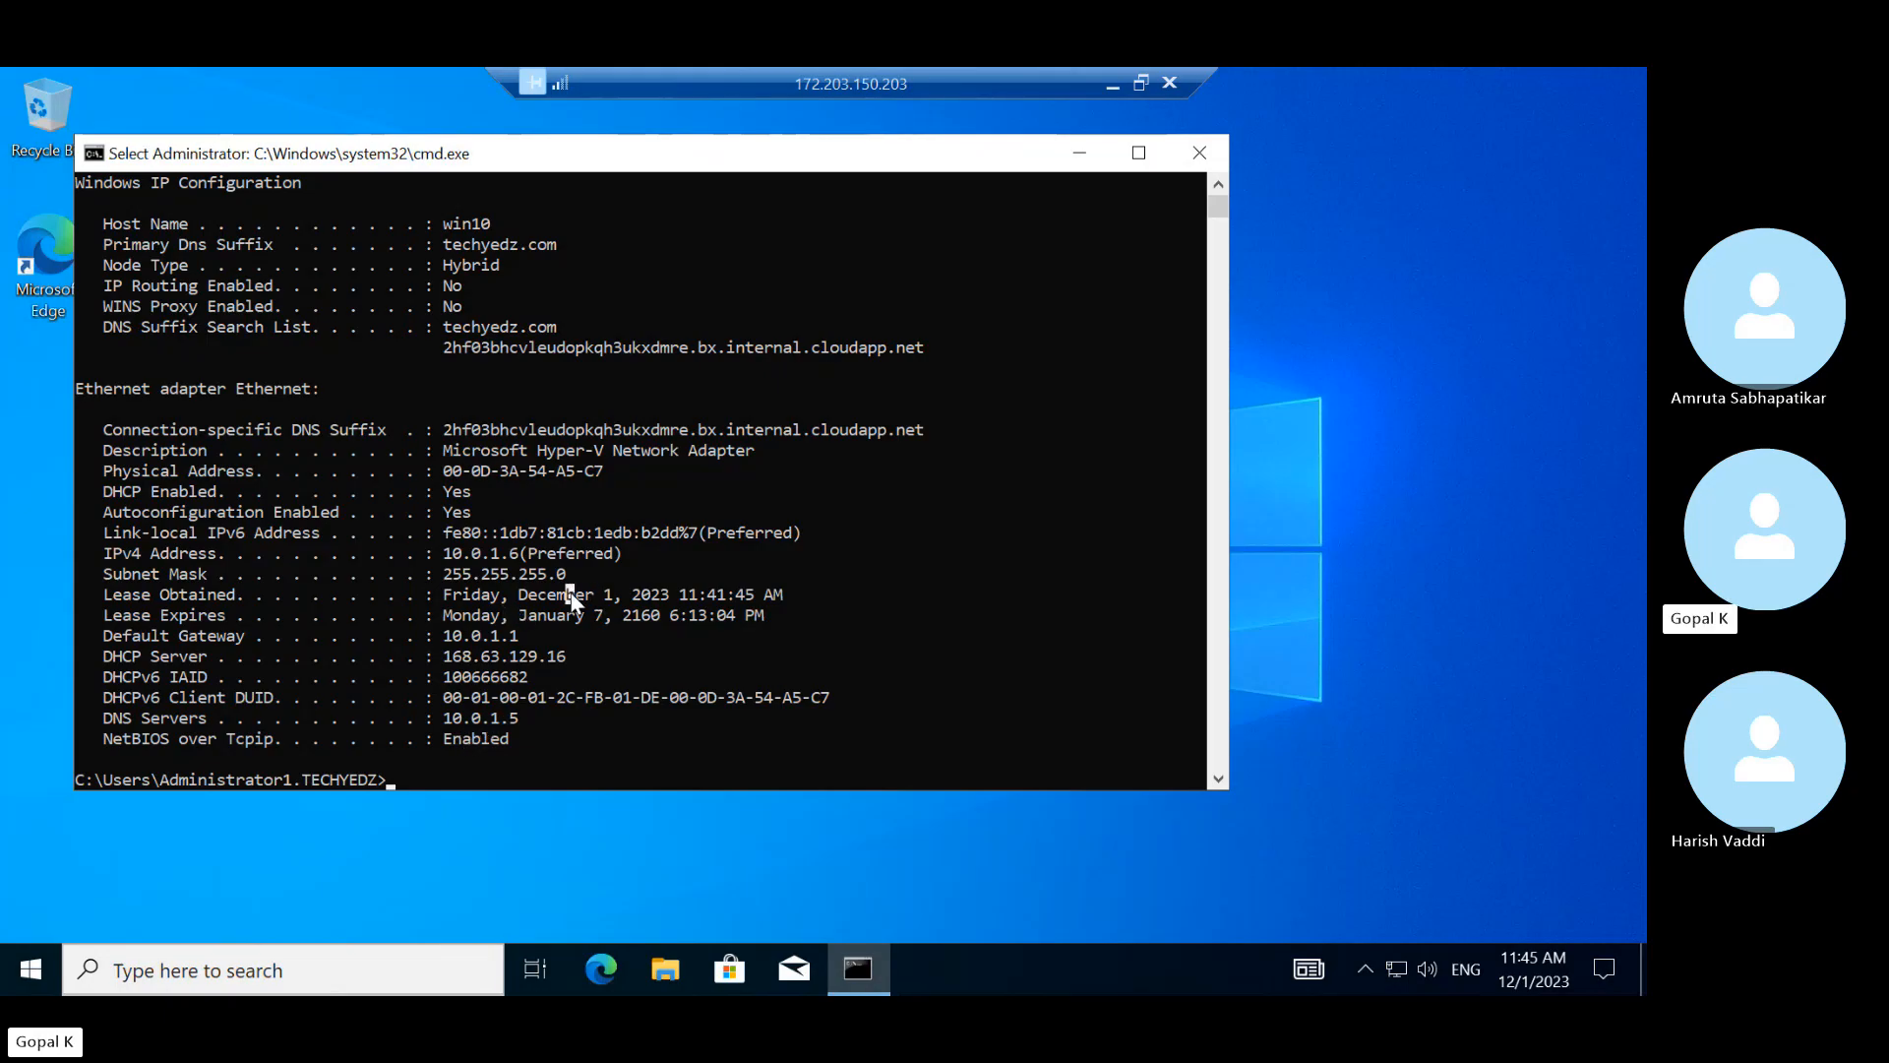
pyautogui.moveTo(594, 603); pyautogui.dragTo(655, 597)
pyautogui.moveTo(769, 600); pyautogui.dragTo(792, 597)
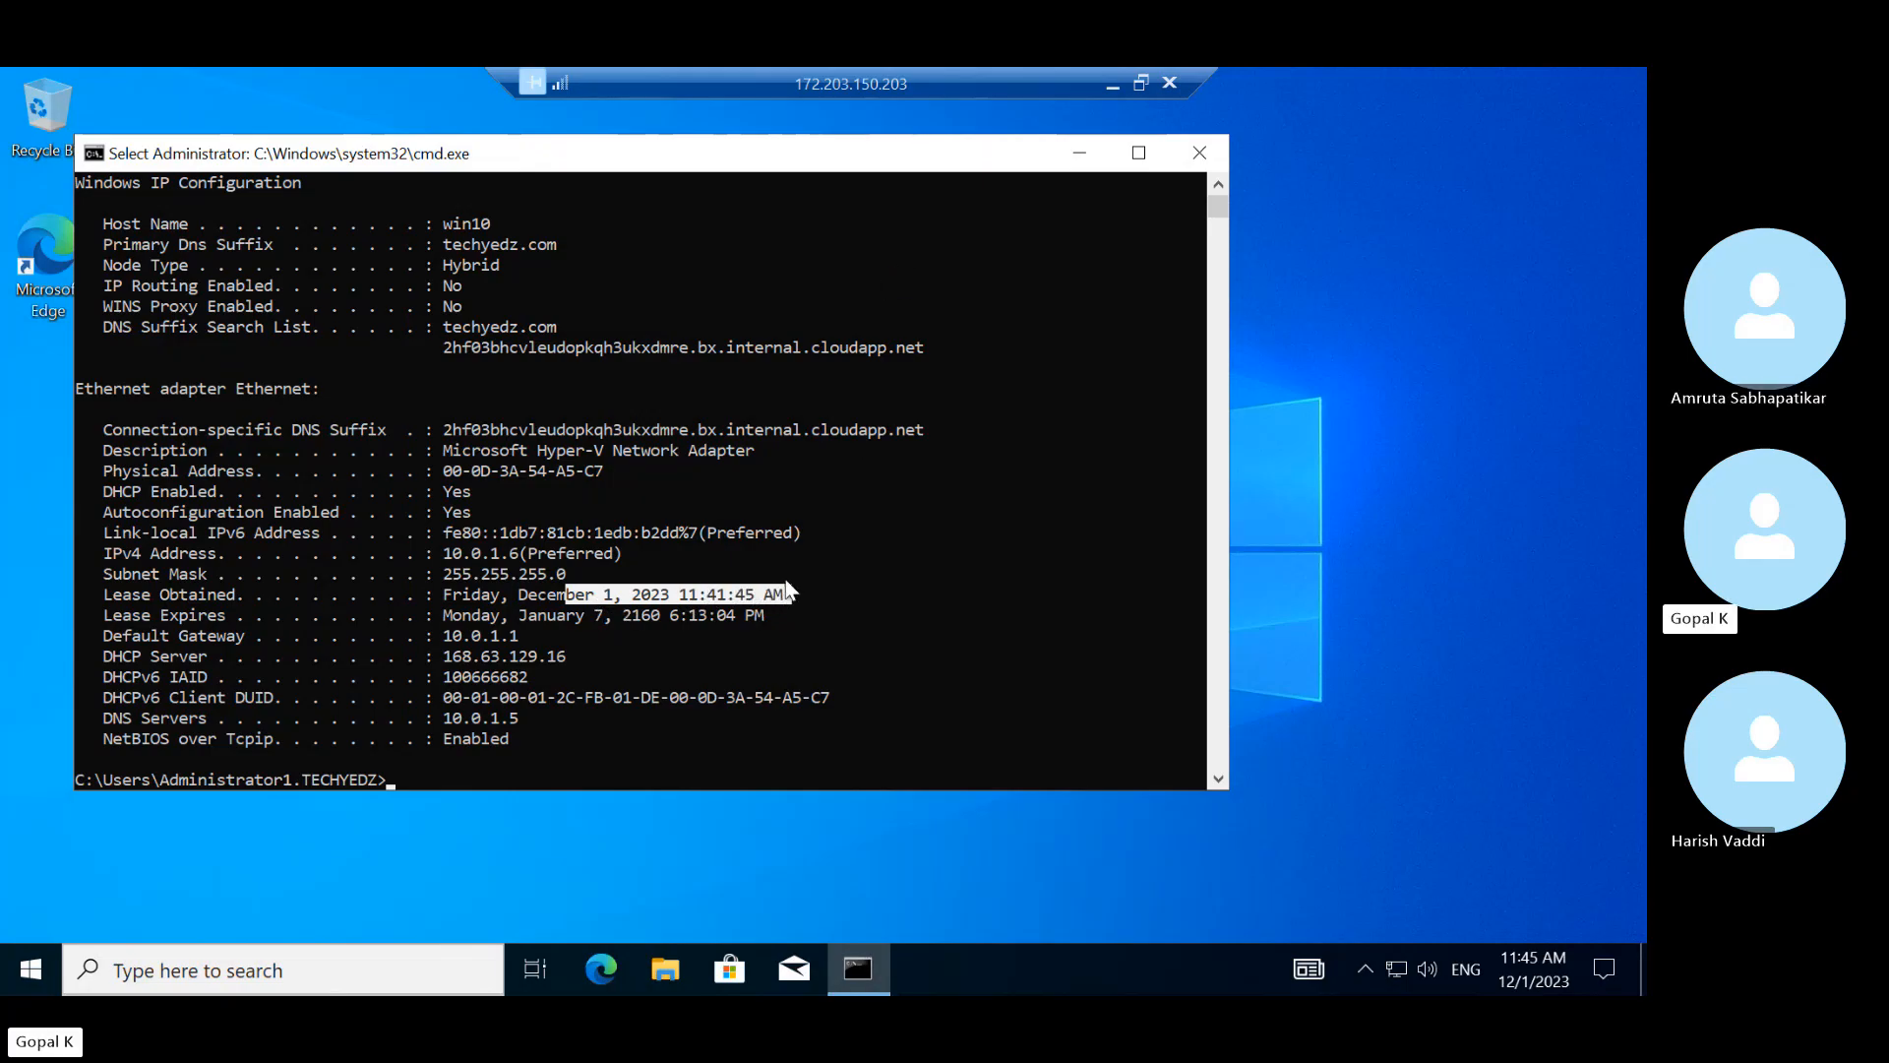
# Bring up the DHCP server session and view Testscope's leases and its 10.0.1.12–10.0.1.244 address pool
pyautogui.click(1106, 86)
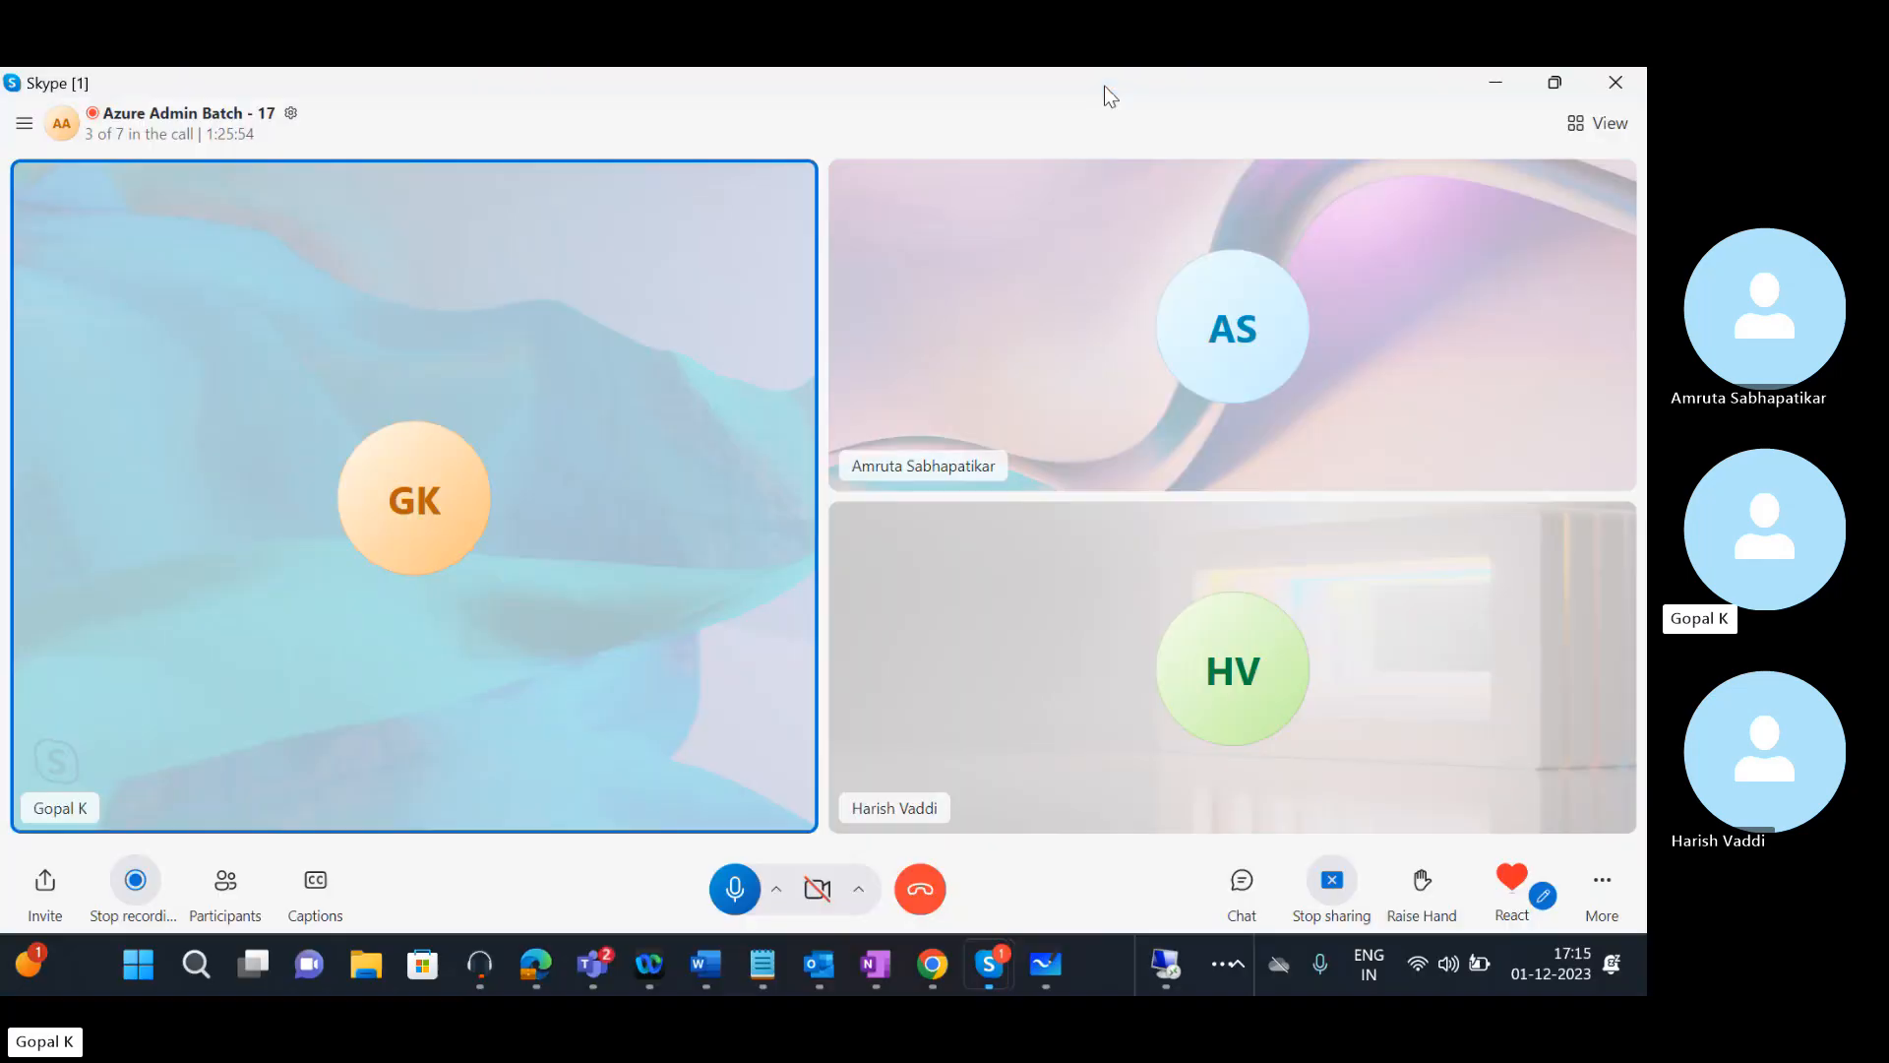
pyautogui.moveTo(1109, 964)
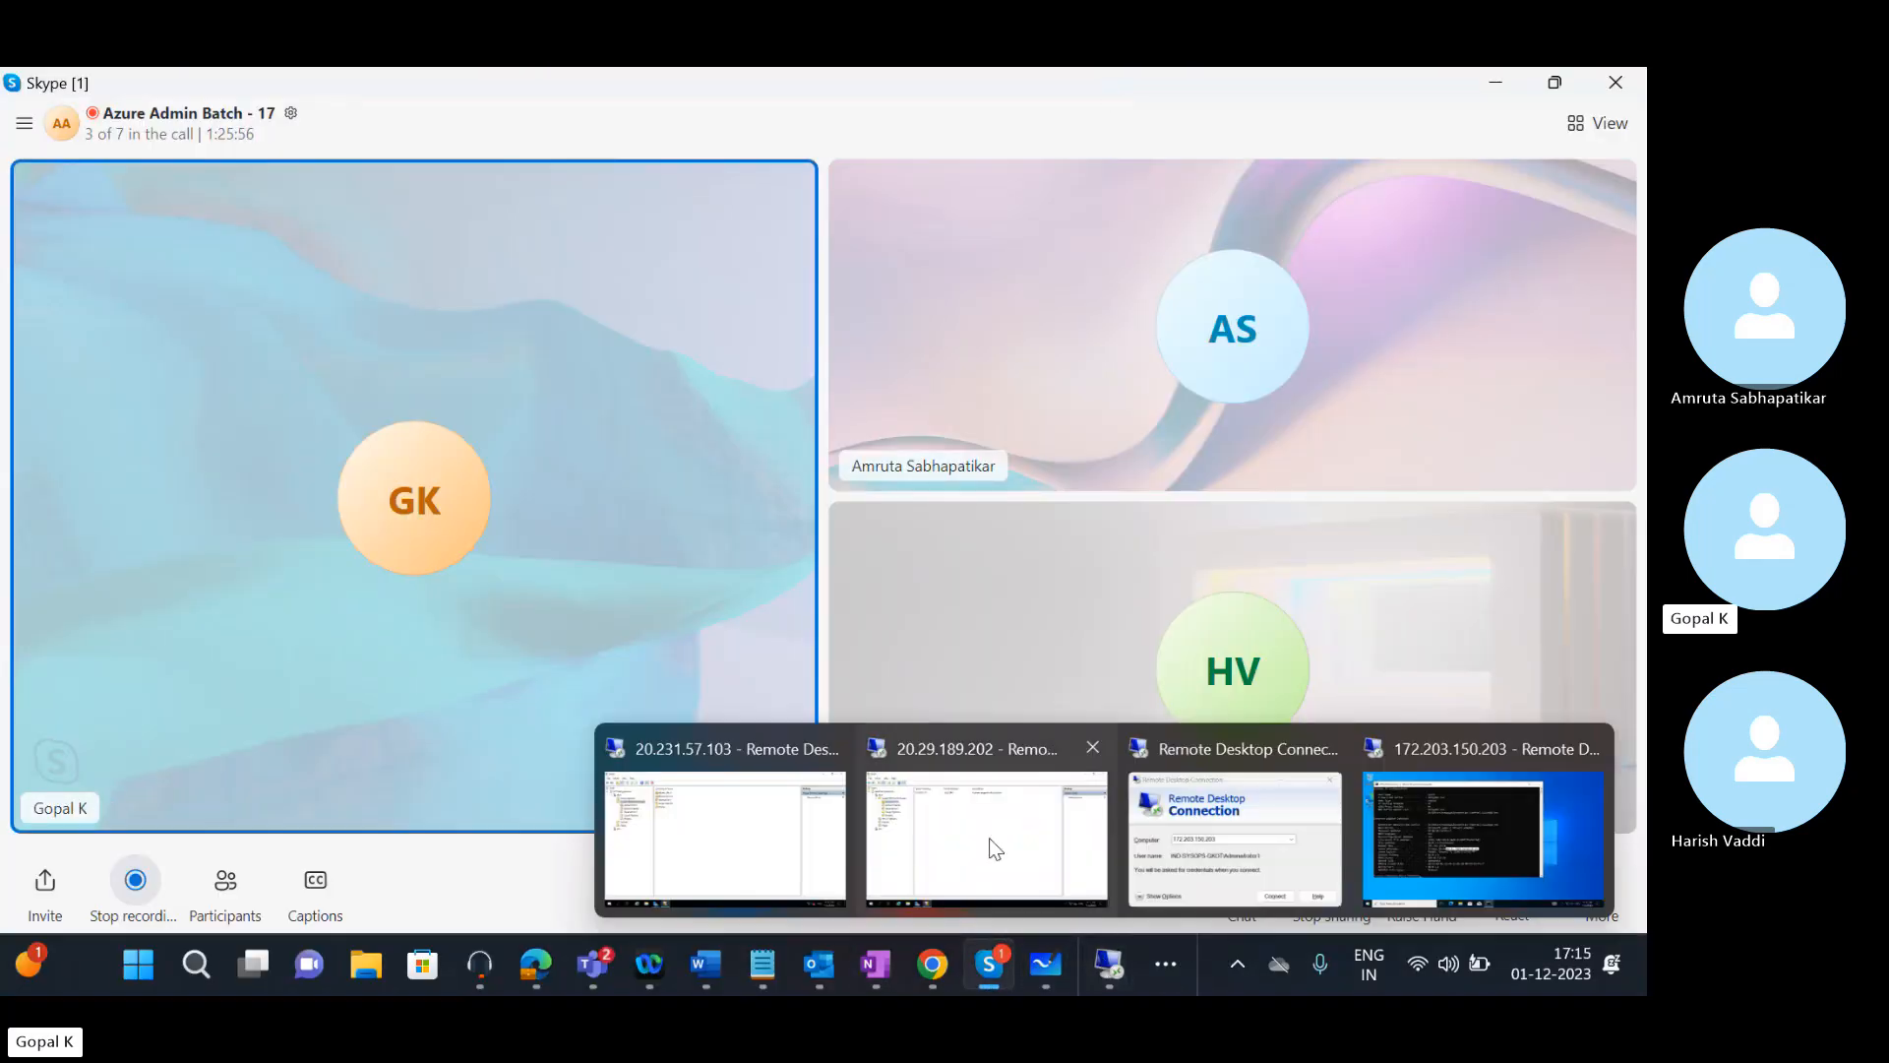
pyautogui.click(729, 887)
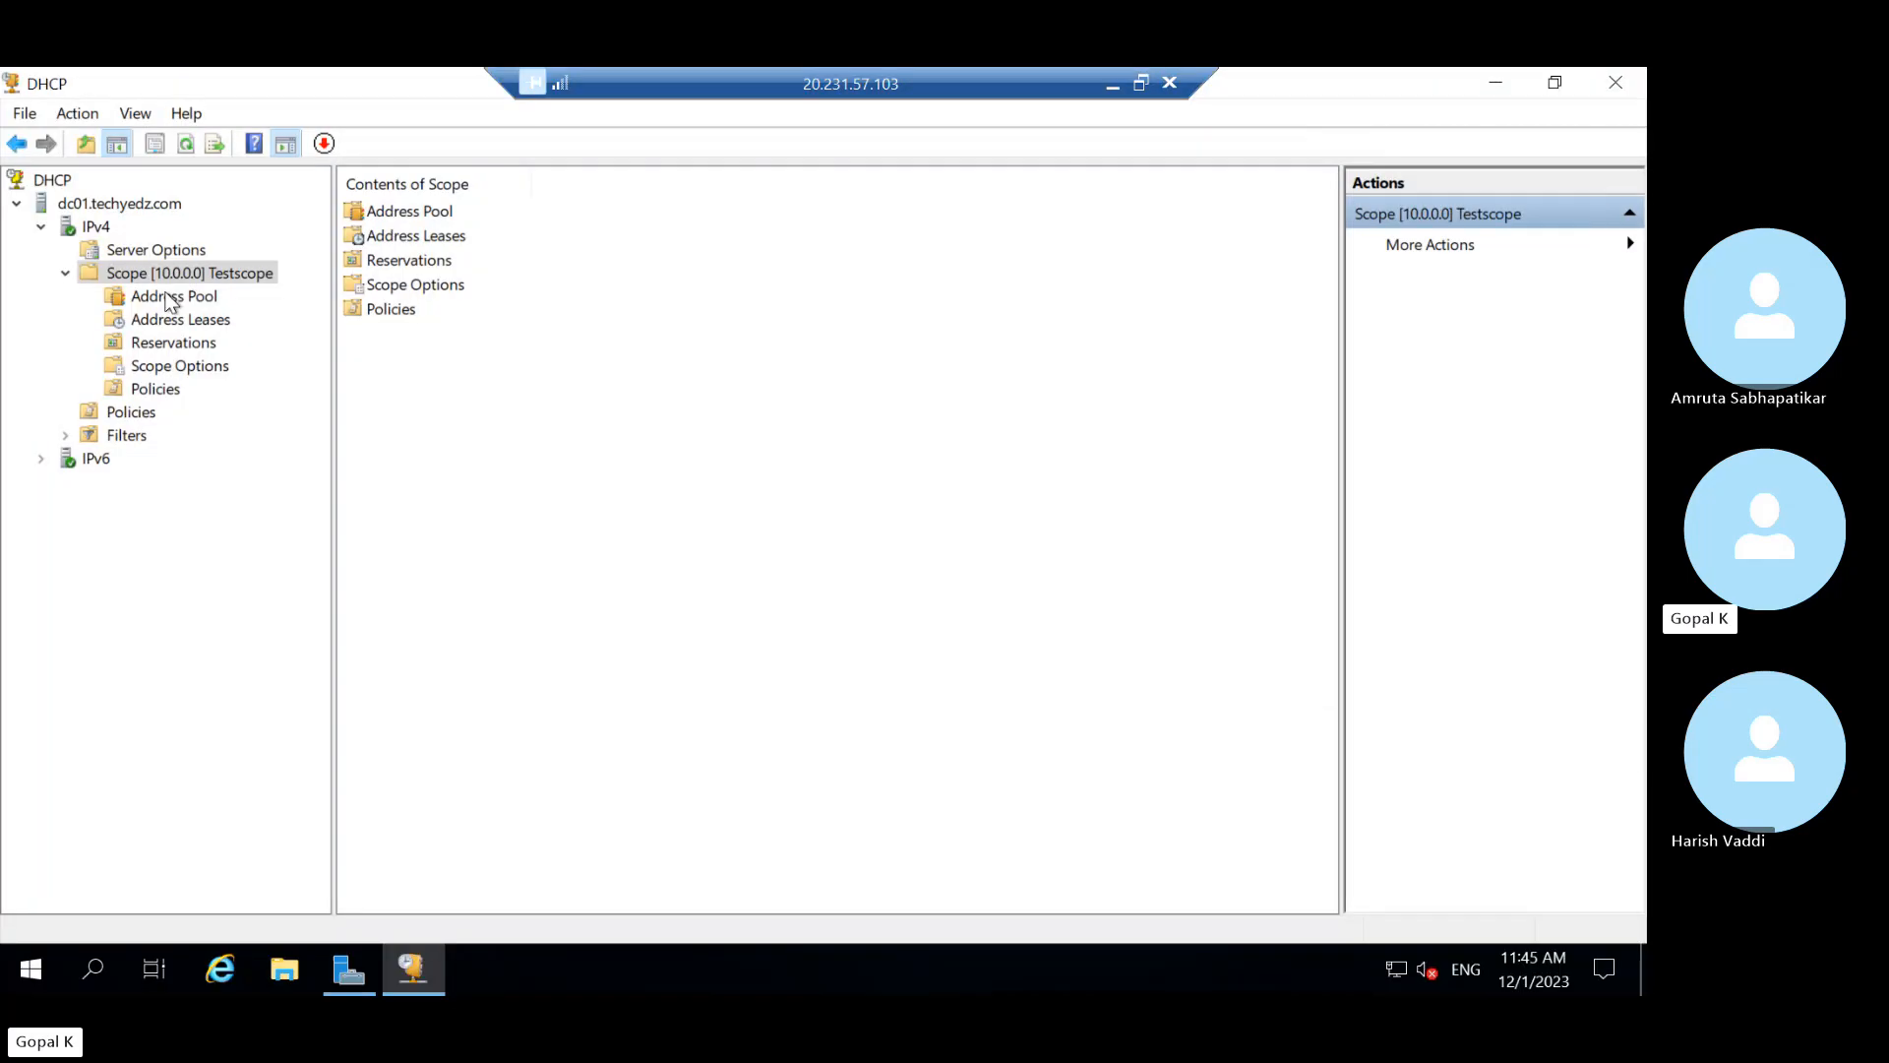
pyautogui.click(181, 317)
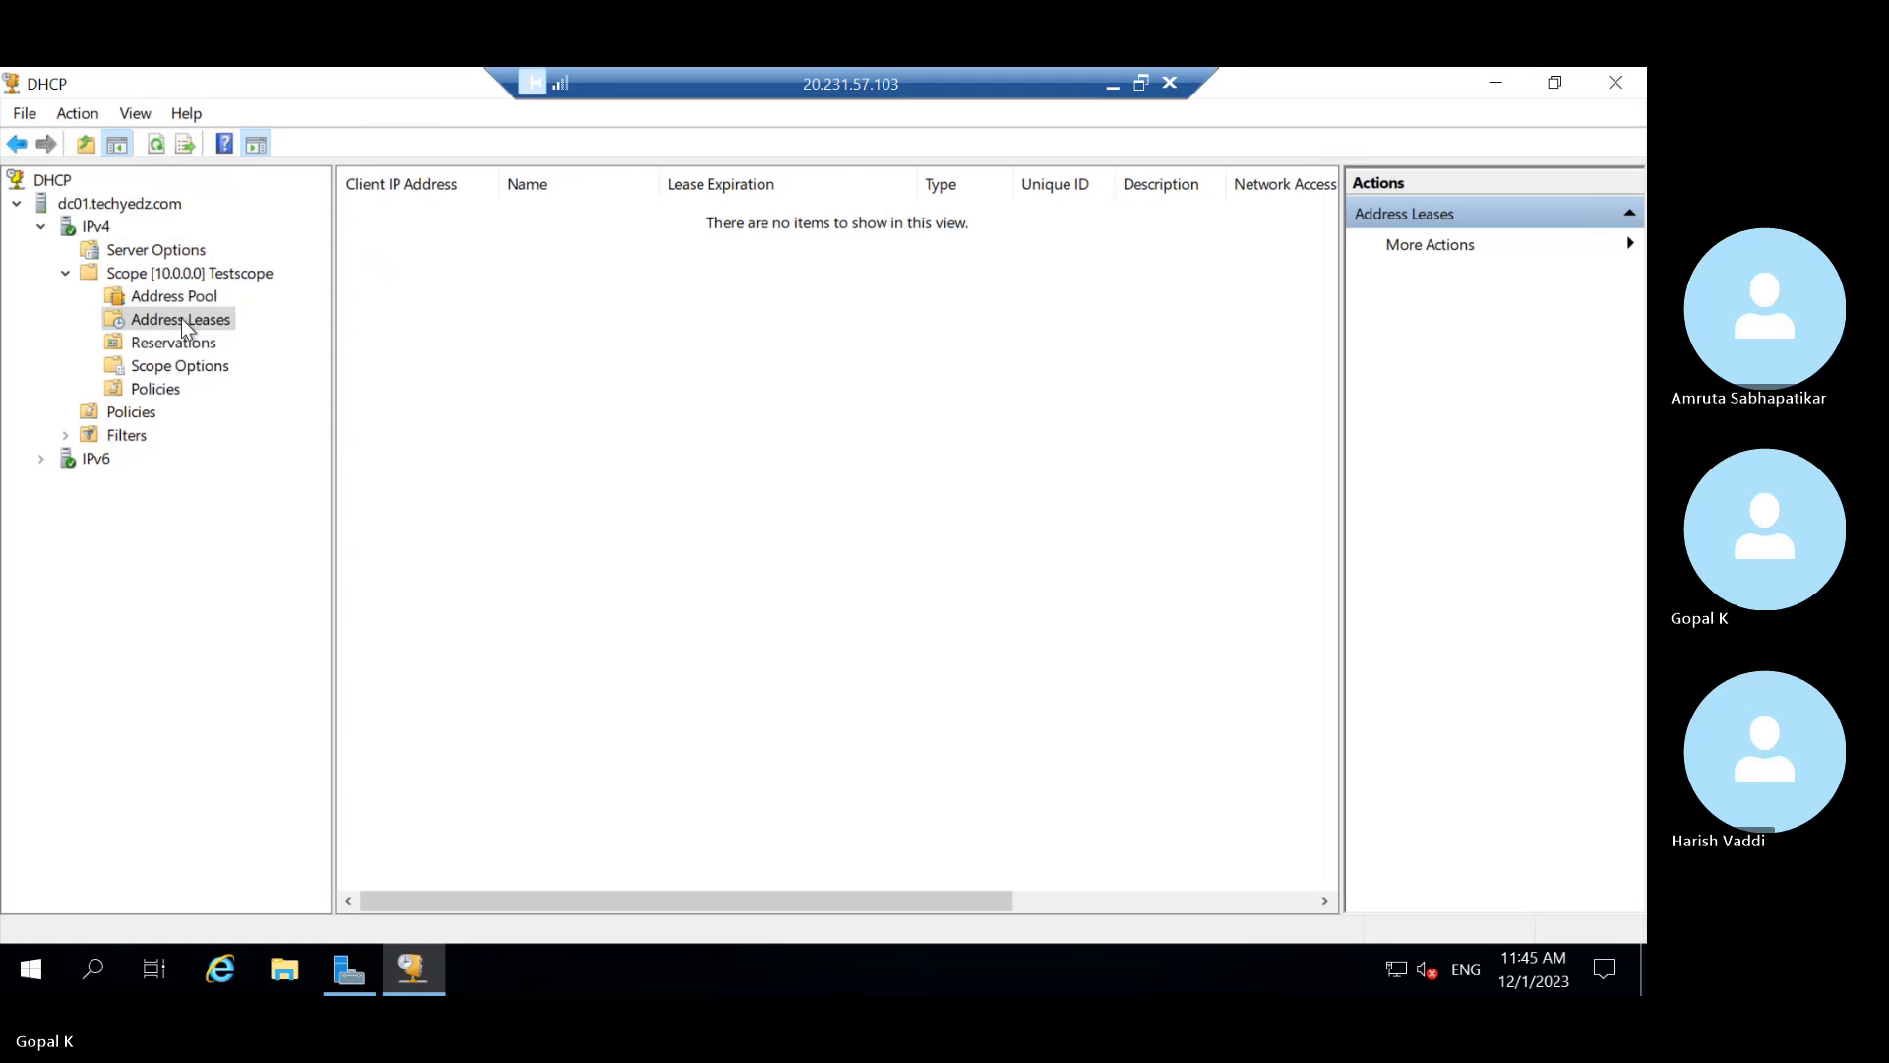
pyautogui.click(181, 295)
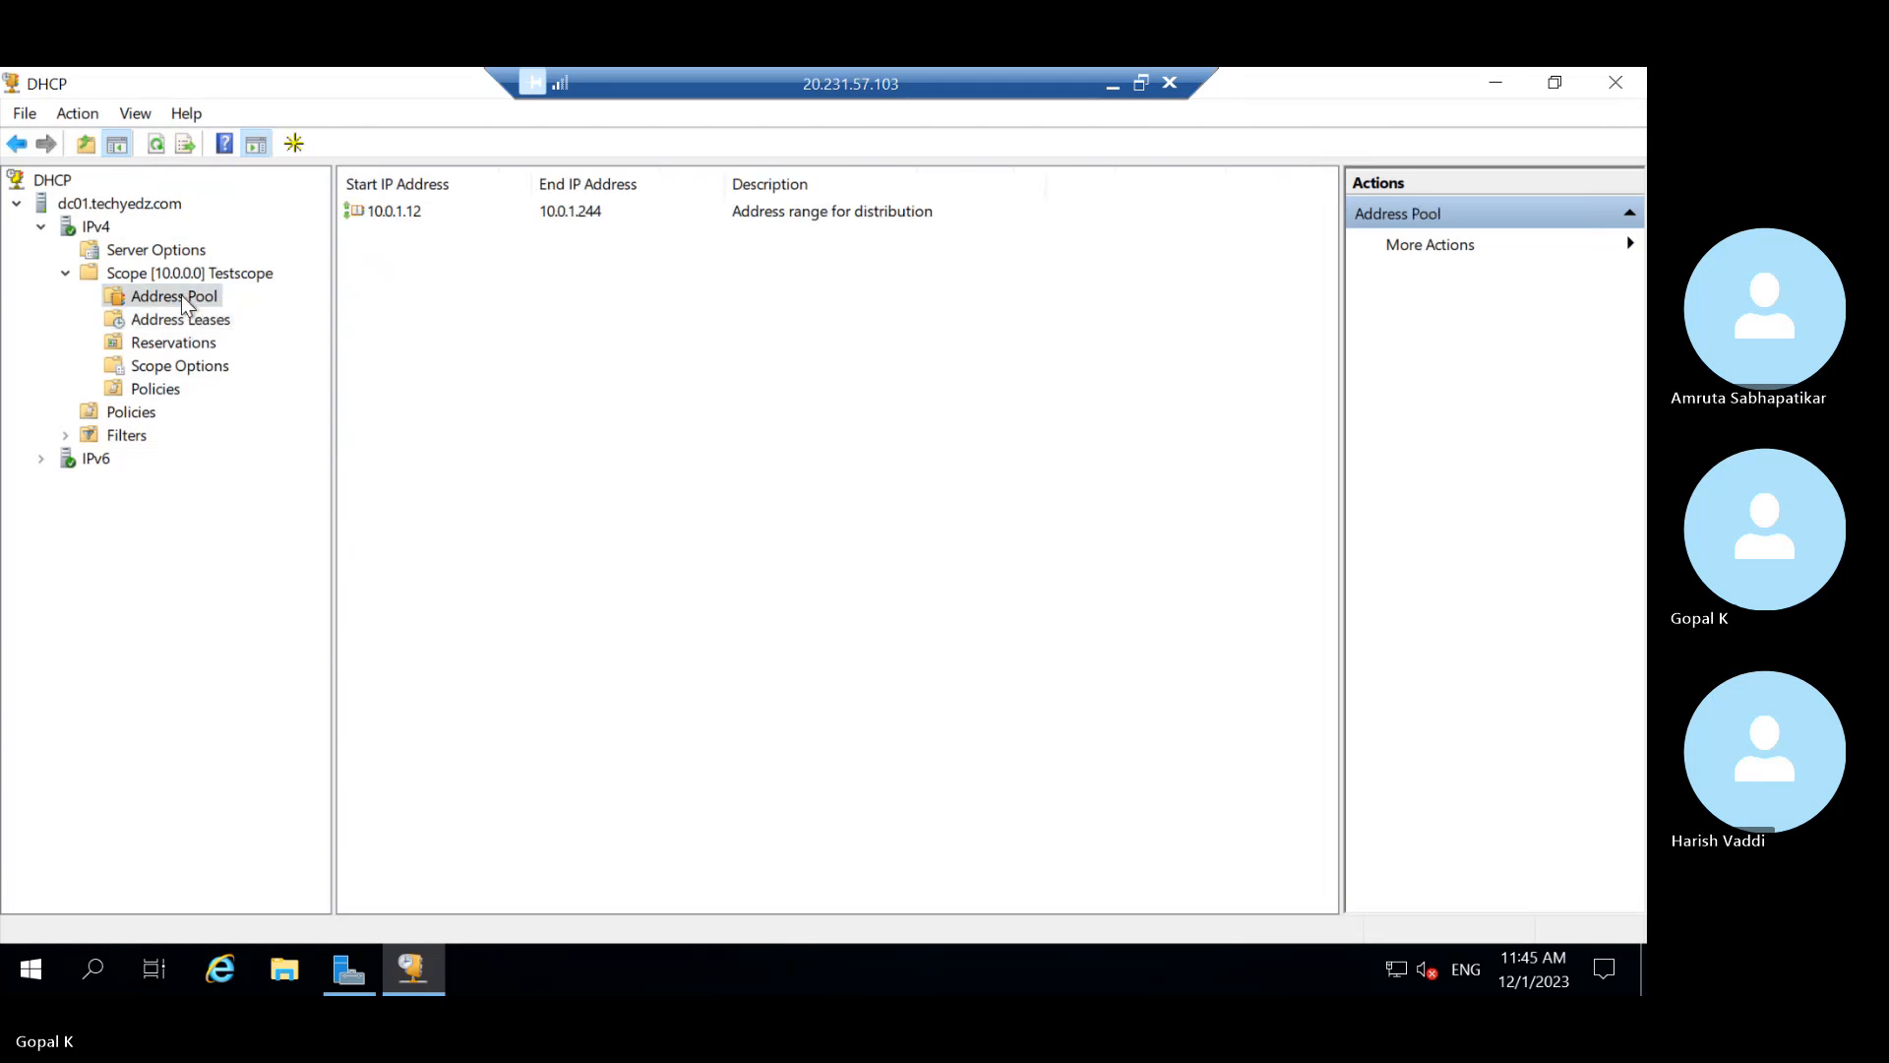
# Refresh the Testscope address pool and the Testscope scope from their context menus
pyautogui.rightClick(183, 300)
pyautogui.click(182, 520)
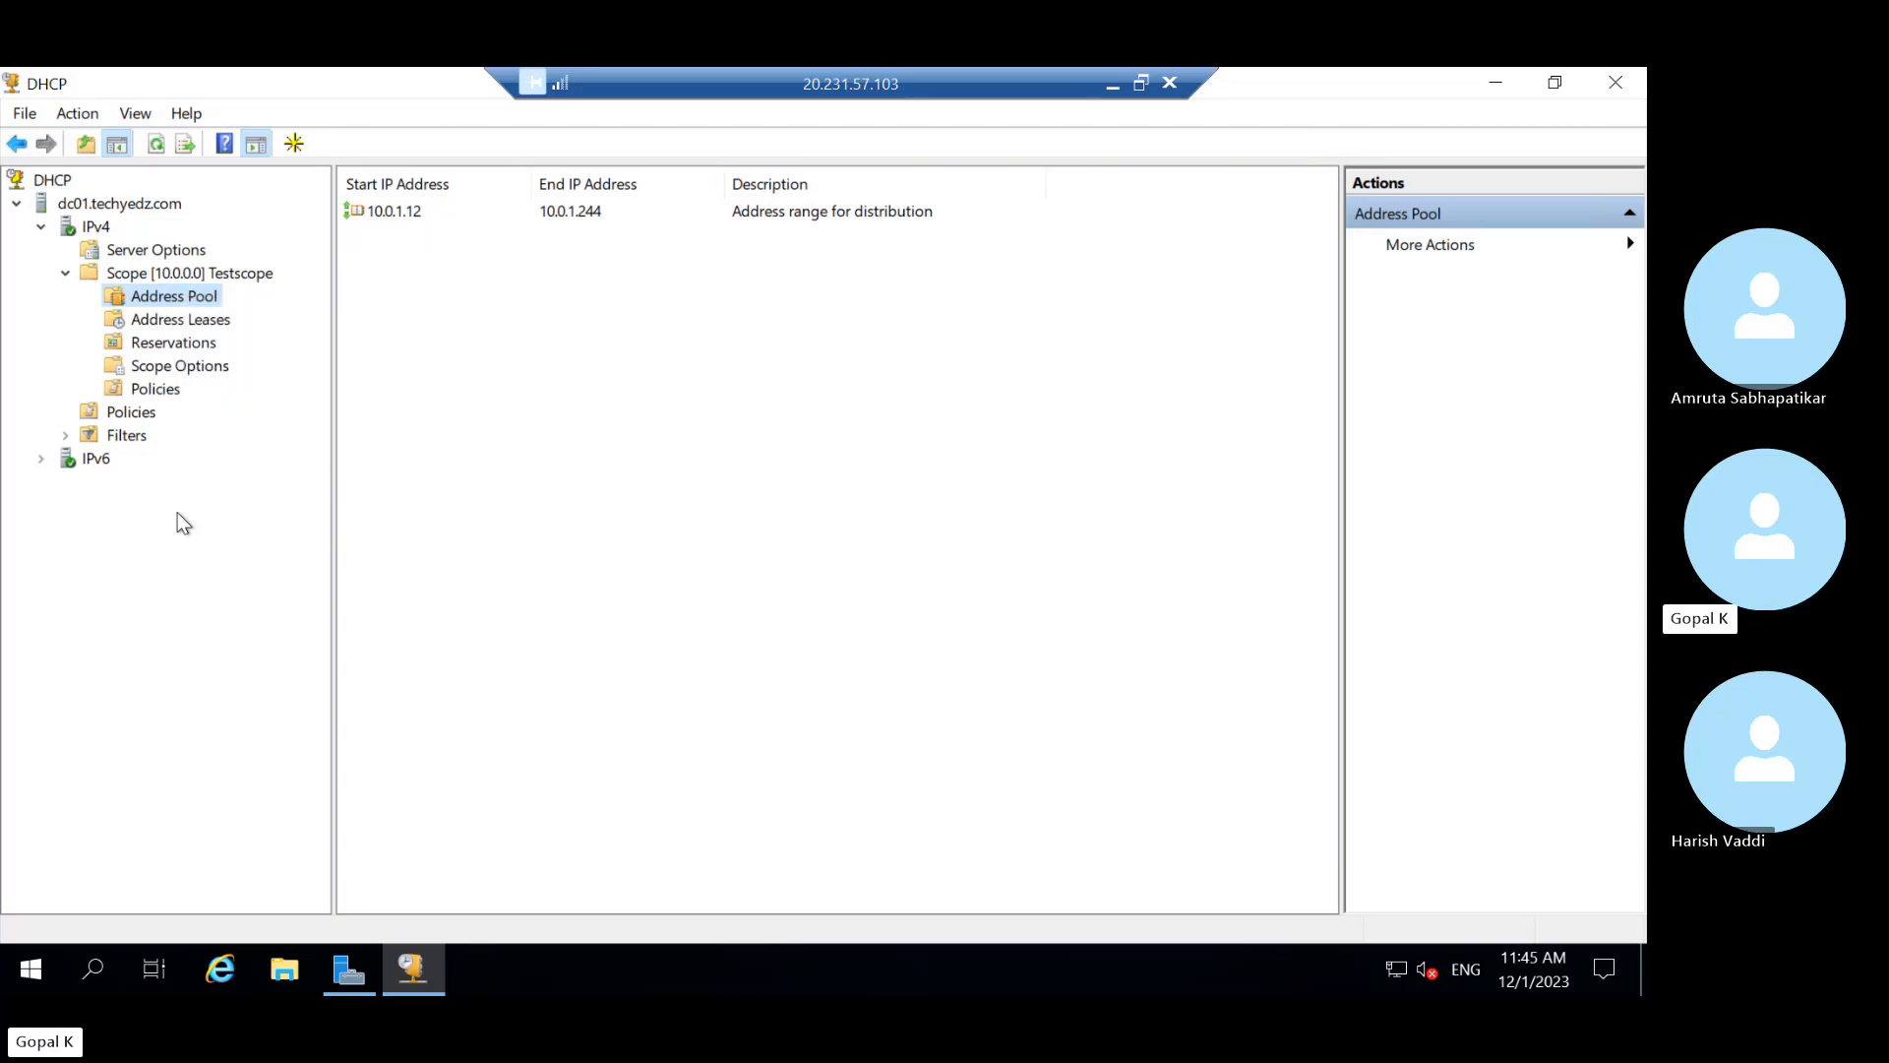
pyautogui.rightClick(174, 305)
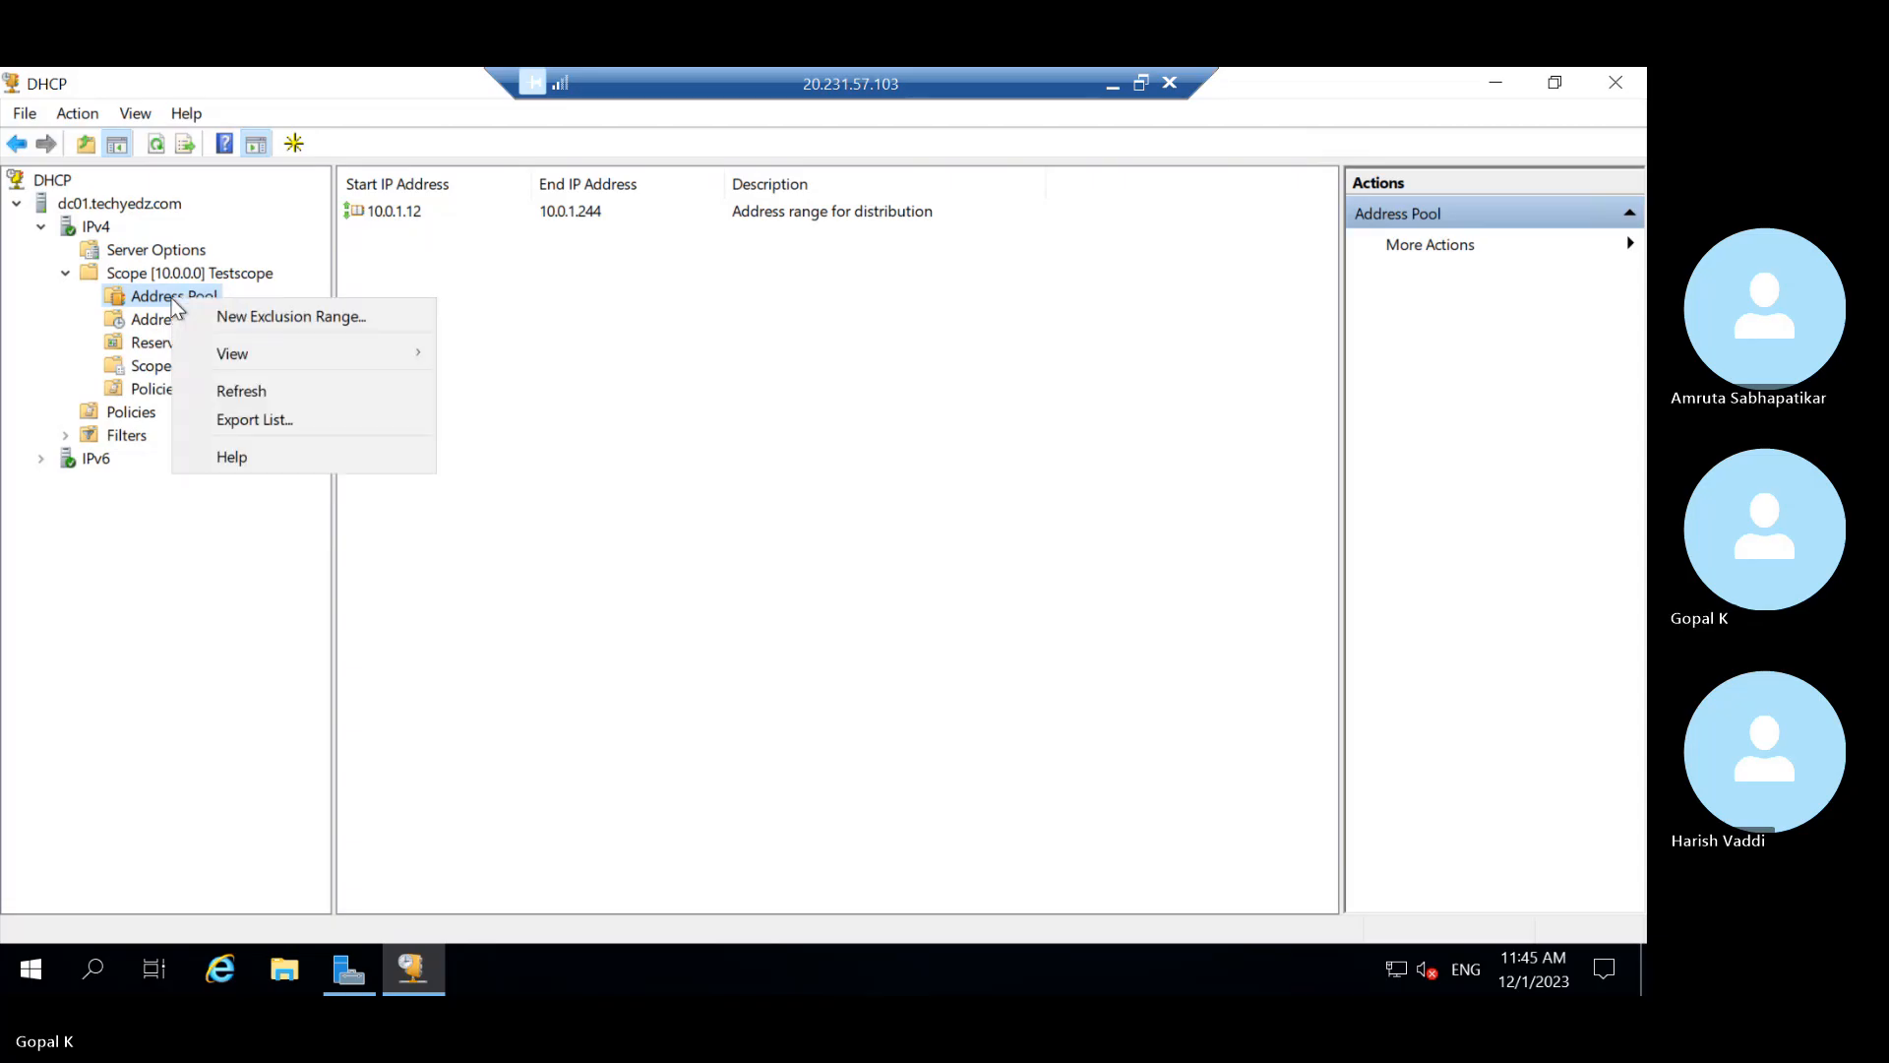
pyautogui.click(241, 391)
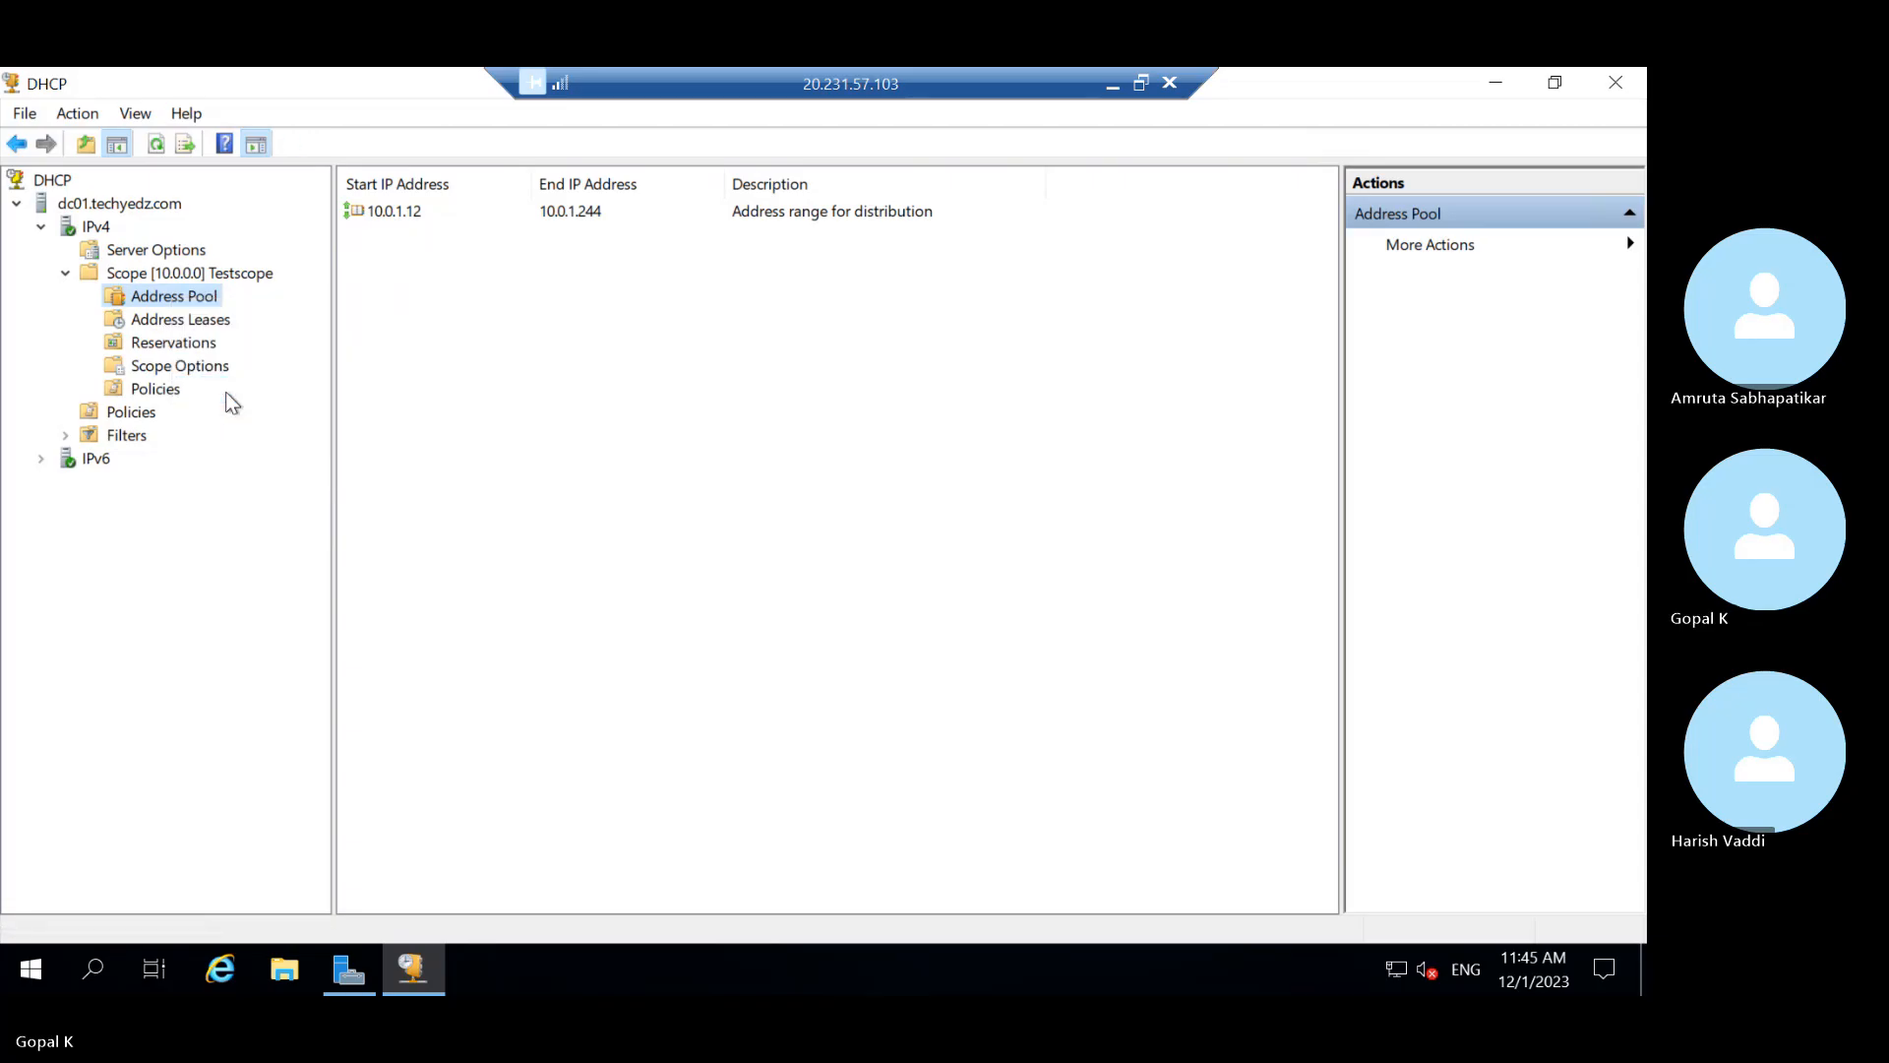
pyautogui.click(178, 321)
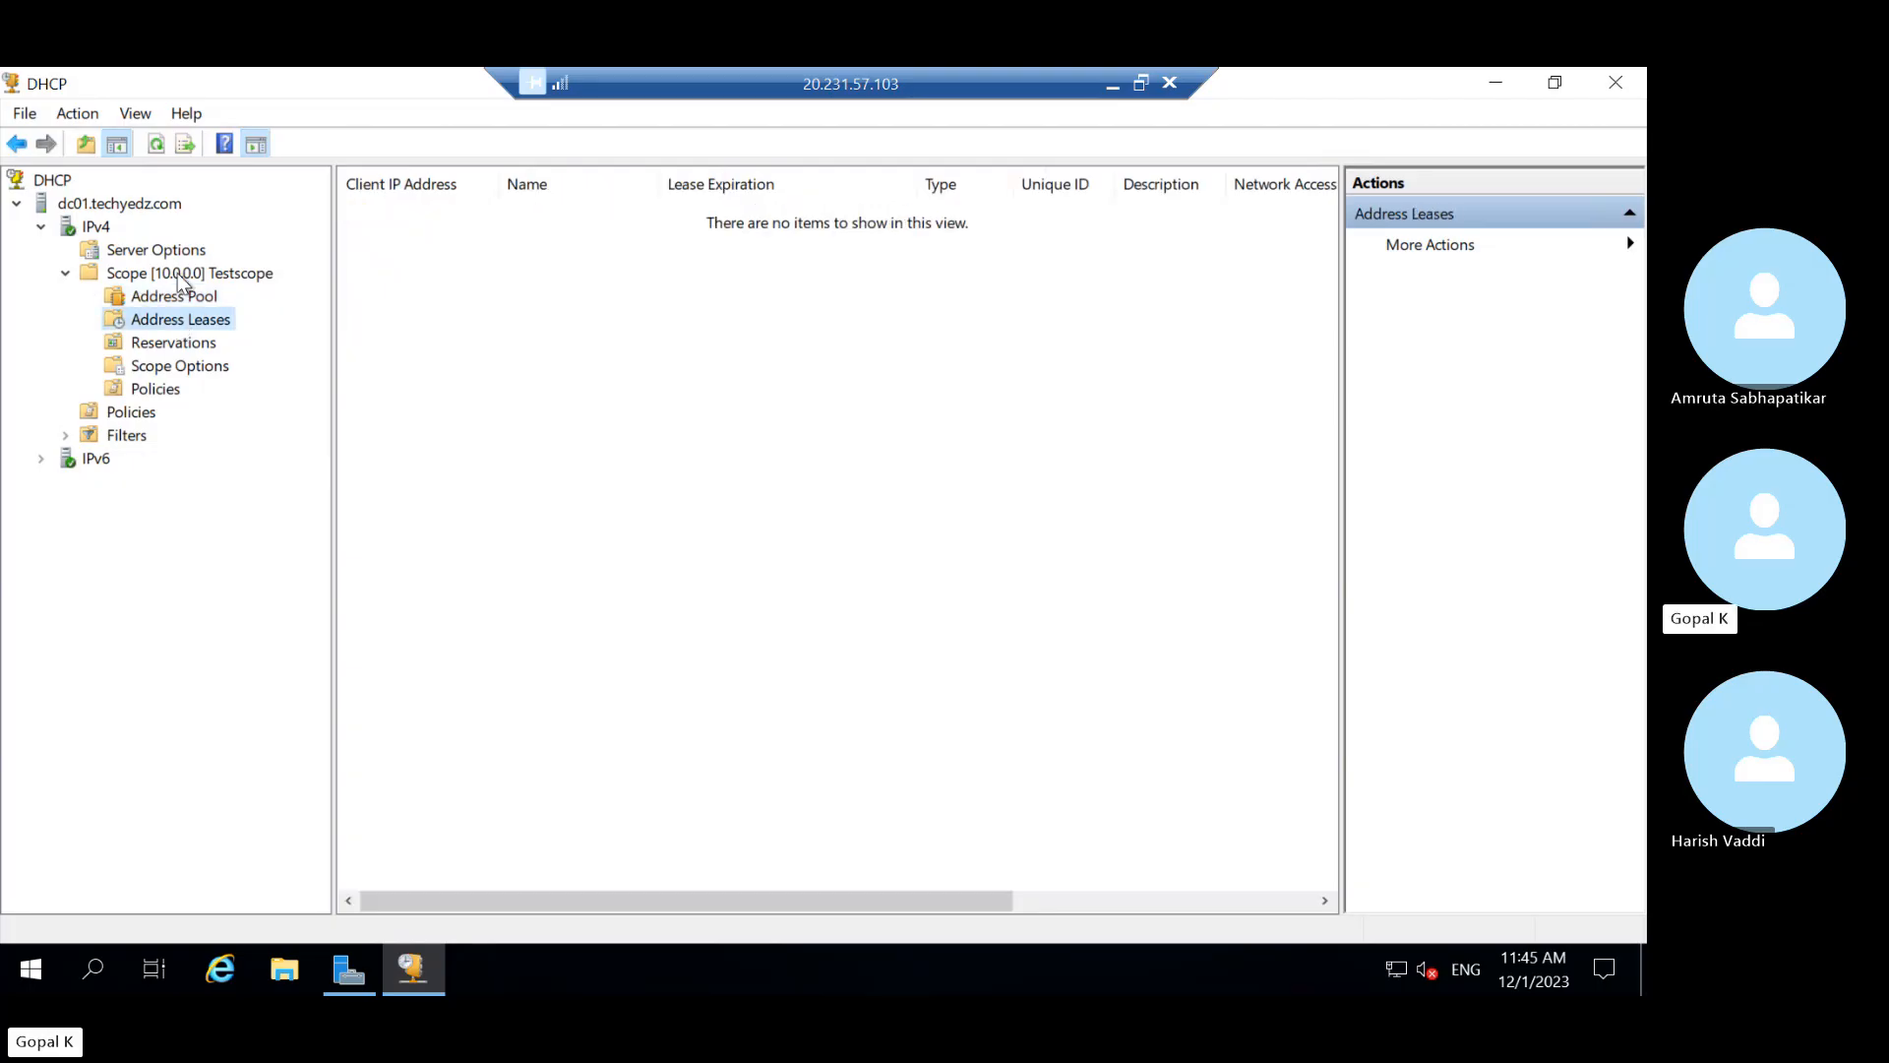
pyautogui.click(177, 273)
pyautogui.rightClick(177, 274)
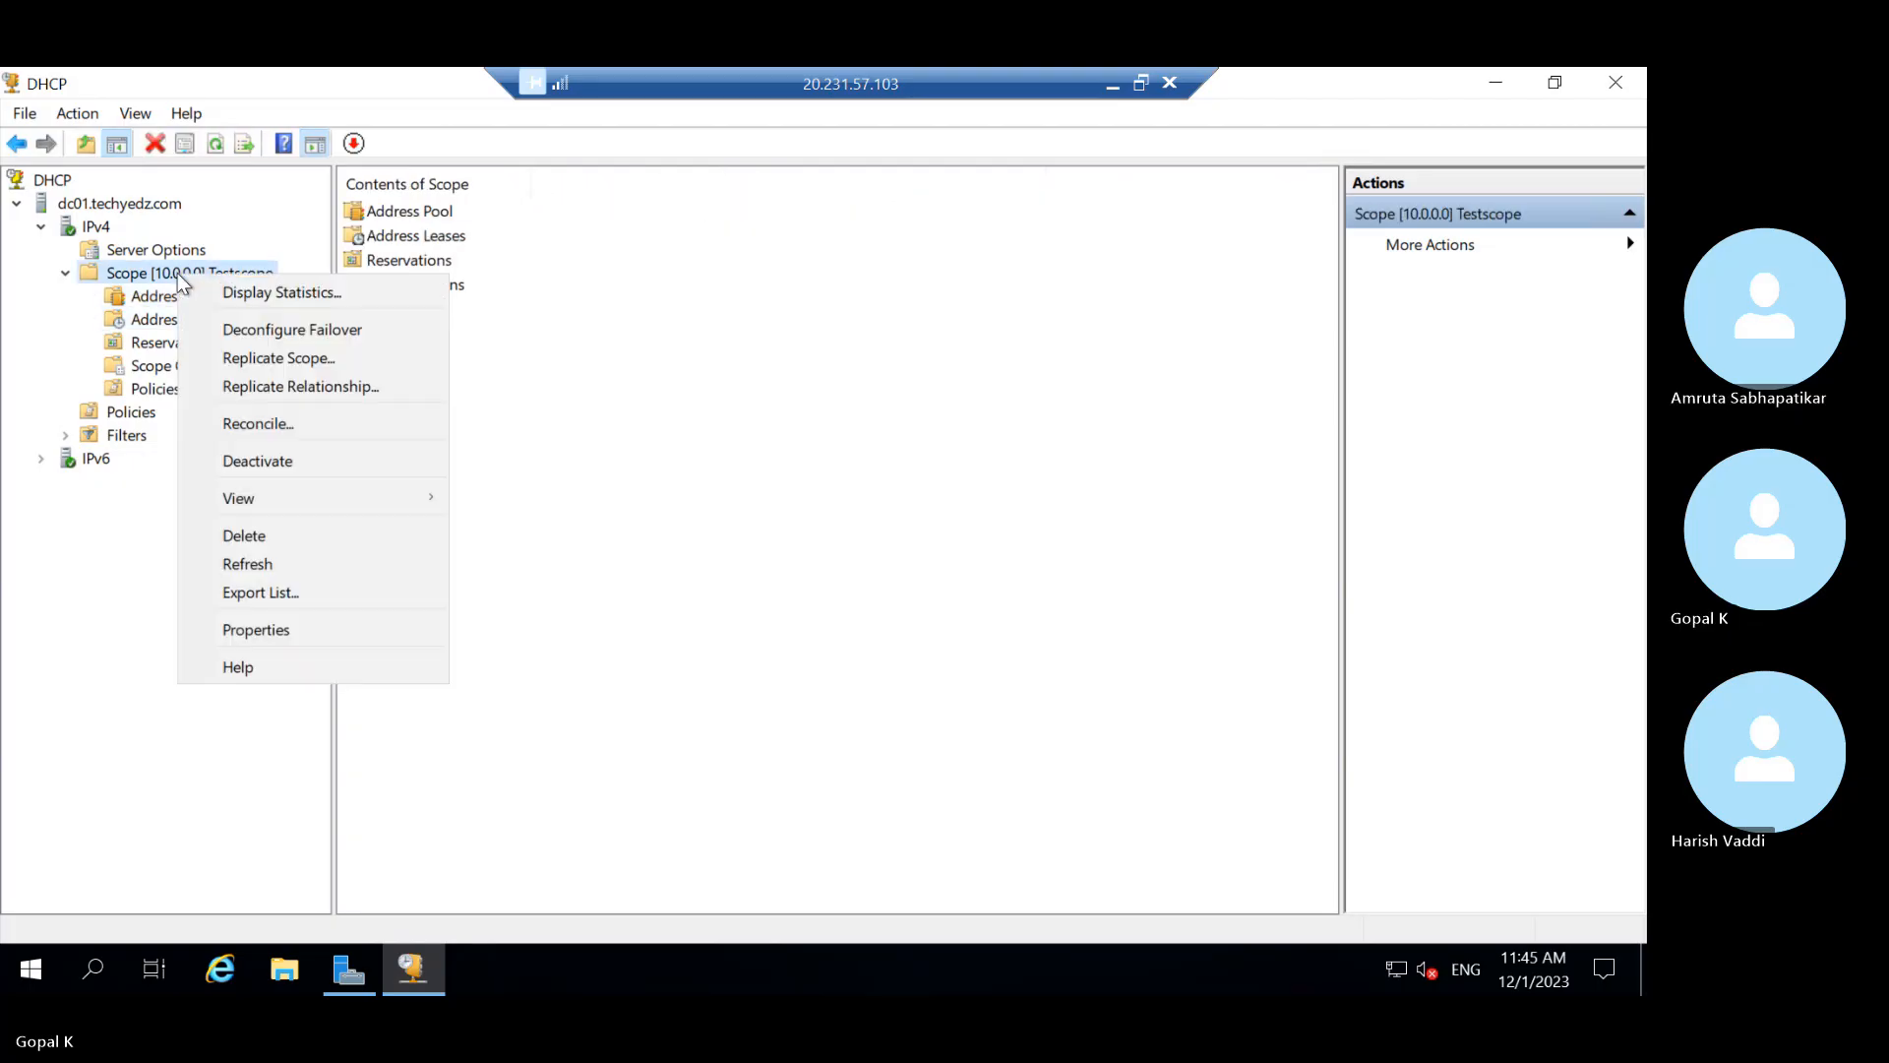
pyautogui.click(226, 566)
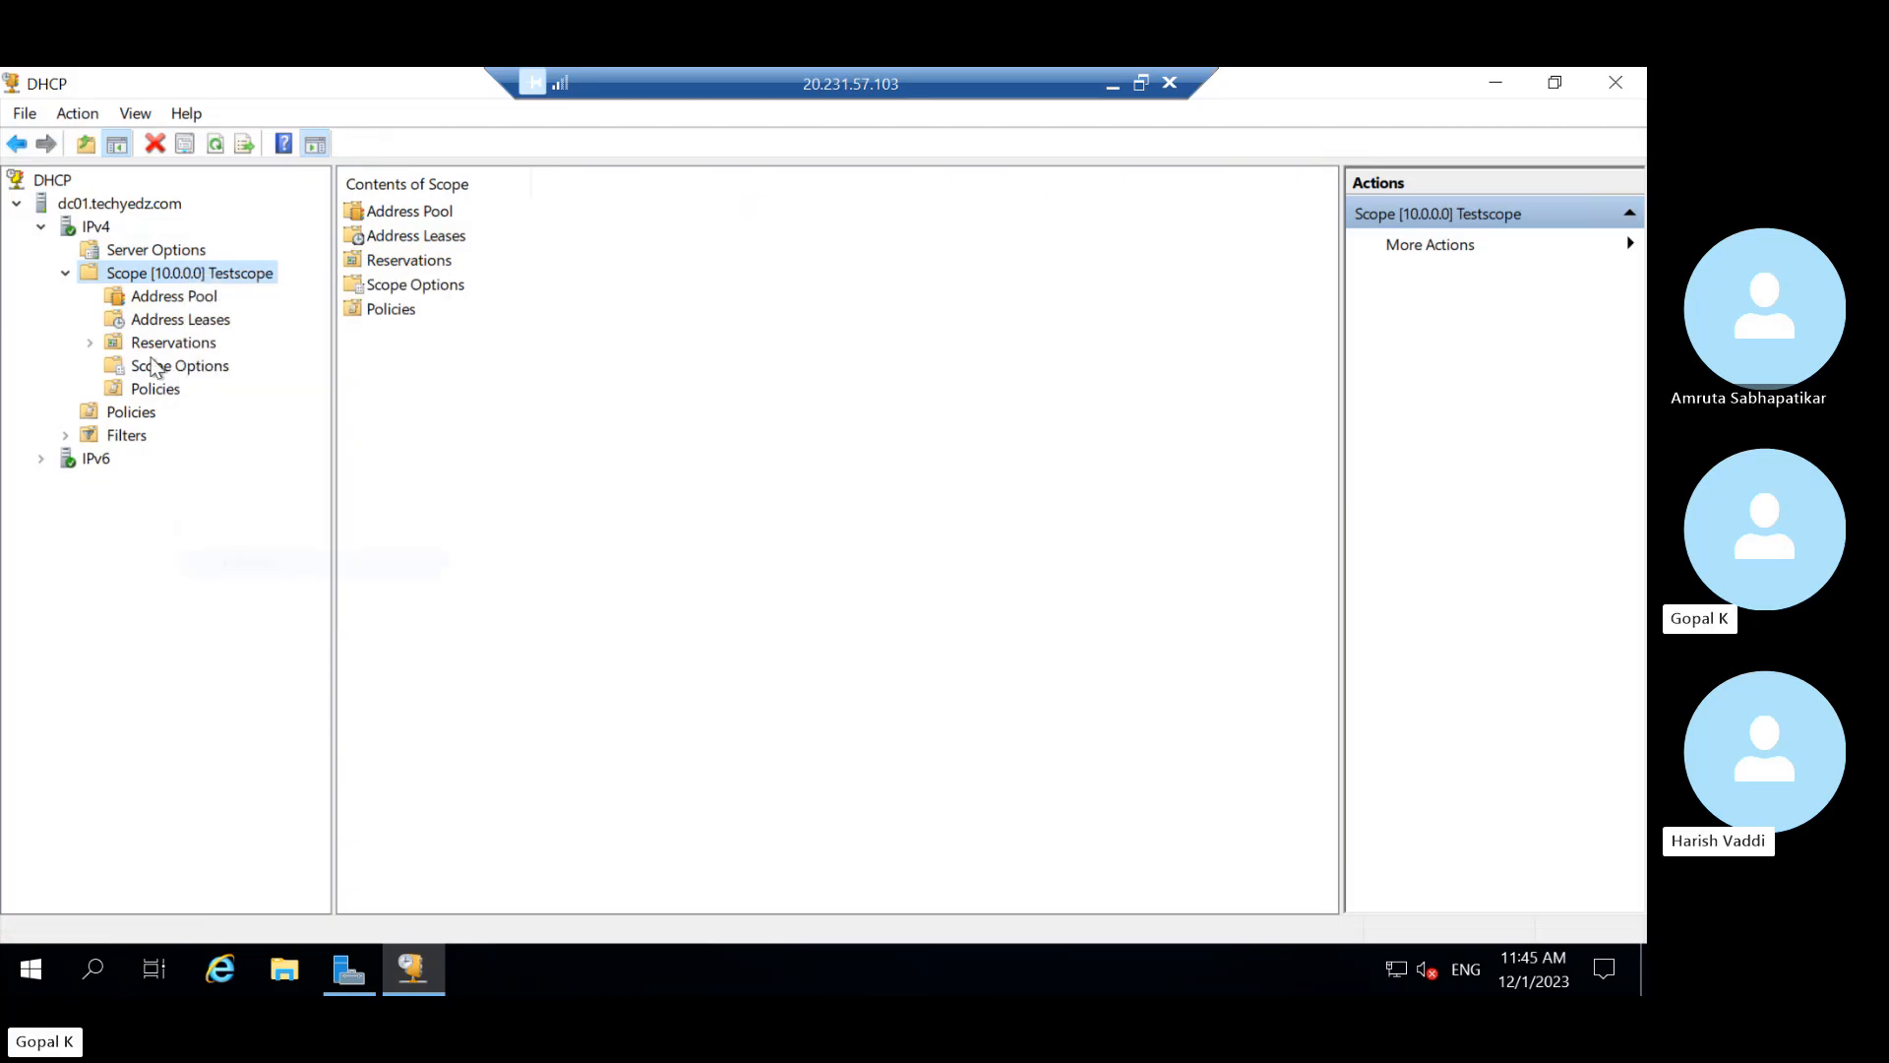
# Refresh Testscope's lease list twice, confirming it stays empty, then minimize the server session
pyautogui.click(88, 341)
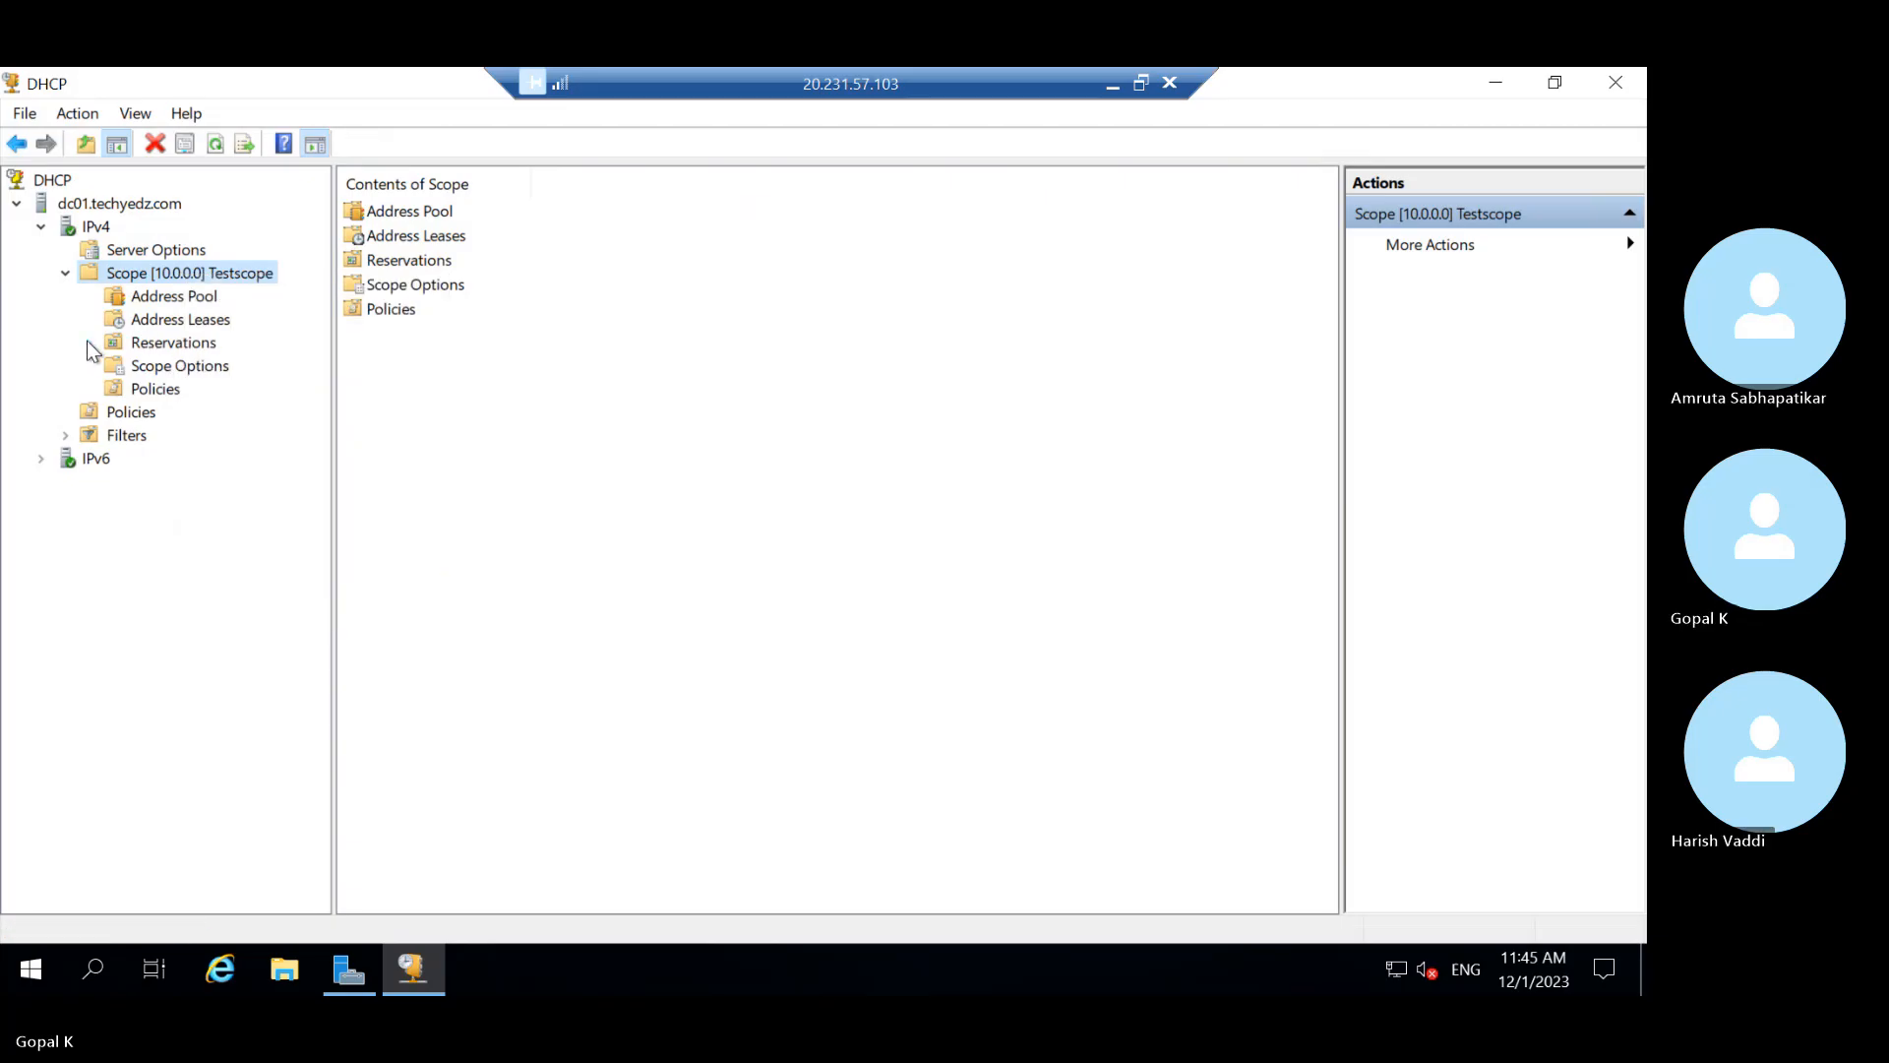
pyautogui.click(187, 320)
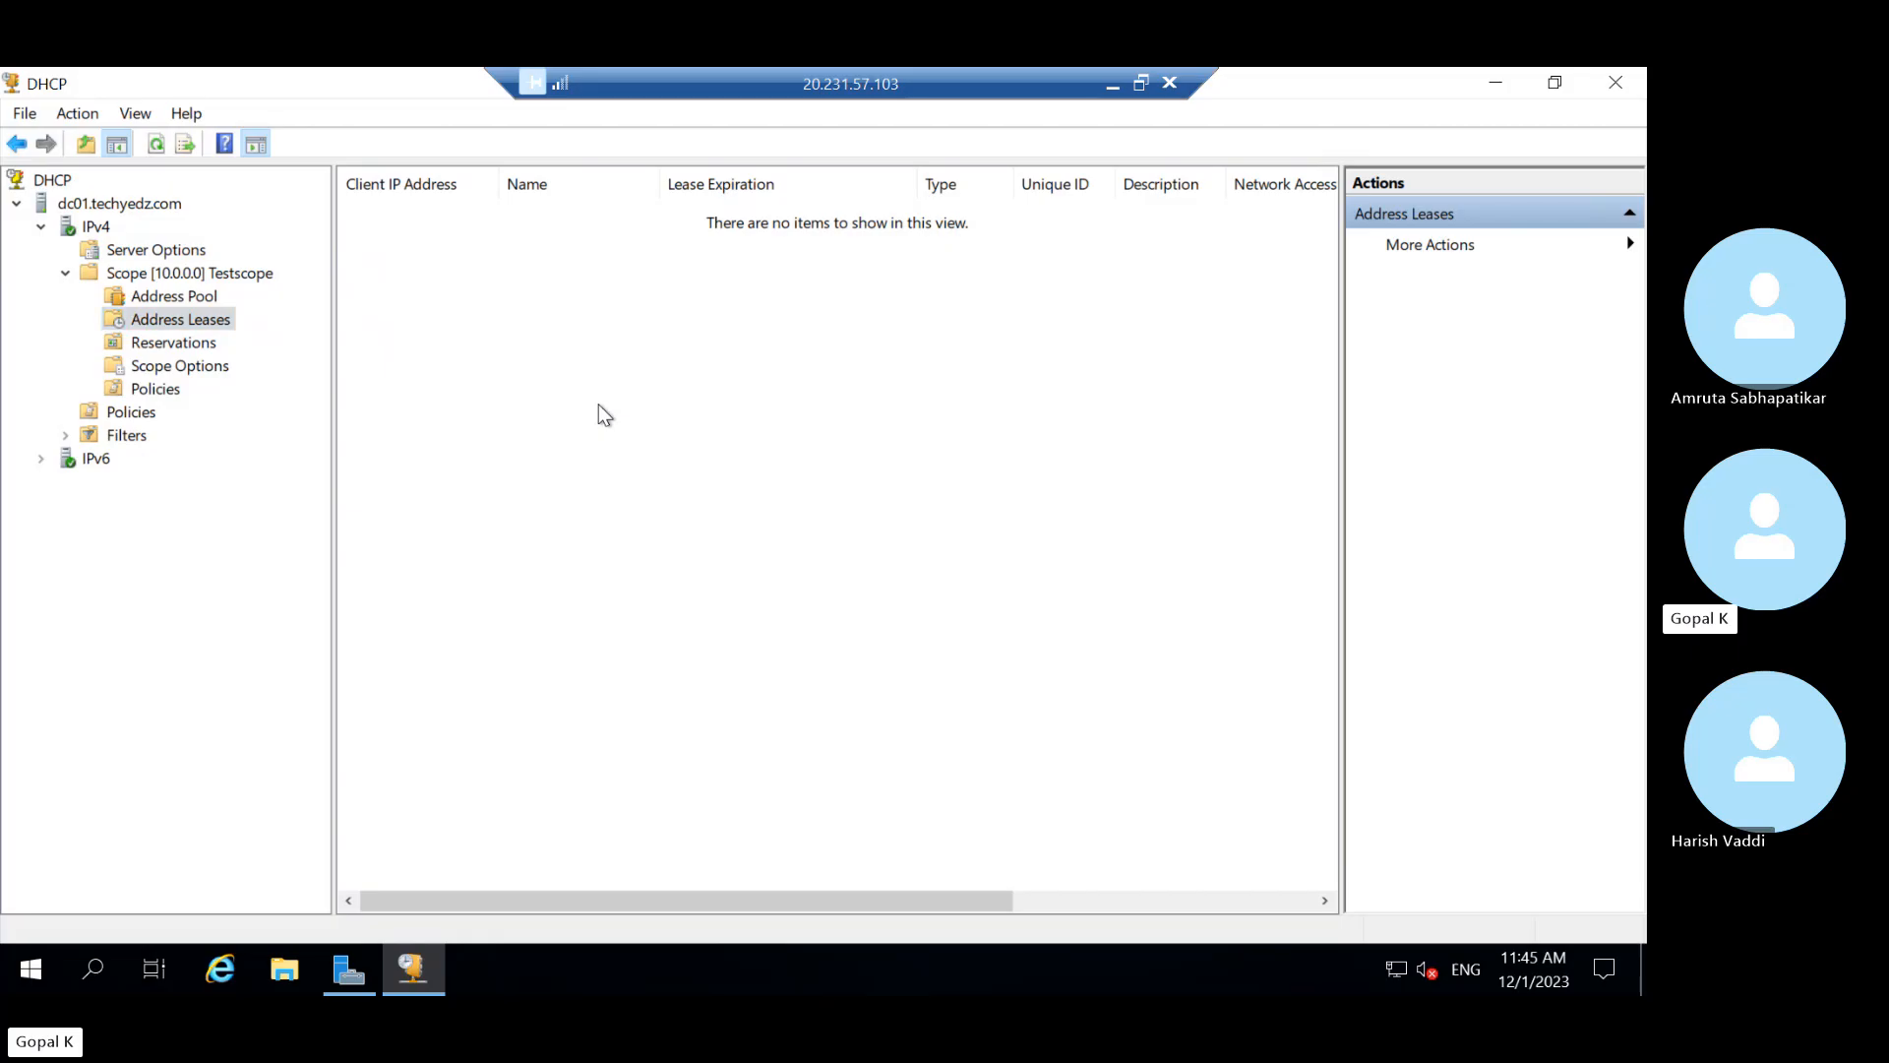
pyautogui.click(157, 149)
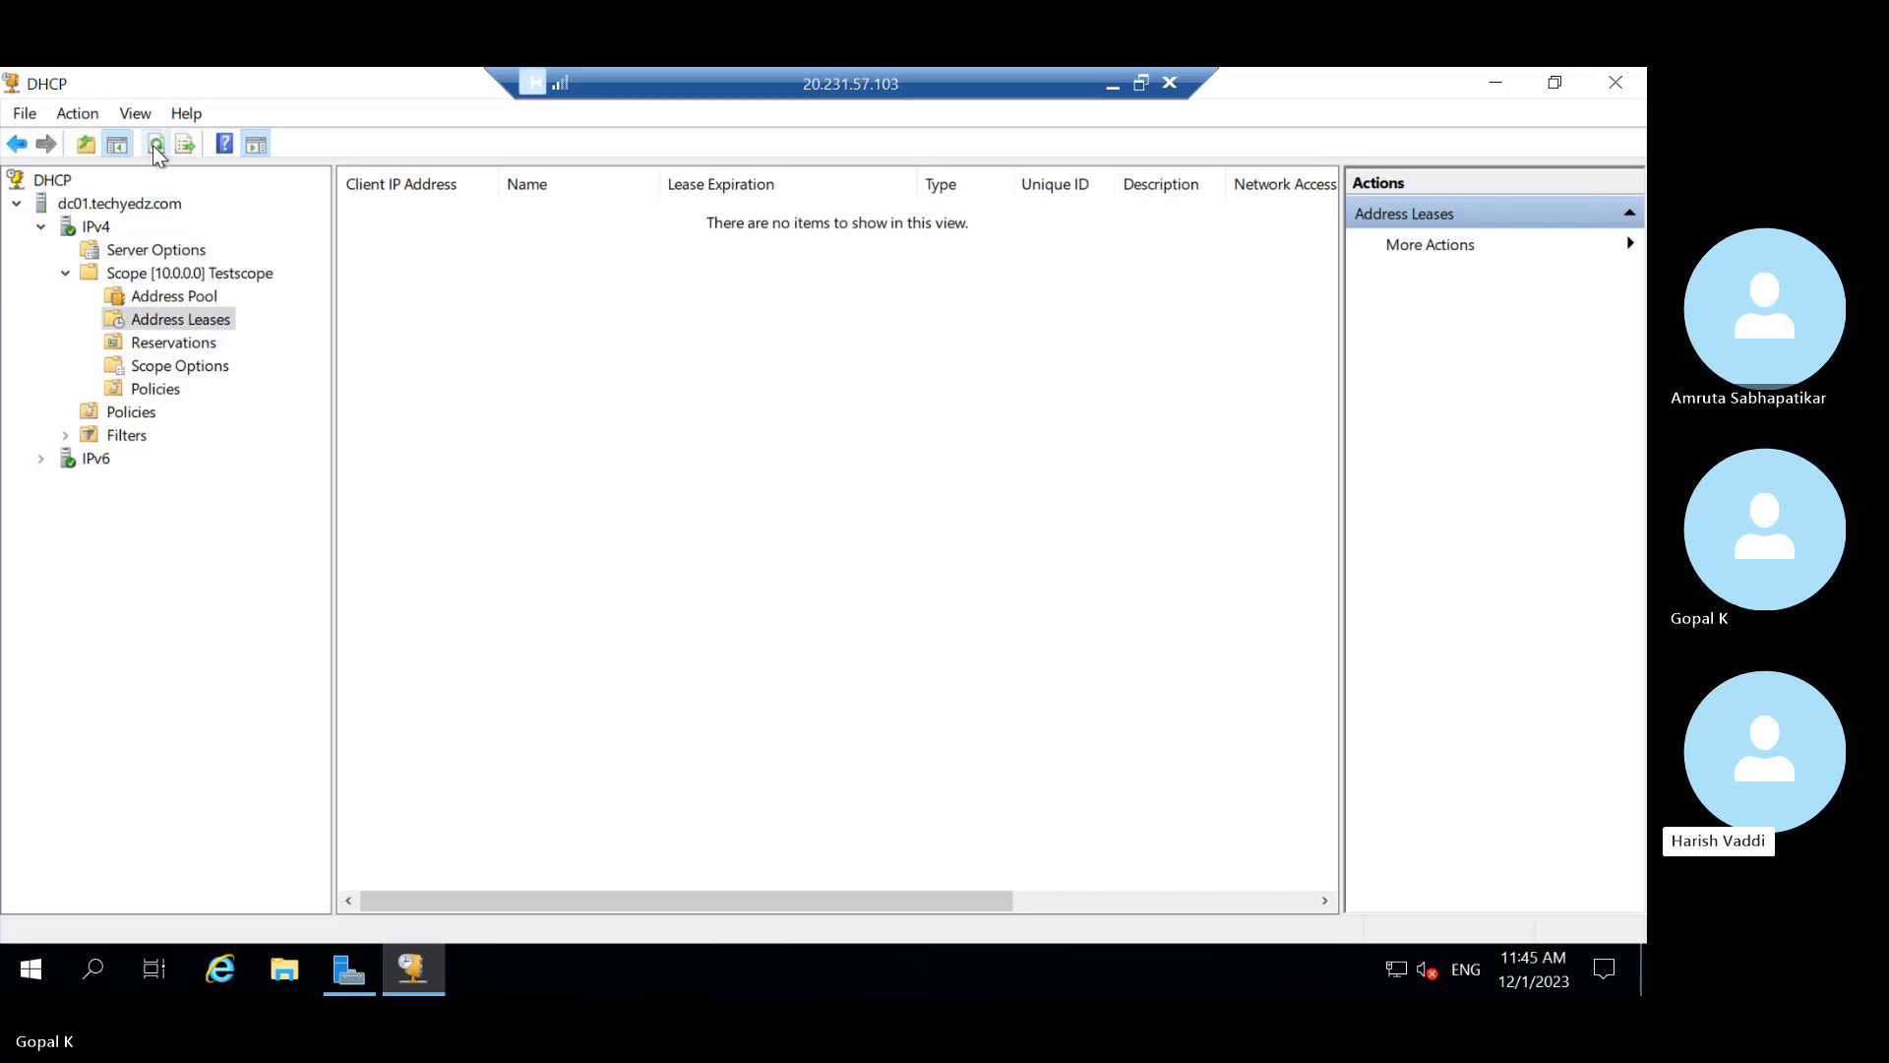
pyautogui.click(157, 147)
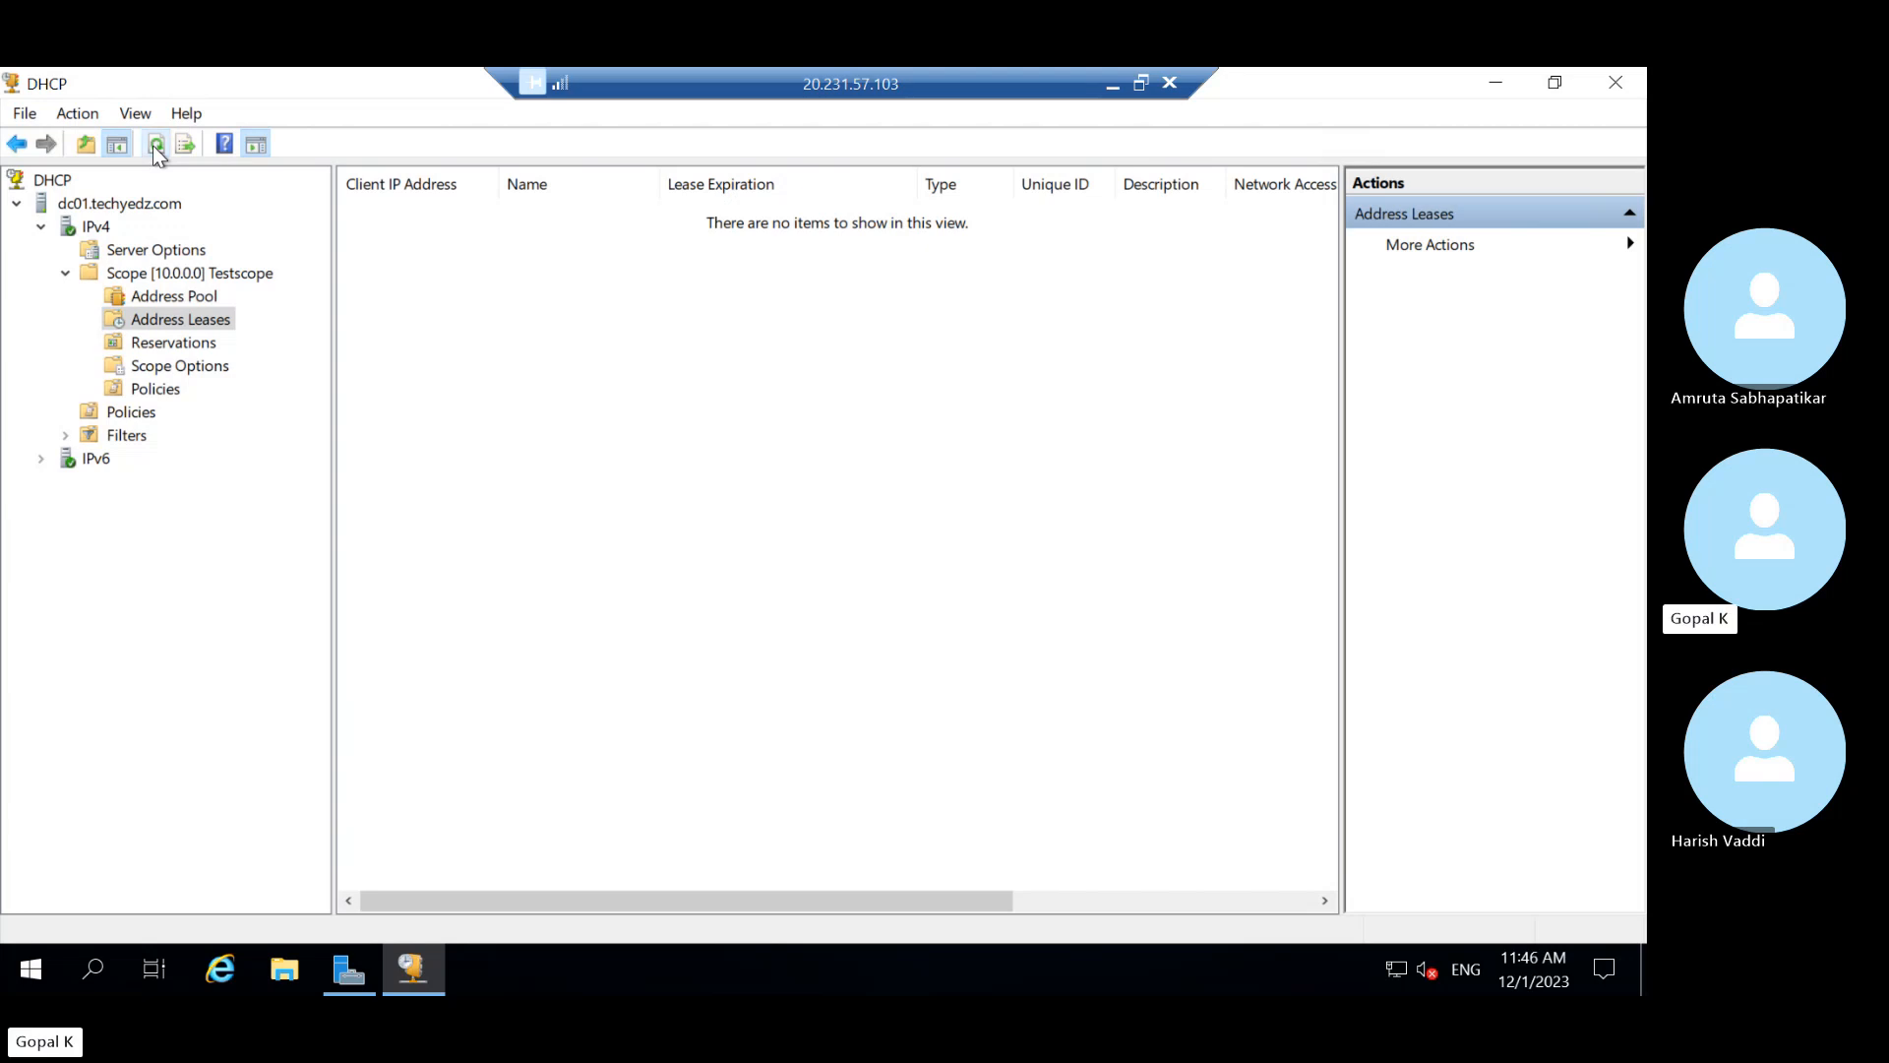
pyautogui.click(1107, 84)
pyautogui.moveTo(1112, 956)
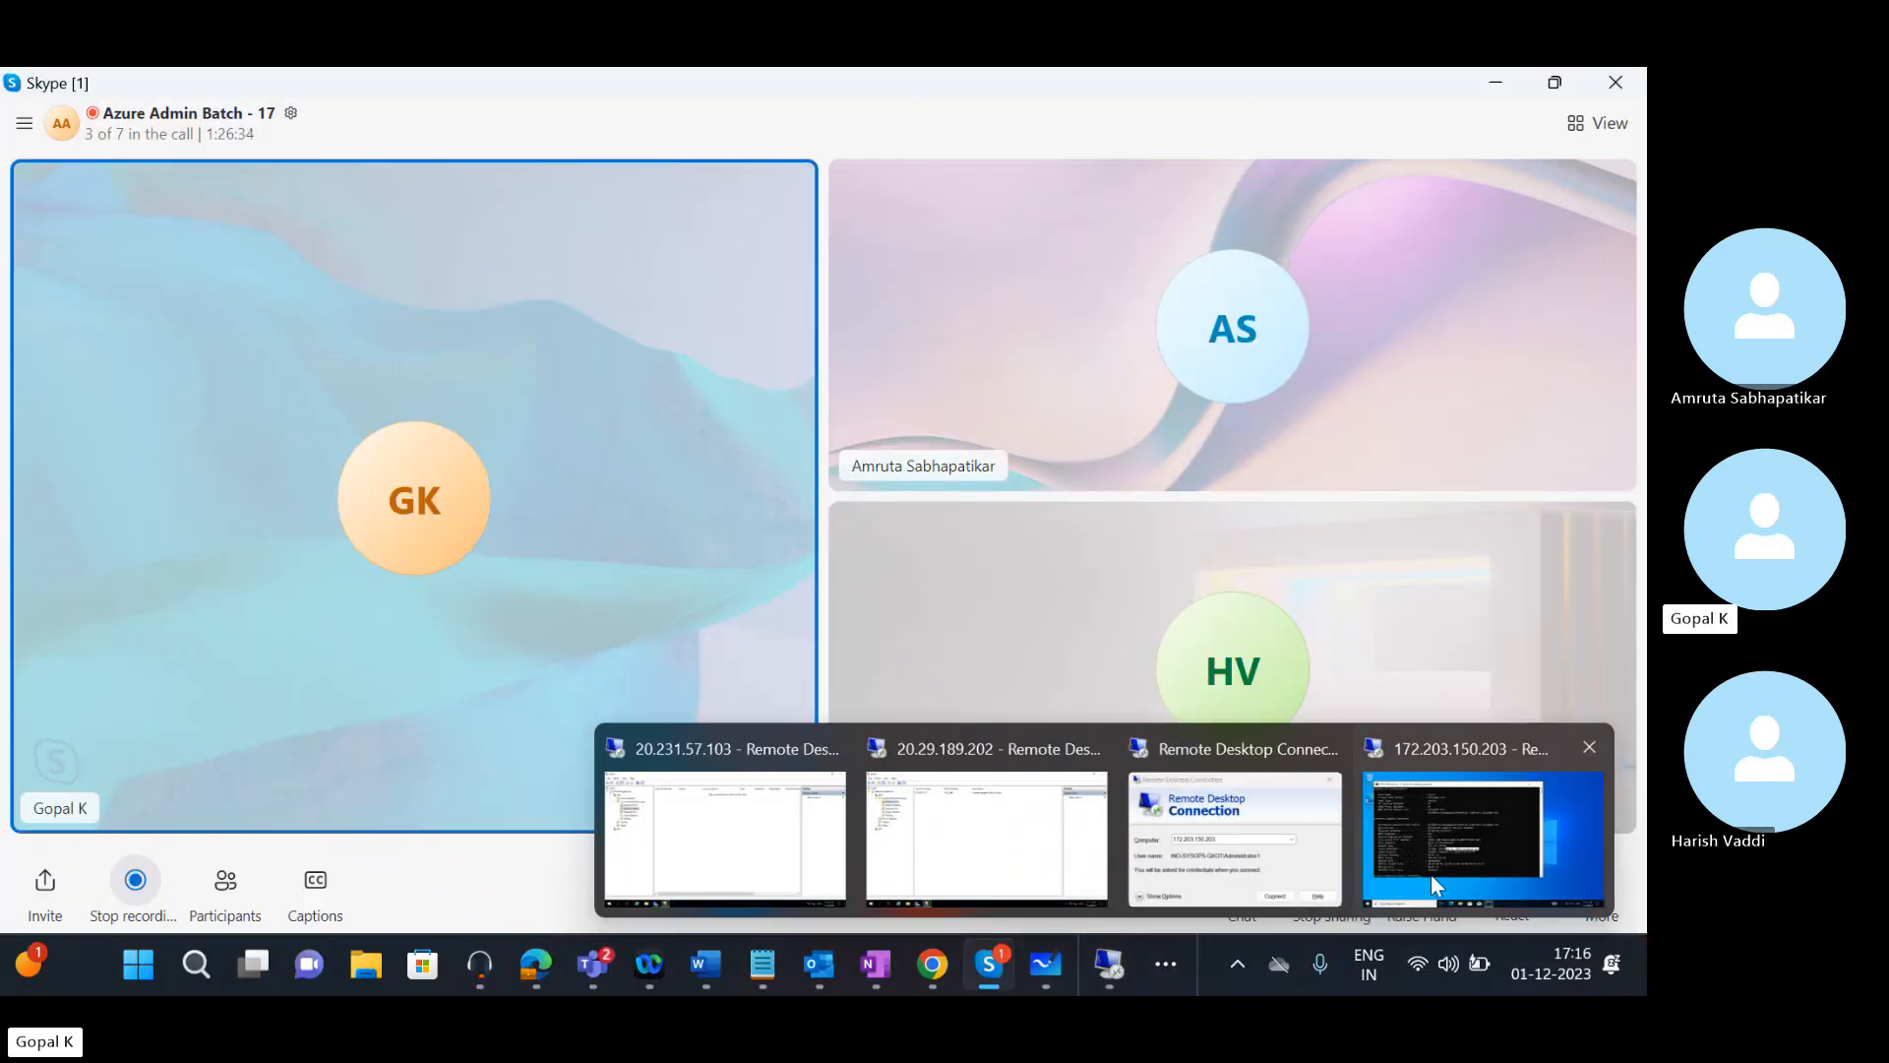
pyautogui.click(1432, 846)
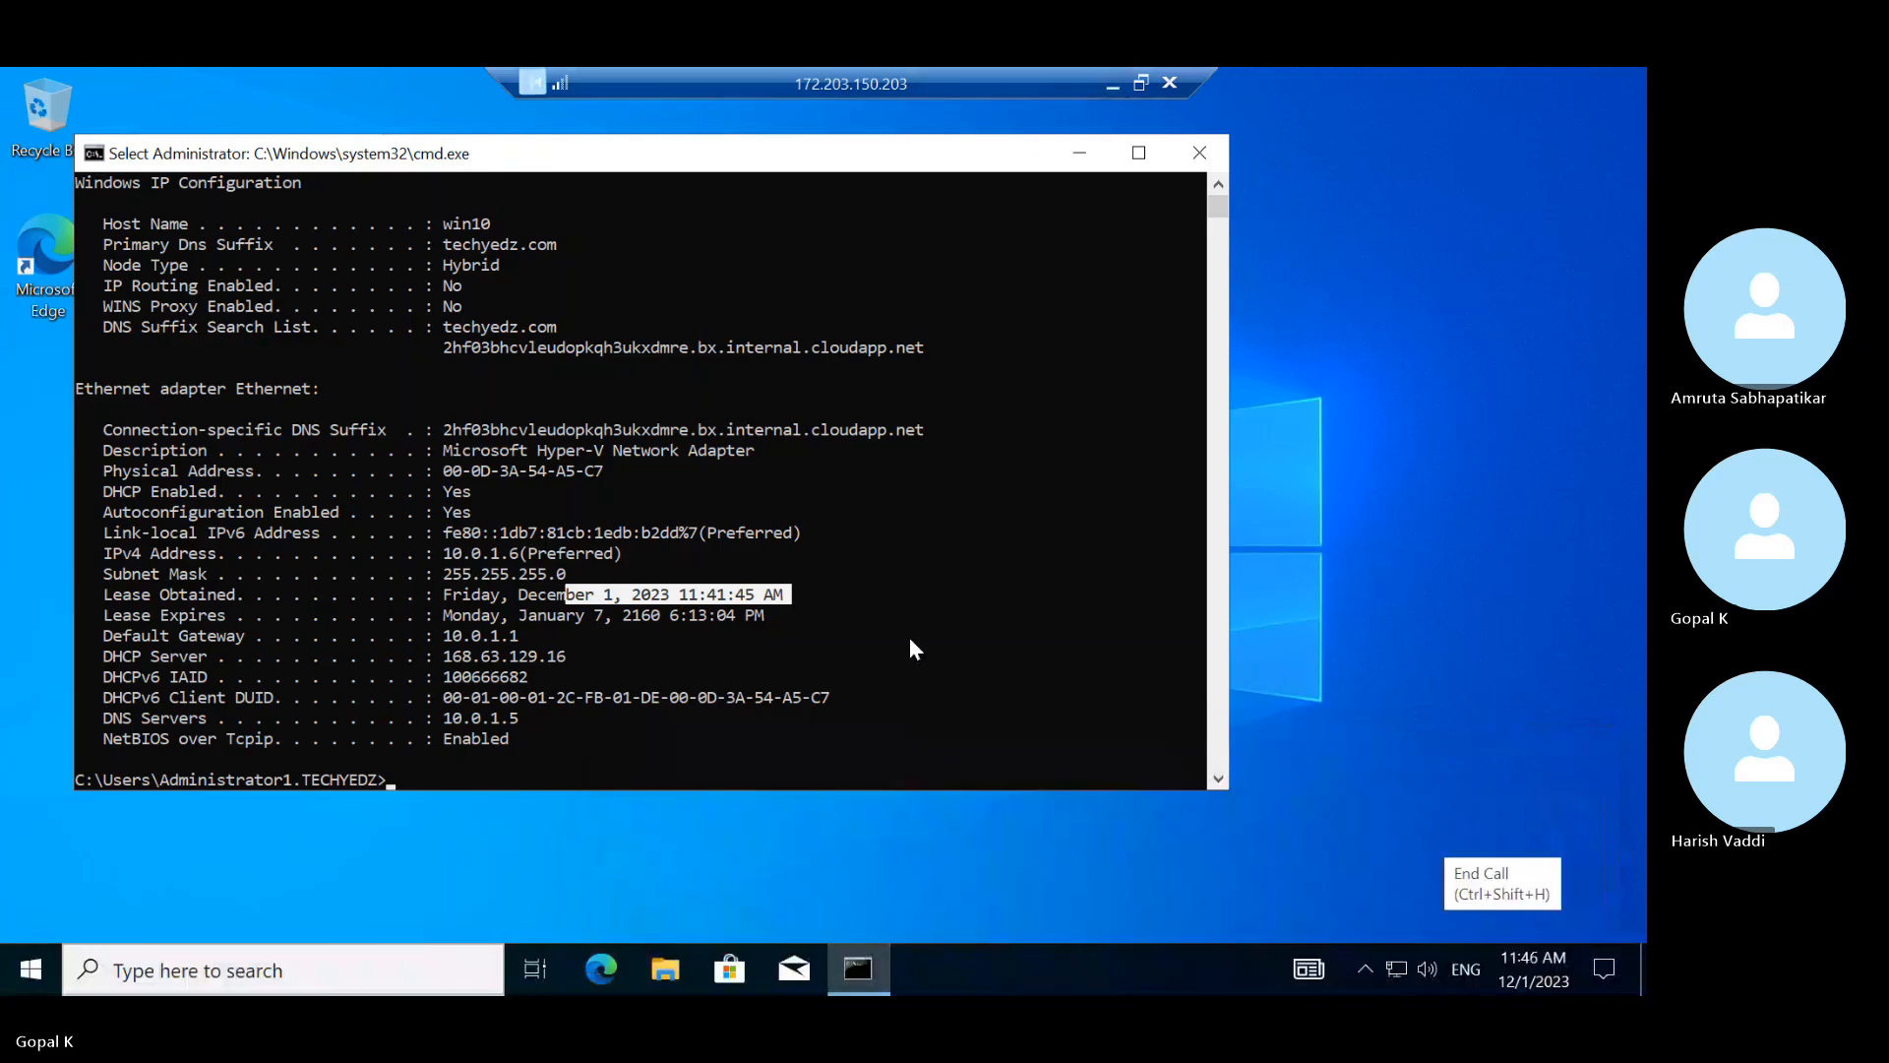
pyautogui.doubleClick(473, 656)
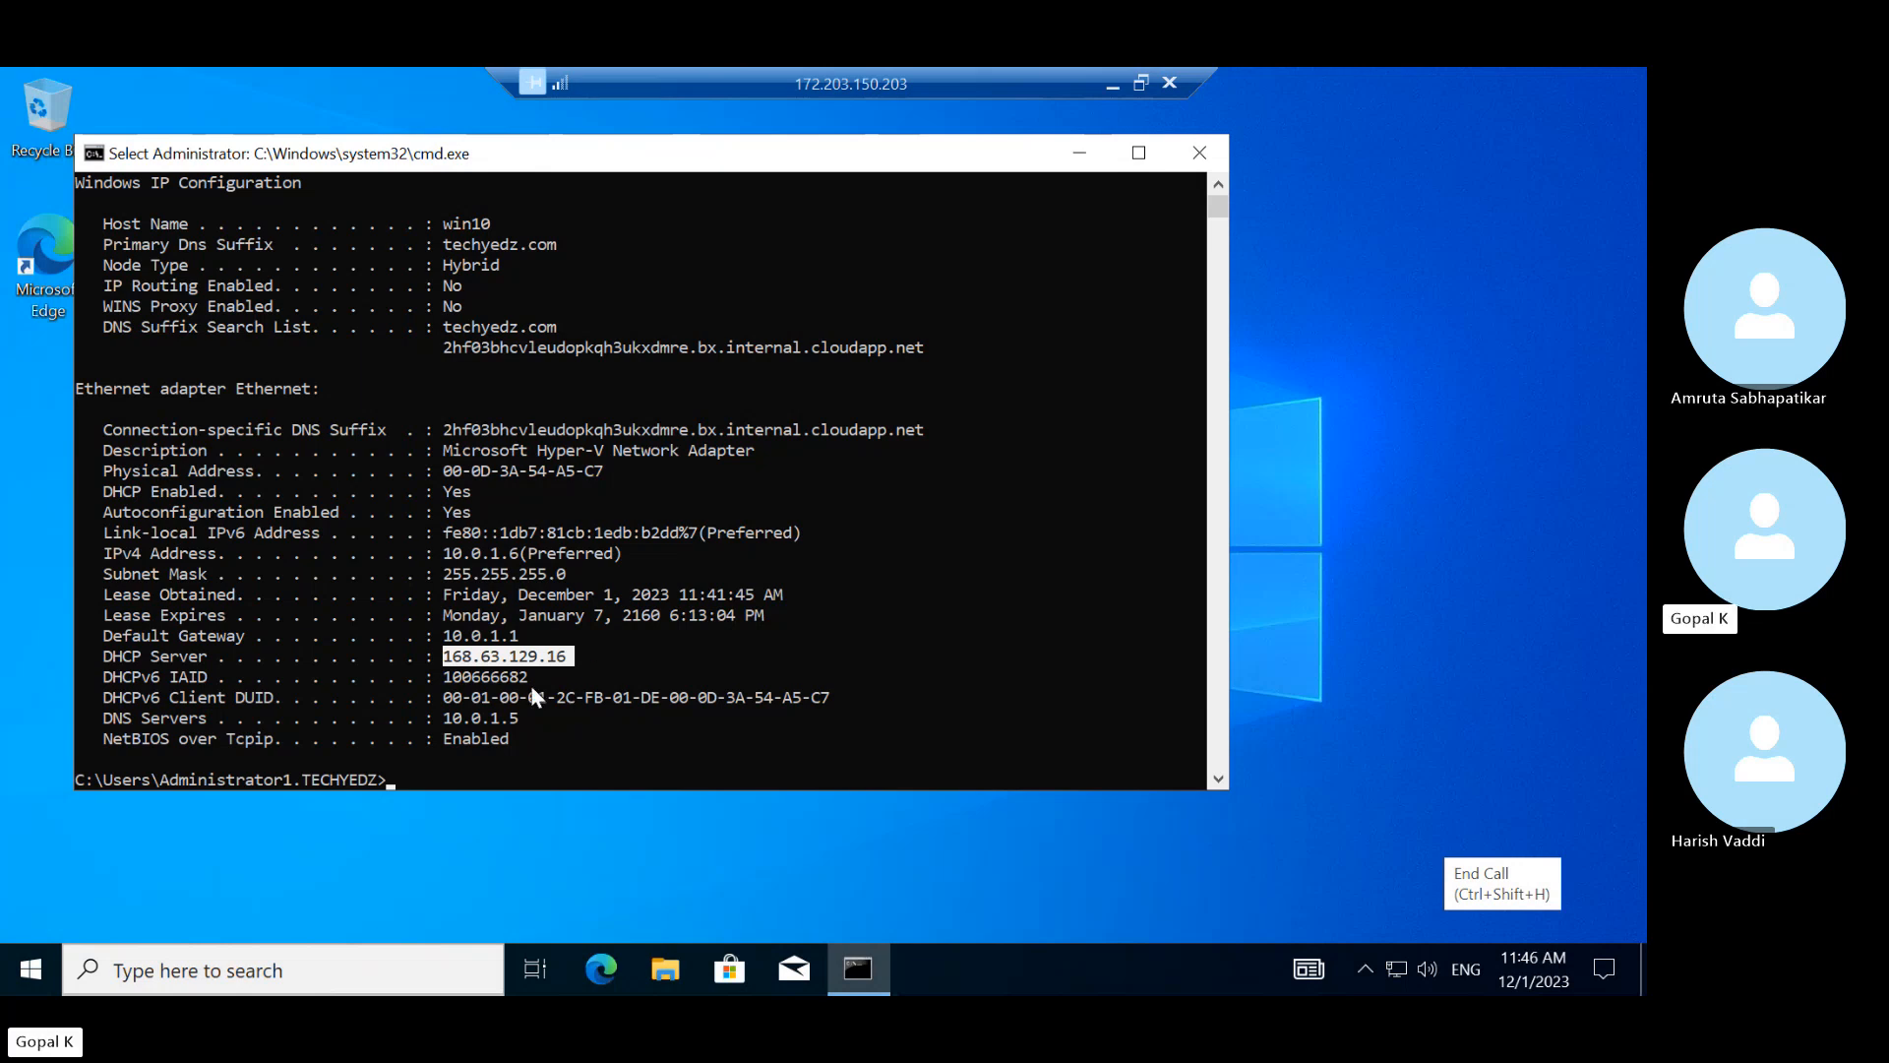
pyautogui.click(456, 585)
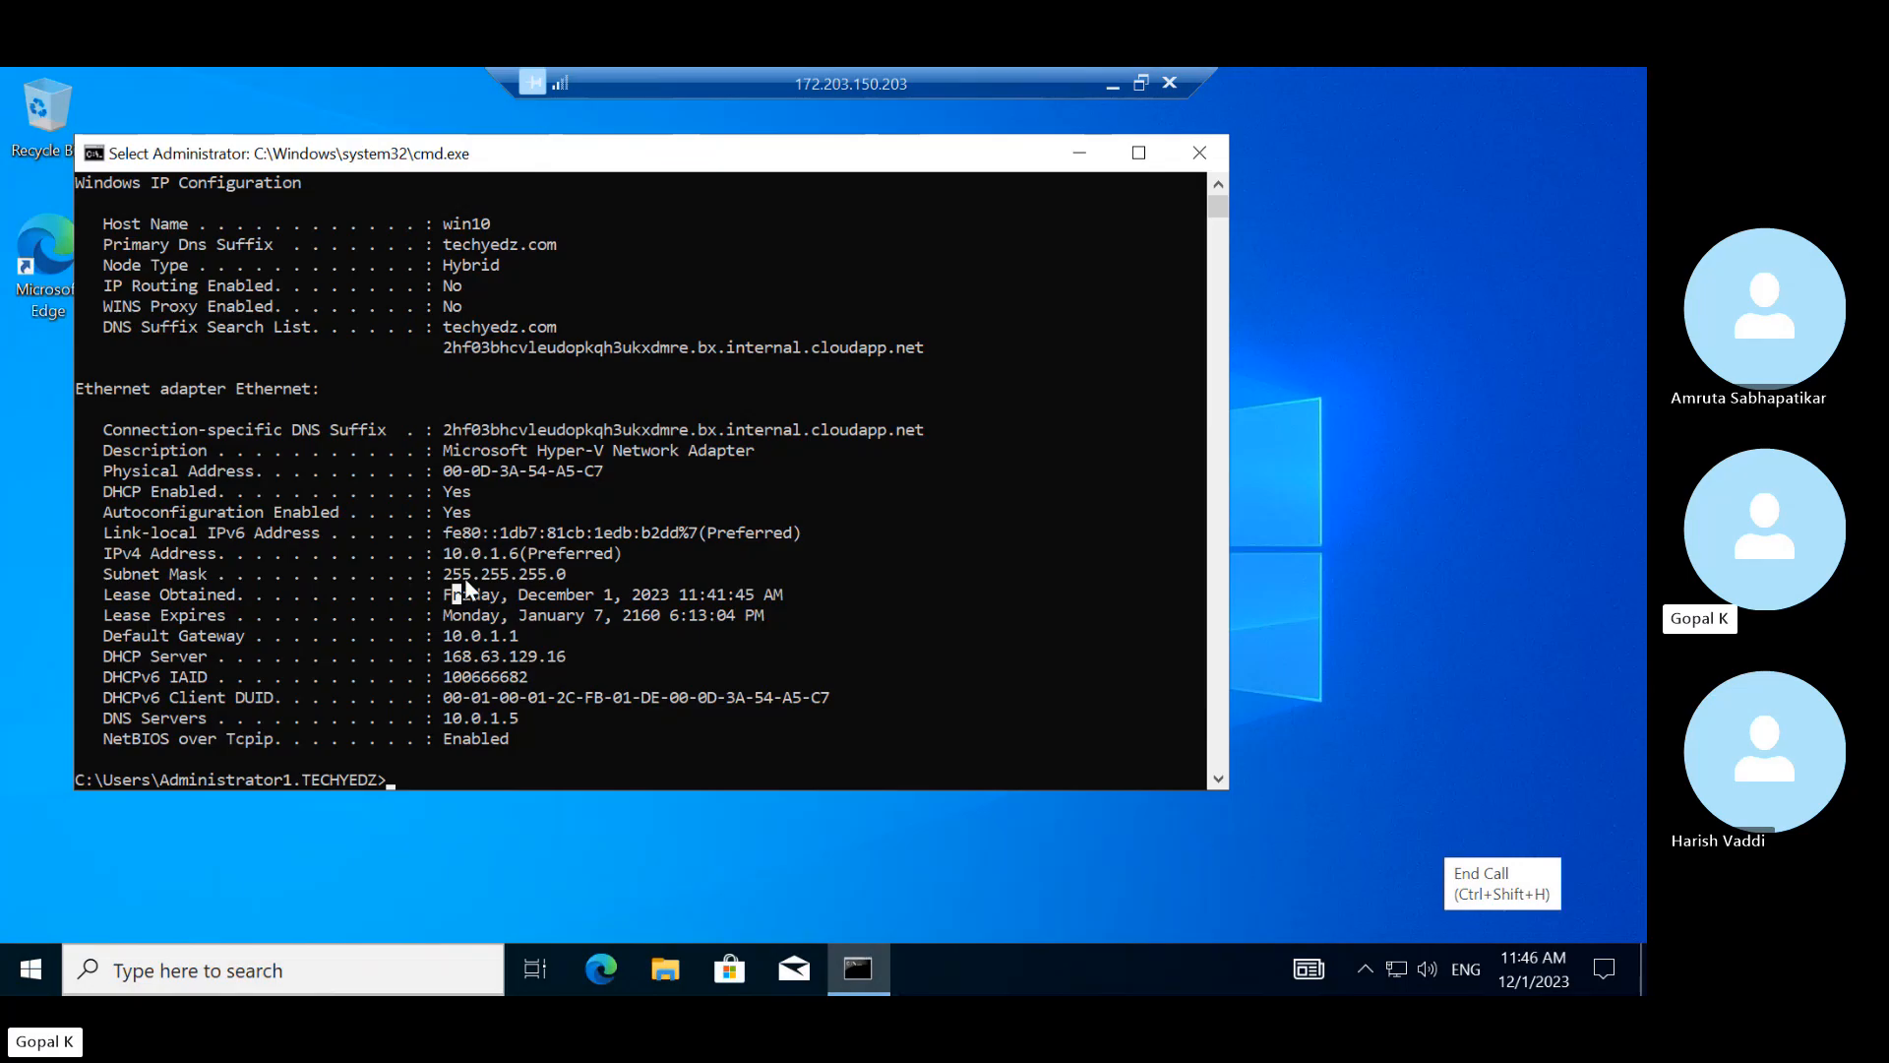
pyautogui.click(502, 655)
pyautogui.click(1111, 88)
pyautogui.moveTo(1109, 965)
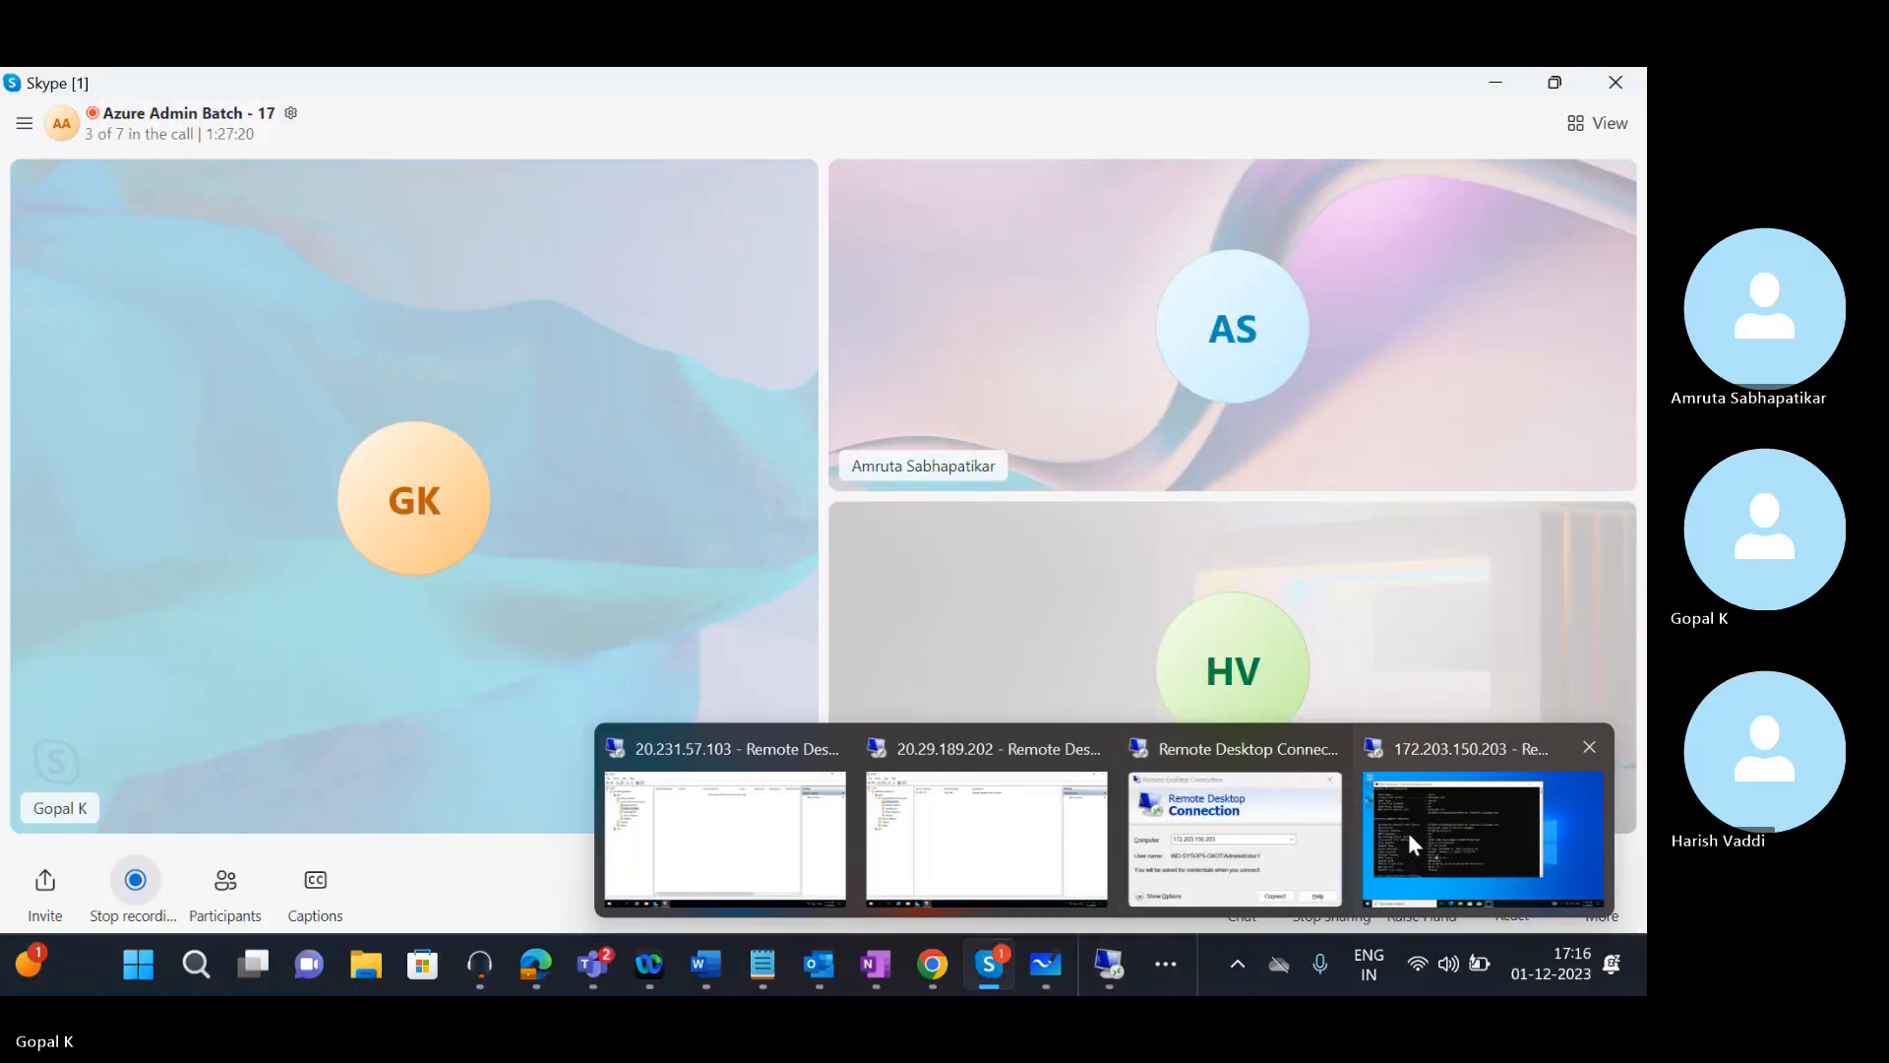
# In the adc01 session, refresh Testscope's Address Leases, which remain empty
pyautogui.moveTo(1256, 846)
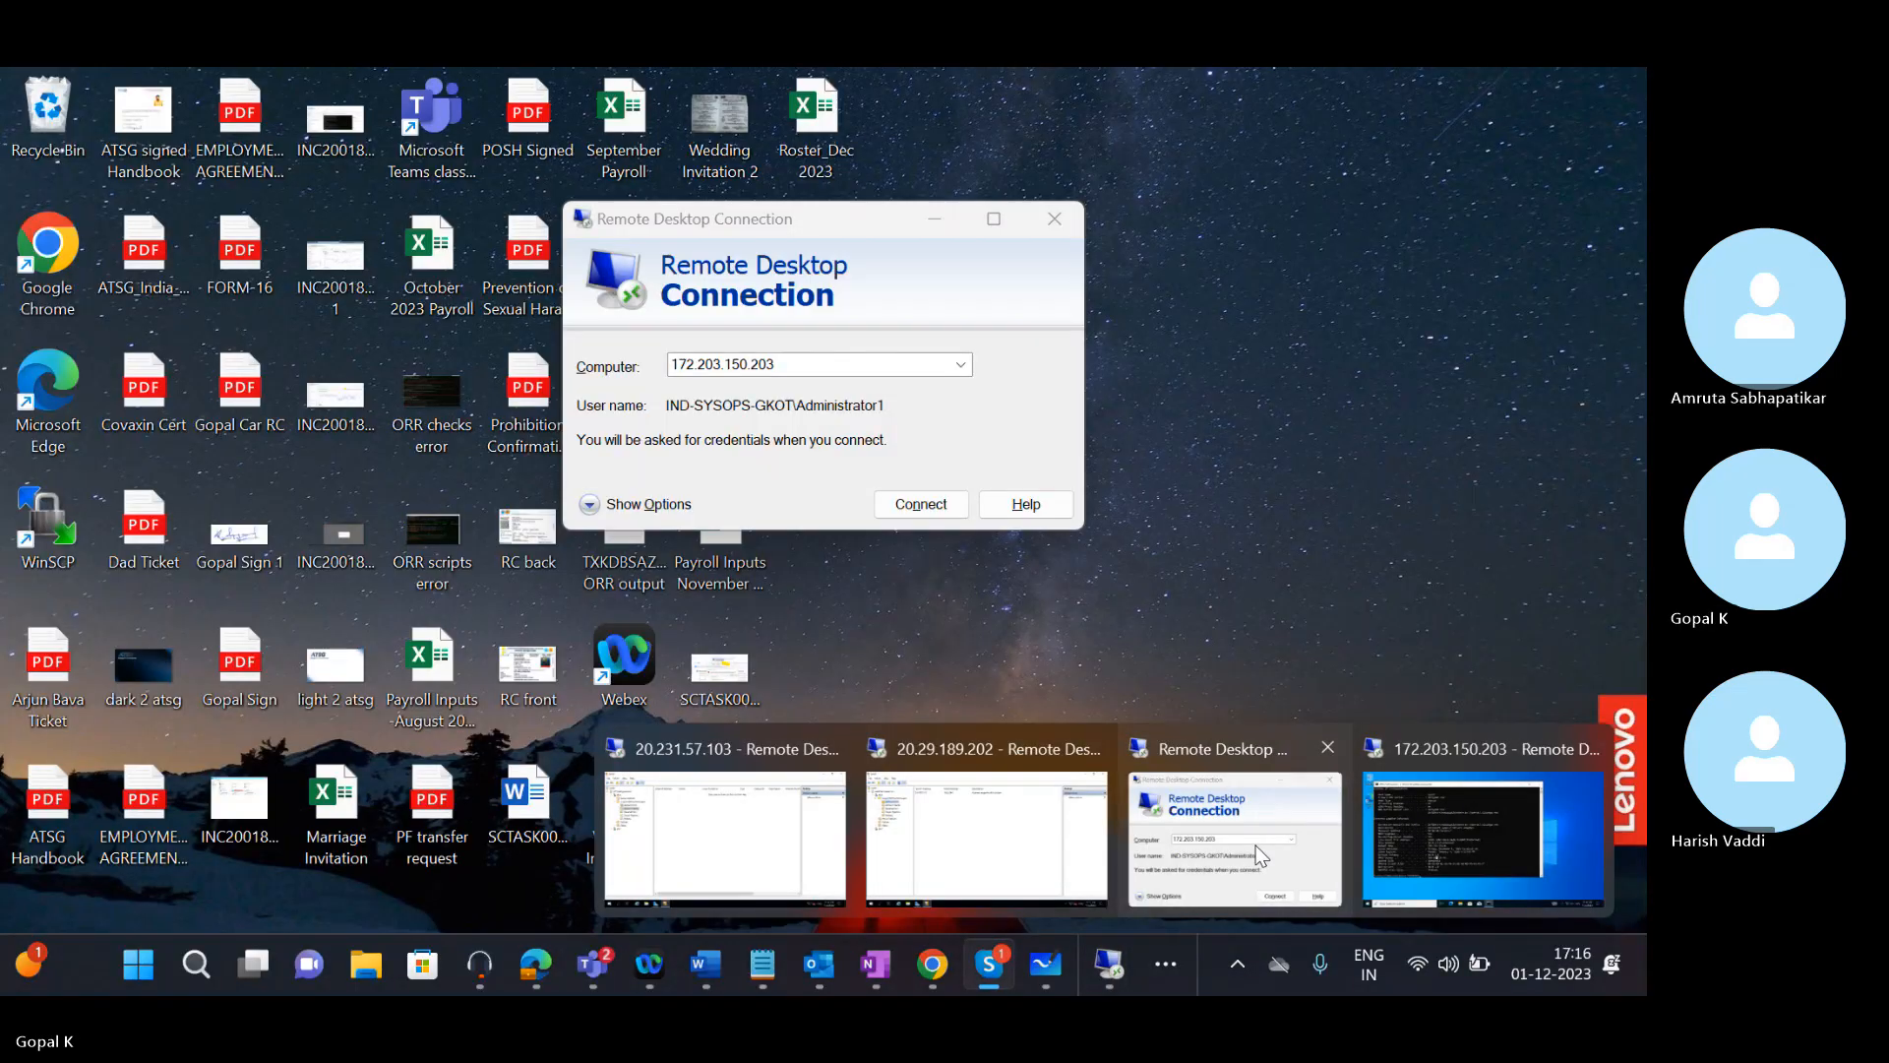
pyautogui.moveTo(914, 869)
pyautogui.moveTo(764, 871)
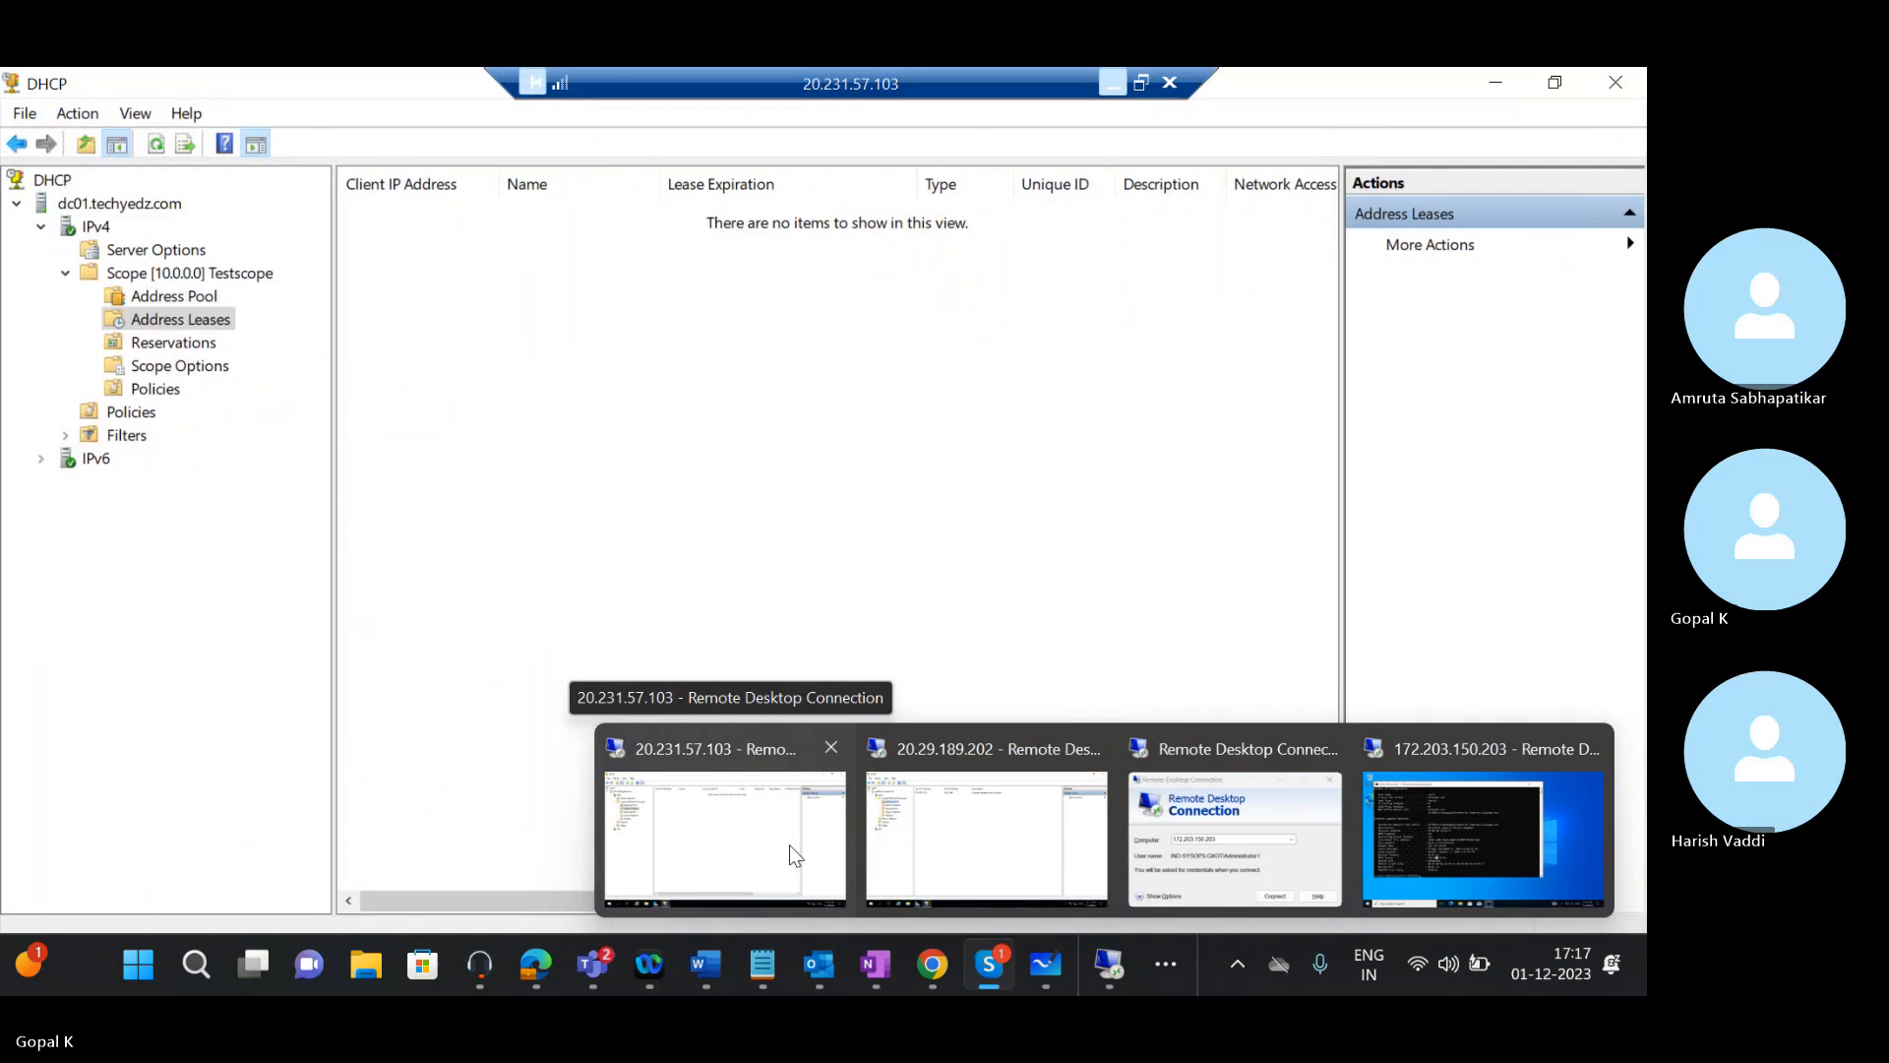
pyautogui.click(960, 812)
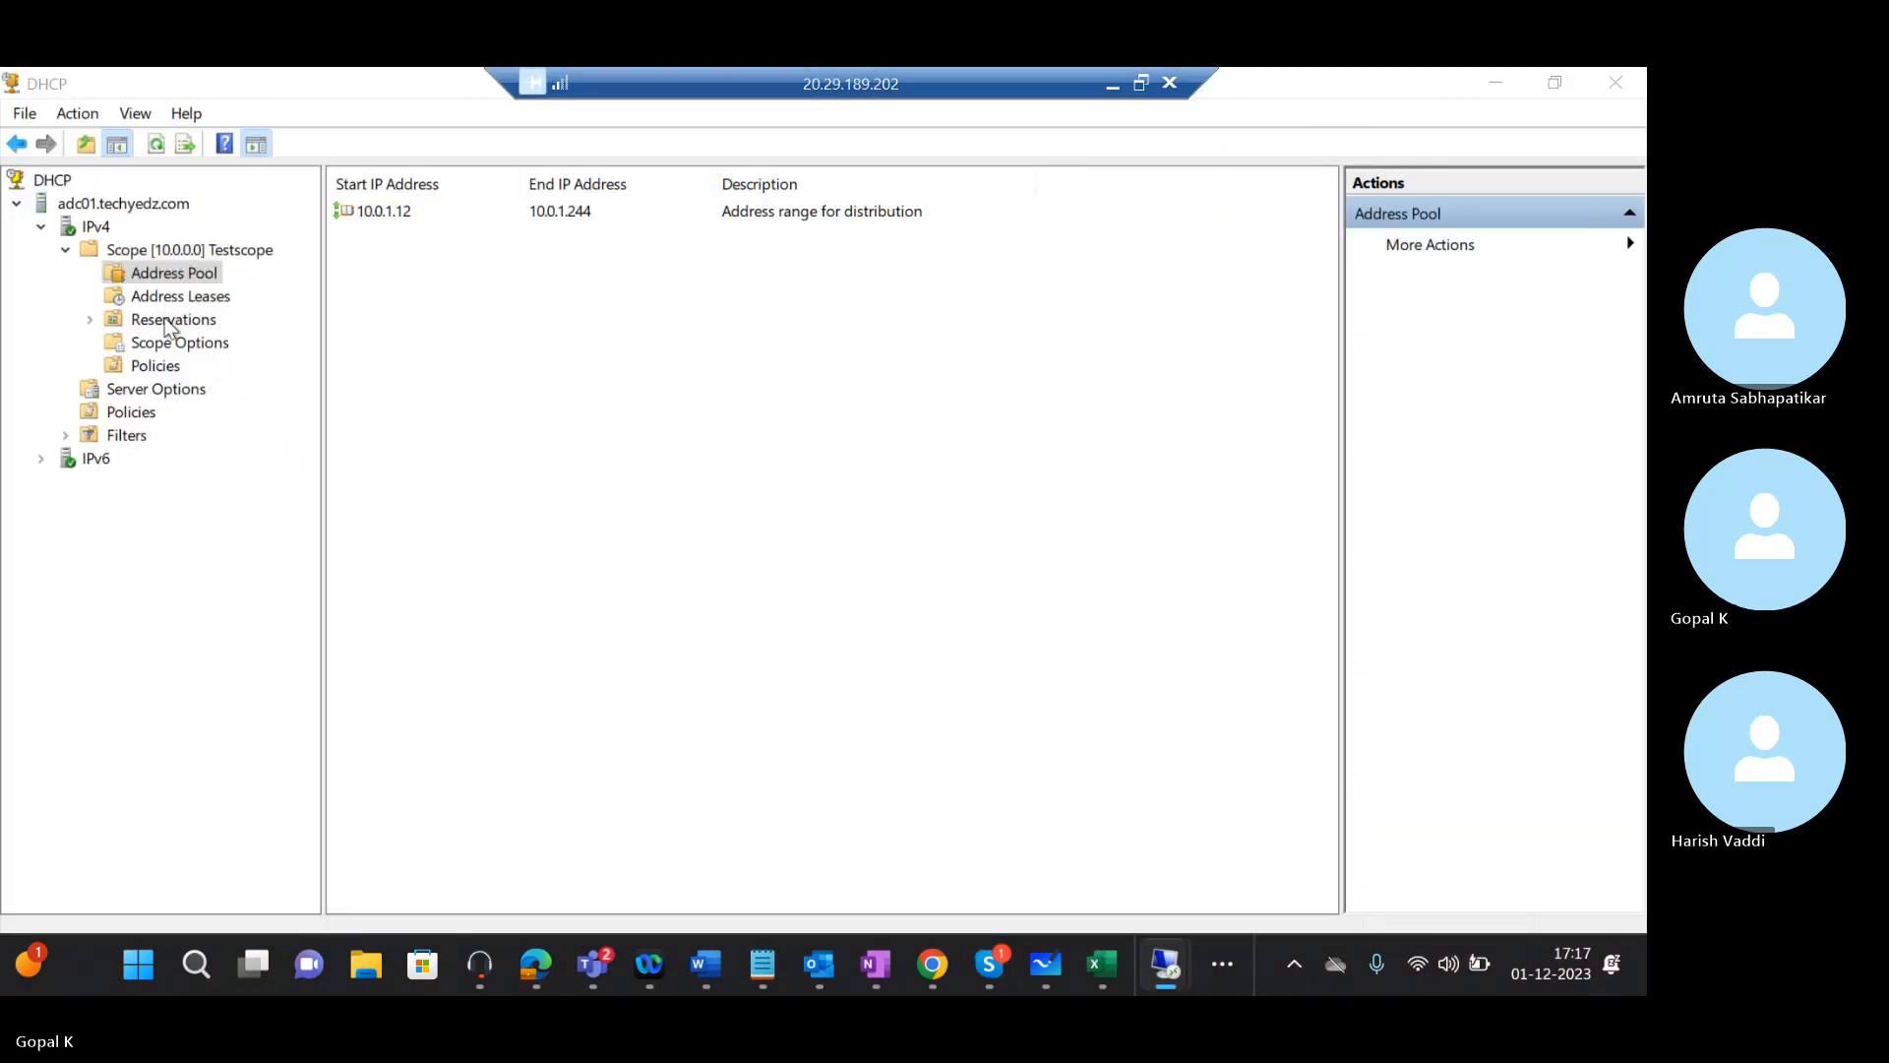
pyautogui.click(221, 258)
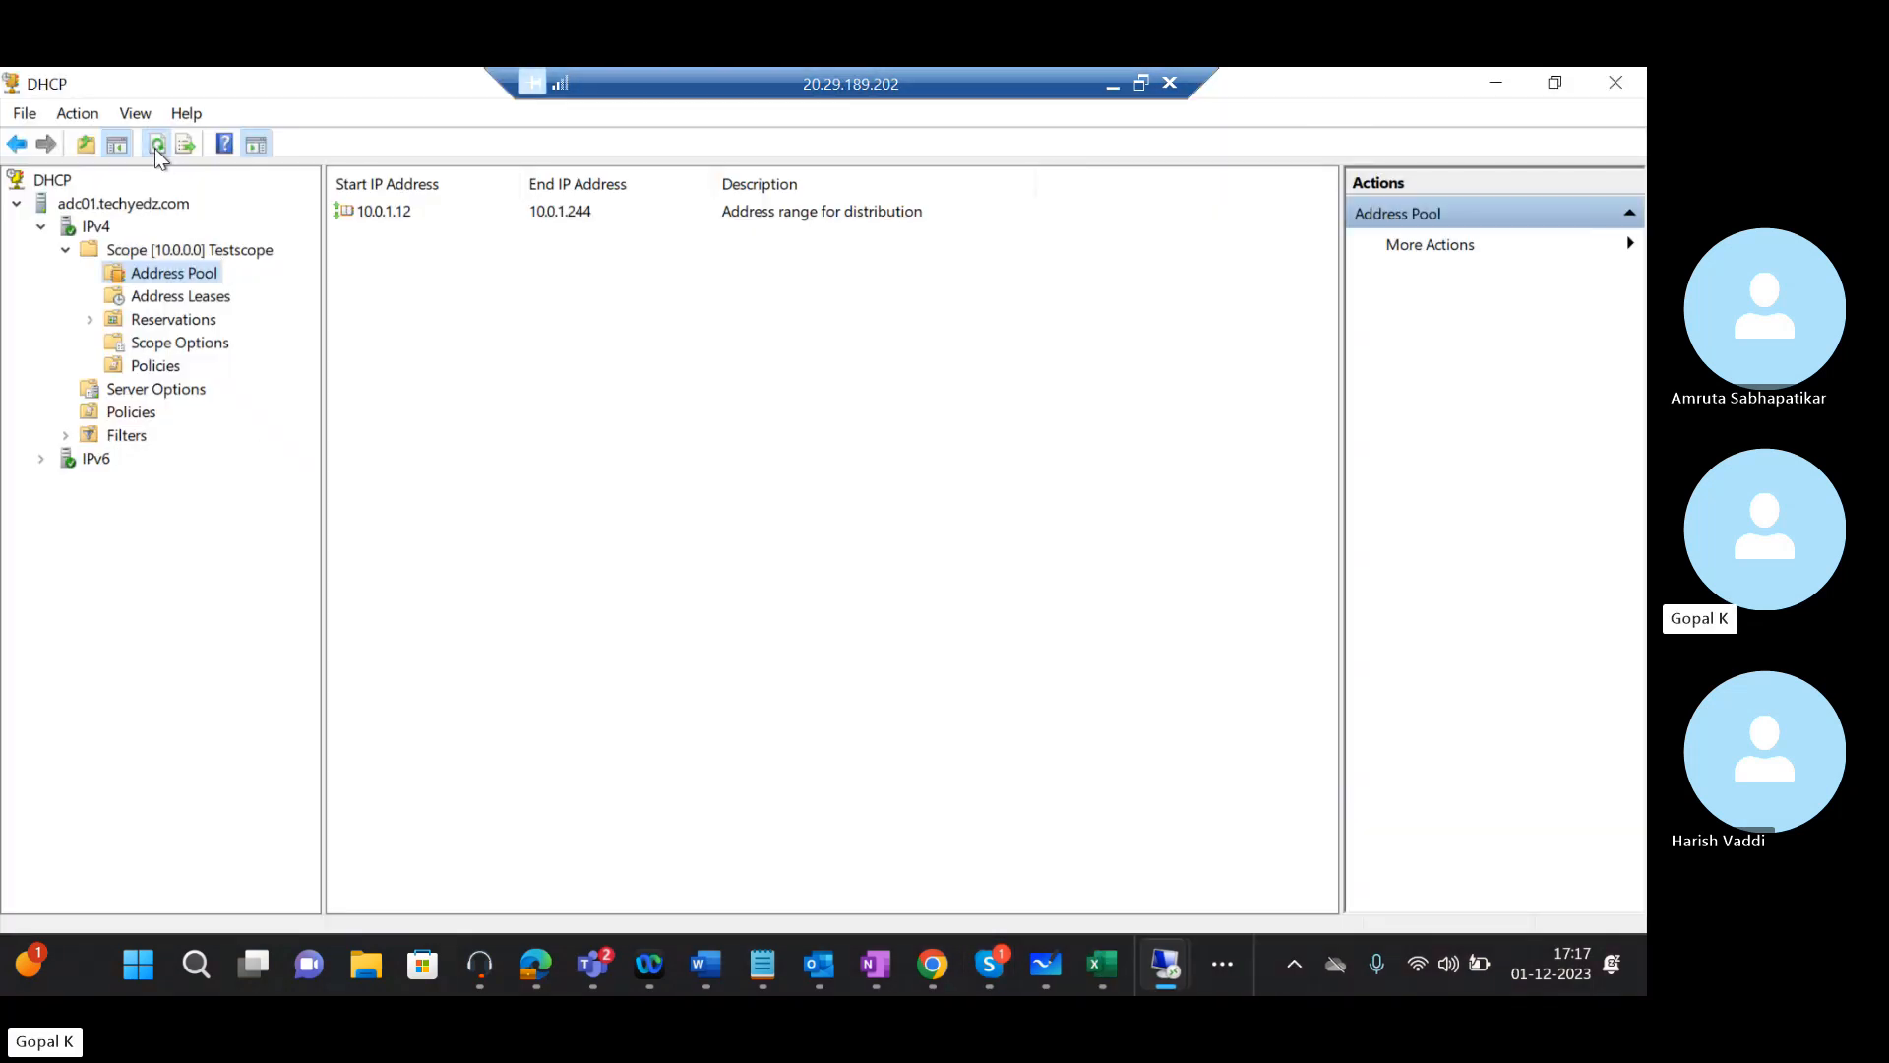
pyautogui.click(157, 295)
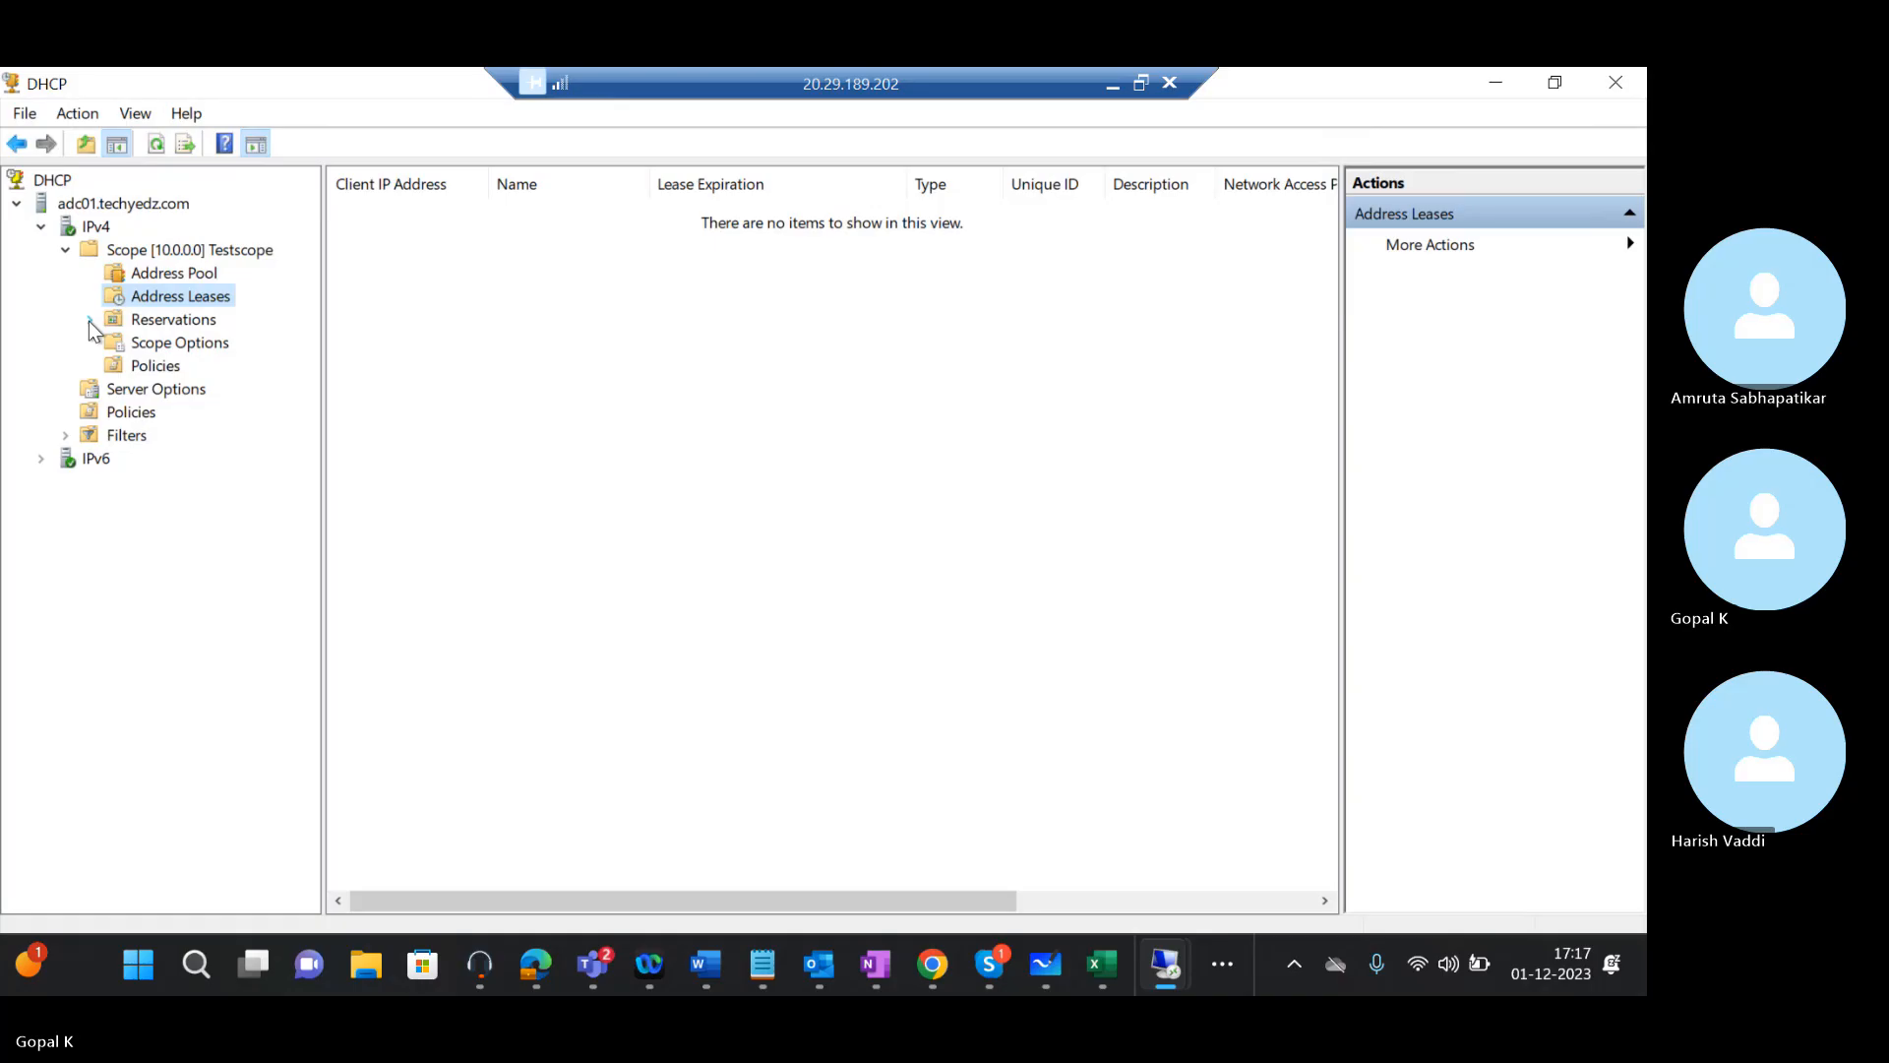
pyautogui.rightClick(188, 296)
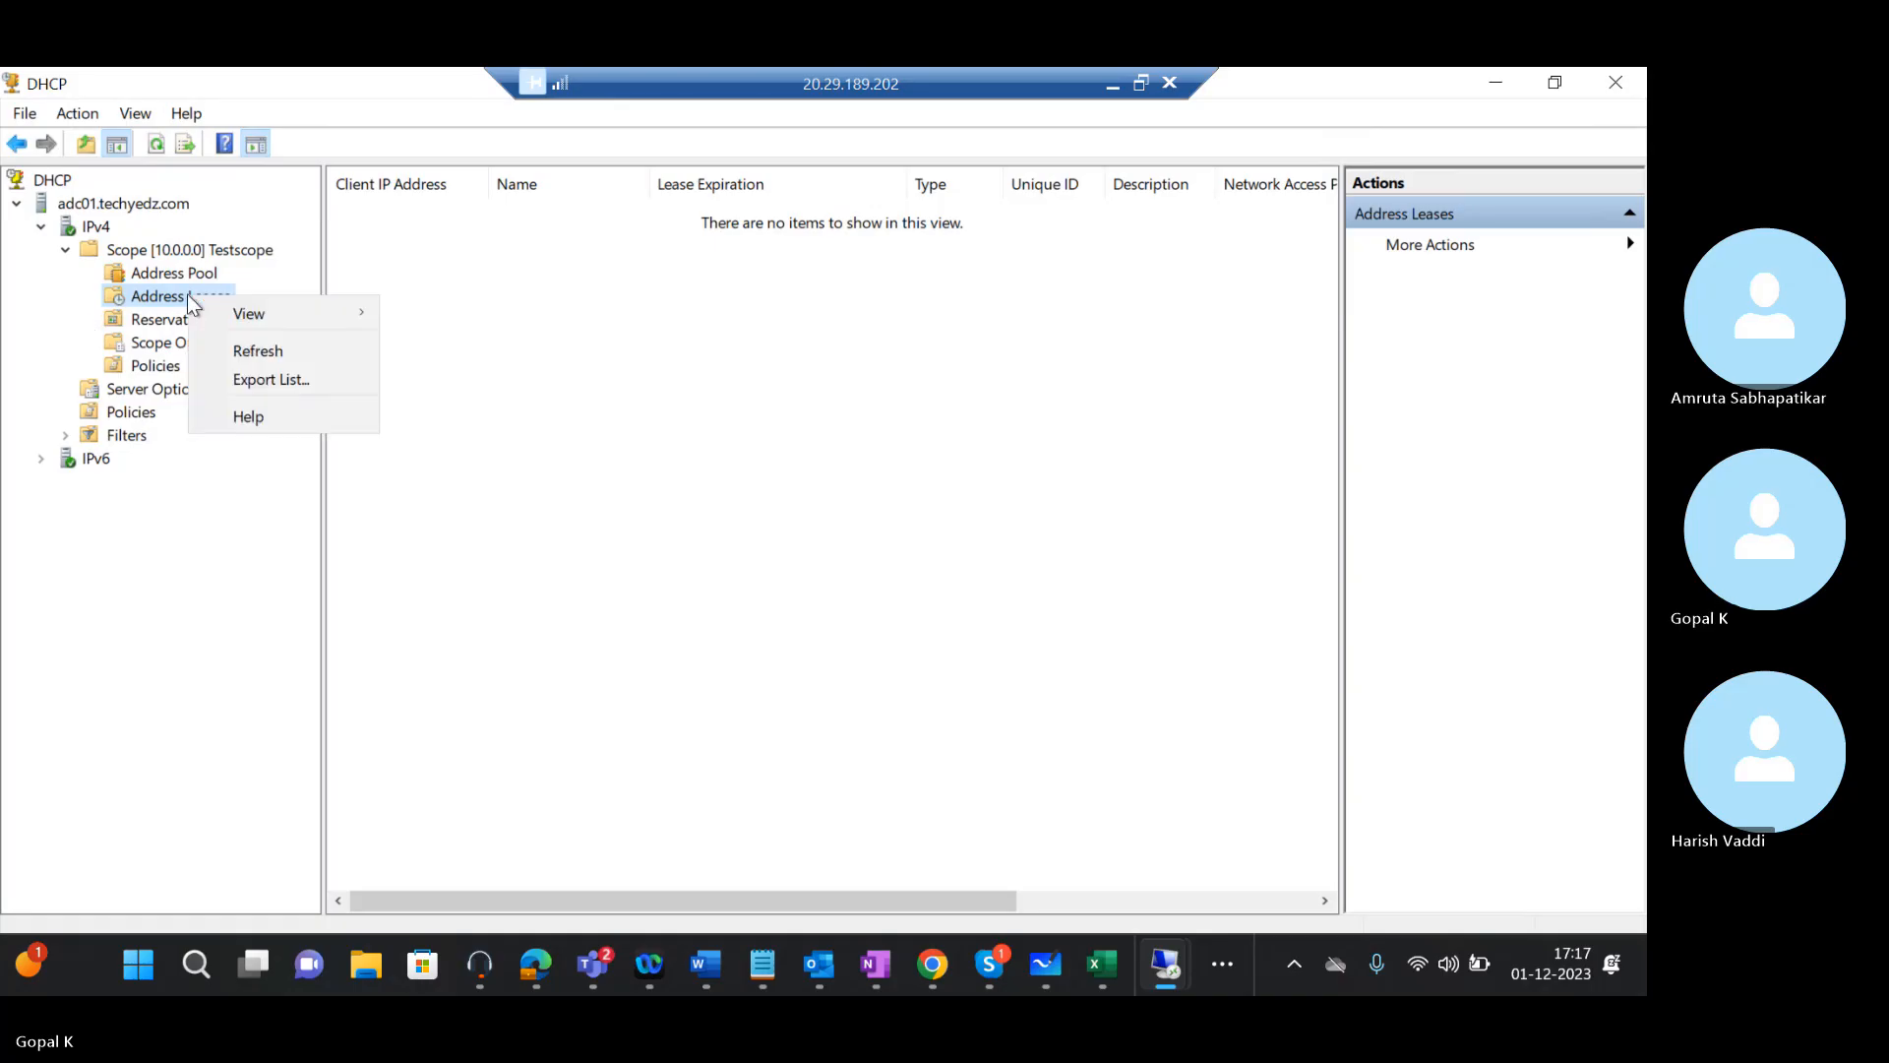
pyautogui.click(263, 351)
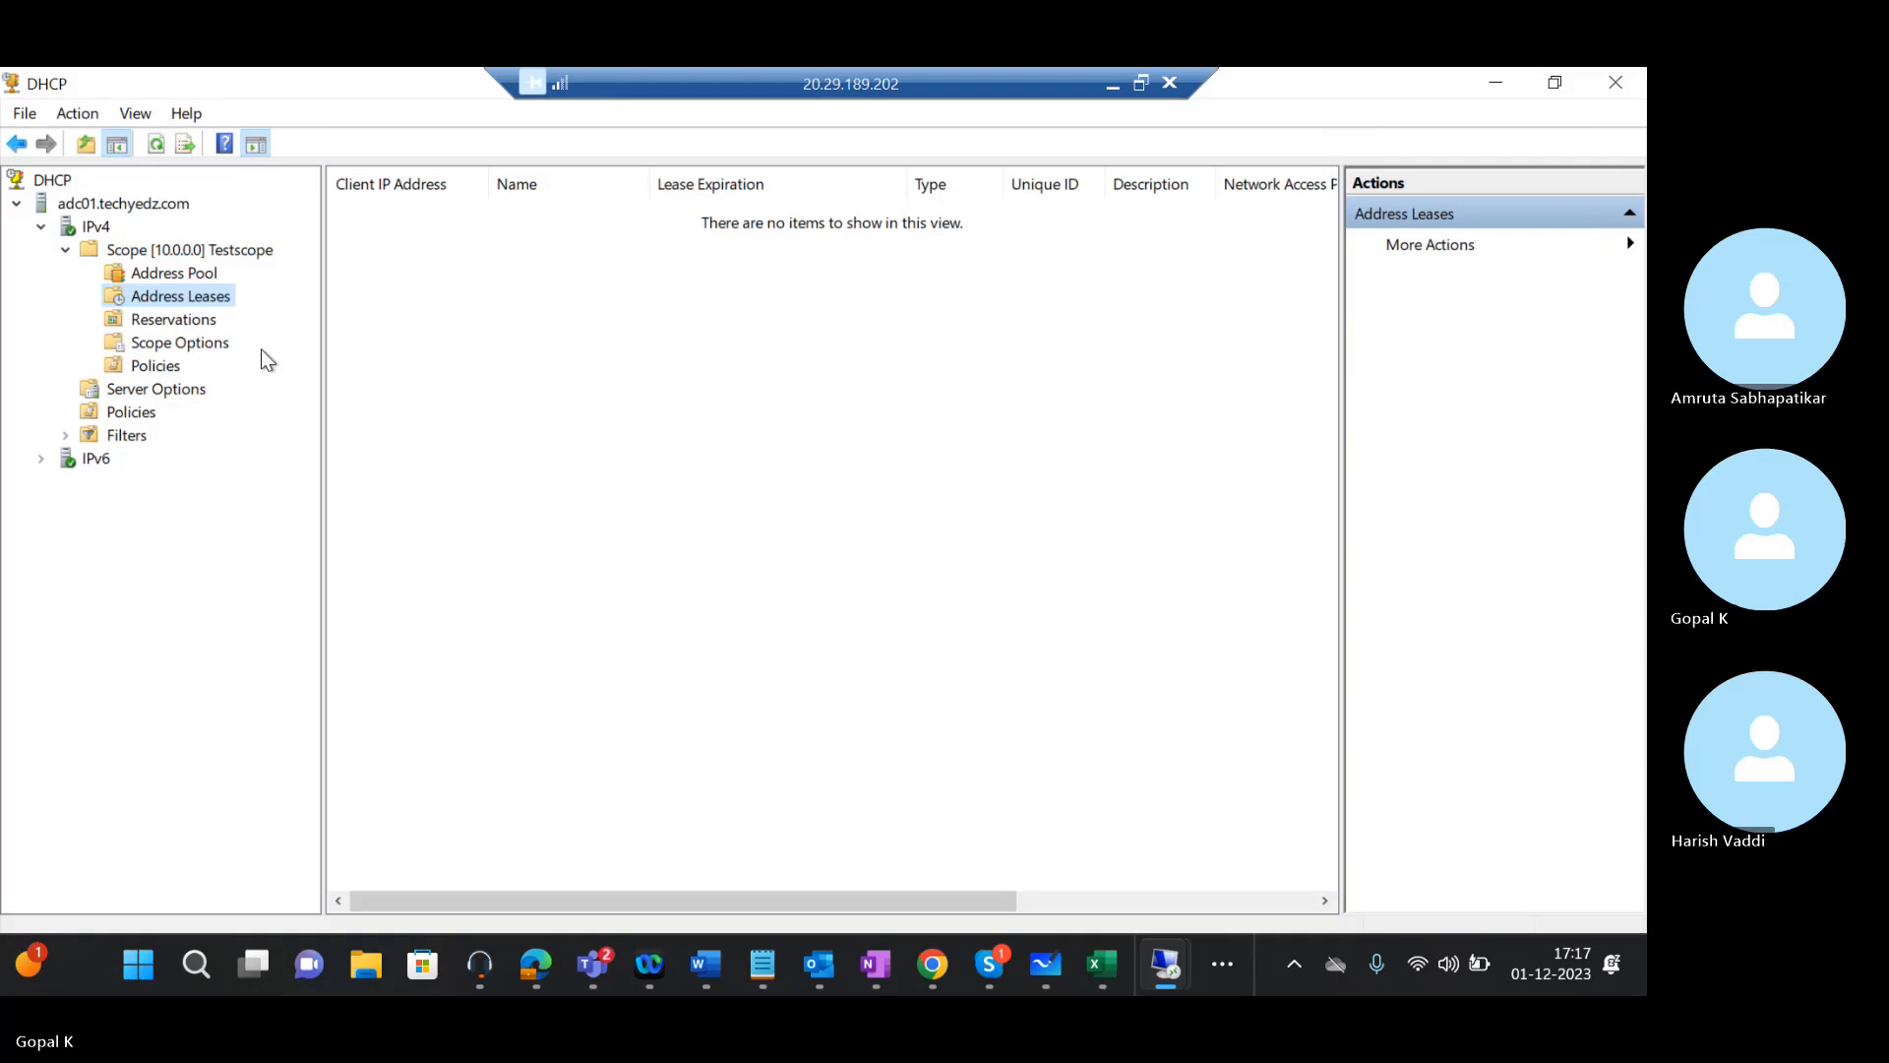
# Select Testscope, then bring up the context menu for the adc01.techyedz.com server
pyautogui.click(175, 296)
pyautogui.click(166, 254)
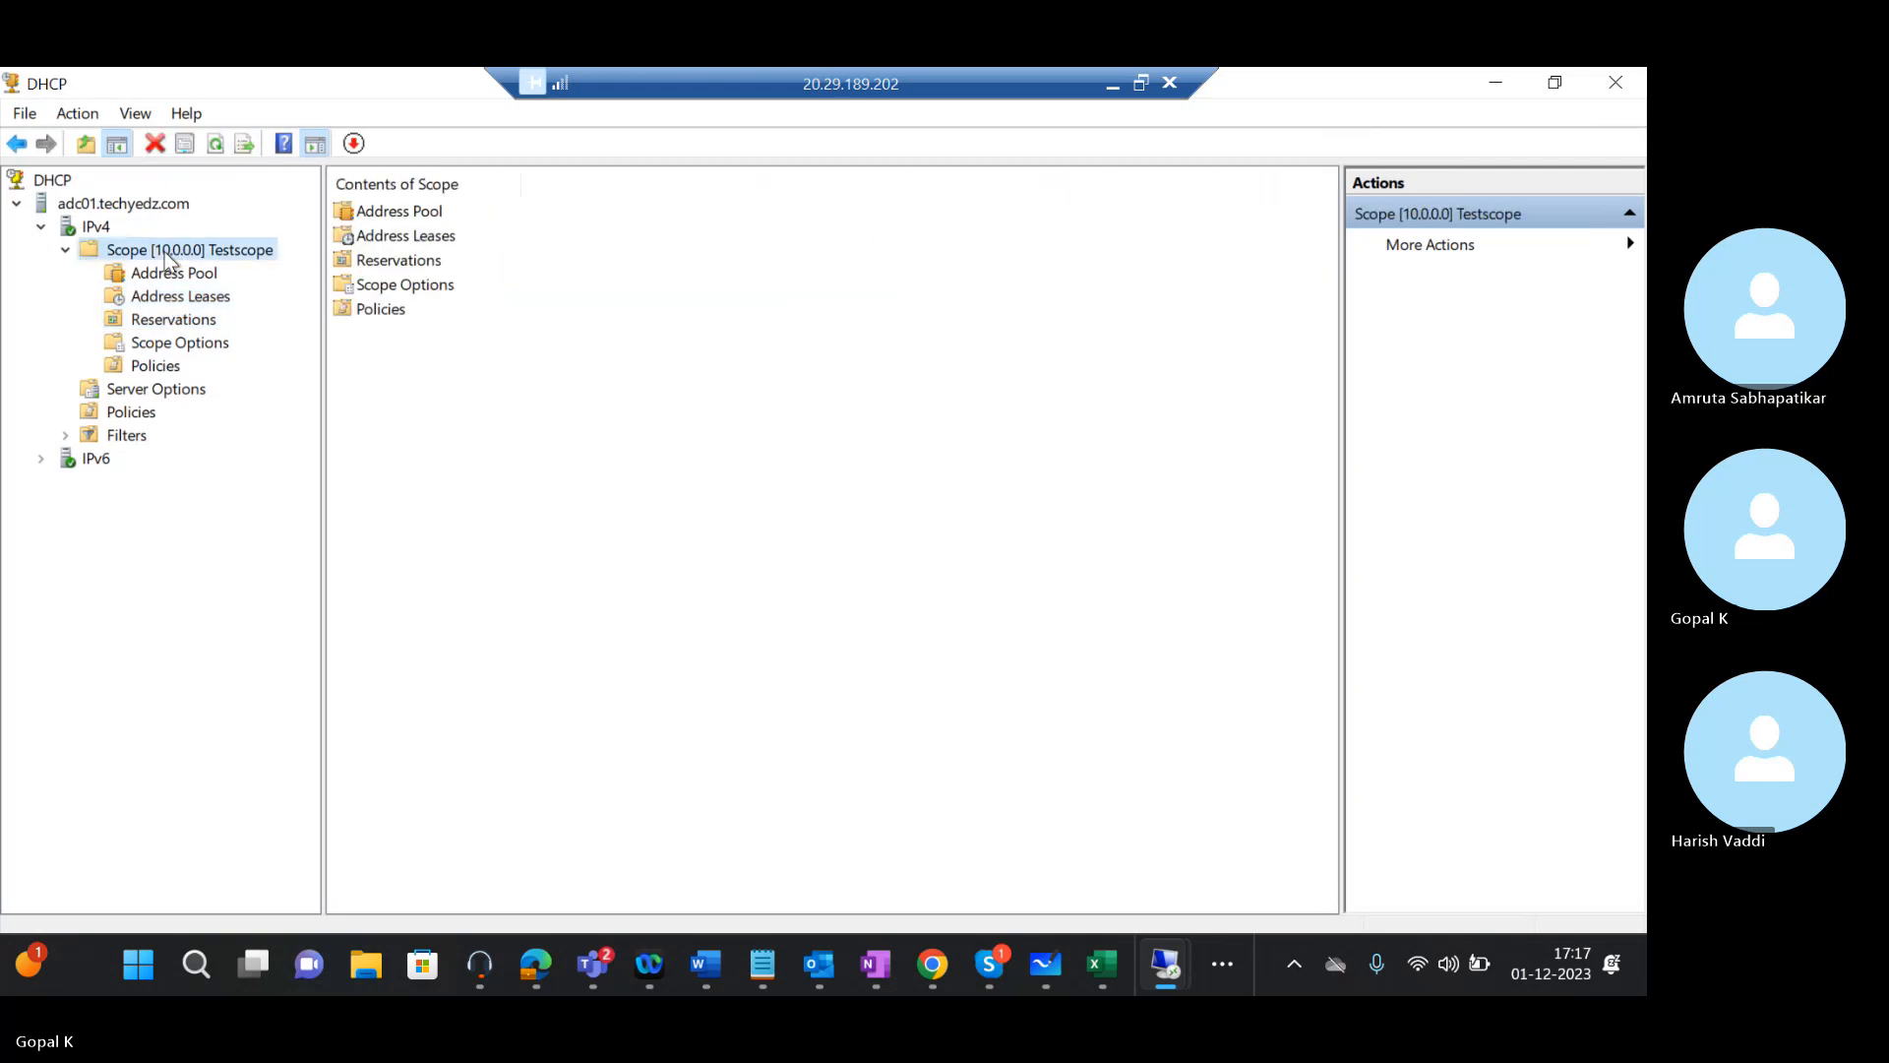
pyautogui.rightClick(165, 253)
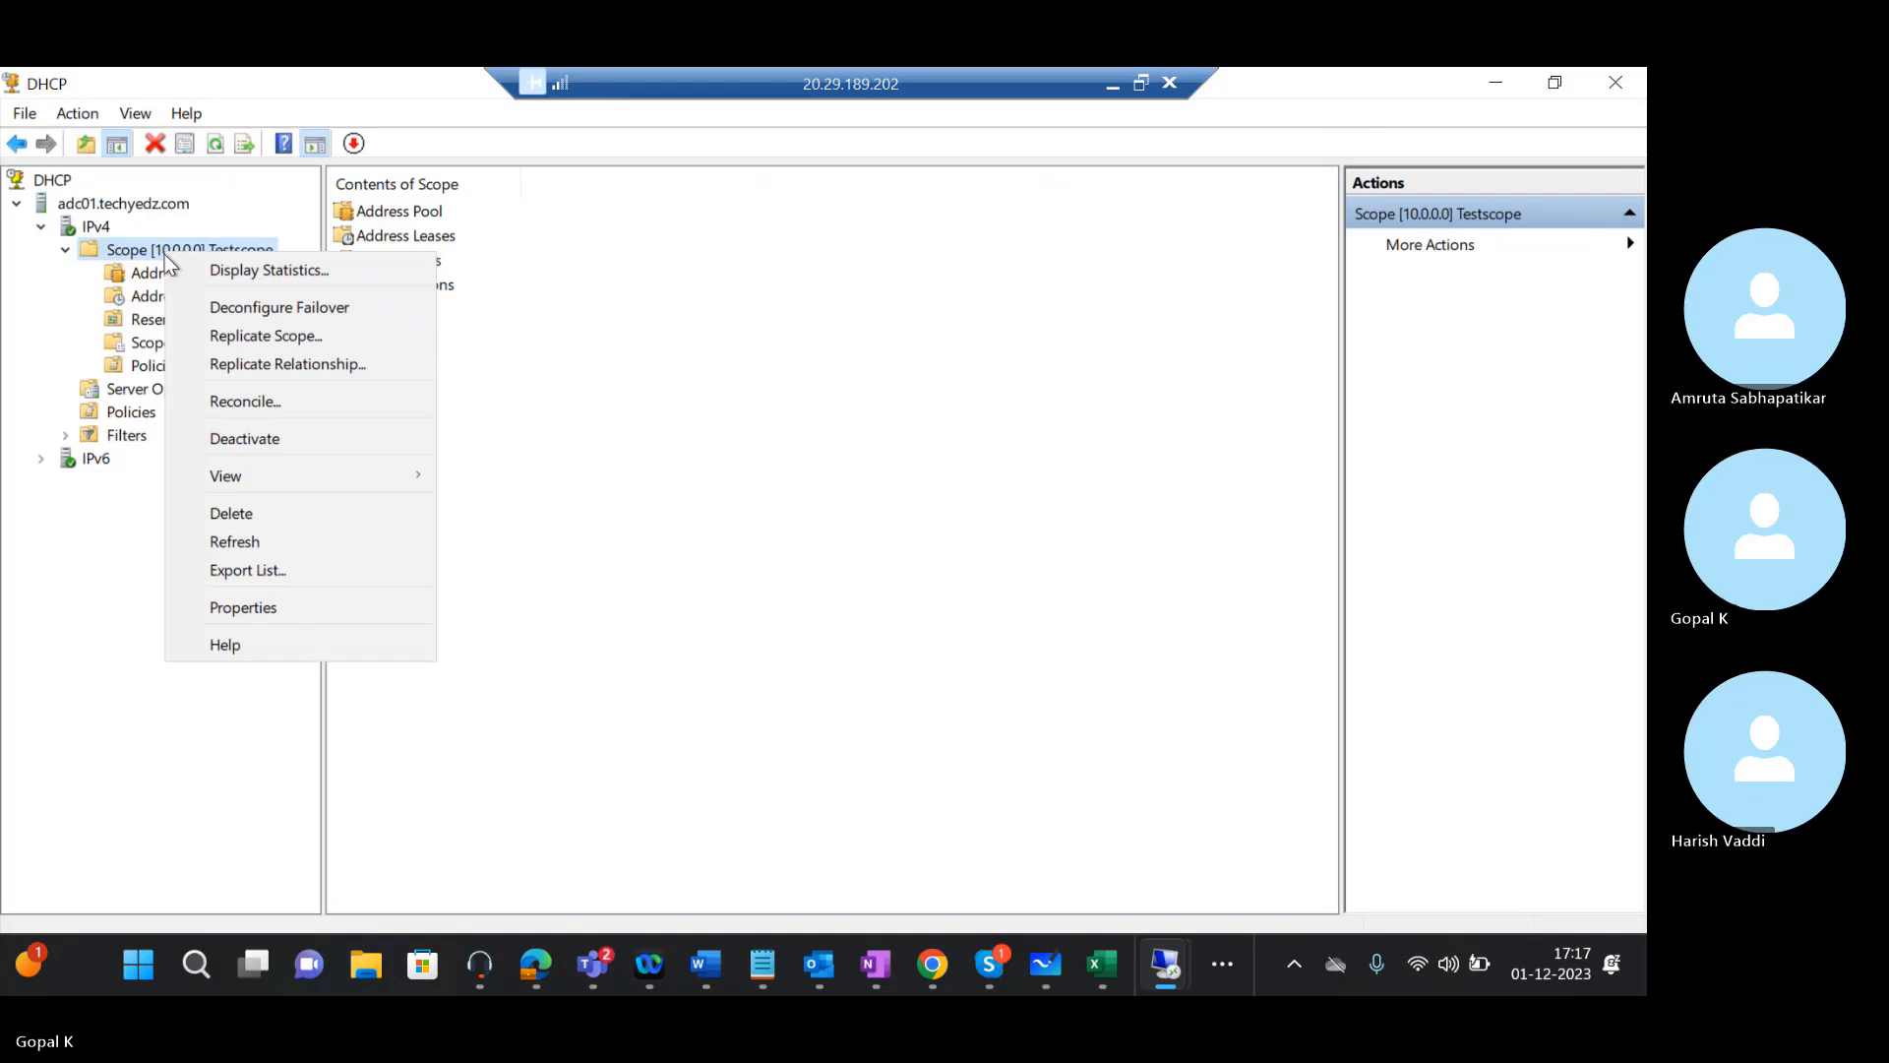
pyautogui.click(110, 204)
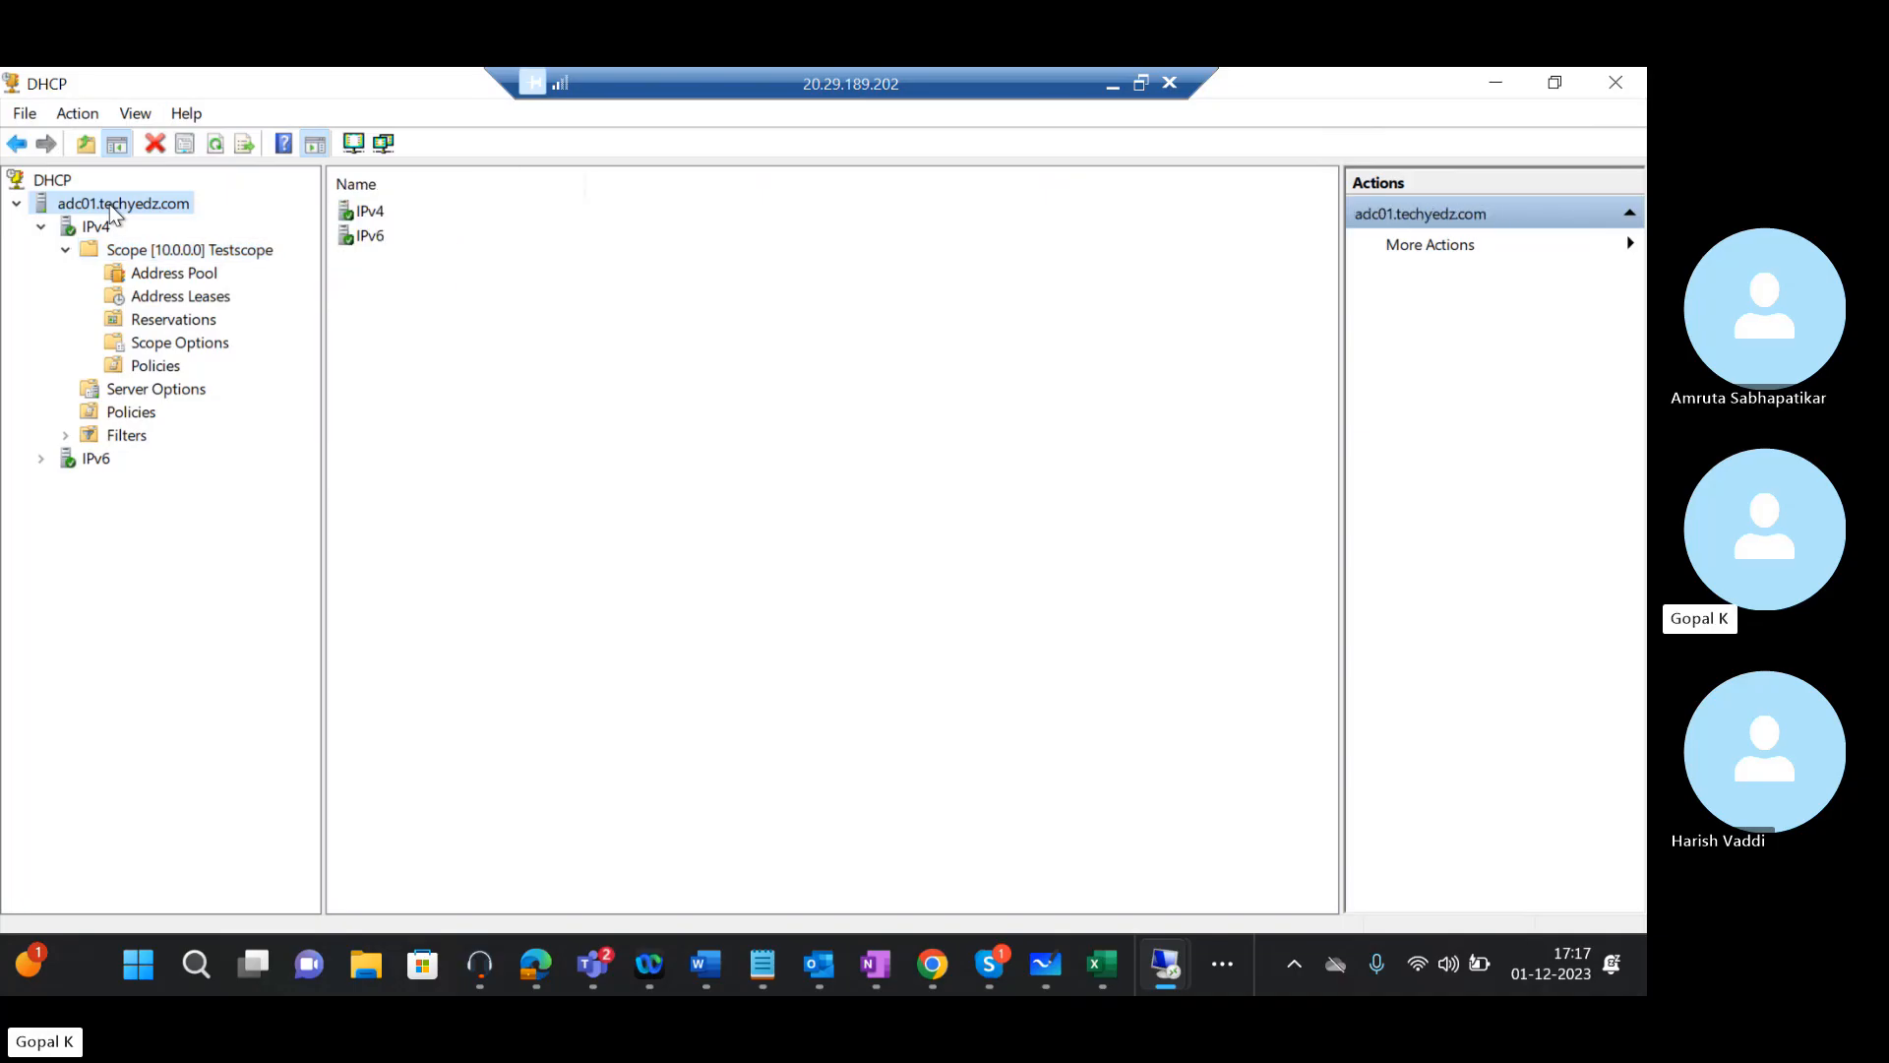
pyautogui.rightClick(109, 204)
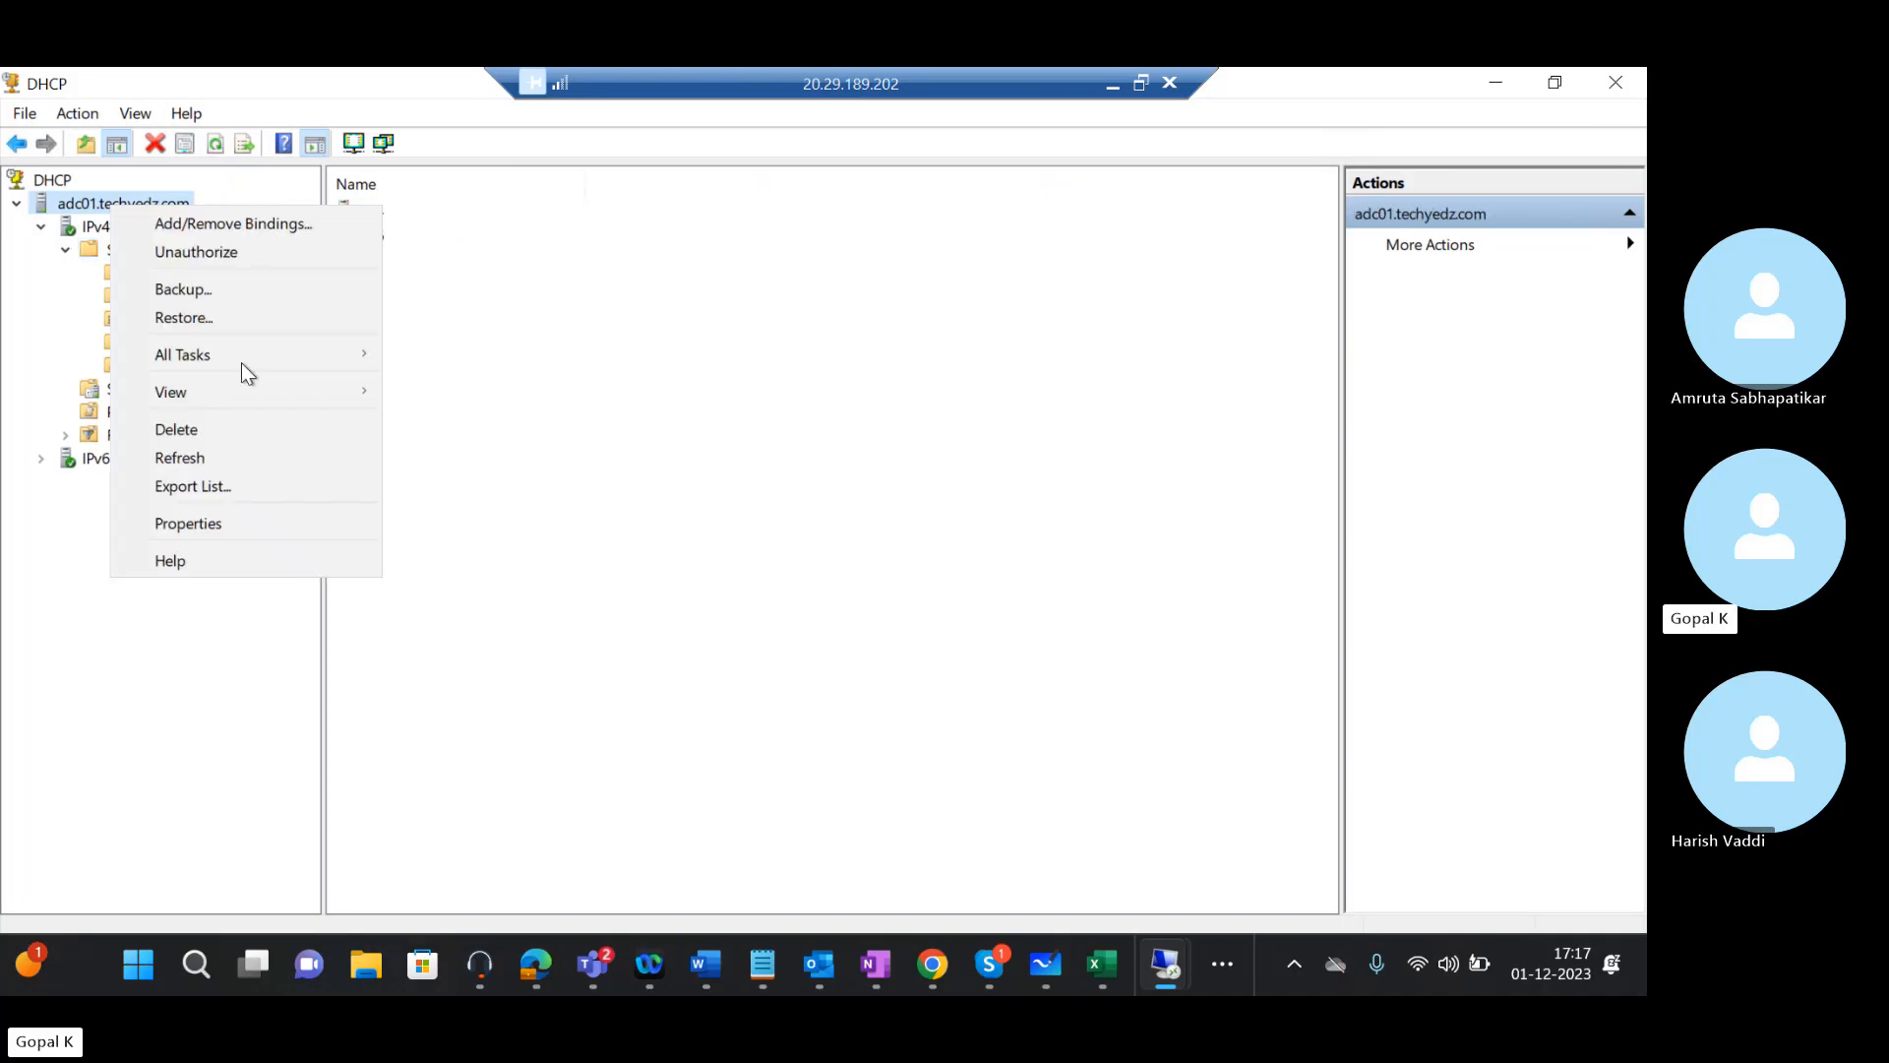
# Stop the DHCP Server service on adc01.techyedz.com via All Tasks > Stop
pyautogui.moveTo(276, 351)
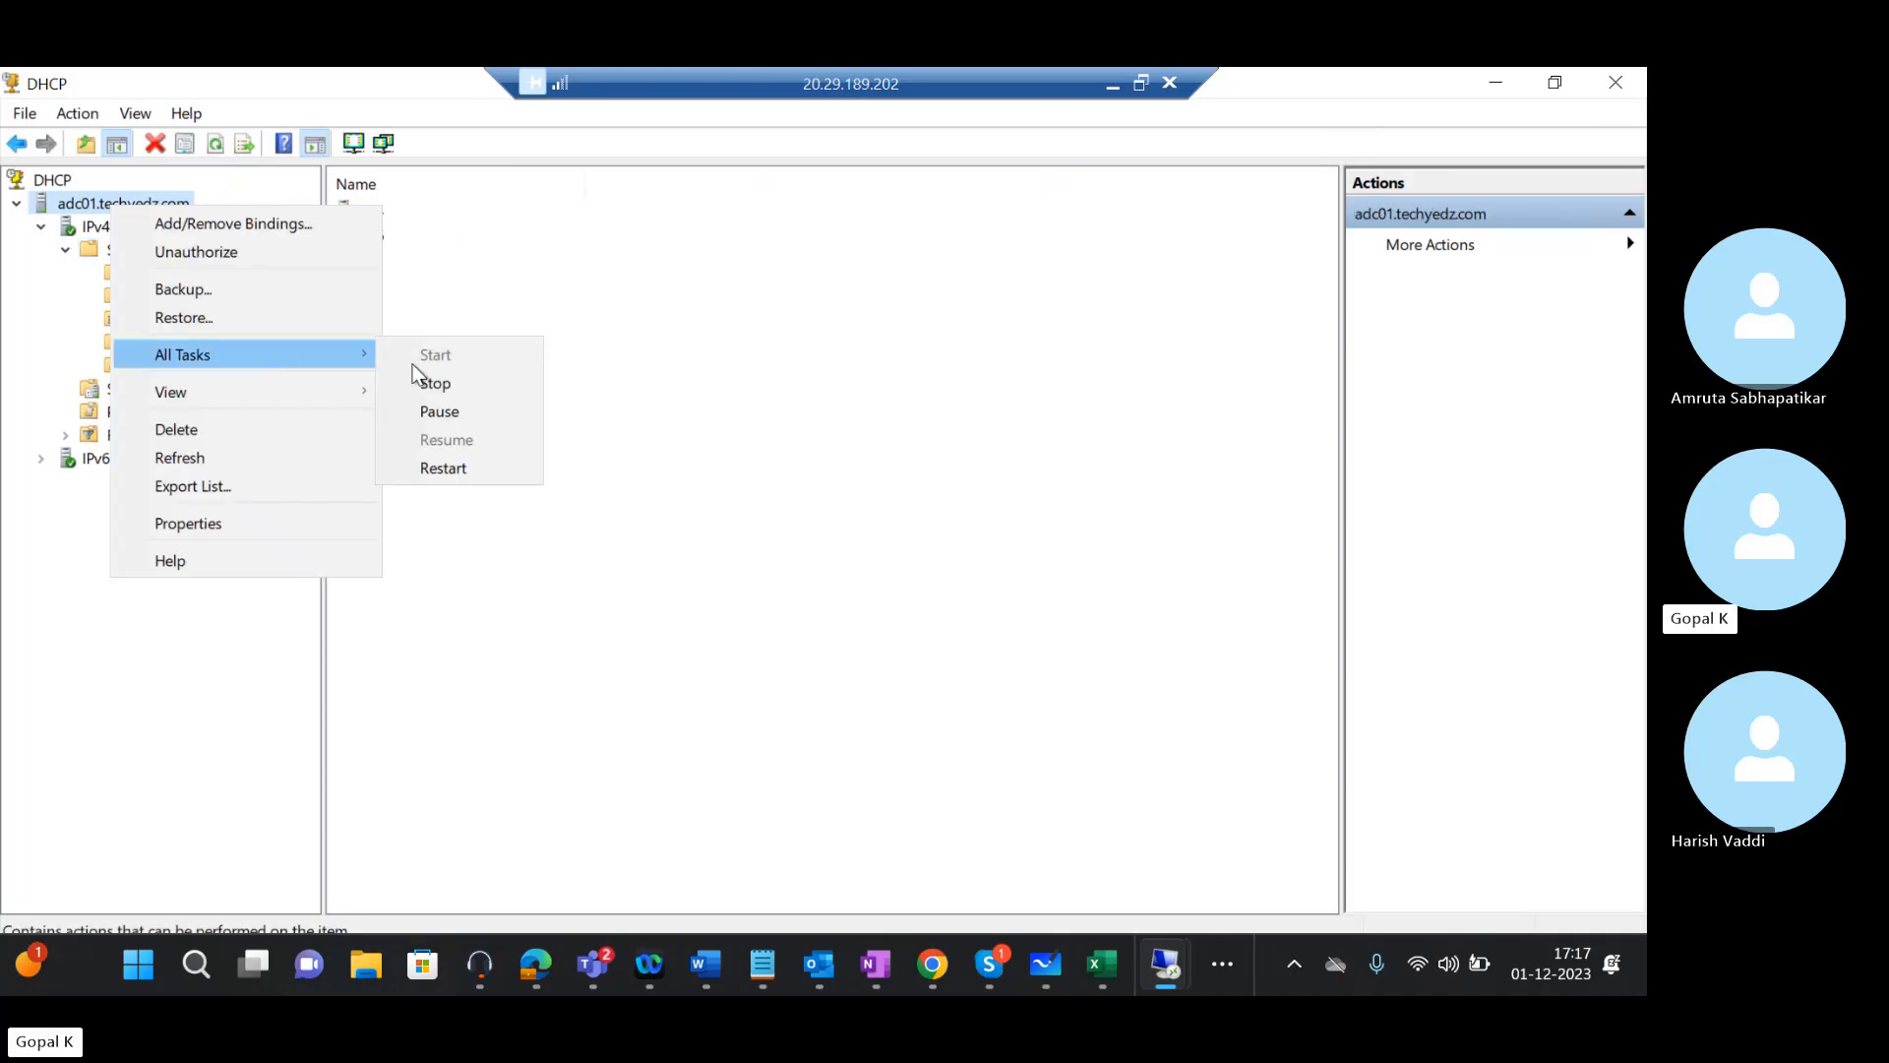
pyautogui.click(434, 384)
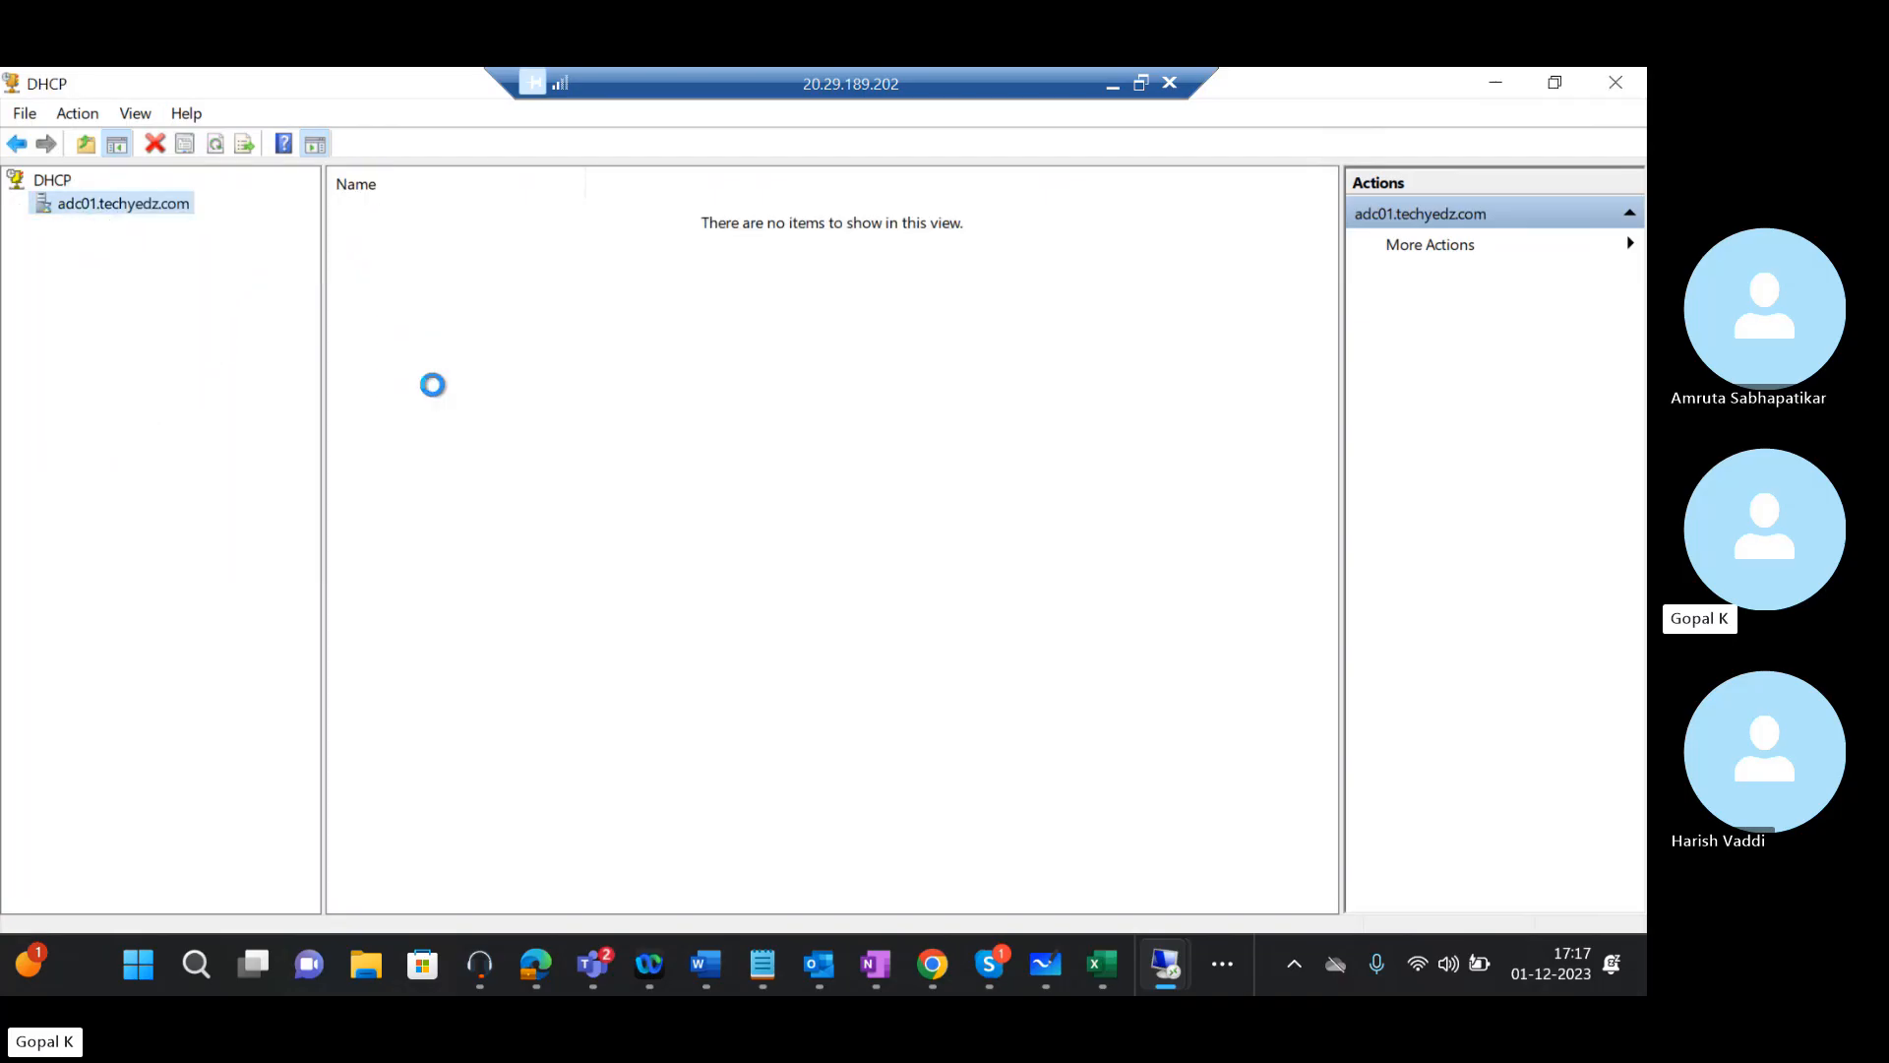
pyautogui.moveTo(1166, 966)
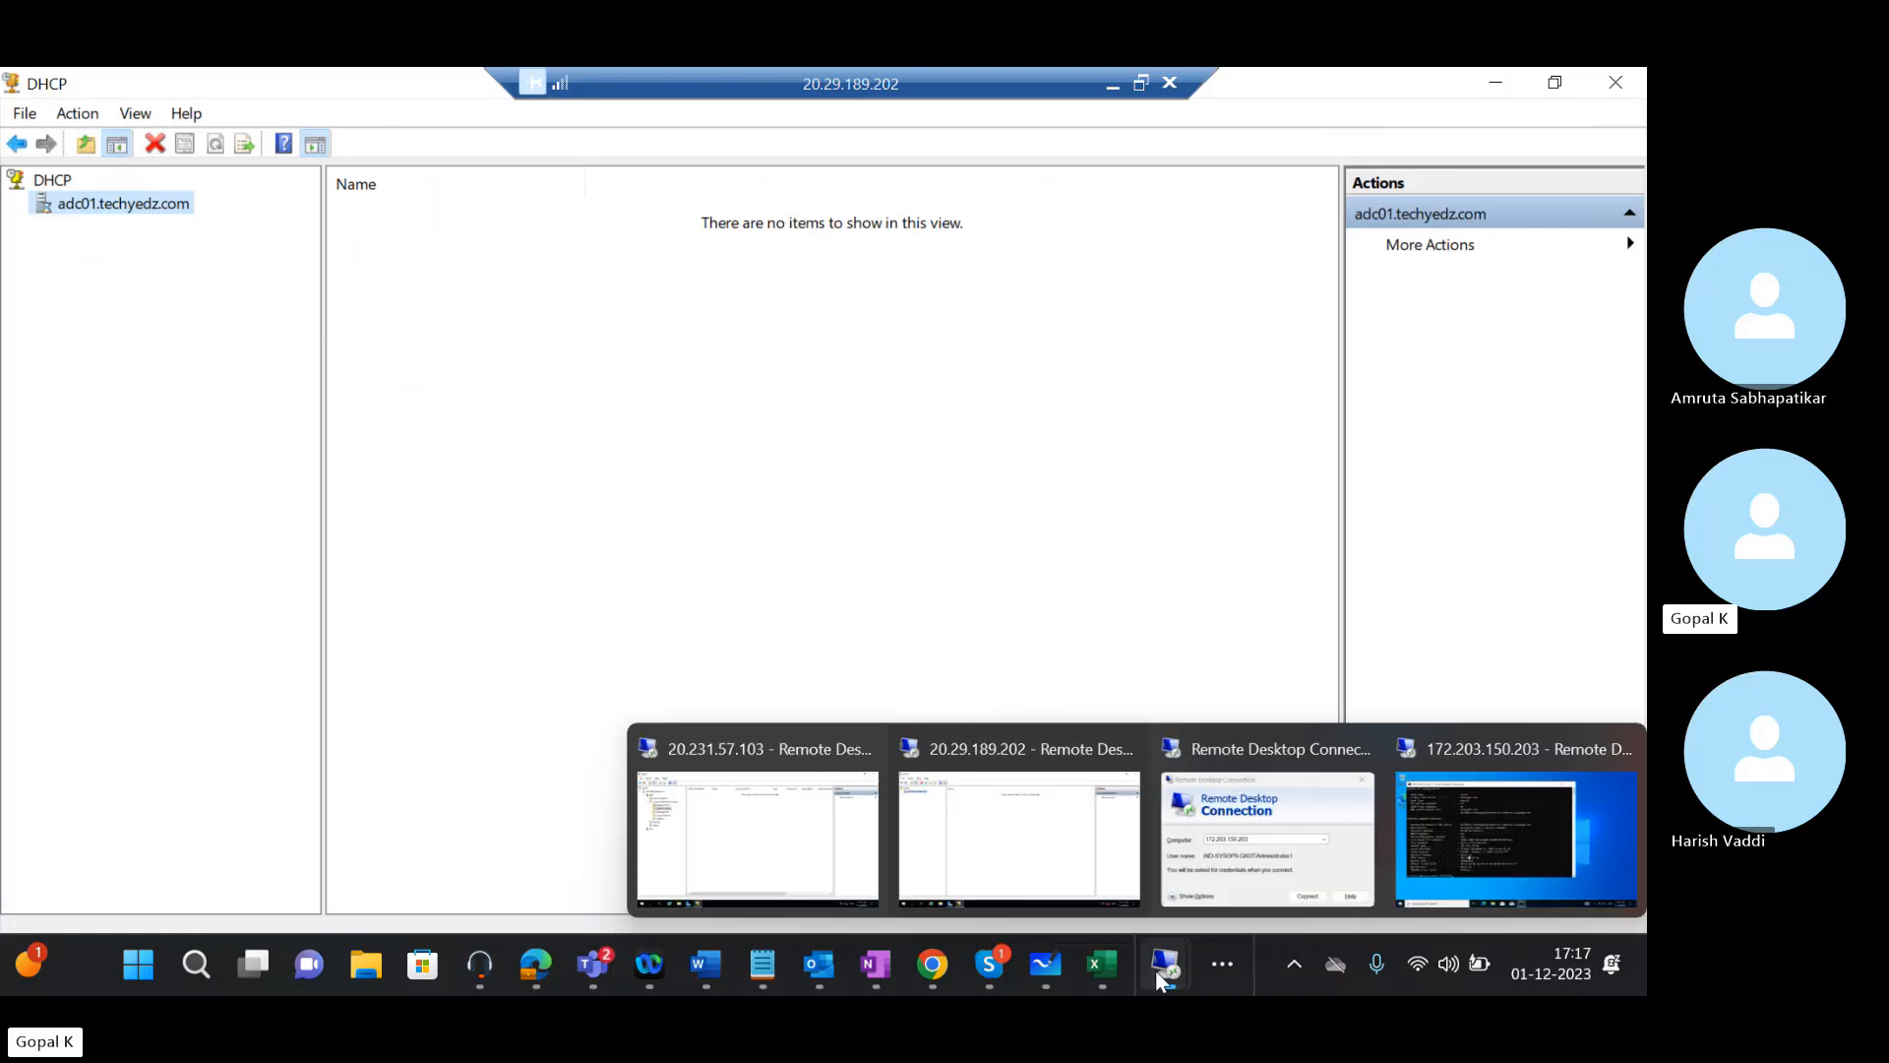
pyautogui.click(842, 819)
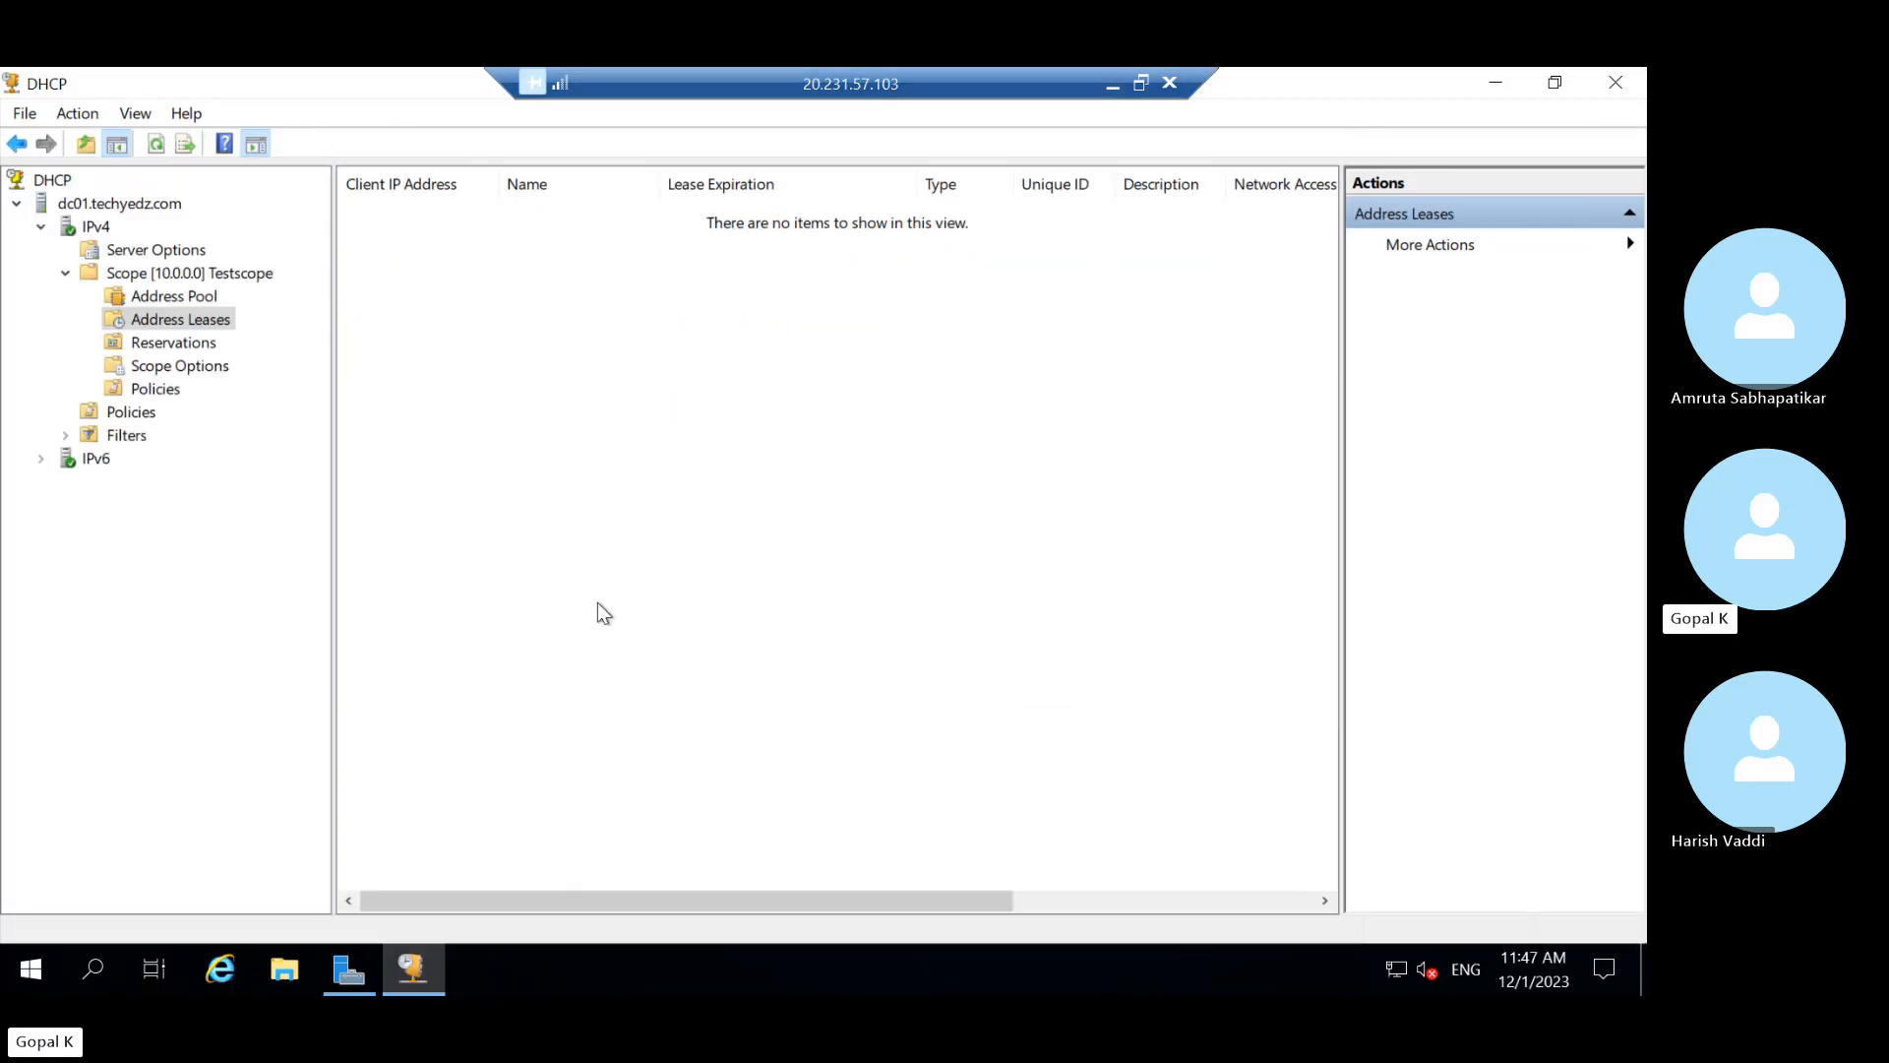
# Minimize the server session and bring up the Windows 10 client's Command Prompt
pyautogui.click(1112, 84)
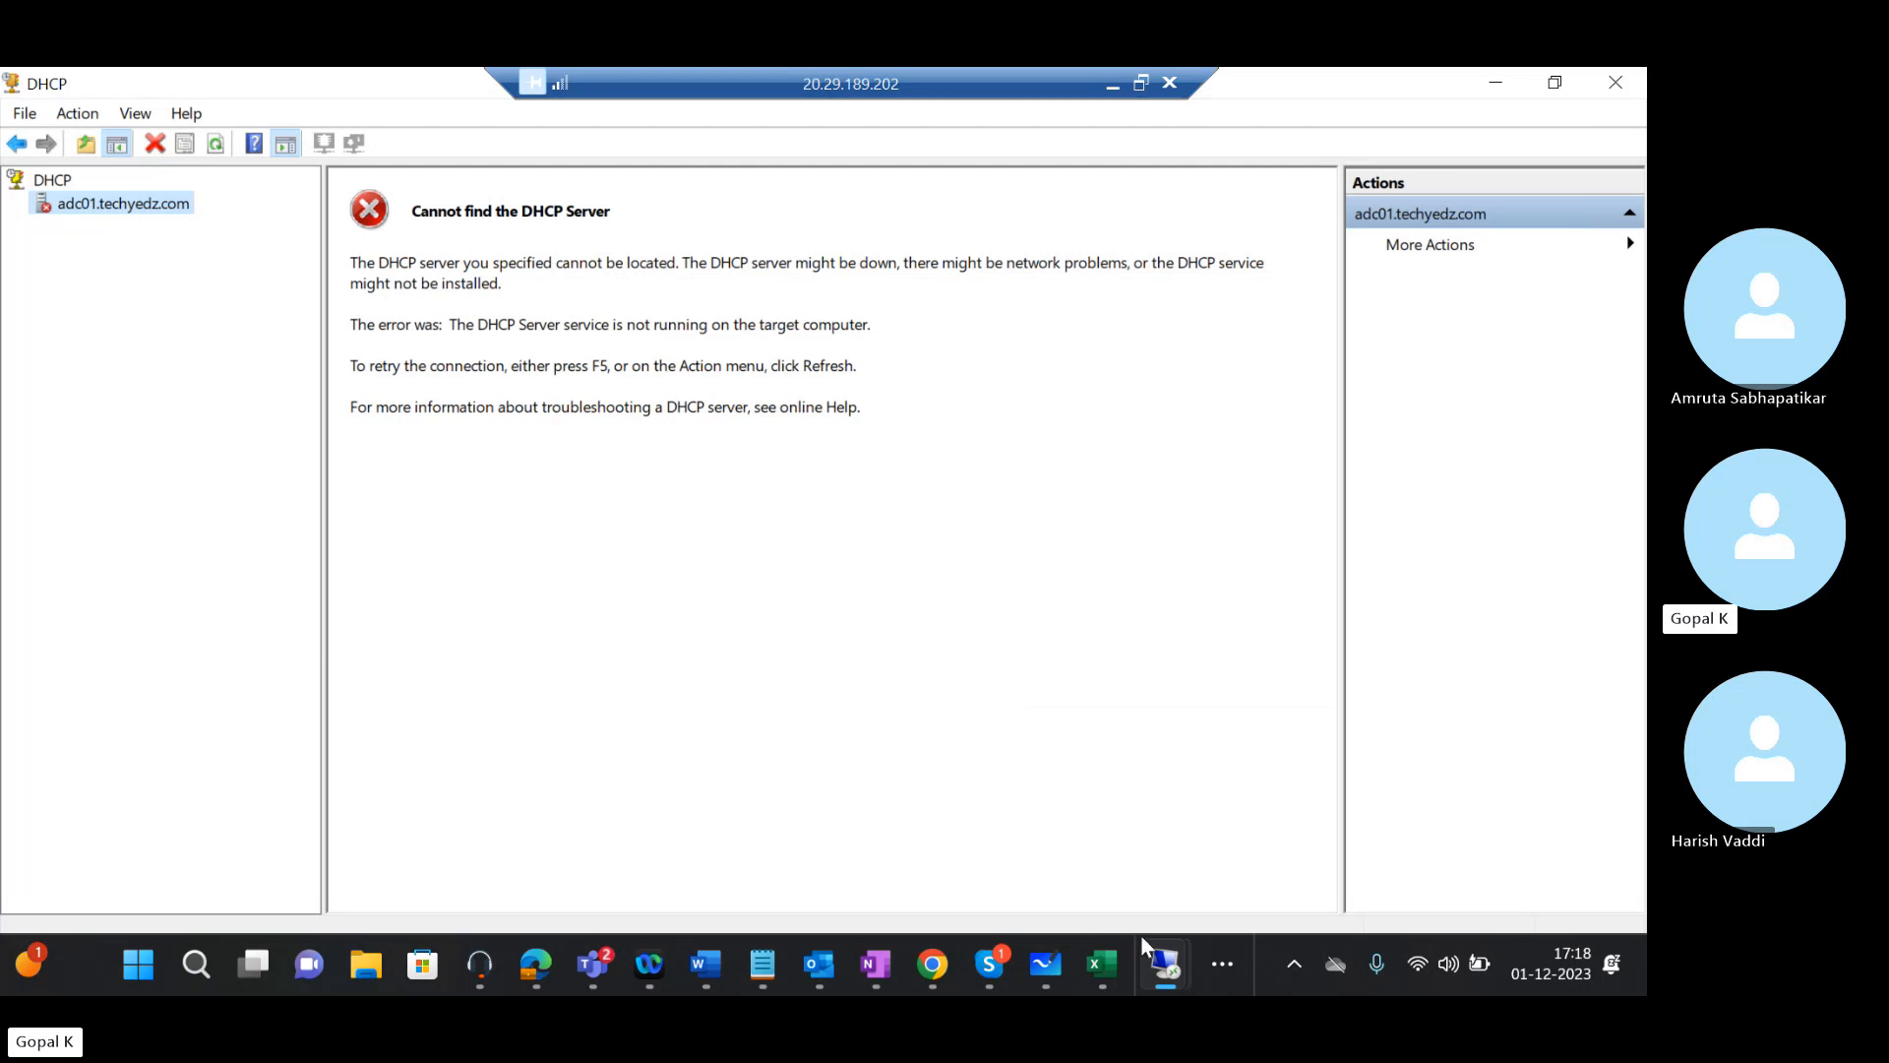
pyautogui.moveTo(1159, 966)
pyautogui.click(1466, 800)
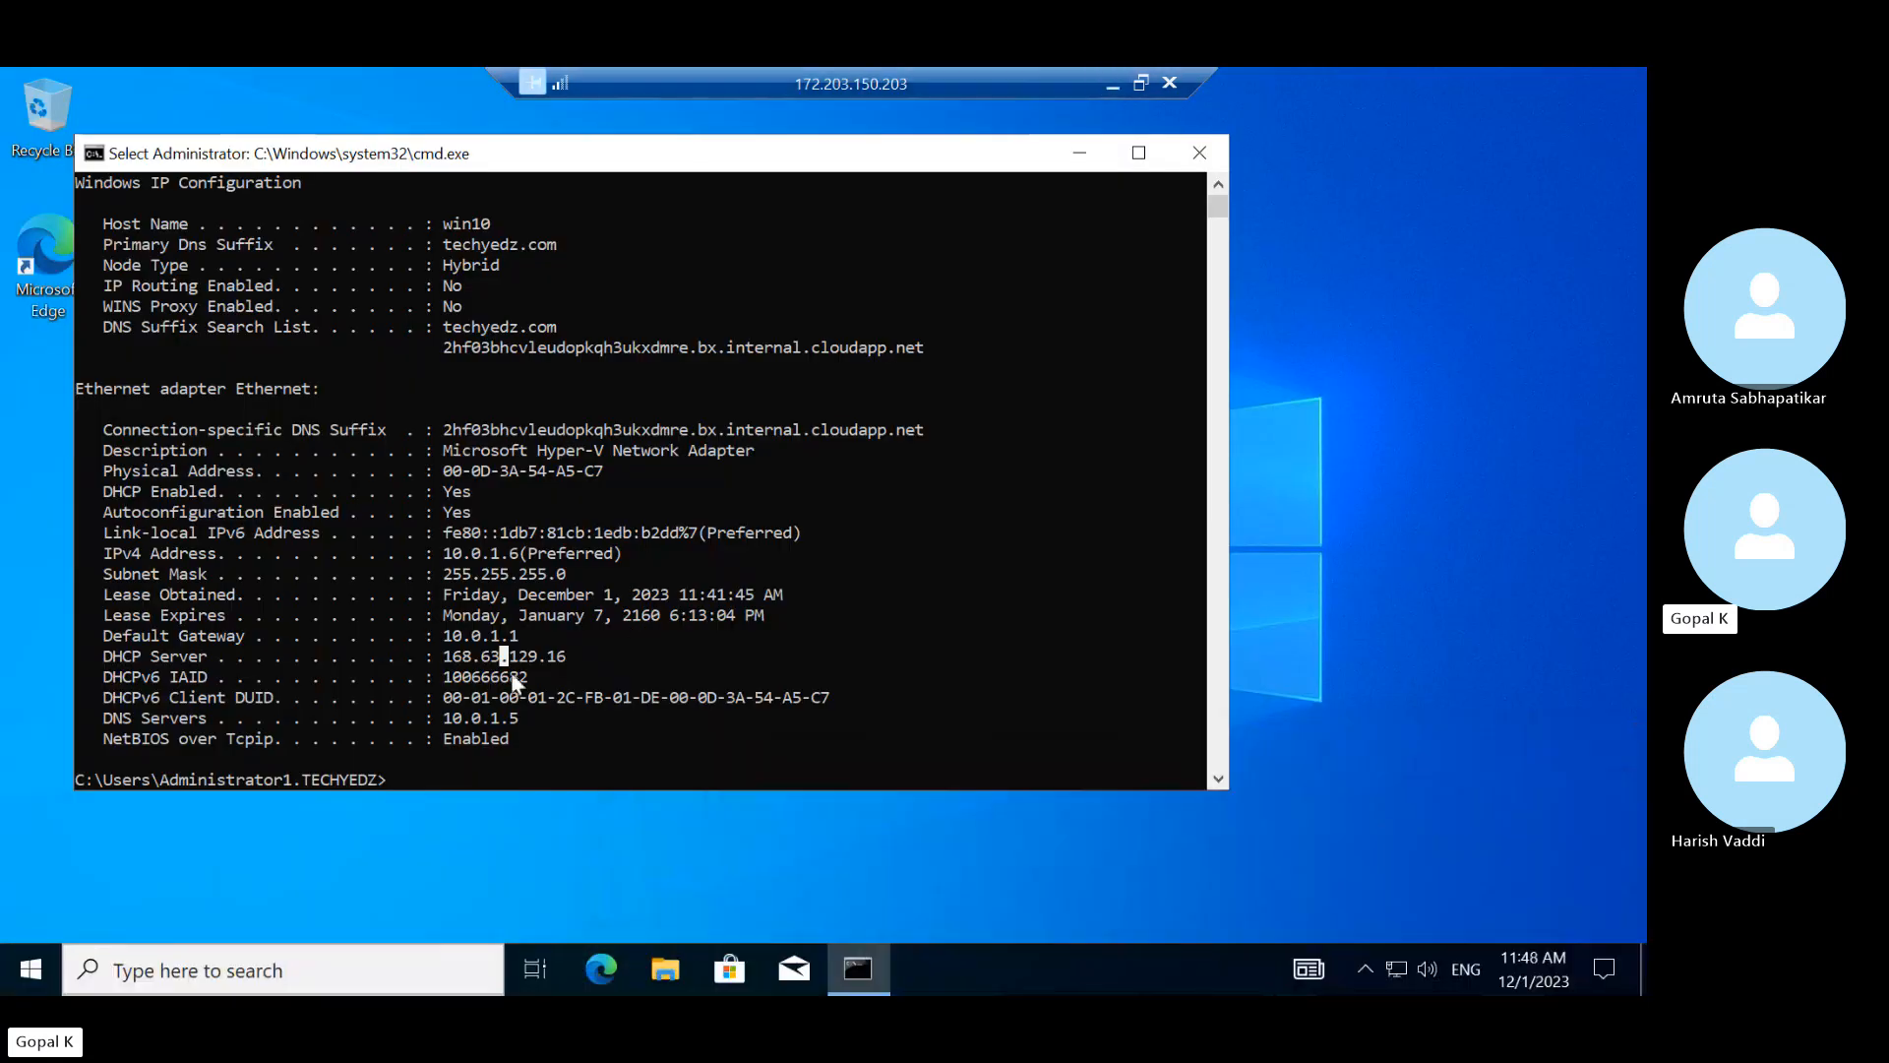
# Rerun ipconfig /all twice, showing the client still holds 10.0.1.6
pyautogui.press('Up')
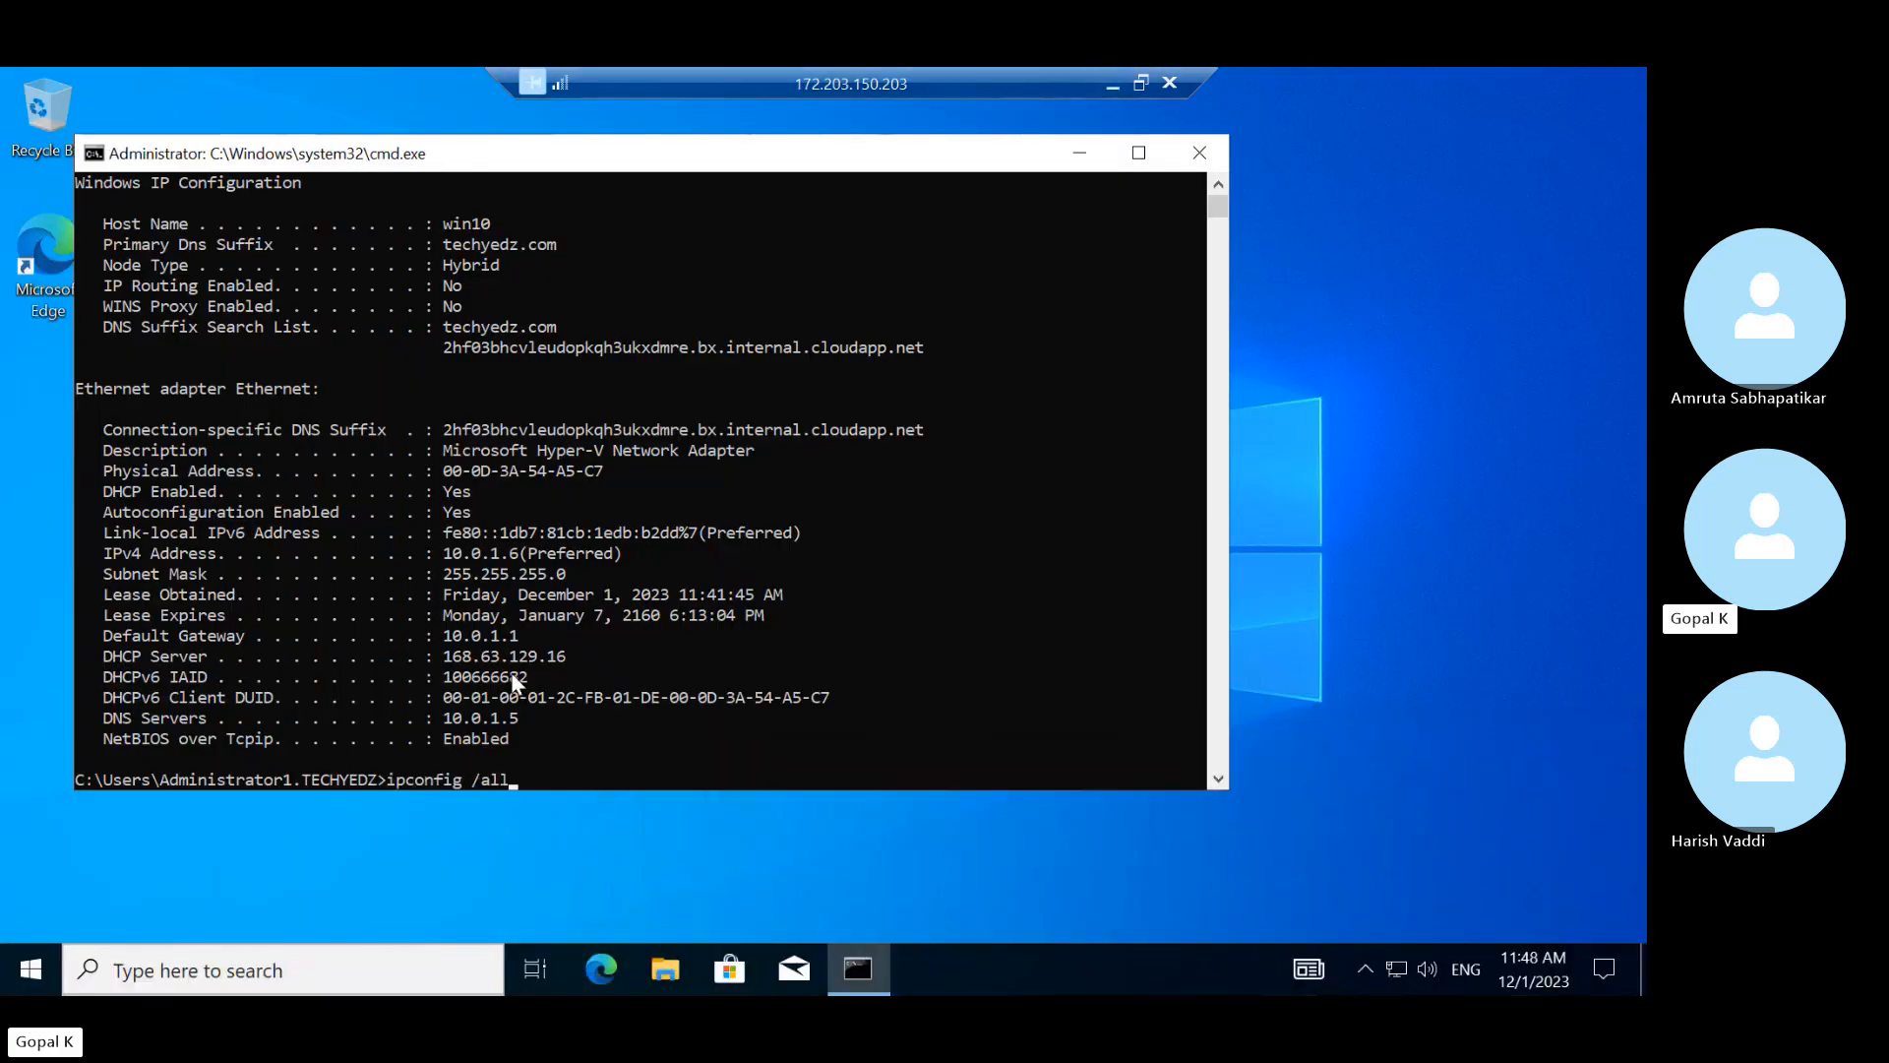
pyautogui.press('Return')
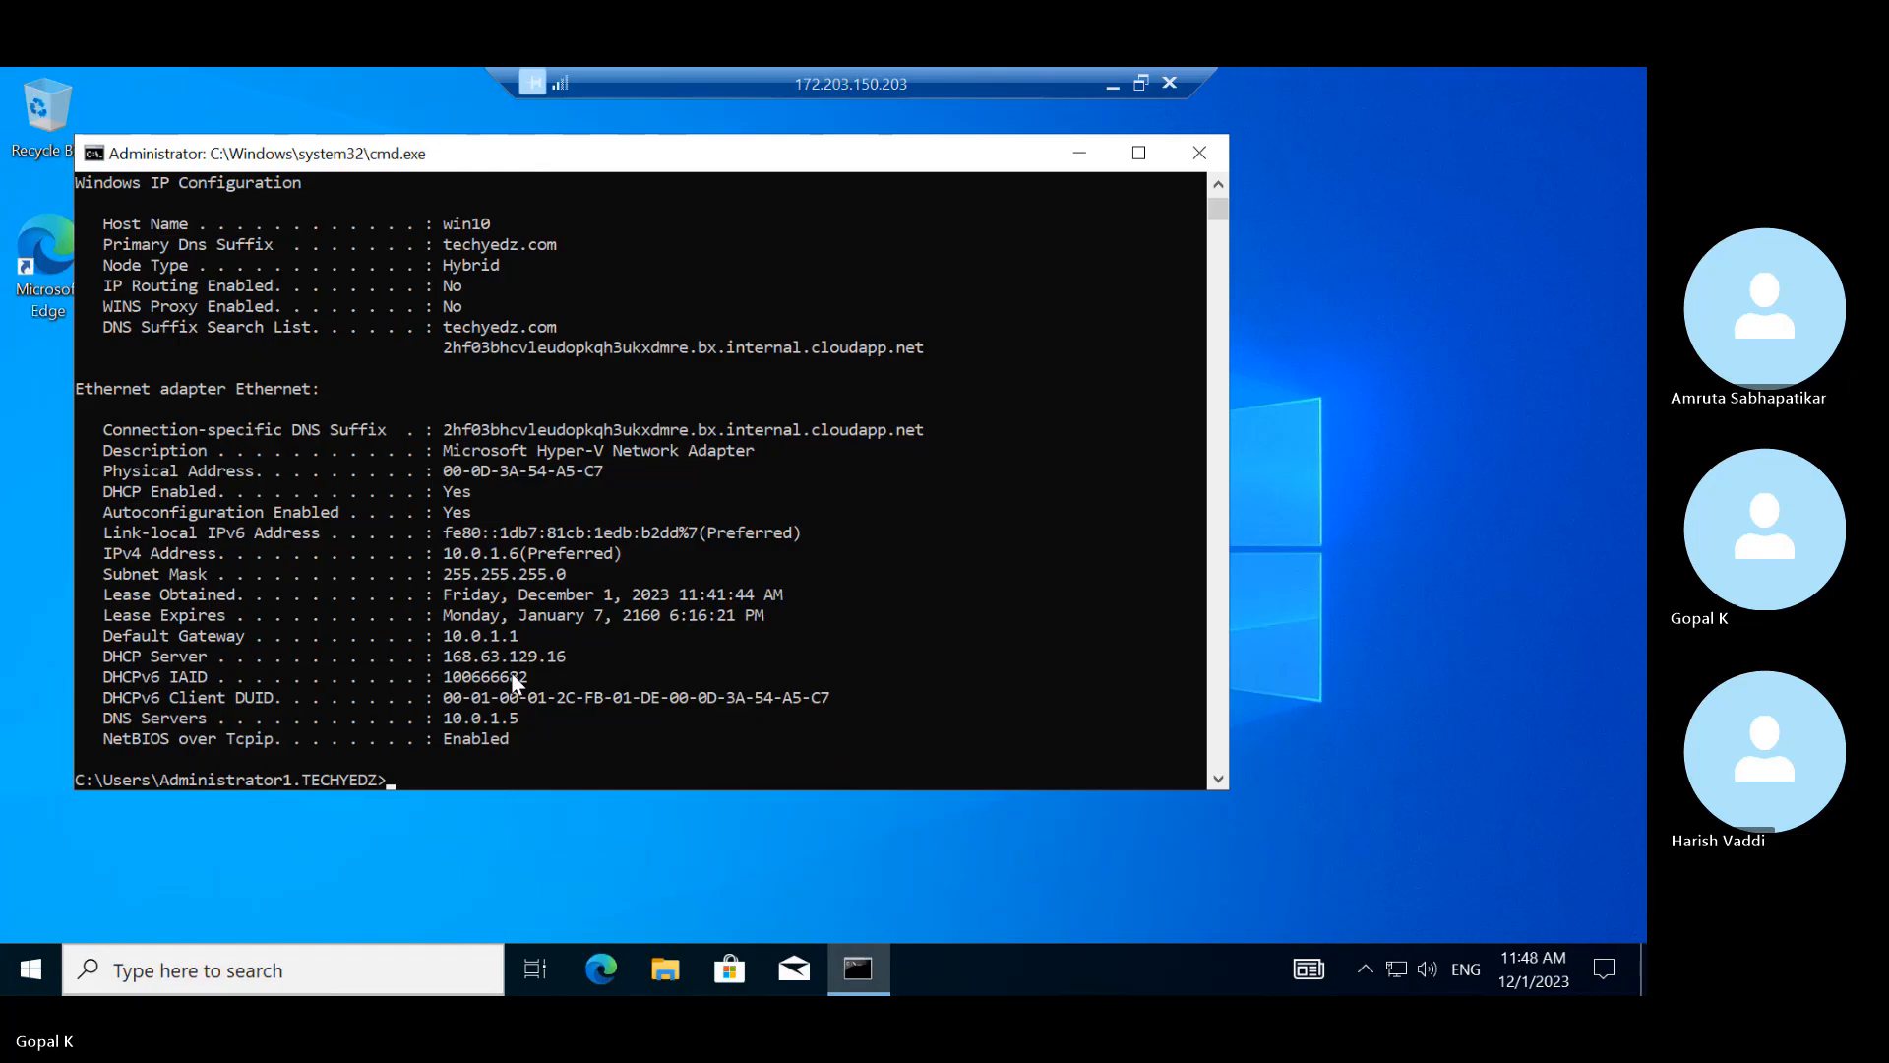
pyautogui.press('Up')
pyautogui.press('Return')
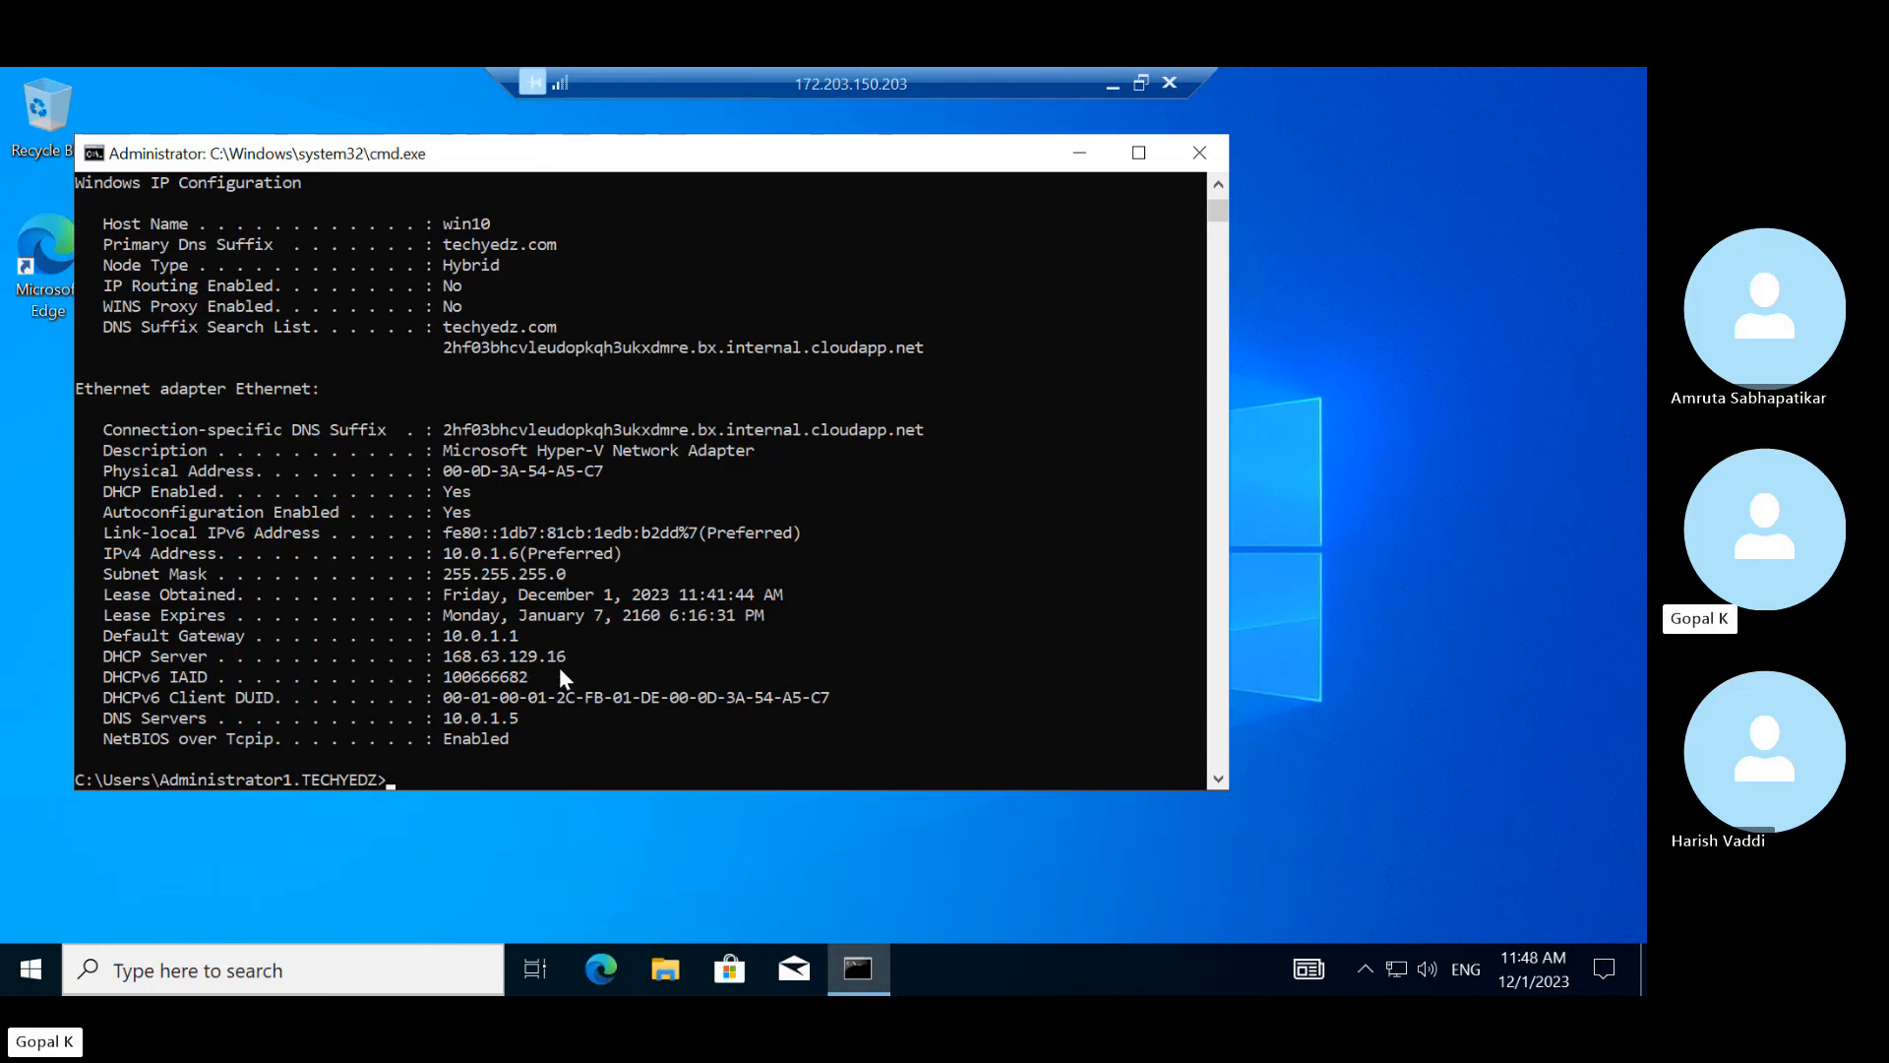
# Highlight the DHCP Server 168.63.129.16 line in the output
pyautogui.moveTo(559, 669); pyautogui.dragTo(444, 657)
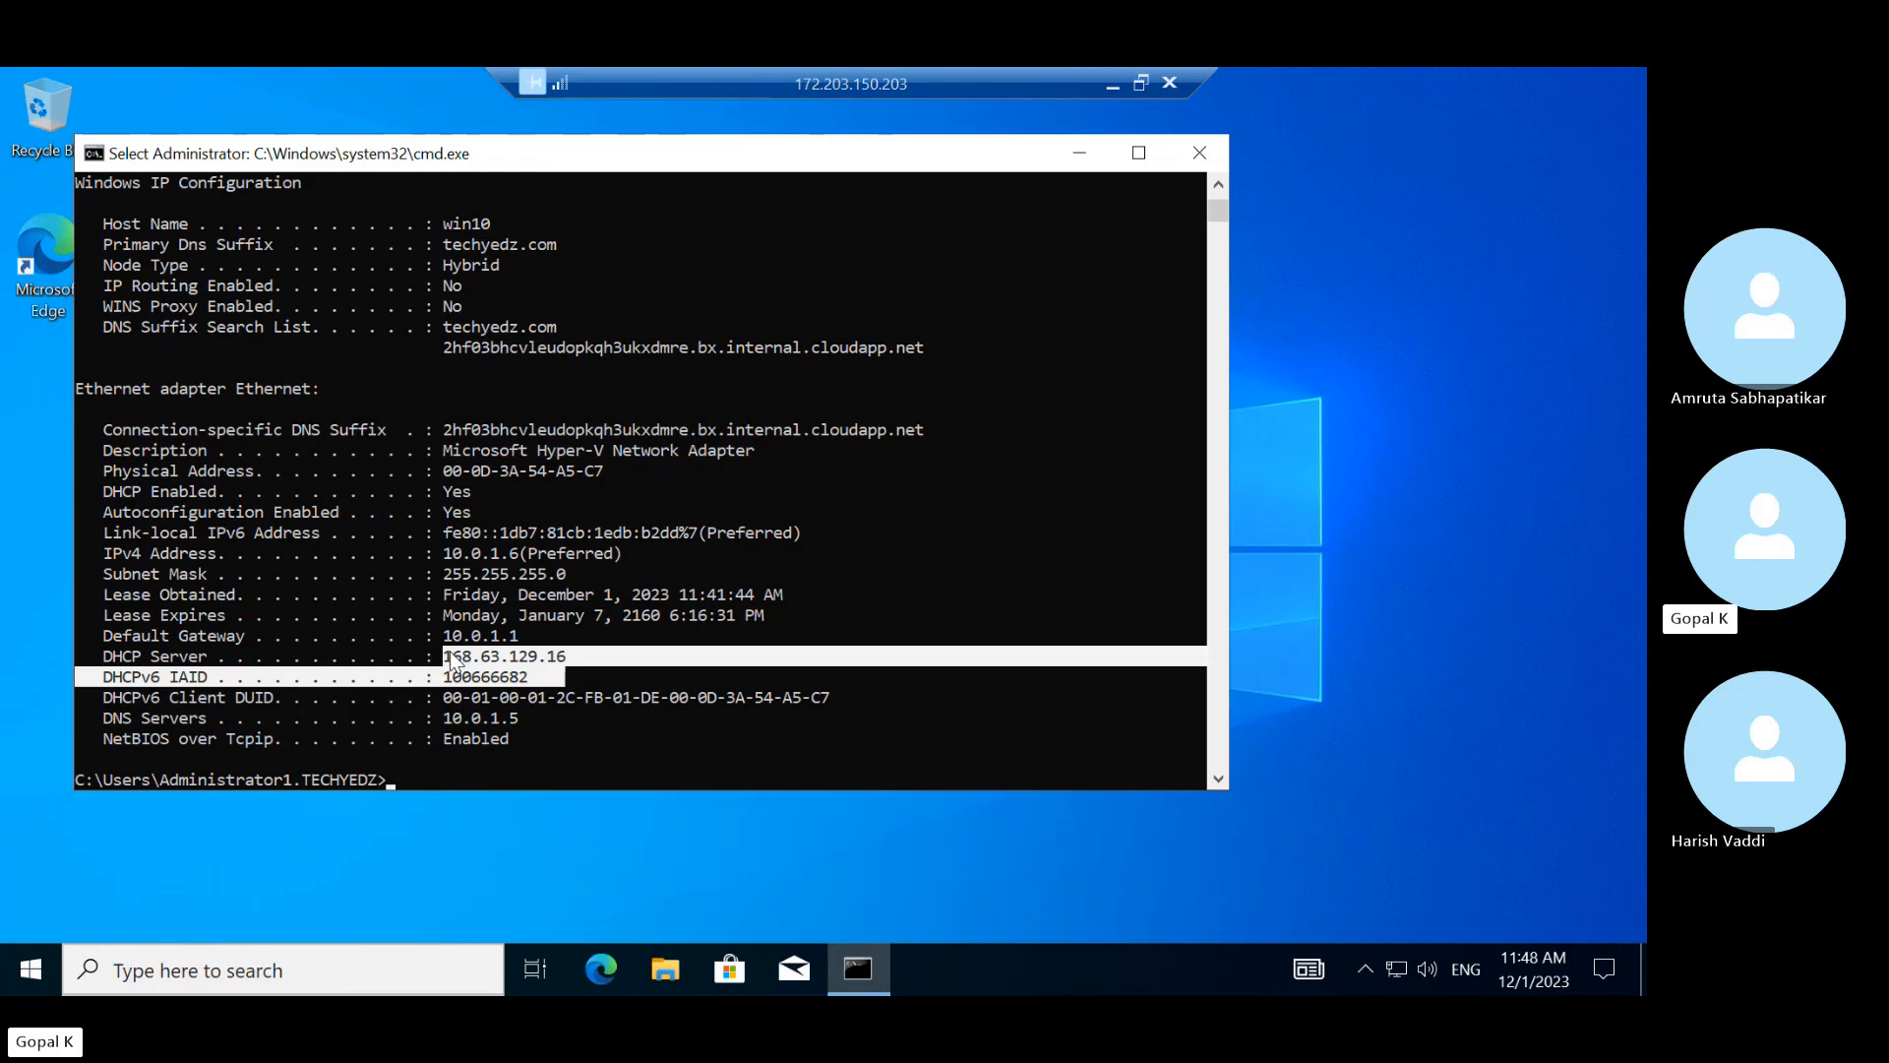
pyautogui.click(579, 677)
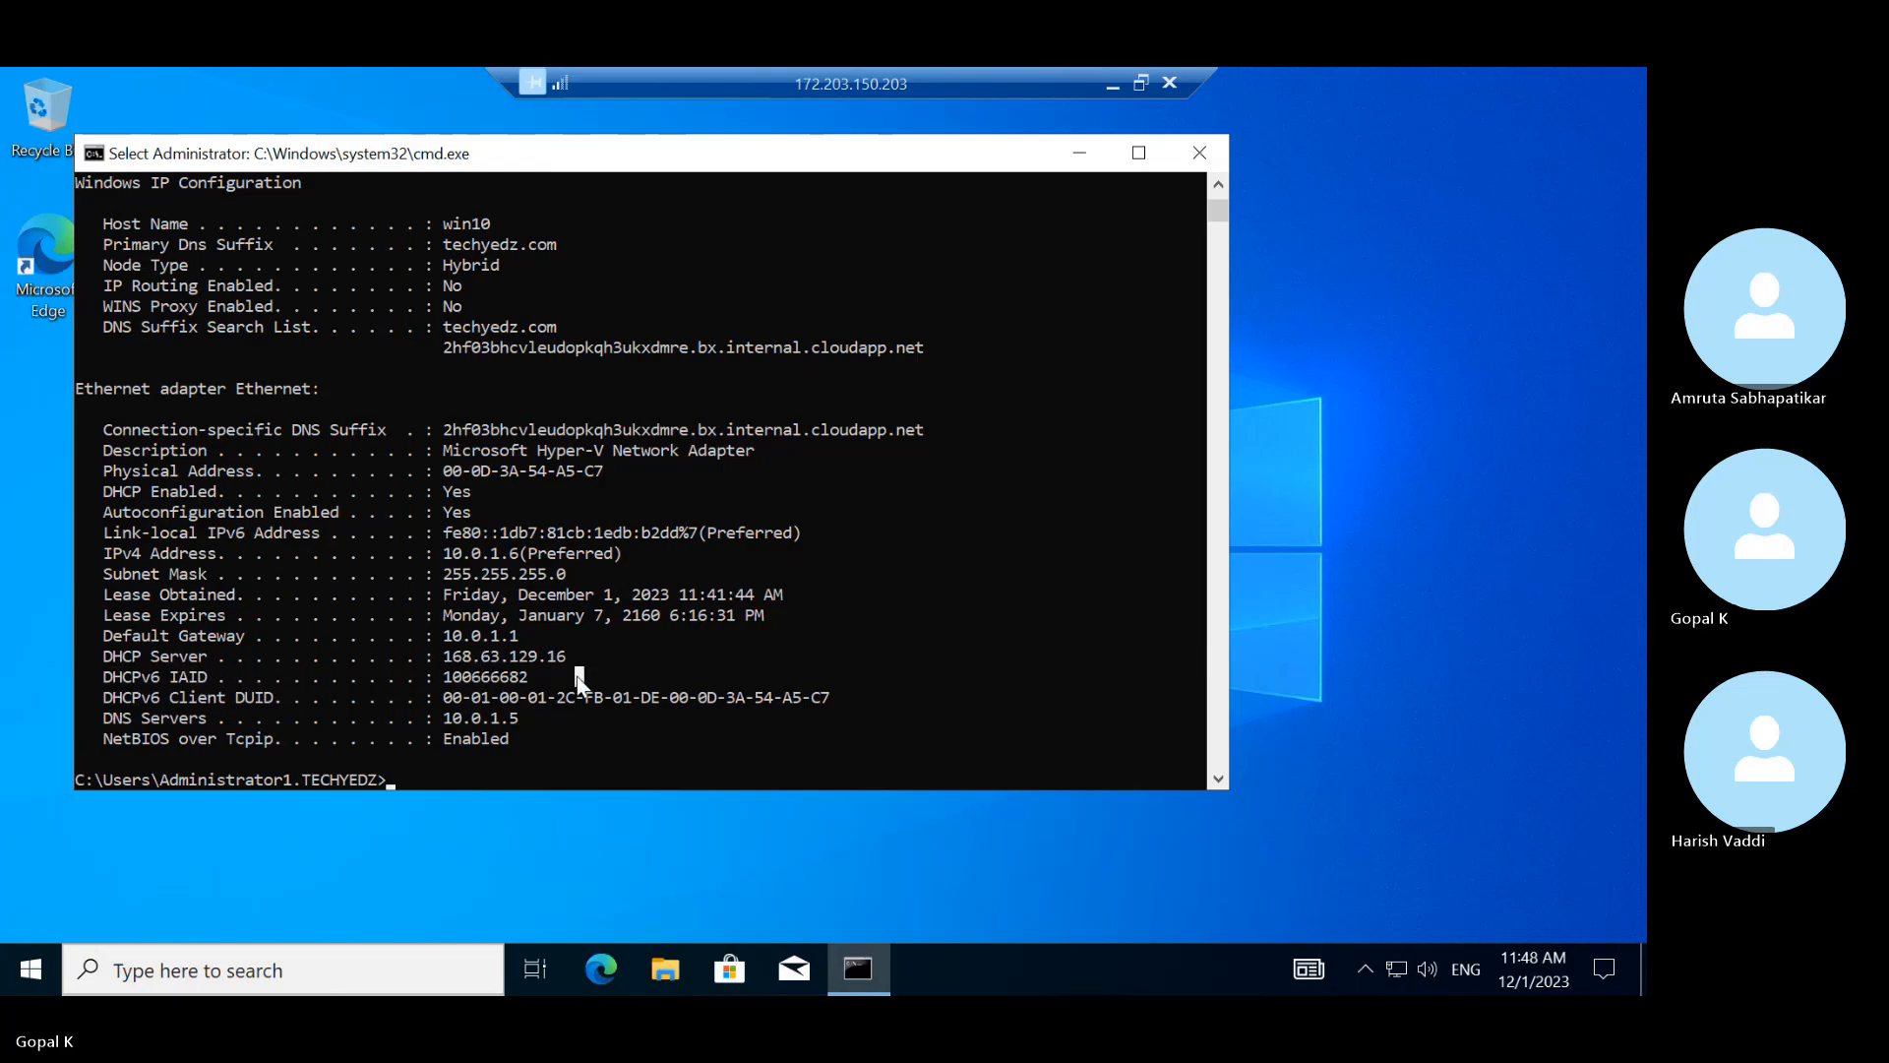
pyautogui.click(561, 655)
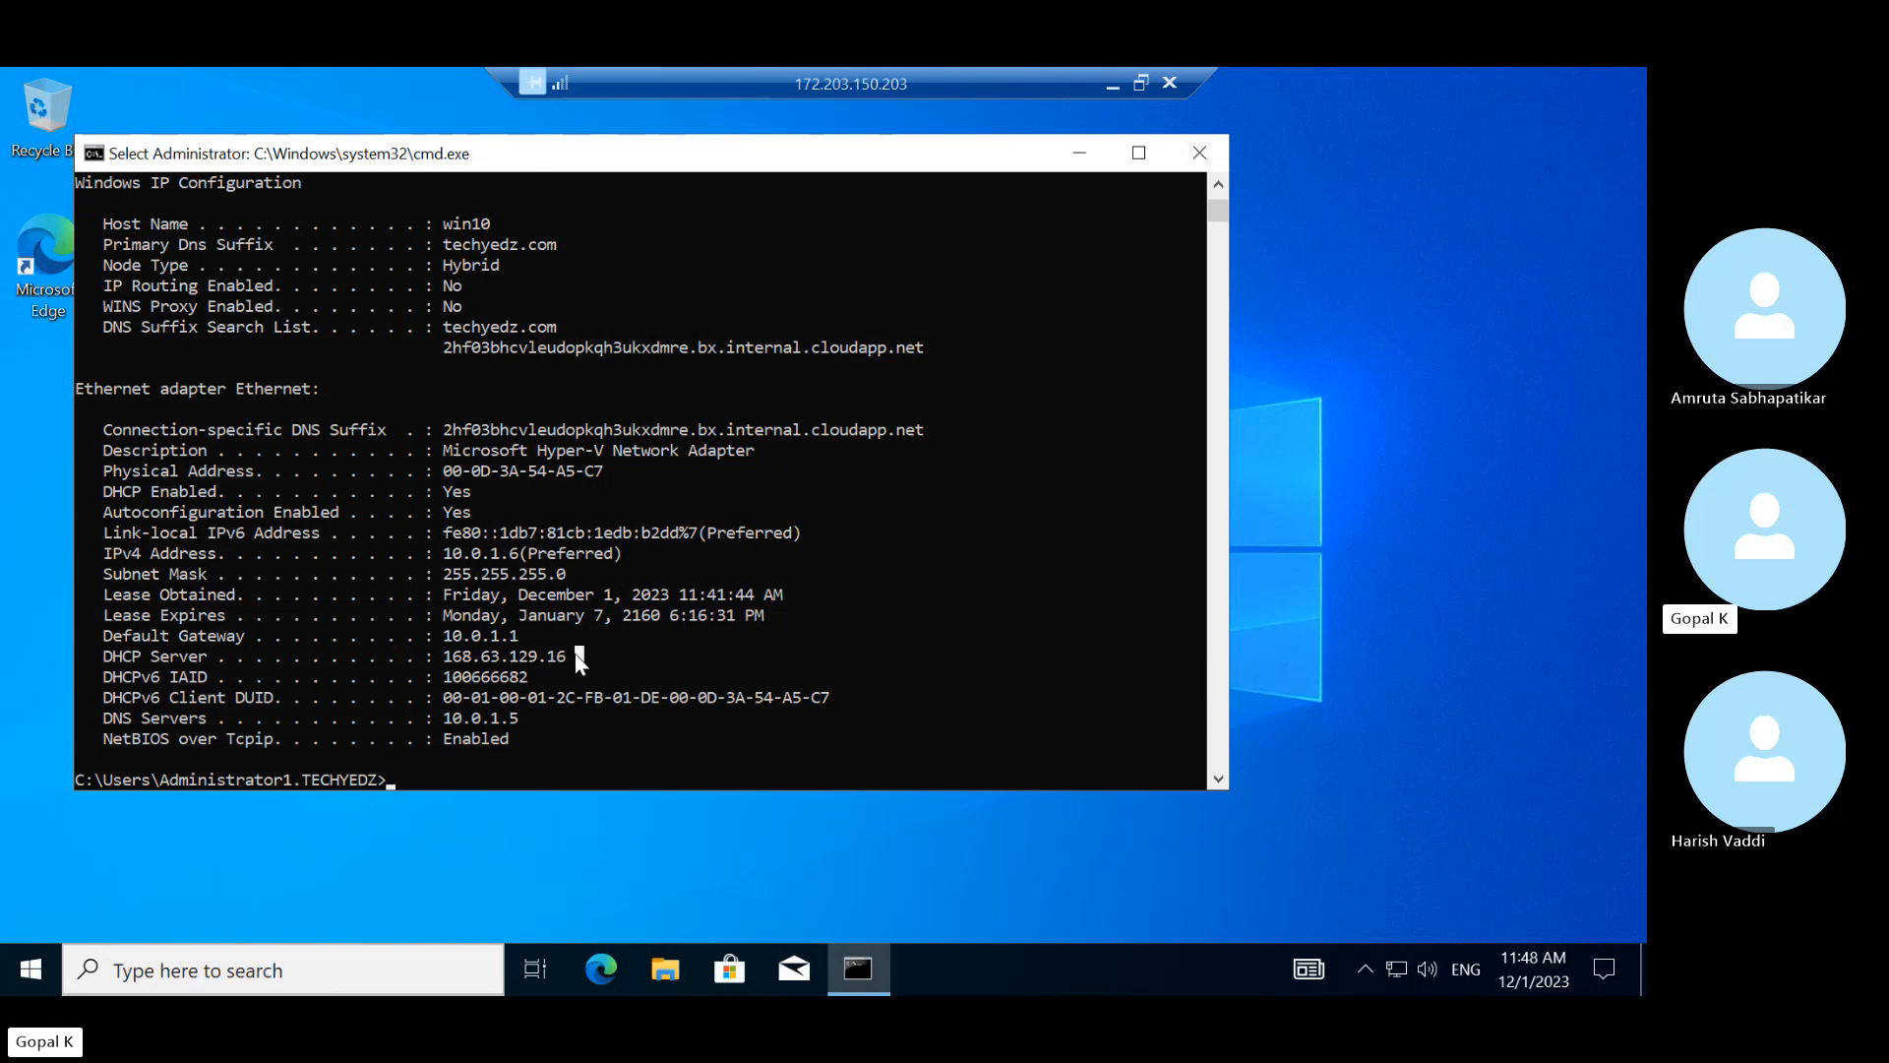
pyautogui.moveTo(580, 657); pyautogui.dragTo(35, 664)
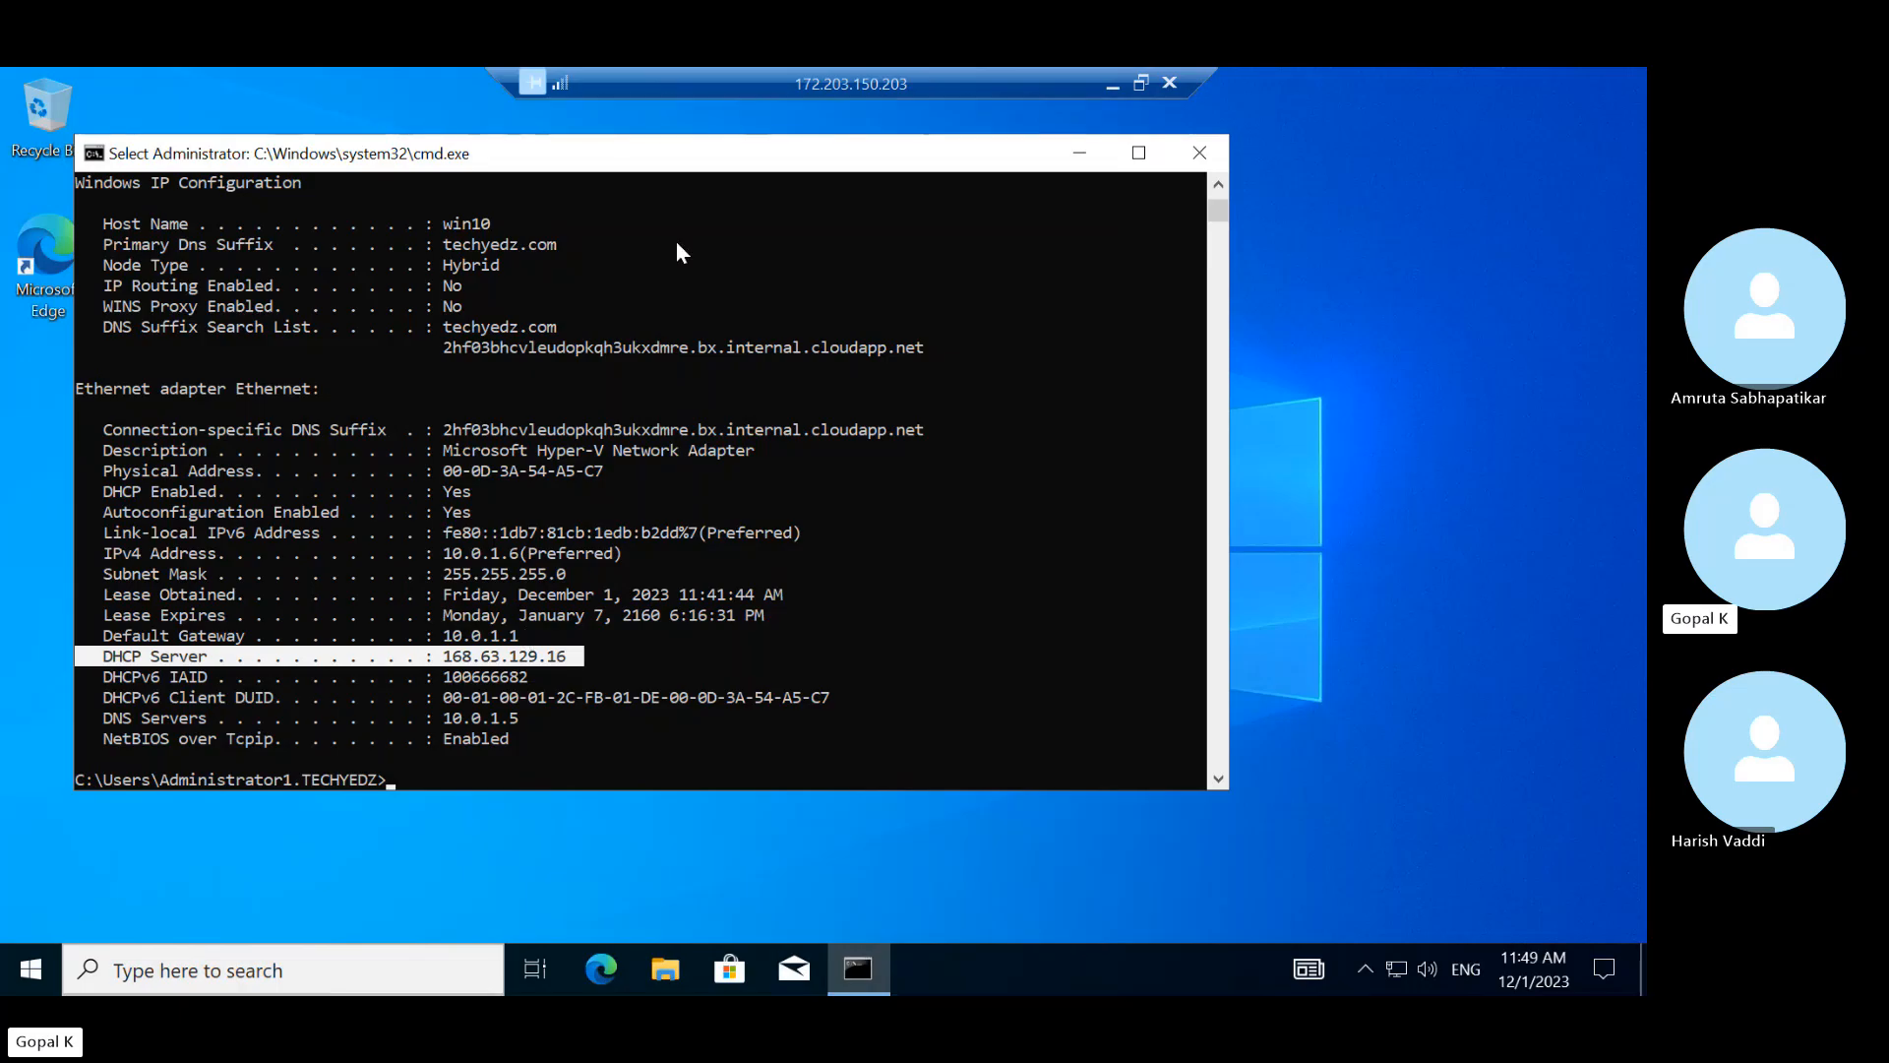
# Start the DHCP Server service on adc01.techyedz.com again via All Tasks > Start
pyautogui.click(1113, 85)
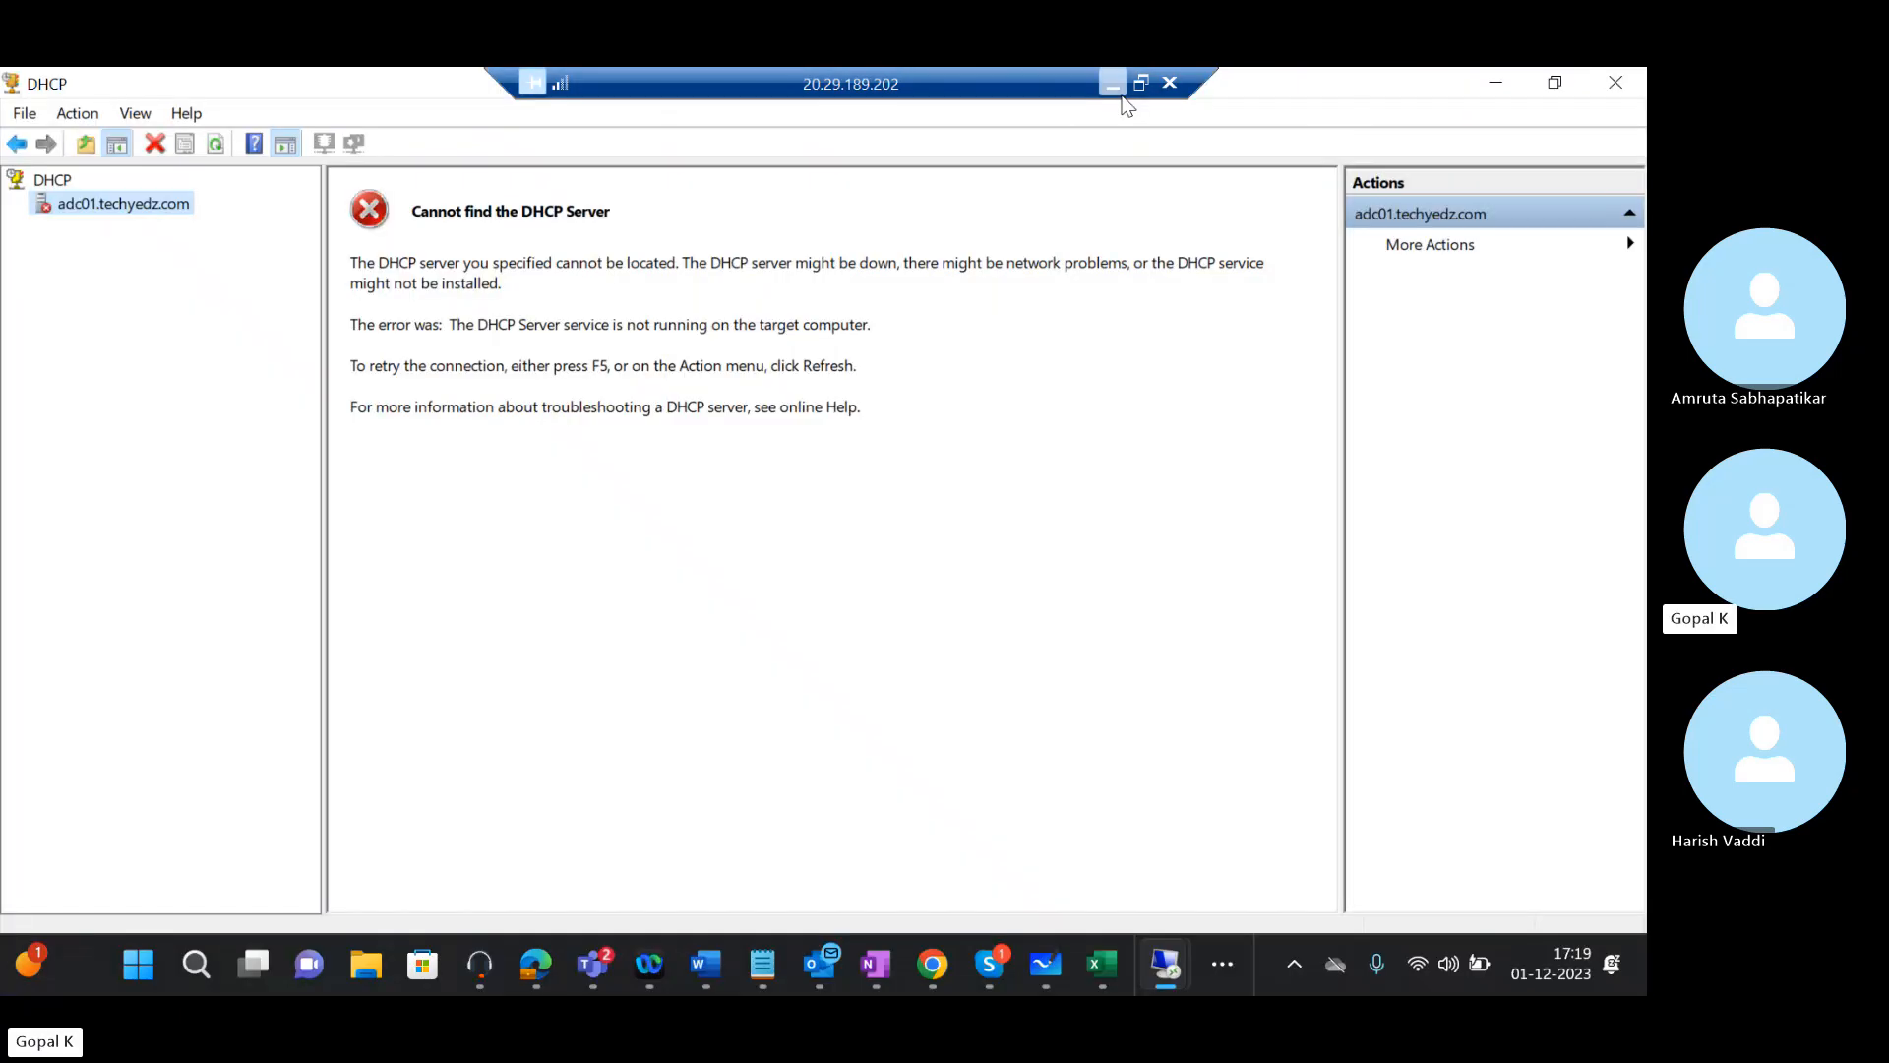
pyautogui.rightClick(123, 209)
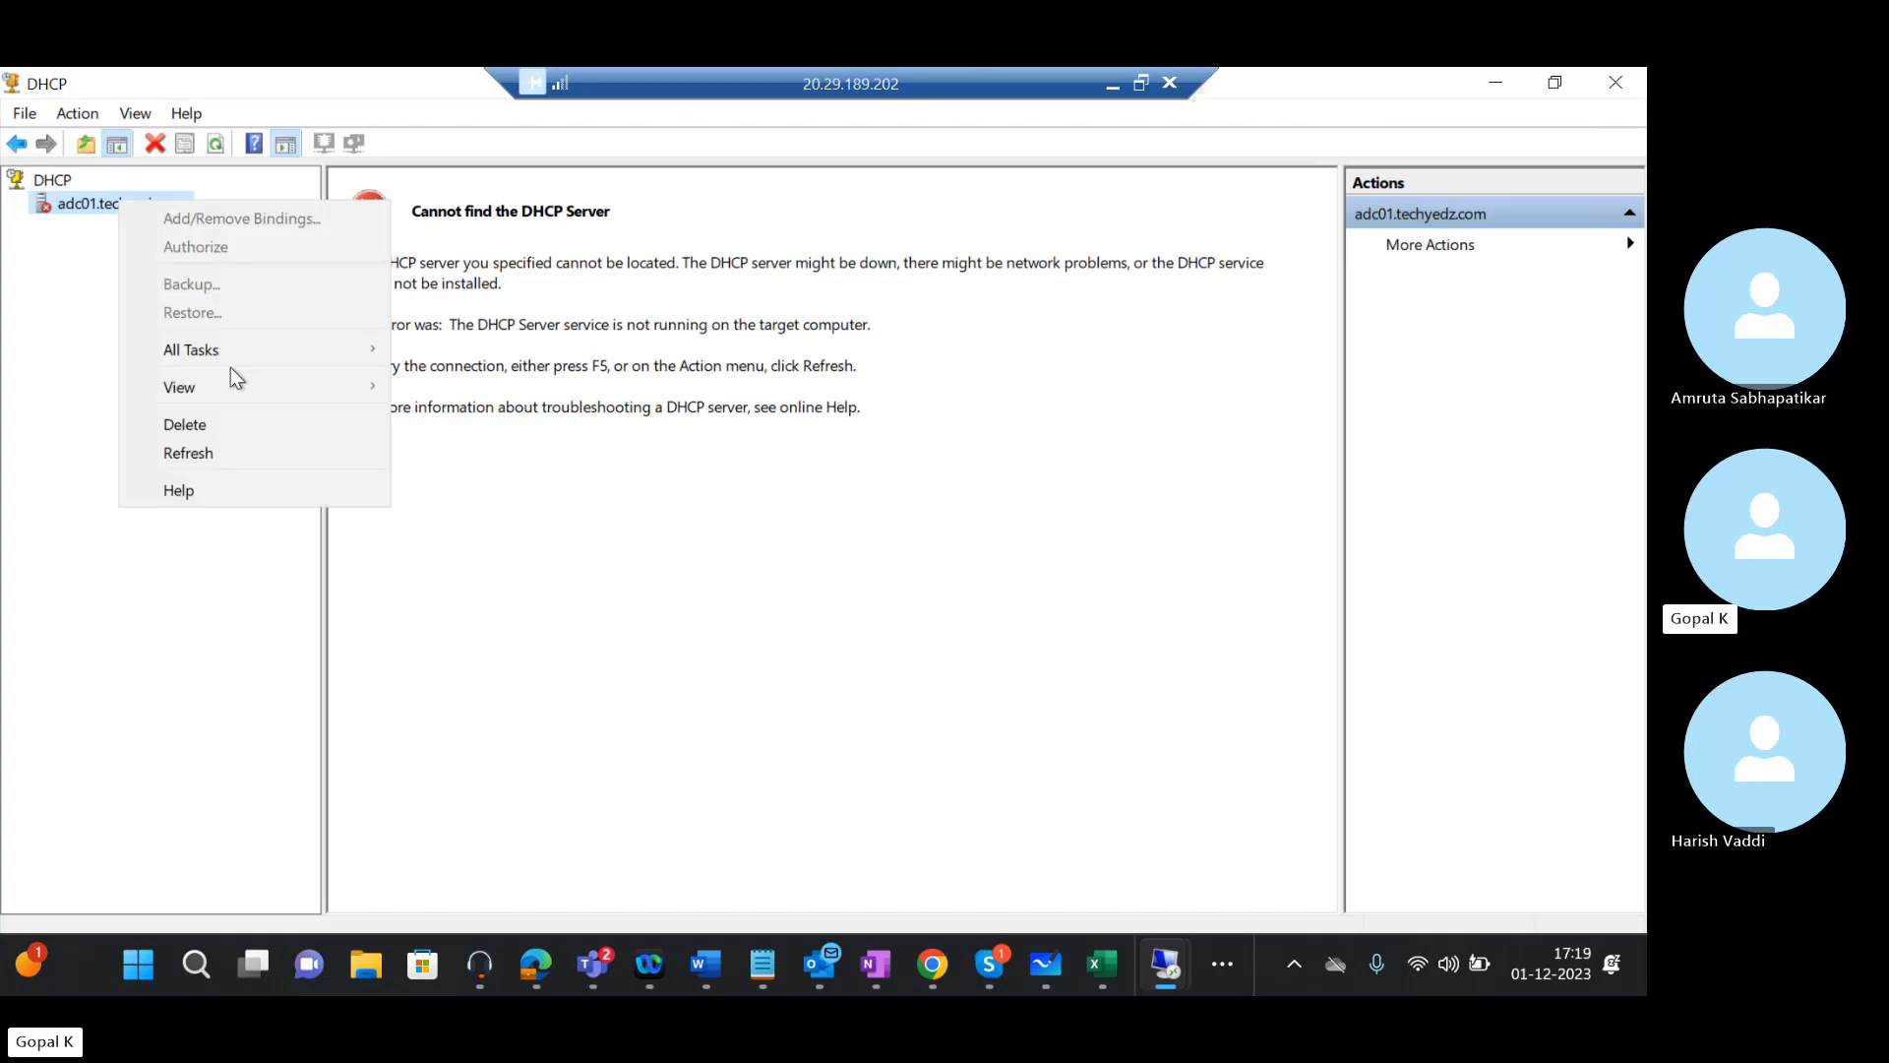
pyautogui.moveTo(244, 357)
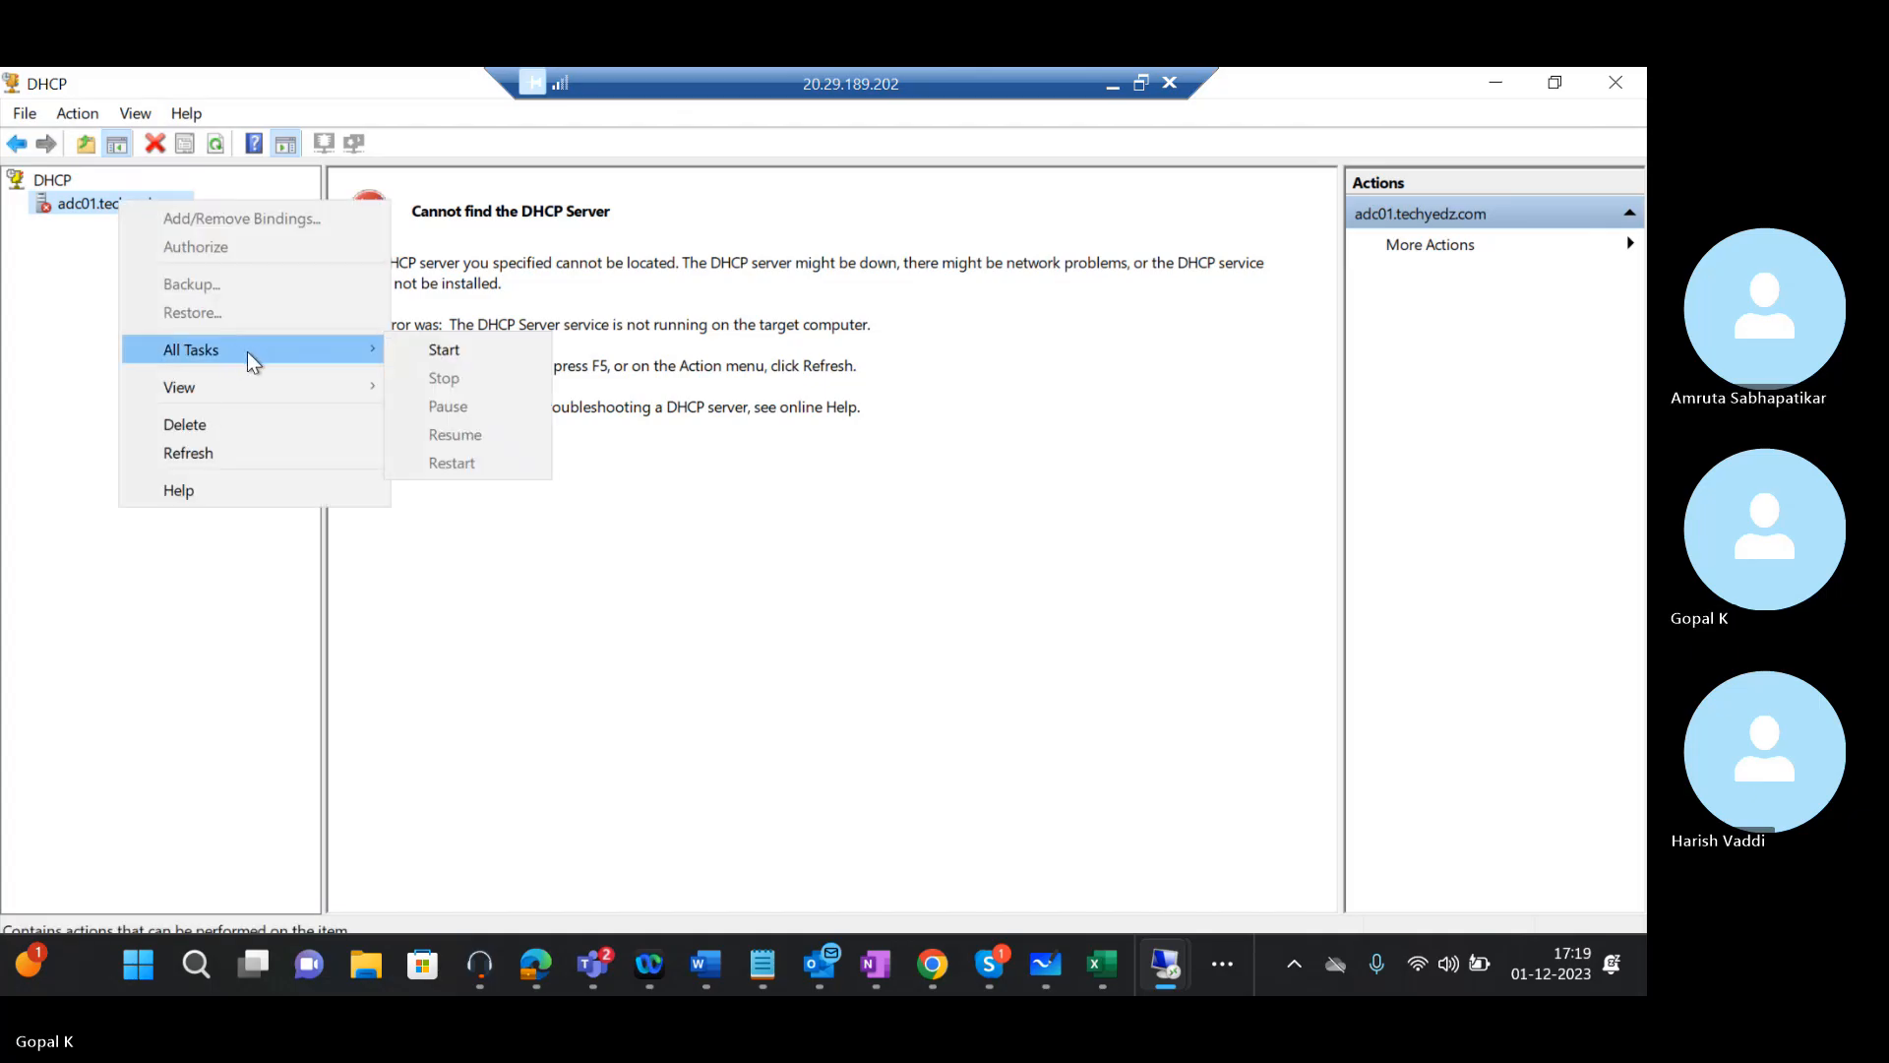
pyautogui.click(453, 346)
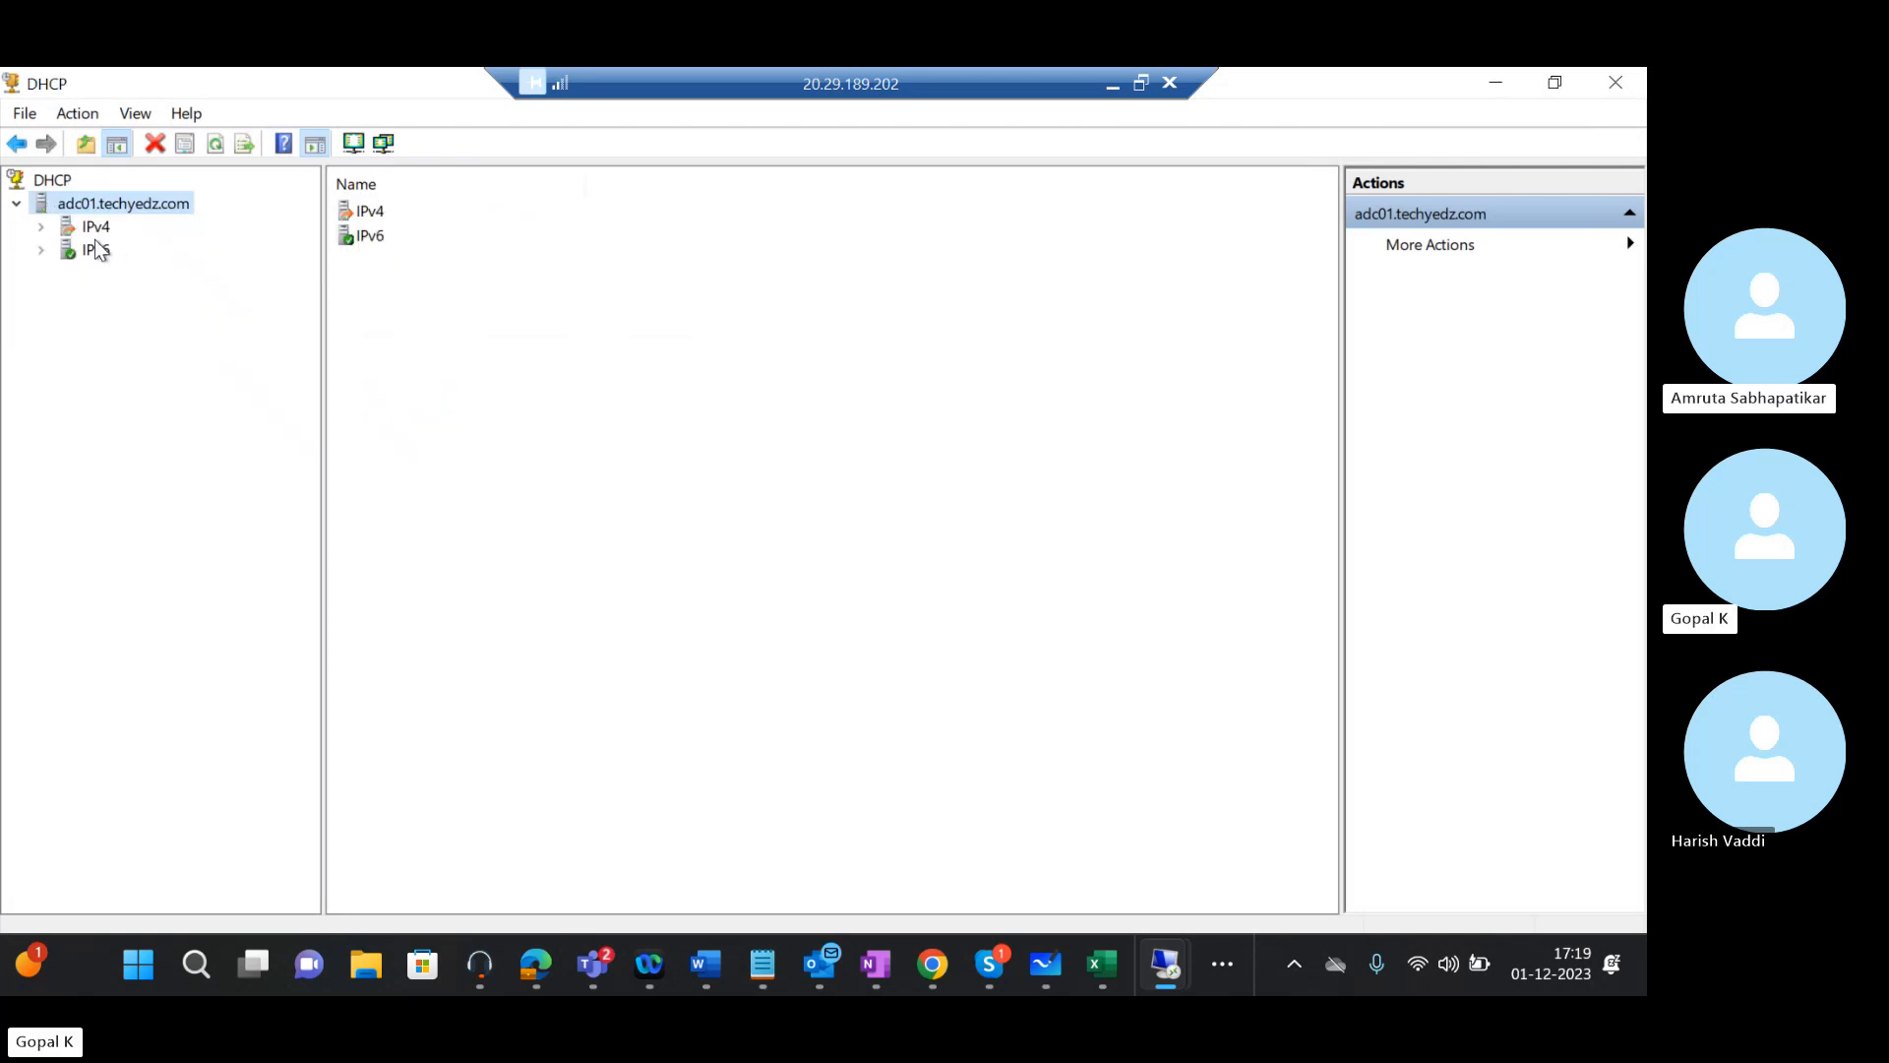
# Expand IPv4 and open Scope [10.0.0.0] Testscope
pyautogui.click(67, 230)
pyautogui.click(41, 228)
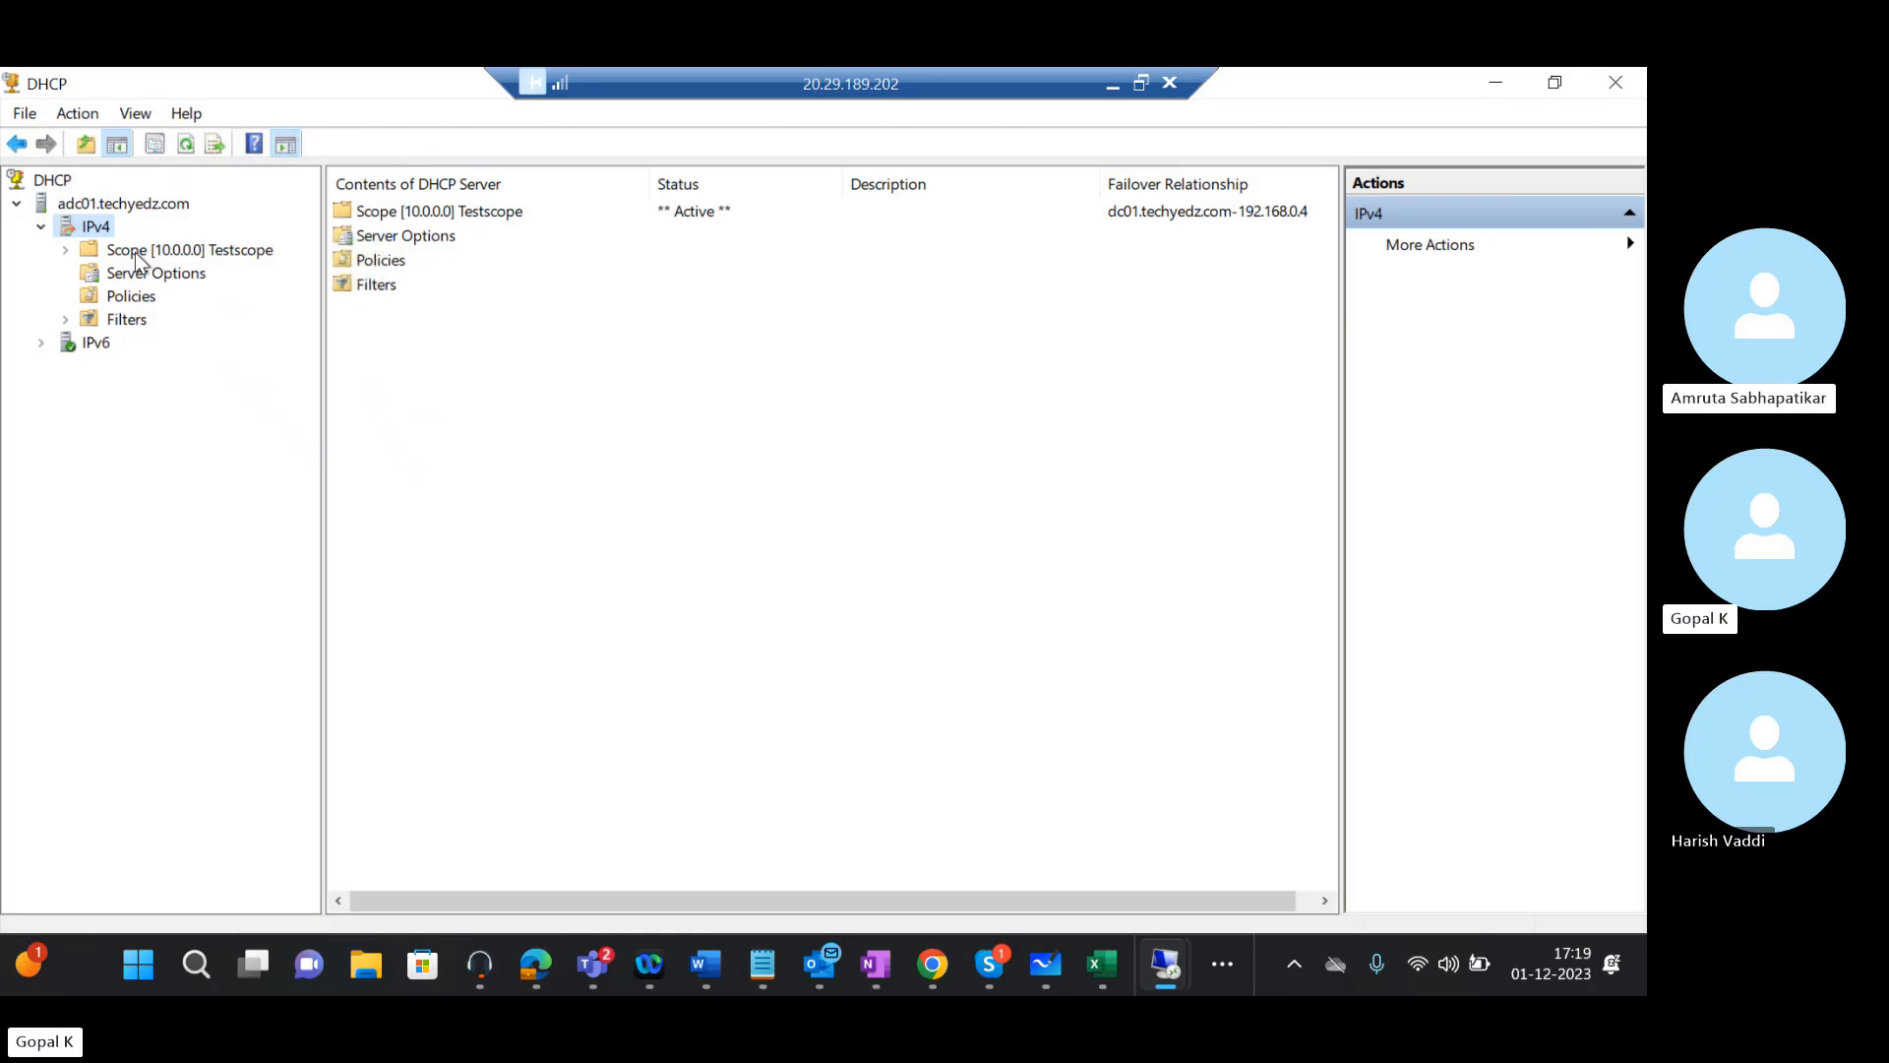
pyautogui.doubleClick(136, 253)
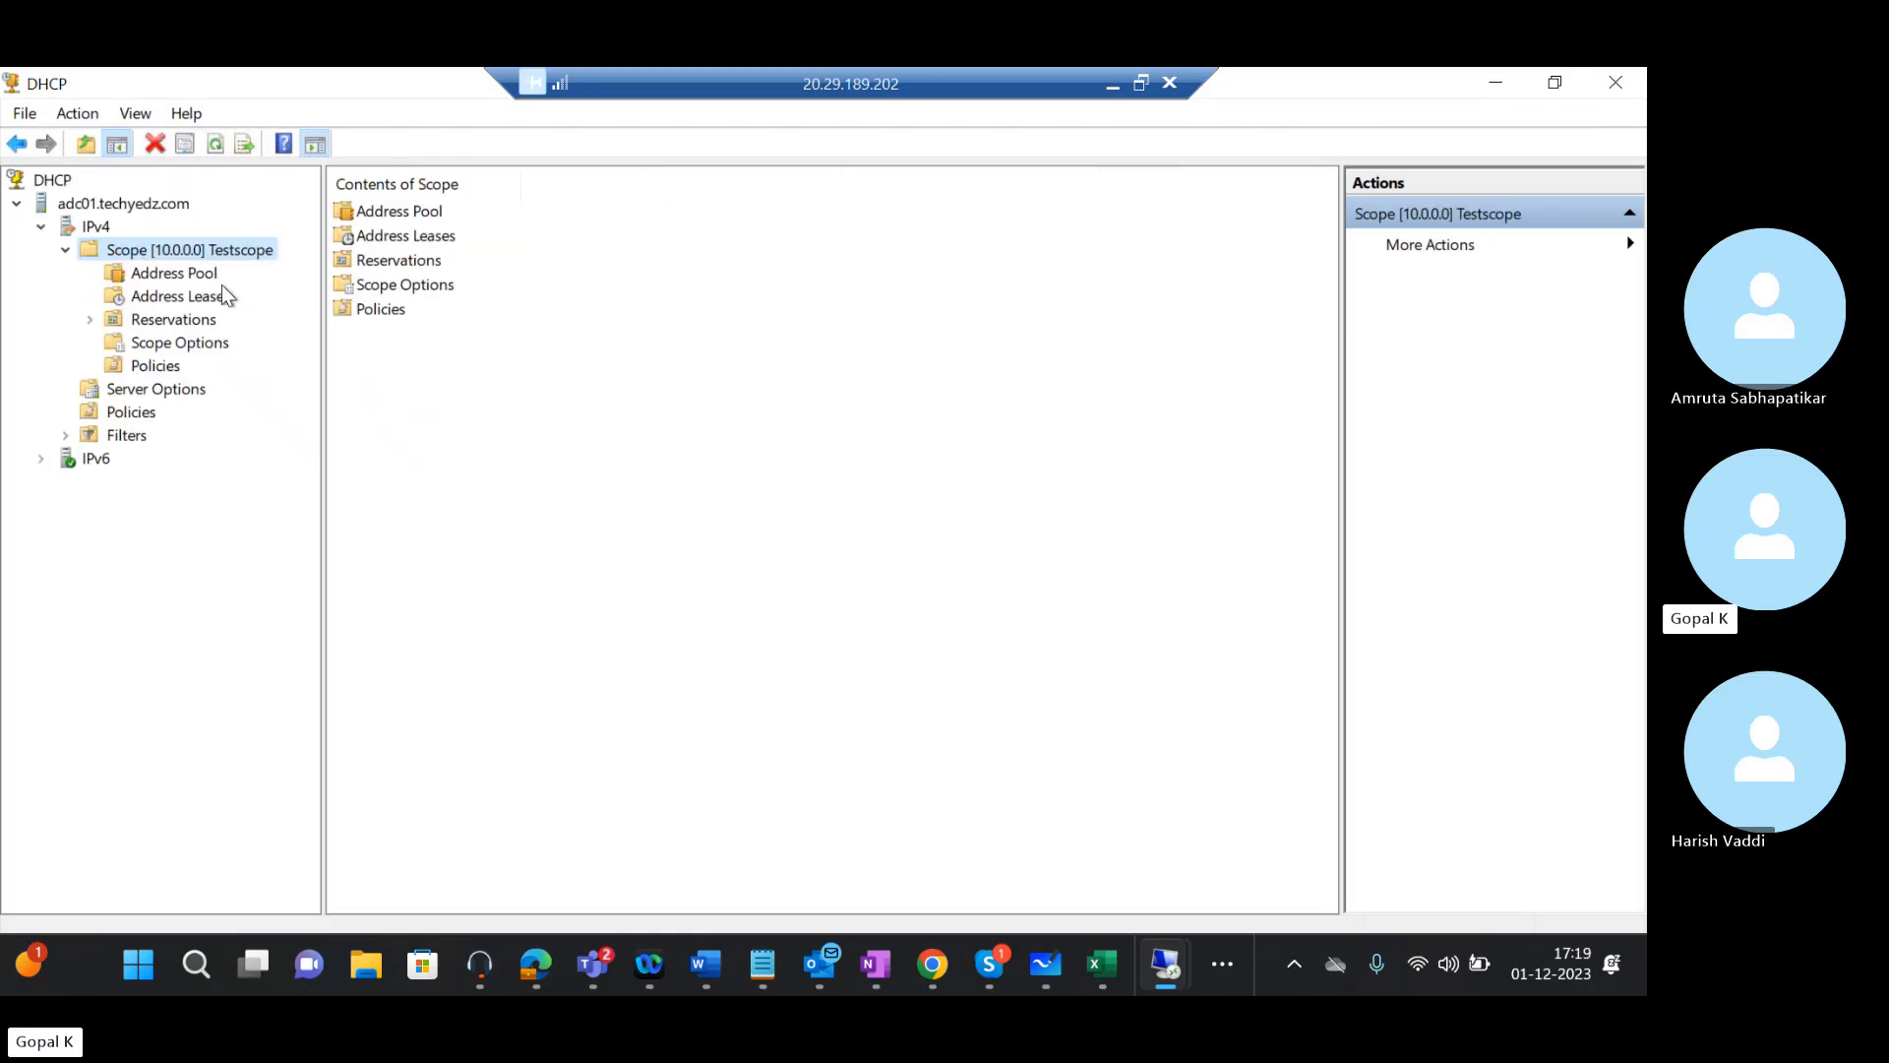